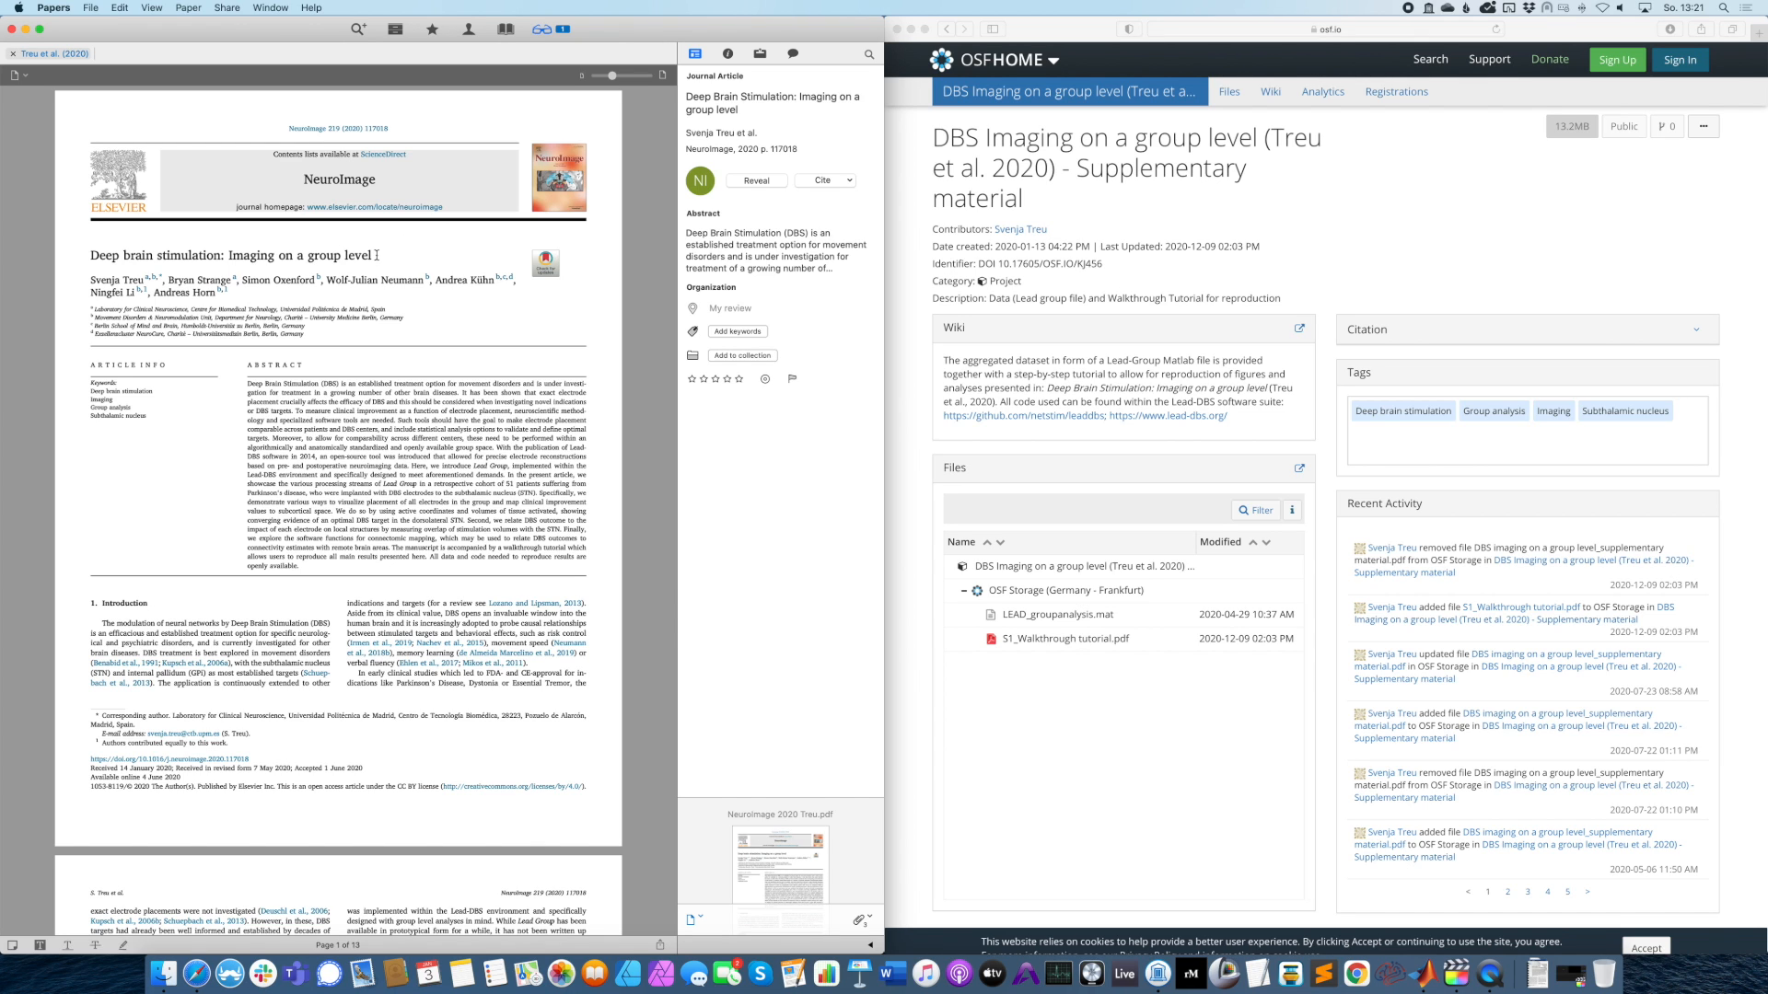
# Enlarge the paper "Deep brain stimulation: Imaging on a group level" and skim its title, methods, figures and discussion.
pyautogui.moveTo(376, 255); pyautogui.dragTo(222, 258)
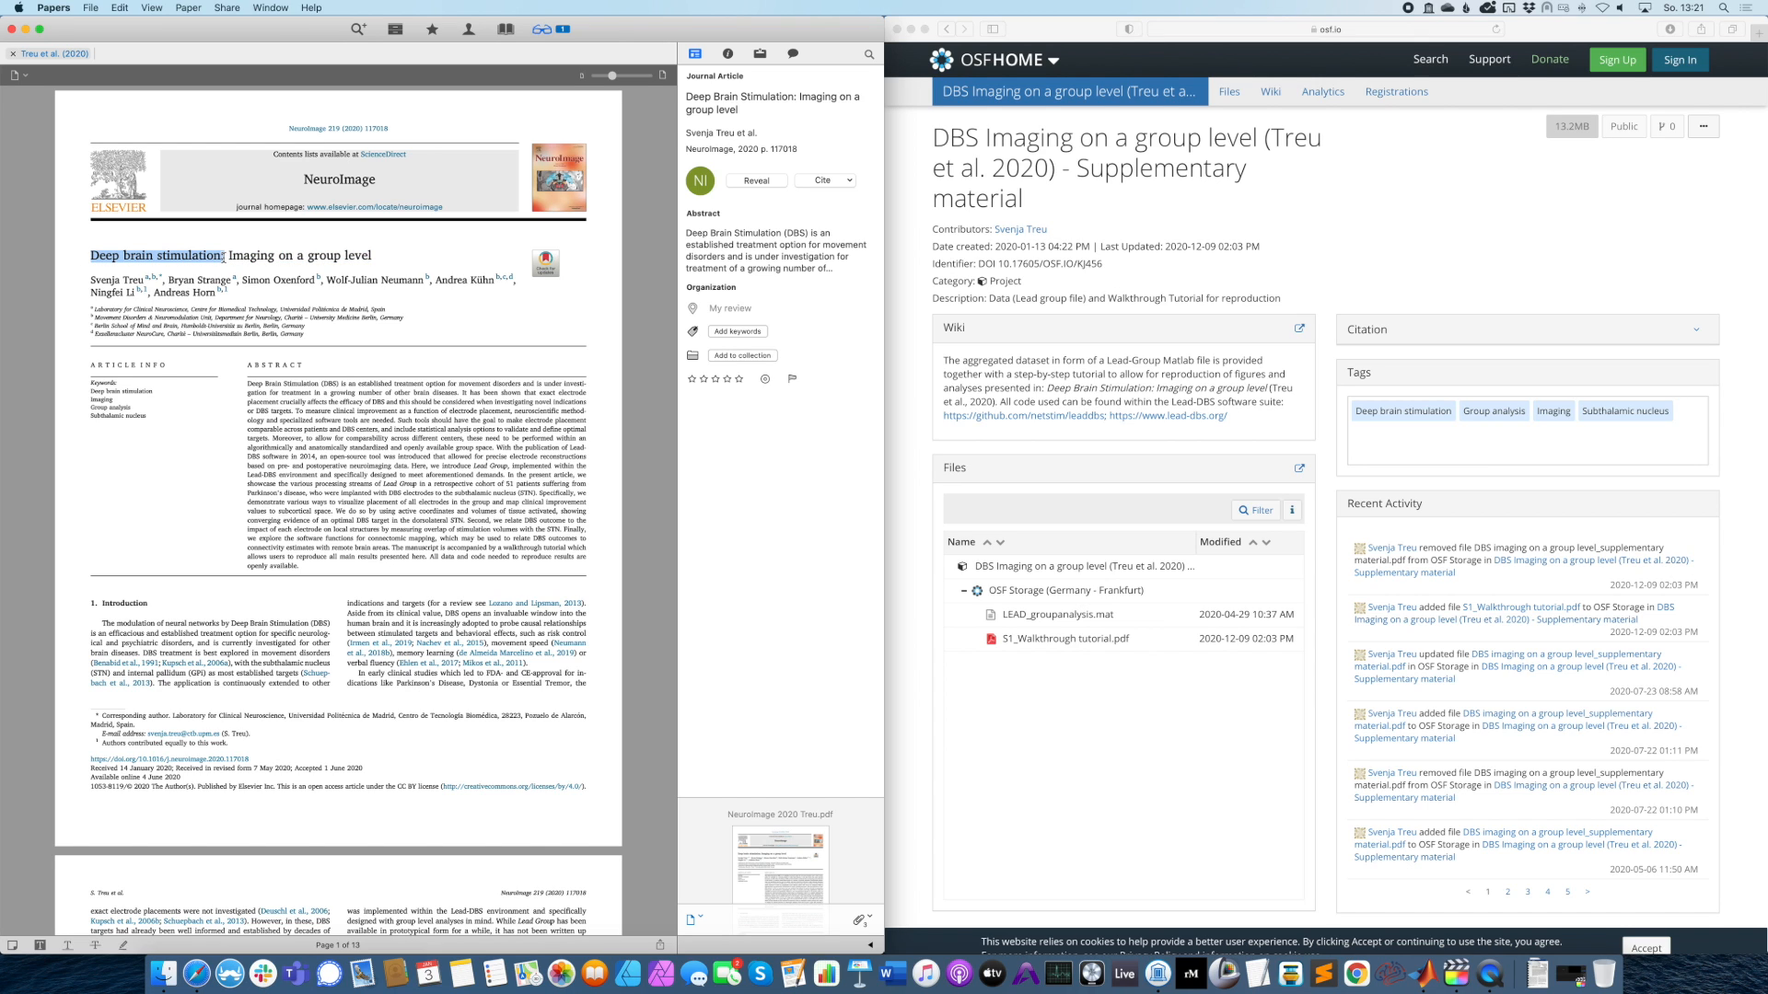
pyautogui.click(225, 255)
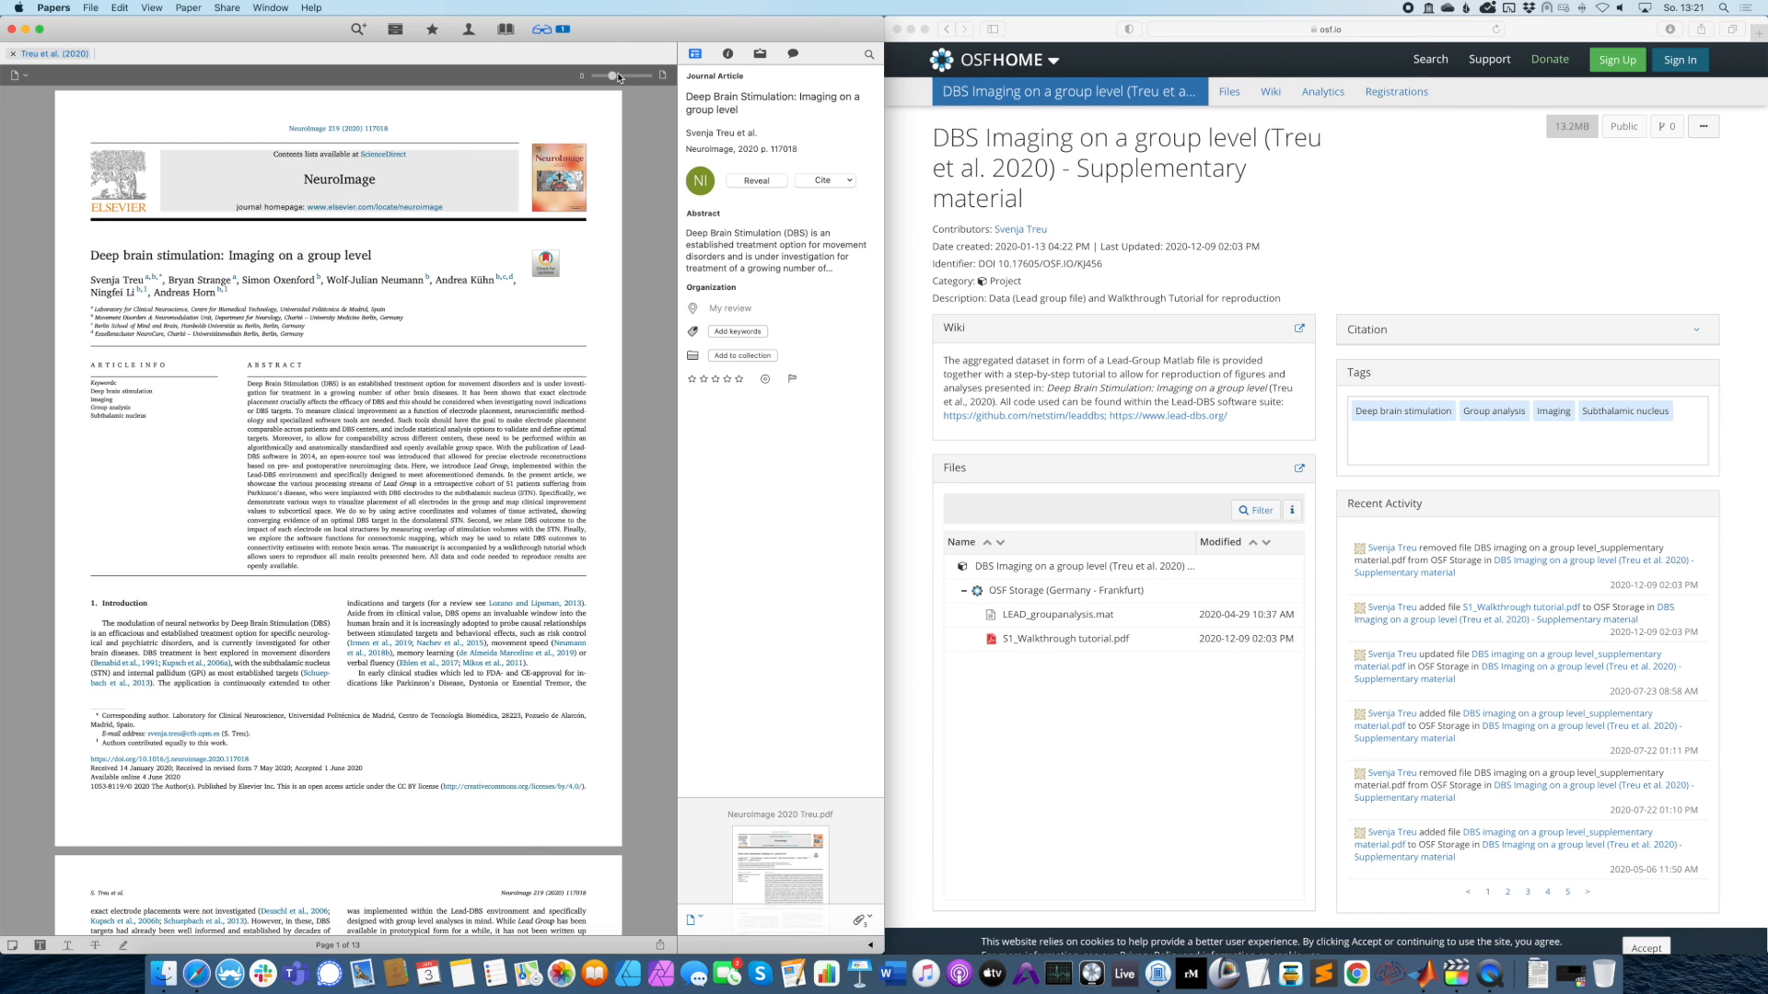
pyautogui.moveTo(613, 76); pyautogui.dragTo(617, 79)
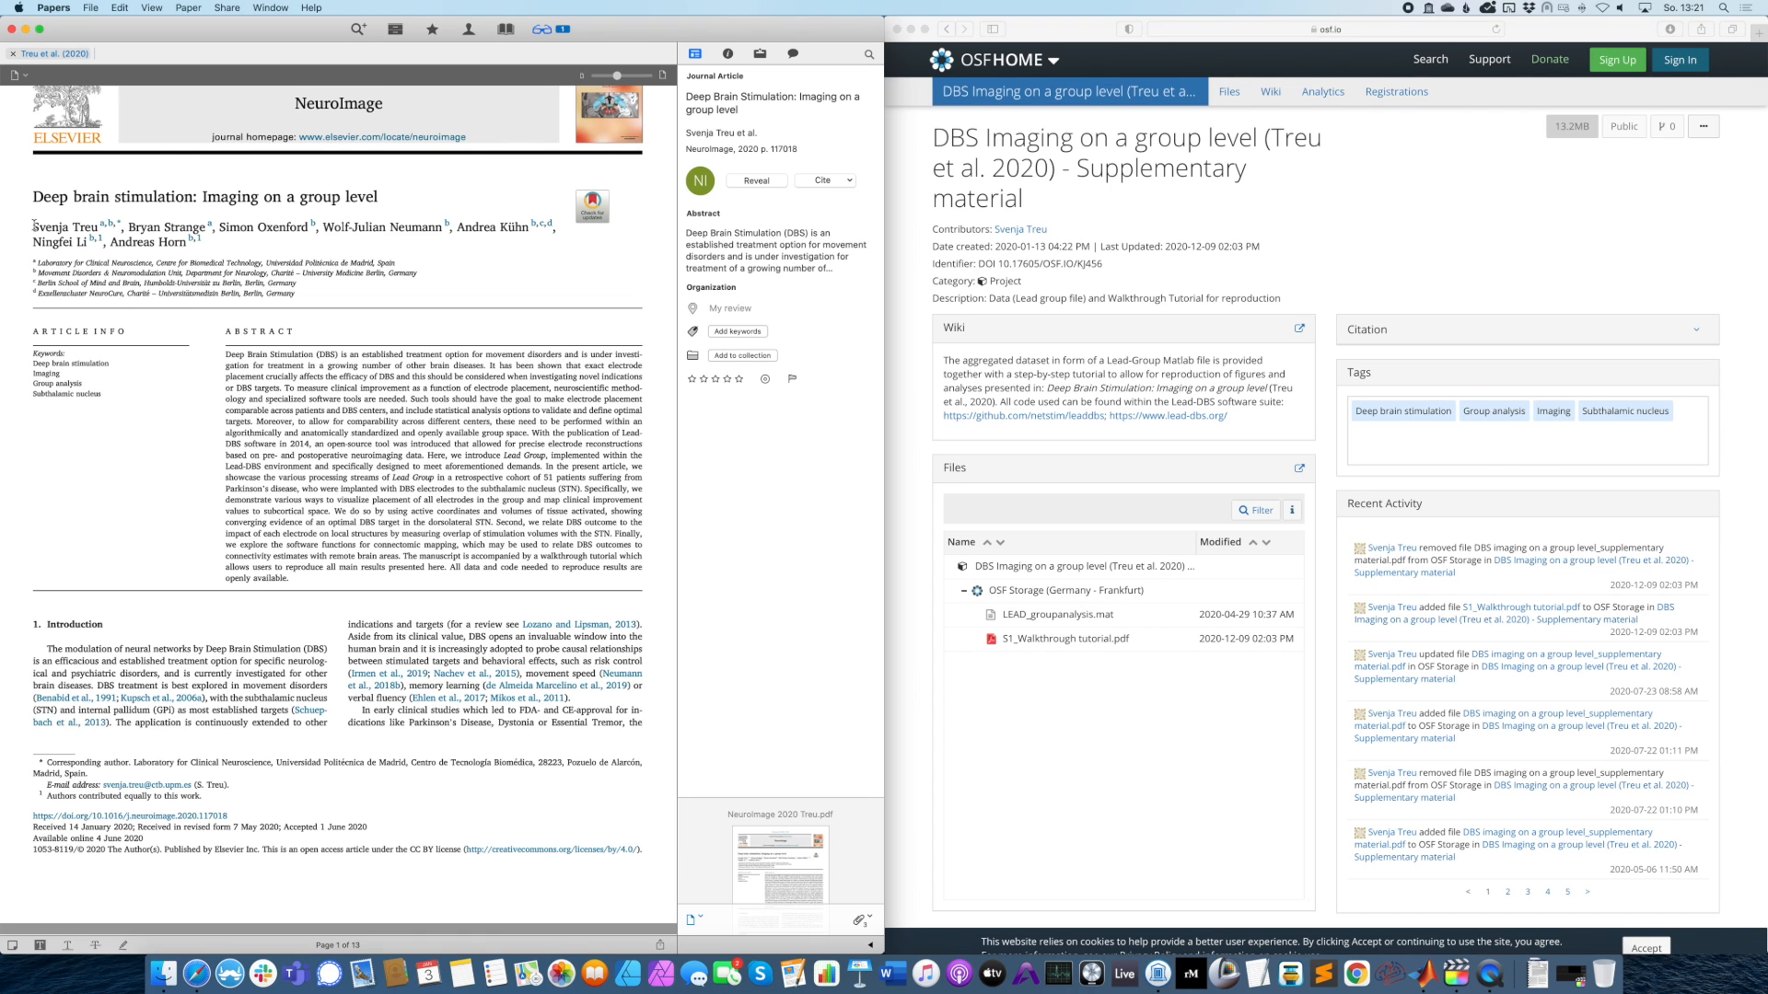
pyautogui.scroll(-4, 73, 225)
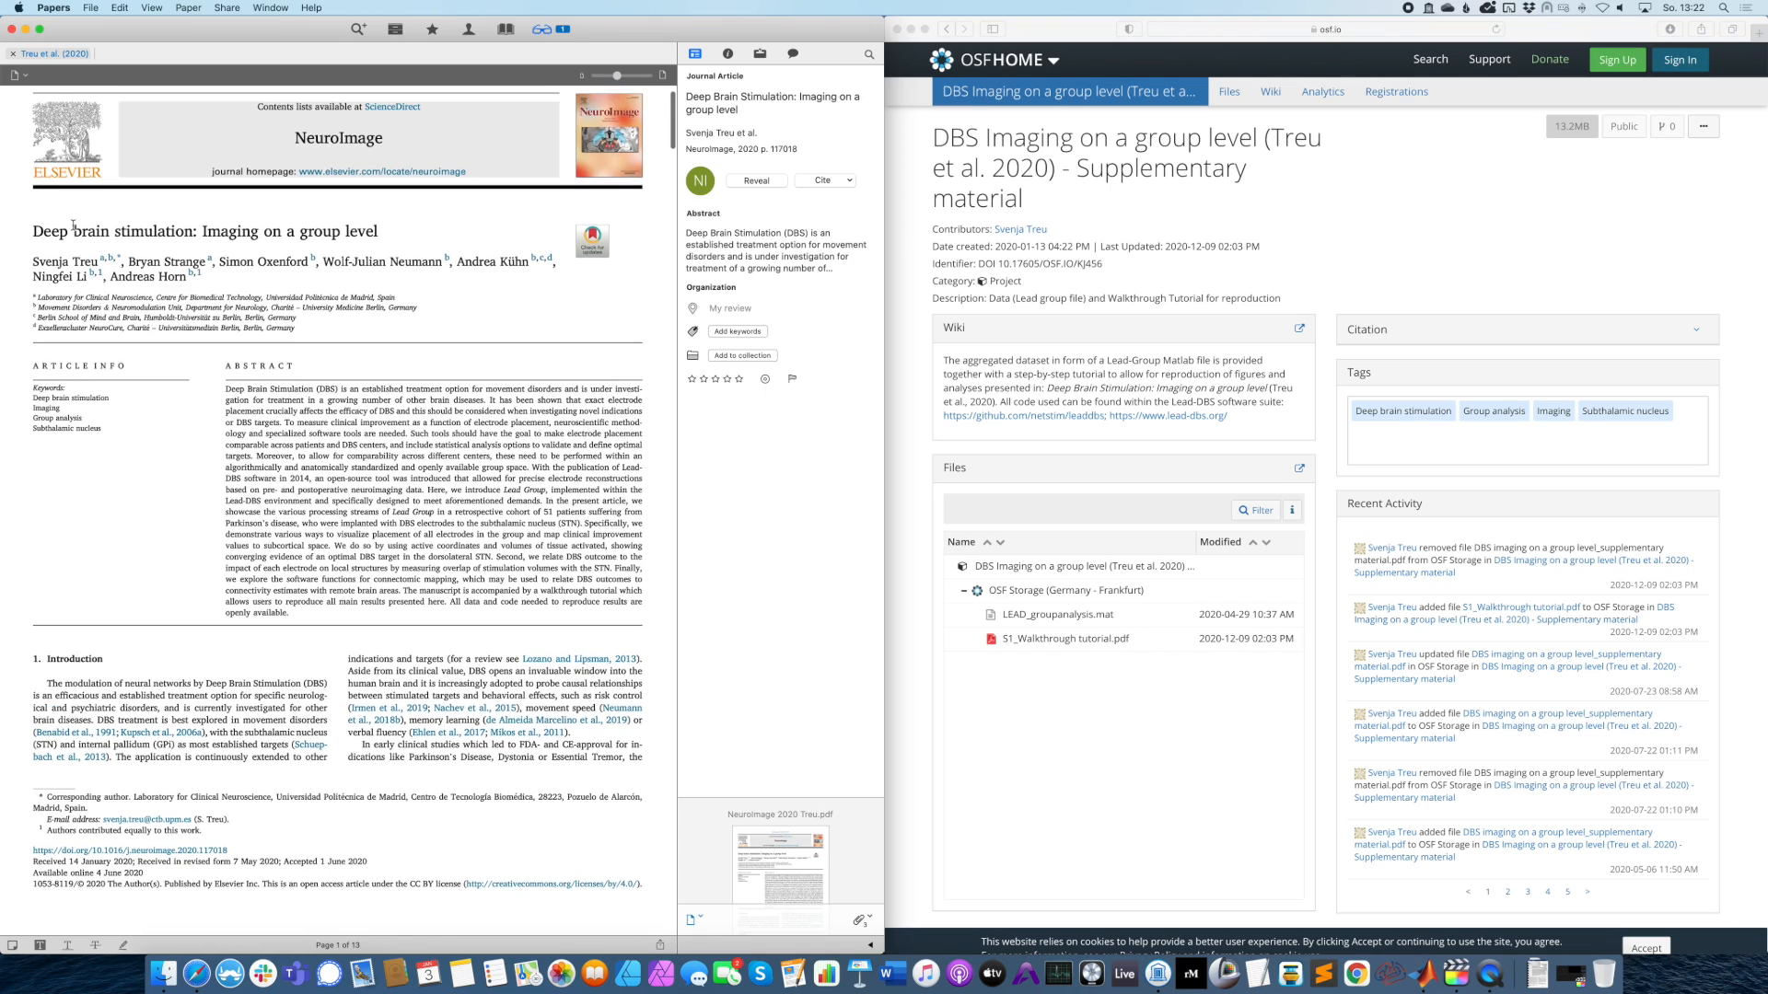
pyautogui.scroll(-20, 72, 225)
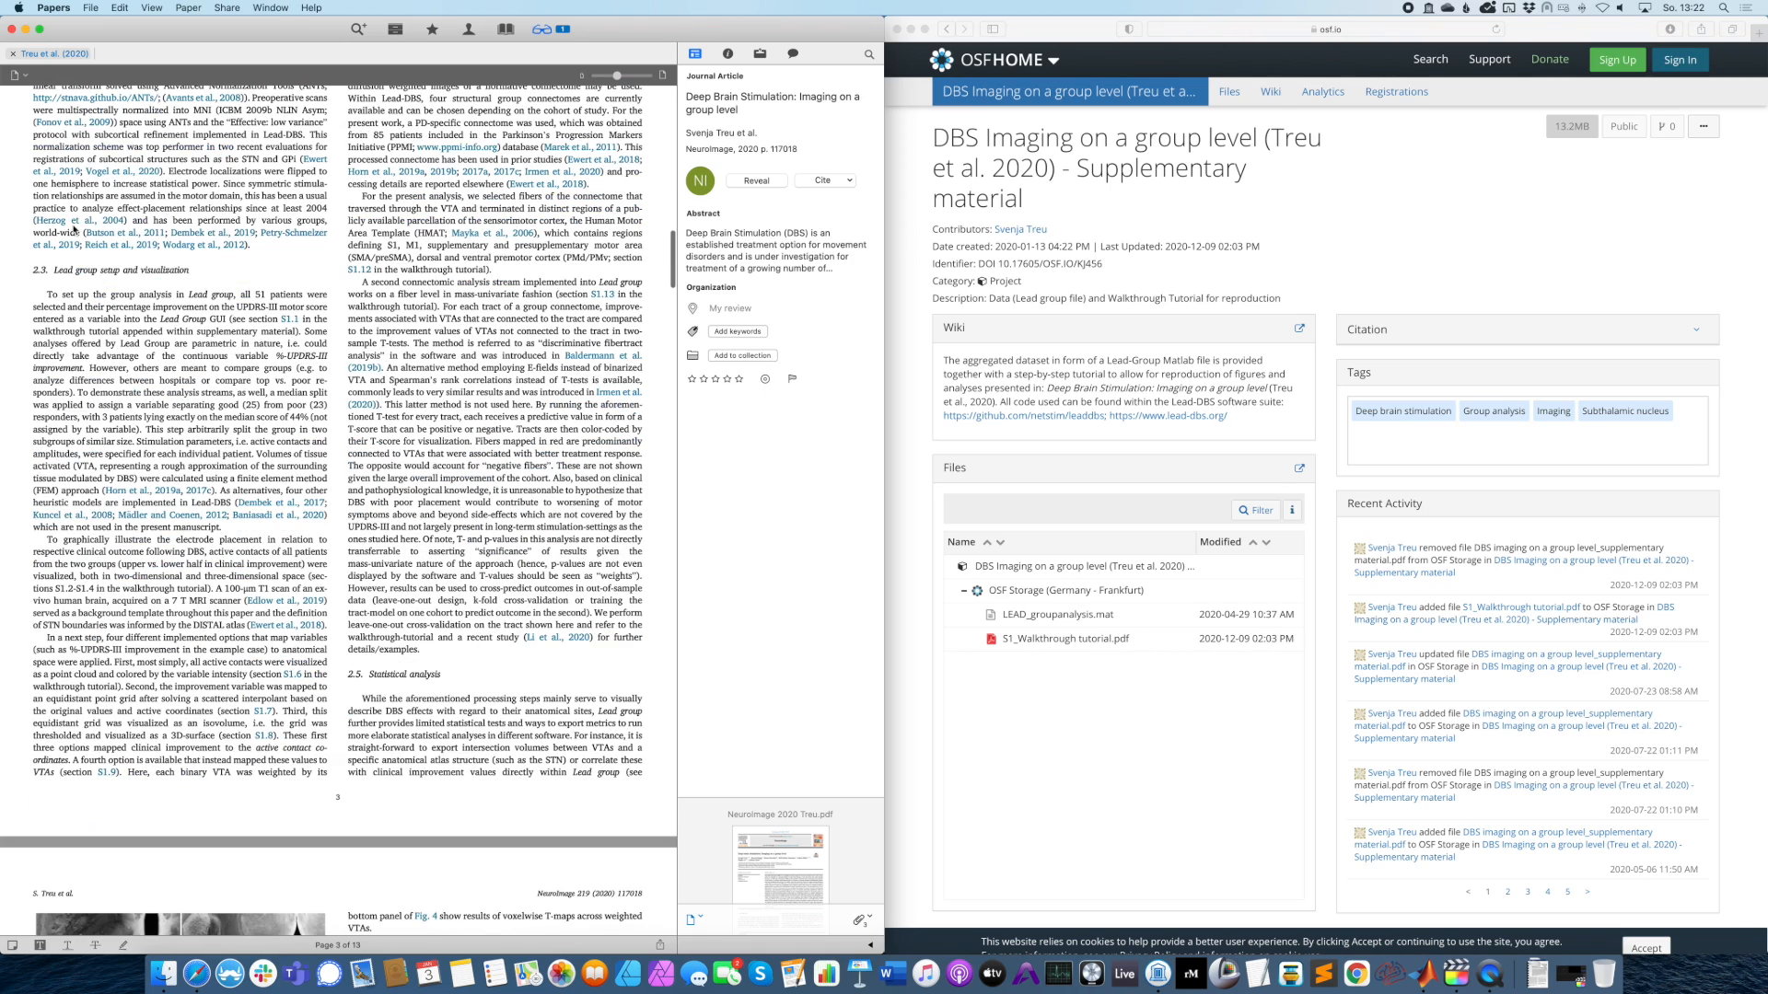
pyautogui.scroll(-15, 74, 229)
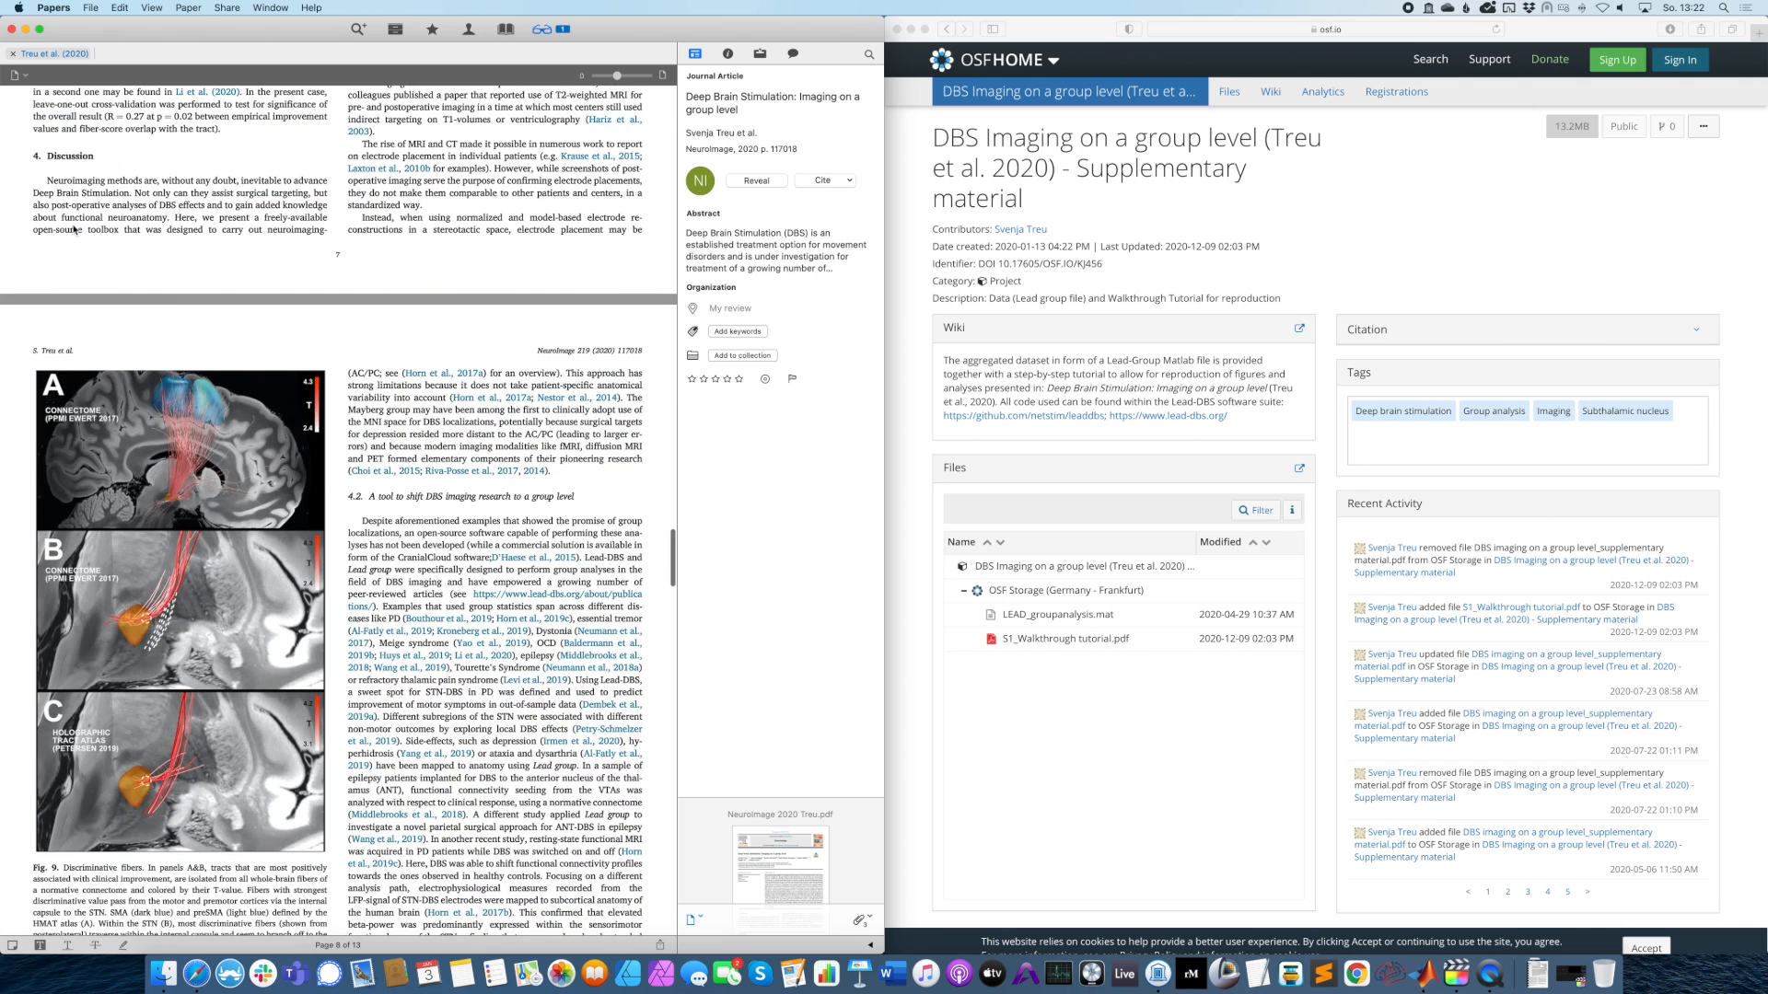
pyautogui.scroll(-15, 74, 230)
# Switch to the OSF supplementary material page and examine its file list and full web address.
pyautogui.click(1210, 225)
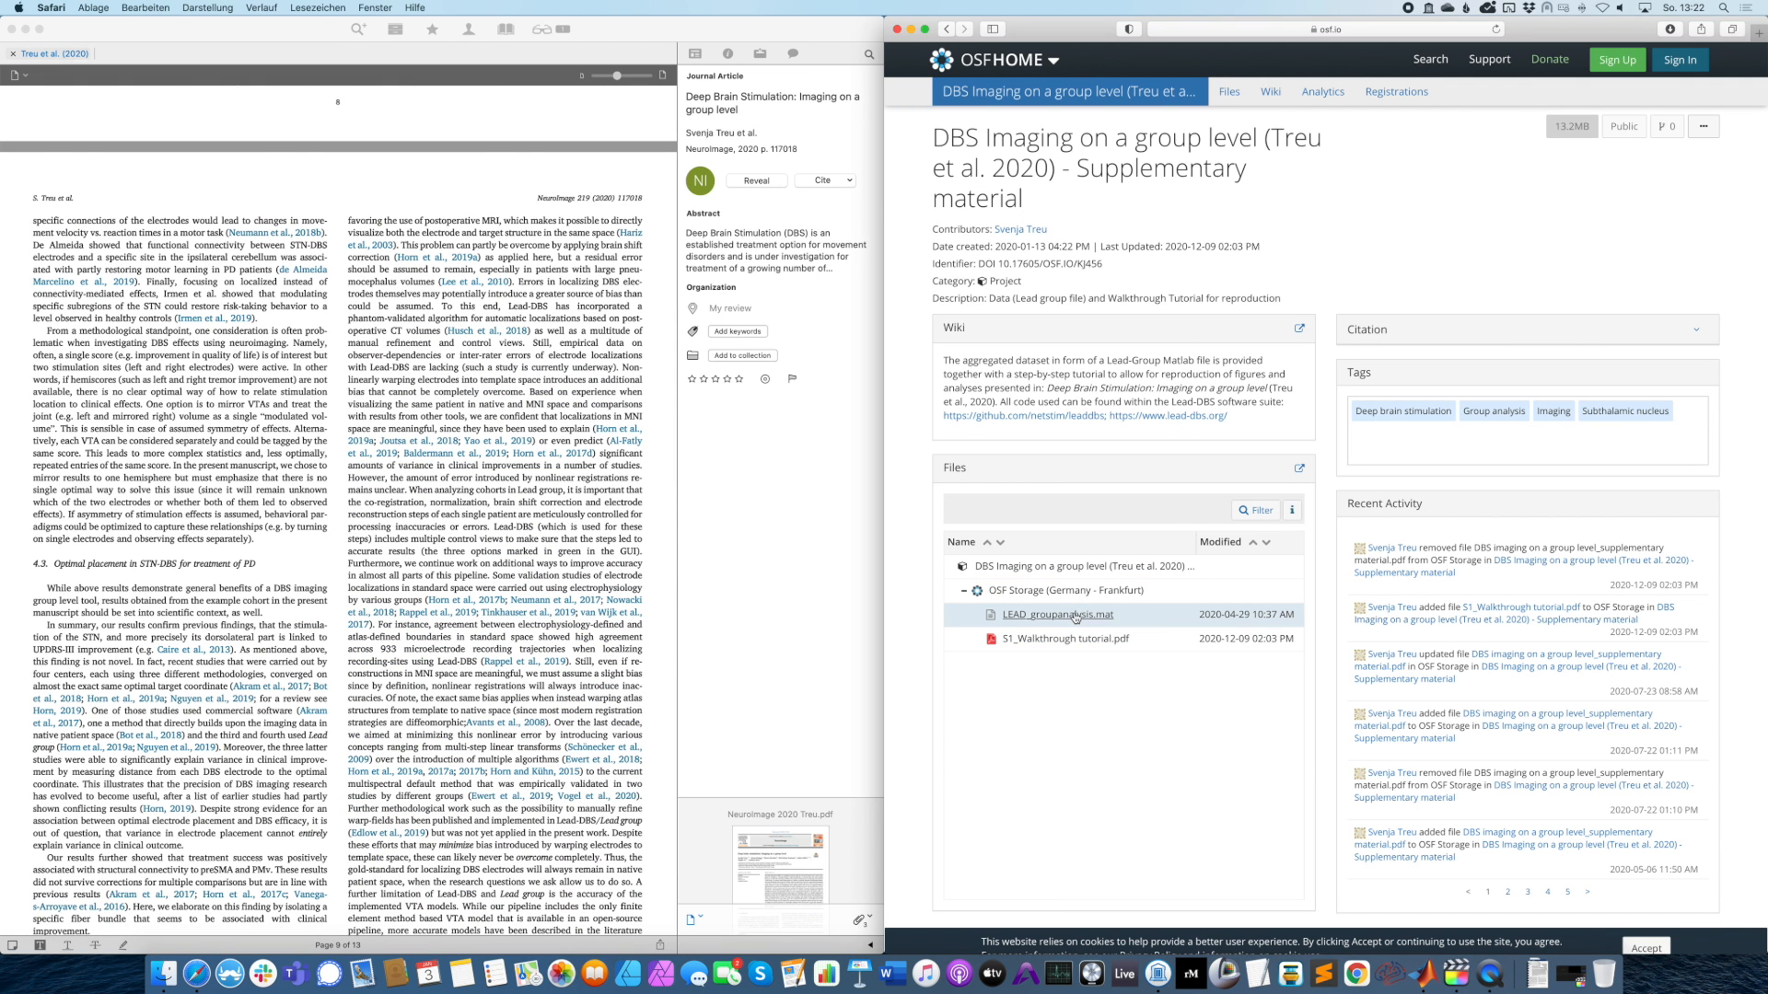
pyautogui.click(1280, 32)
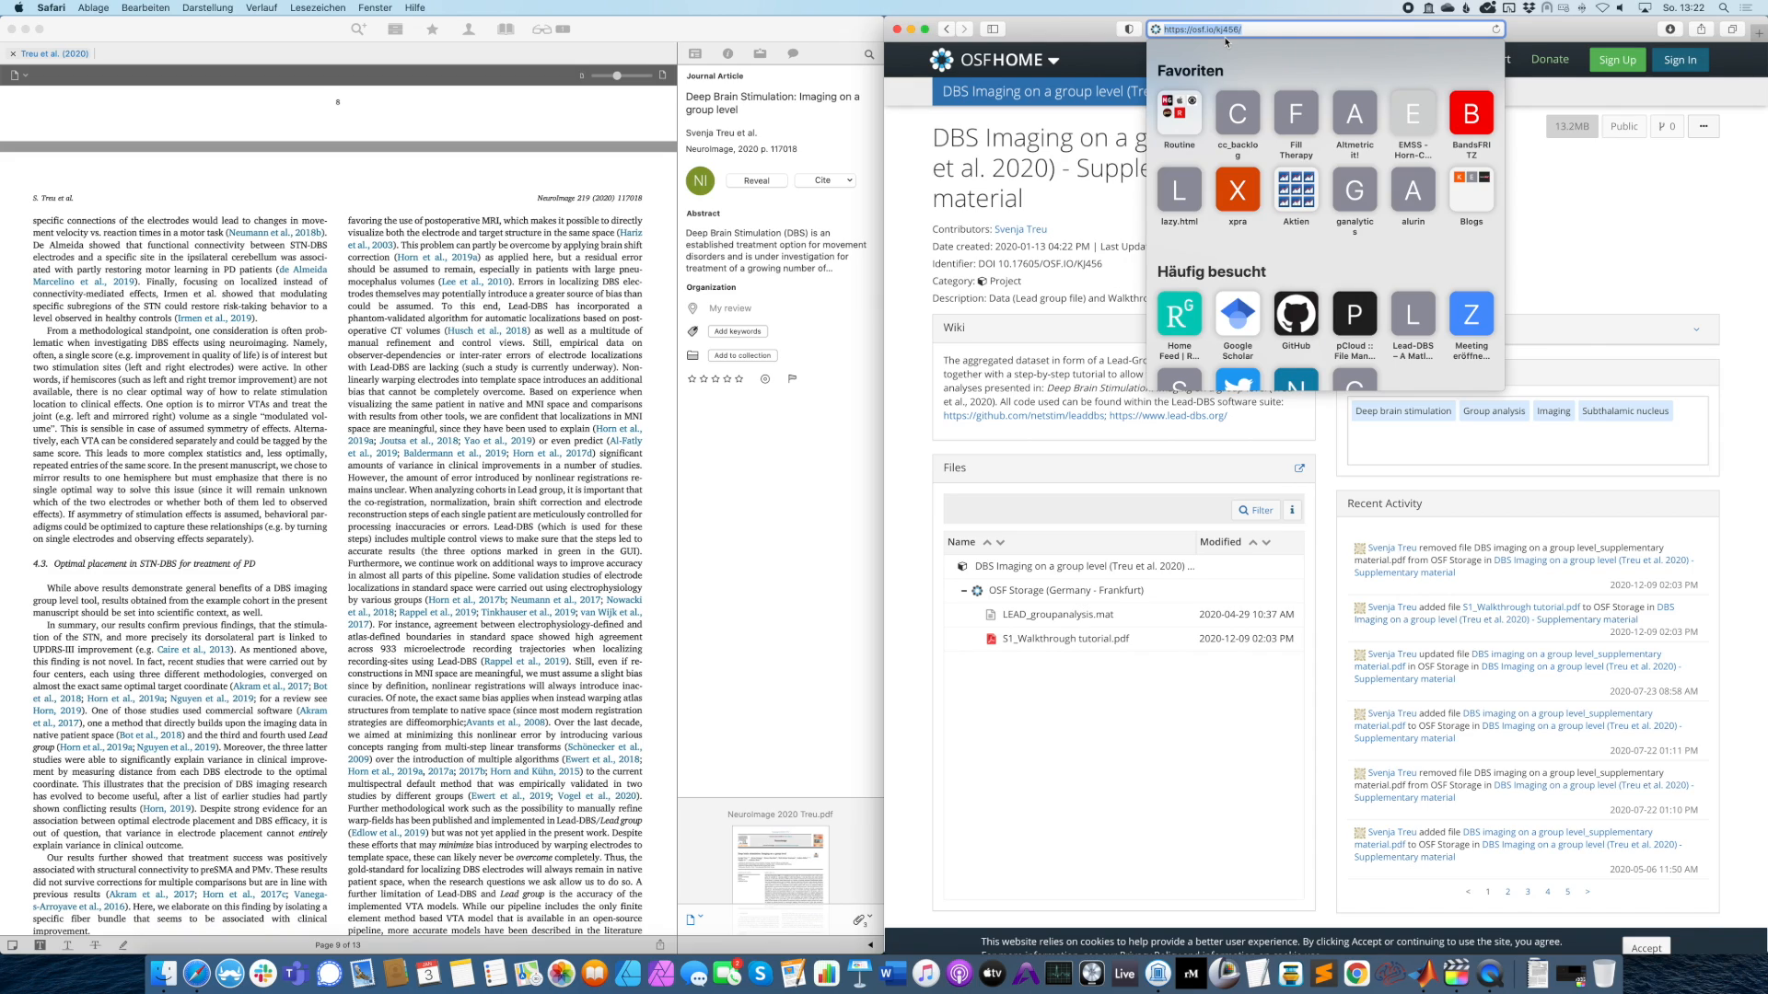
pyautogui.click(1113, 180)
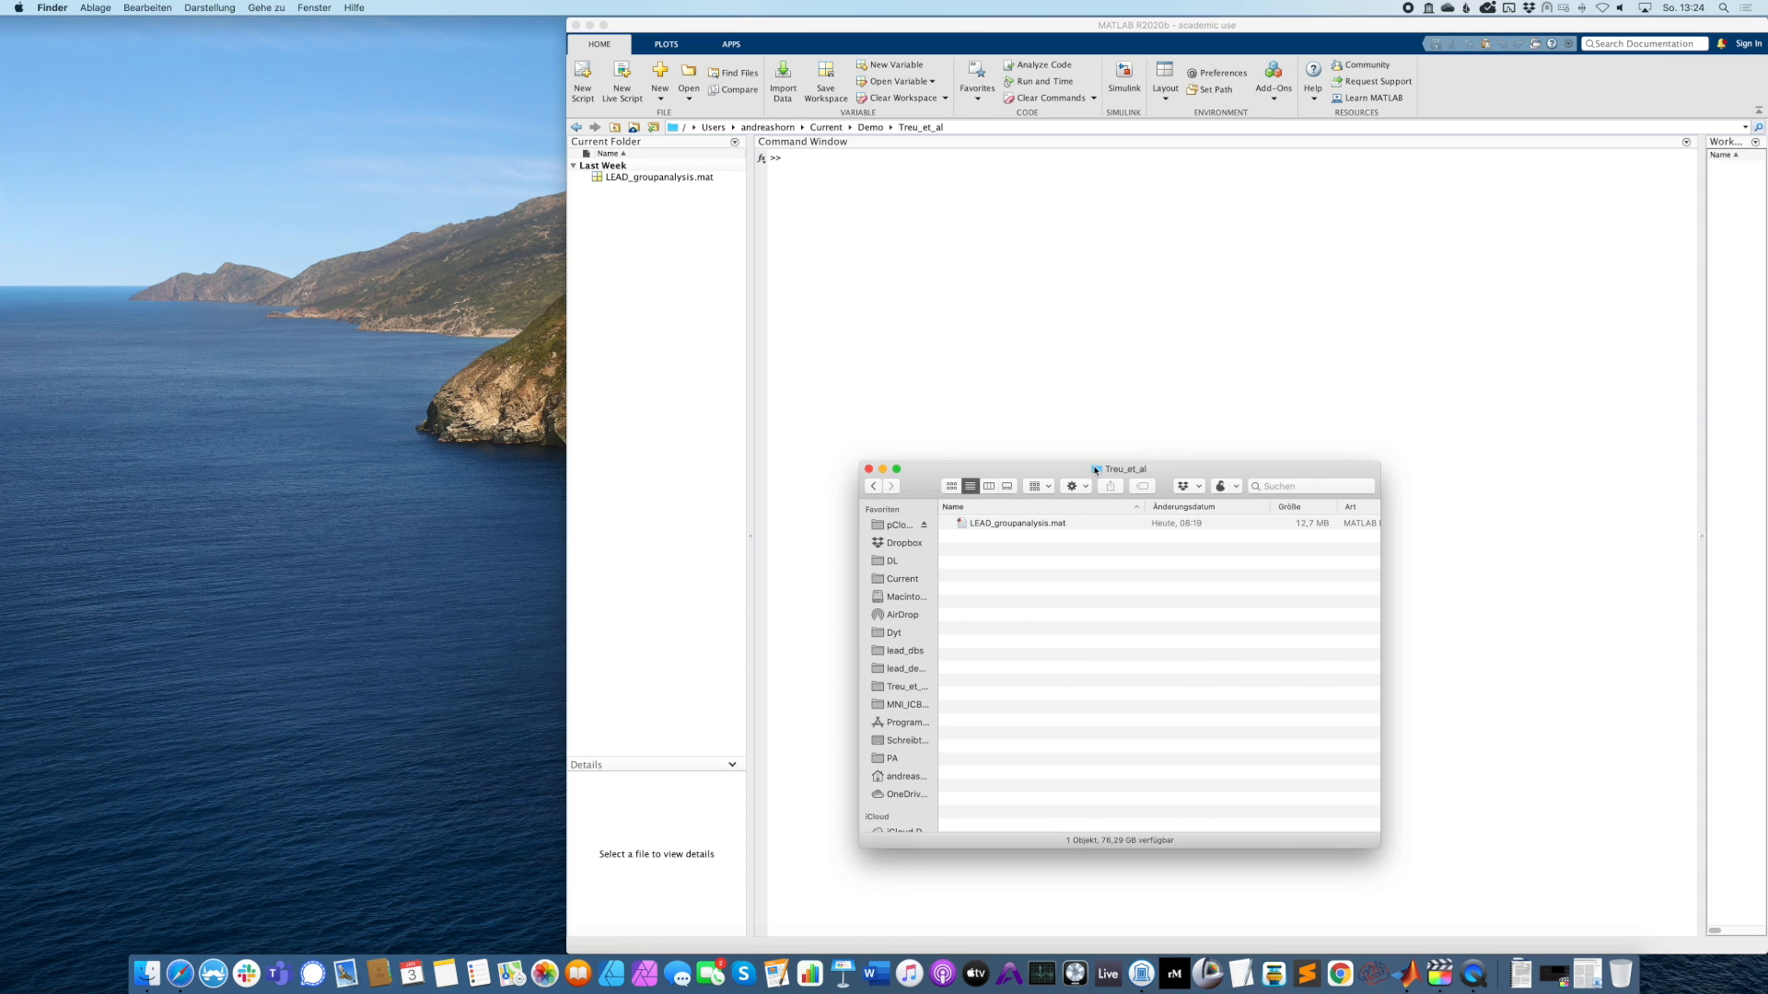
# Launch Lead Group from the MATLAB command window with the command "lead group".
pyautogui.click(992, 360)
pyautogui.write('lead group')
pyautogui.press('Return')
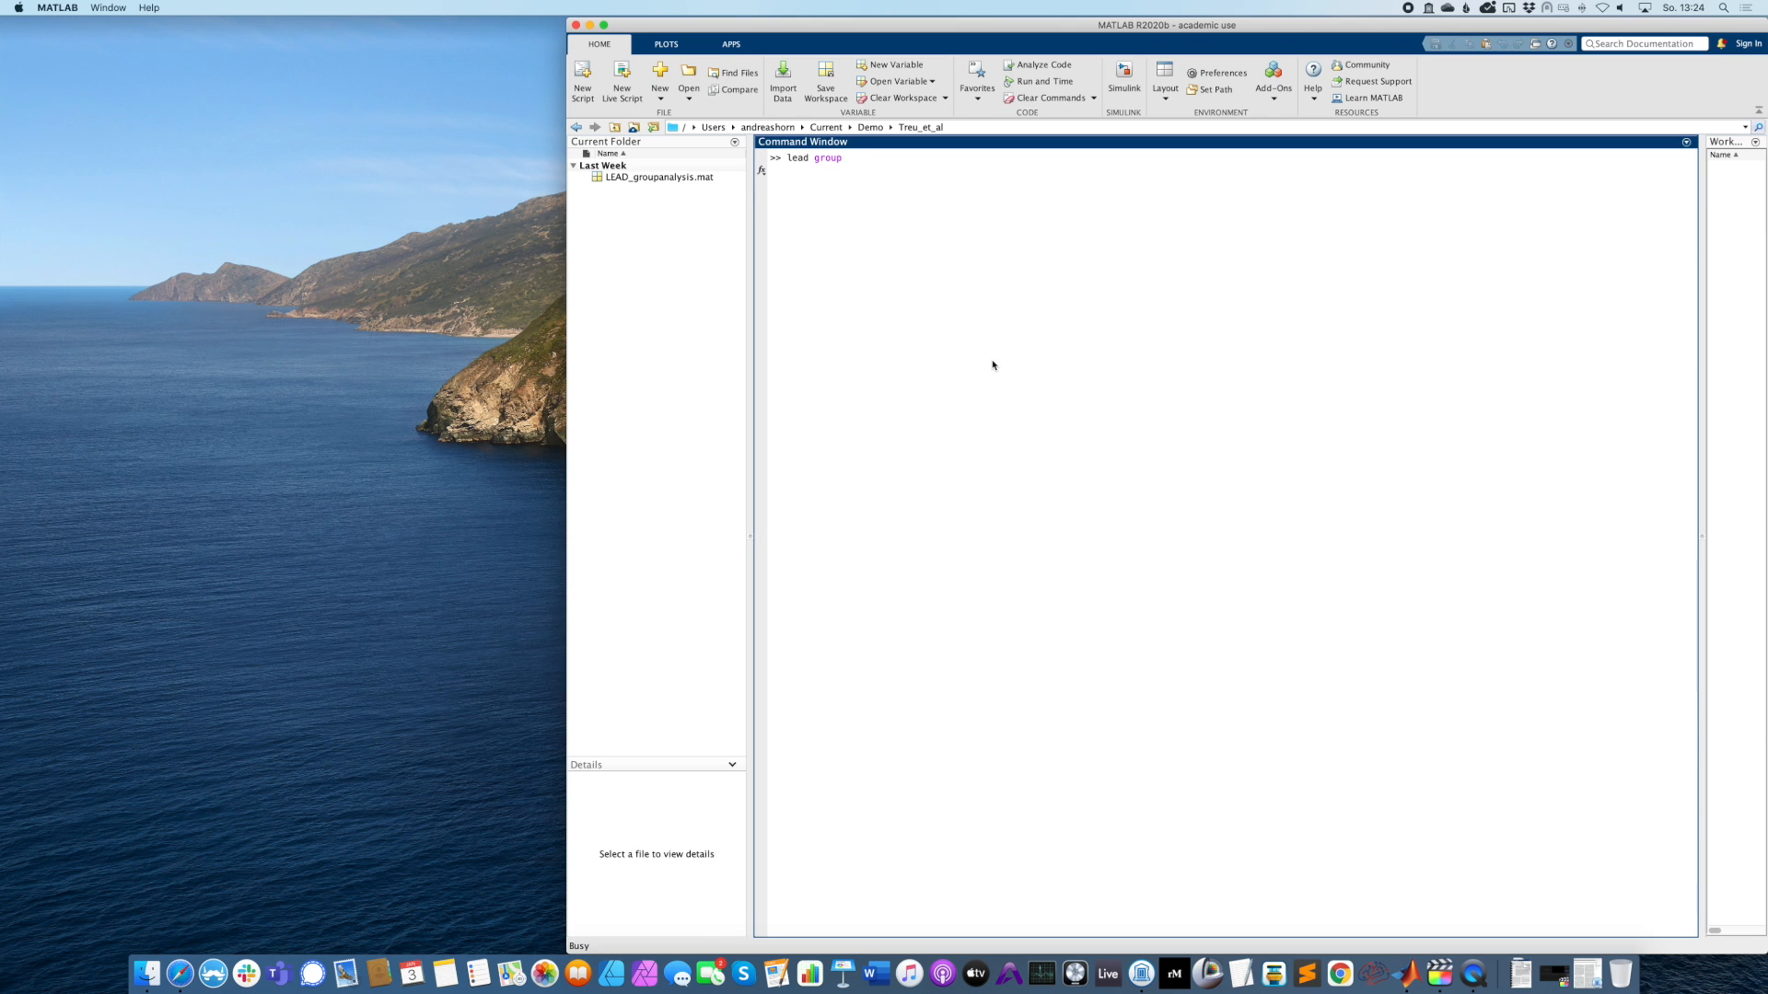
# Load the Treu_et_al folder from the Demo directory in Finder as the group directory in Lead Group Analysis.
pyautogui.click(147, 974)
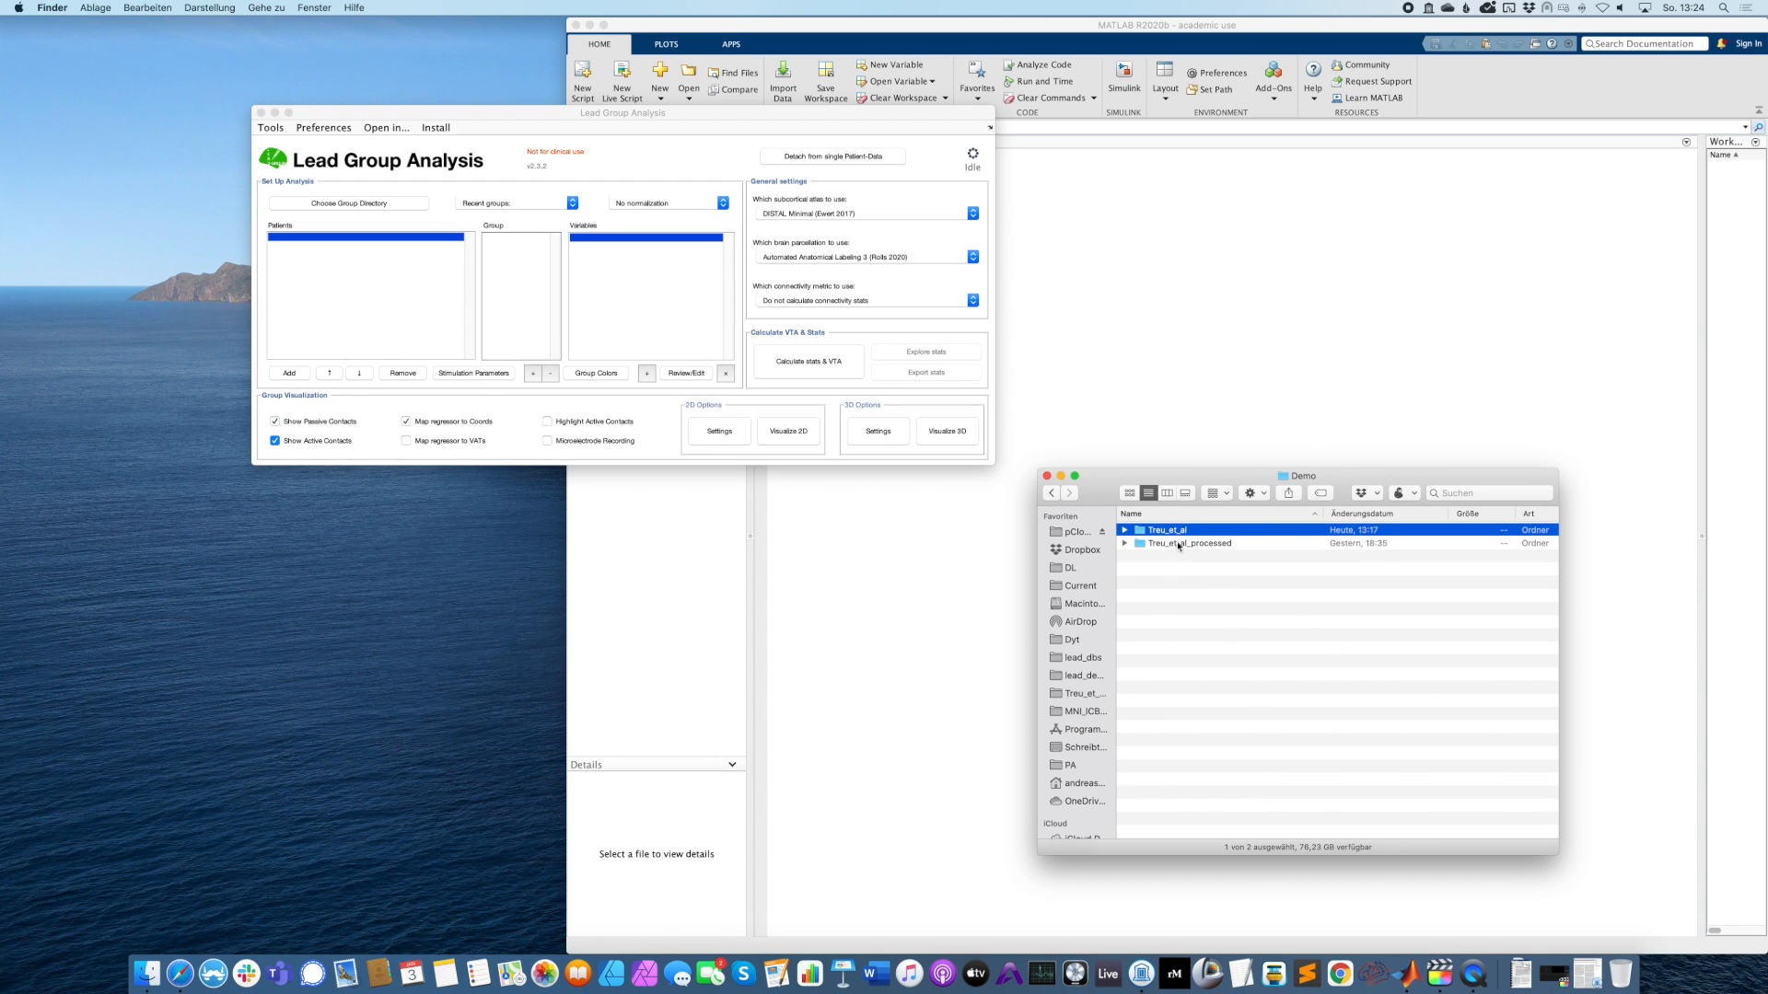
pyautogui.moveTo(1167, 534)
pyautogui.mouseDown()
pyautogui.moveTo(1188, 545)
pyautogui.moveTo(1151, 541)
pyautogui.mouseUp()
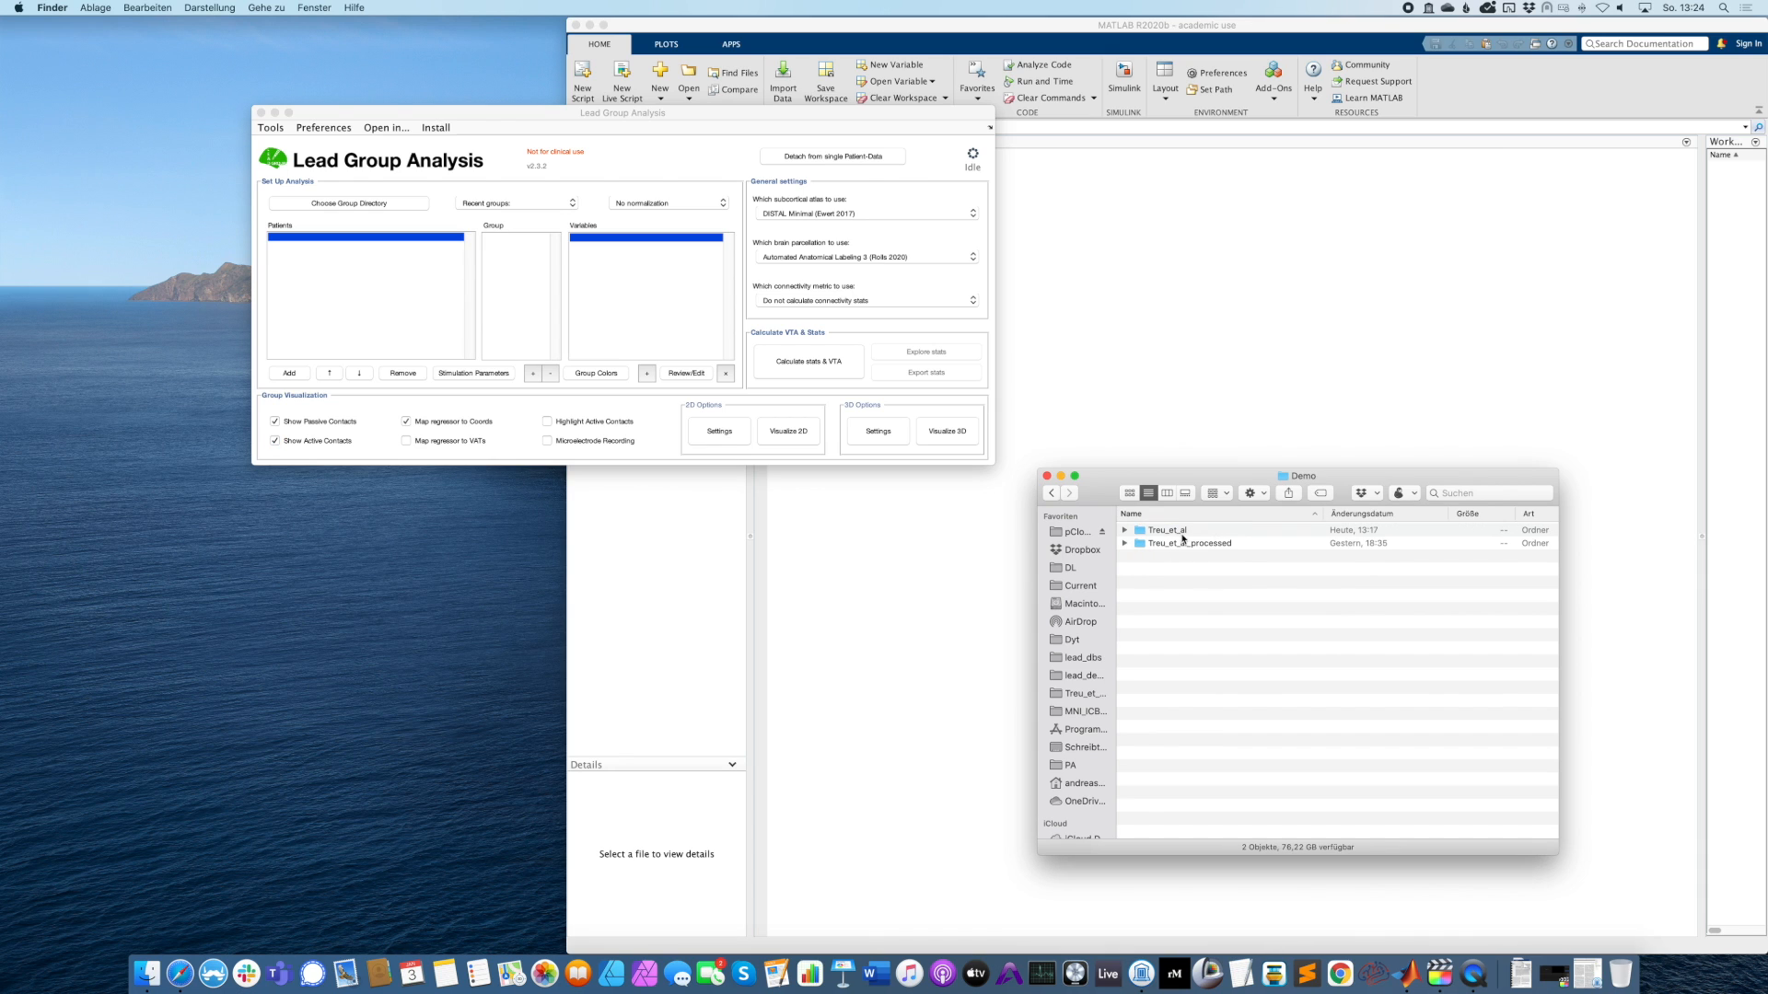
pyautogui.click(1183, 535)
pyautogui.click(1125, 532)
pyautogui.moveTo(1140, 533); pyautogui.dragTo(382, 181)
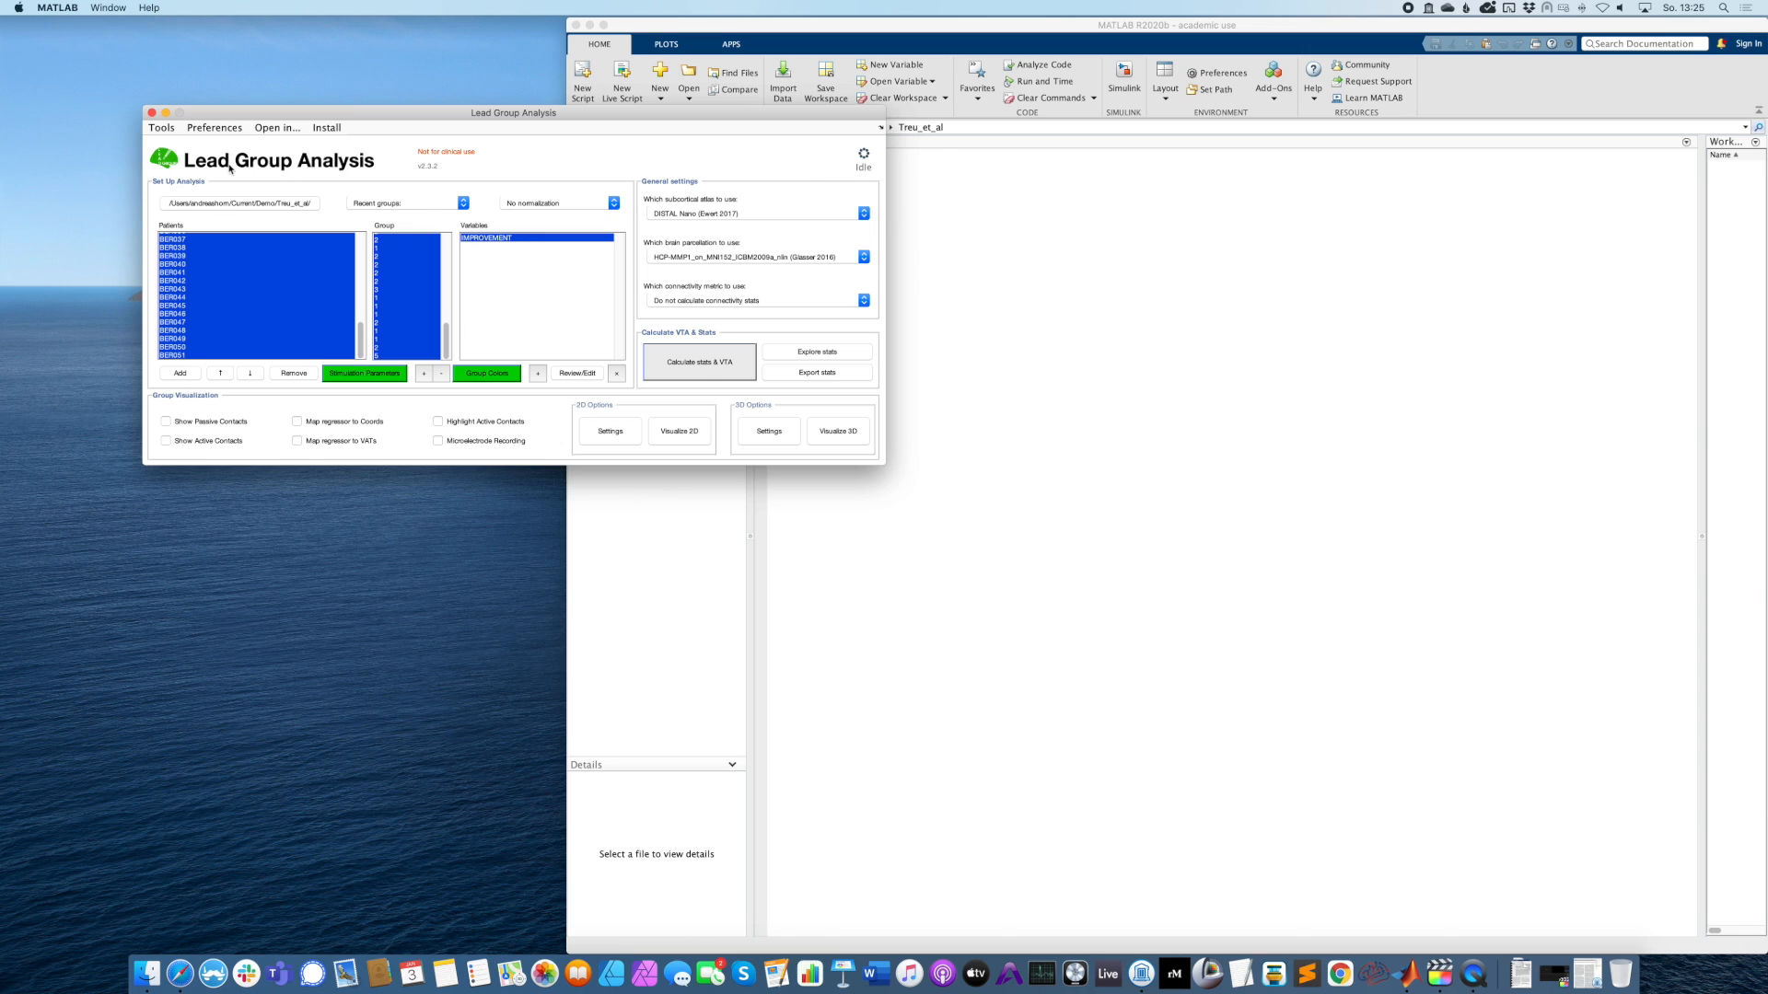
# In Finder, go to the support_scripts folder inside lead_dbs and select SweetSpot_FiberFiltering_NetWorkMapping_Example.m.
pyautogui.click(934, 310)
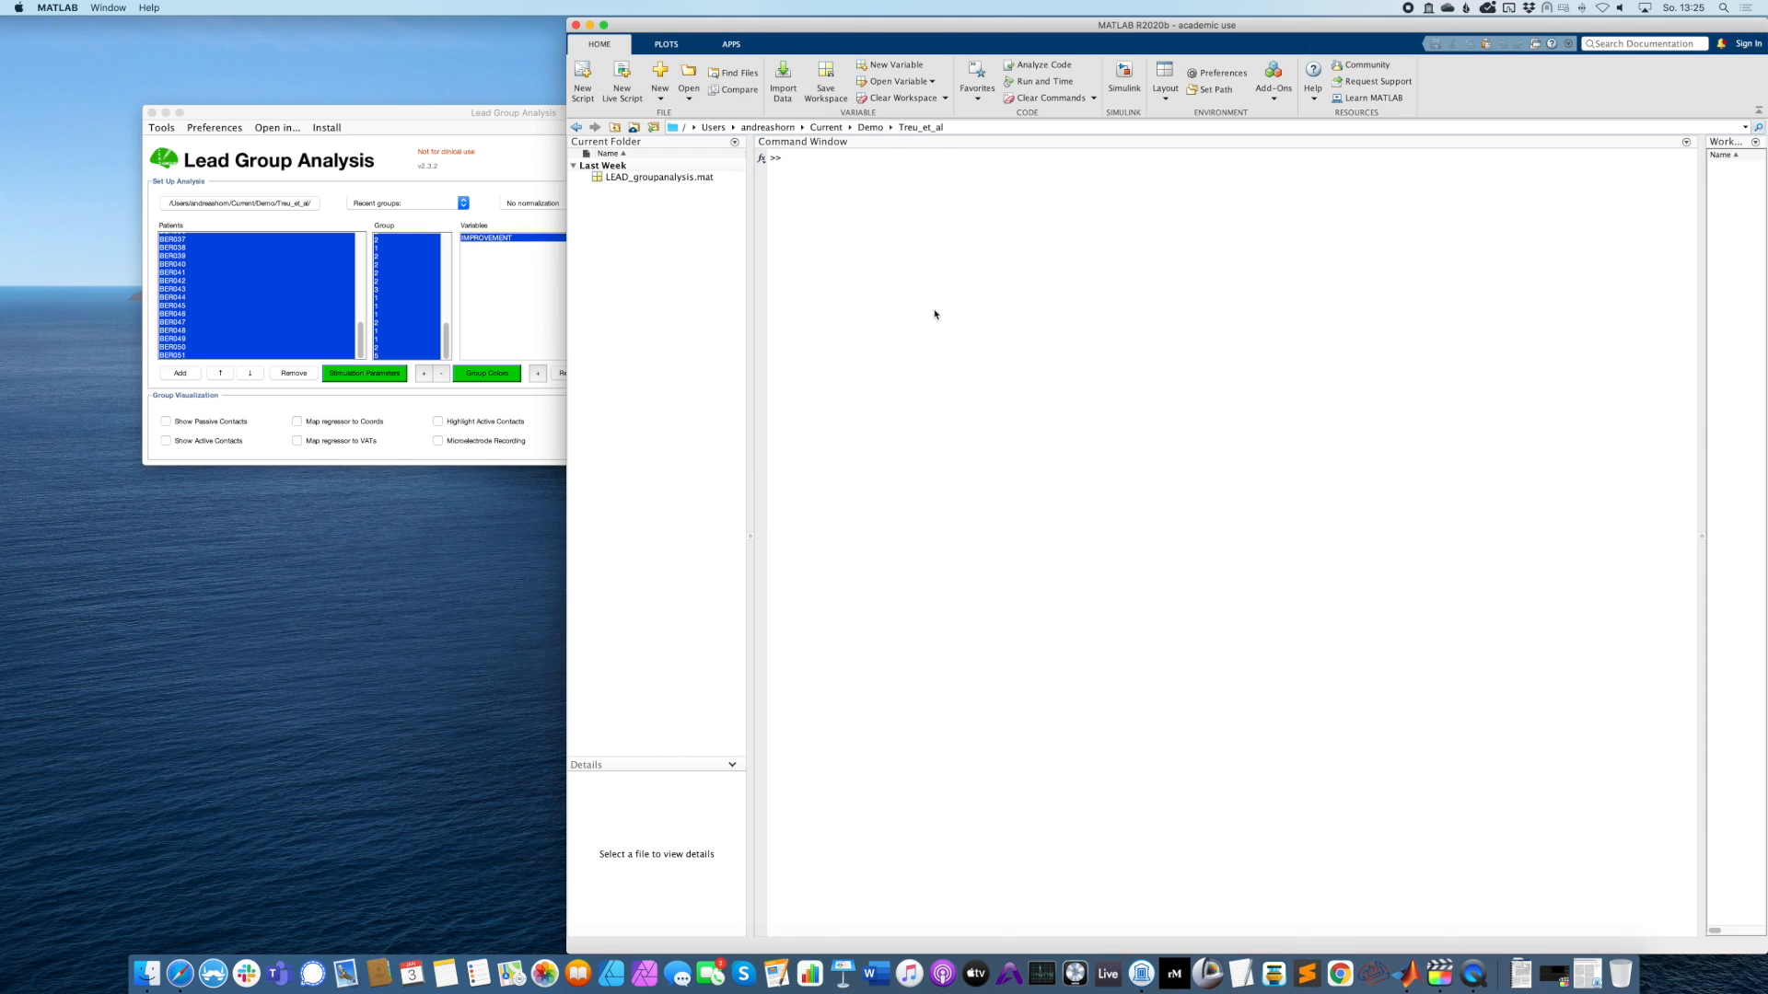
pyautogui.click(146, 973)
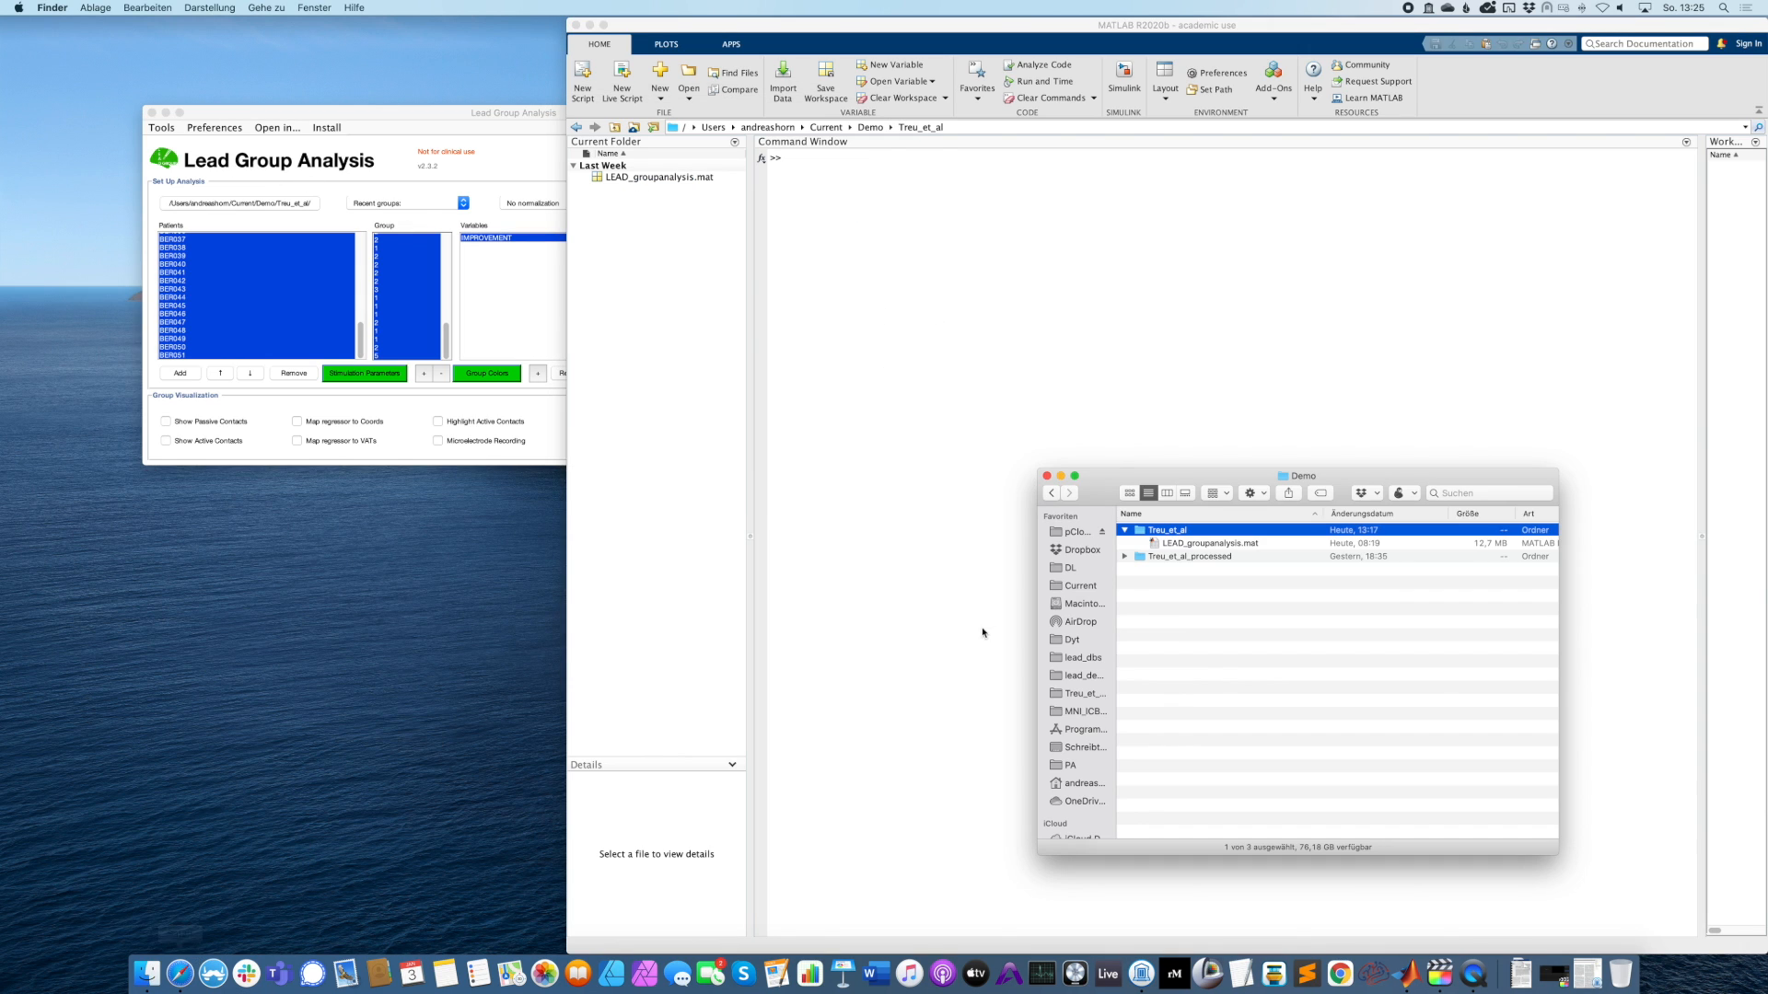
pyautogui.moveTo(1118, 589); pyautogui.dragTo(1169, 598)
pyautogui.click(1105, 659)
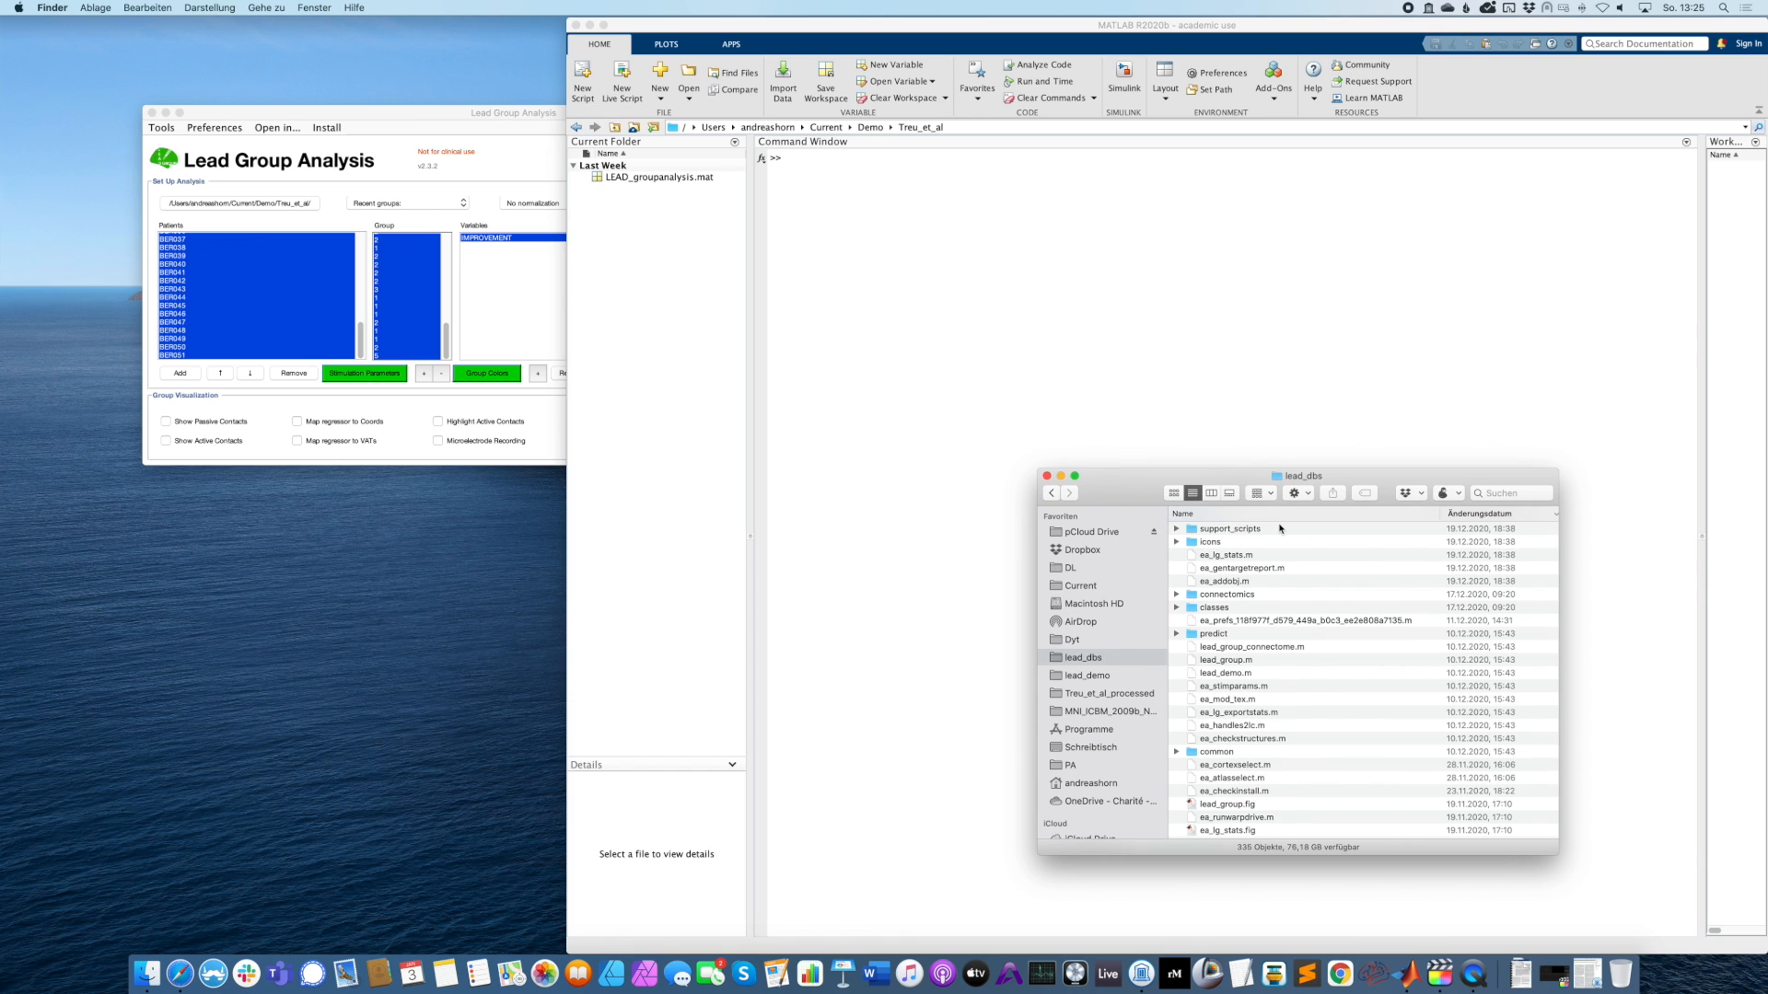
pyautogui.doubleClick(1233, 528)
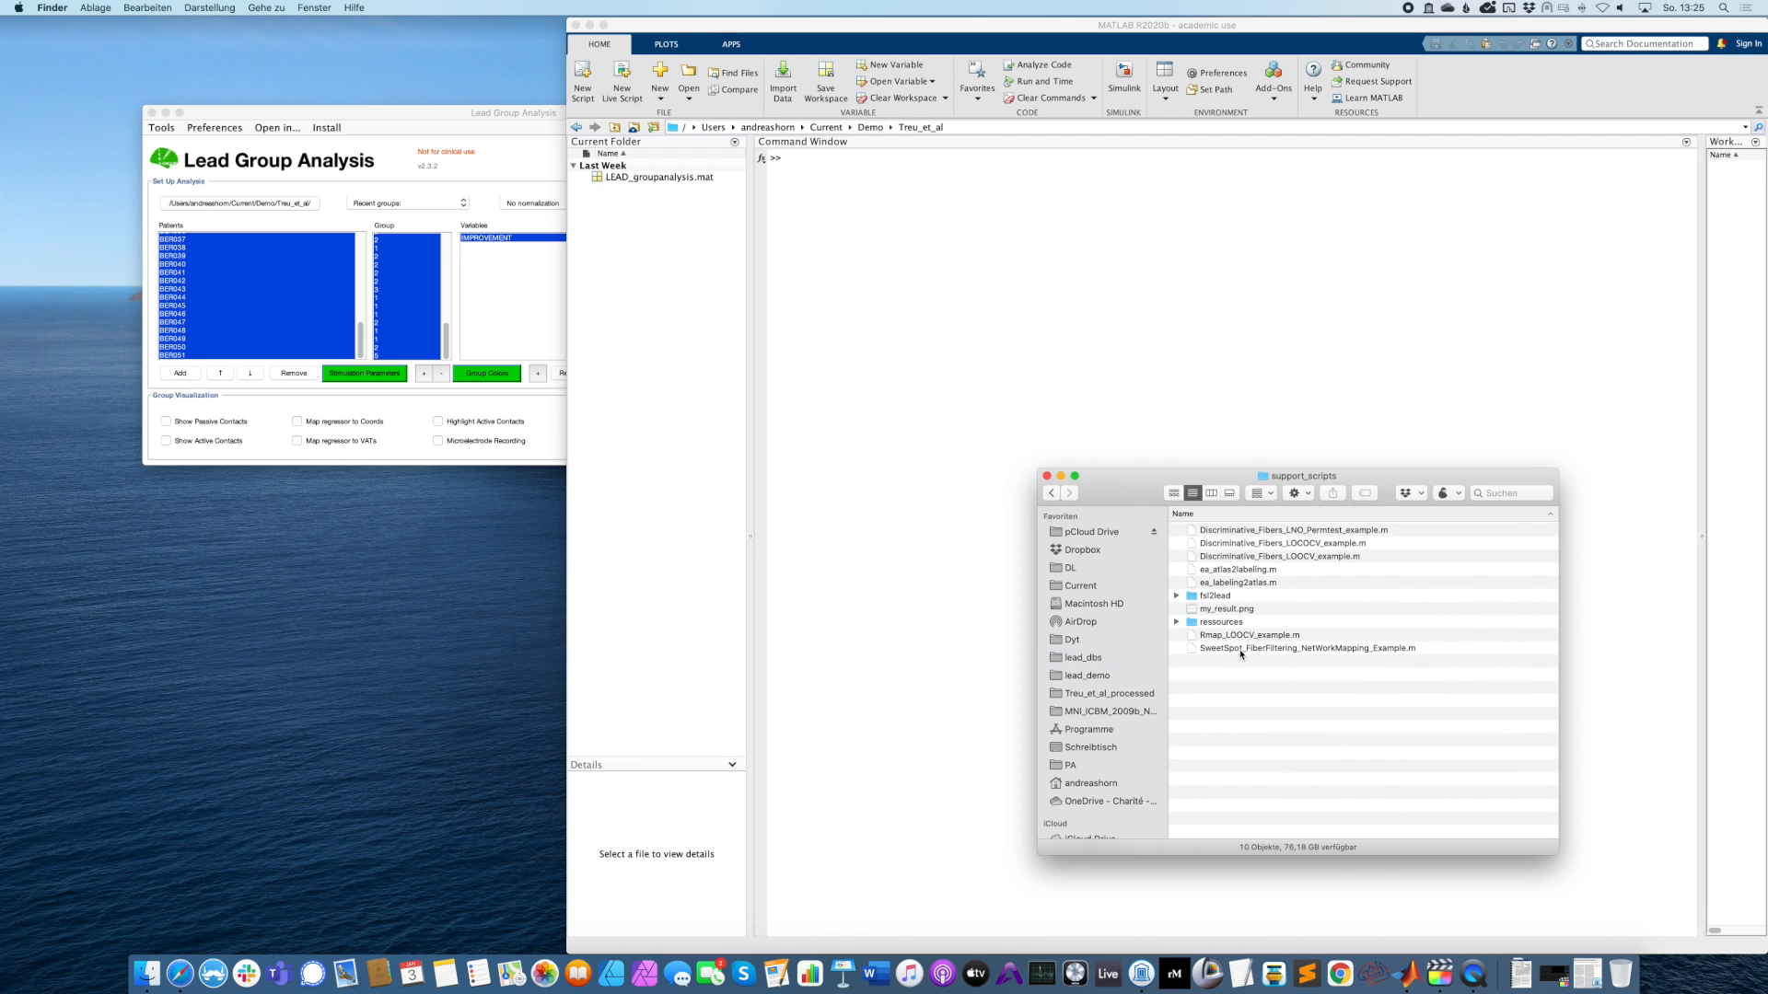
pyautogui.click(1193, 649)
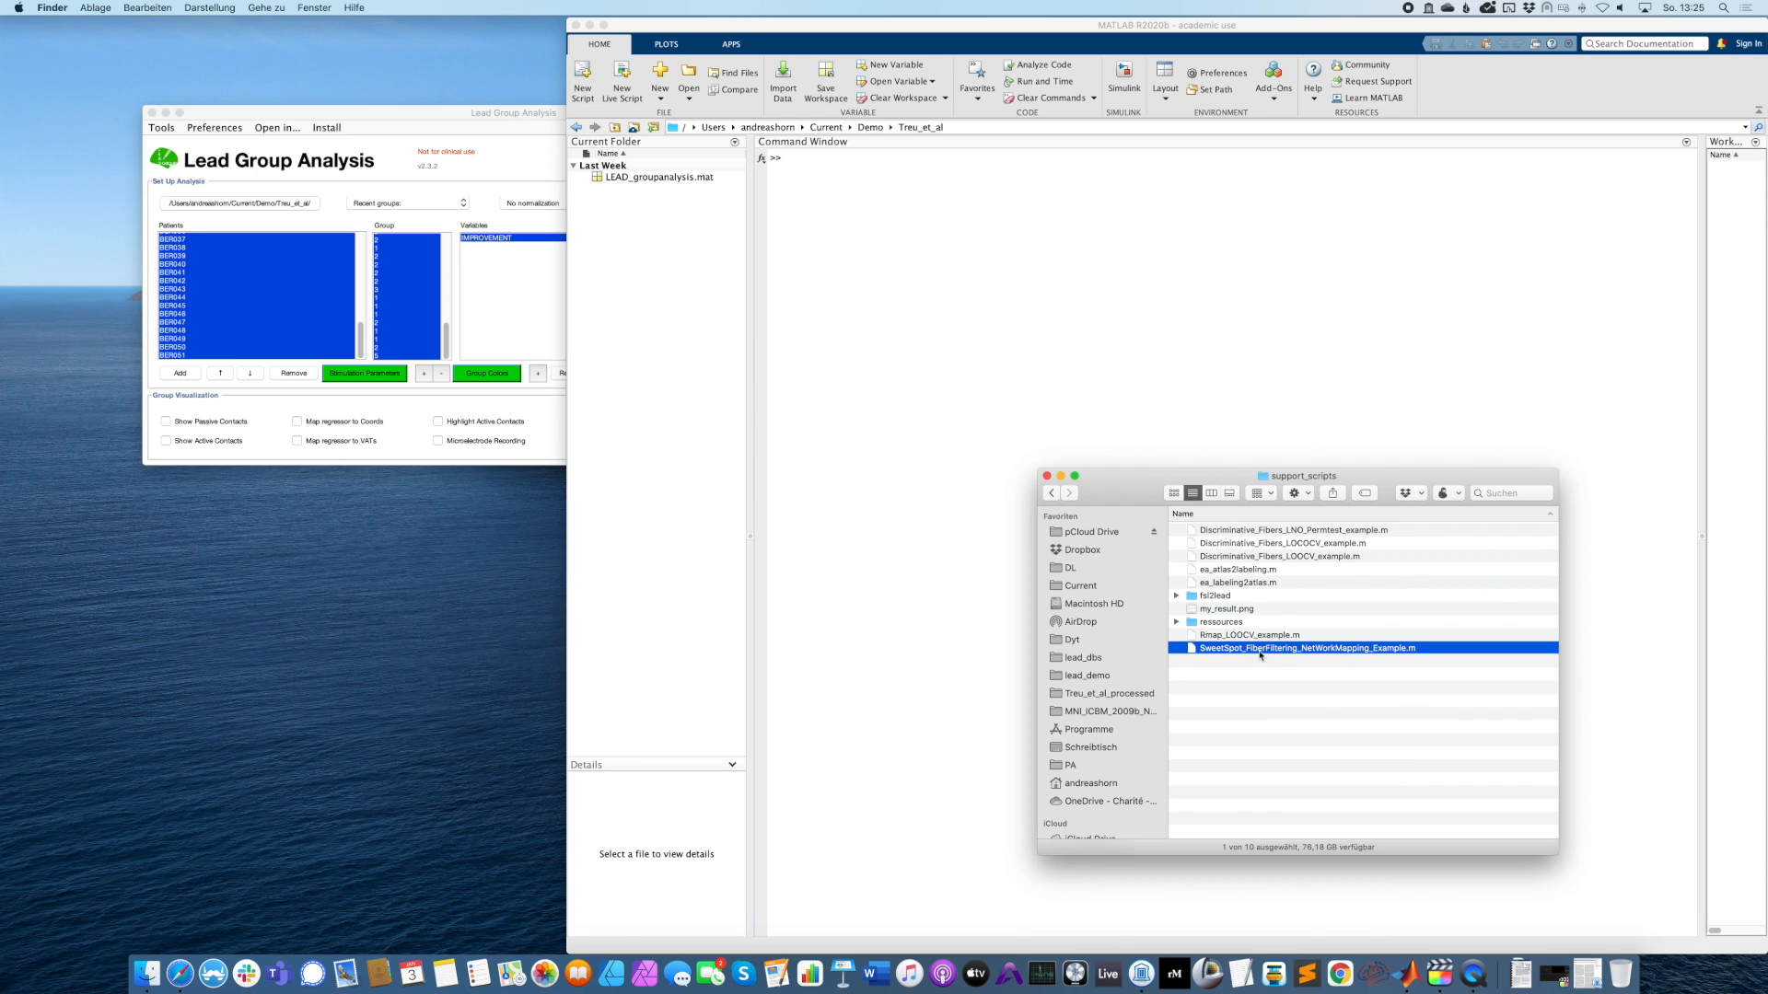
# Open SweetSpot_FiberFiltering_NetWorkMapping_Example.m in the MATLAB editor and reposition the editor window.
pyautogui.click(925, 638)
pyautogui.press('super+n')
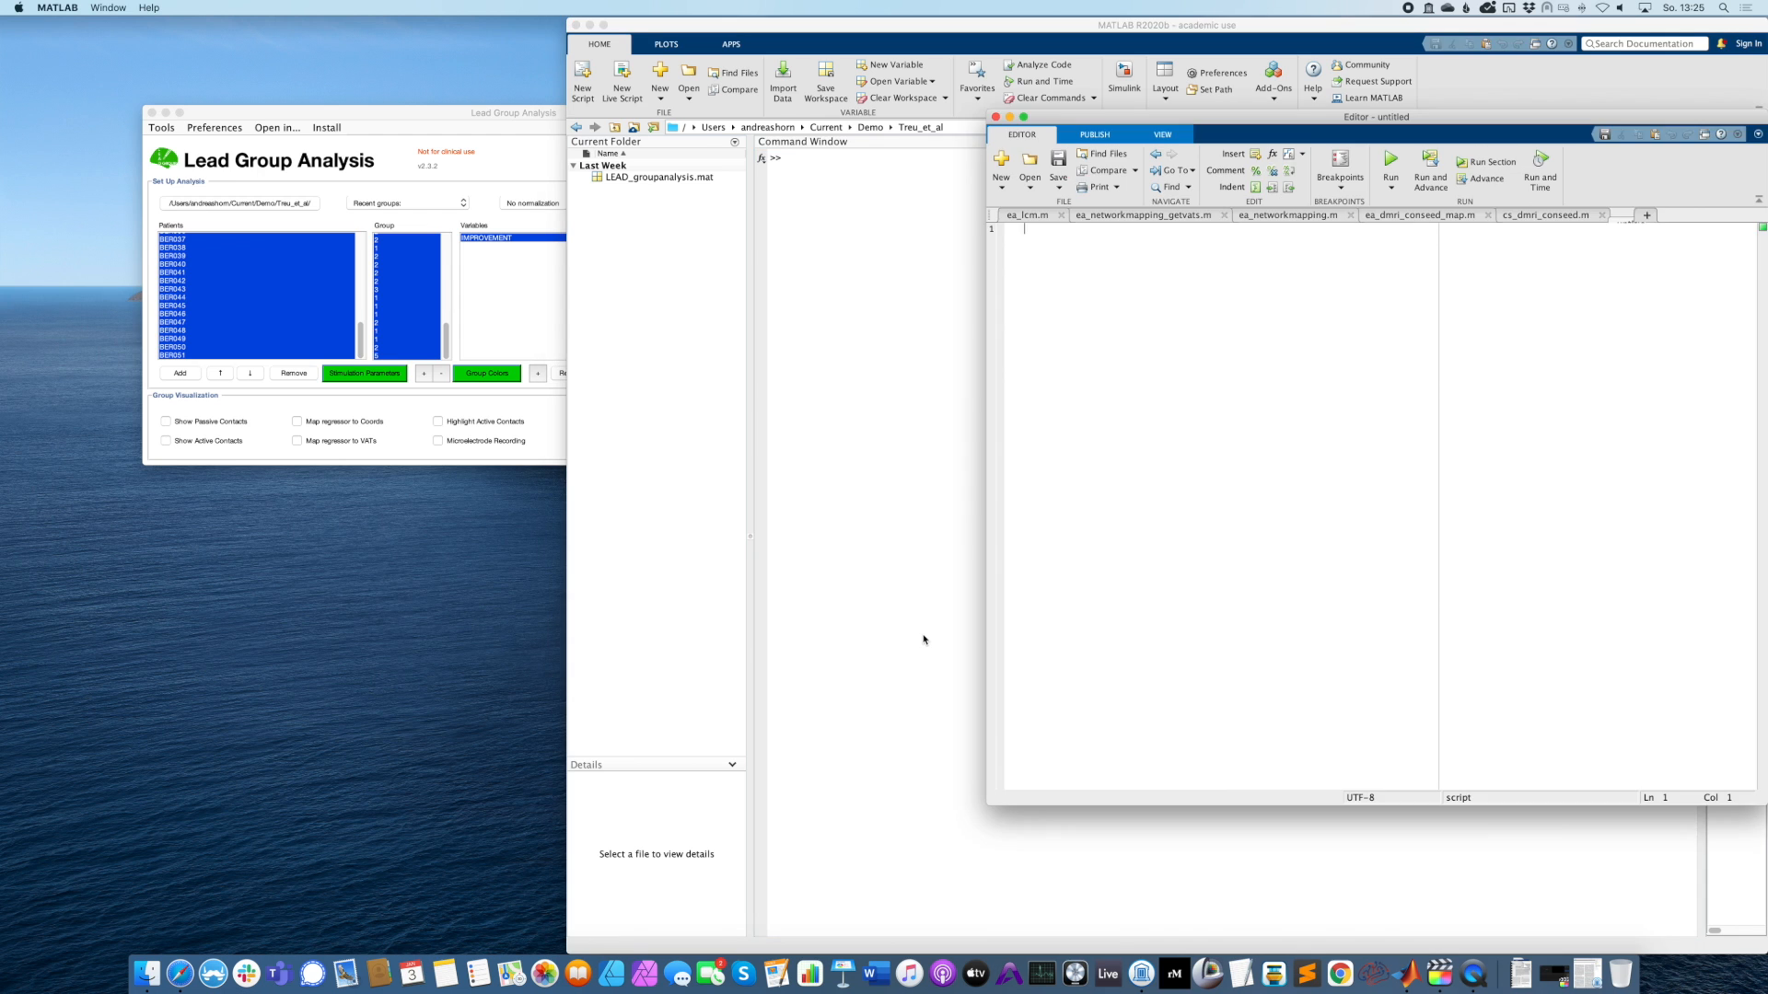
pyautogui.press('super+Tab')
pyautogui.moveTo(1235, 649); pyautogui.dragTo(1257, 409)
pyautogui.moveTo(1269, 126); pyautogui.dragTo(1021, 82)
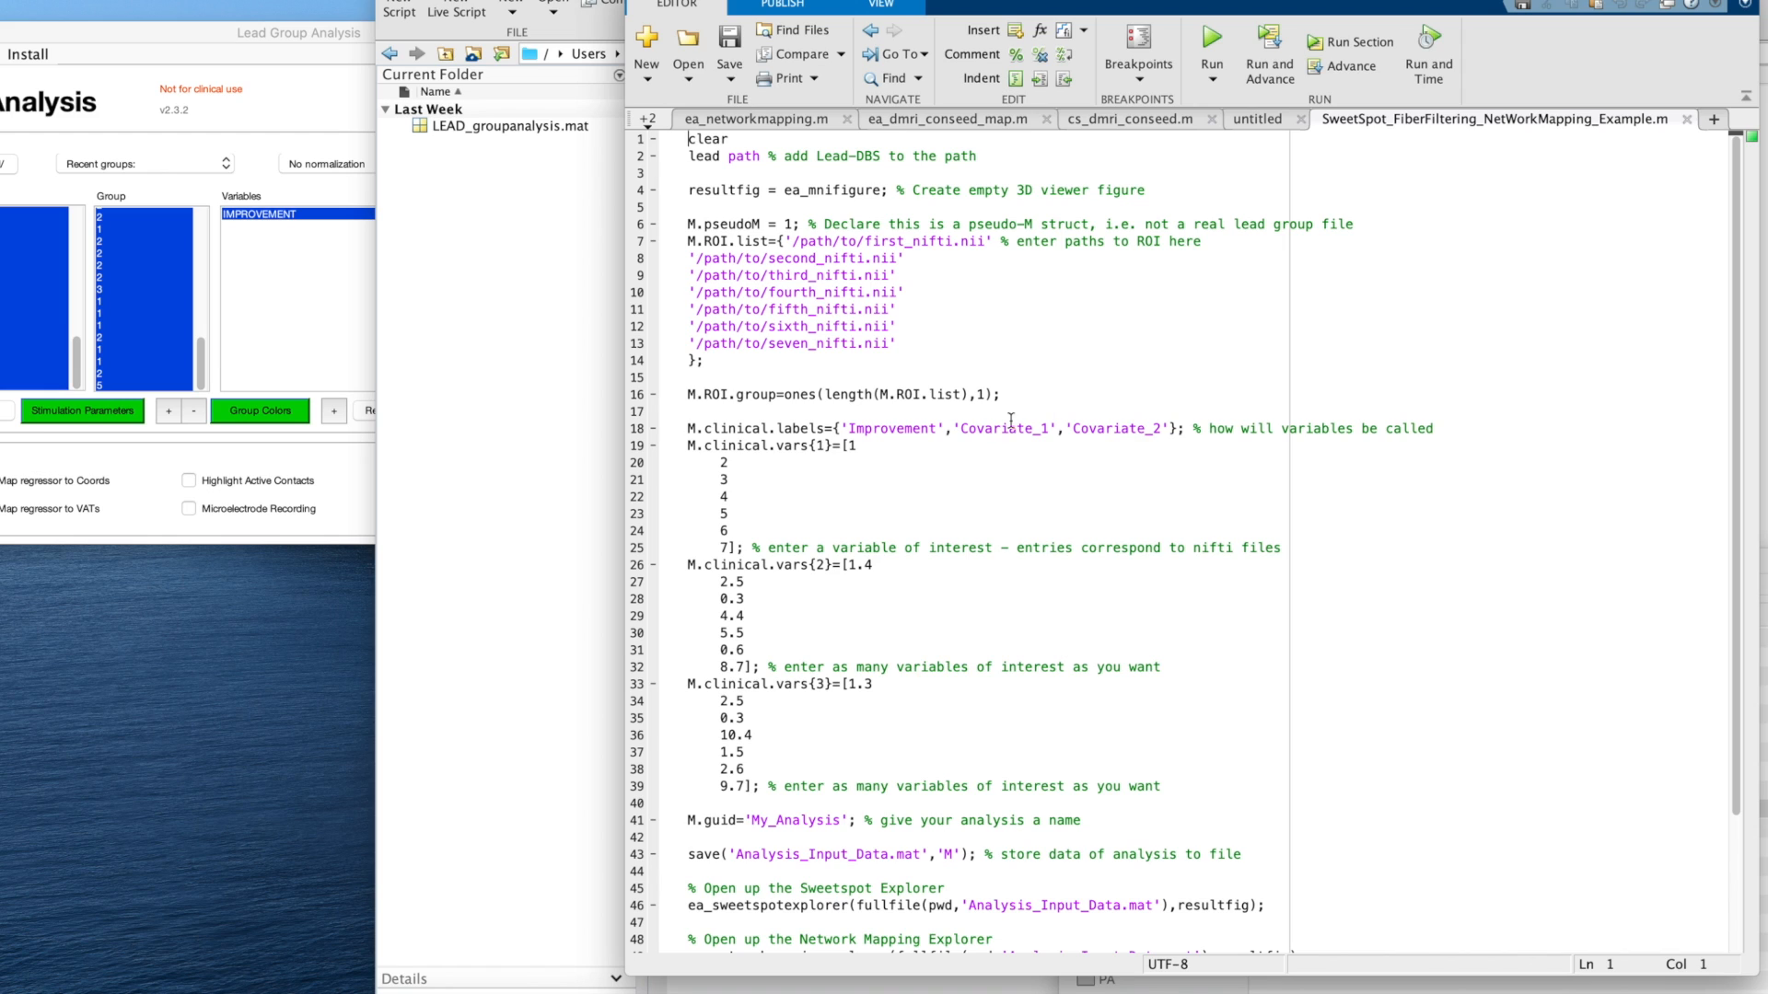
# Try deleting the Covariate_1 and Covariate_2 labels with their vars{2} and vars{3} blocks, and undo both deletions.
pyautogui.moveTo(946, 429); pyautogui.dragTo(1170, 429)
pyautogui.press('BackSpace')
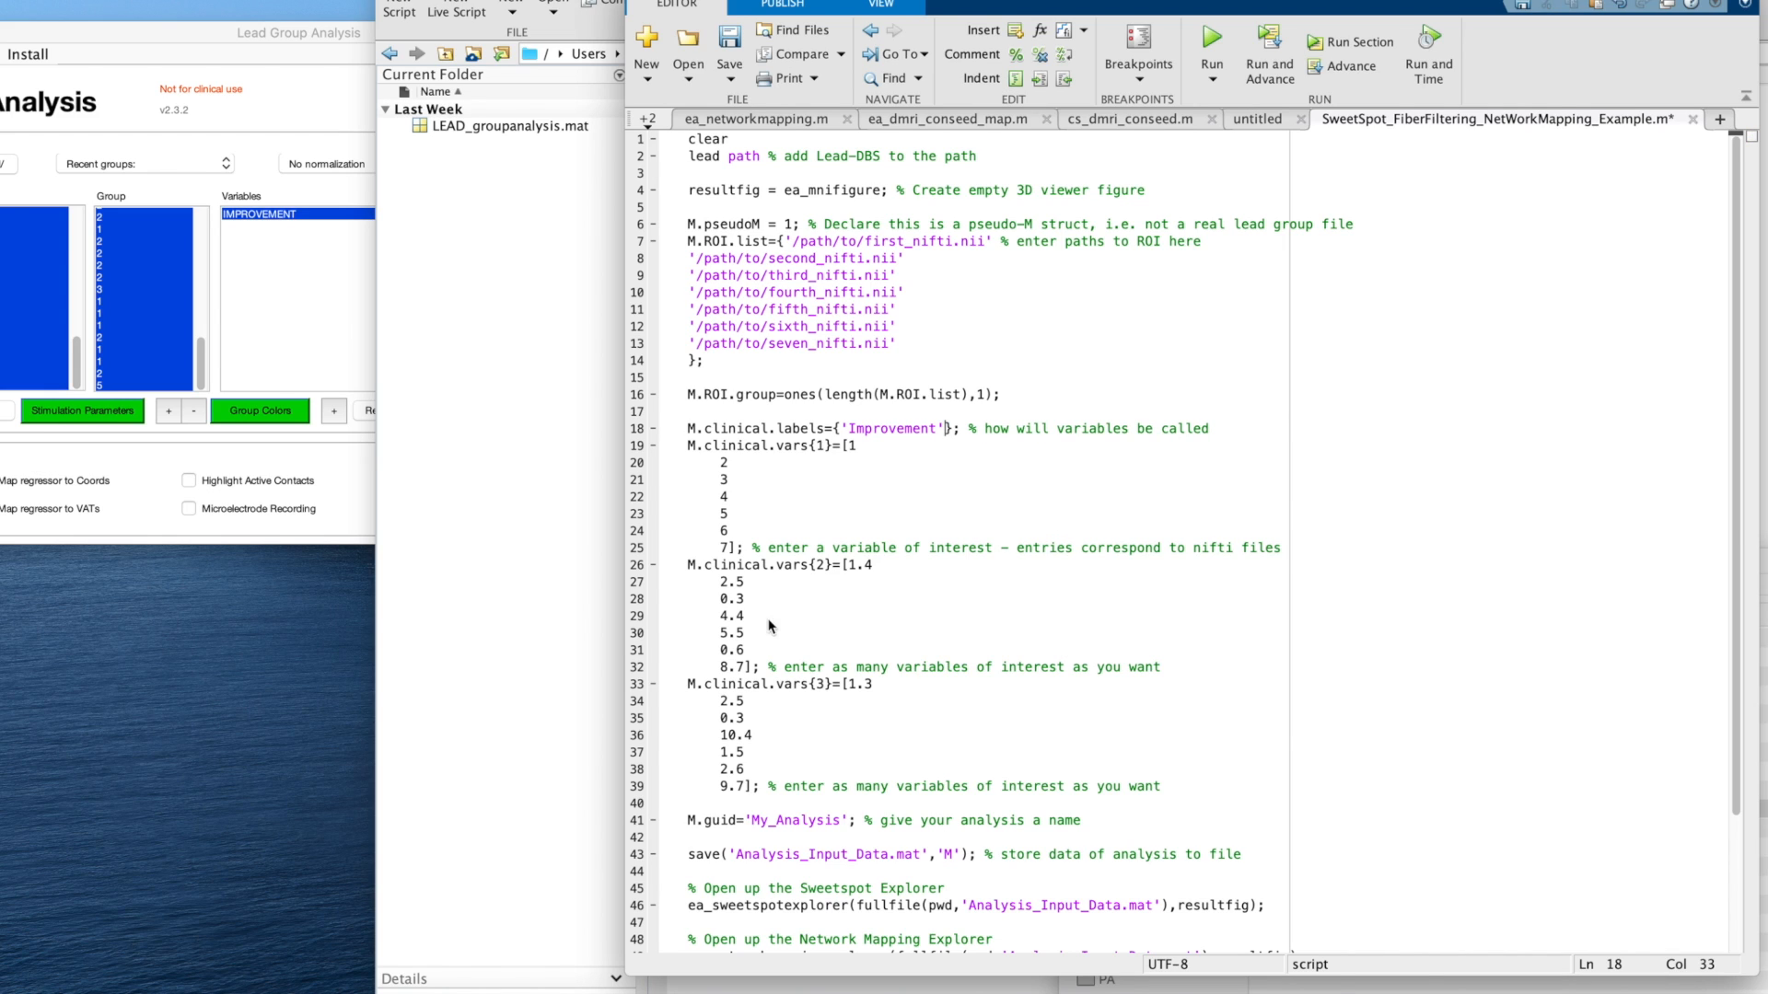
pyautogui.moveTo(687, 565); pyautogui.dragTo(873, 786)
pyautogui.press('BackSpace')
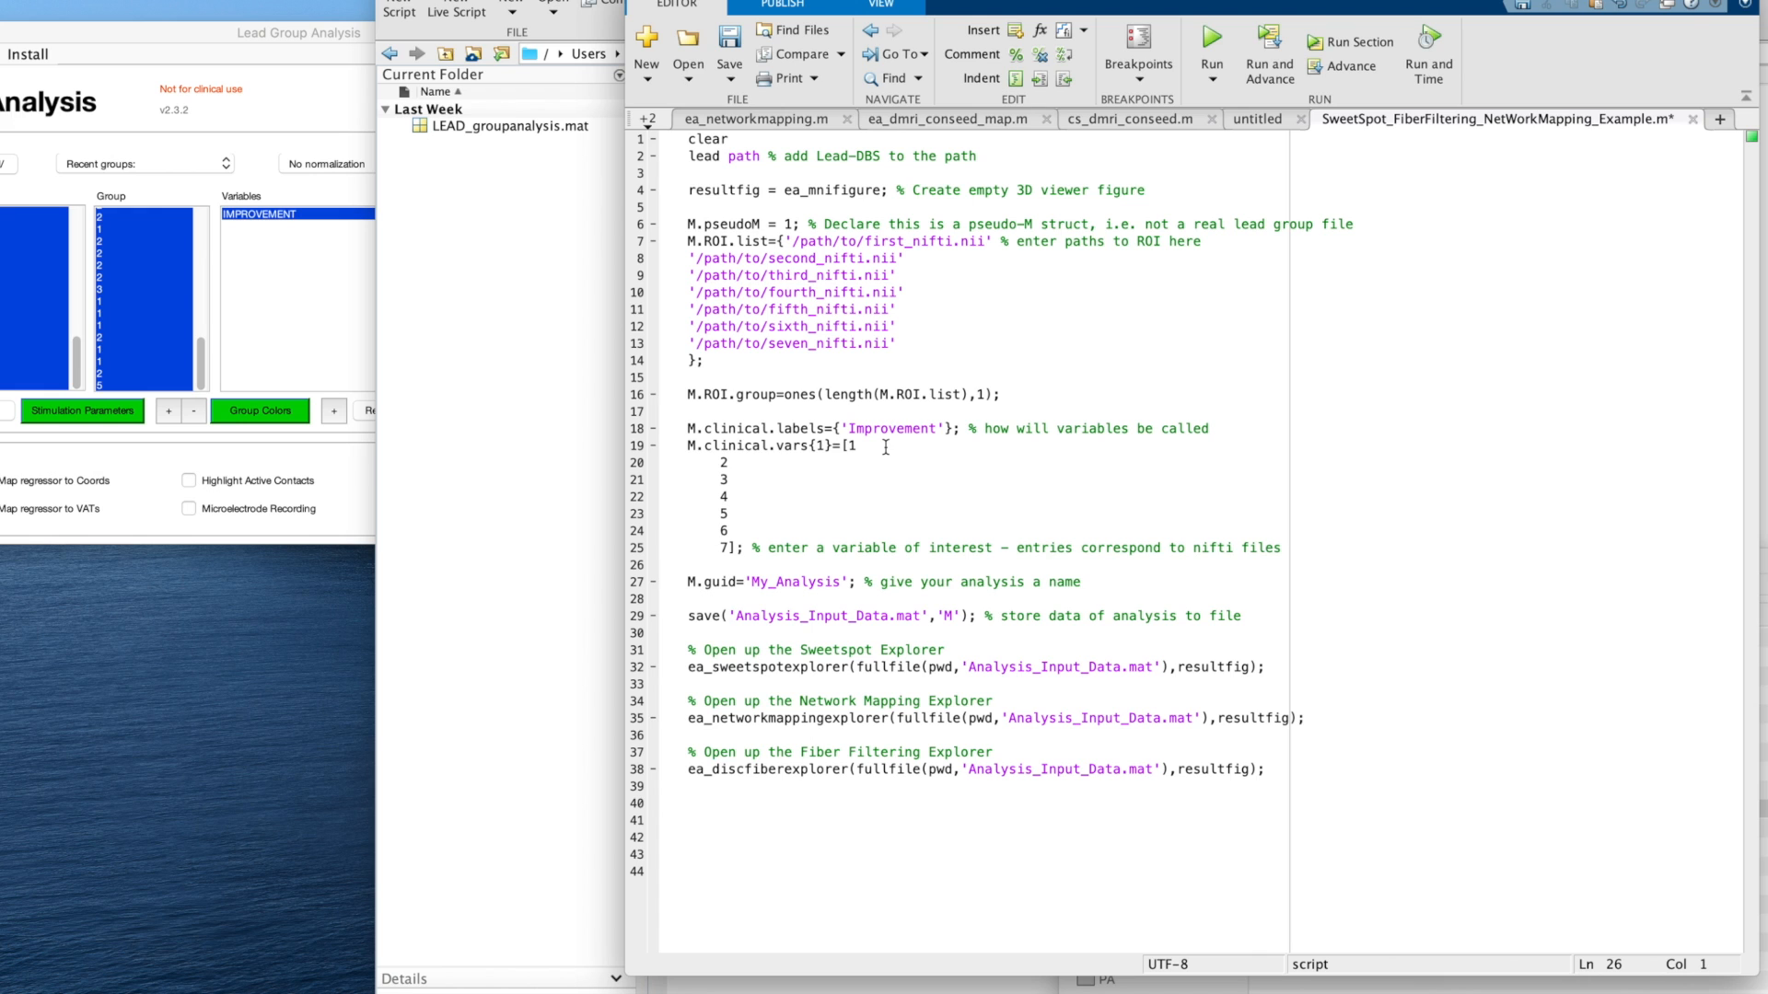
pyautogui.press('super+z')
pyautogui.press('super+z')
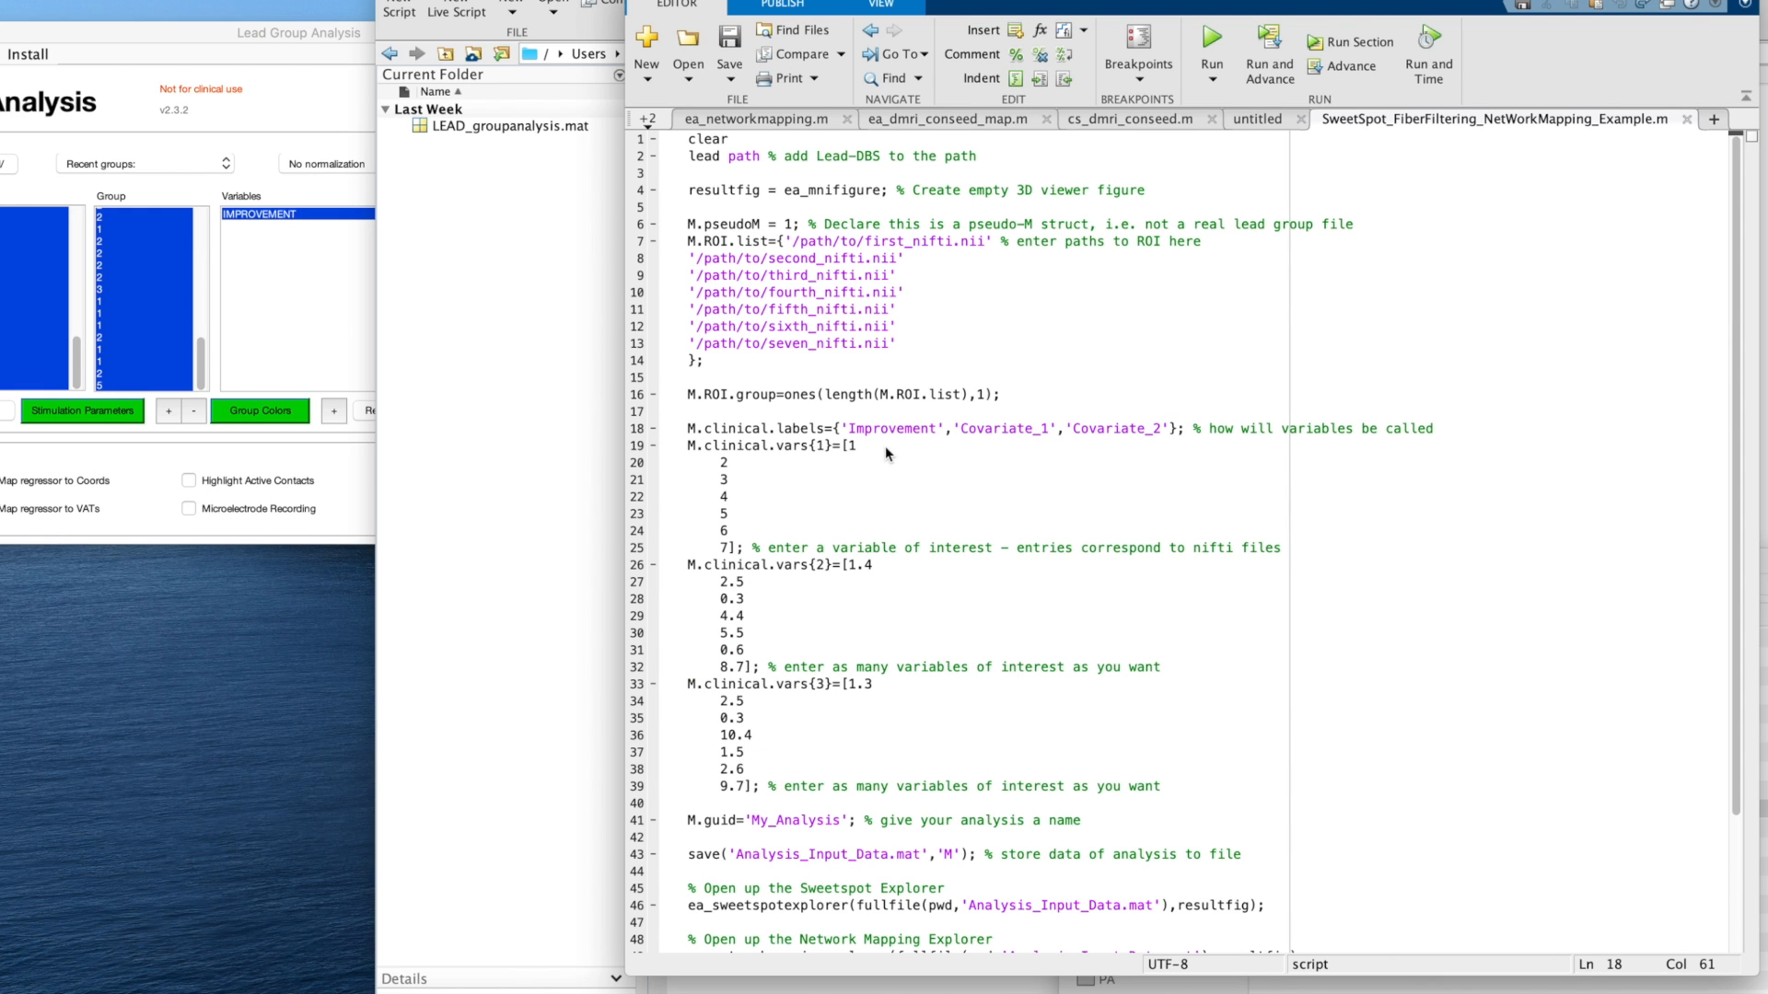
# Examine the script's M.pseudoM declaration, analysis name, save command and the Sweetspot, Network Mapping and Fiber Filtering Explorer calls.
pyautogui.scroll(-2, 914, 495)
pyautogui.scroll(-2, 914, 494)
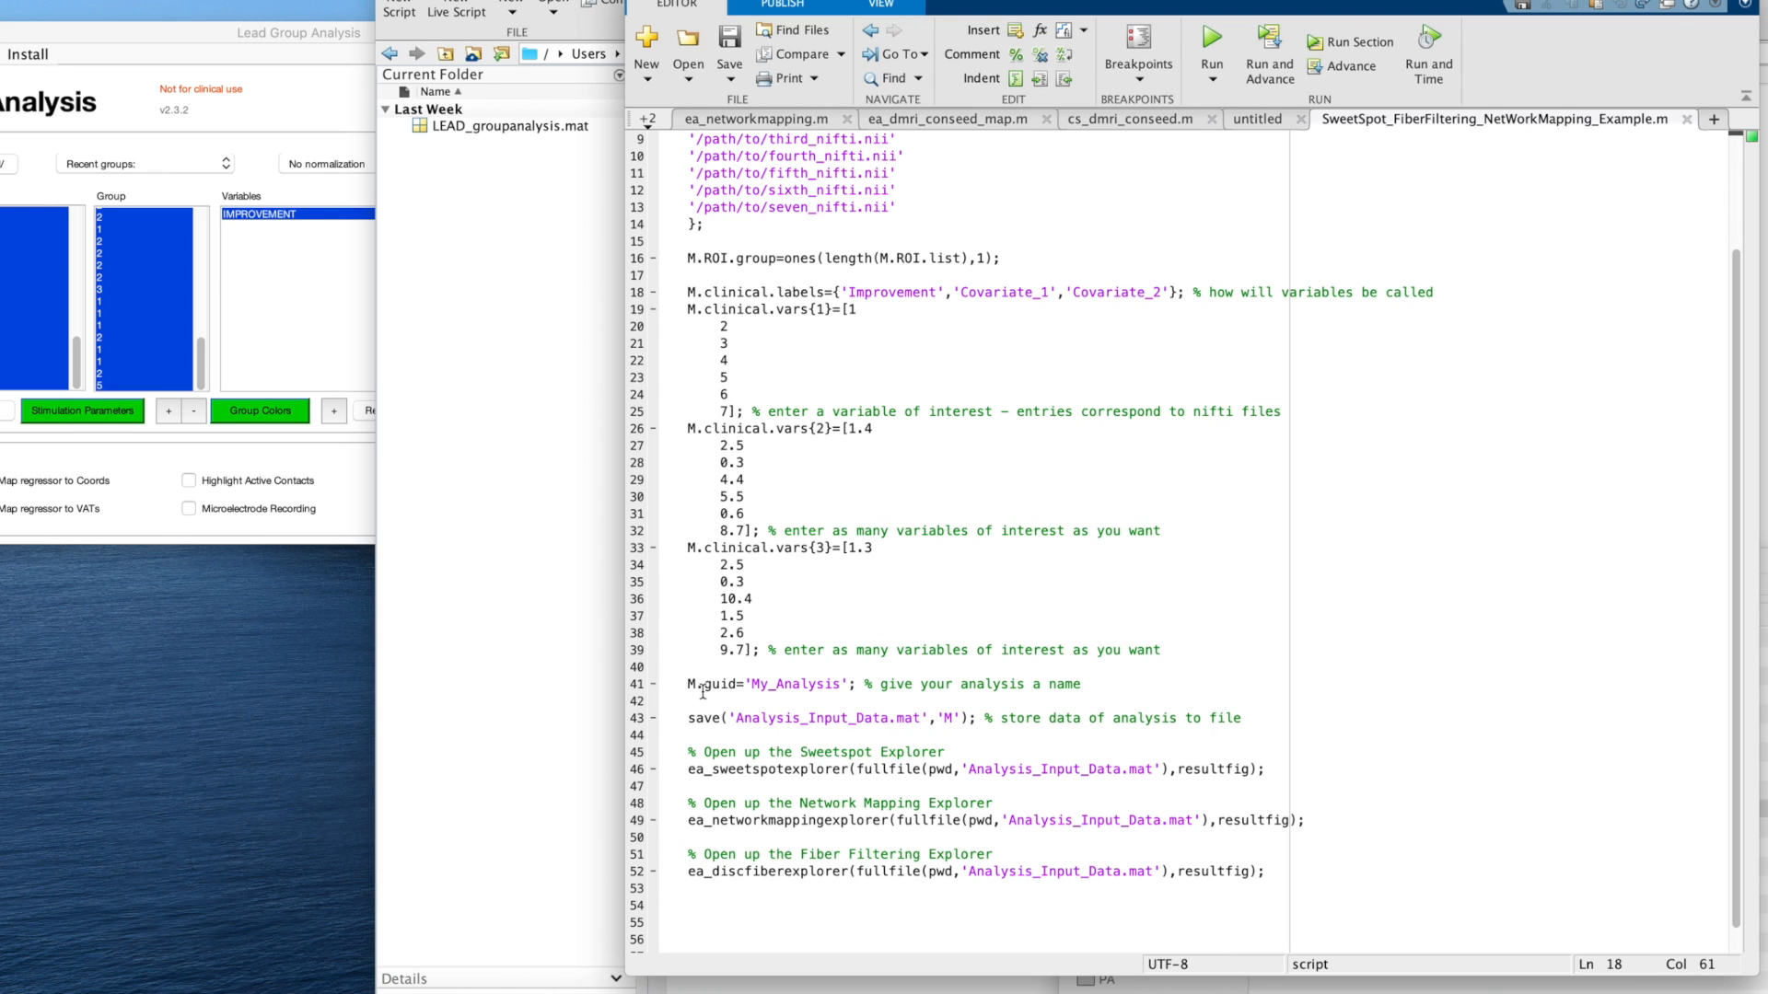
pyautogui.scroll(3, 859, 498)
pyautogui.scroll(3, 859, 498)
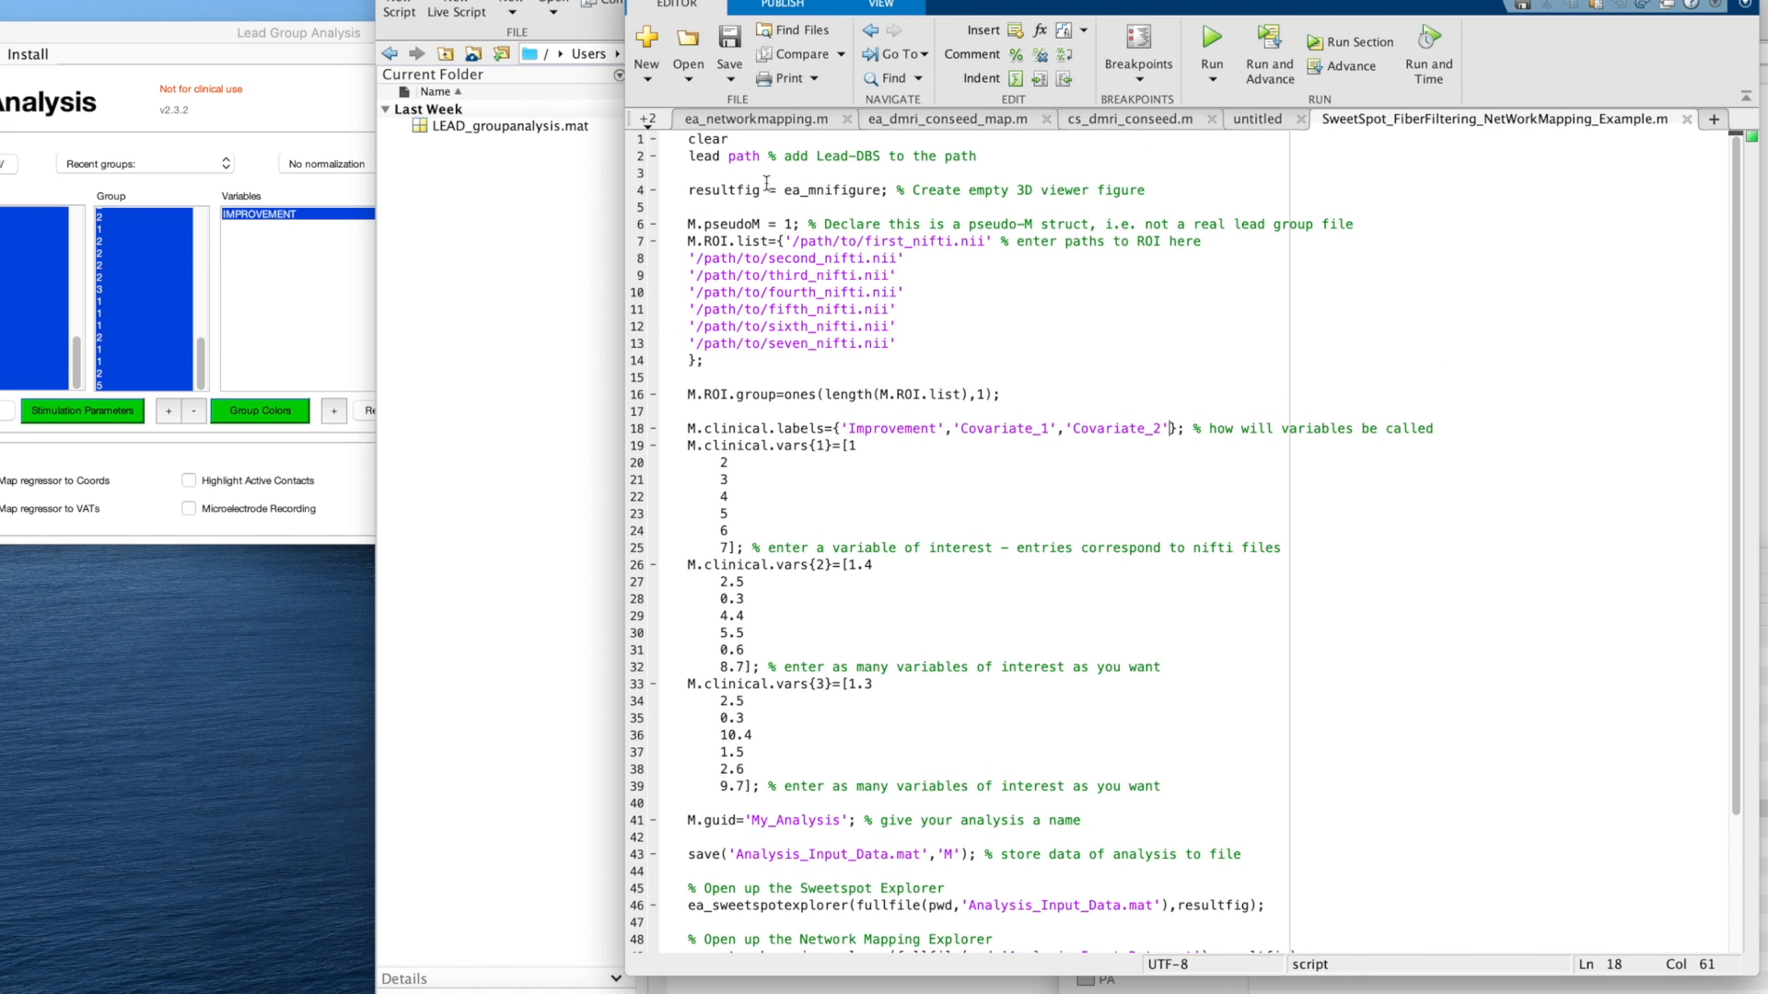
pyautogui.moveTo(760, 225); pyautogui.dragTo(667, 232)
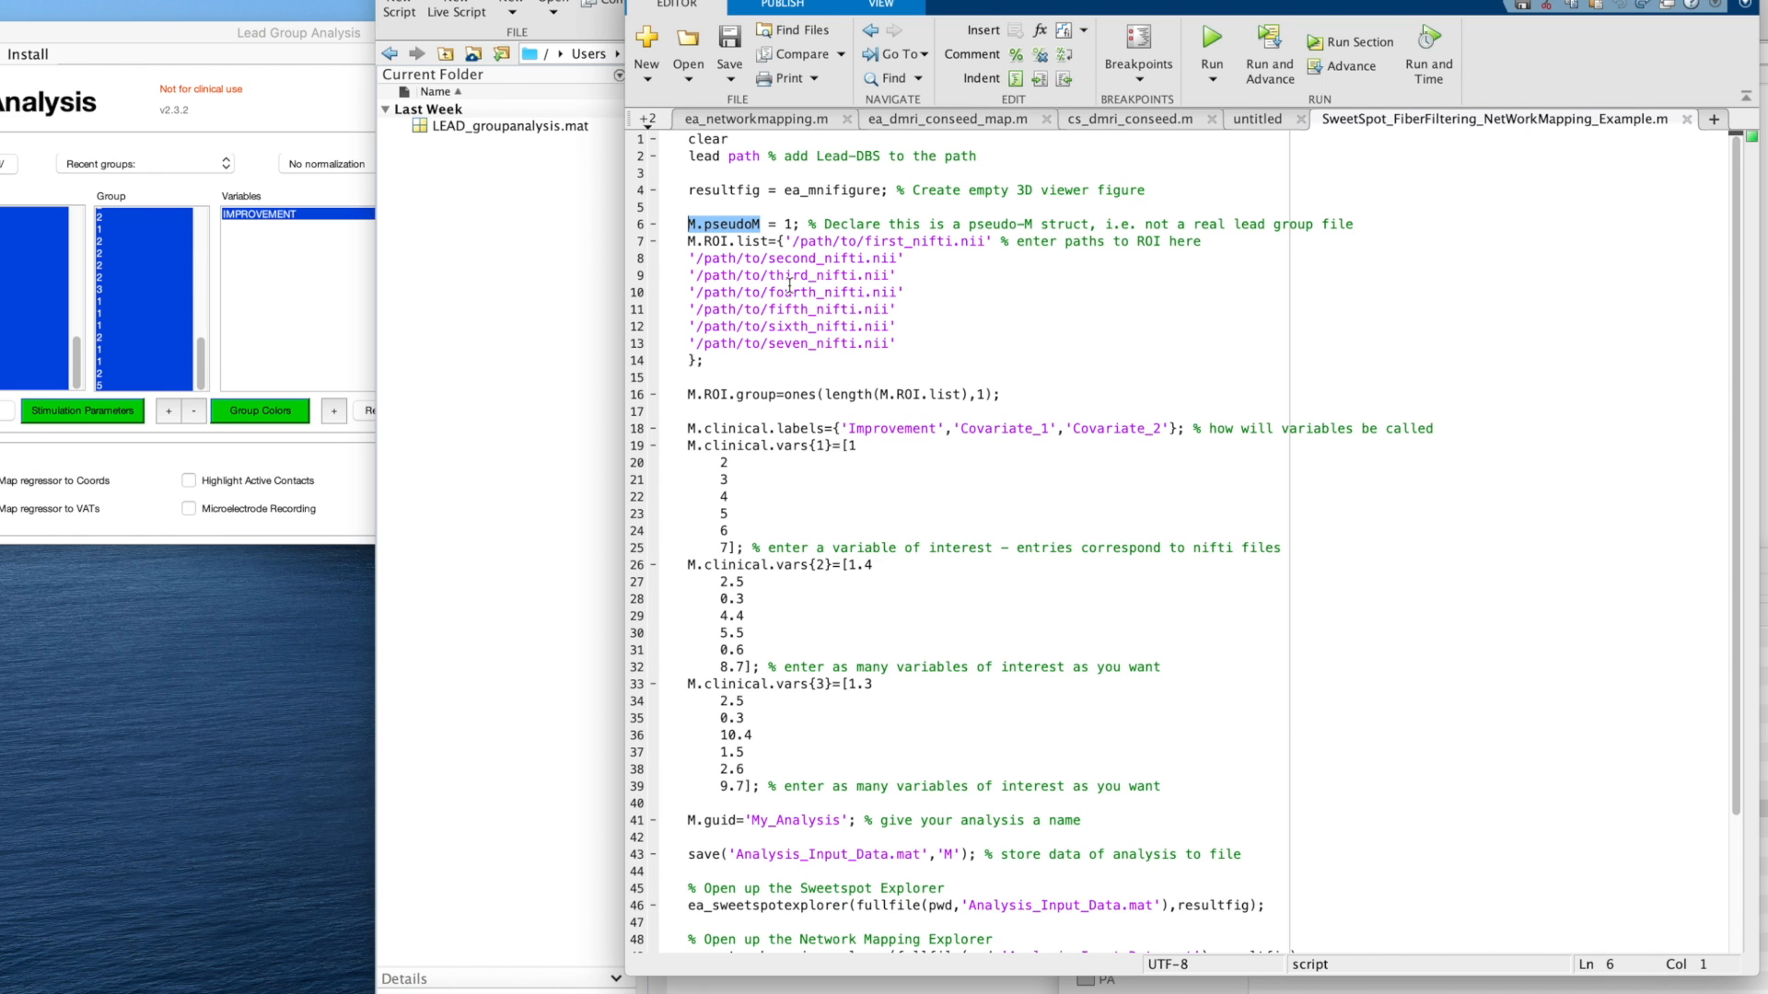
pyautogui.scroll(-4, 790, 284)
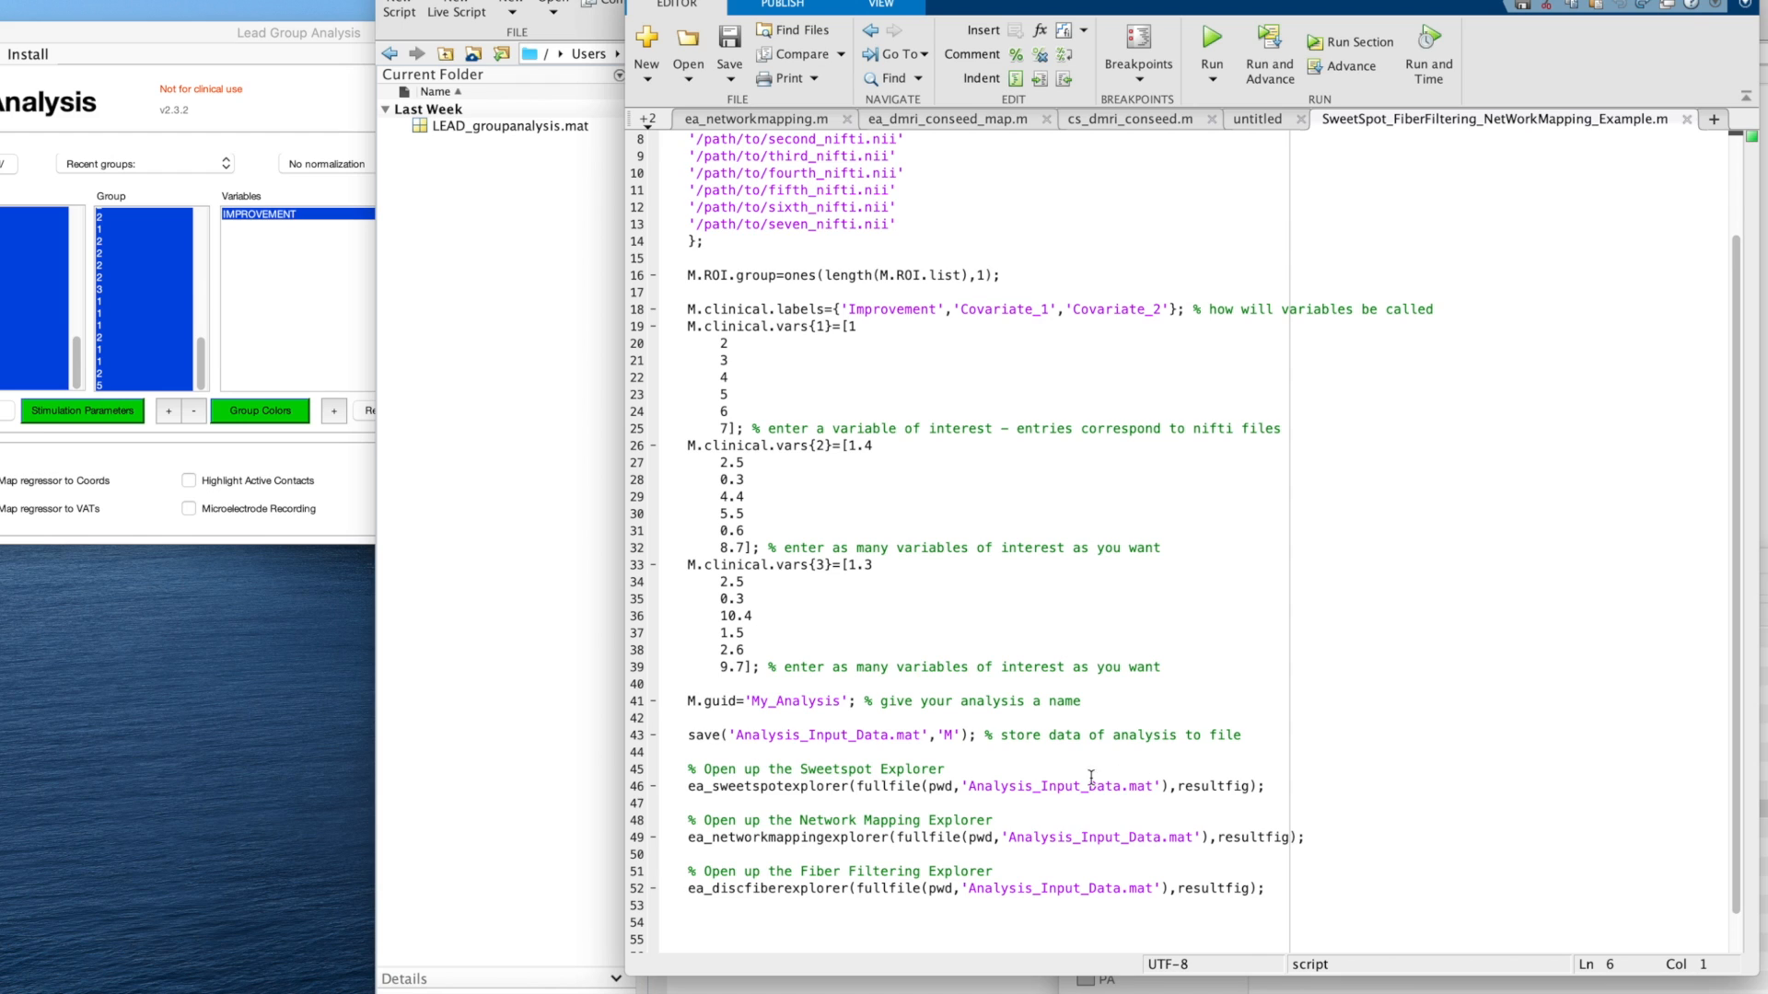
pyautogui.click(808, 785)
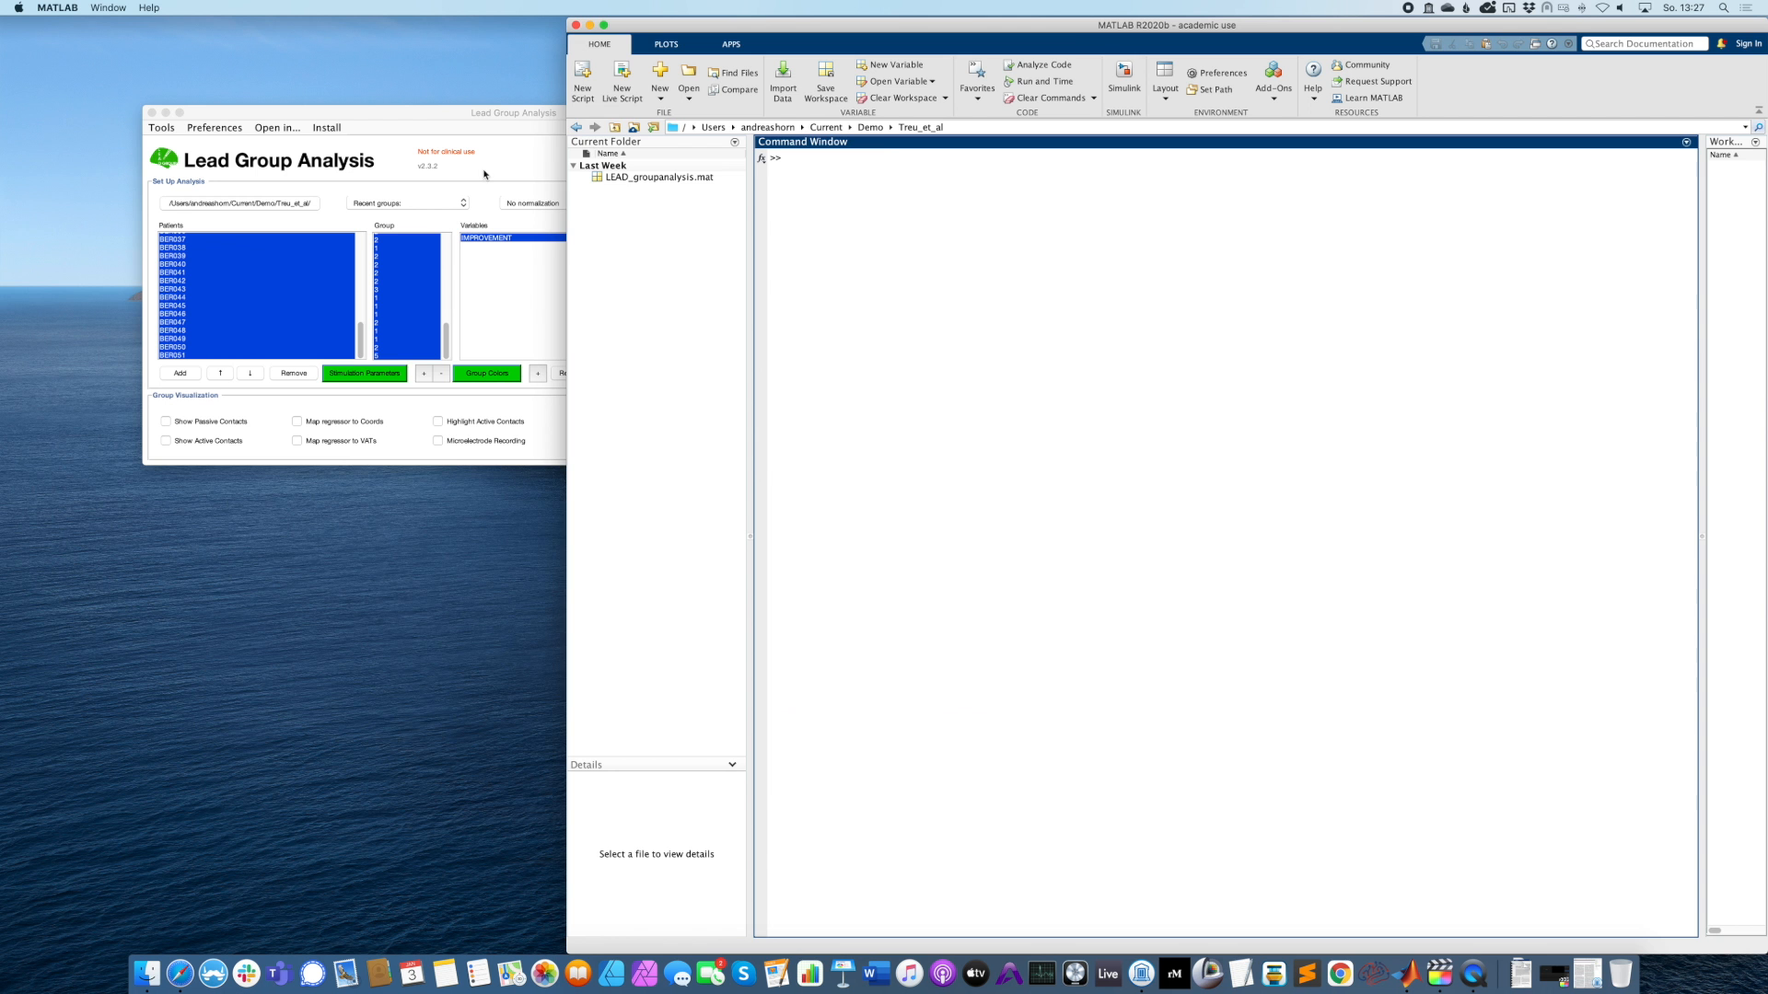
# In Lead Group Analysis, choose DISTAL Nano (Ewert 2017) as the subcortical atlas and visualize the group in 3D.
pyautogui.click(444, 422)
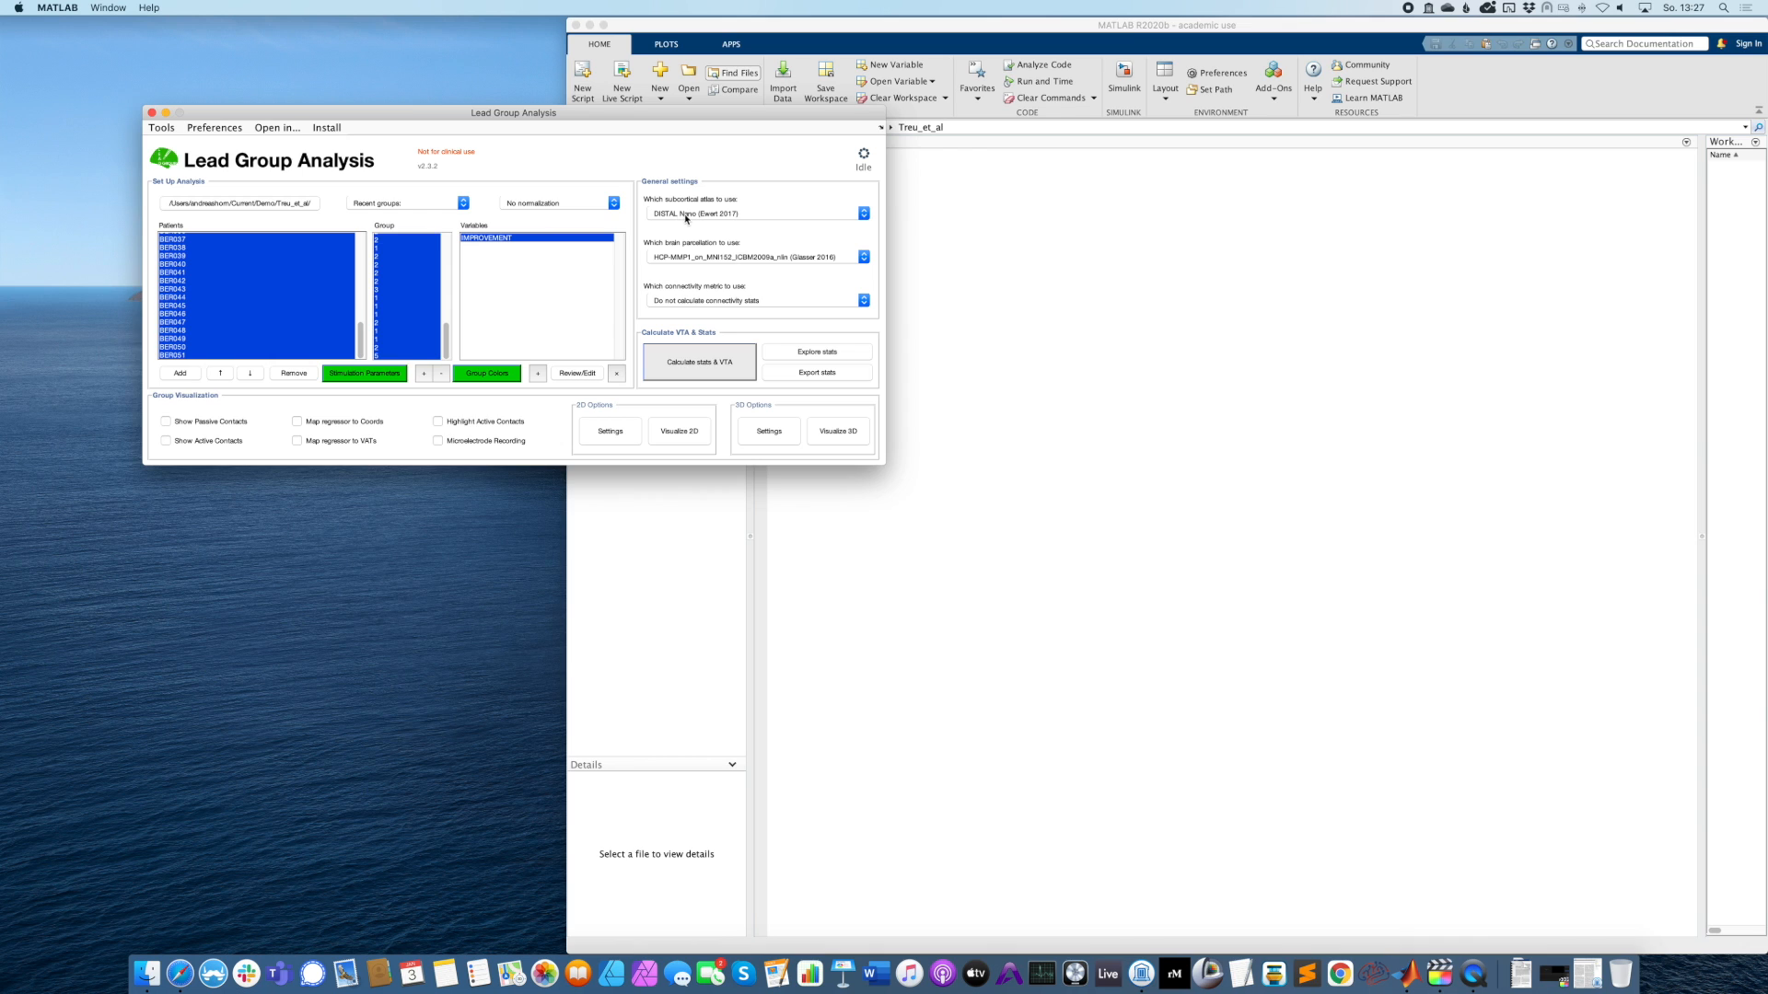
pyautogui.click(689, 219)
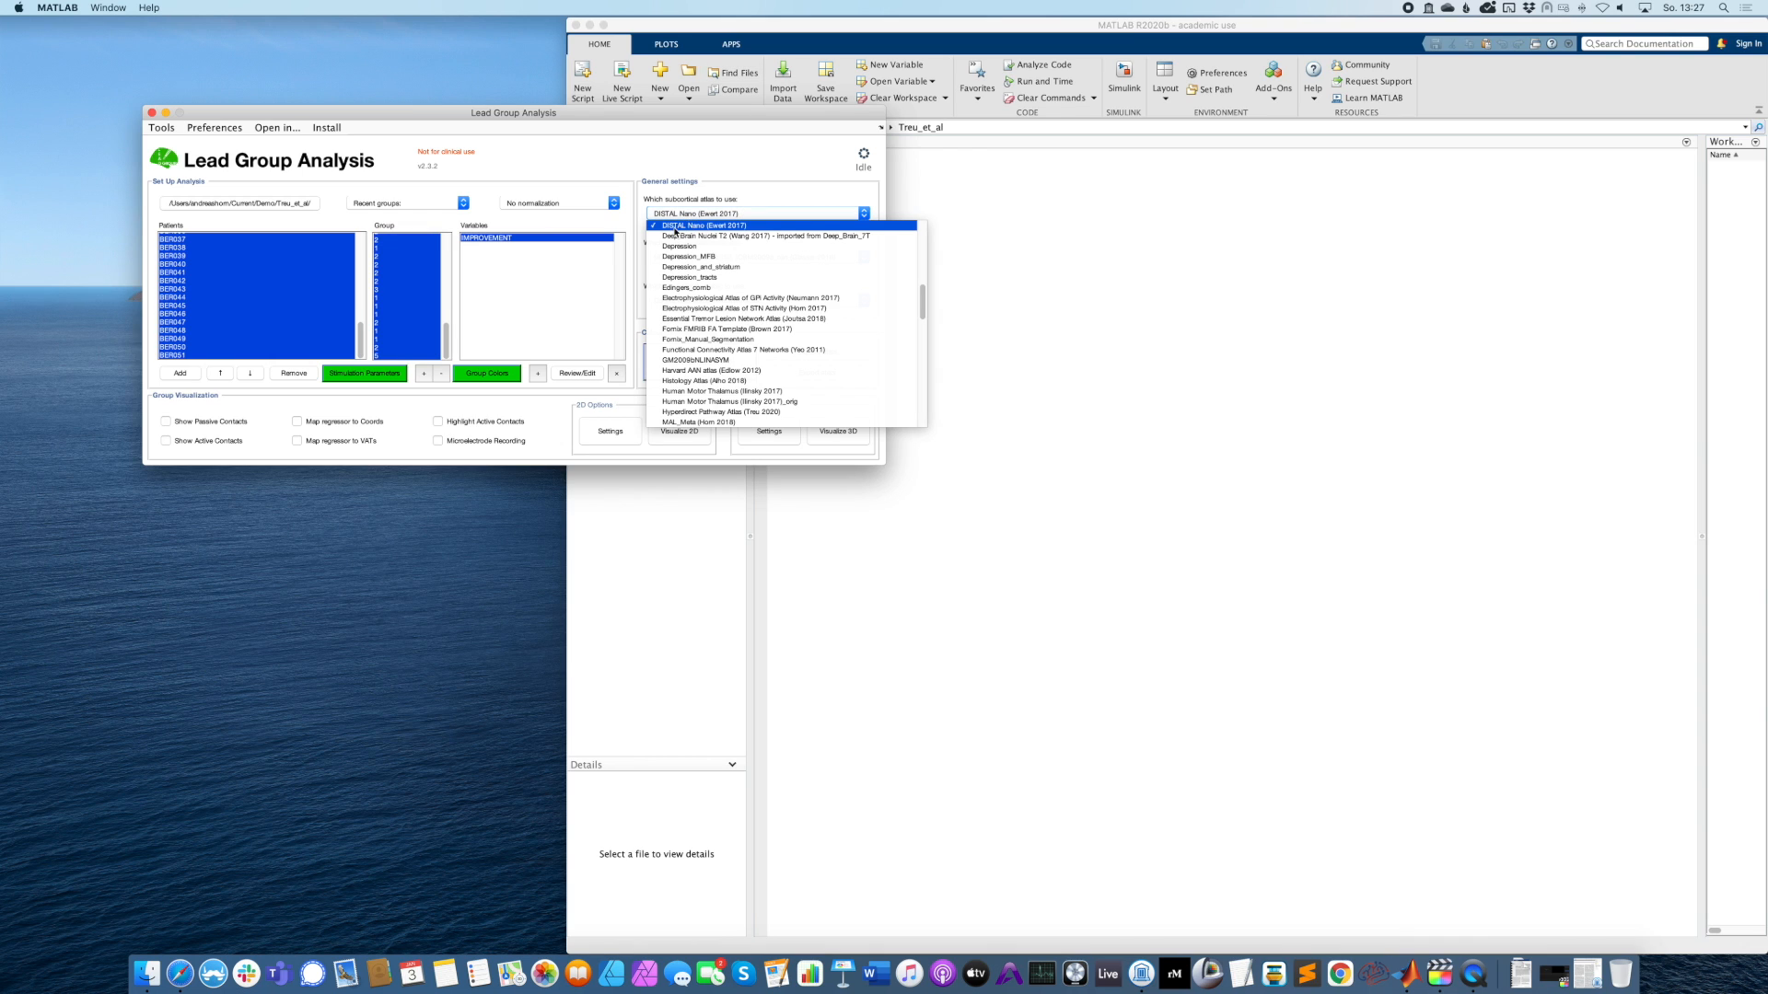
pyautogui.click(710, 226)
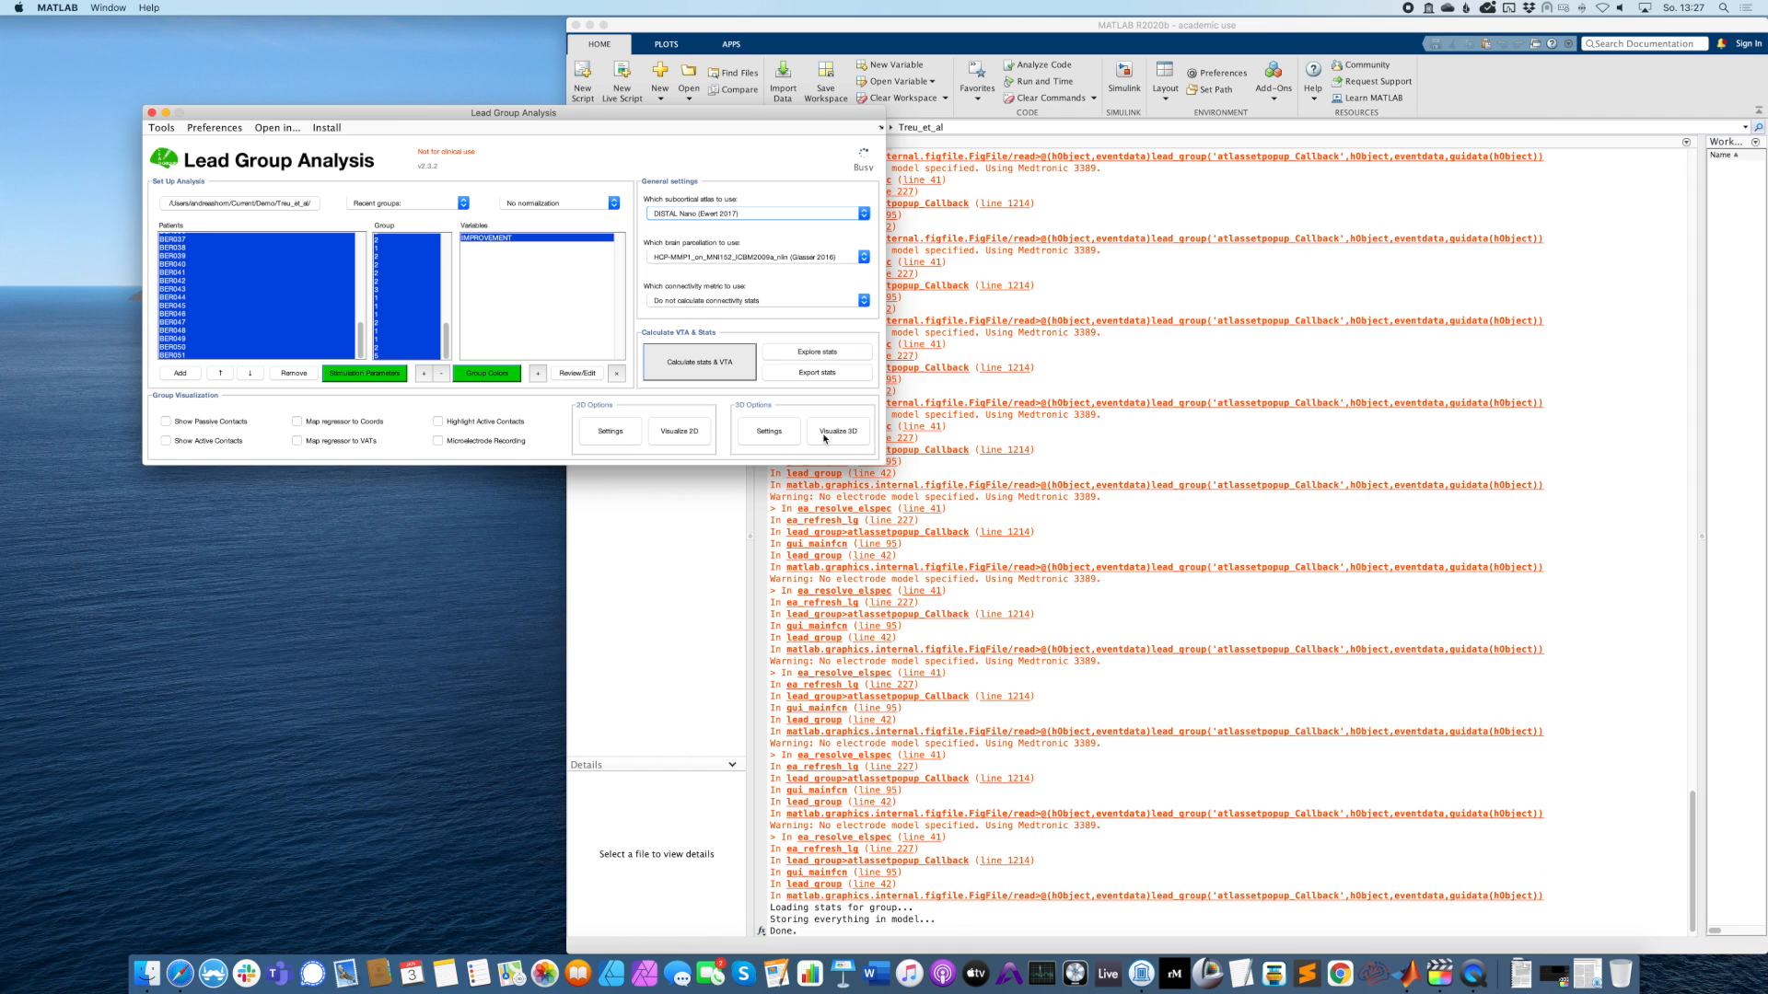
pyautogui.click(825, 435)
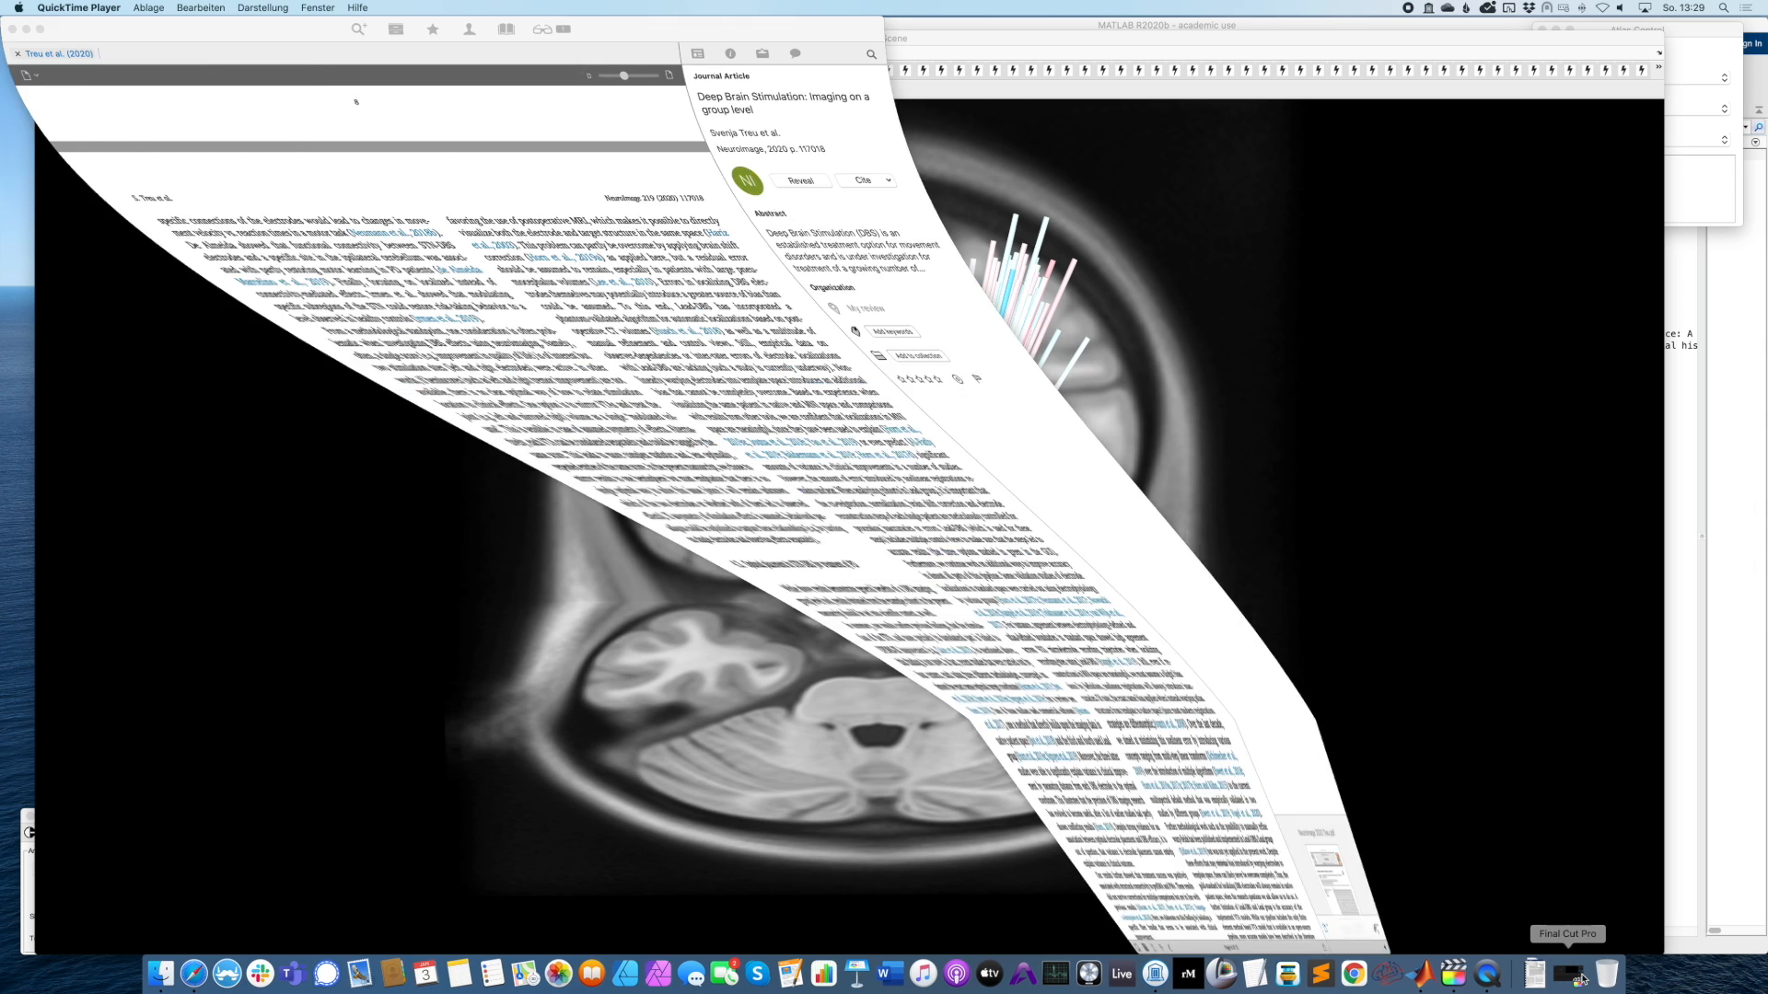
# Return to the paper and look up the figures on clinical improvement mapping, the target report and VTA intersections.
pyautogui.scroll(-8, 501, 470)
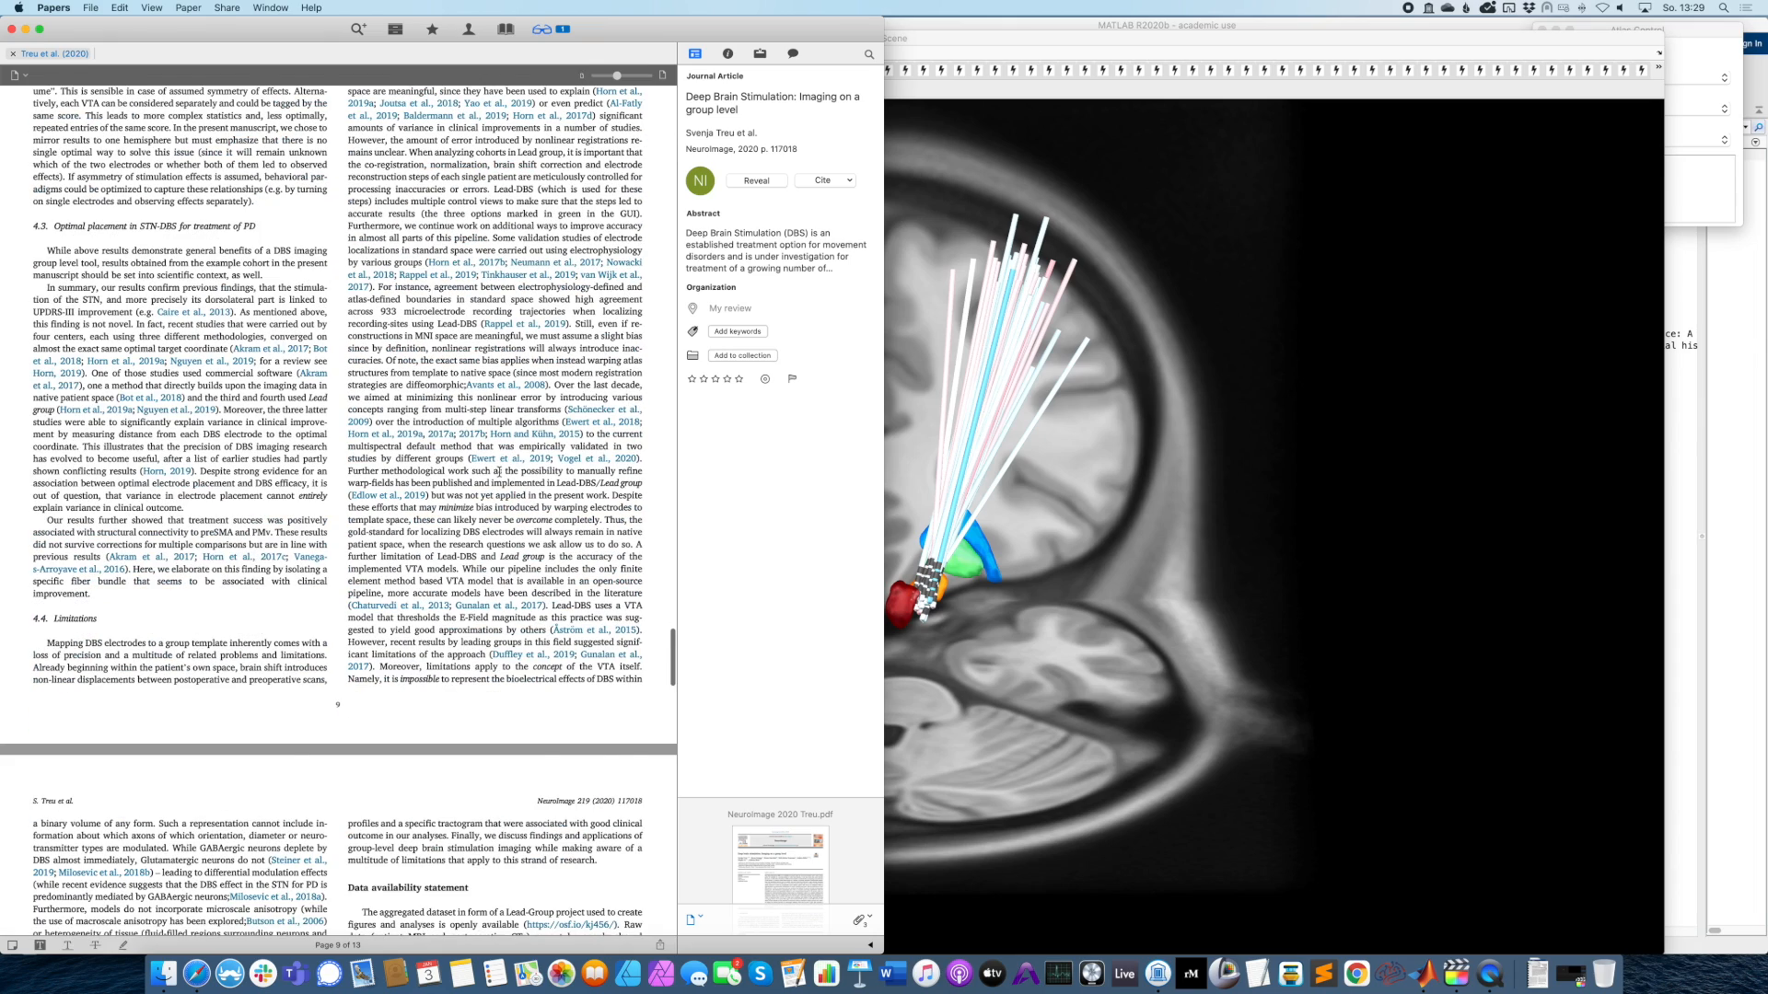
pyautogui.scroll(20, 498, 472)
pyautogui.scroll(14, 499, 472)
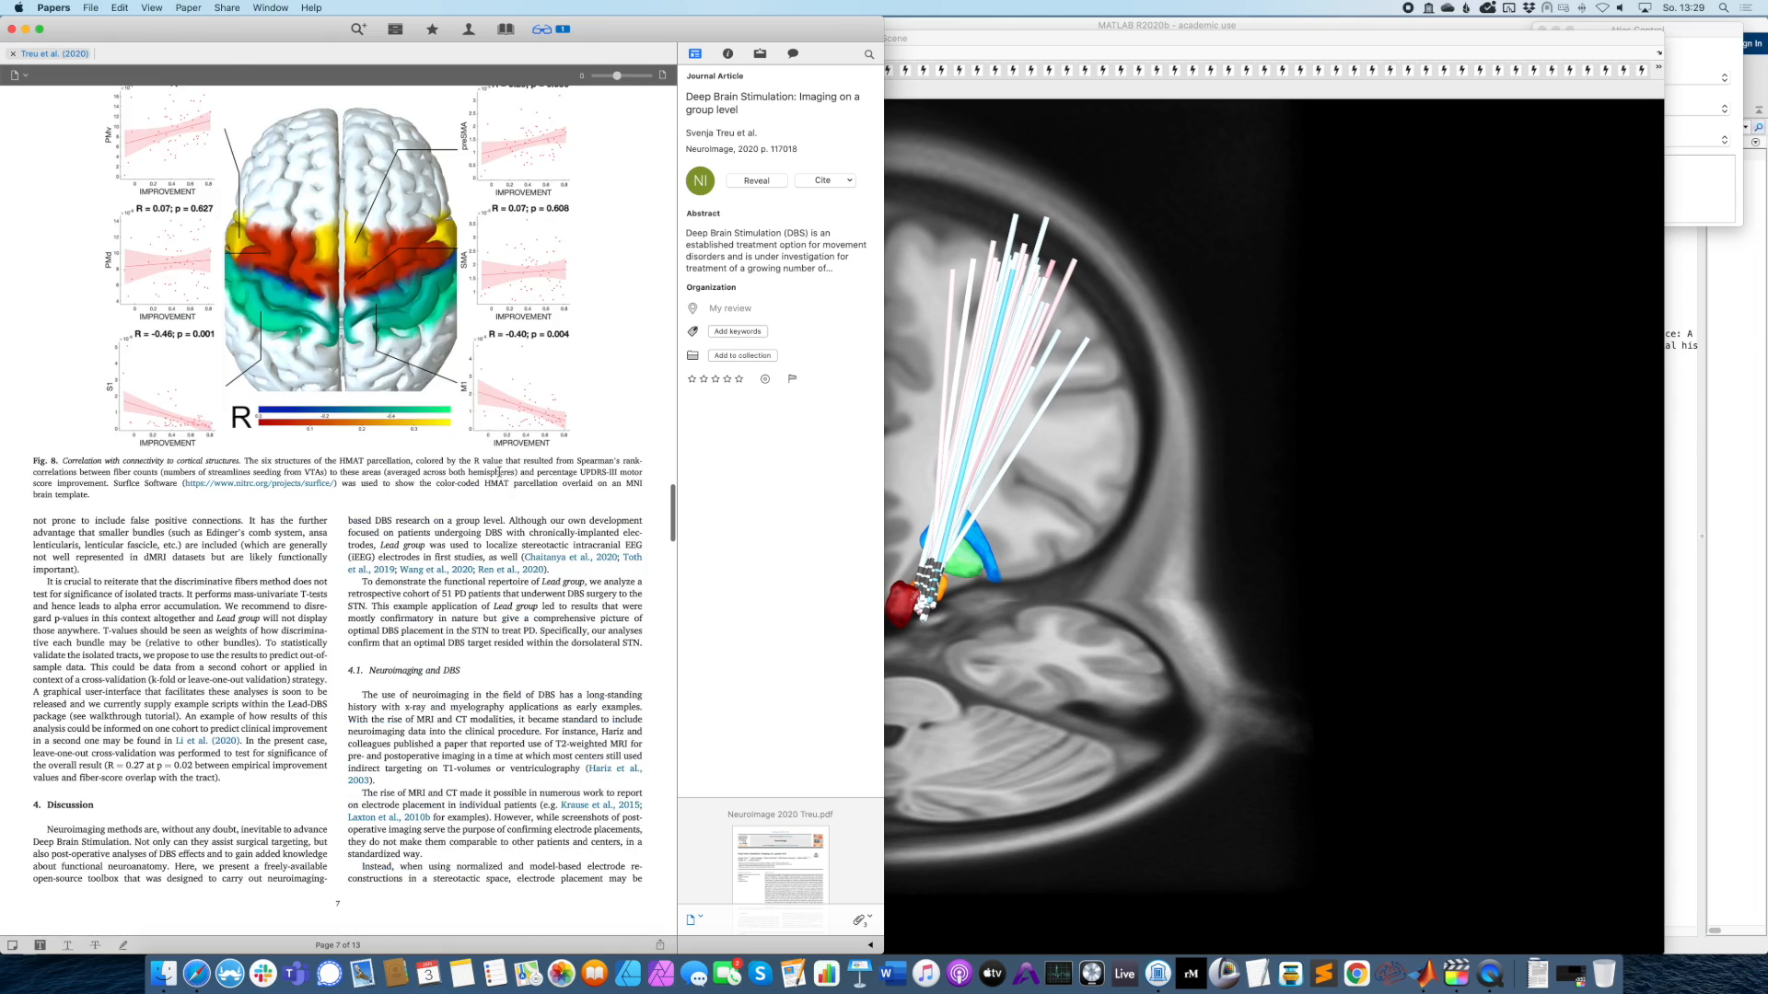
pyautogui.scroll(20, 499, 472)
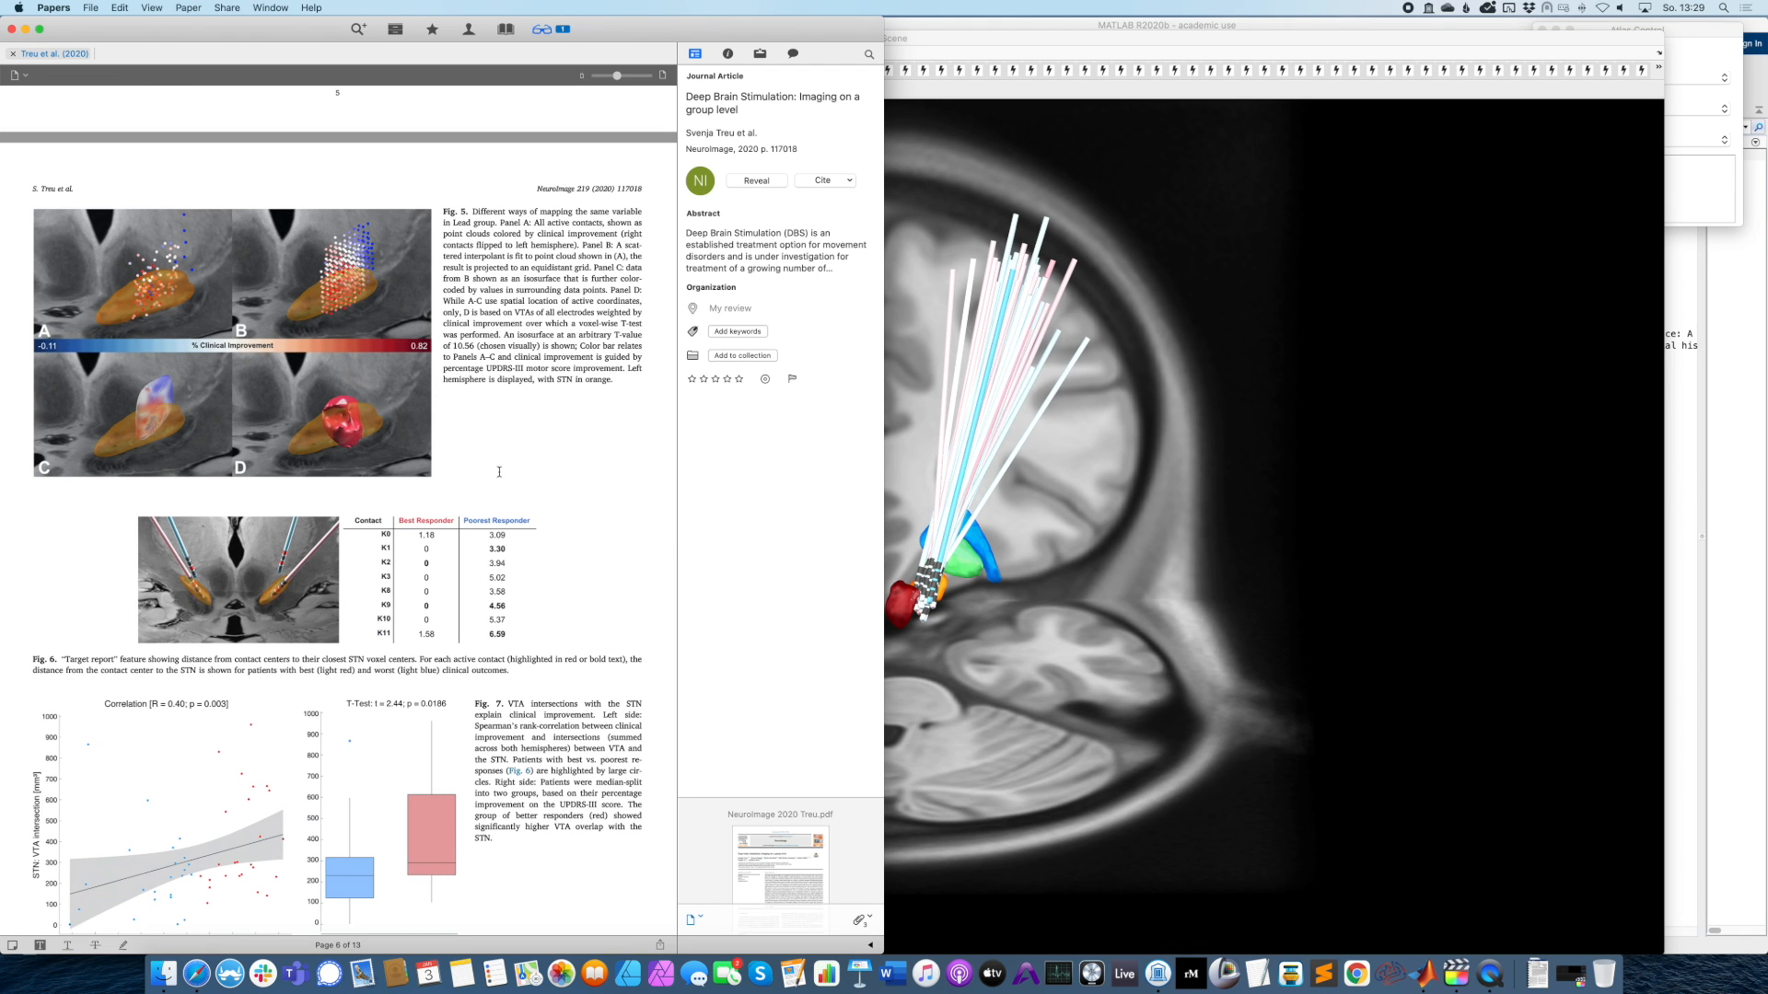
# Review the paper's figures on 3D visualization and clinical regressors, and put the paper away to return to the electrode scene.
pyautogui.scroll(16, 499, 472)
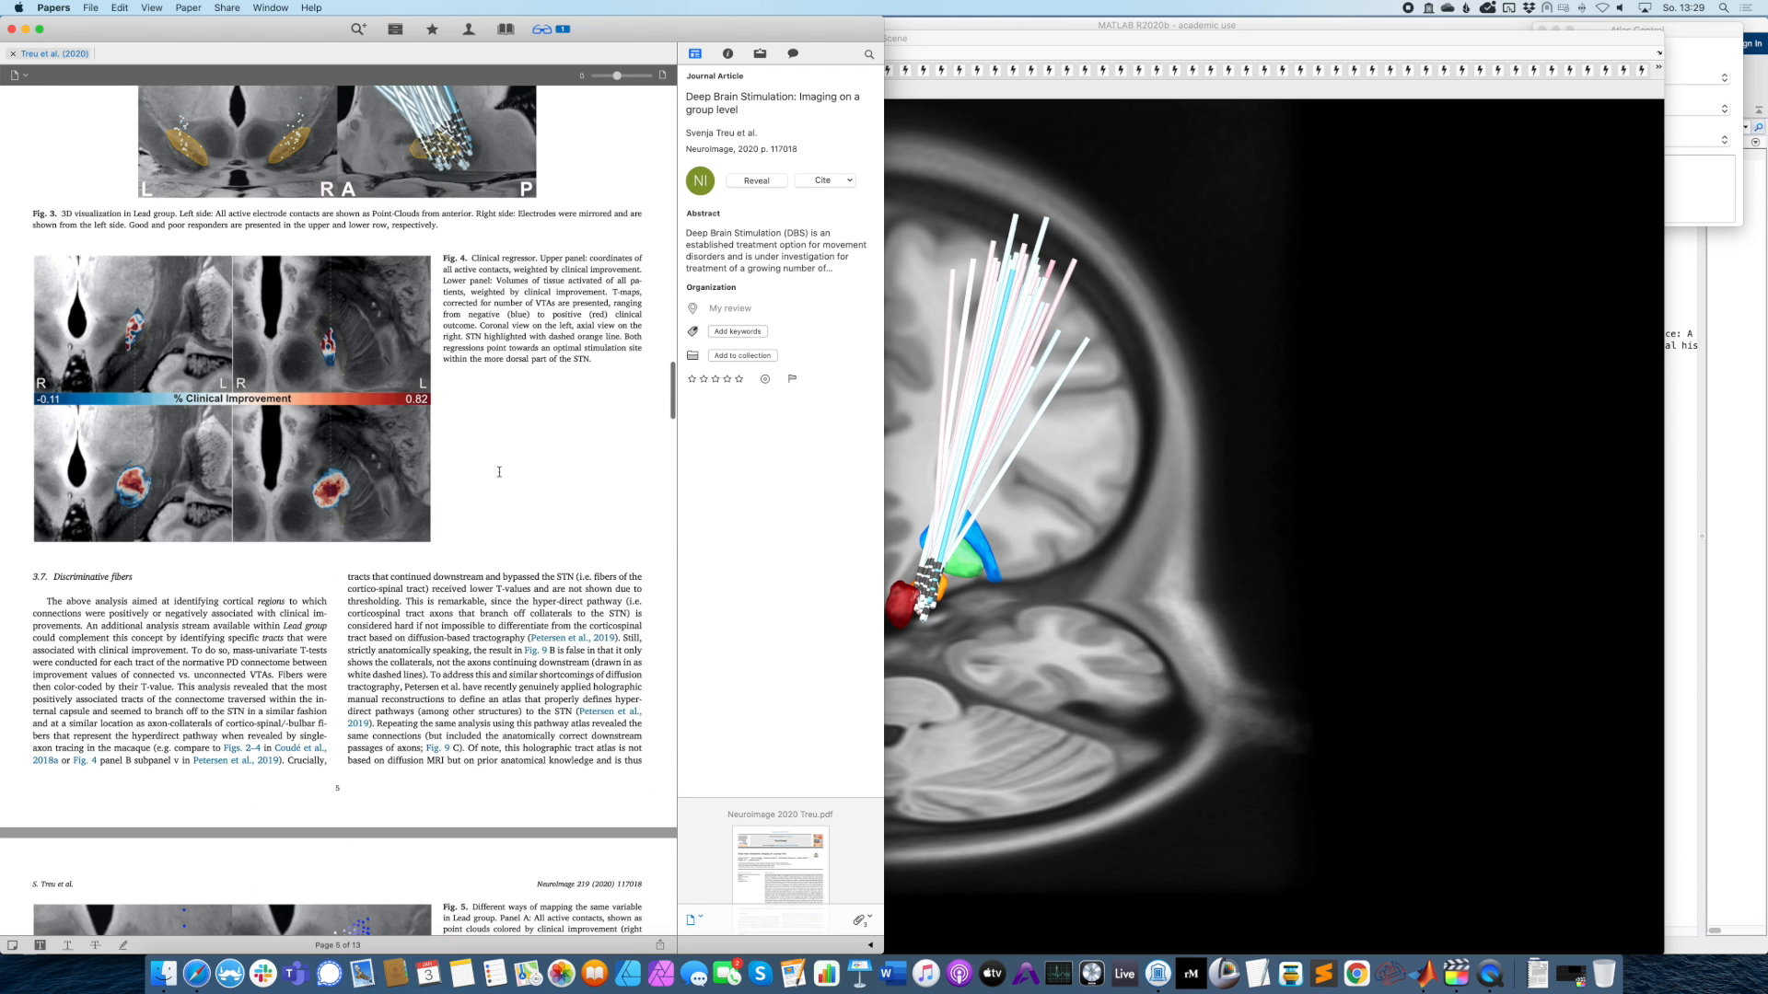
pyautogui.scroll(5, 319, 251)
pyautogui.click(26, 30)
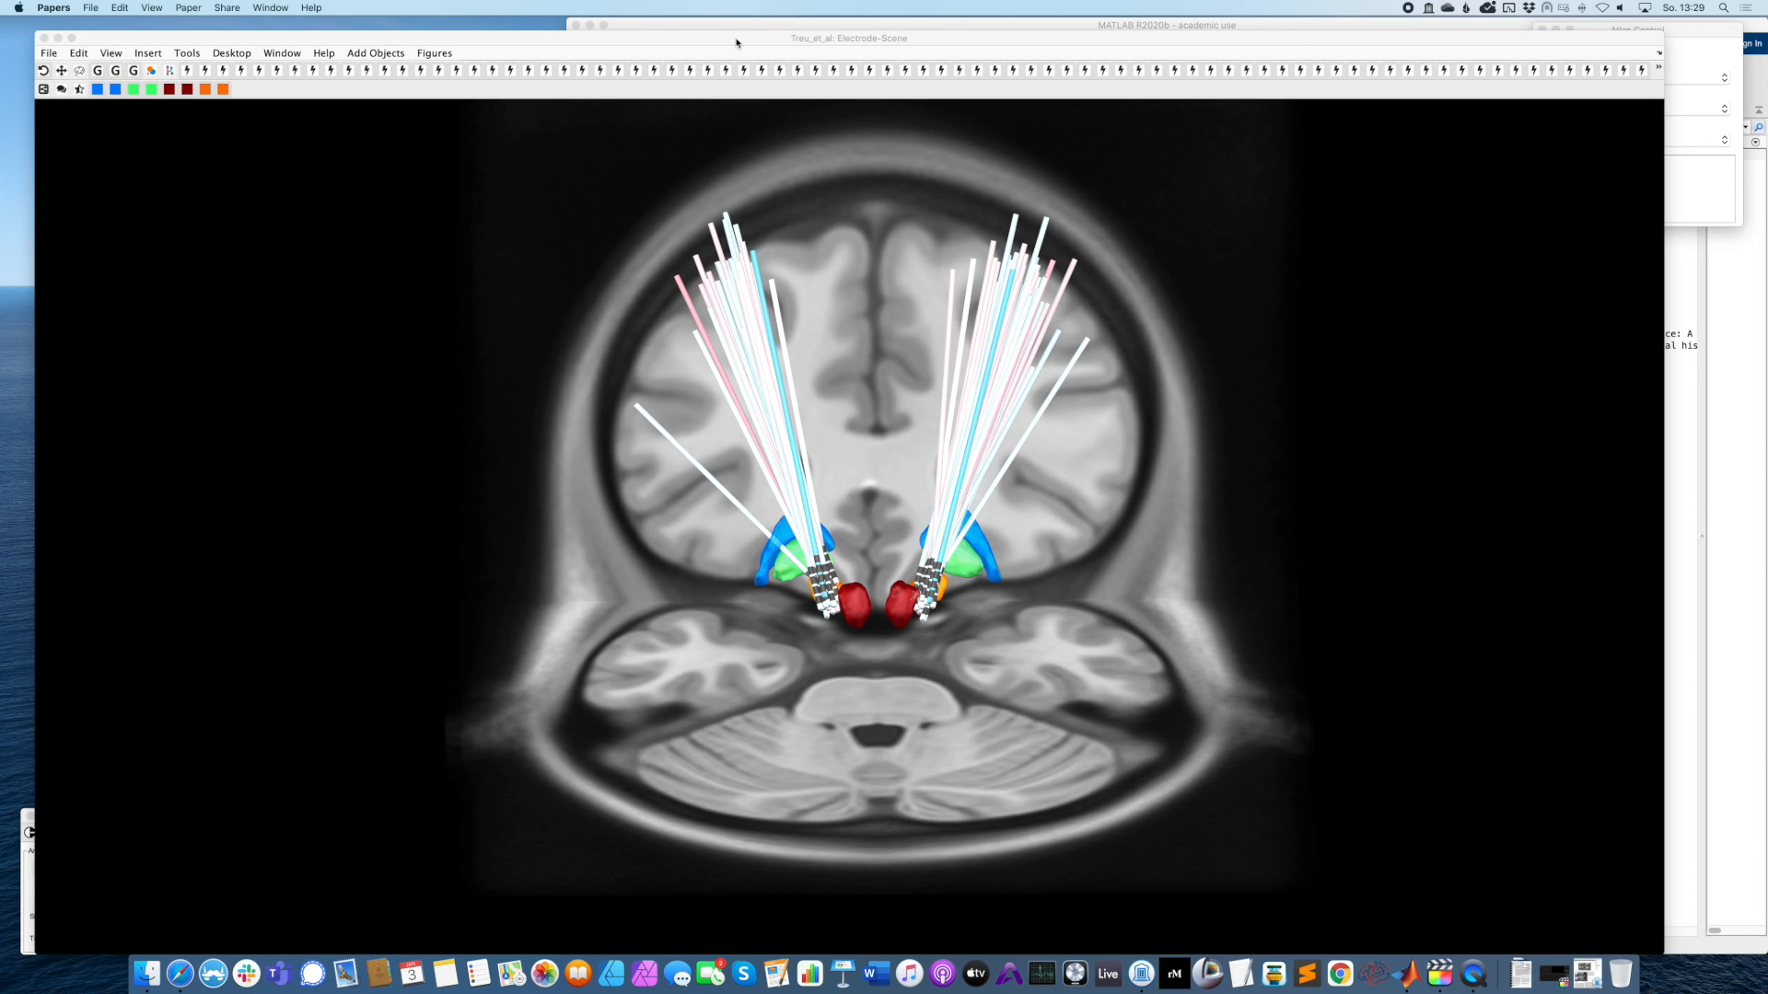
# Orbit the electrode scene to a slightly tilted view, save it as the default view and display that default.
pyautogui.click(737, 40)
pyautogui.moveTo(738, 42); pyautogui.dragTo(734, 31)
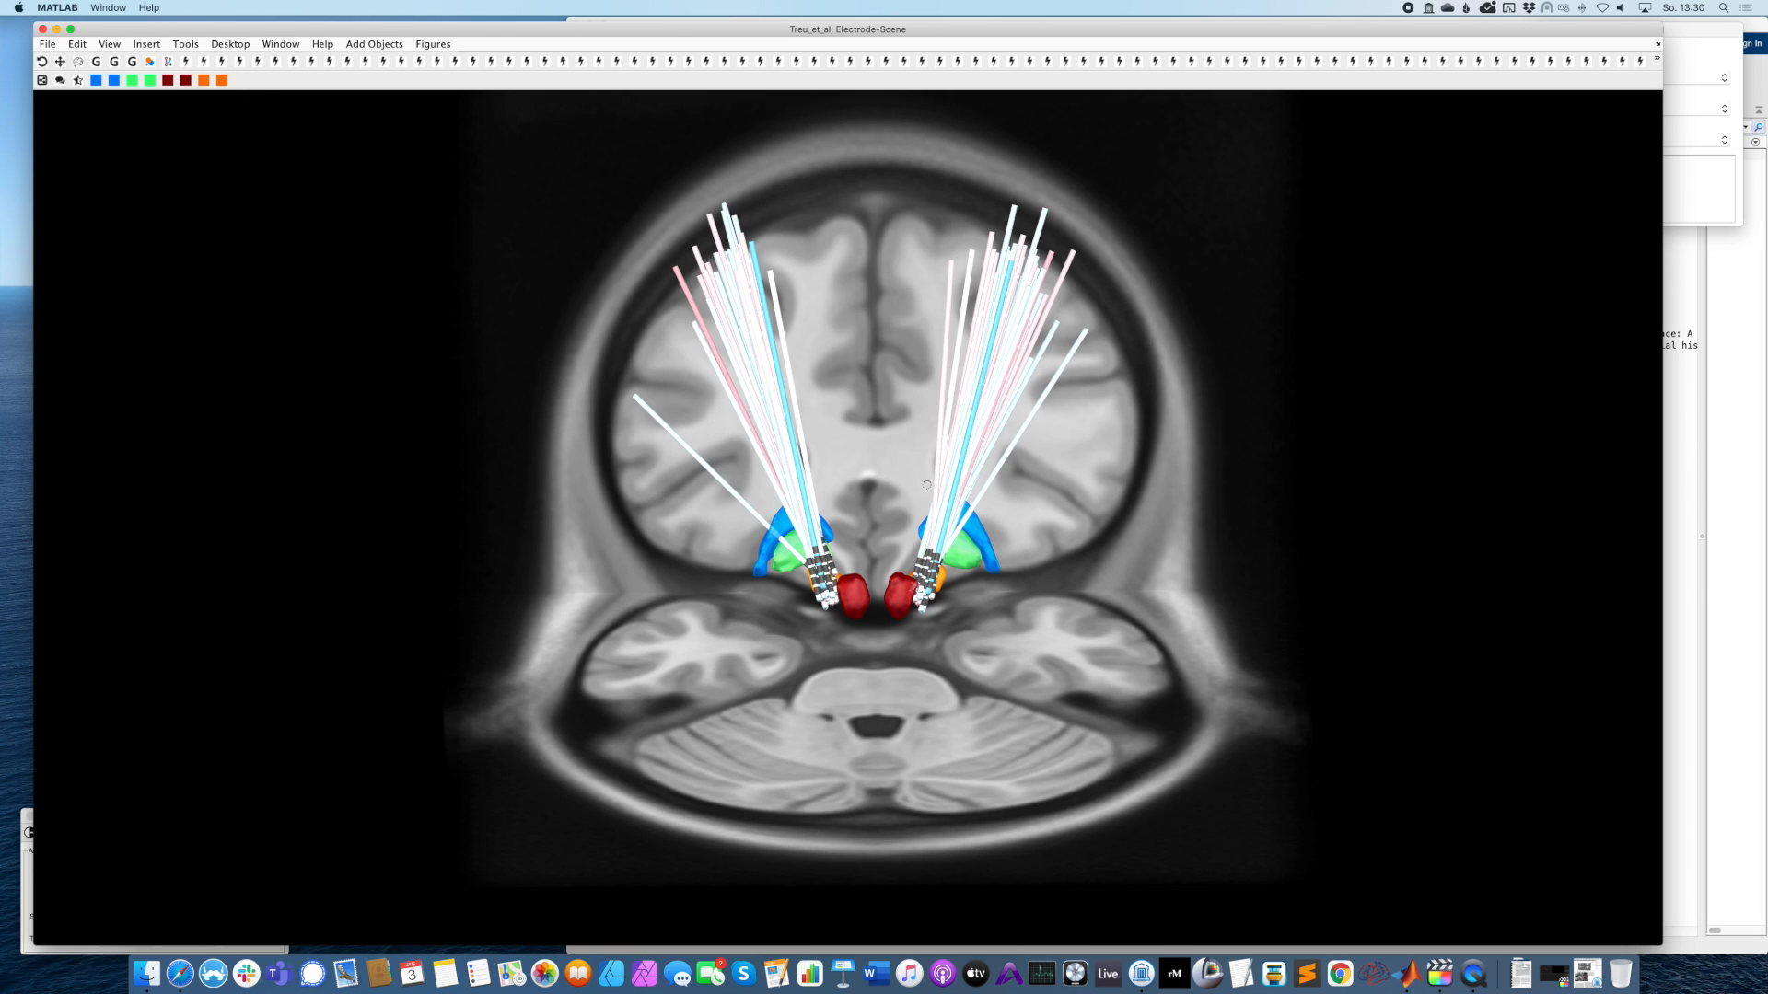
pyautogui.moveTo(930, 483); pyautogui.dragTo(954, 478)
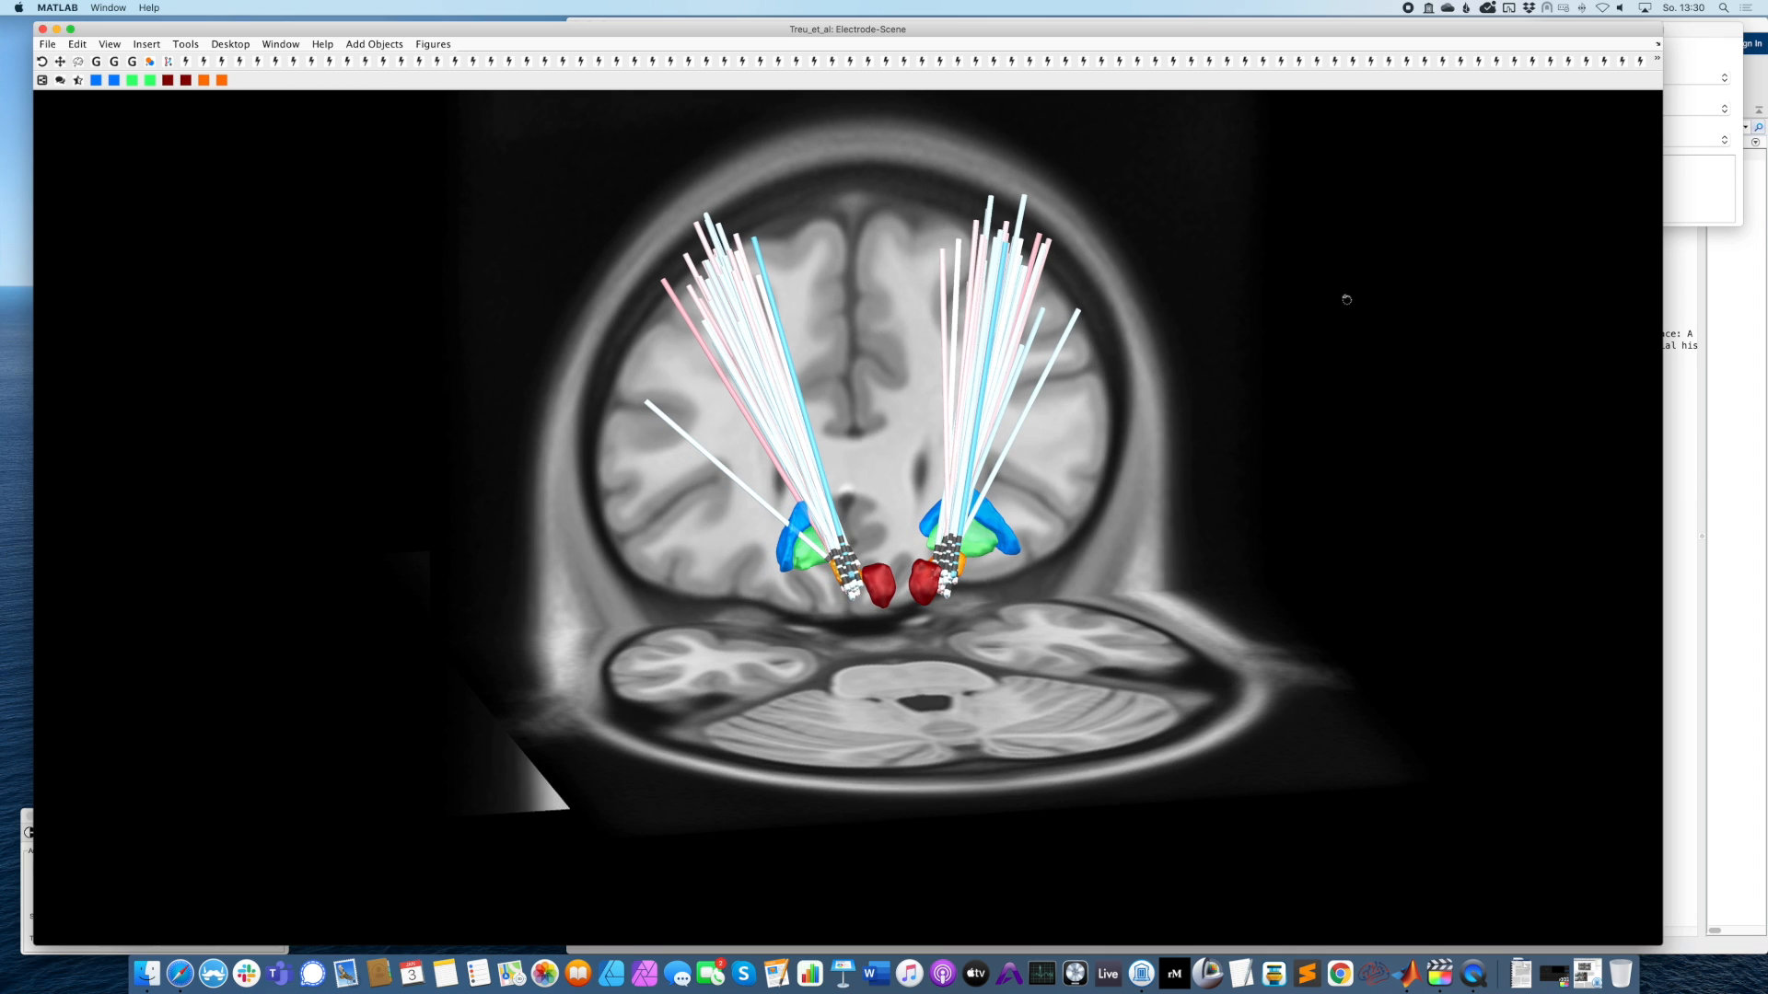
pyautogui.click(1656, 58)
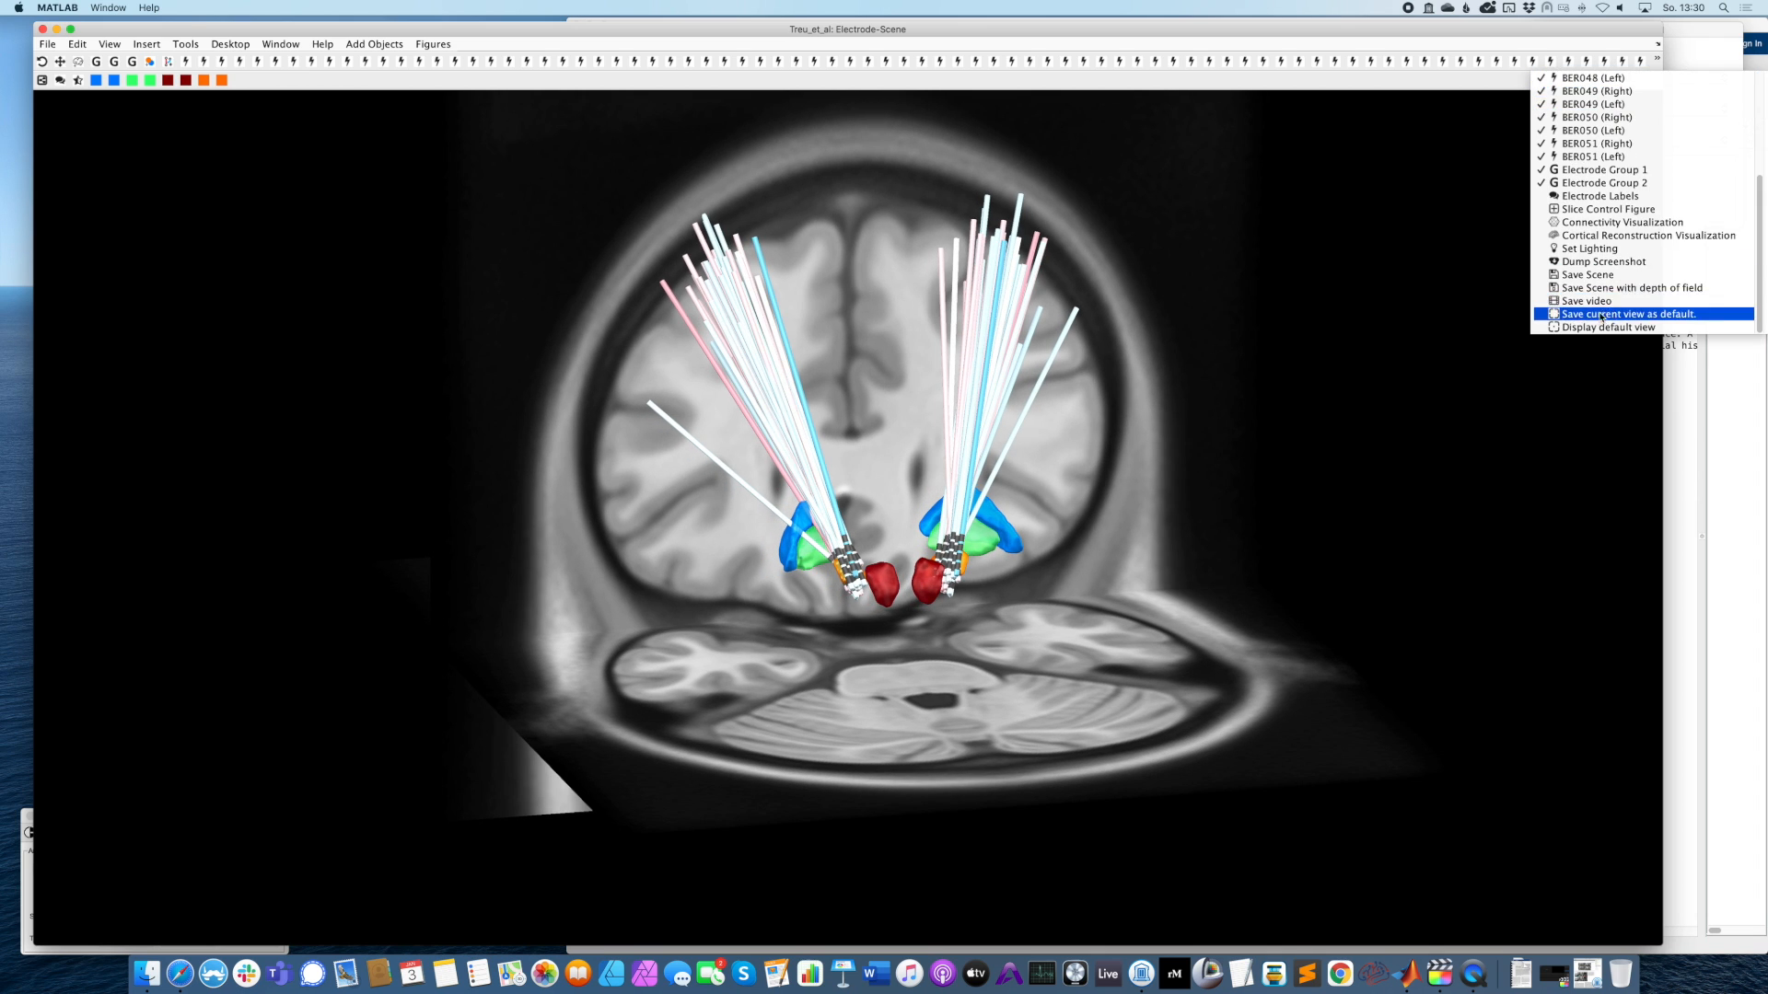
pyautogui.click(1599, 315)
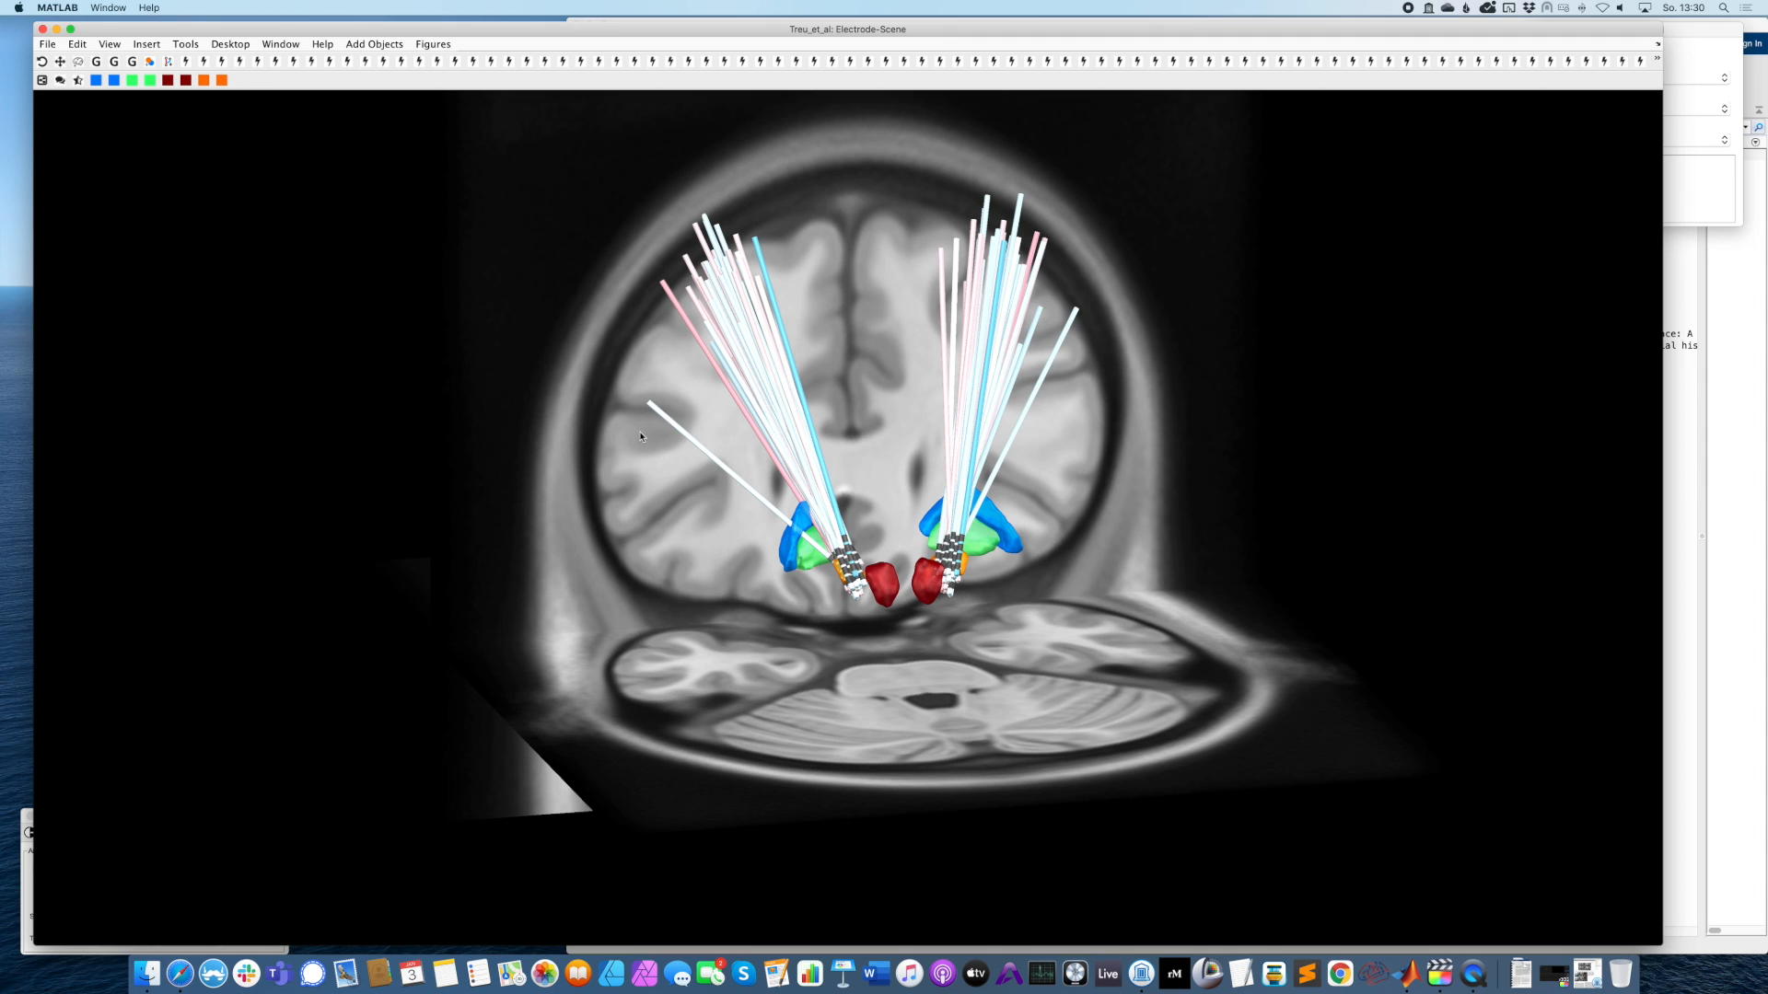
pyautogui.click(1656, 59)
pyautogui.scroll(-5, 1629, 242)
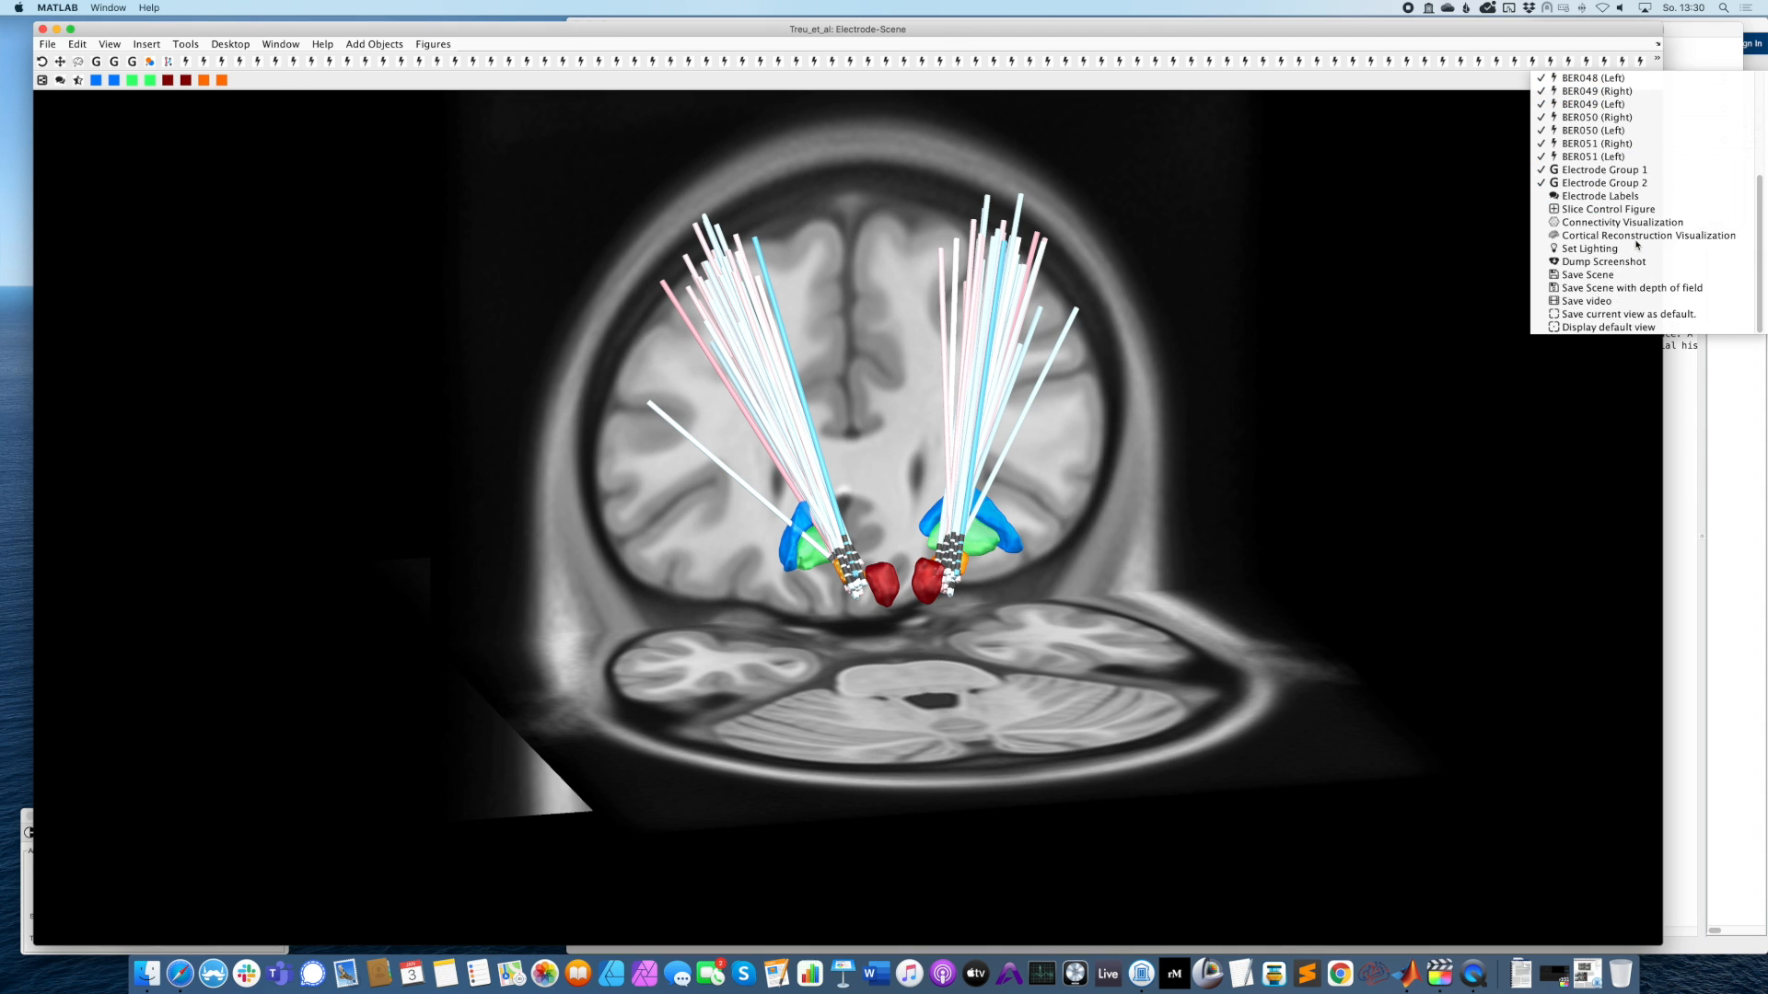
pyautogui.click(1607, 328)
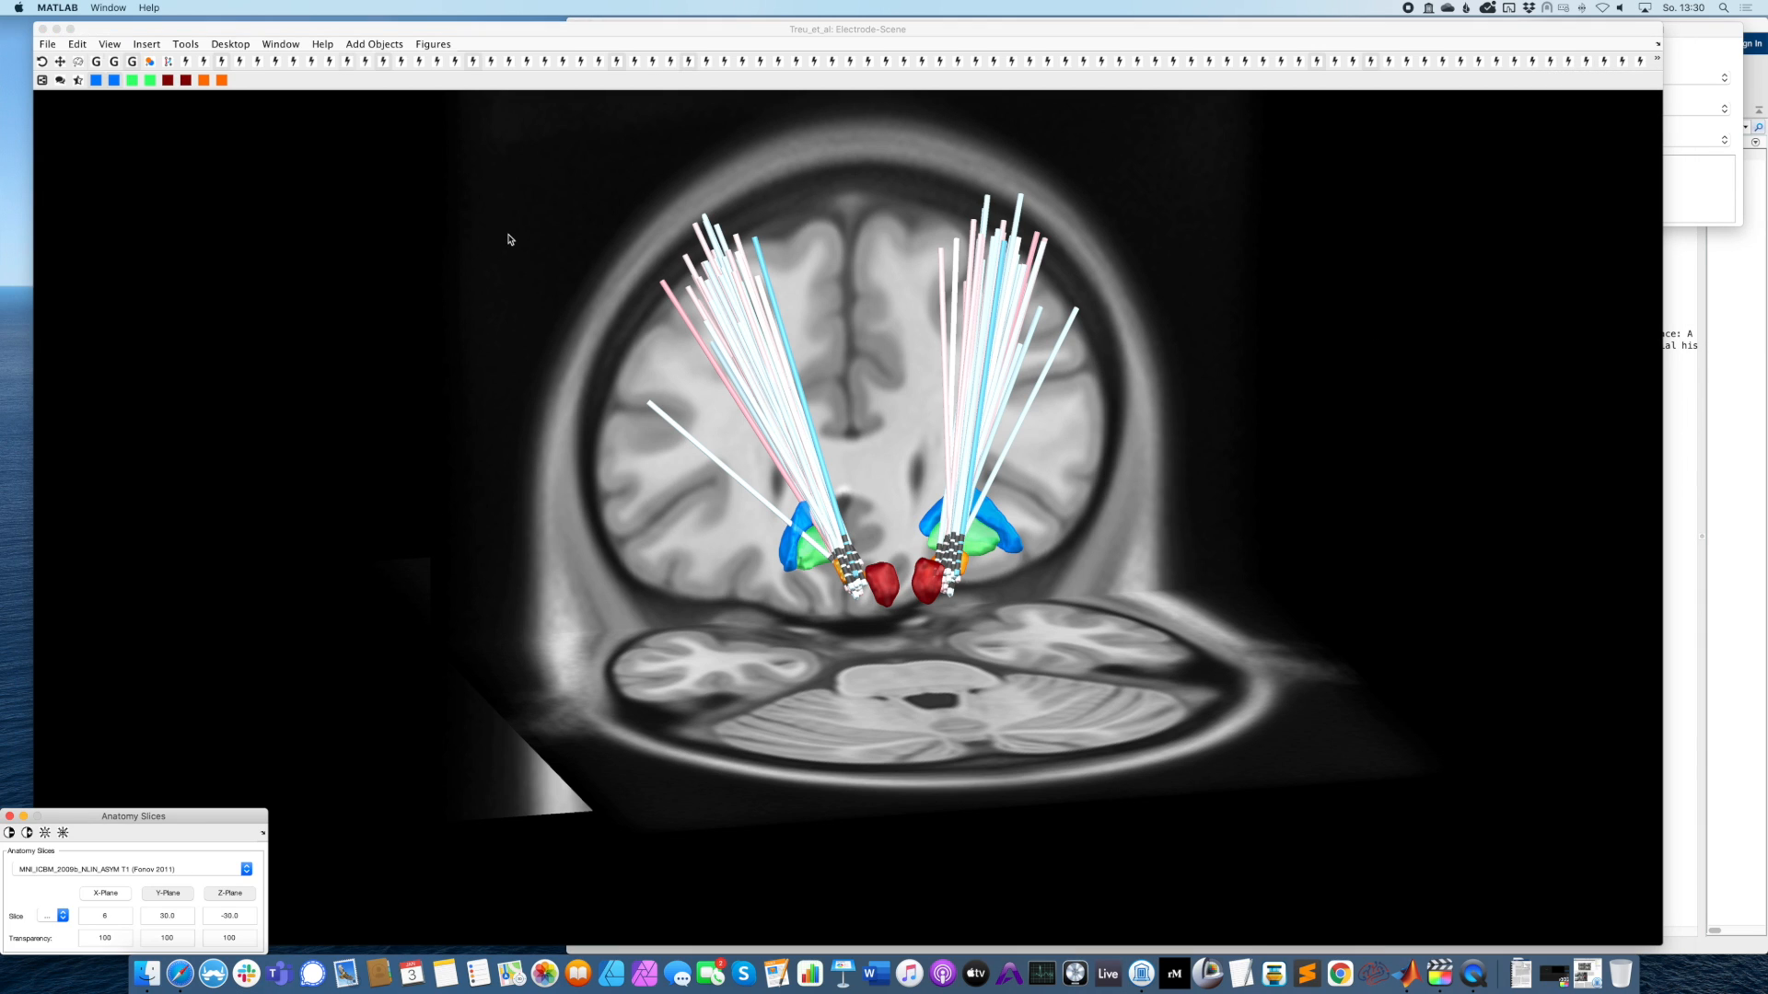
# Open the Sweetspot Explorer from the electrode scene, and calculate stats and VTAs for all patients in Lead Group Analysis.
pyautogui.click(394, 33)
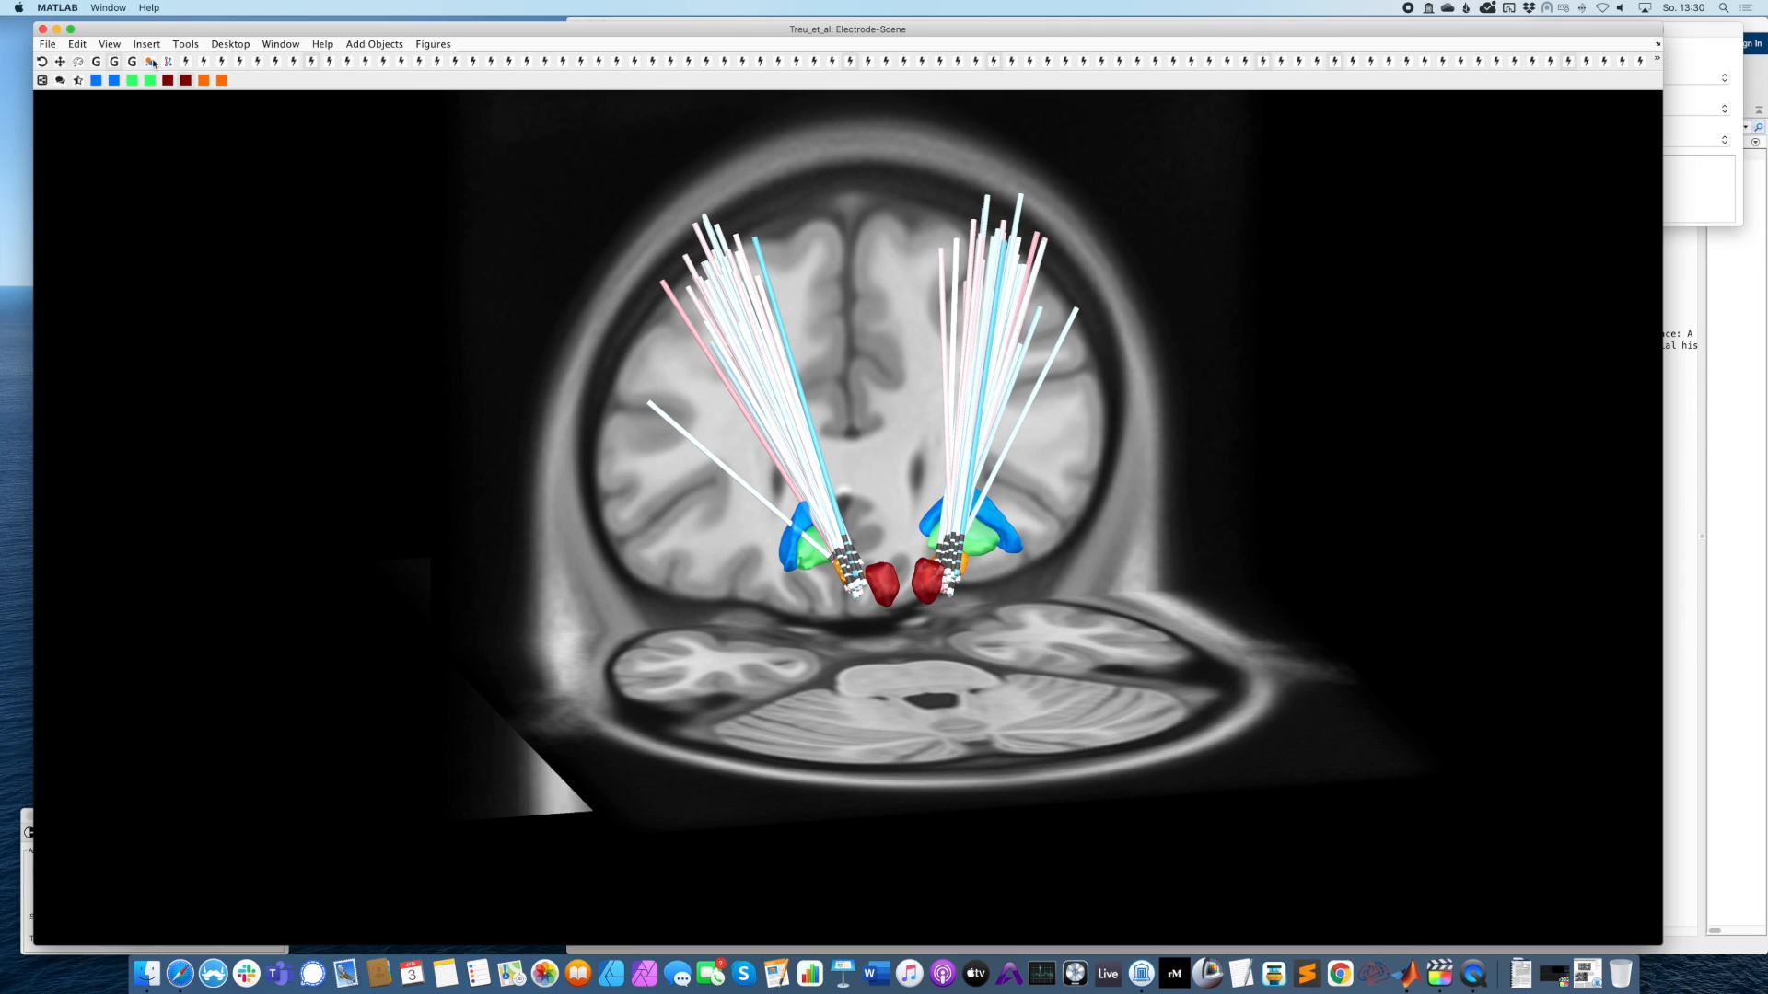
pyautogui.click(150, 65)
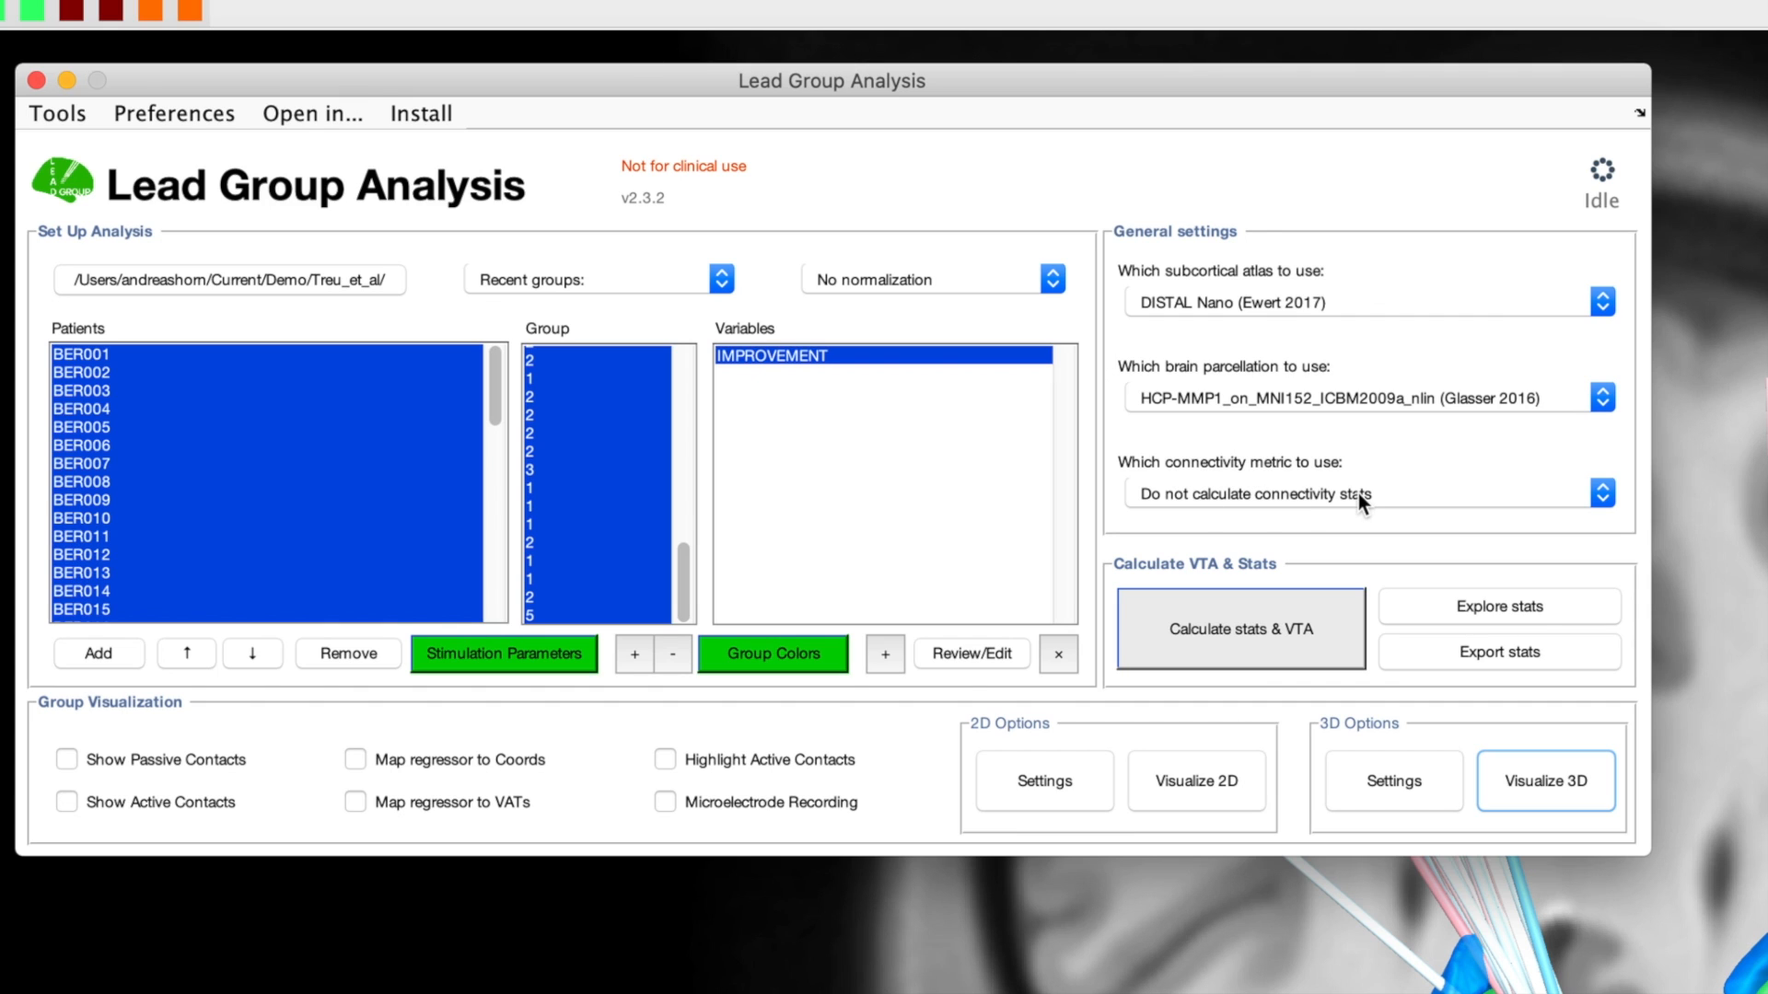
pyautogui.click(1281, 637)
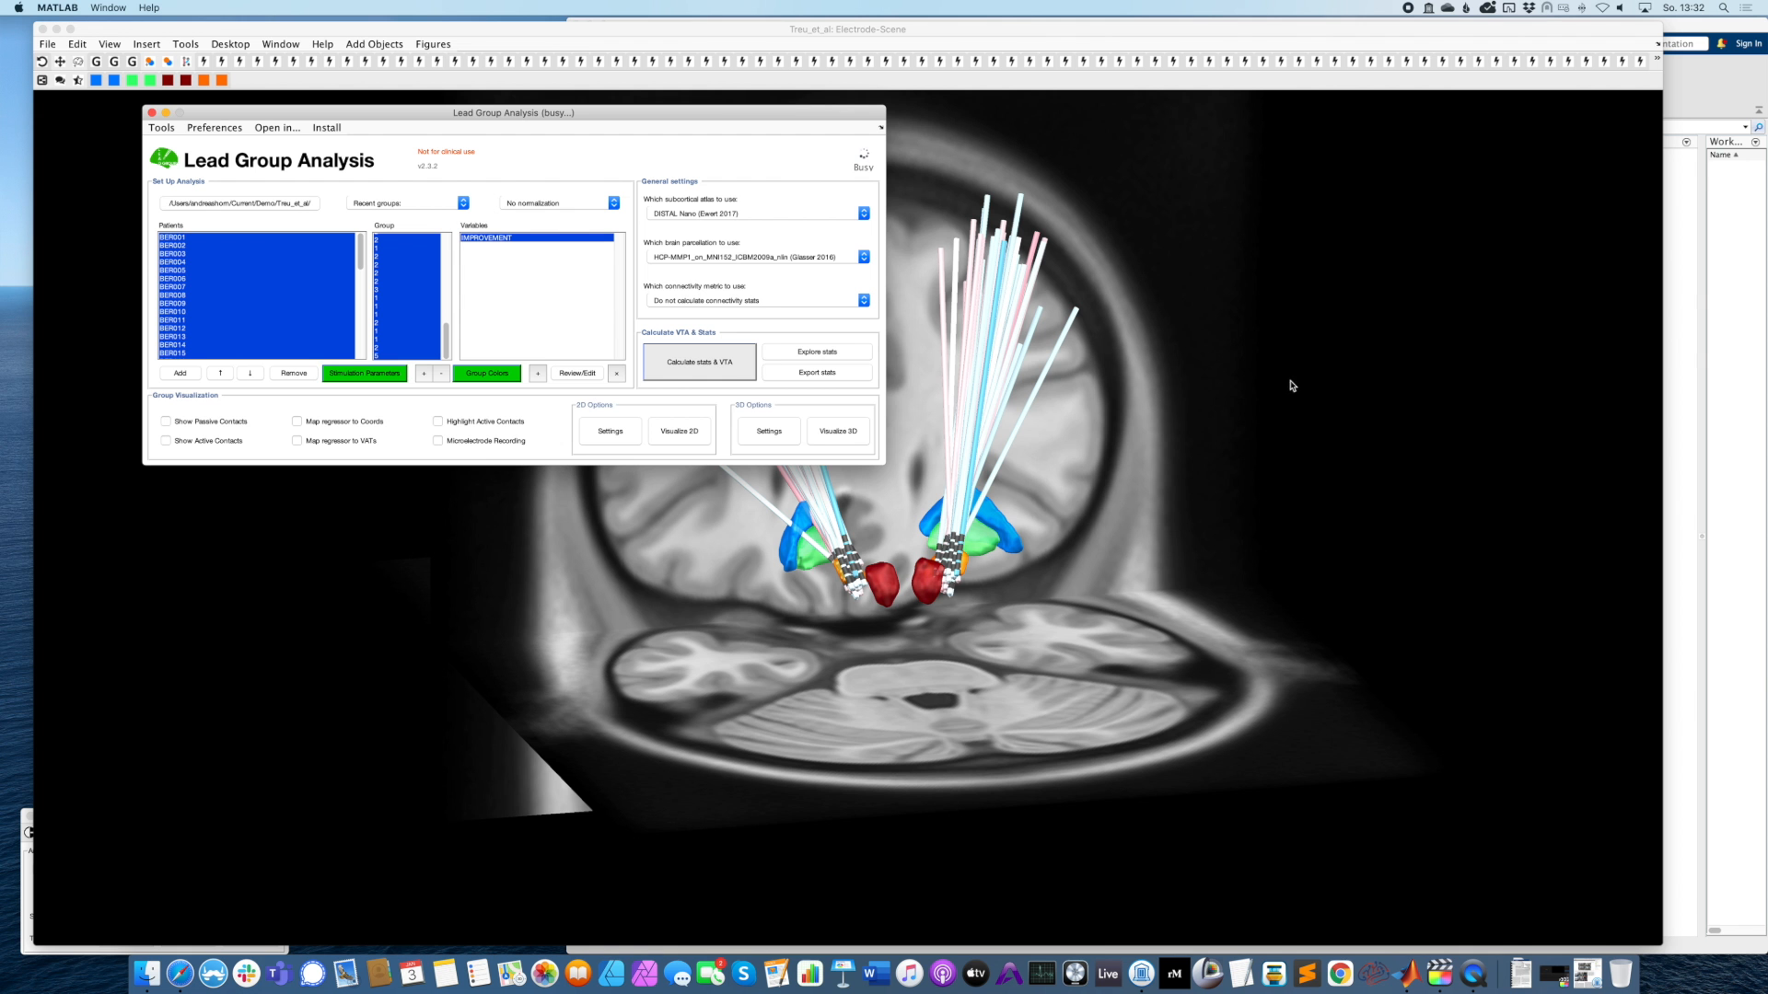
# Examine the SPM reslice log in the MATLAB command window for the group calculation.
pyautogui.click(1754, 128)
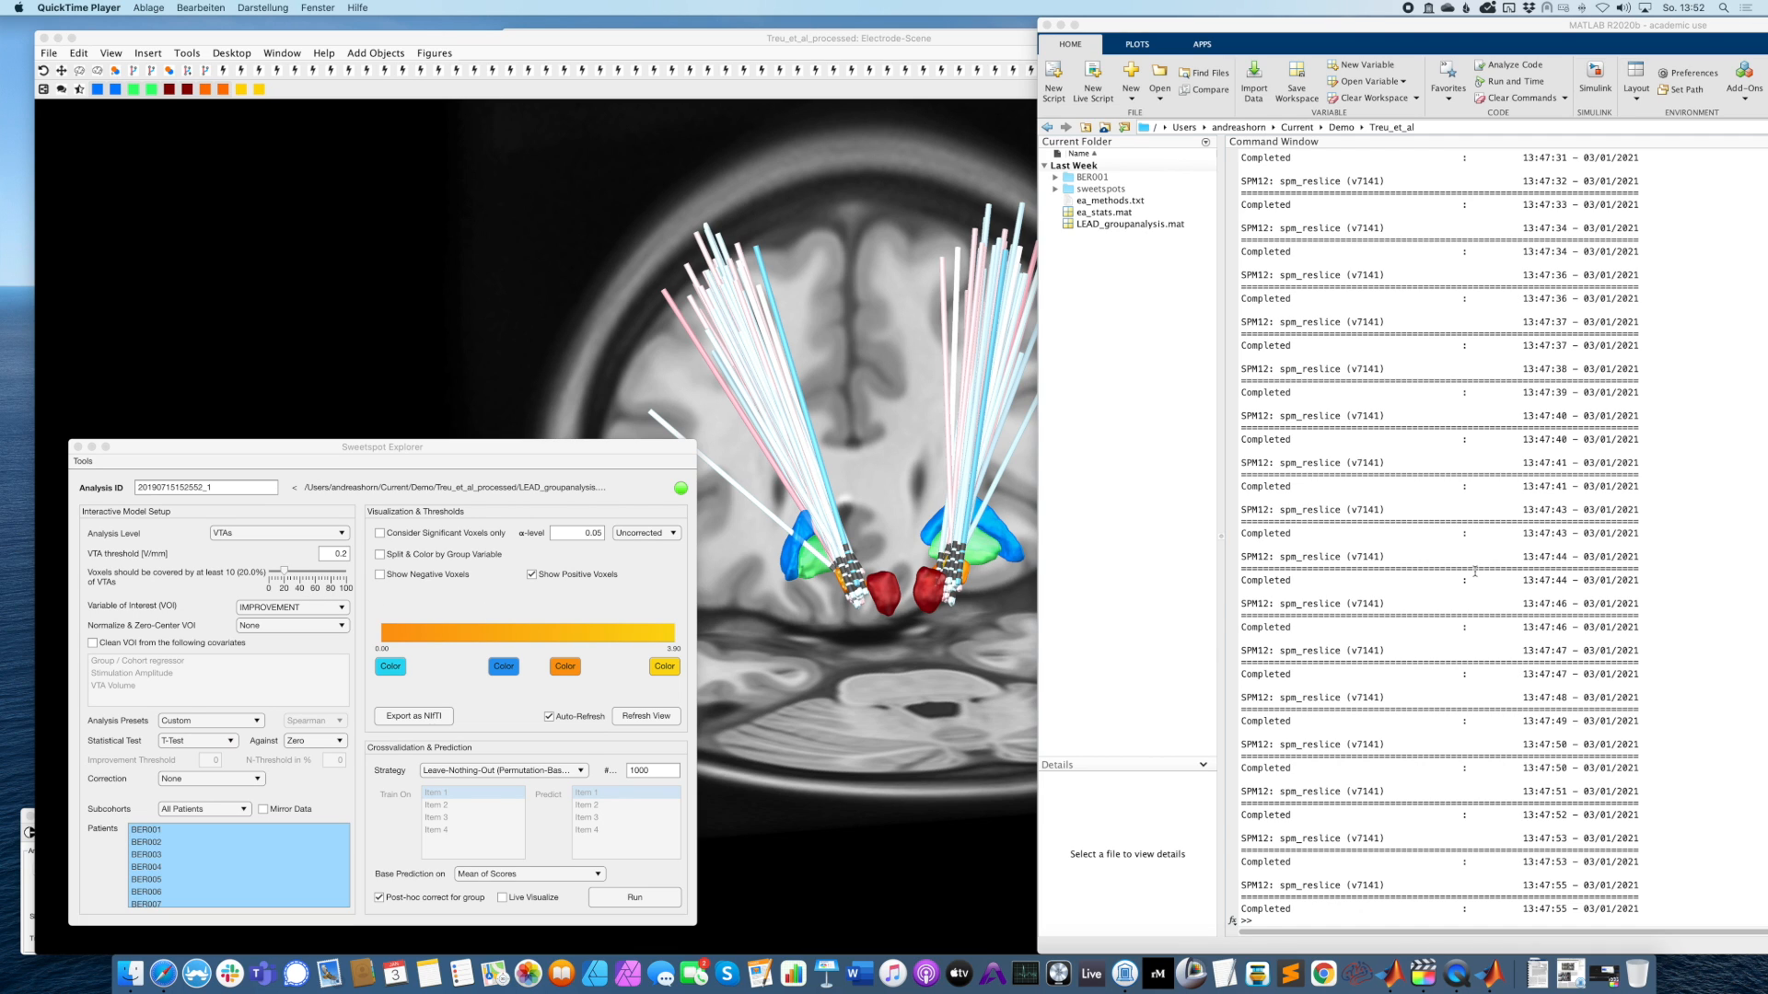
pyautogui.scroll(10, 1473, 570)
pyautogui.scroll(10, 1474, 570)
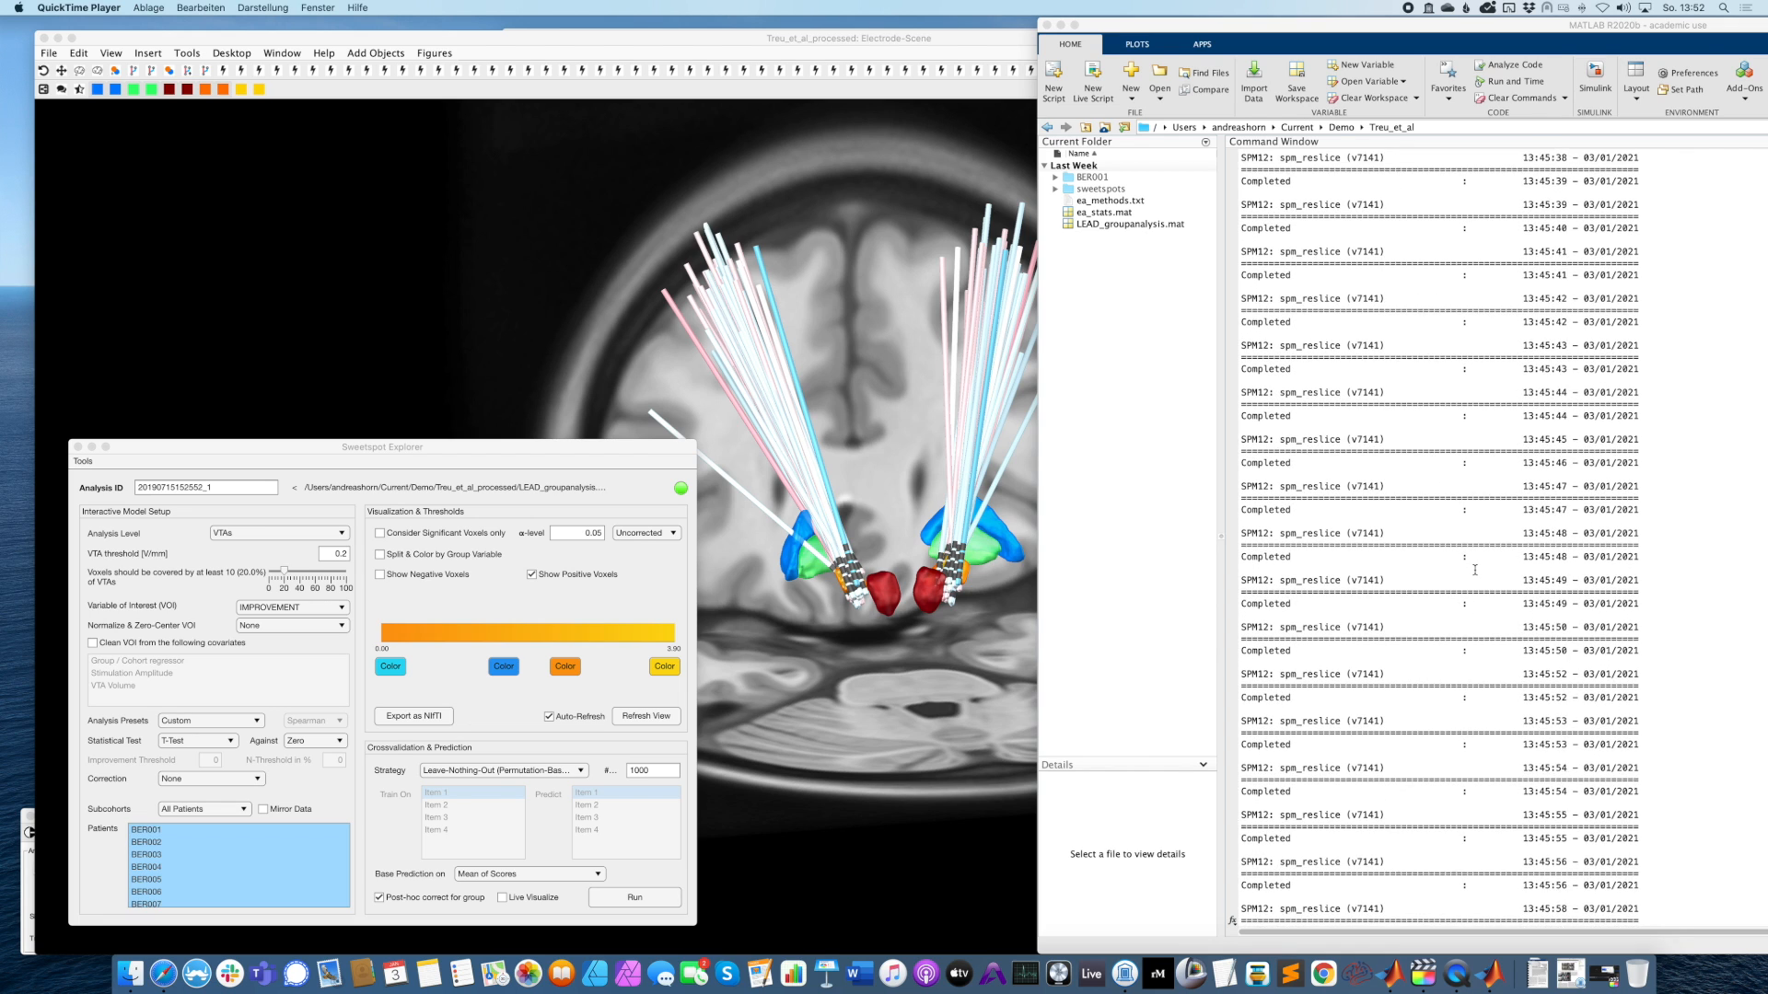
pyautogui.scroll(-3, 1474, 570)
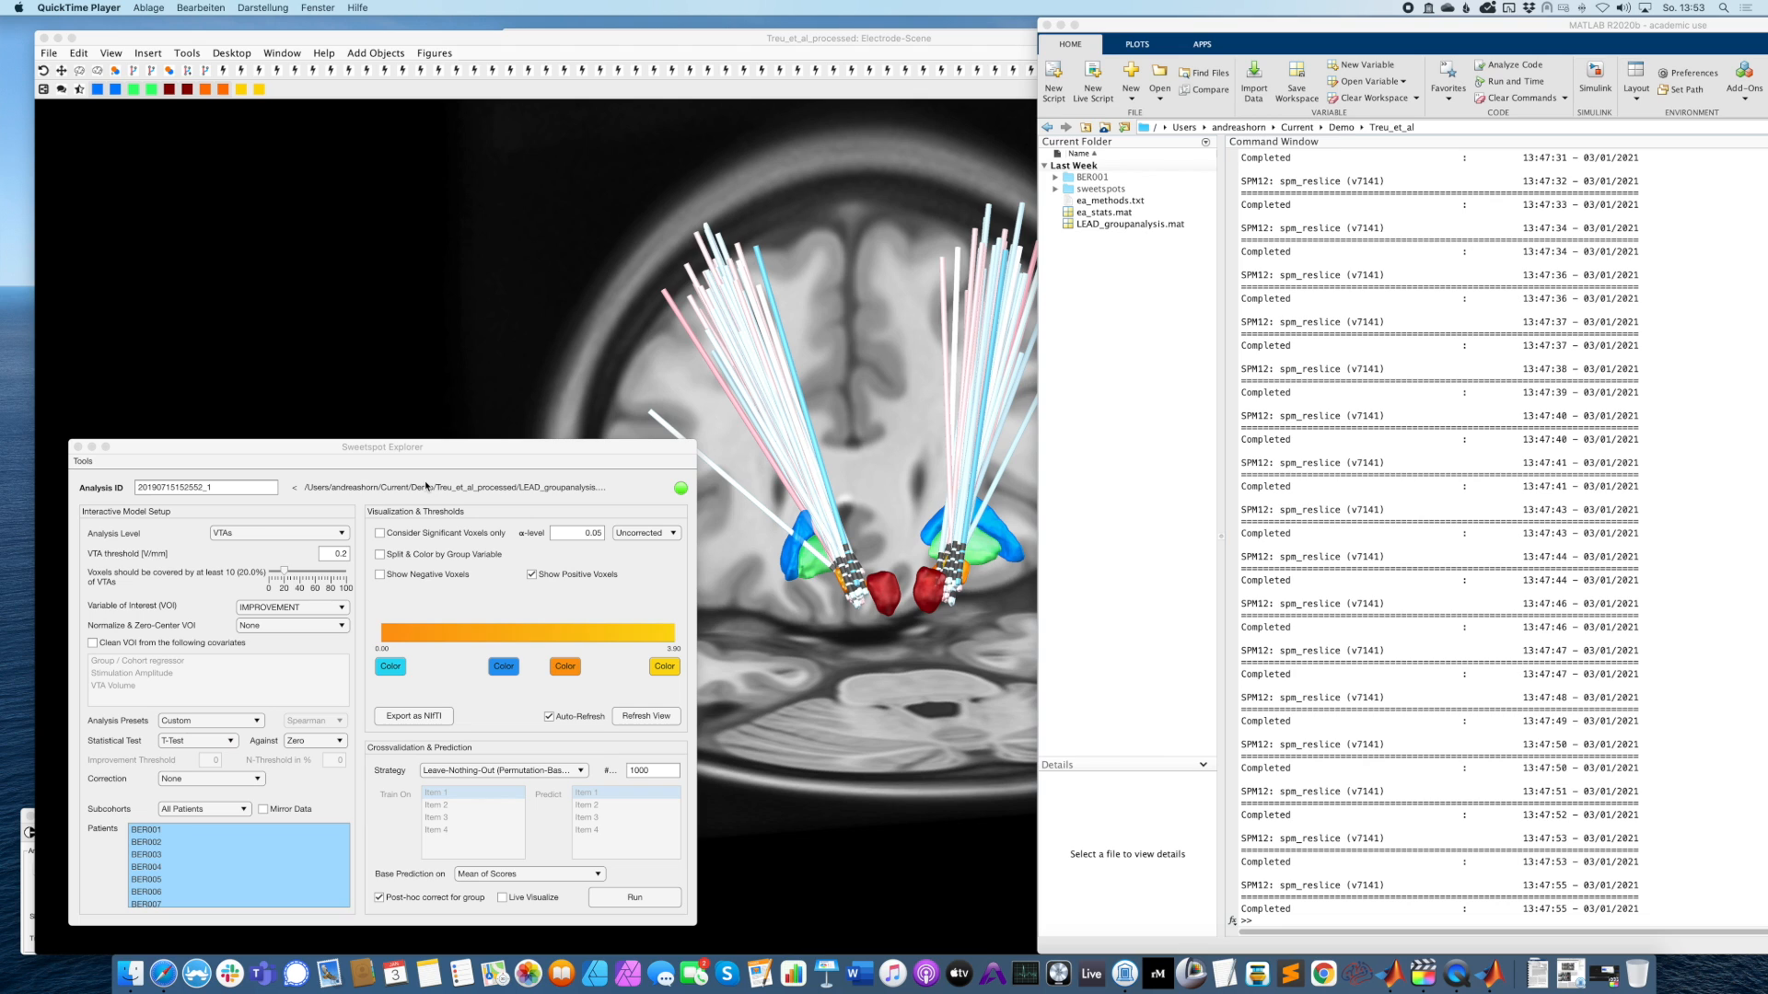
# Hide all electrodes in the Treu_et_al_processed scene by switching off the electrode groups.
pyautogui.doubleClick(621, 37)
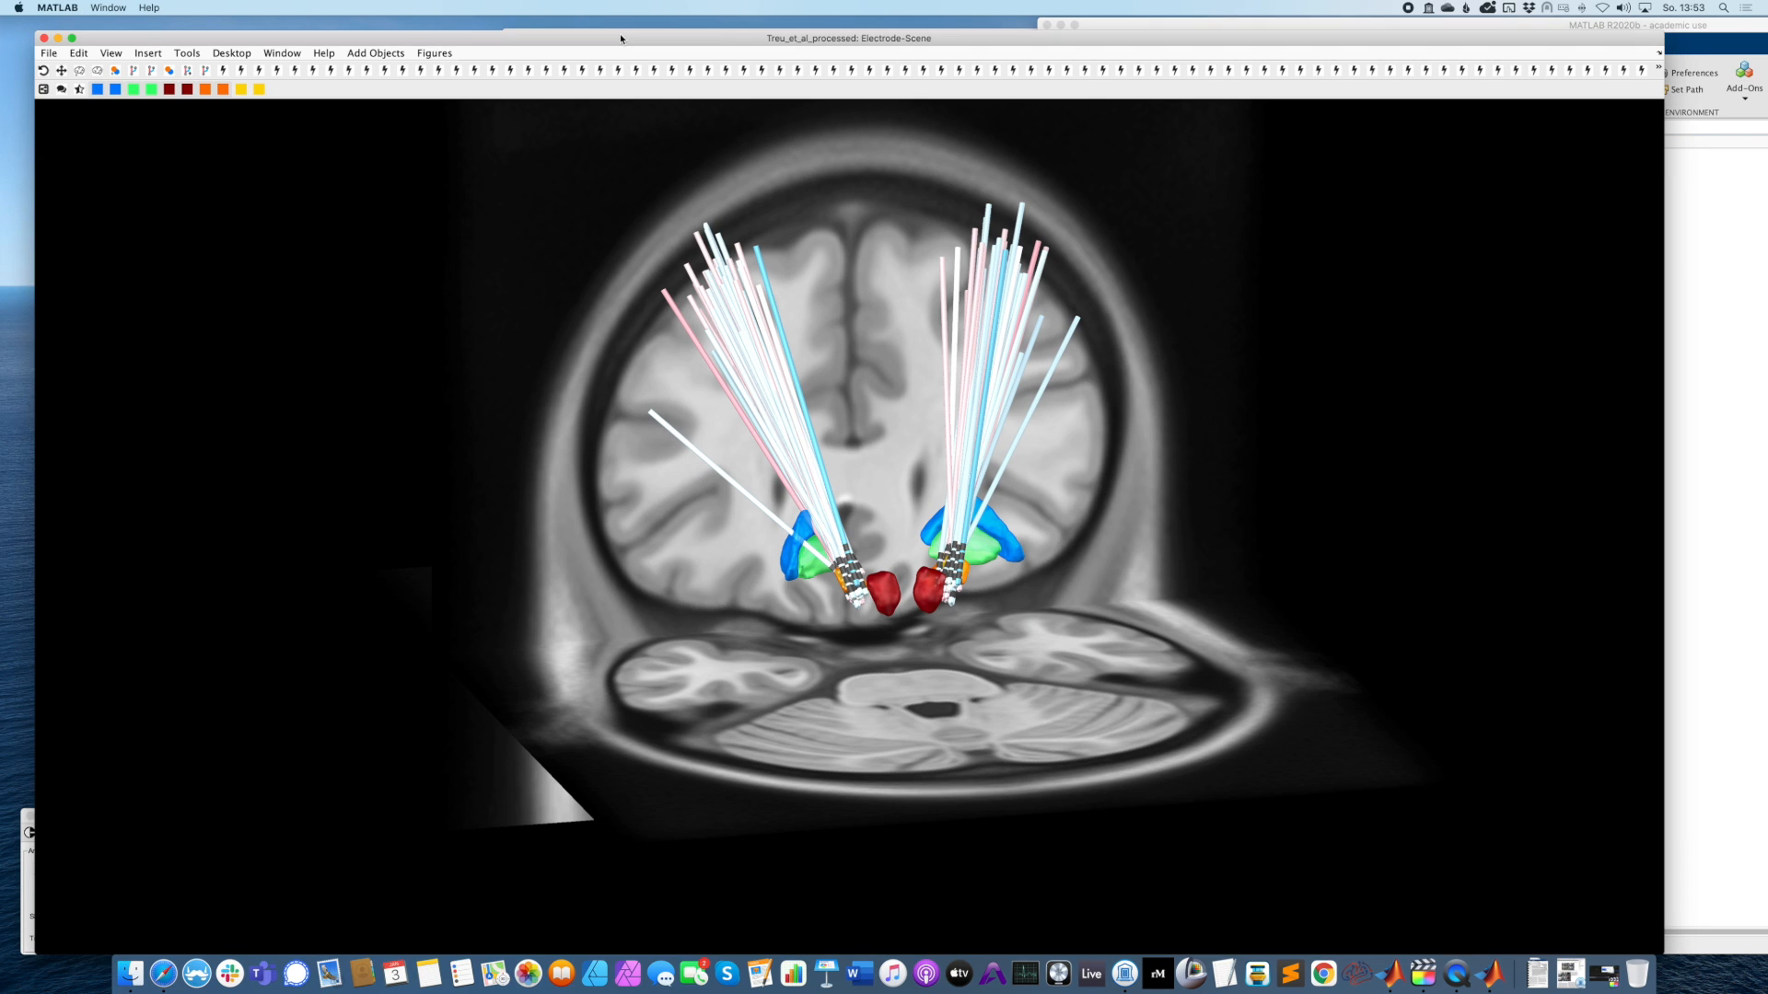
pyautogui.click(1659, 70)
pyautogui.scroll(-5, 1636, 164)
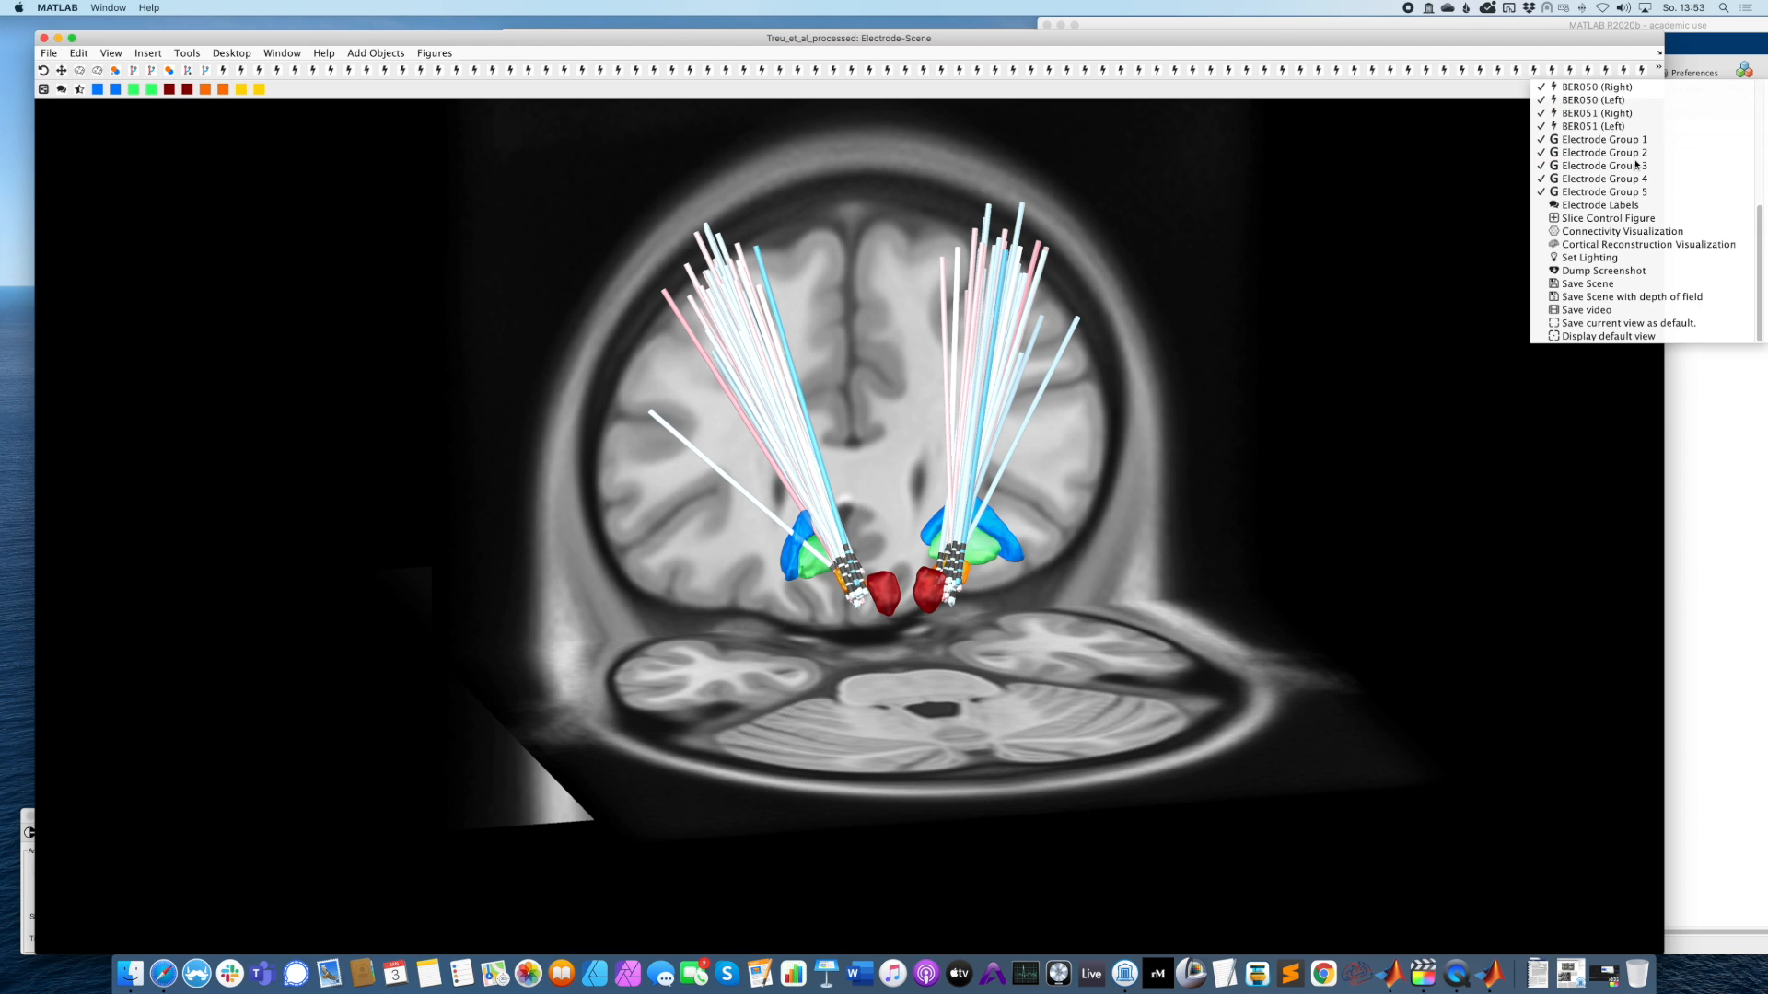
pyautogui.click(1607, 146)
pyautogui.click(1656, 69)
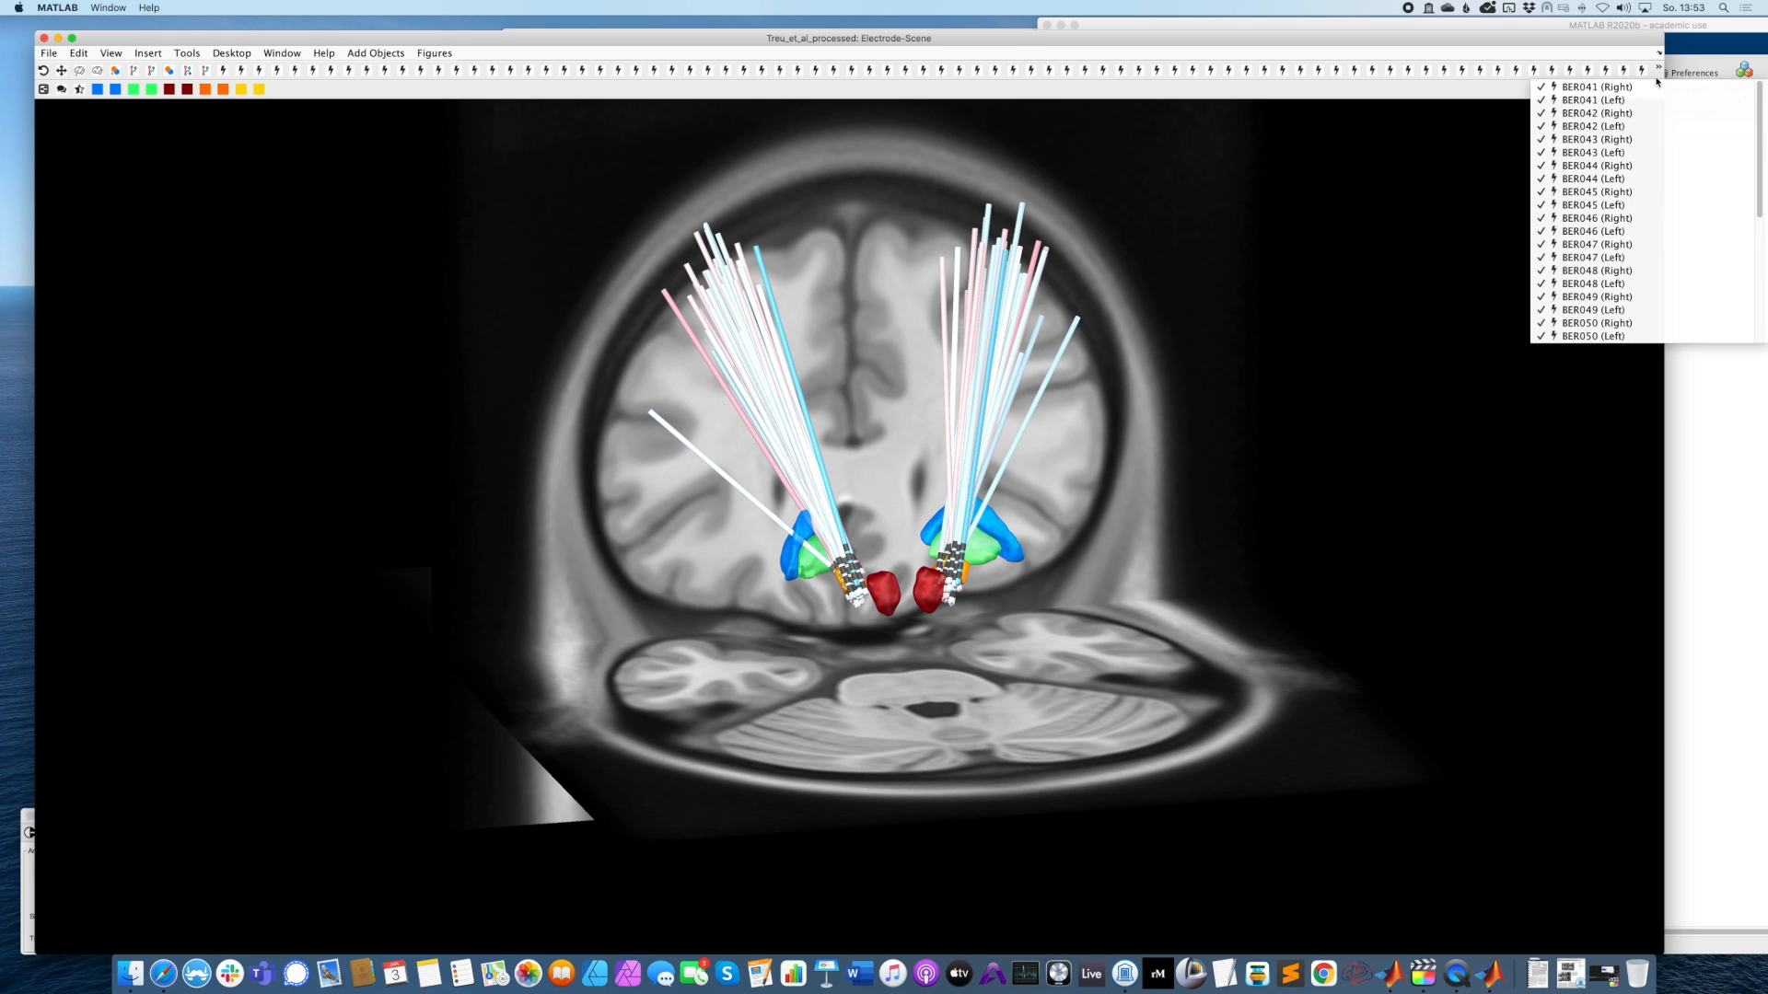
pyautogui.scroll(-5, 1602, 148)
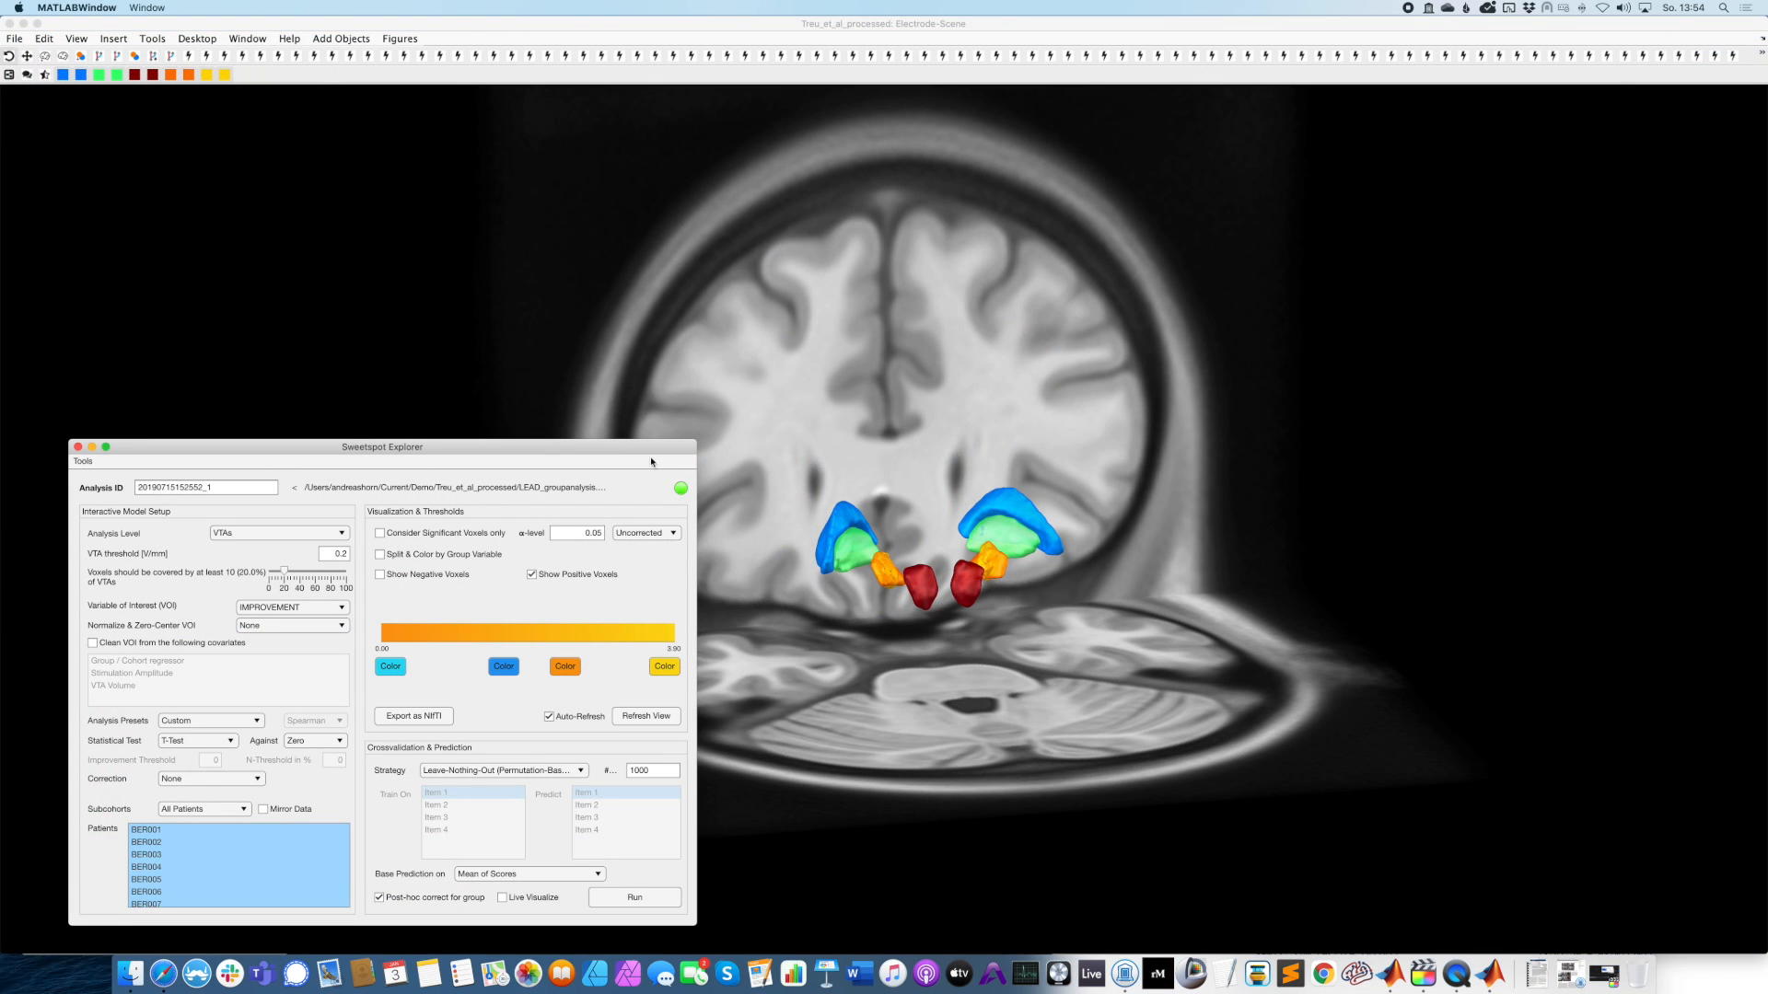
# Move the Sweetspot Explorer aside and set the high-end colour for positive voxels to red.
pyautogui.moveTo(617, 451); pyautogui.dragTo(549, 393)
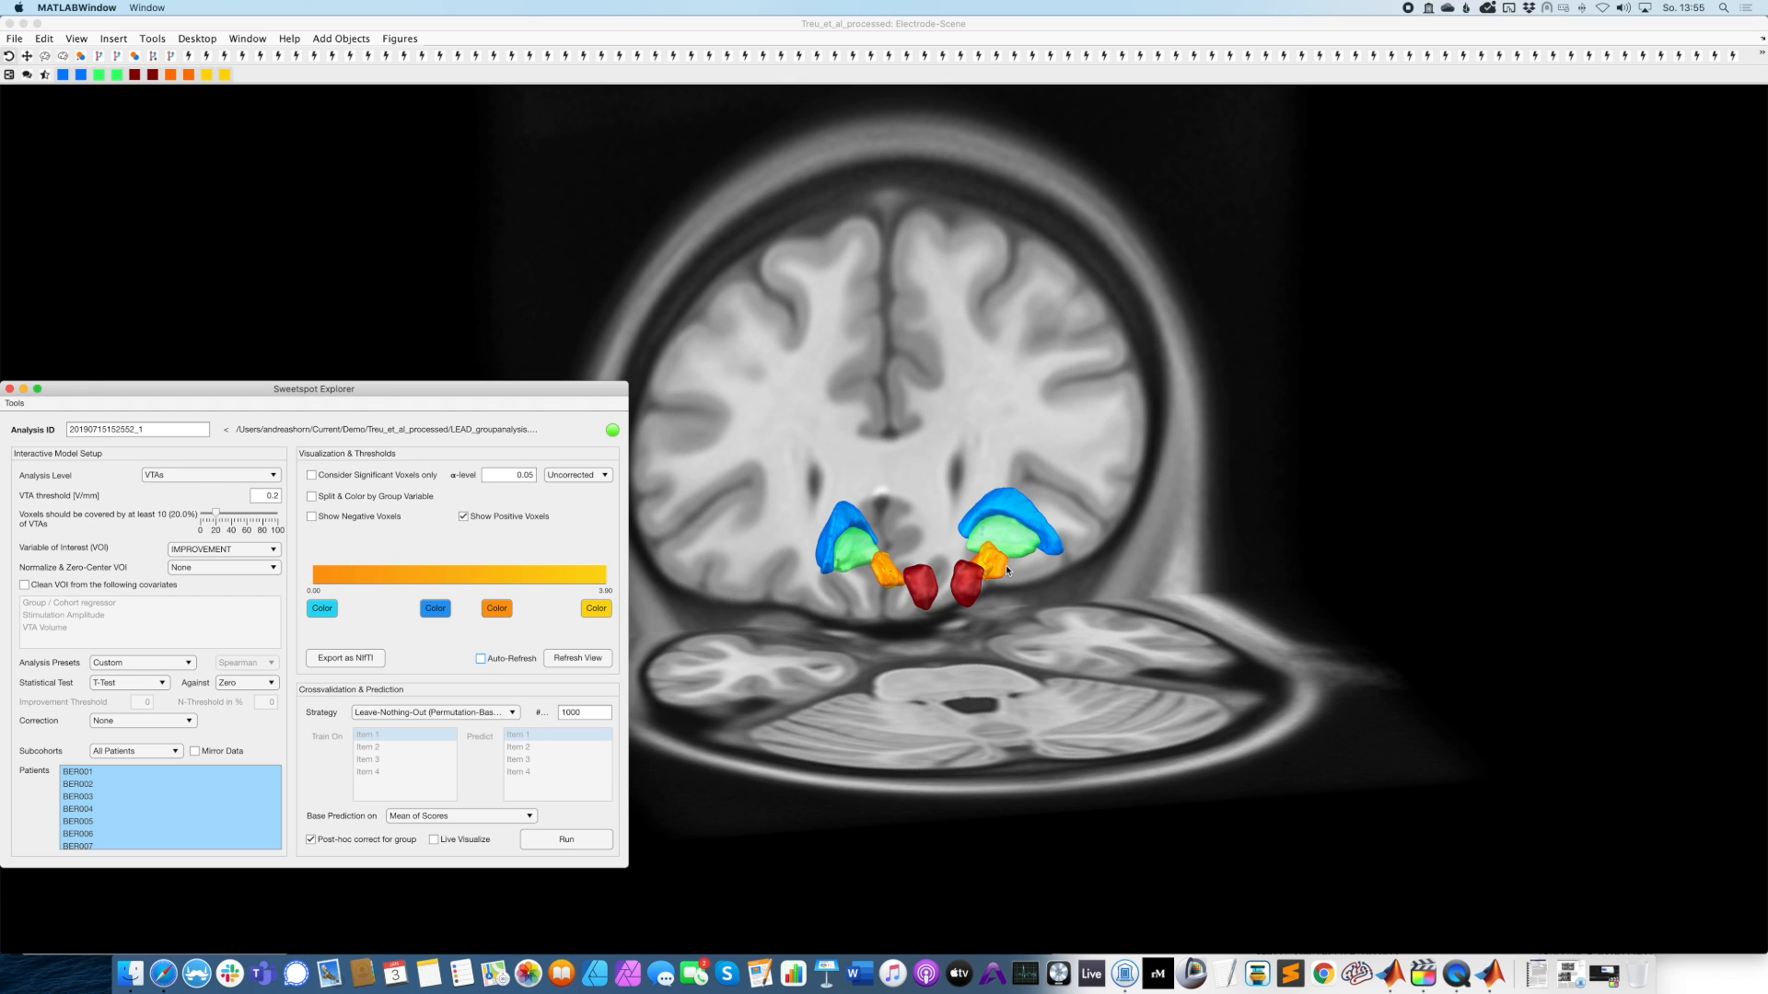
pyautogui.click(595, 609)
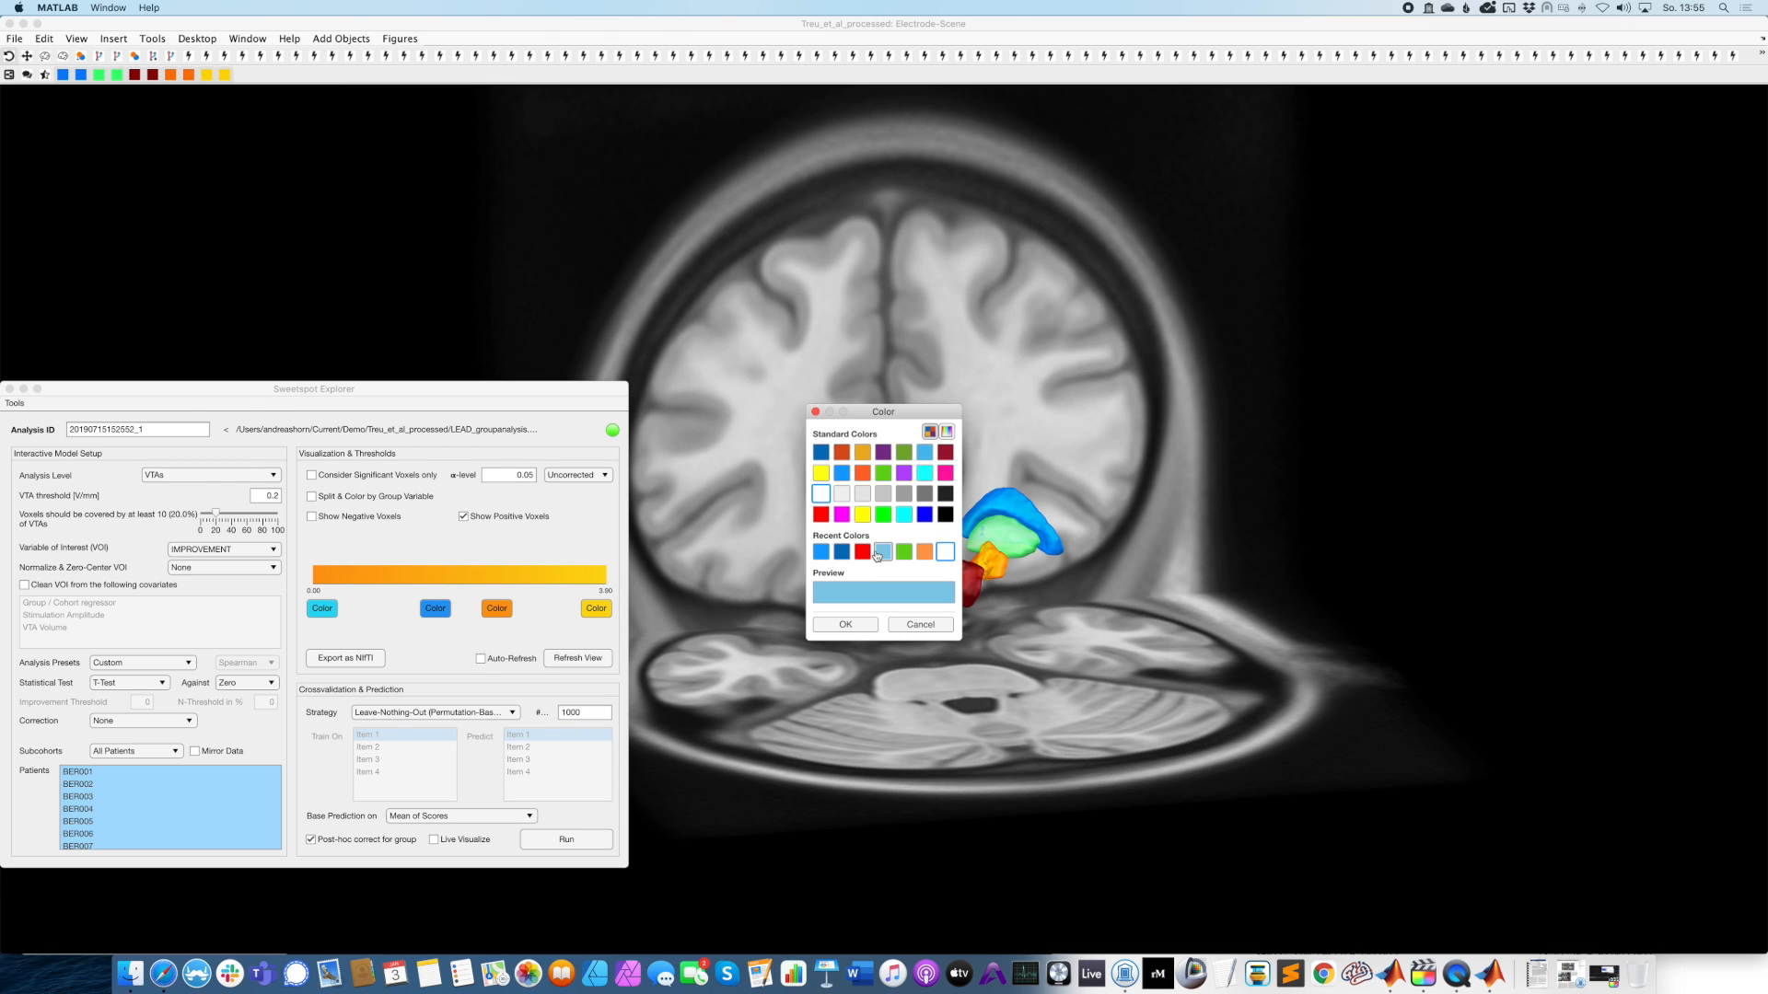
pyautogui.click(863, 555)
pyautogui.click(848, 626)
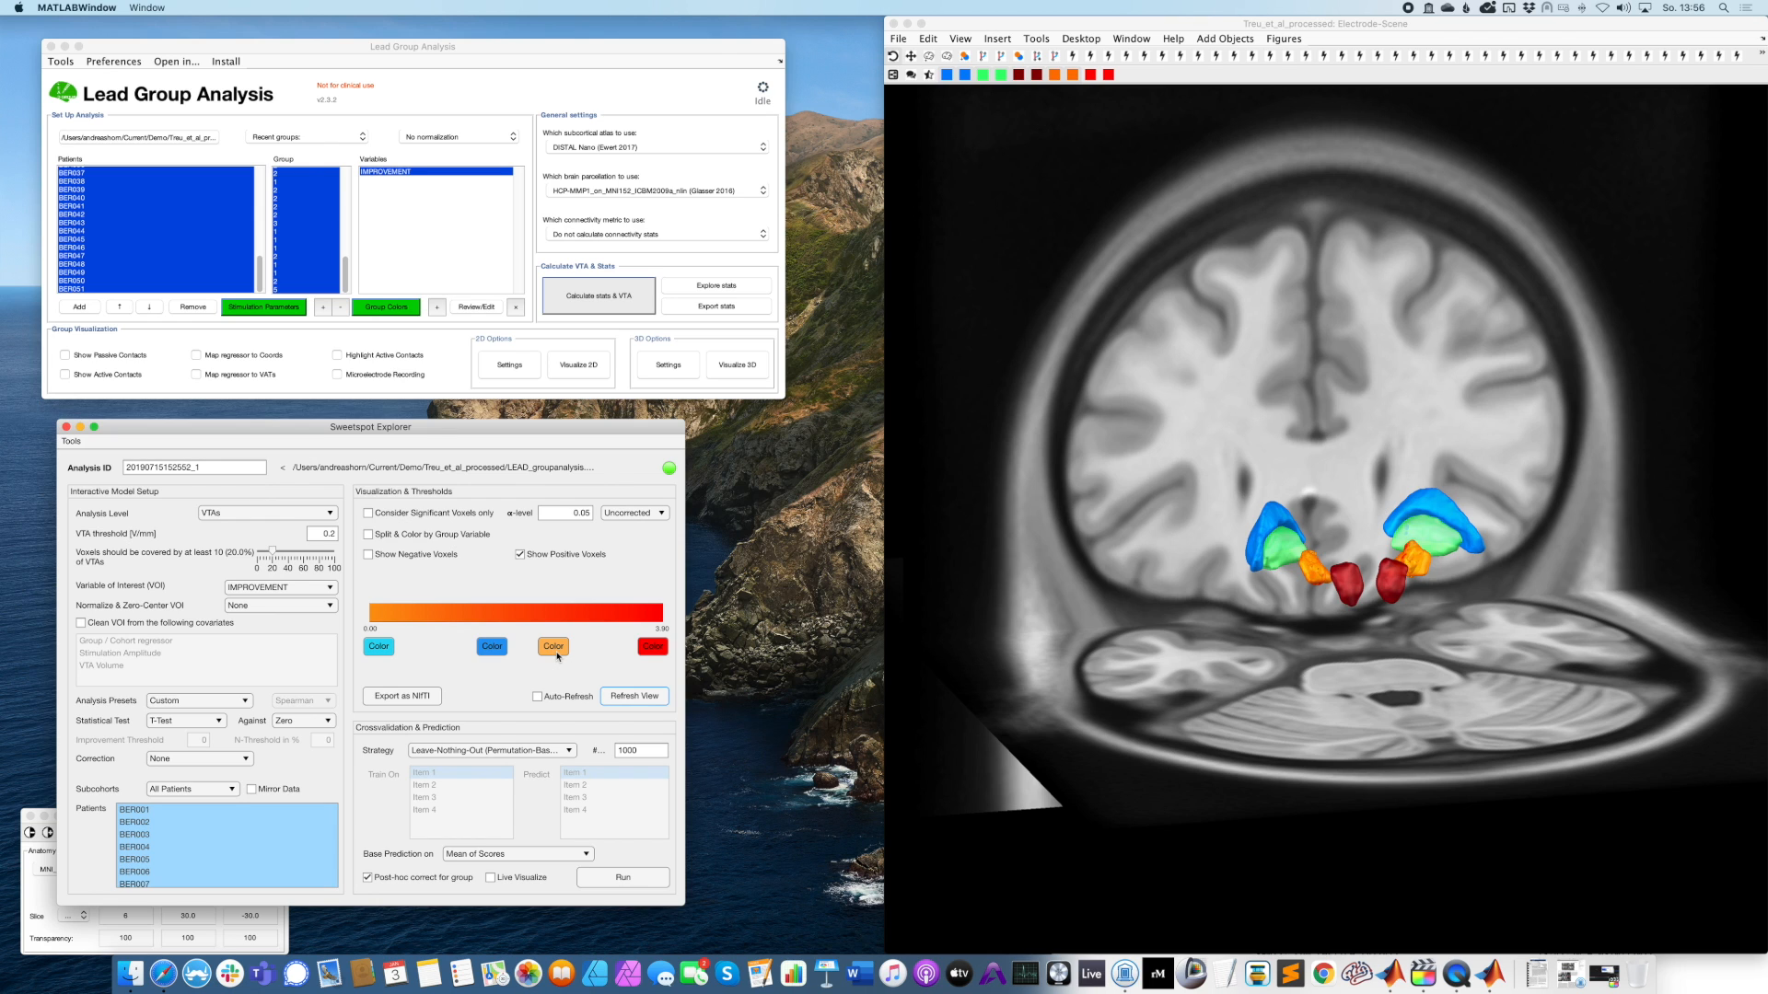
# Set the low-end colour for positive voxels to white and examine the sweetspot over the subthalamic nuclei.
pyautogui.click(559, 650)
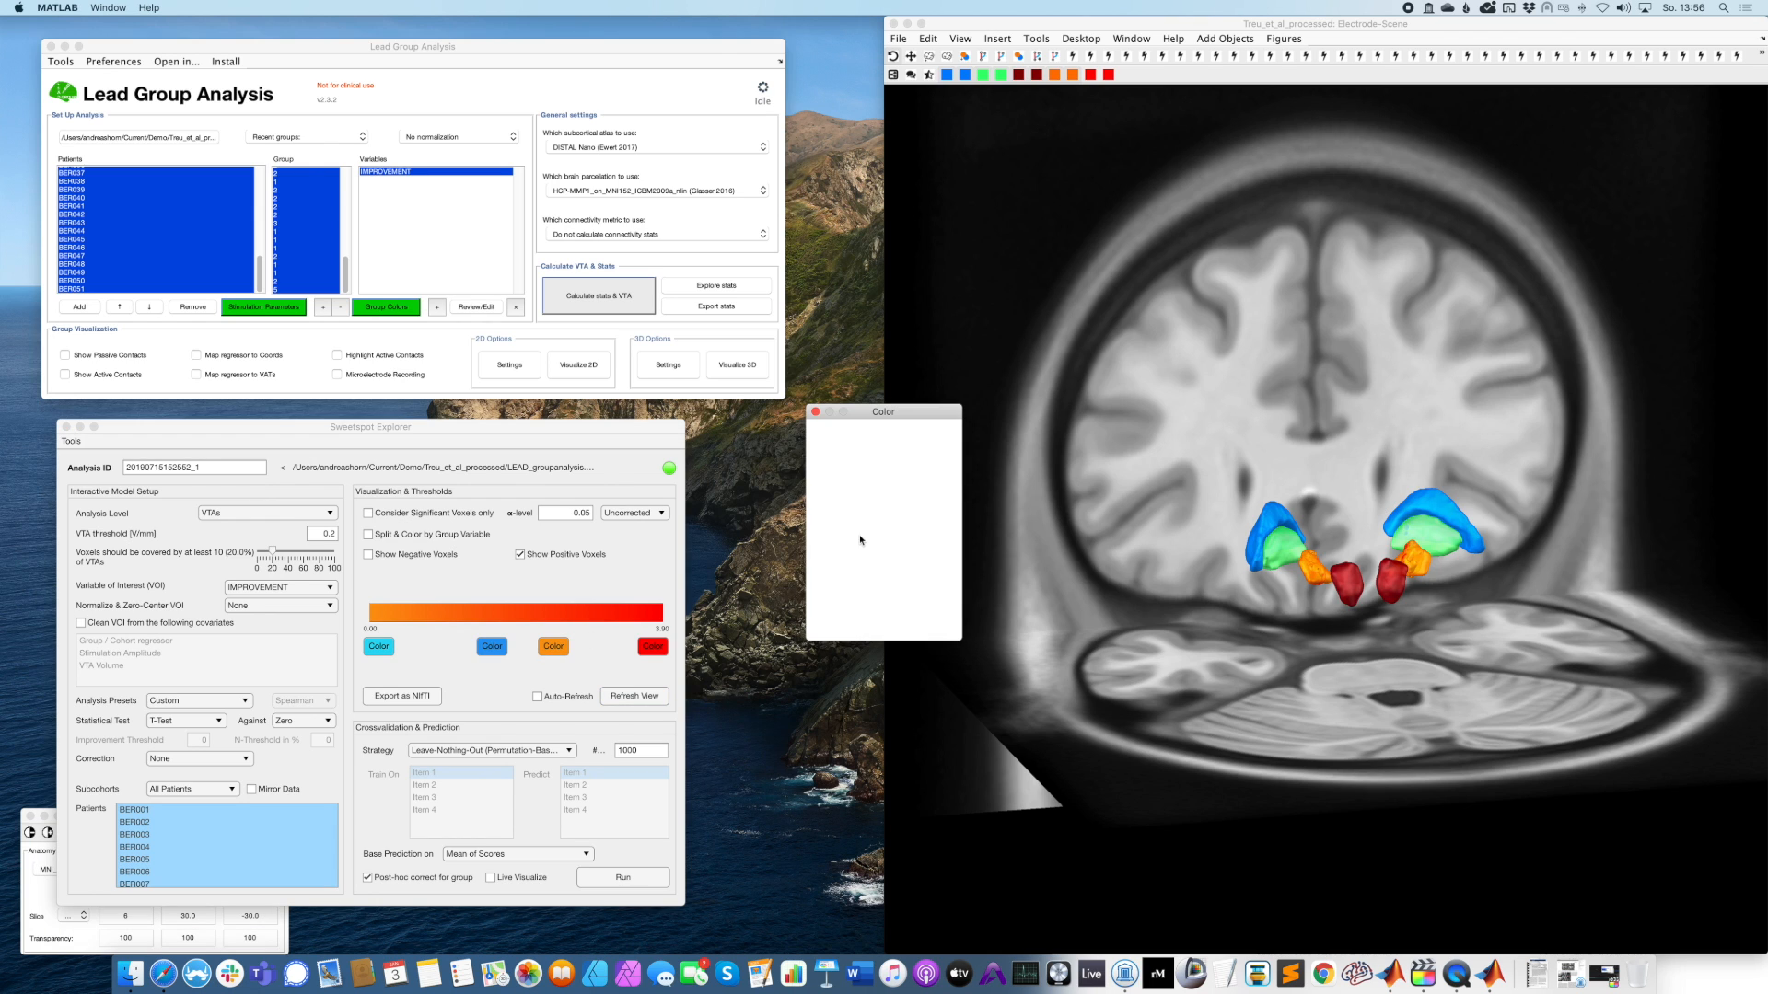
pyautogui.click(840, 630)
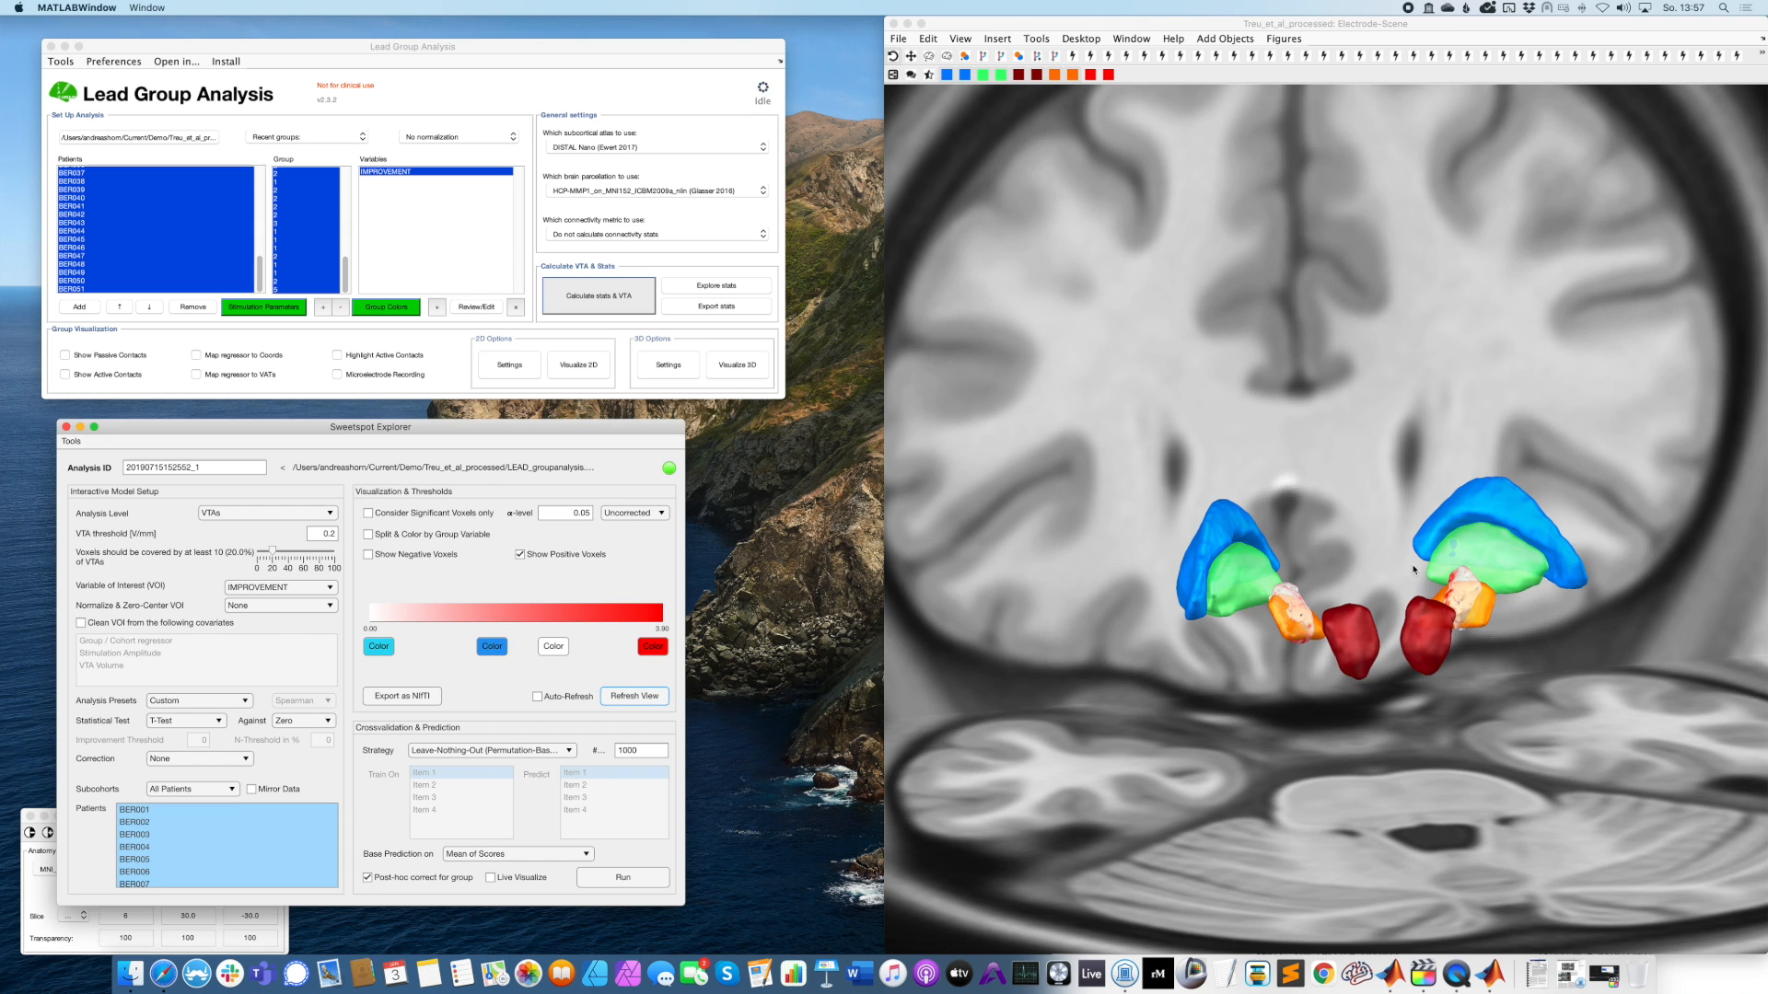
pyautogui.scroll(10, 1413, 569)
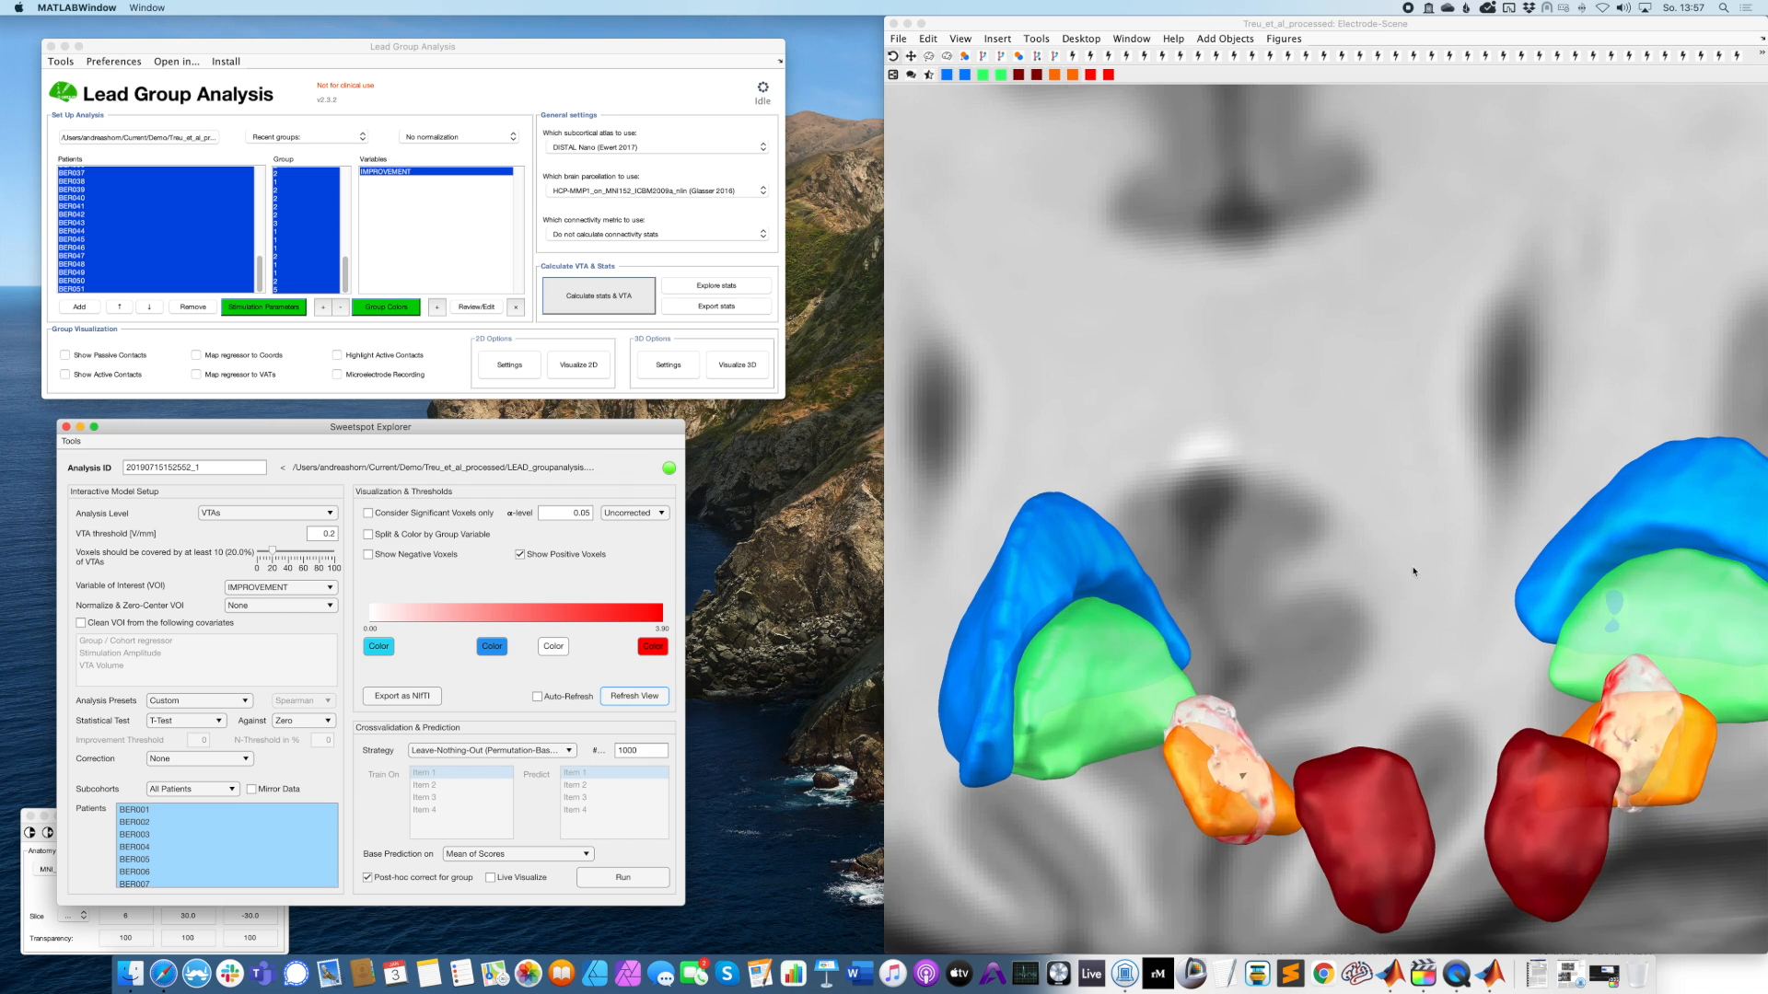
pyautogui.scroll(-3, 1413, 570)
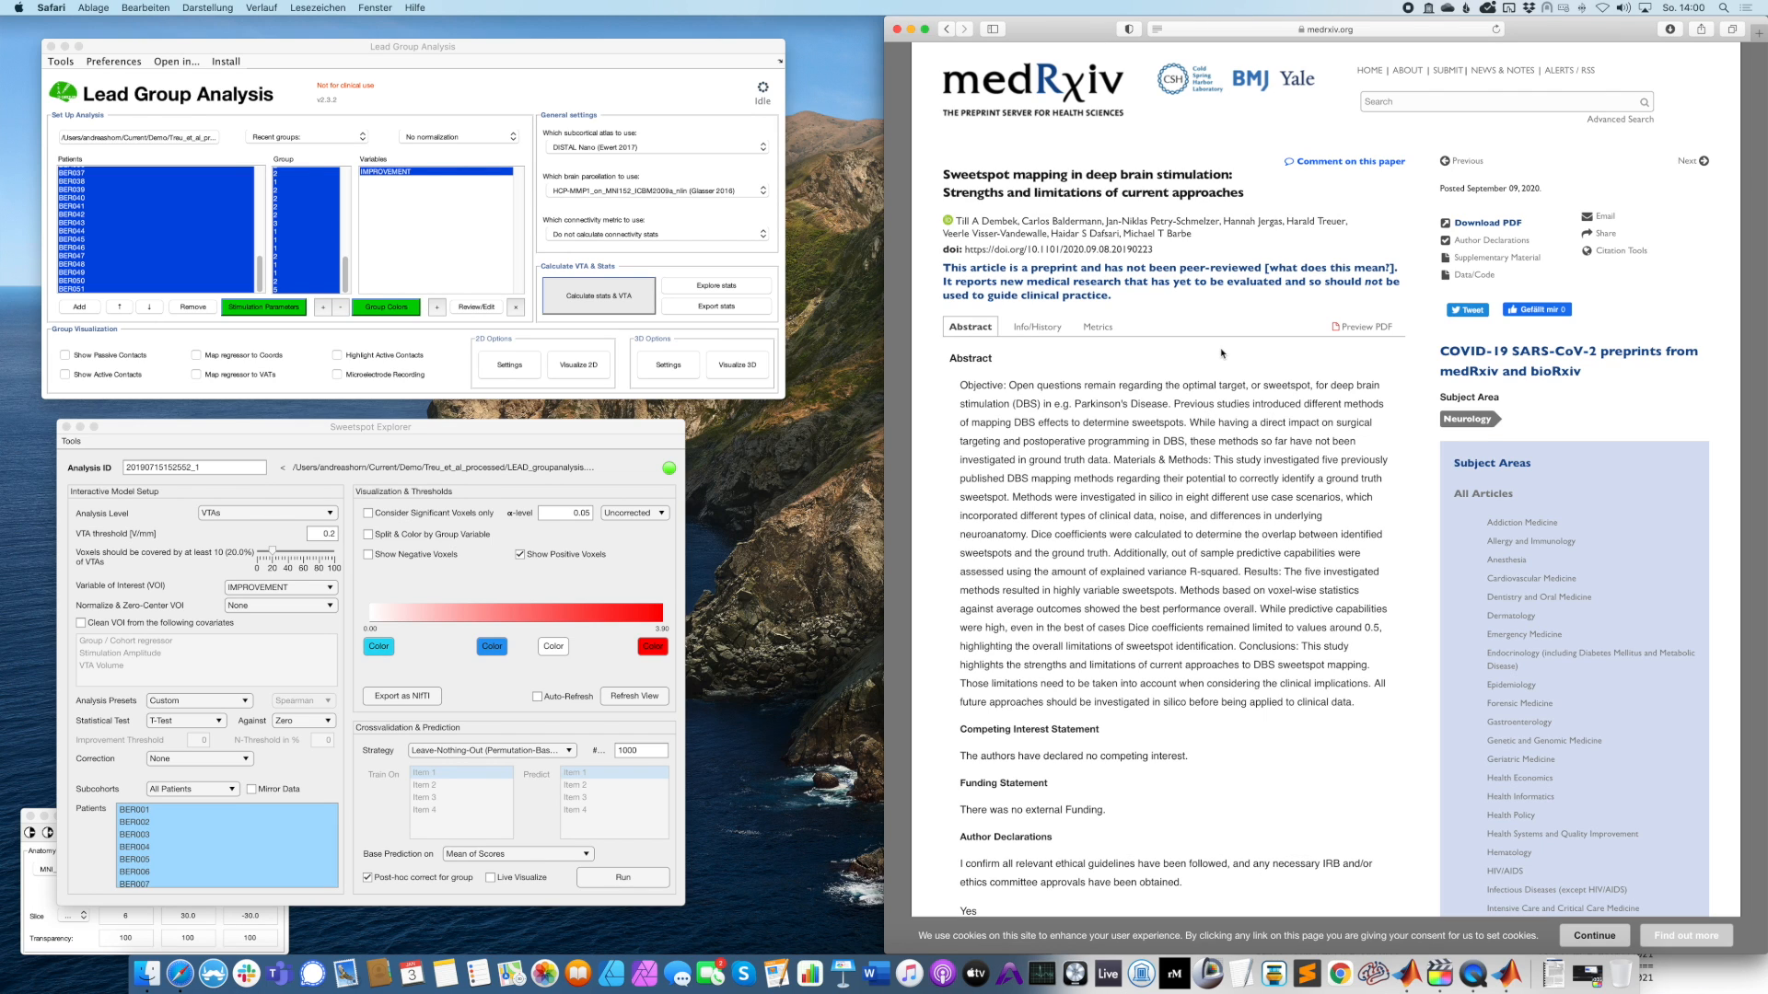
# In Safari, open the PDF of the medRxiv preprint on sweetspot mapping and find Figure 6 on average sweetspots.
pyautogui.moveTo(990, 224)
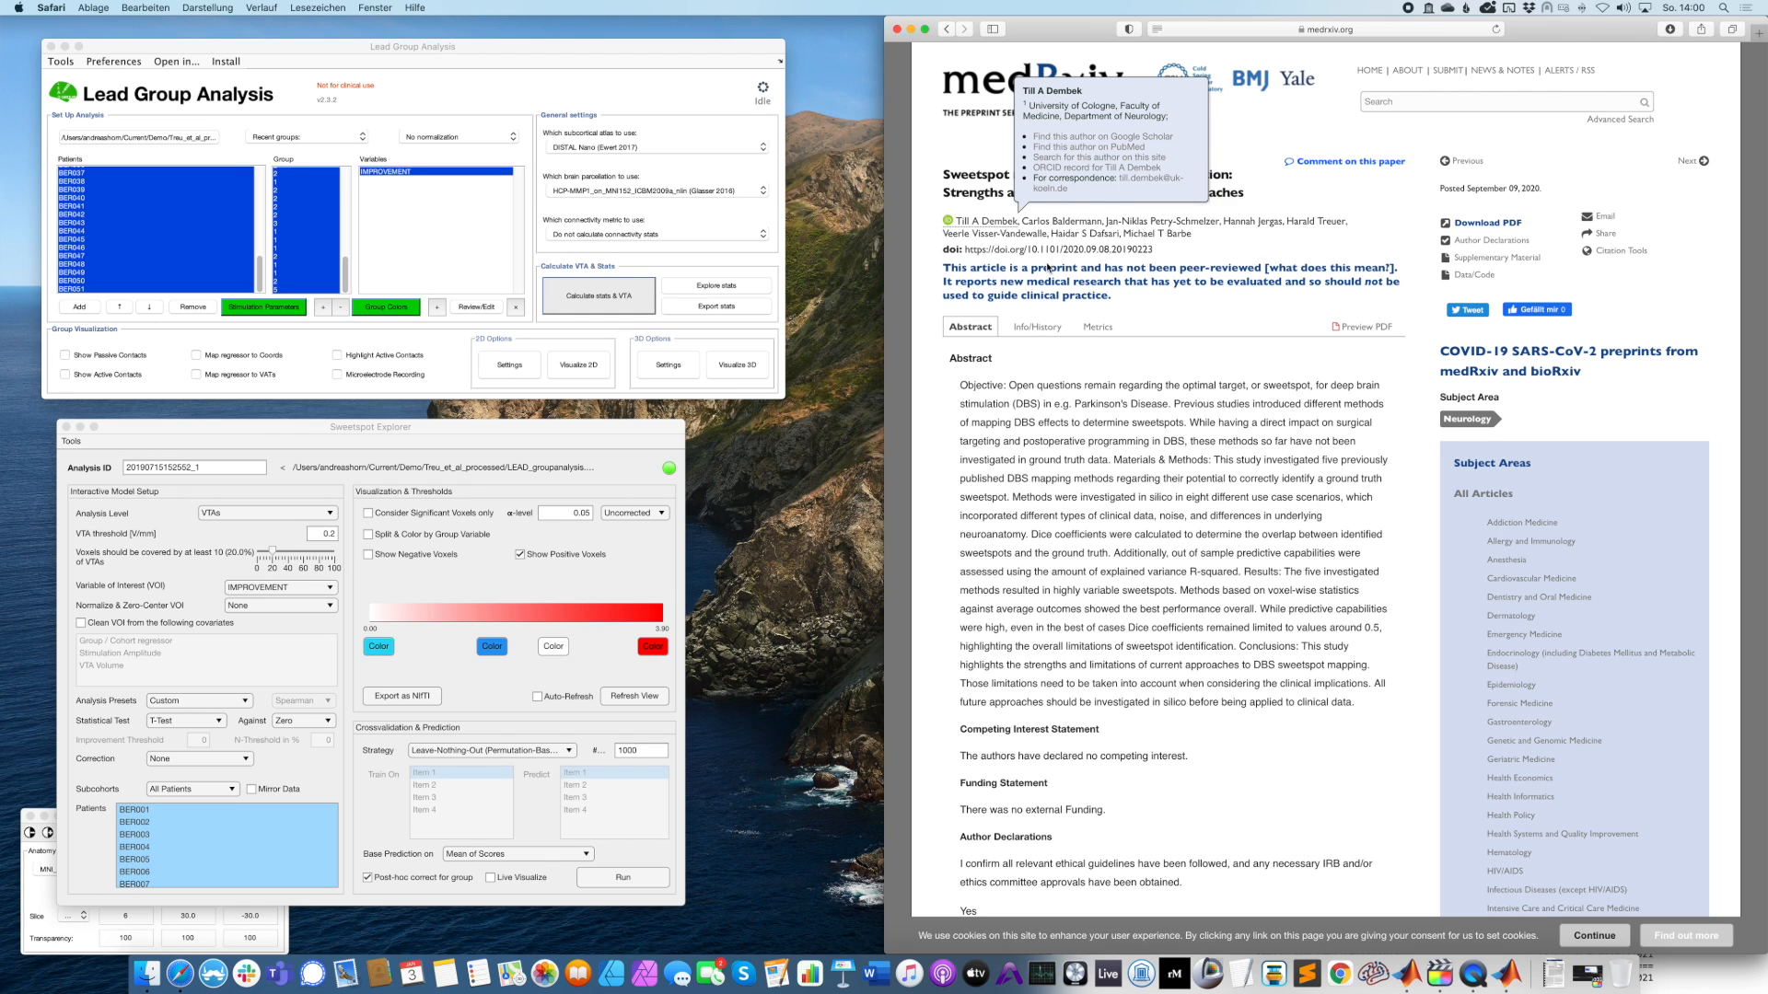
pyautogui.click(1488, 224)
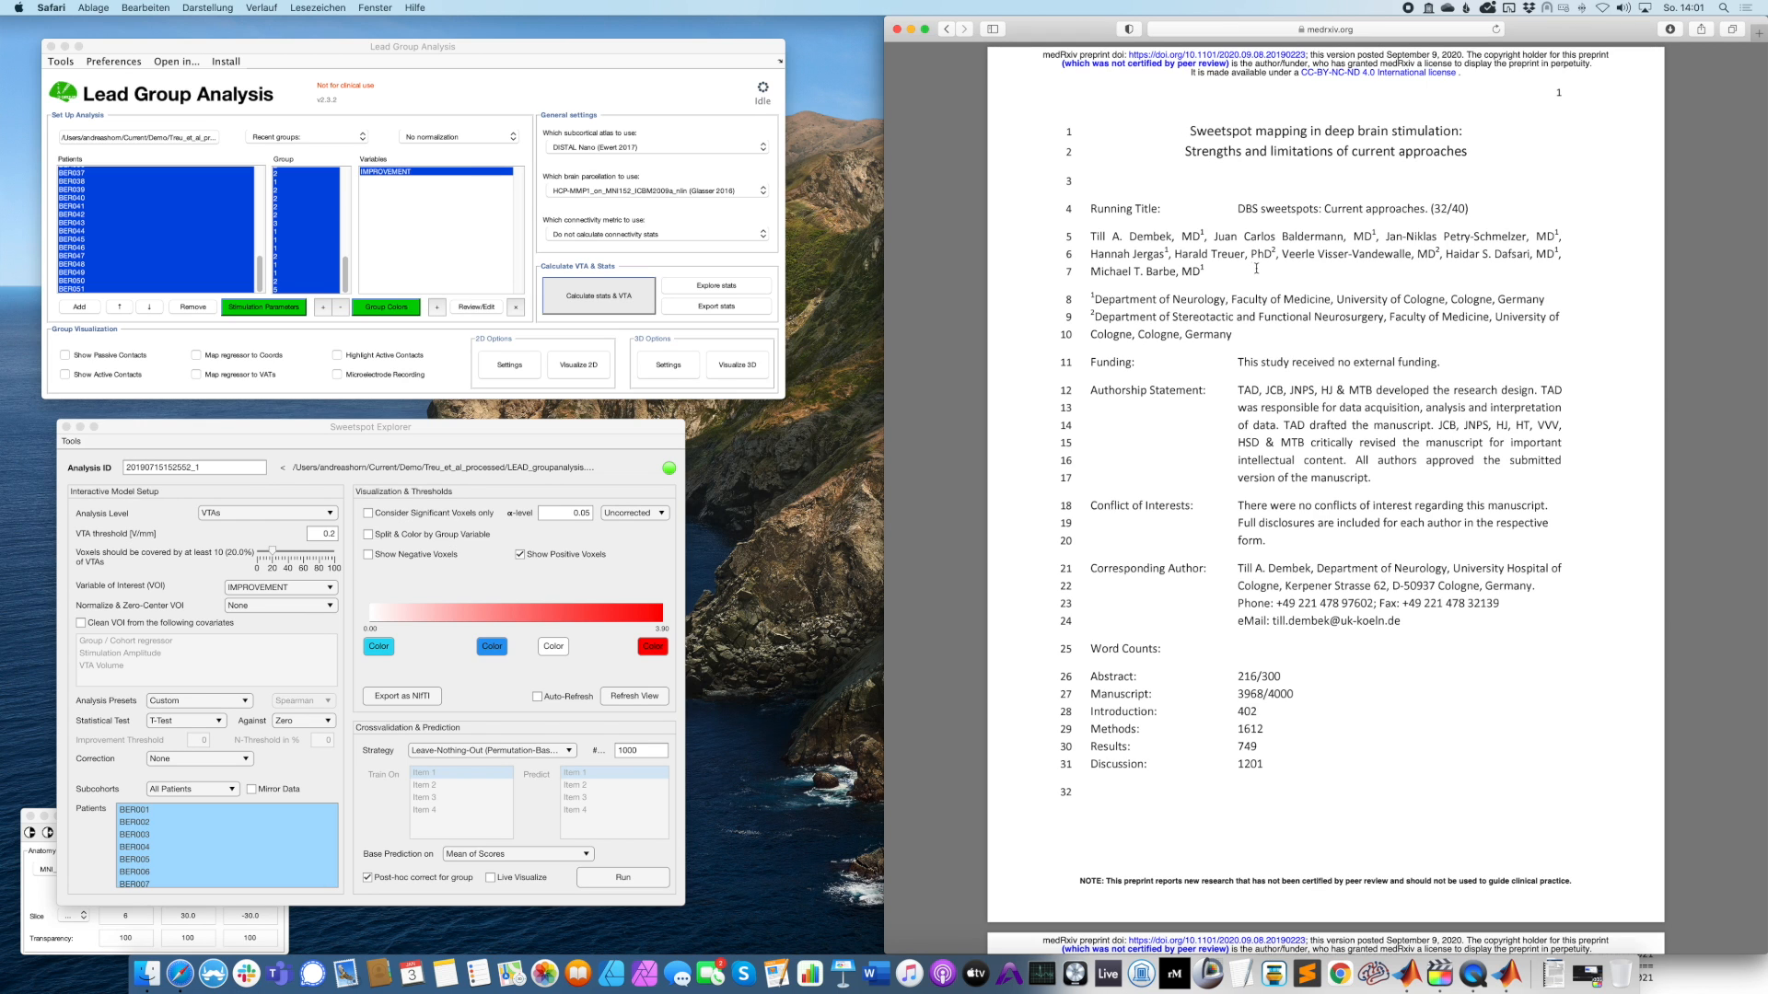
pyautogui.scroll(-20, 1258, 285)
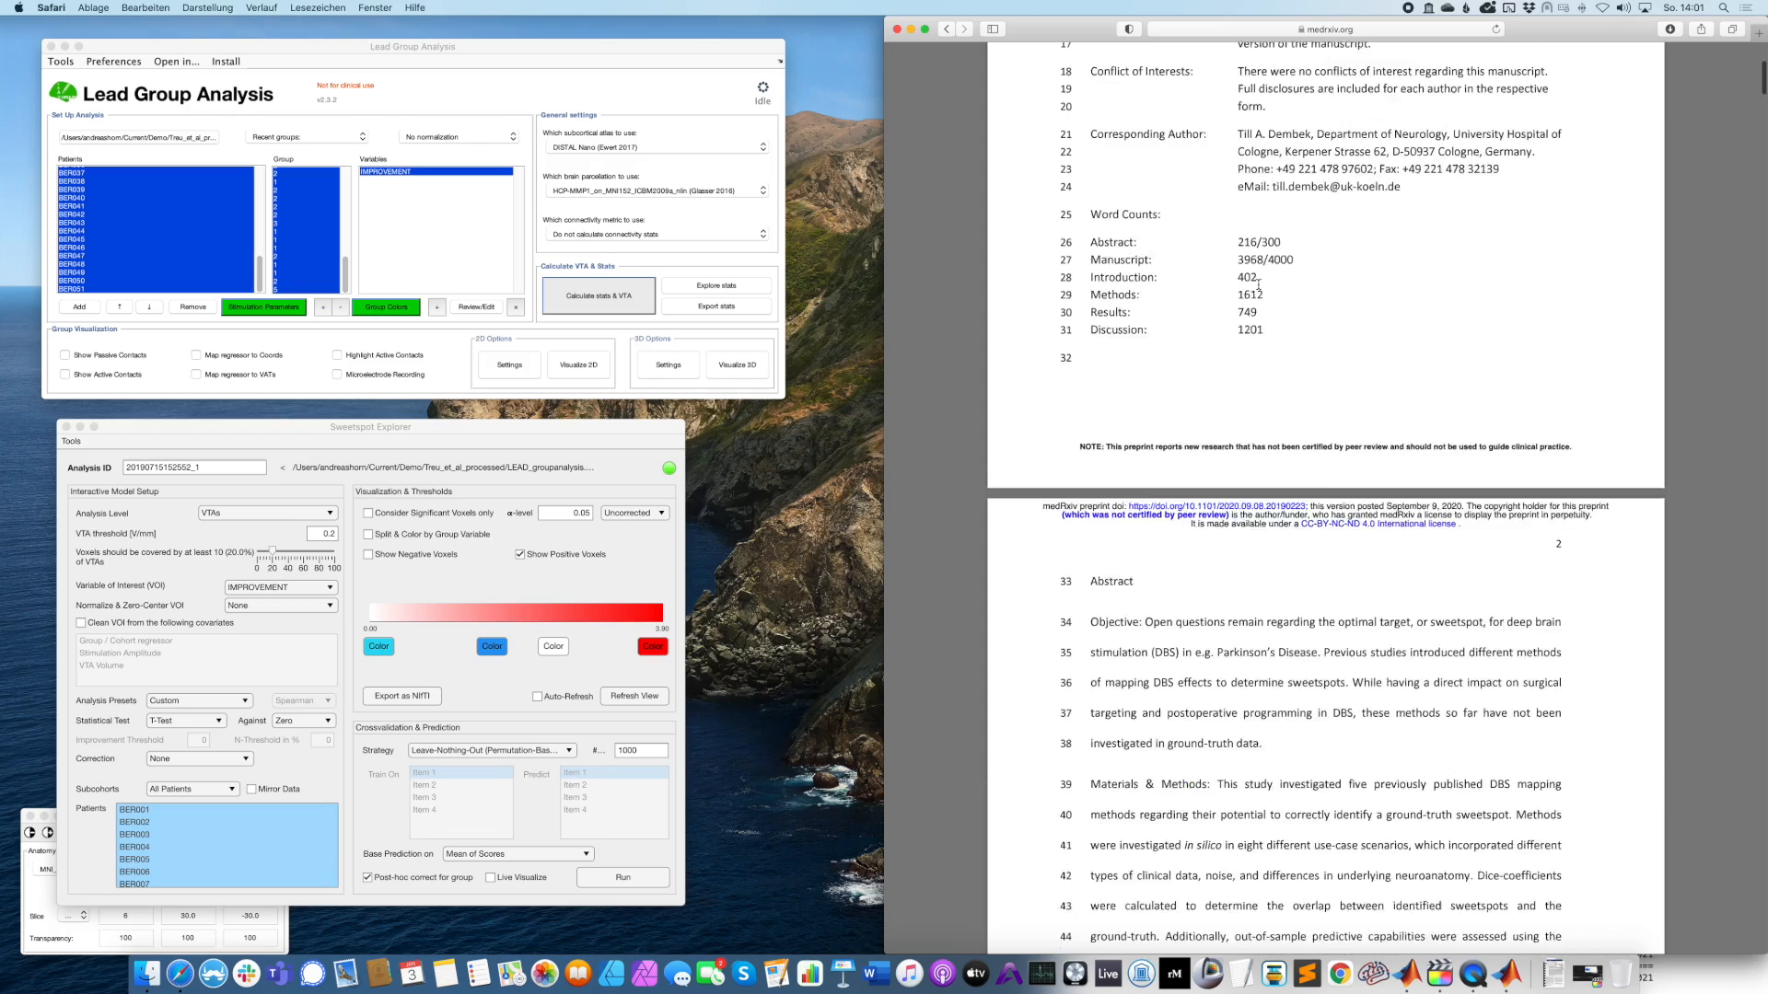
pyautogui.scroll(-20, 1258, 285)
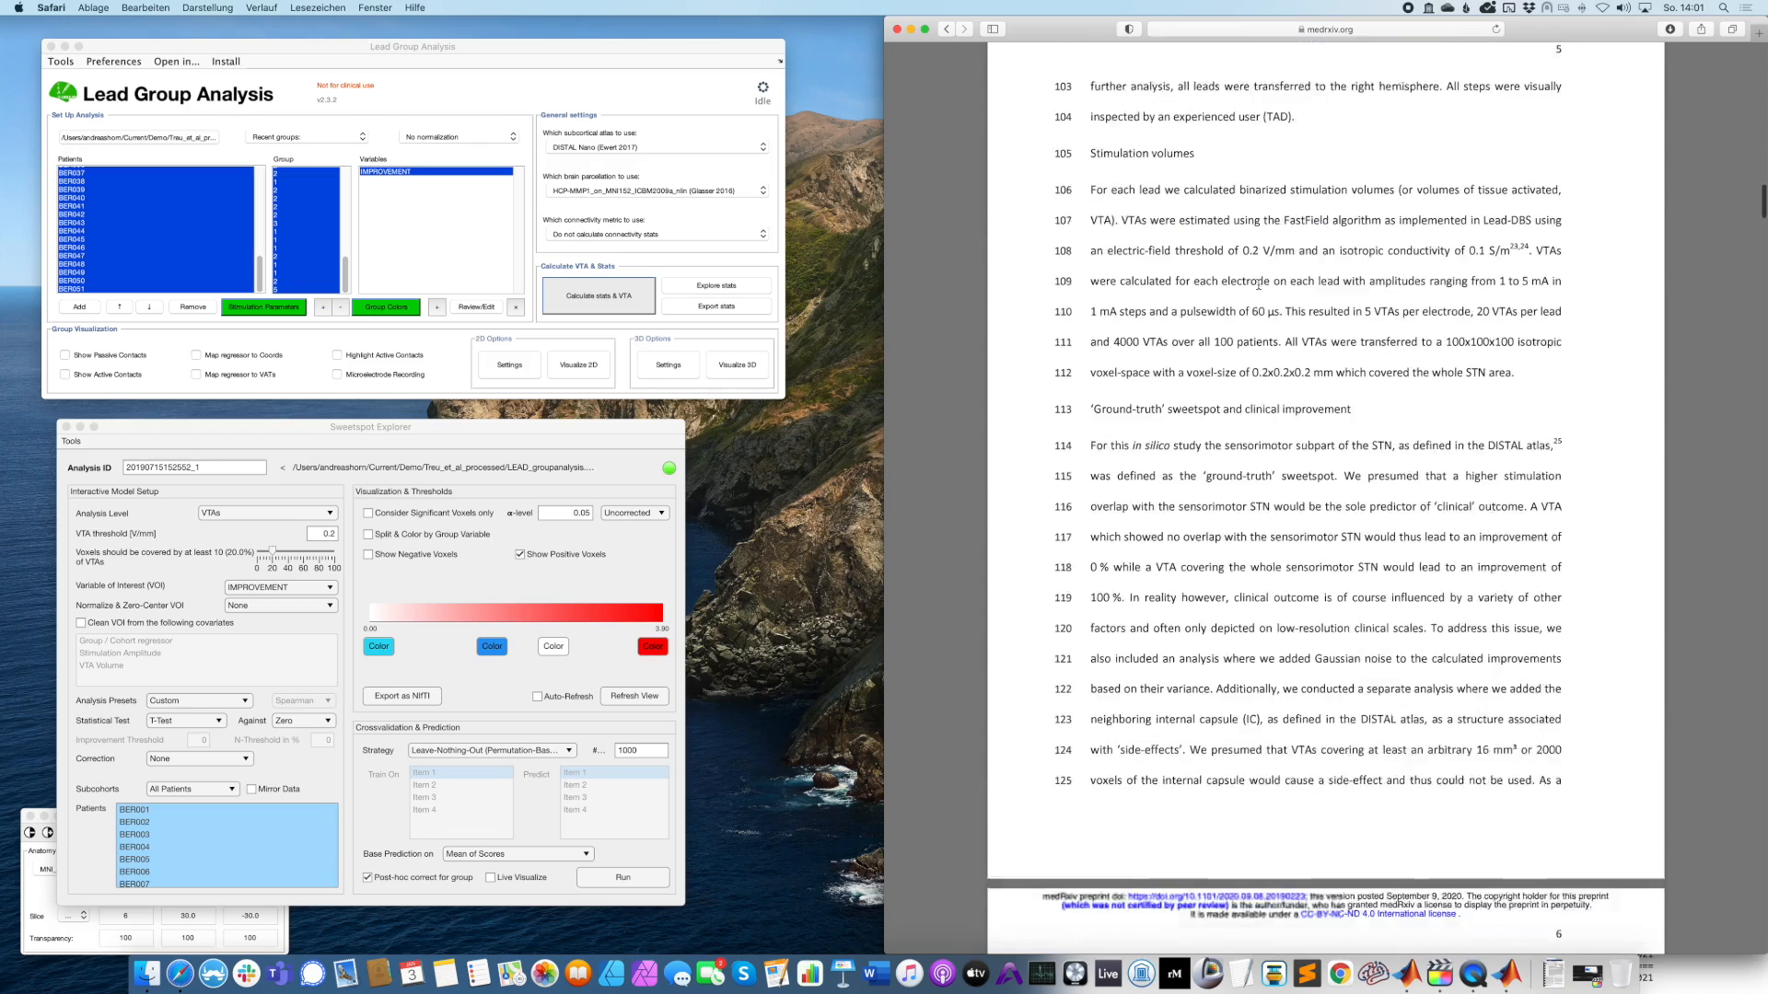
pyautogui.scroll(-20, 1258, 284)
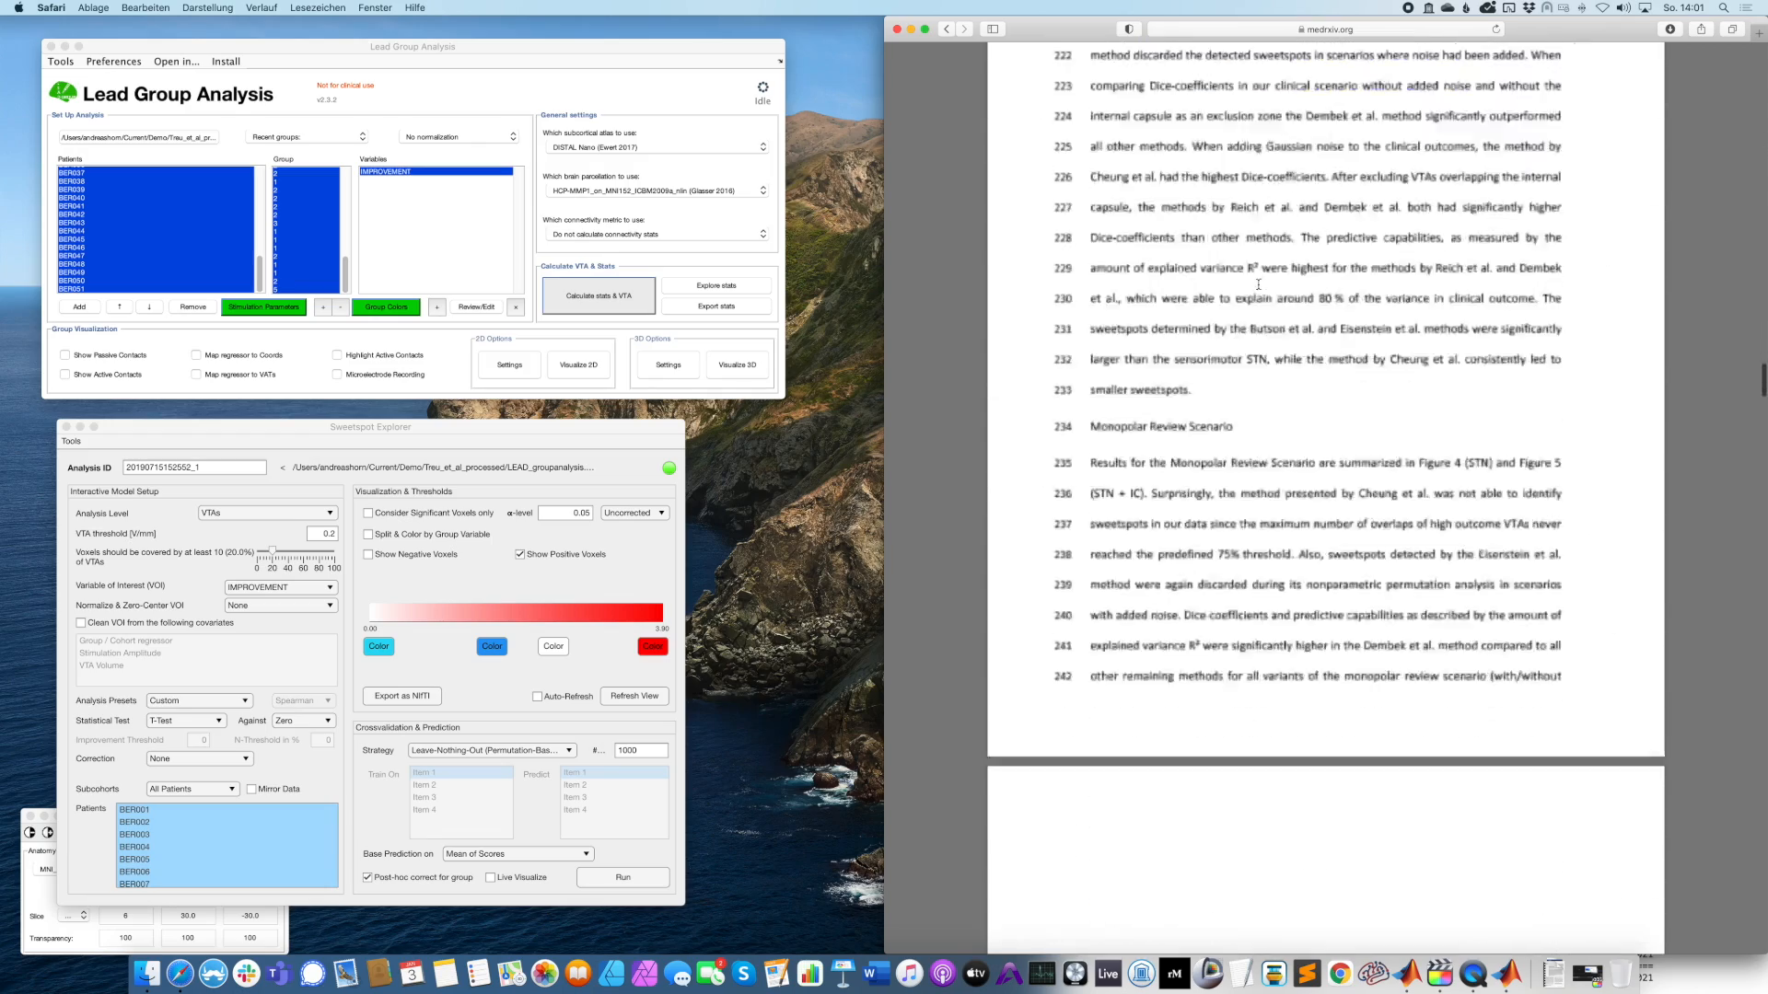
pyautogui.scroll(-20, 1257, 284)
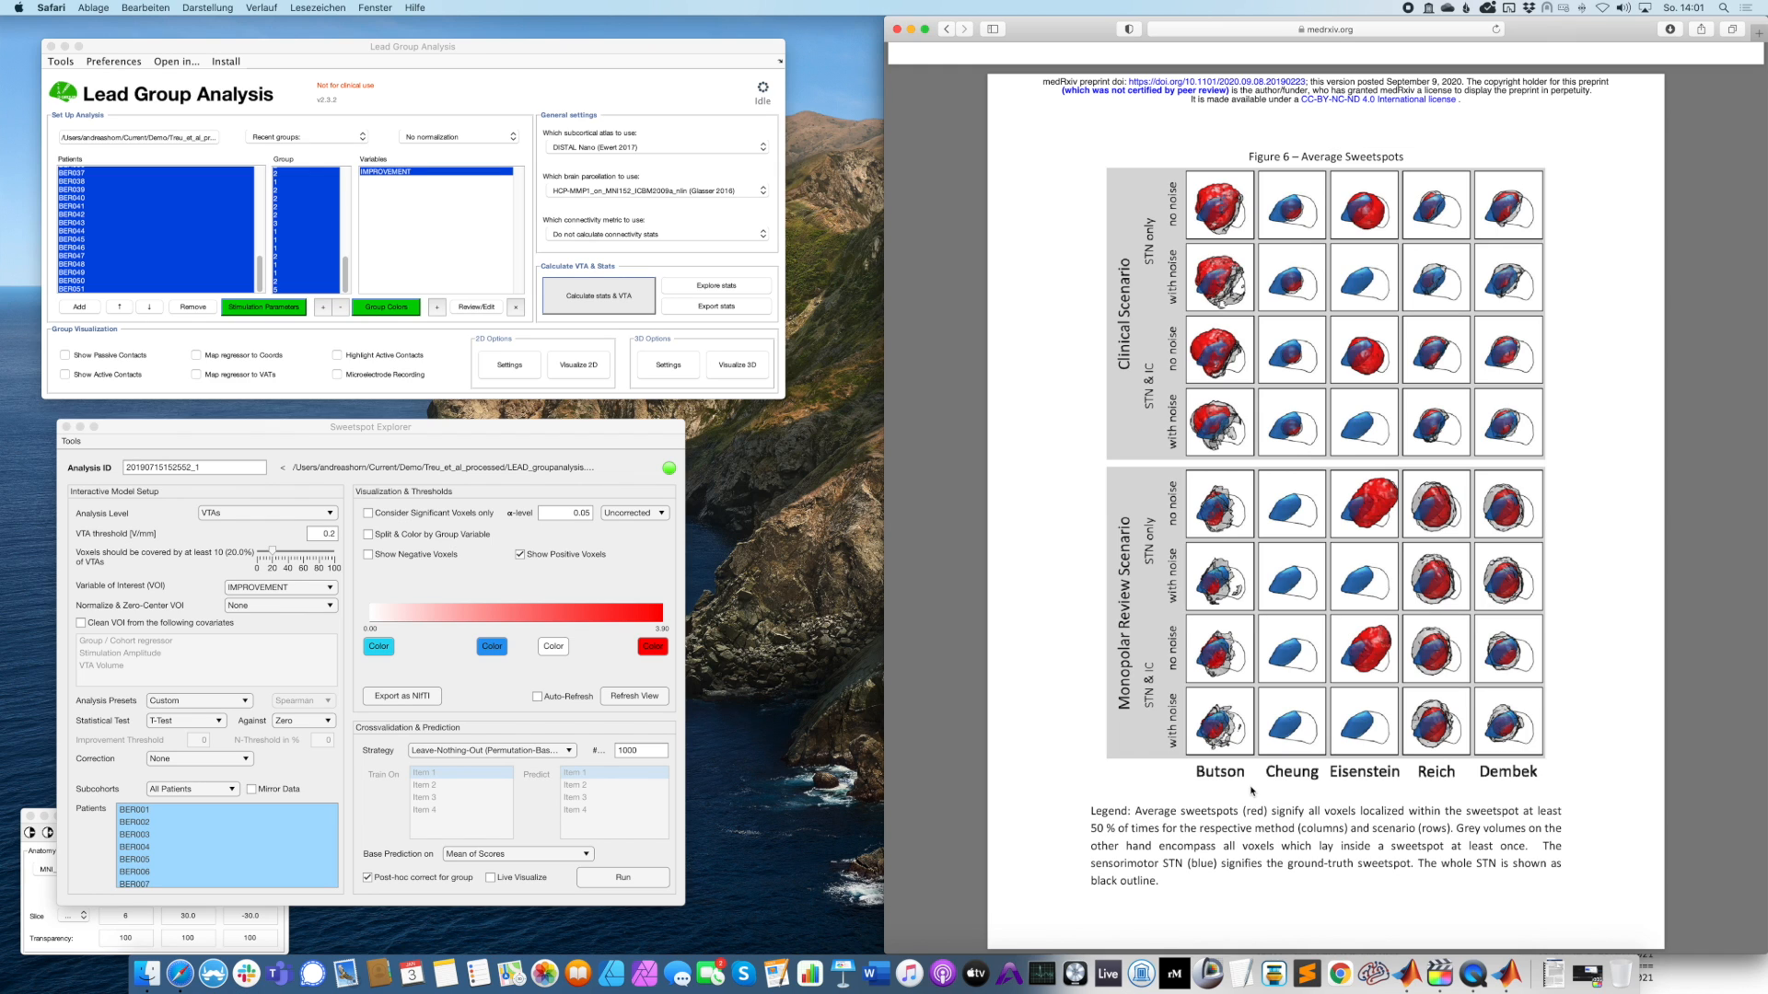
# Look through the Sweetspot Explorer's analysis presets and set the analysis level to E-Fields.
pyautogui.click(161, 705)
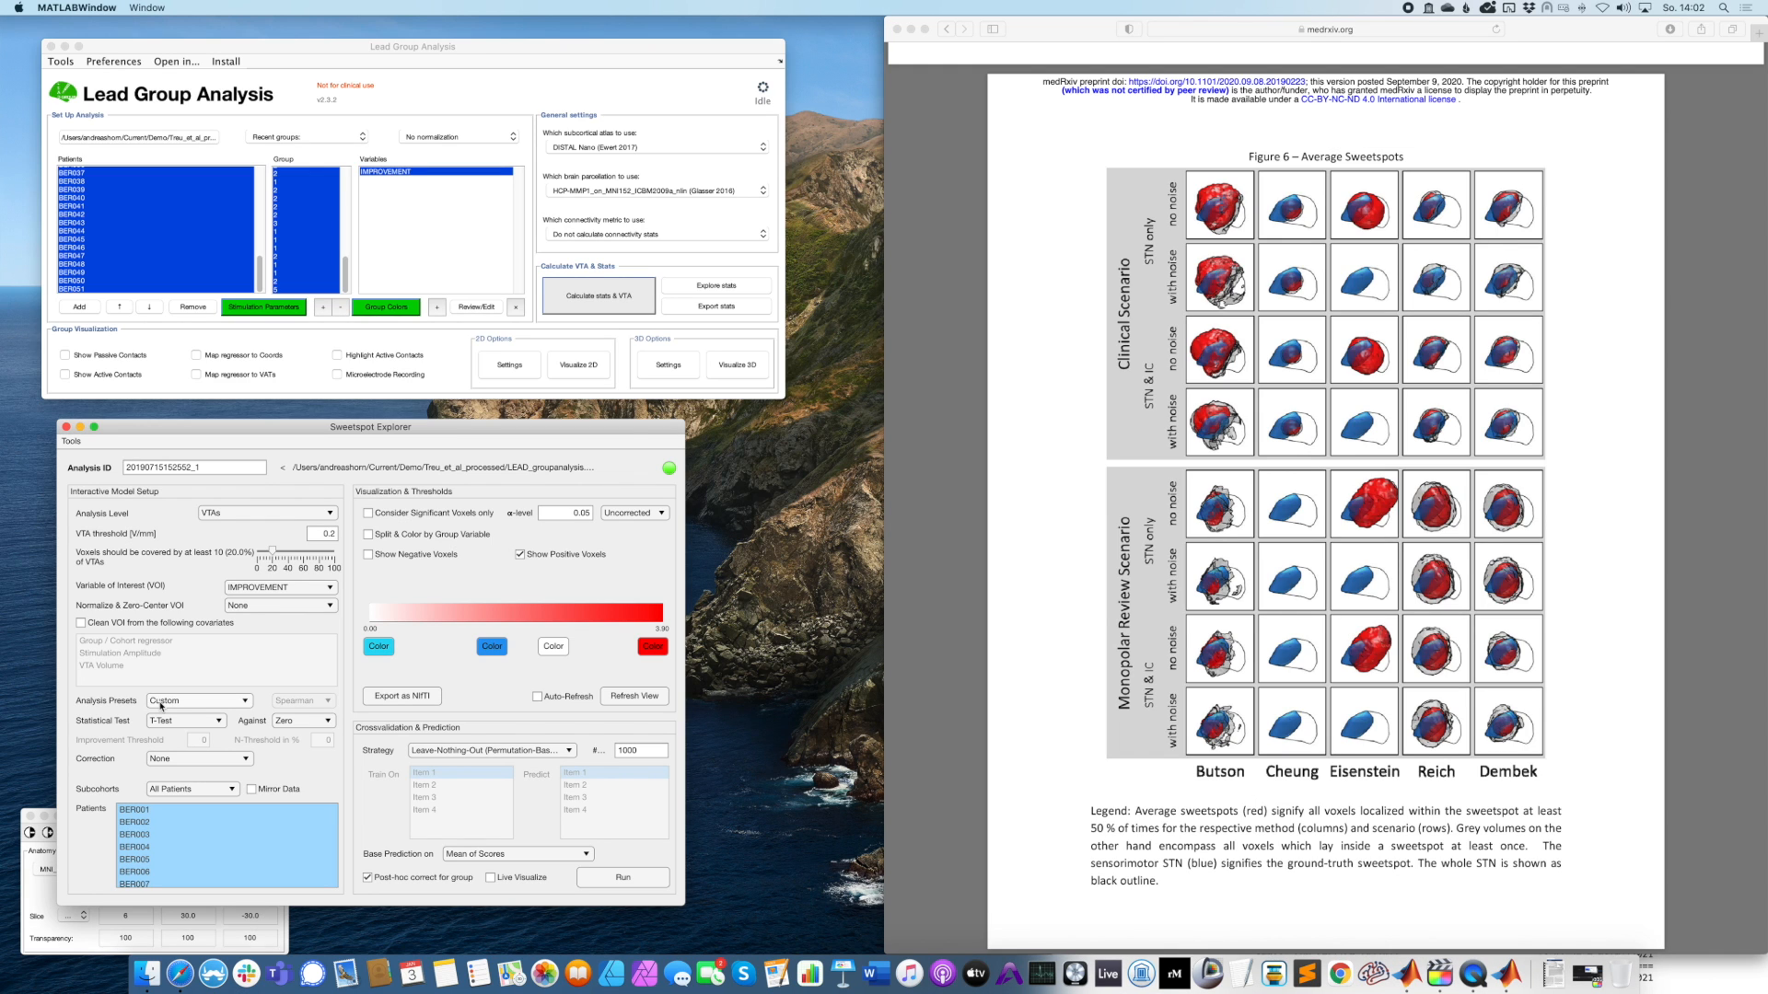
pyautogui.click(161, 705)
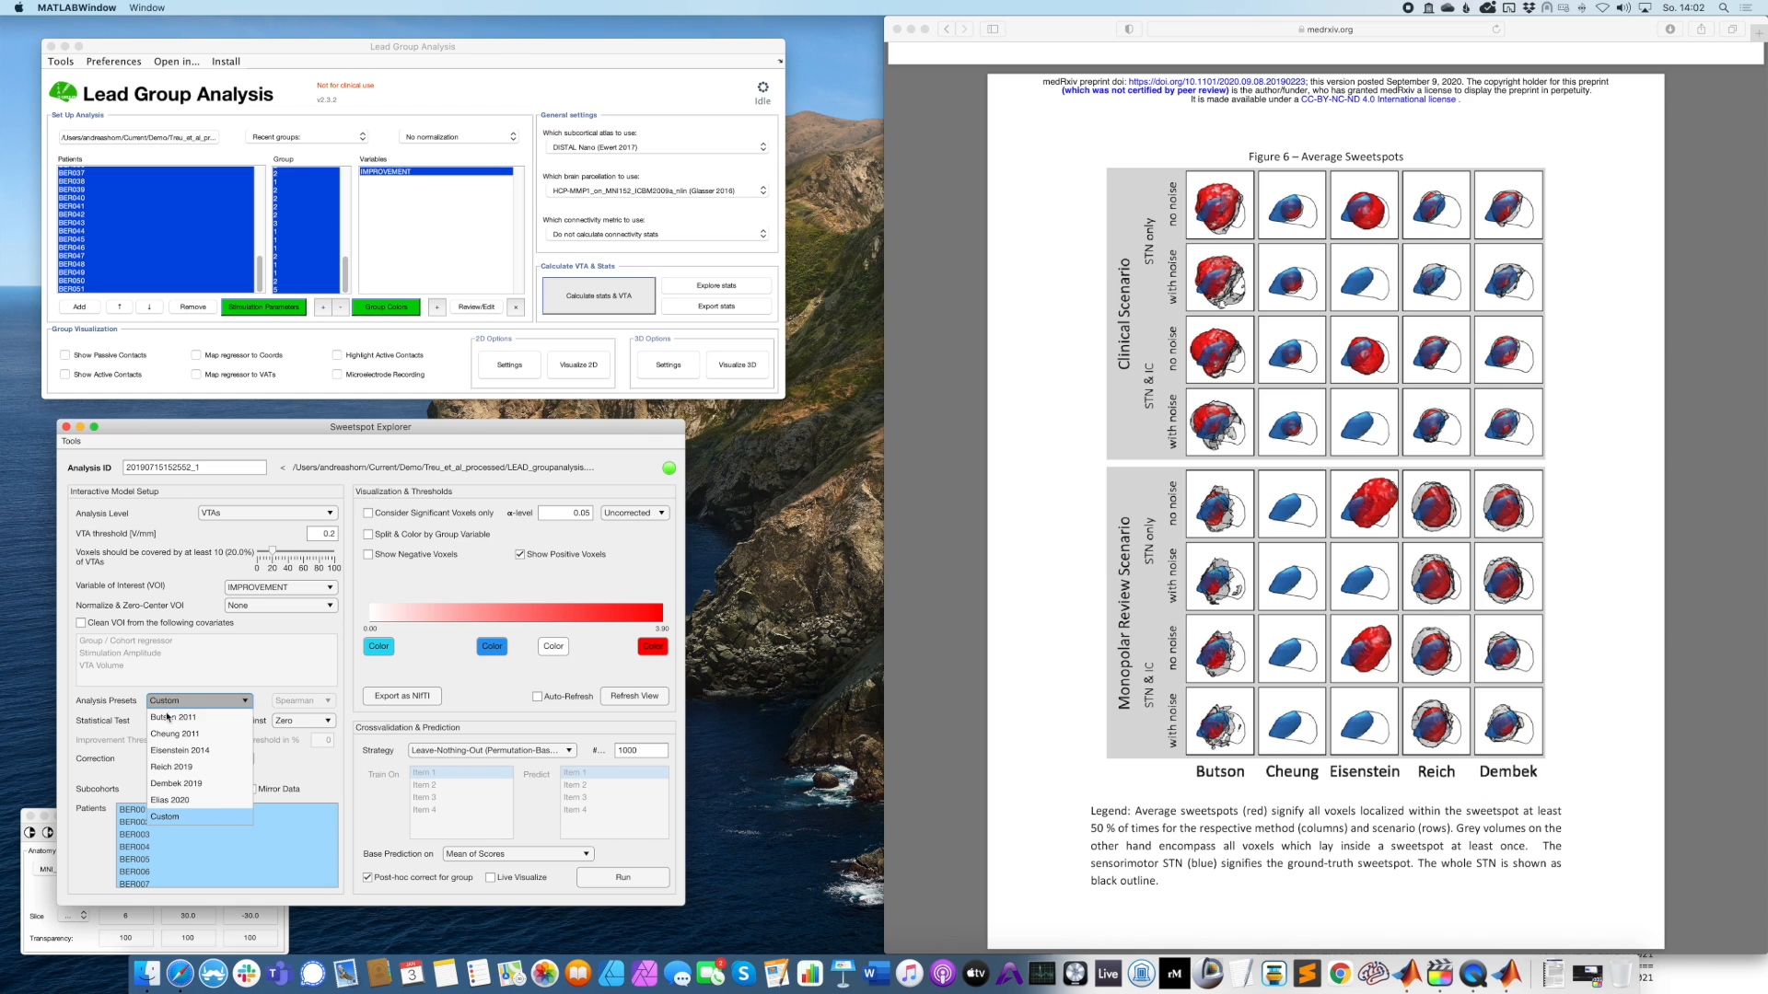
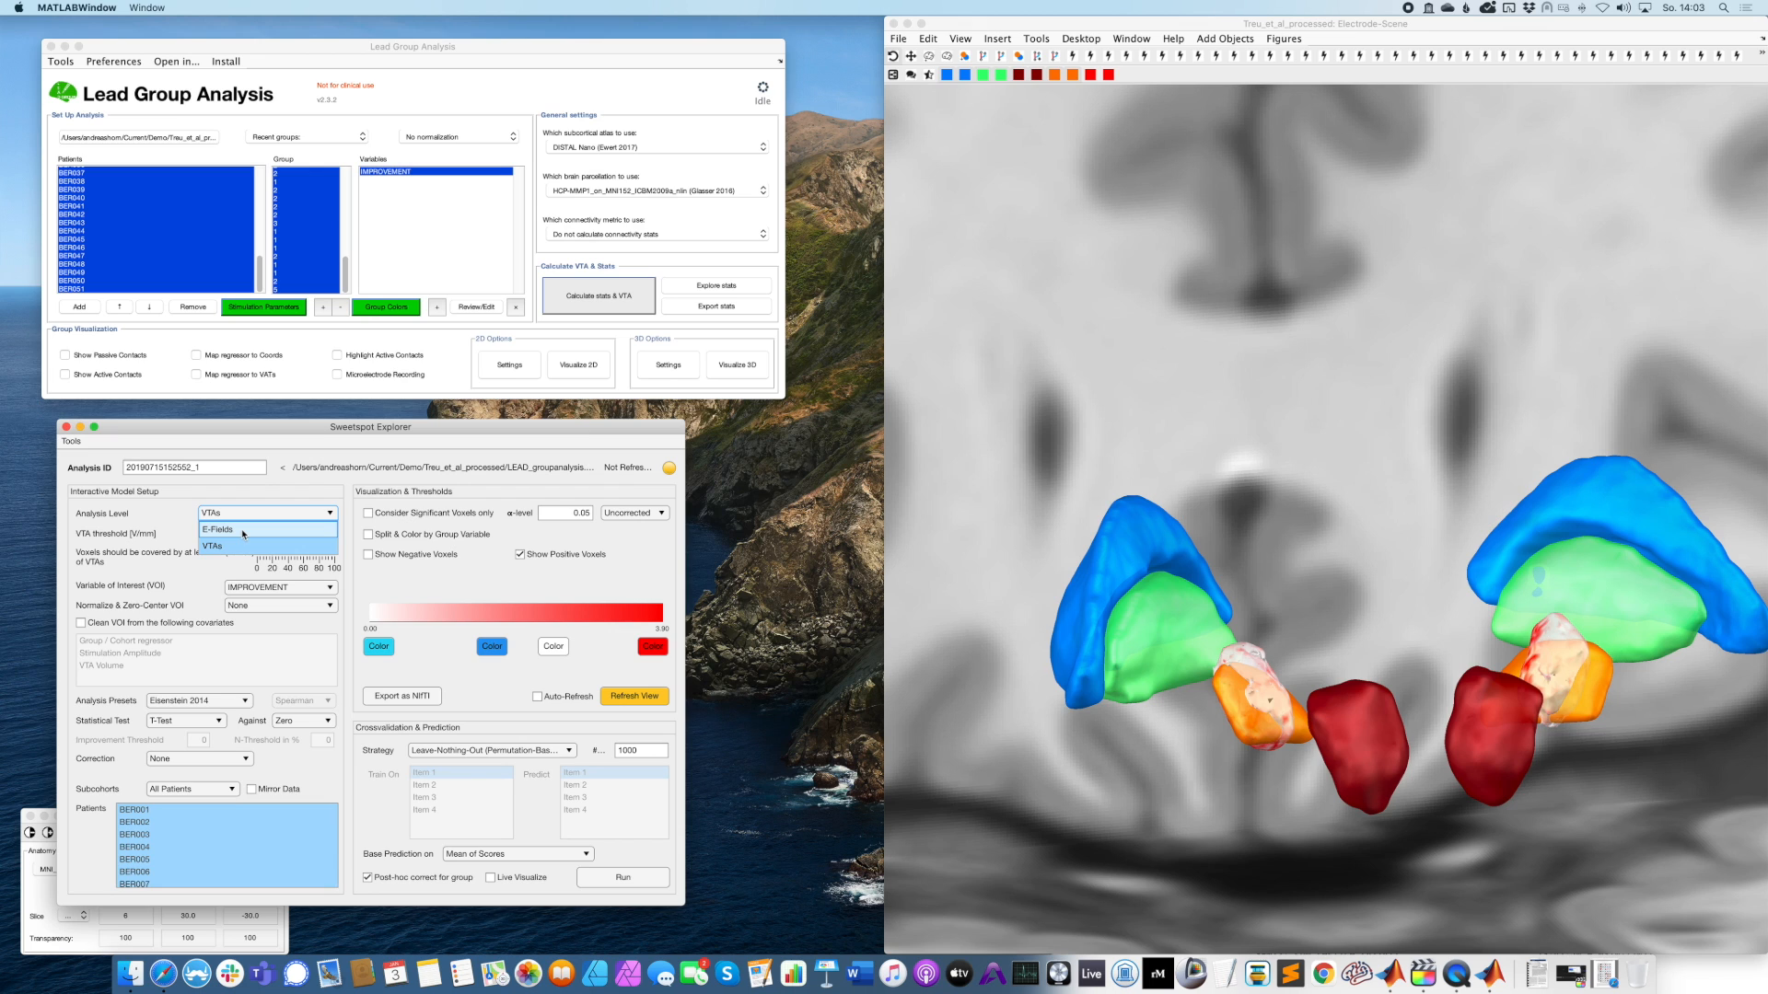
pyautogui.click(244, 531)
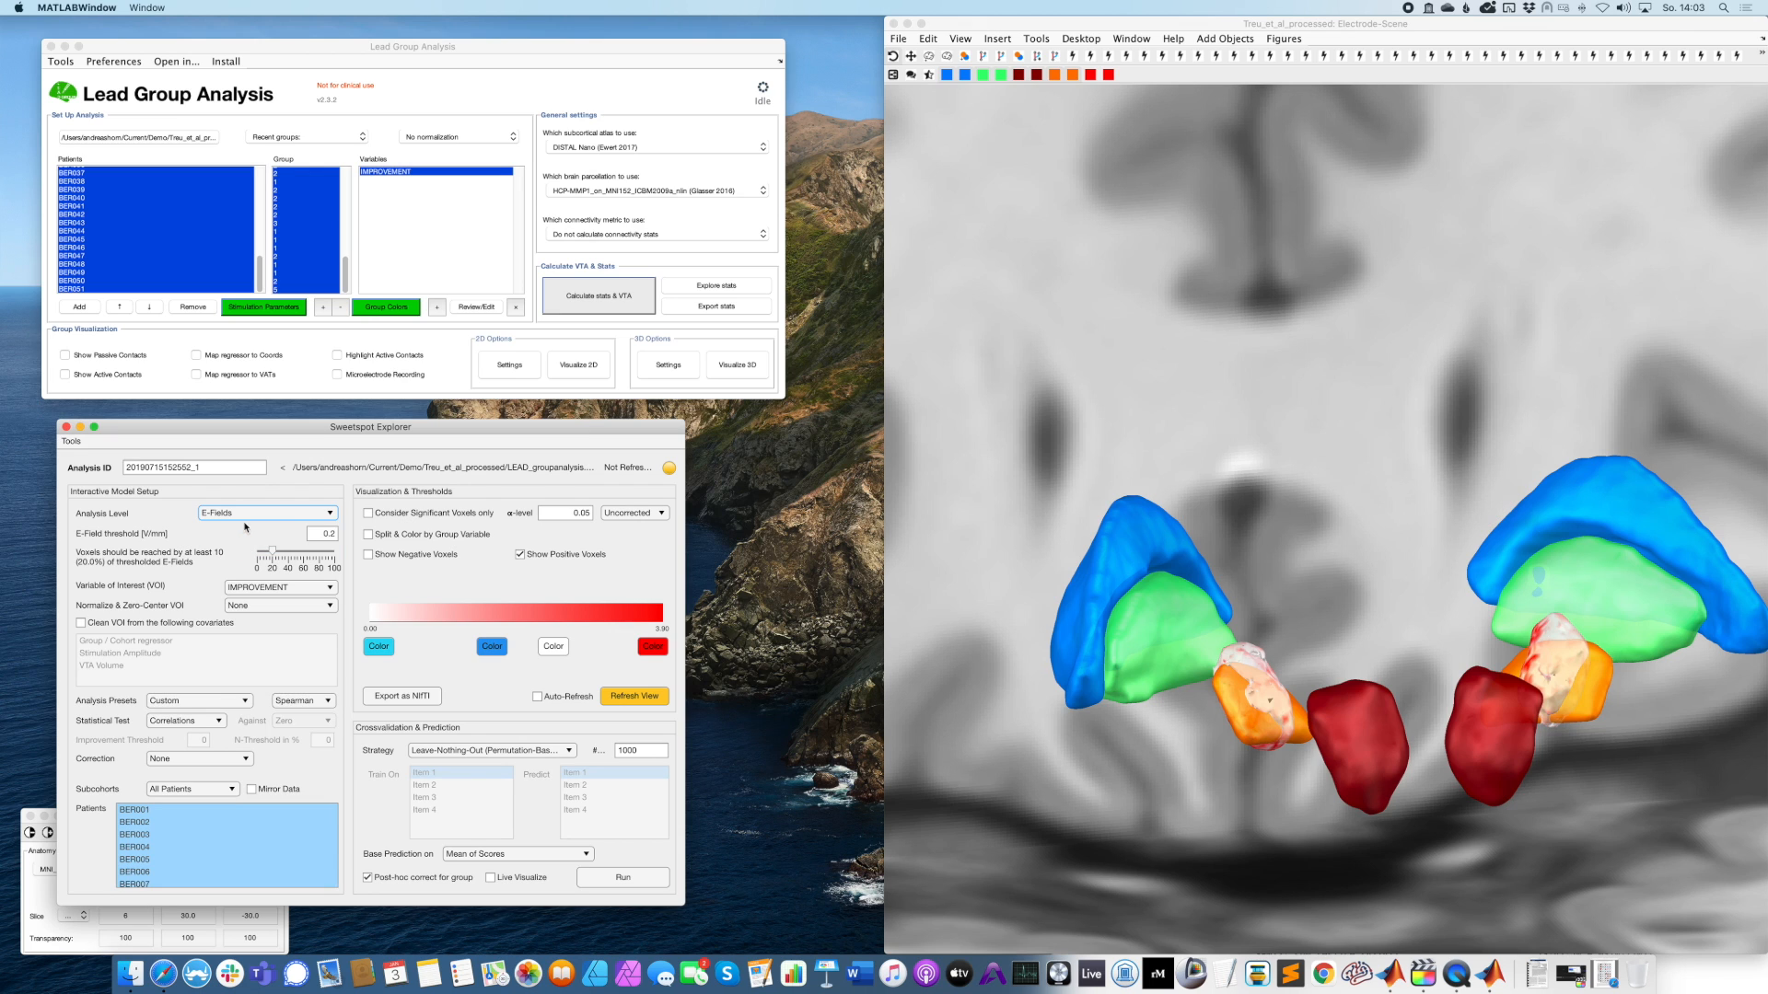
# Switch the analysis level to VTAs and check the E-Fields alternative.
pyautogui.click(225, 516)
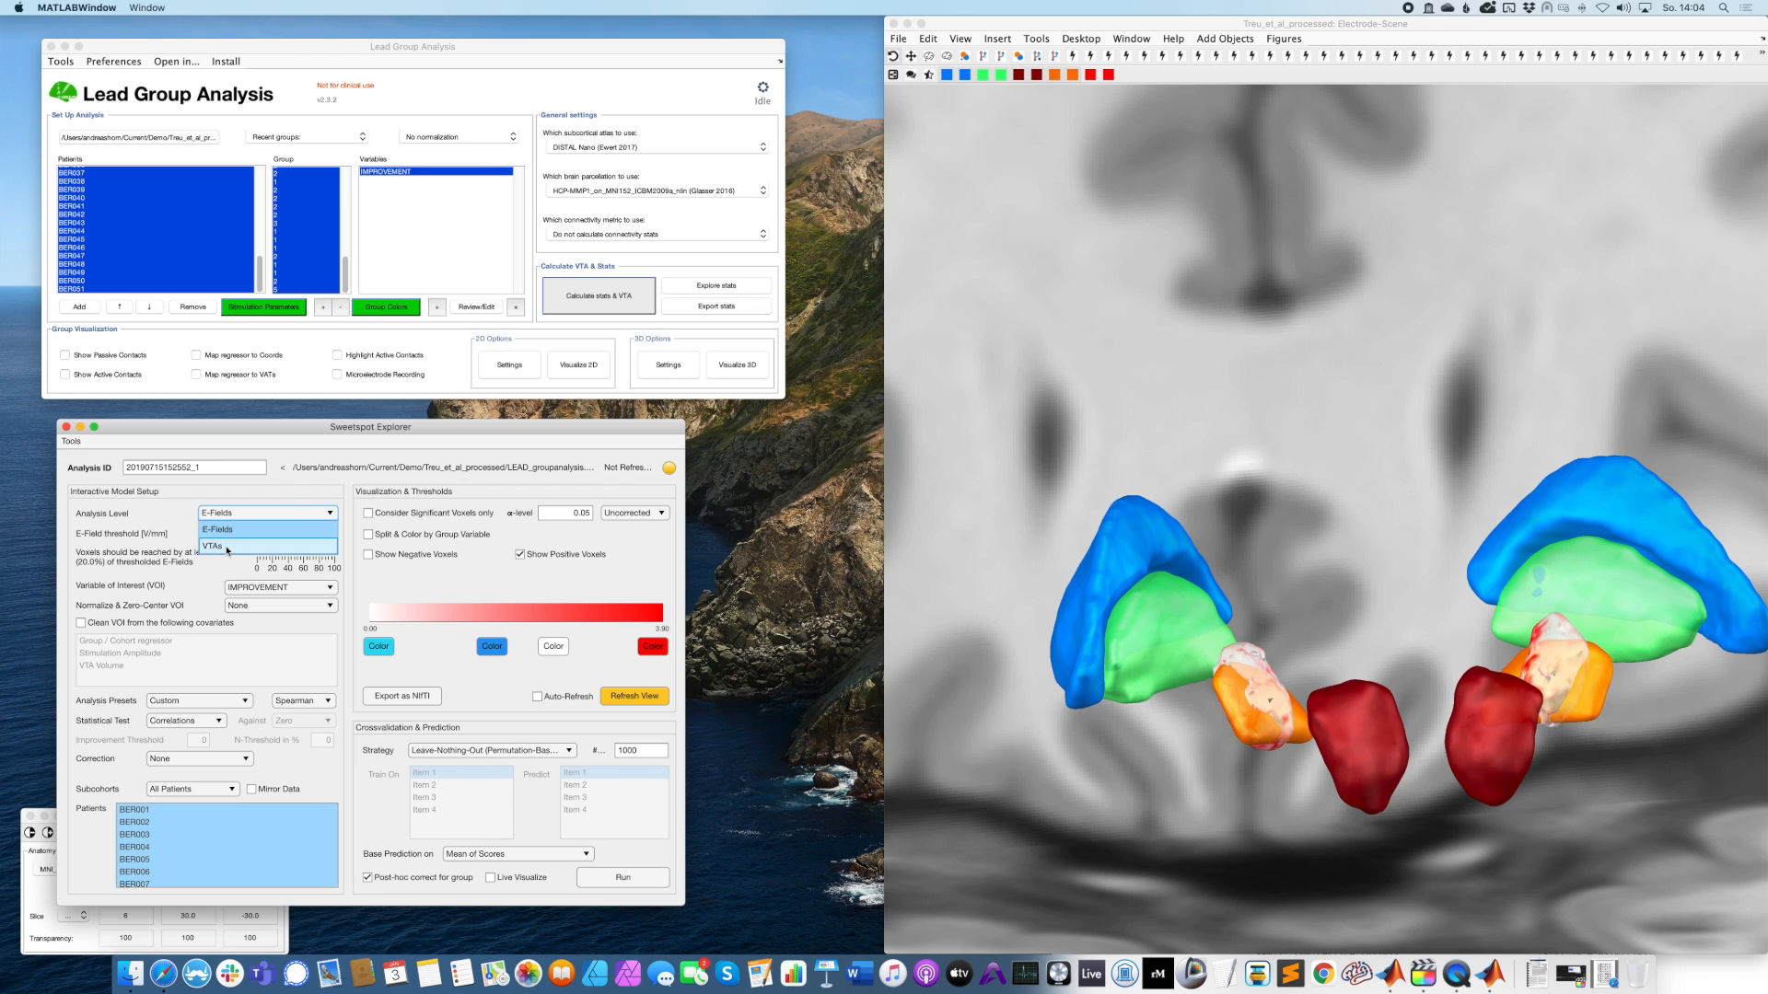
pyautogui.click(223, 549)
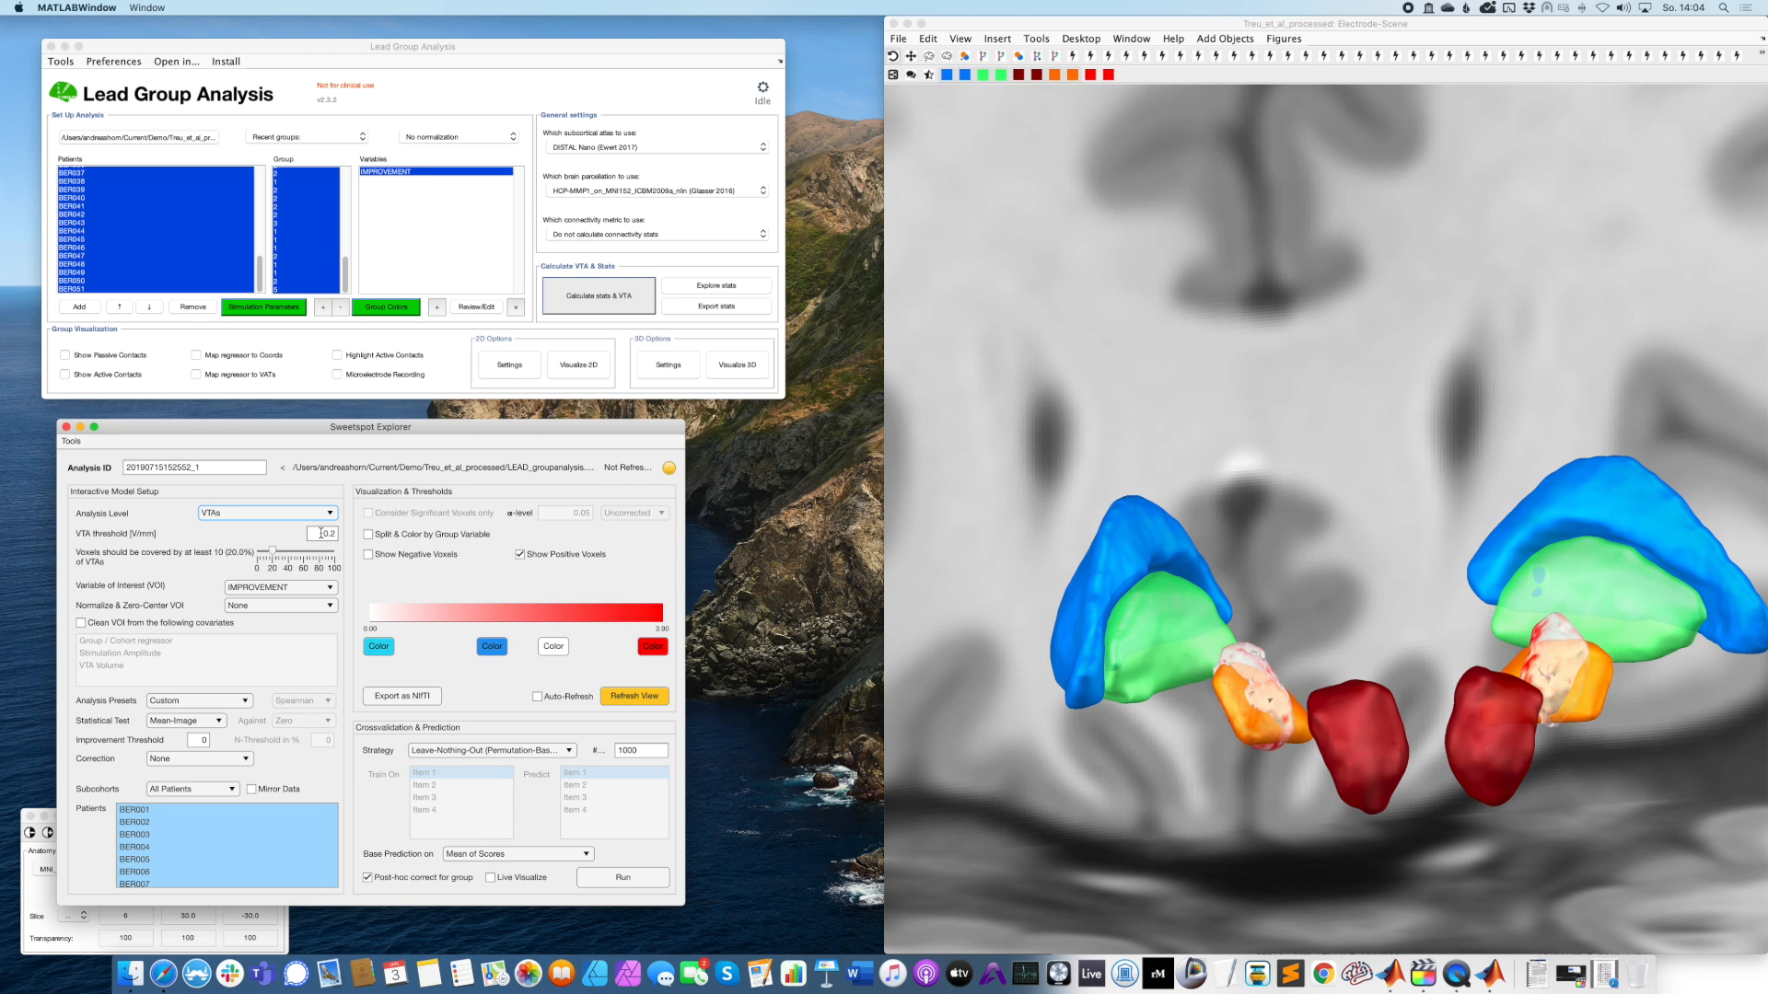
pyautogui.click(226, 517)
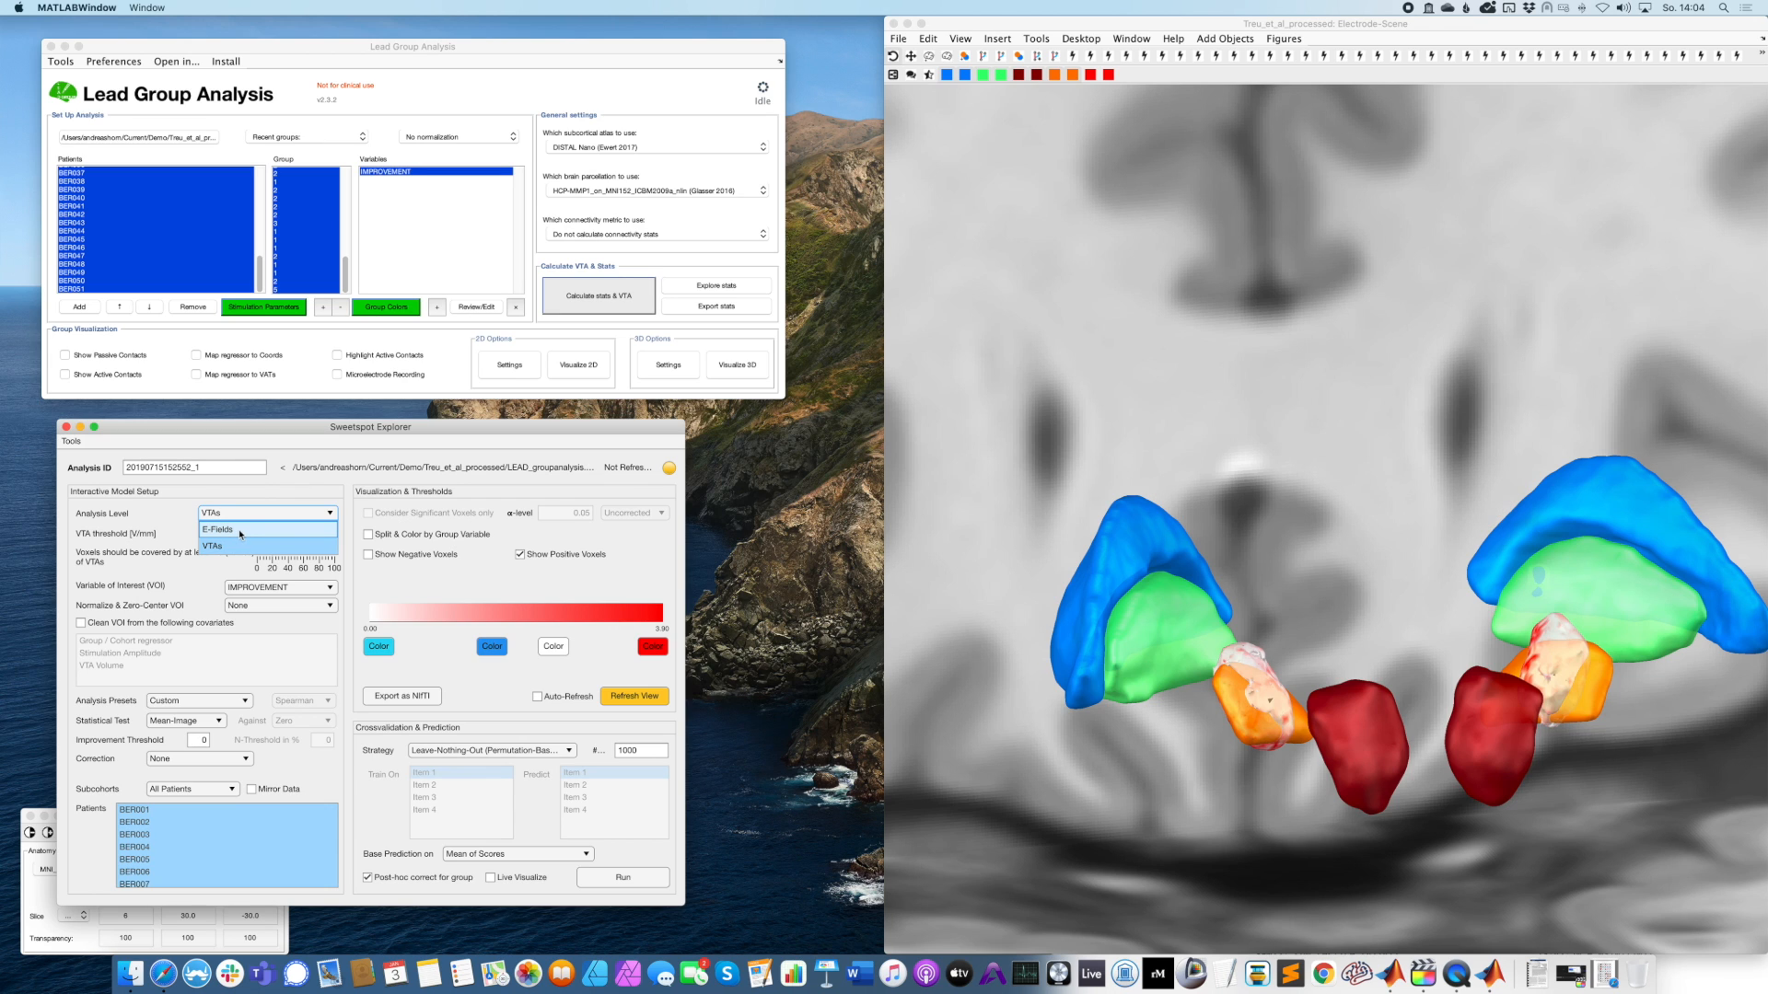
pyautogui.click(240, 531)
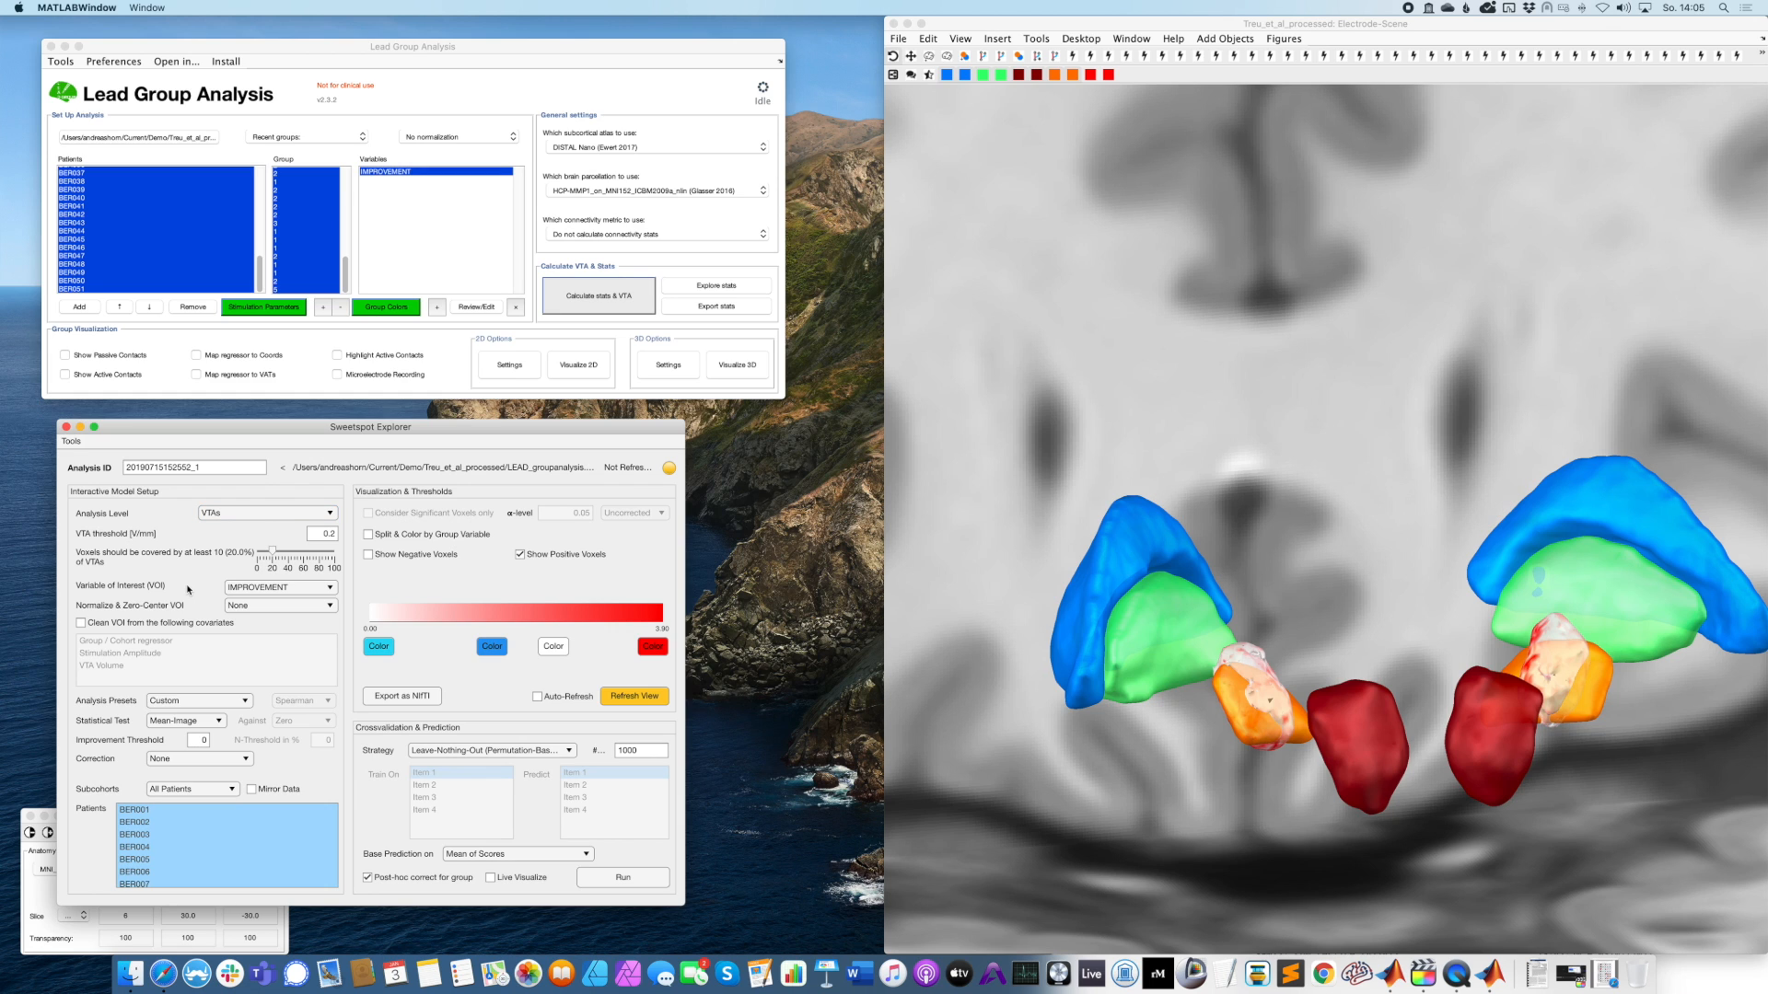
# Try the lowest and highest minimum voxel coverage for the VTAs, and return it to about 20%.
pyautogui.moveTo(273, 552)
pyautogui.mouseDown()
pyautogui.moveTo(291, 552)
pyautogui.moveTo(256, 555)
pyautogui.mouseUp()
pyautogui.moveTo(258, 555); pyautogui.dragTo(340, 559)
pyautogui.moveTo(335, 554); pyautogui.dragTo(274, 557)
# Set the analysis level to E-Fields and look at its threshold value and the available level options.
pyautogui.click(263, 512)
pyautogui.click(251, 531)
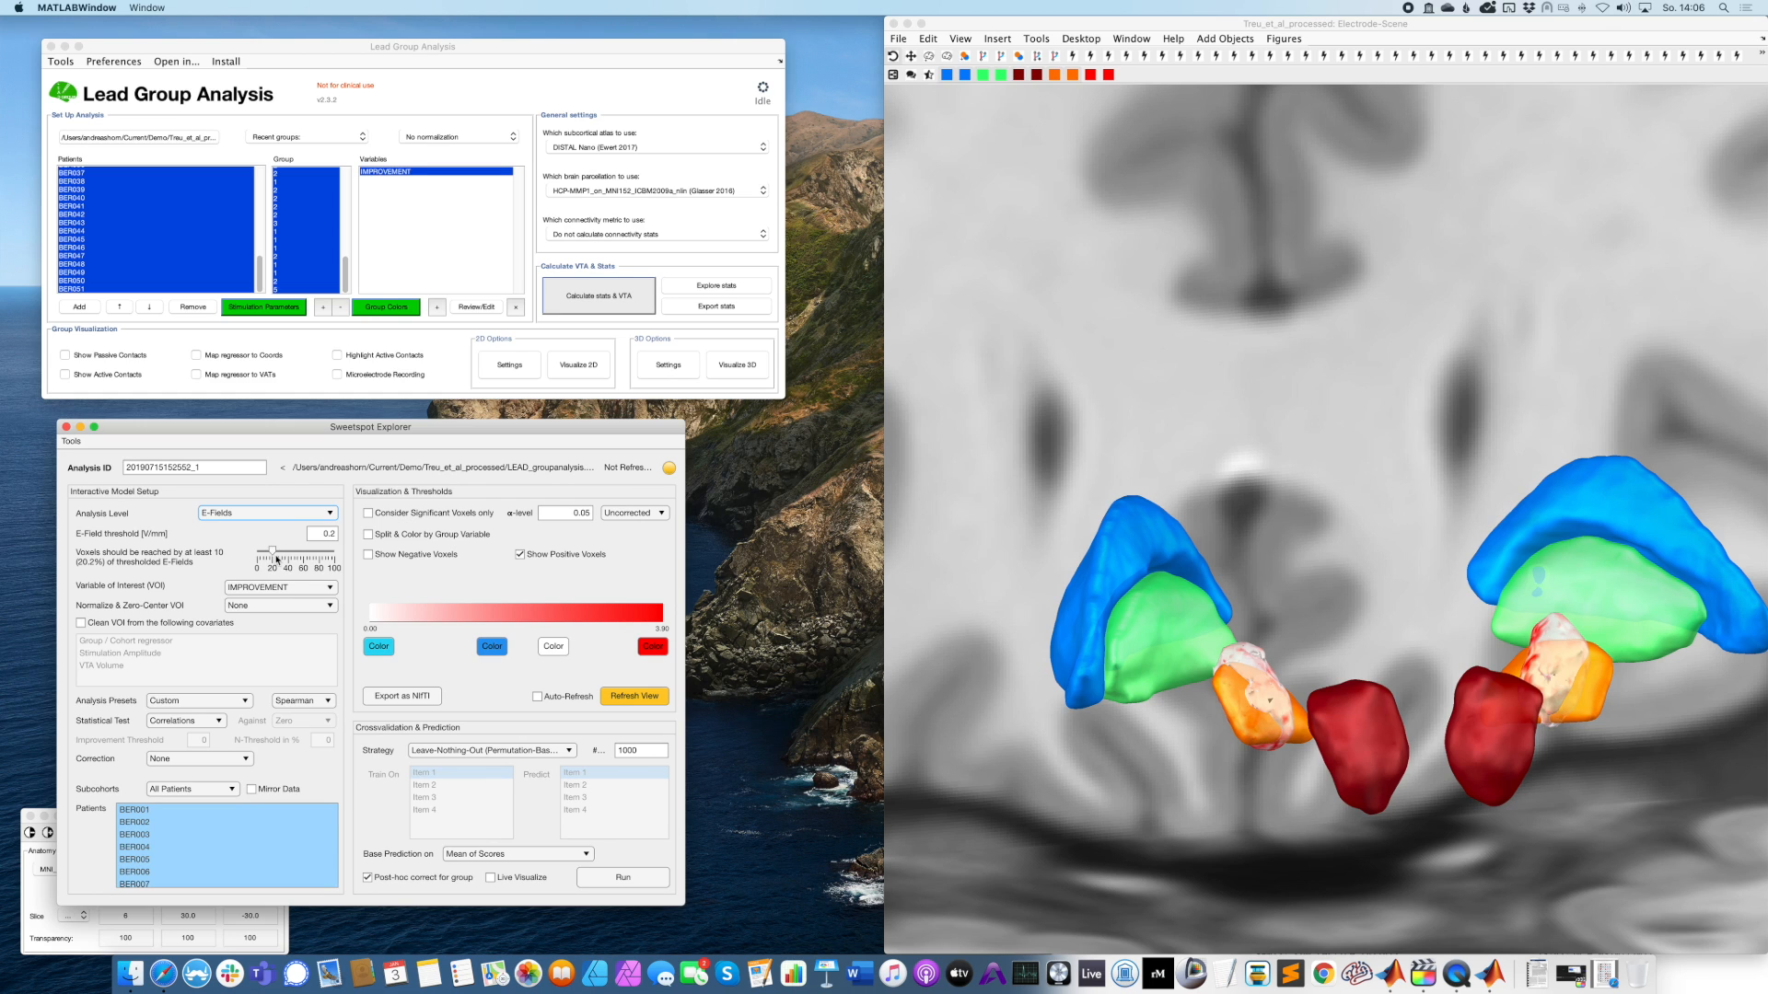
pyautogui.doubleClick(321, 533)
pyautogui.click(265, 513)
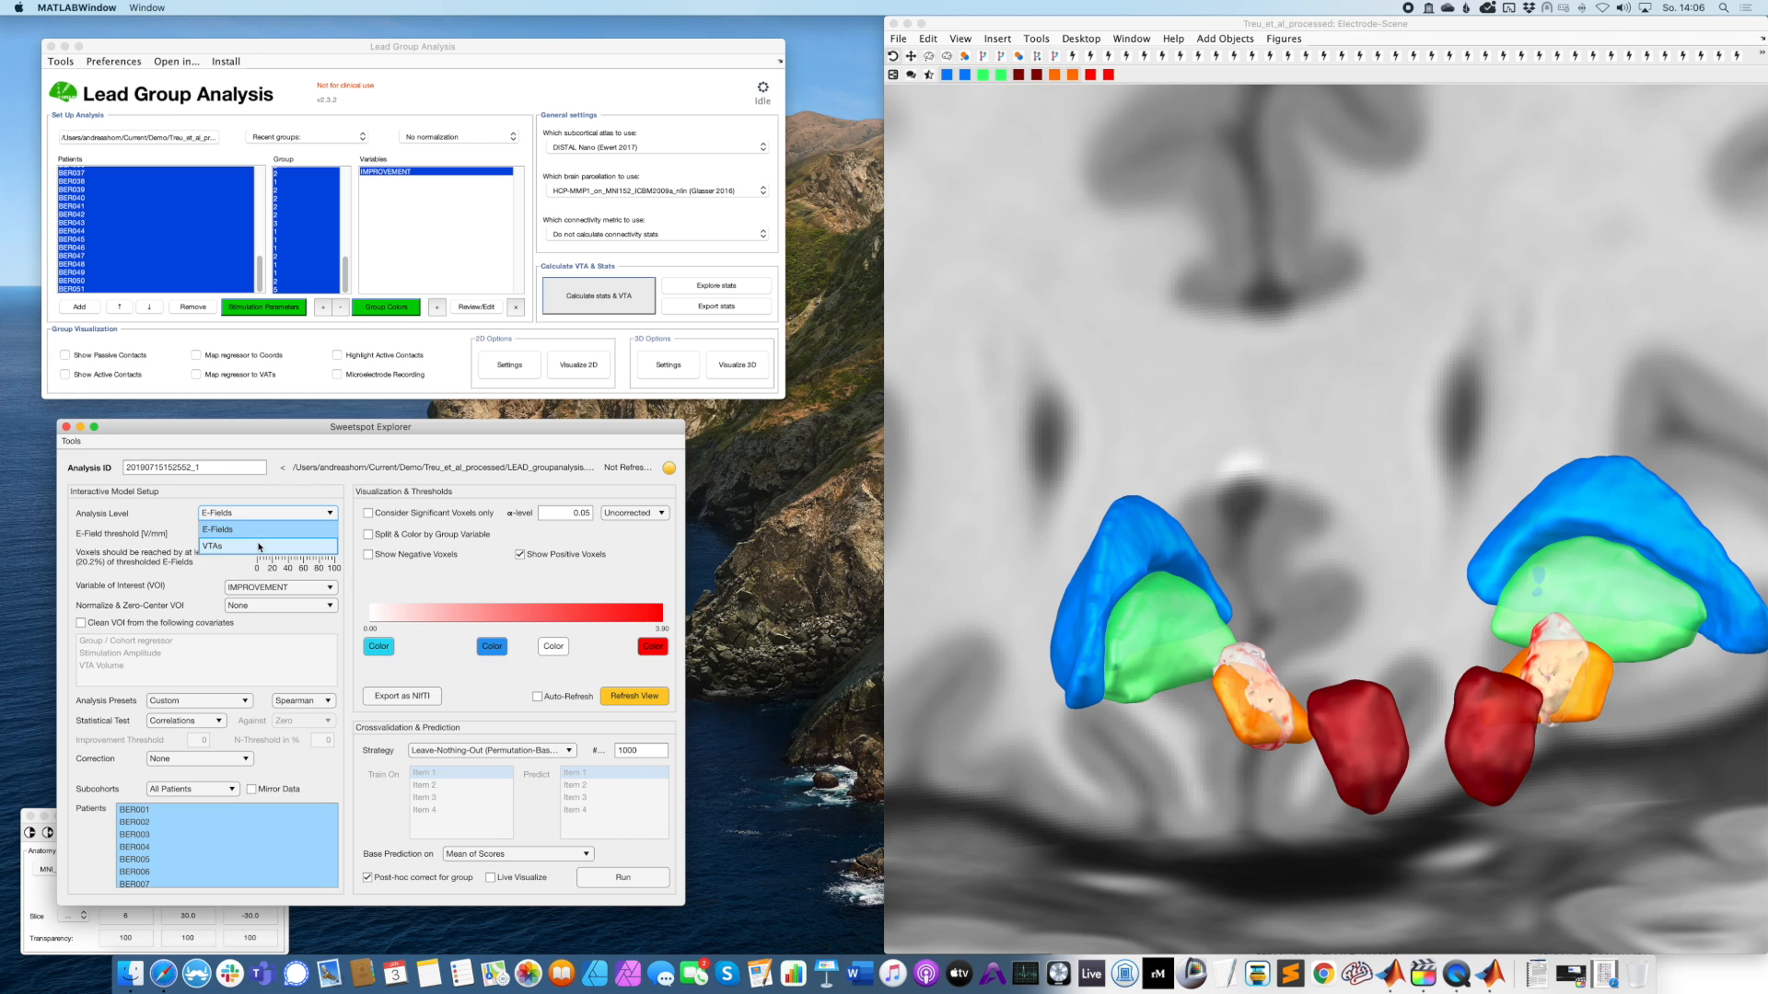
pyautogui.click(186, 526)
# Try a minimum voxel coverage of 0%, return it to about 20%, and set the analysis level to VTAs.
pyautogui.moveTo(264, 552)
pyautogui.mouseDown()
pyautogui.moveTo(342, 554)
pyautogui.moveTo(230, 552)
pyautogui.mouseUp()
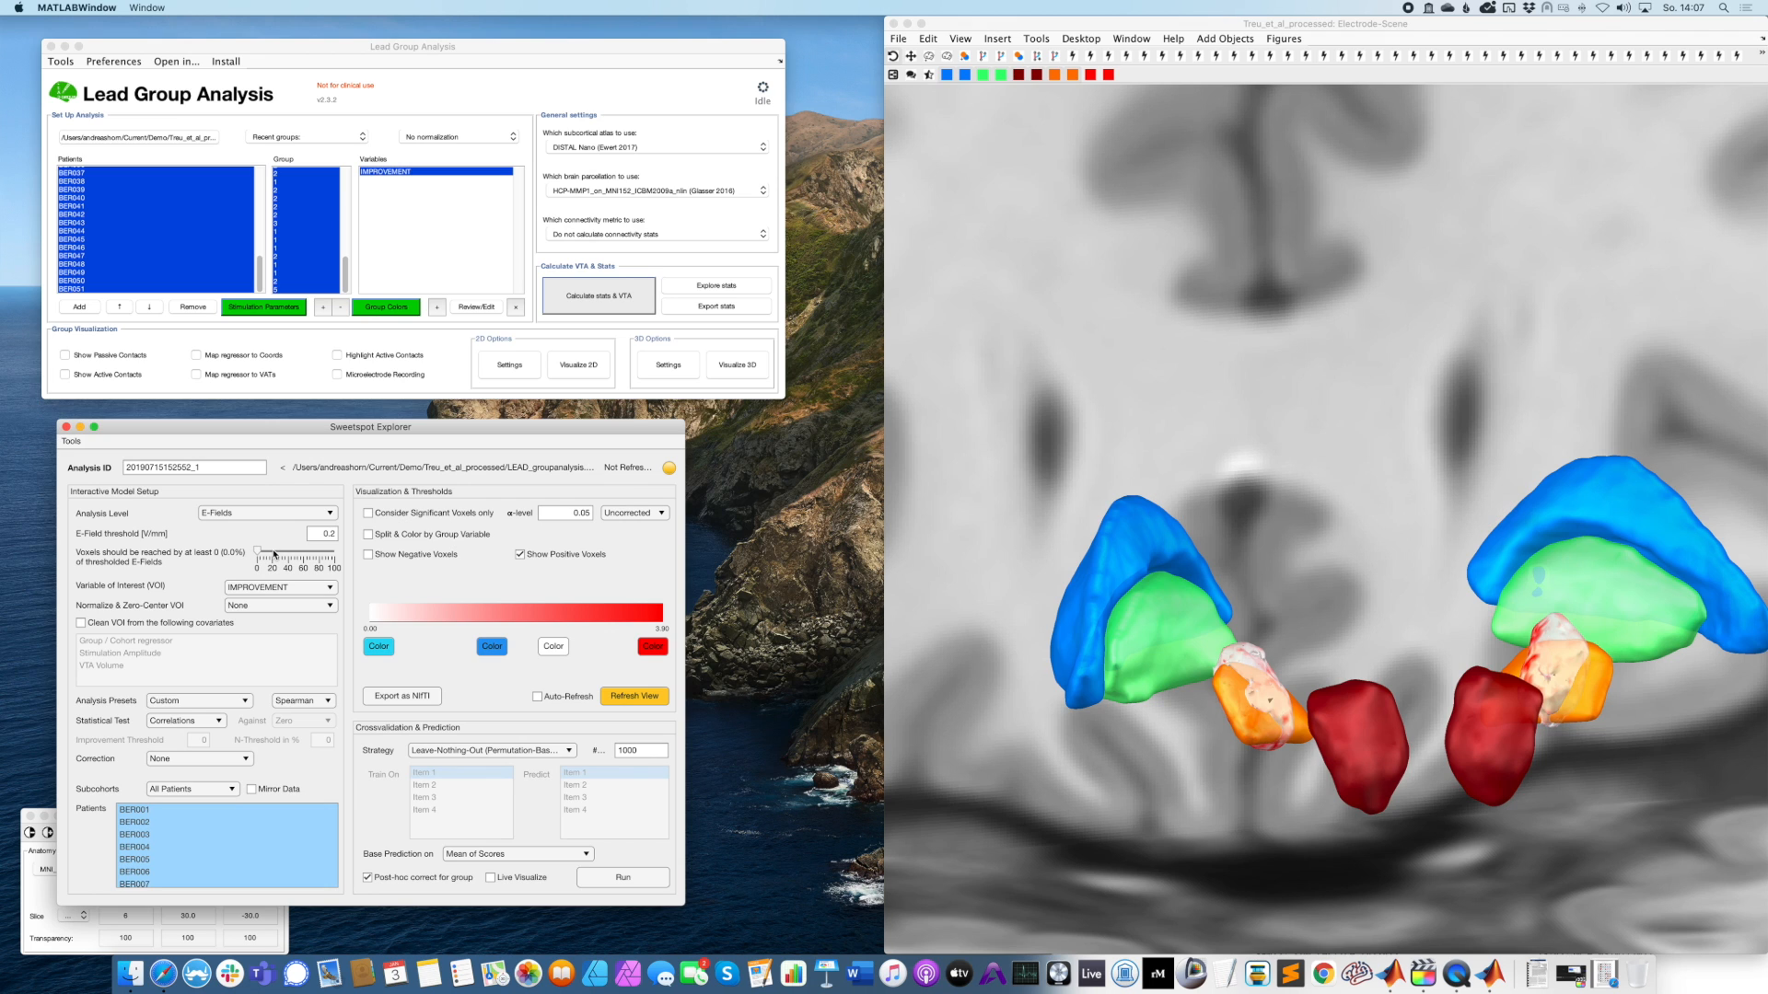
pyautogui.moveTo(259, 552); pyautogui.dragTo(276, 553)
pyautogui.moveTo(273, 552); pyautogui.dragTo(275, 553)
pyautogui.click(267, 513)
pyautogui.click(221, 527)
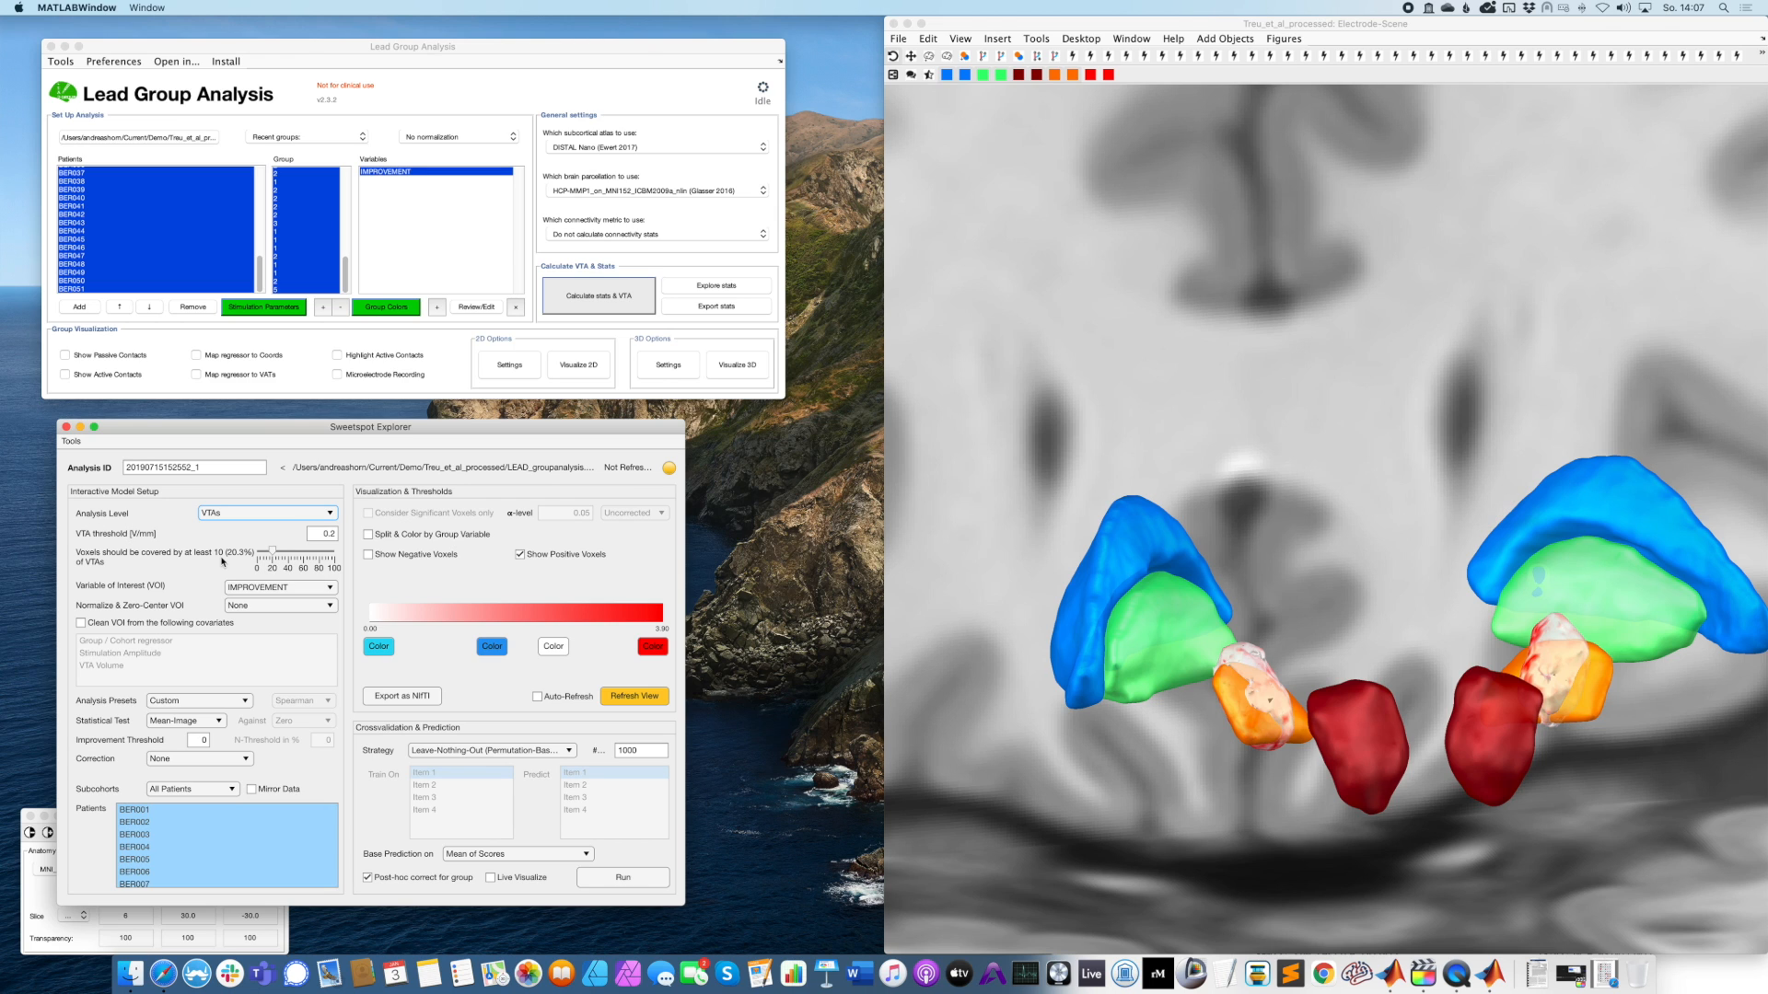
# Look through the choices for the variable of interest, its normalization and the Sweetspot Explorer's tools.
pyautogui.click(260, 588)
pyautogui.click(271, 605)
pyautogui.click(70, 441)
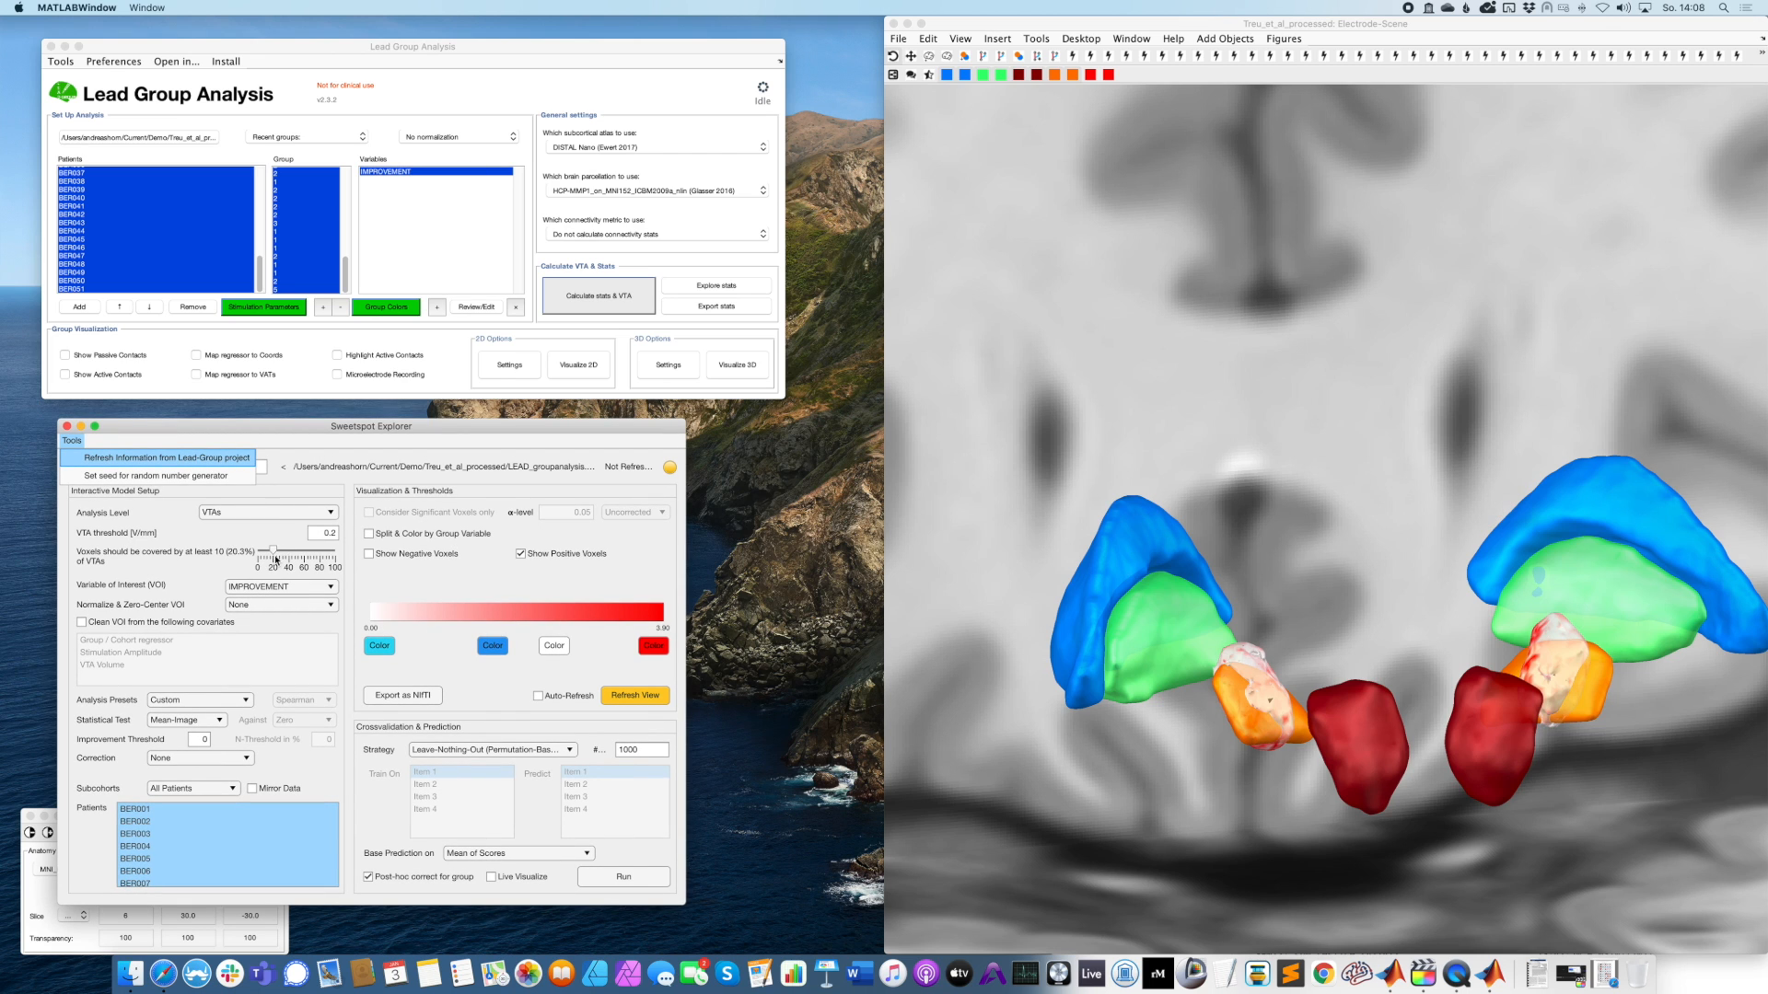
# Set the sweetspot model's analysis ID to My_analysis.
pyautogui.click(293, 464)
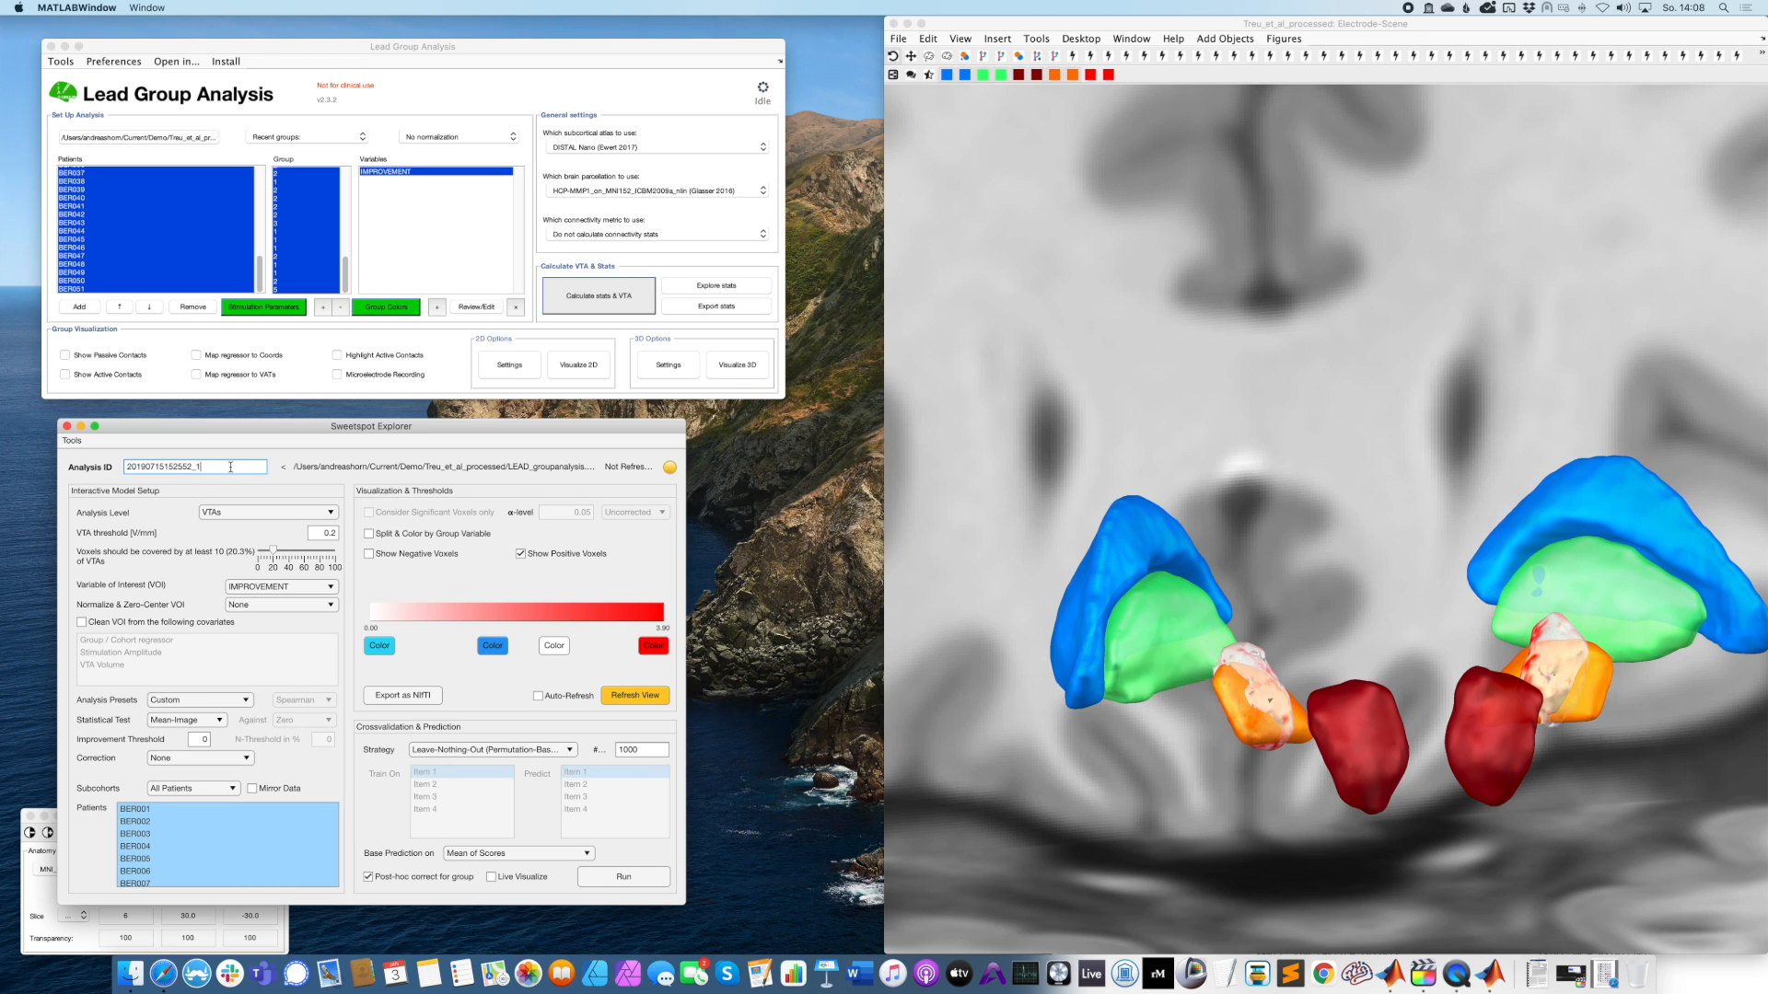
pyautogui.doubleClick(177, 466)
pyautogui.write('My_analysis')
# In Finder, open the sweetspots folder inside Treu_et_al_processed and enlarge the window to show its contents.
pyautogui.click(130, 973)
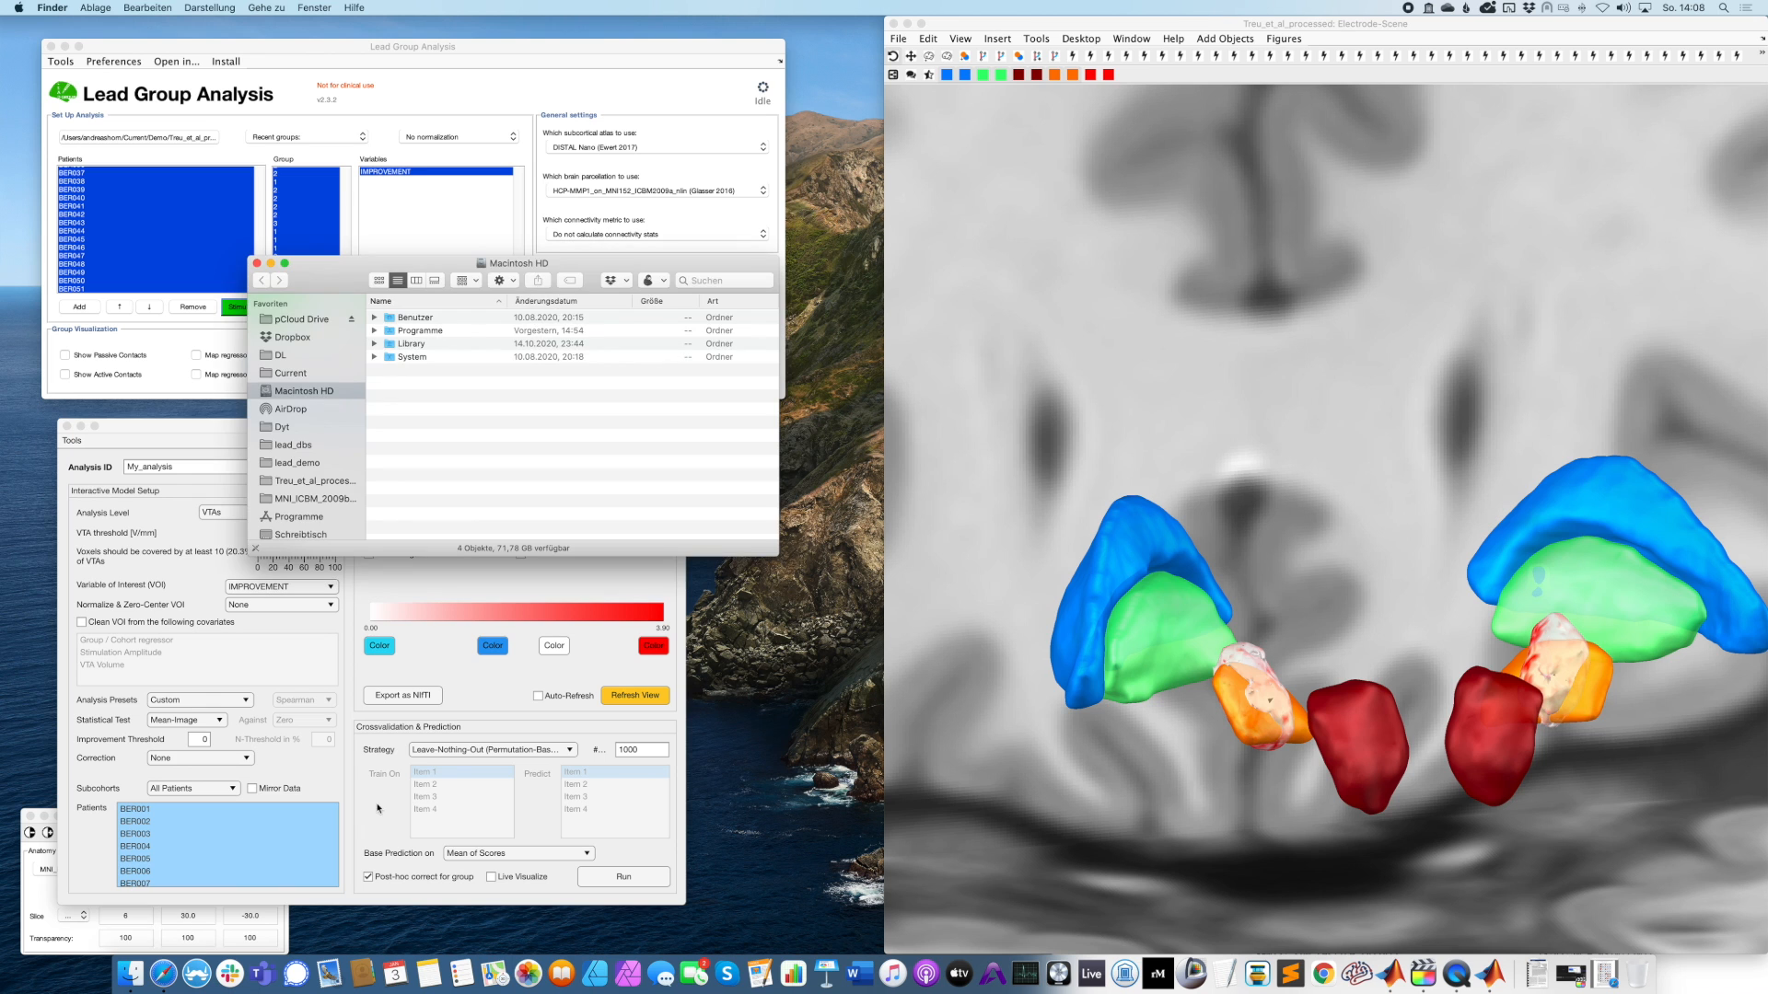
pyautogui.click(297, 480)
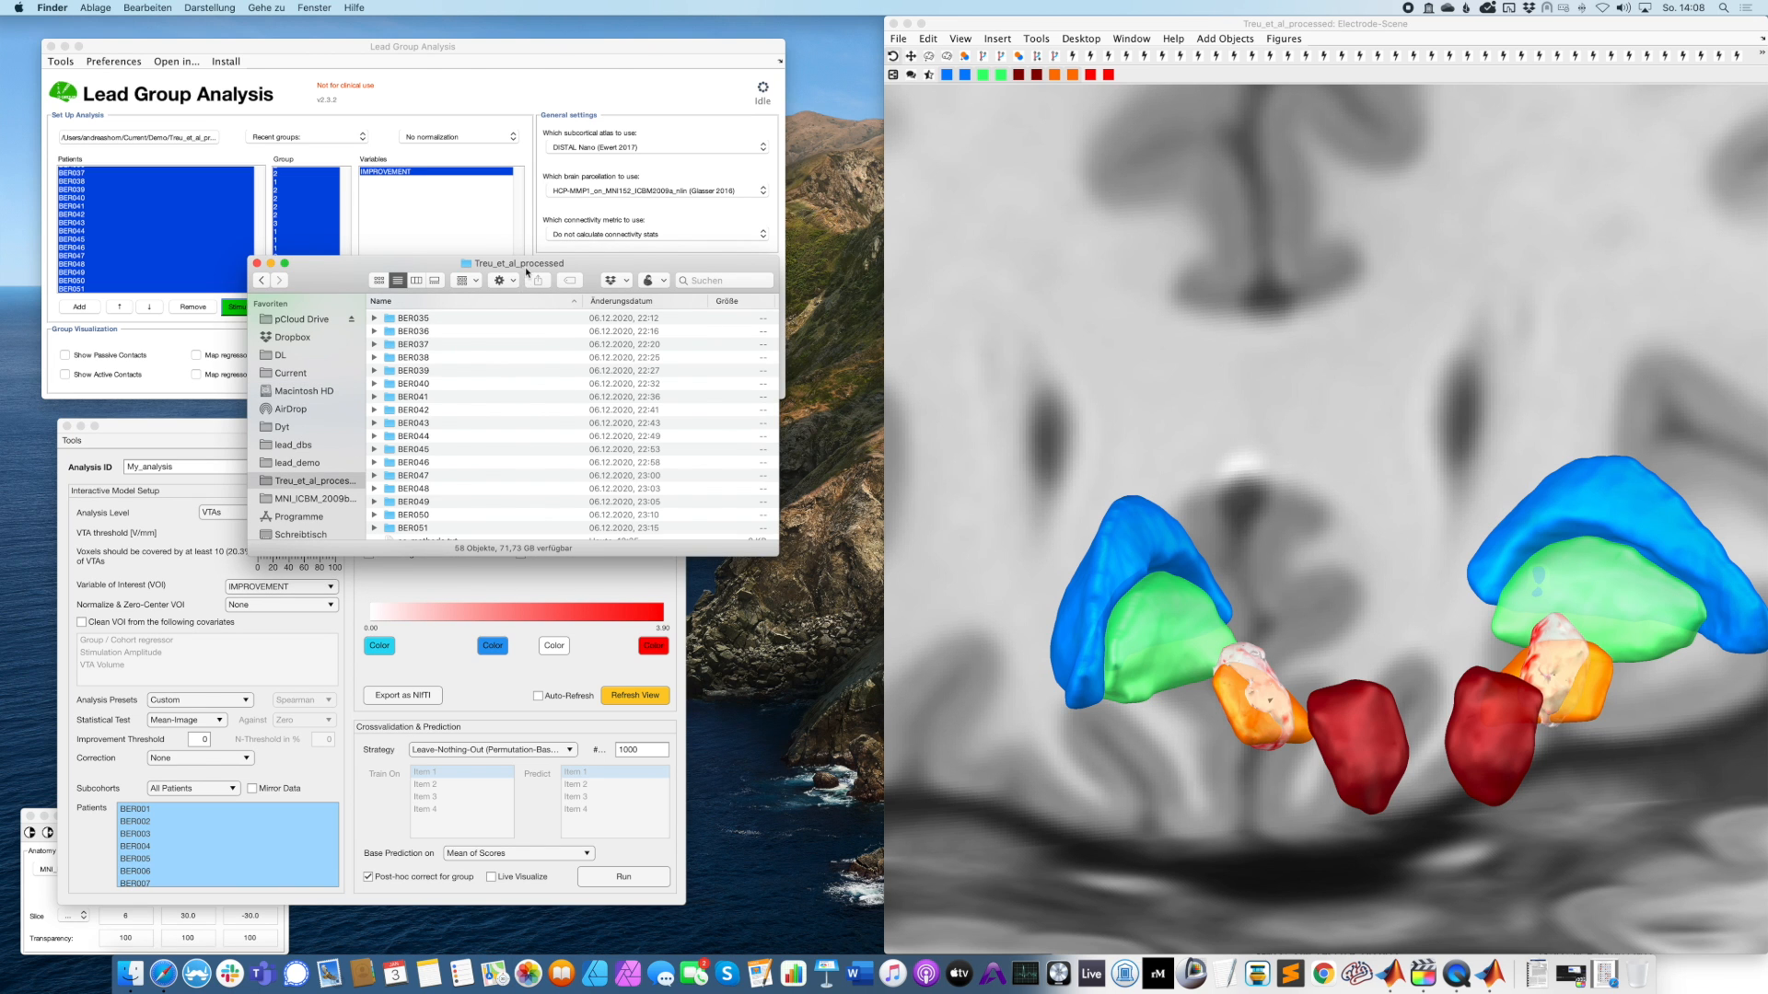
pyautogui.keyDown('super'); pyautogui.click(558, 264); pyautogui.keyUp('super')
pyautogui.click(604, 261)
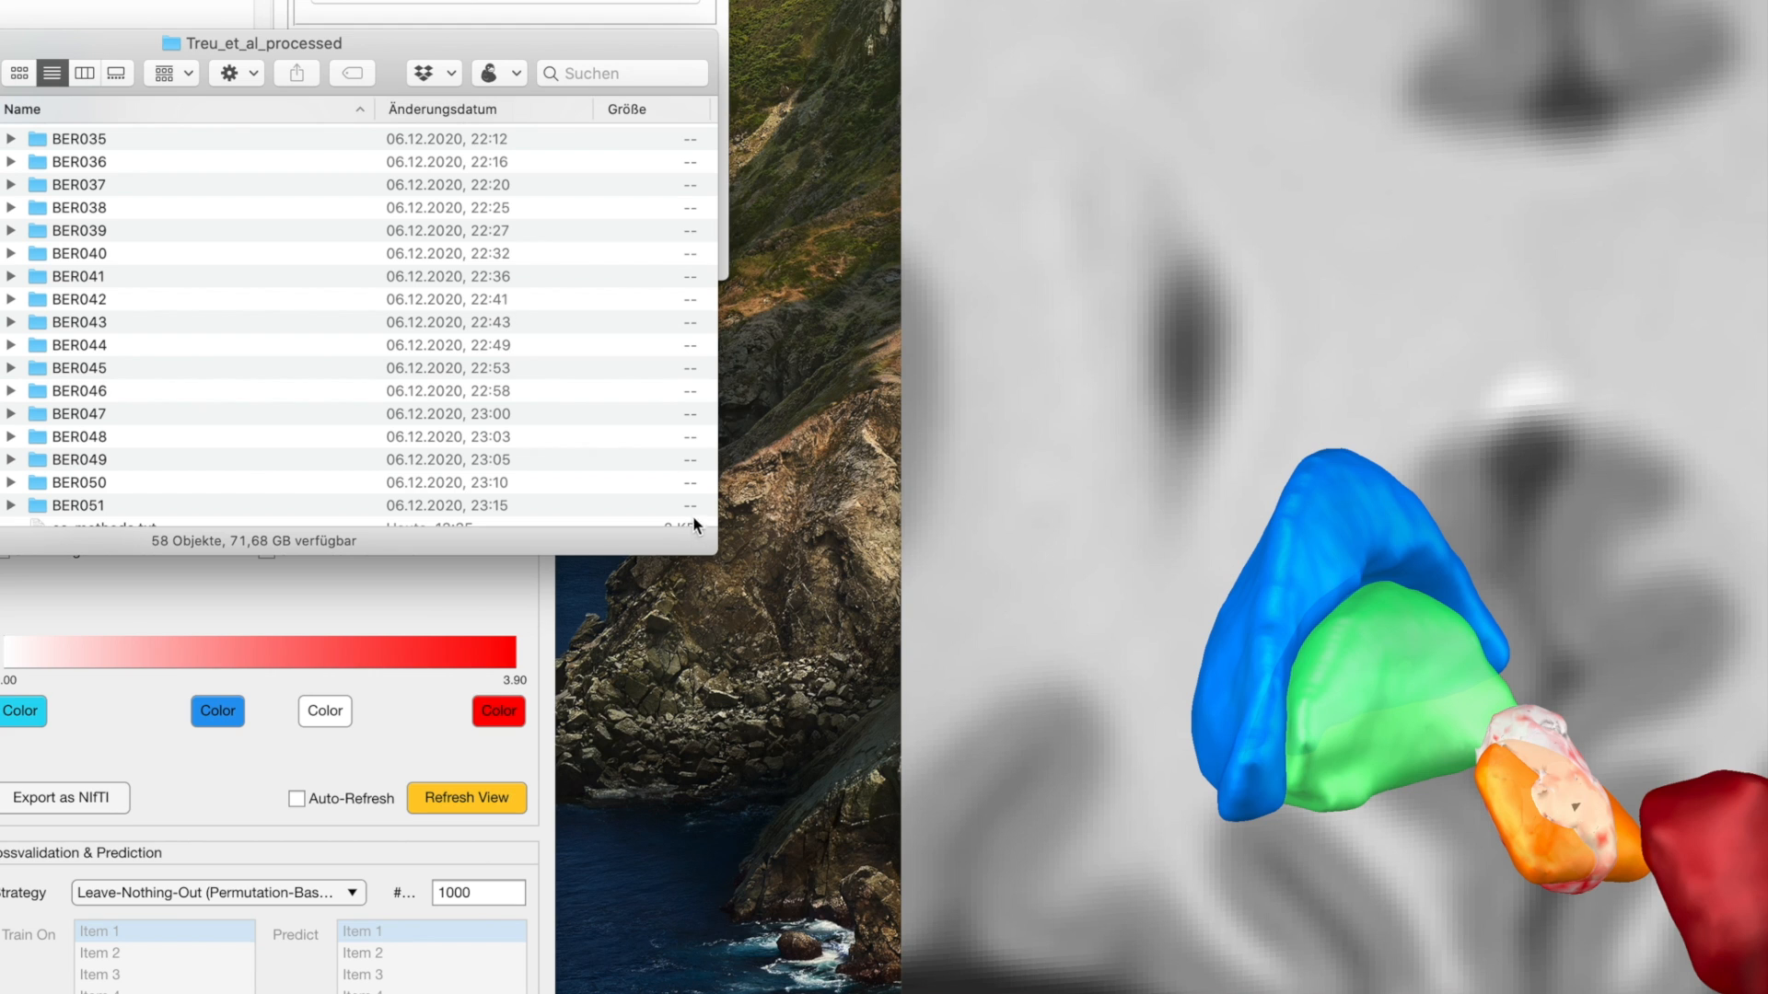
pyautogui.moveTo(716, 554); pyautogui.dragTo(948, 990)
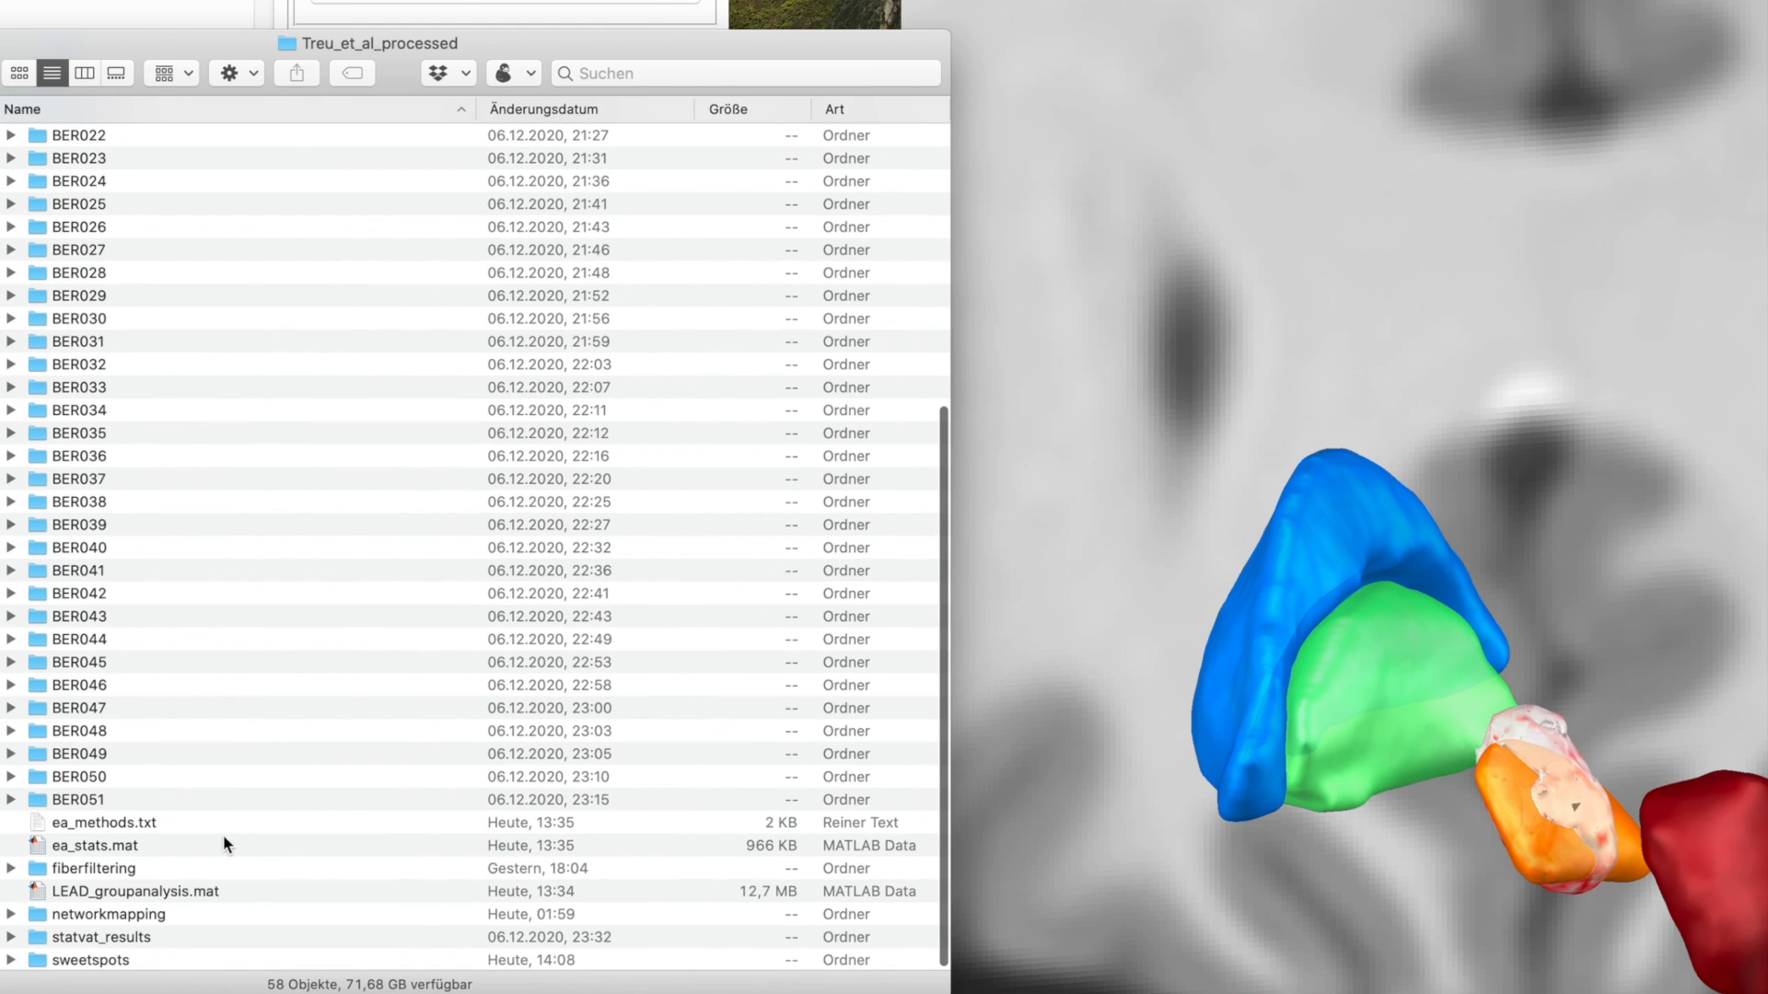
pyautogui.doubleClick(133, 959)
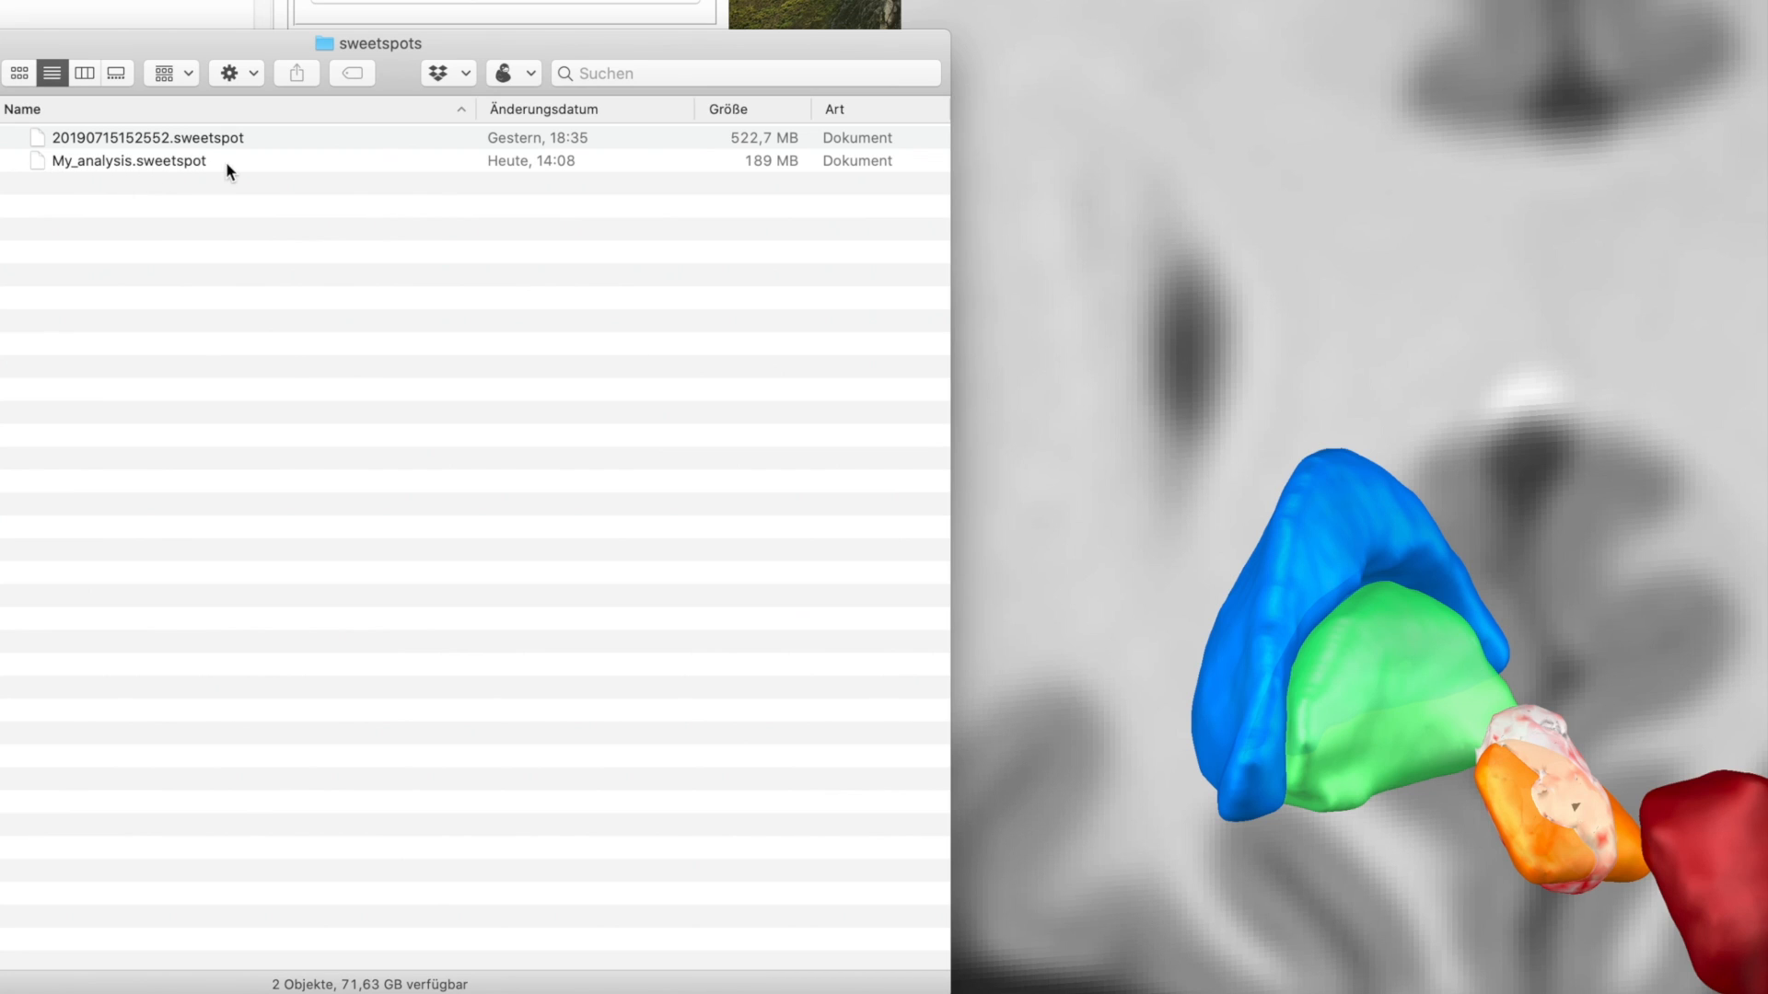
# Try to load My_analysis.sweetspot from Finder into the electrode scene, select the file, and hide Finder.
pyautogui.moveTo(224, 55); pyautogui.dragTo(514, 40)
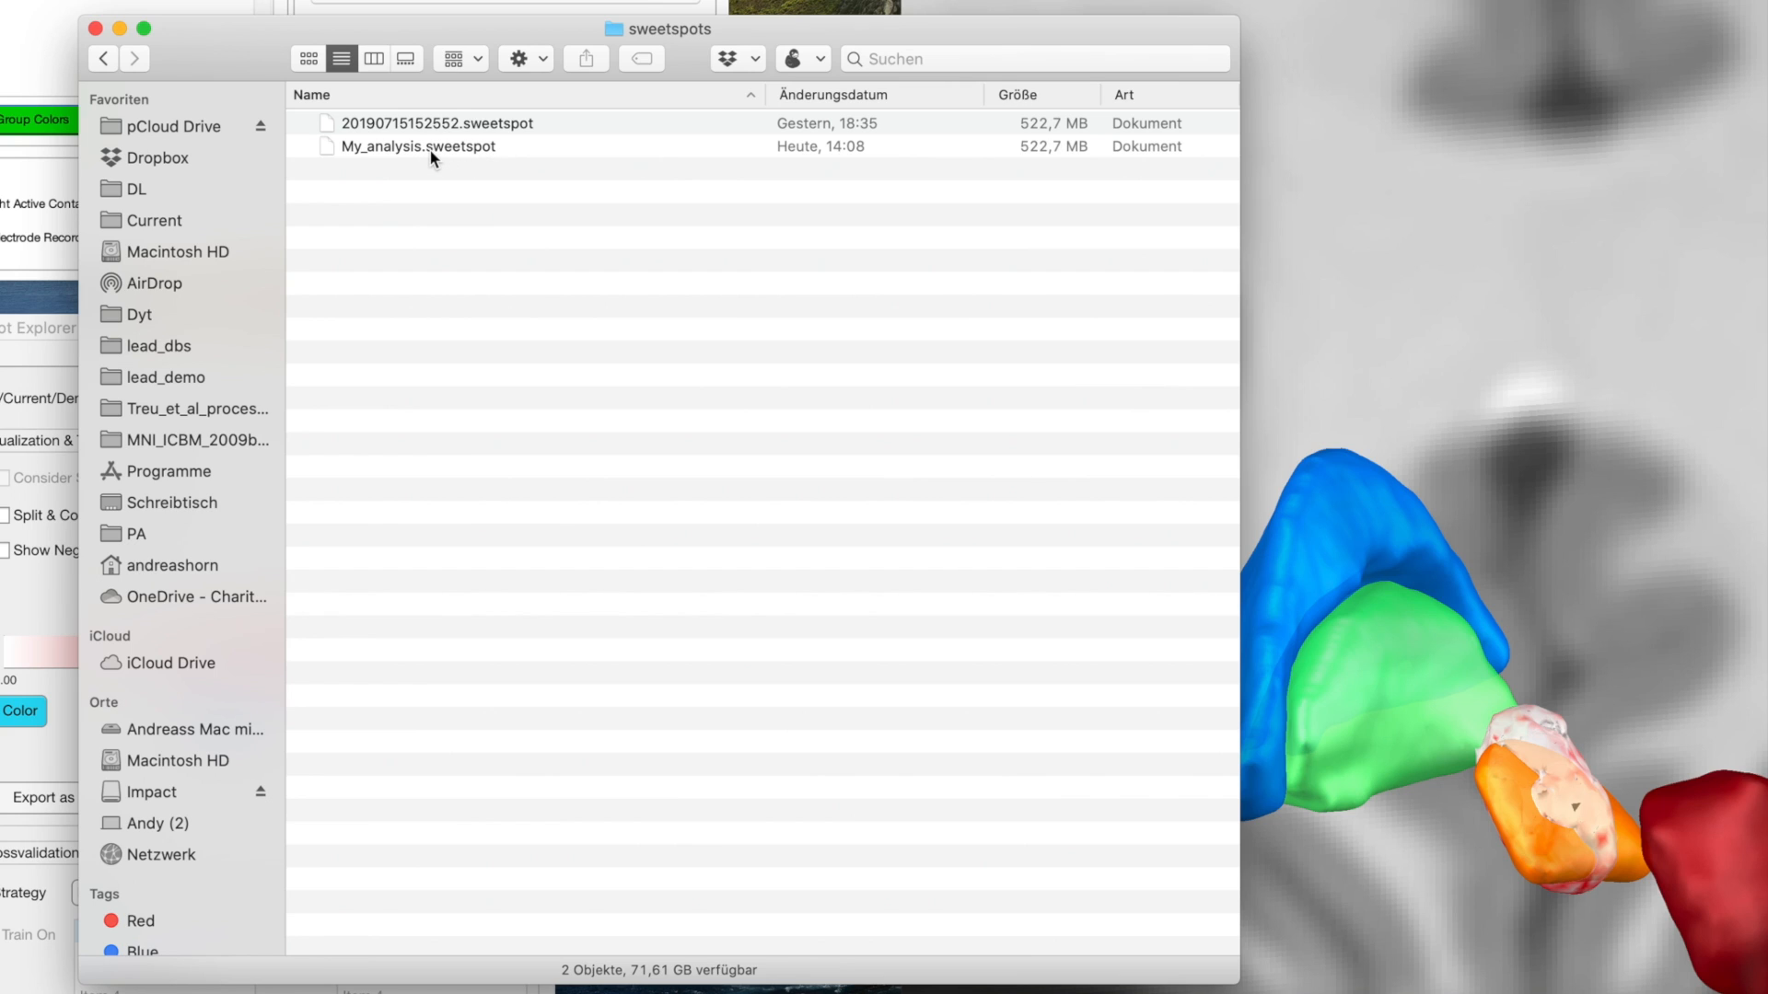
pyautogui.moveTo(324, 145); pyautogui.dragTo(1372, 451)
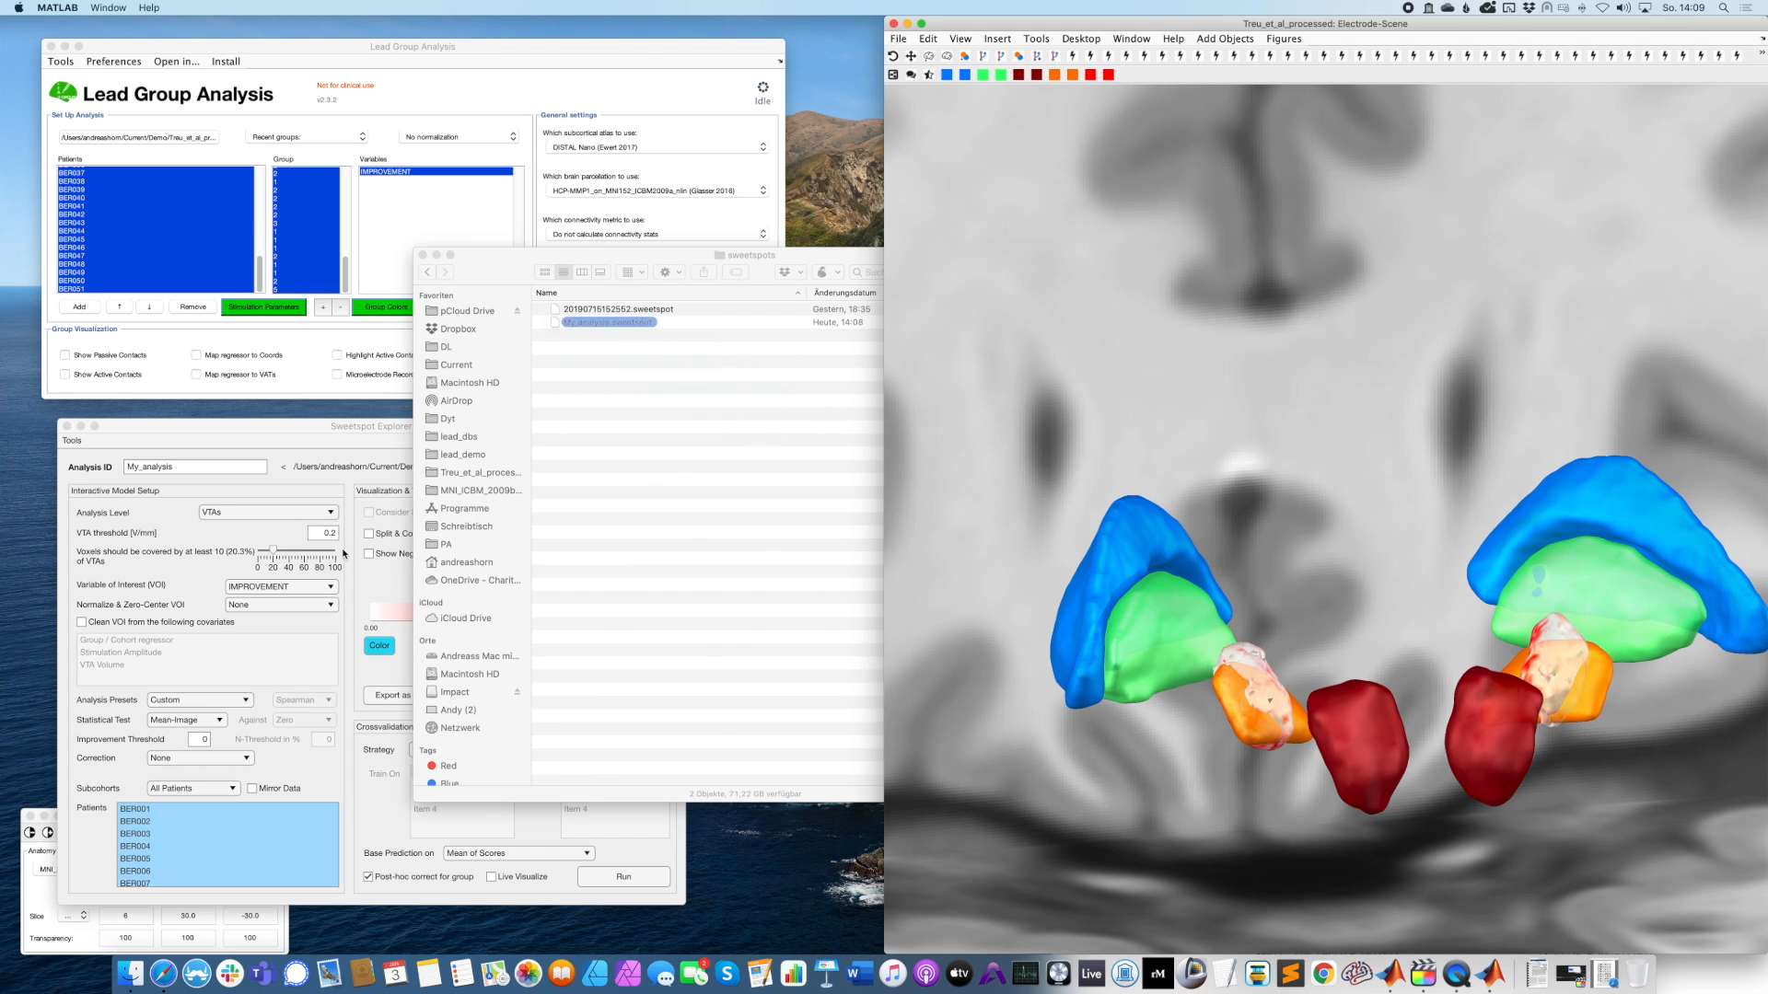
pyautogui.click(325, 473)
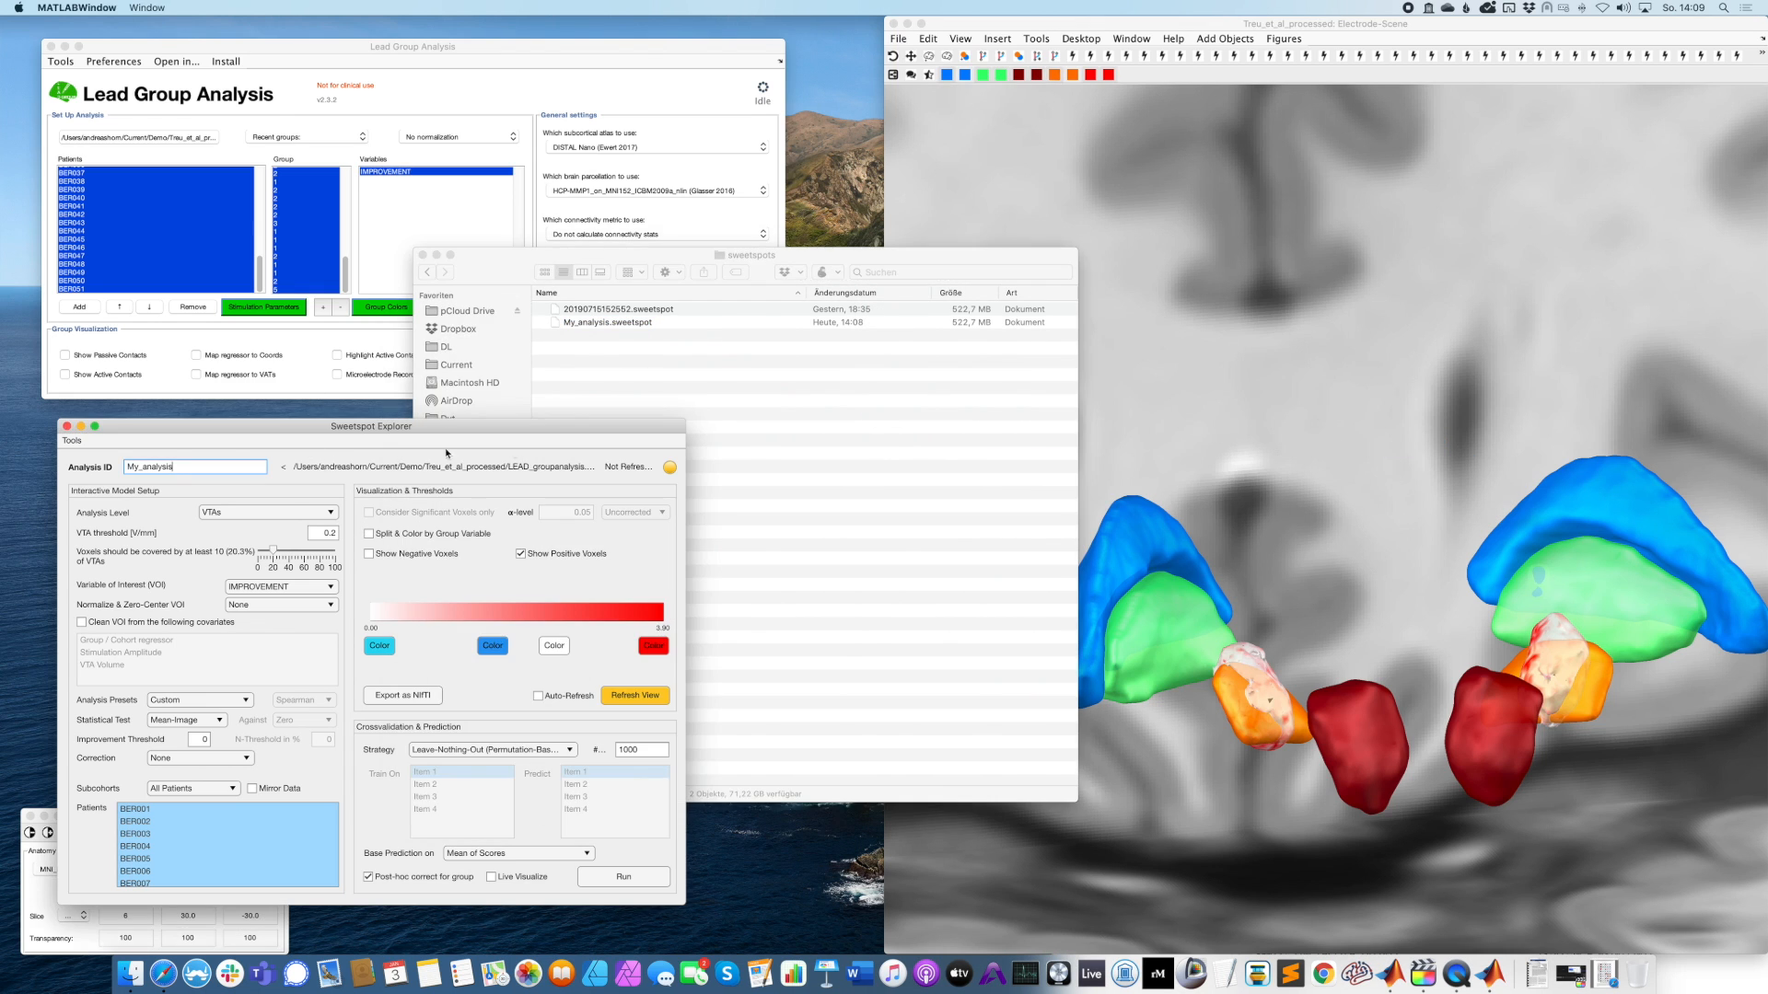
pyautogui.click(681, 323)
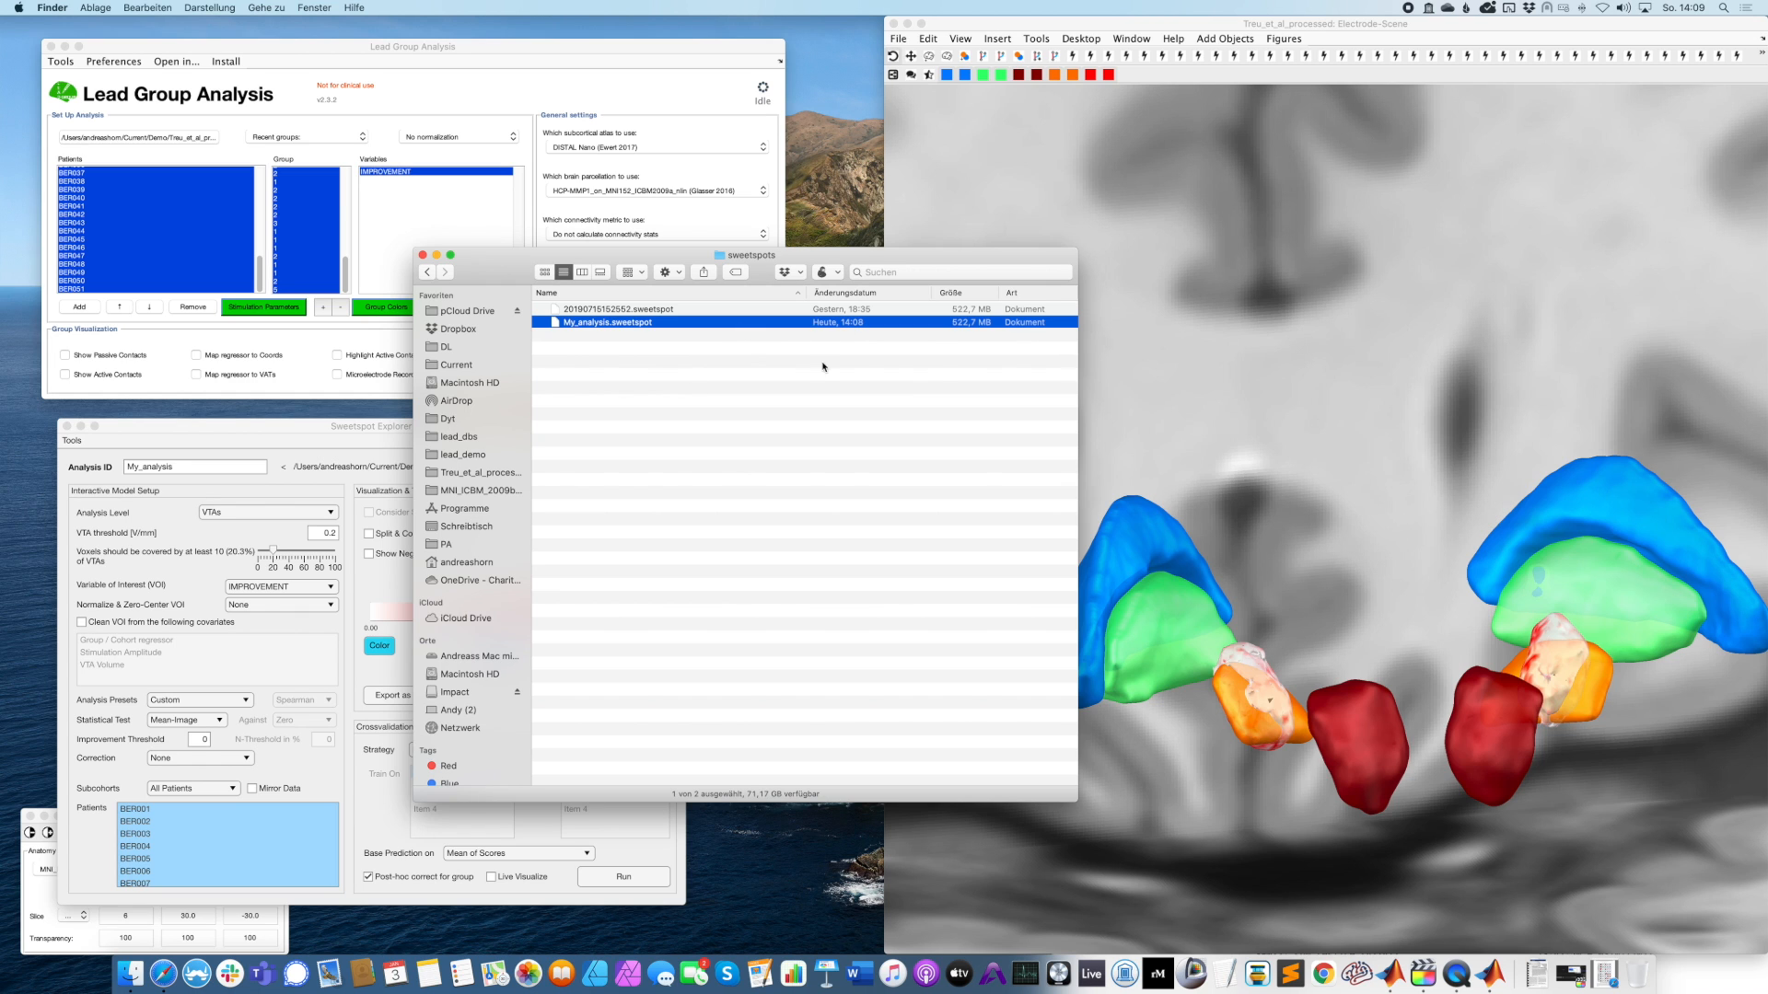
pyautogui.press('super+h')
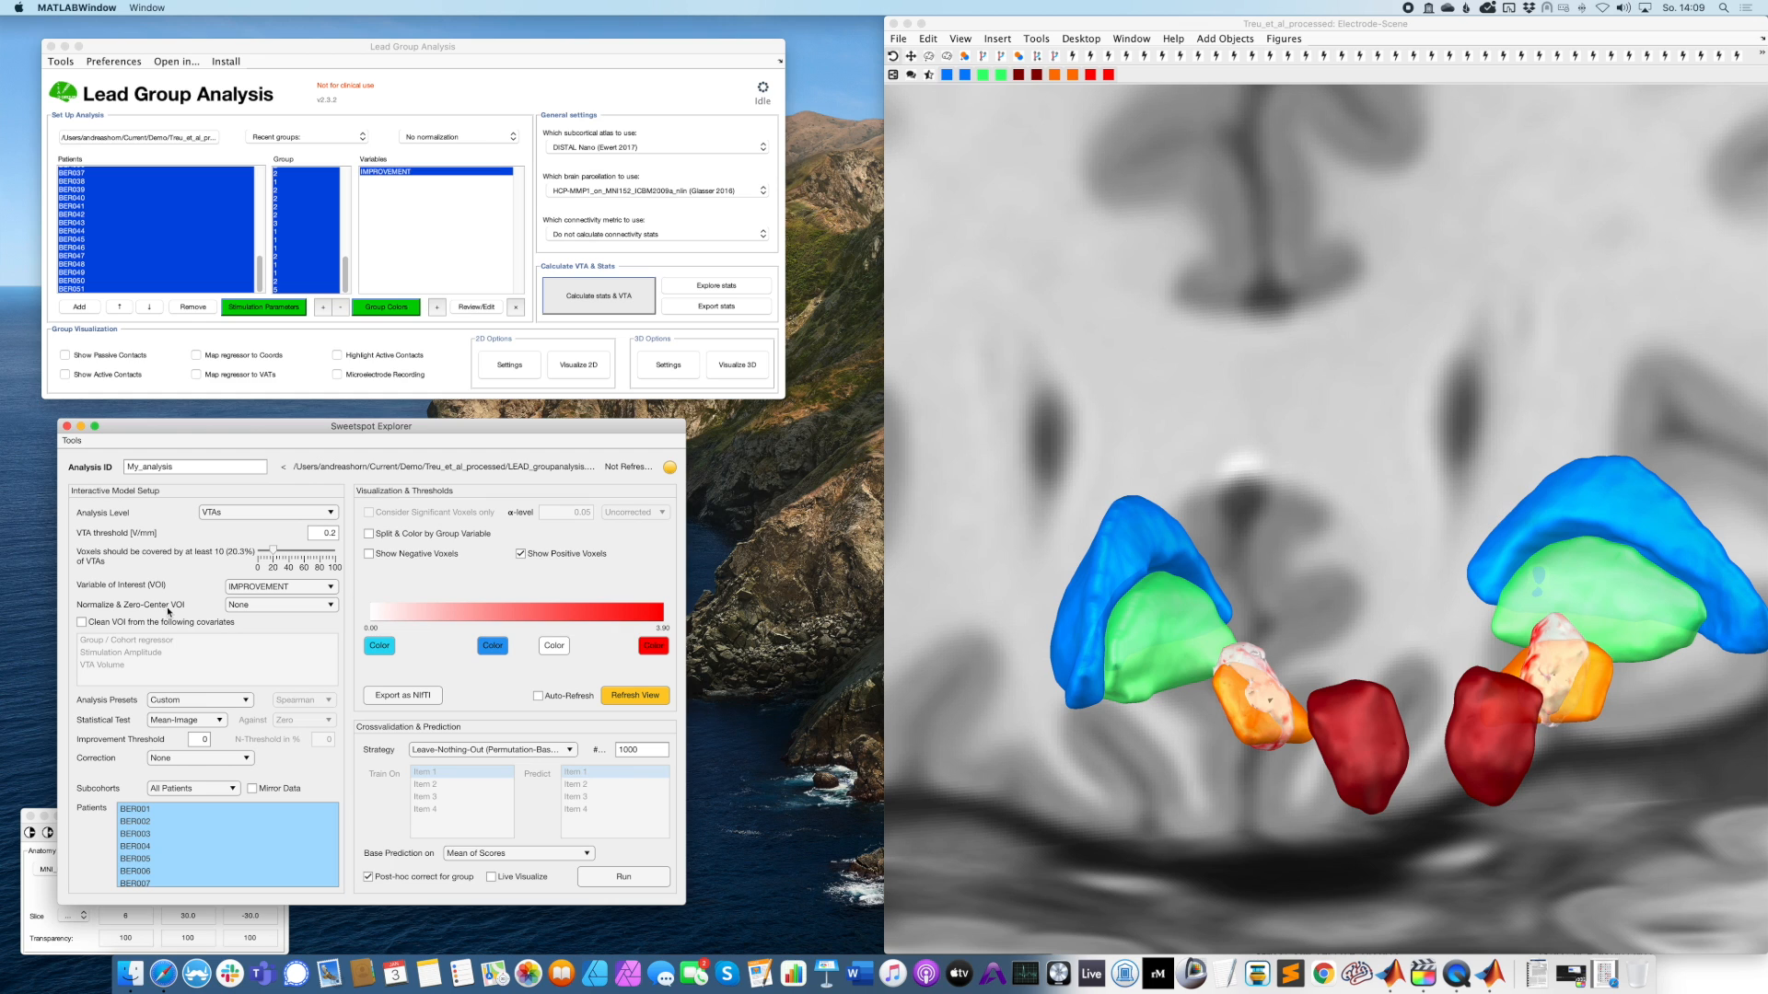
# Set Normalize & Zero-Center VOI to z-score and look through the patients' group assignments in Lead Group.
pyautogui.click(244, 607)
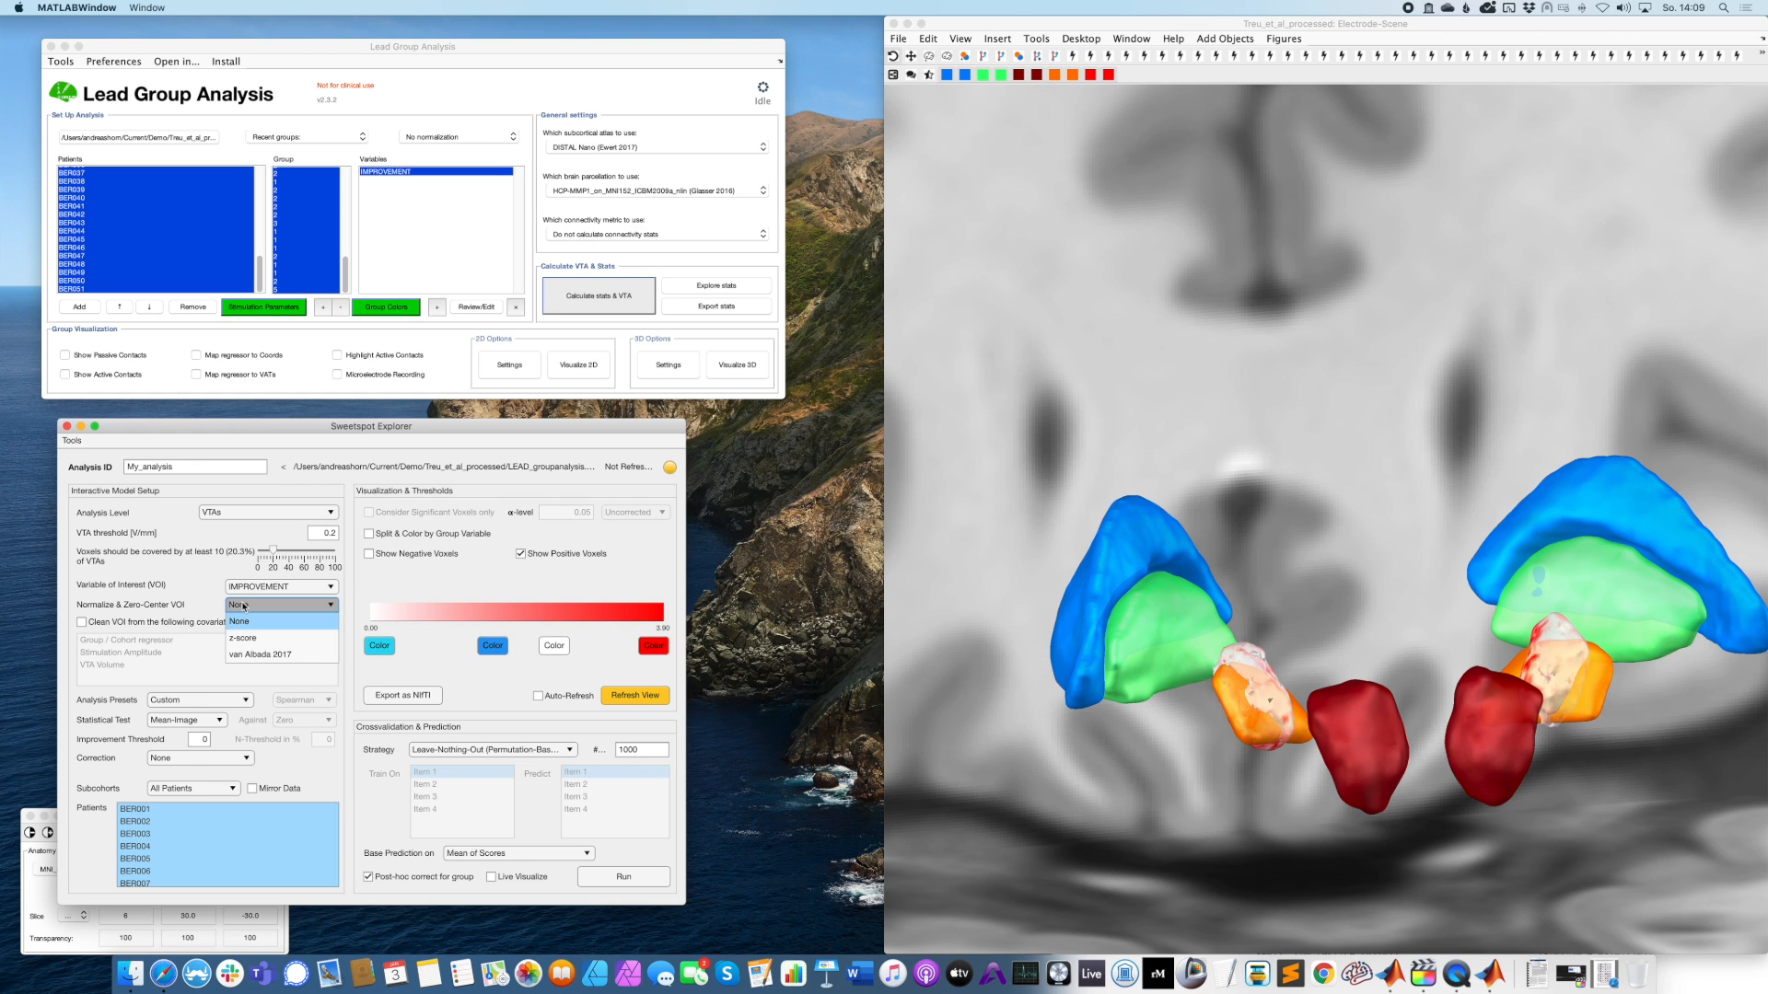
pyautogui.click(286, 622)
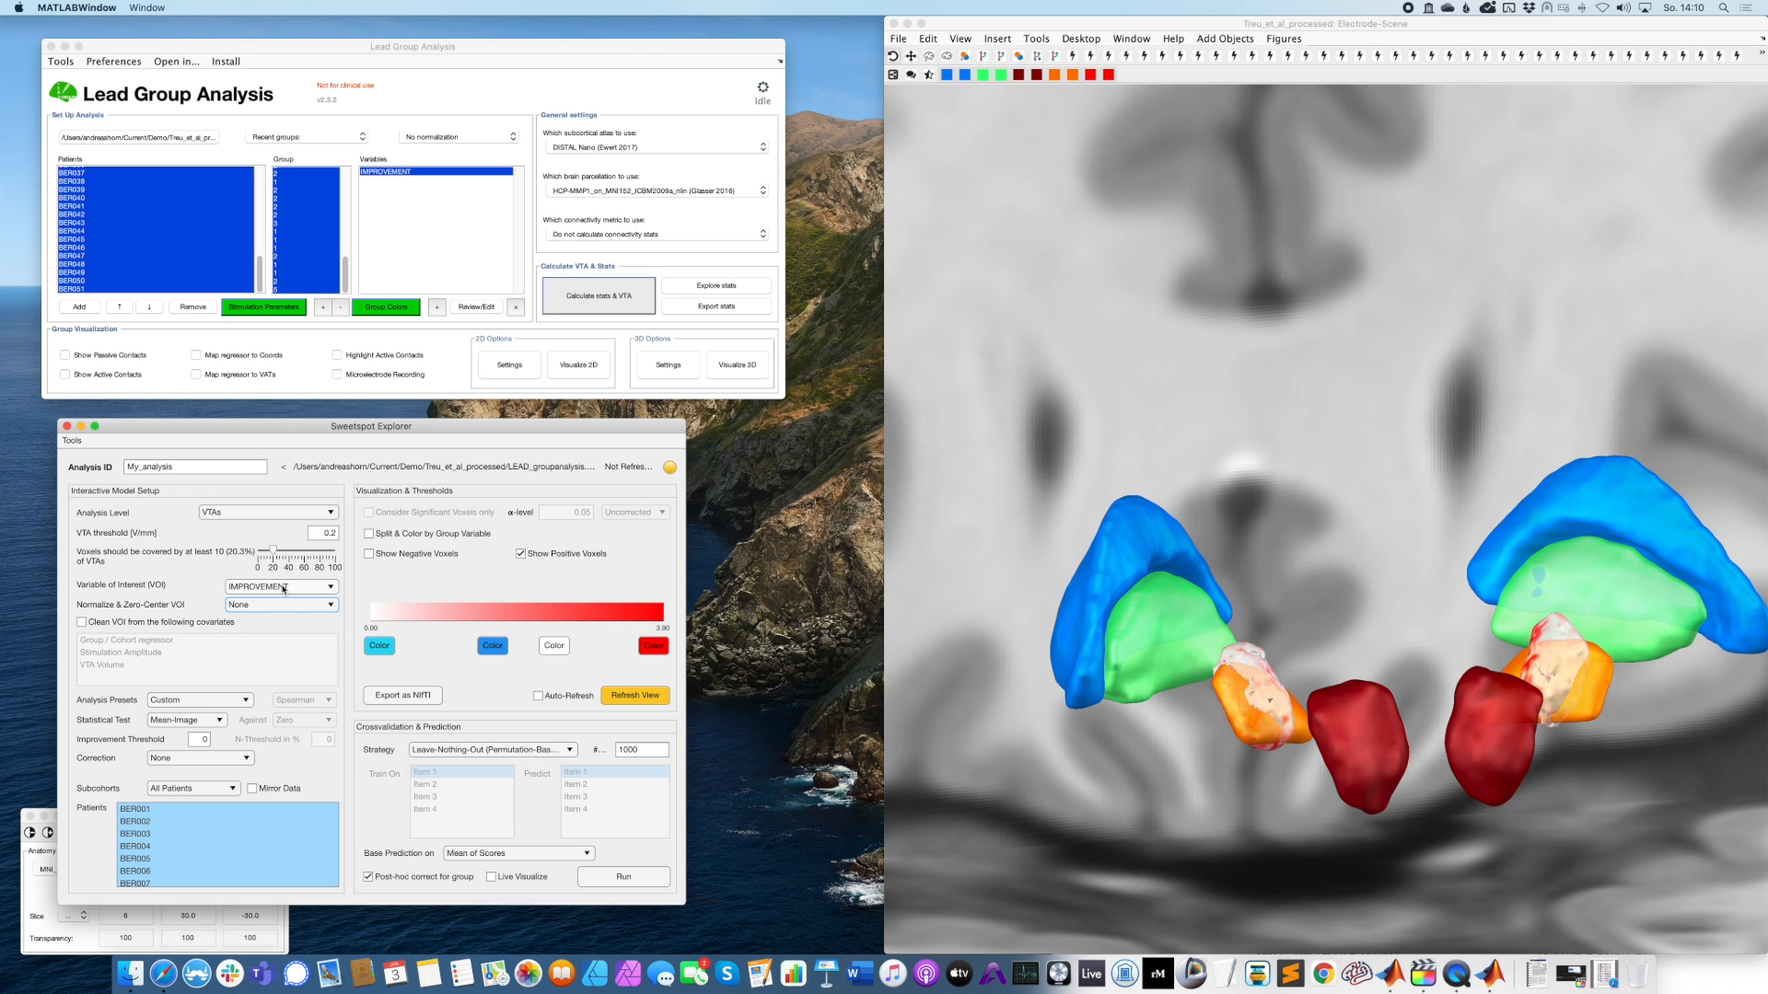
pyautogui.click(253, 608)
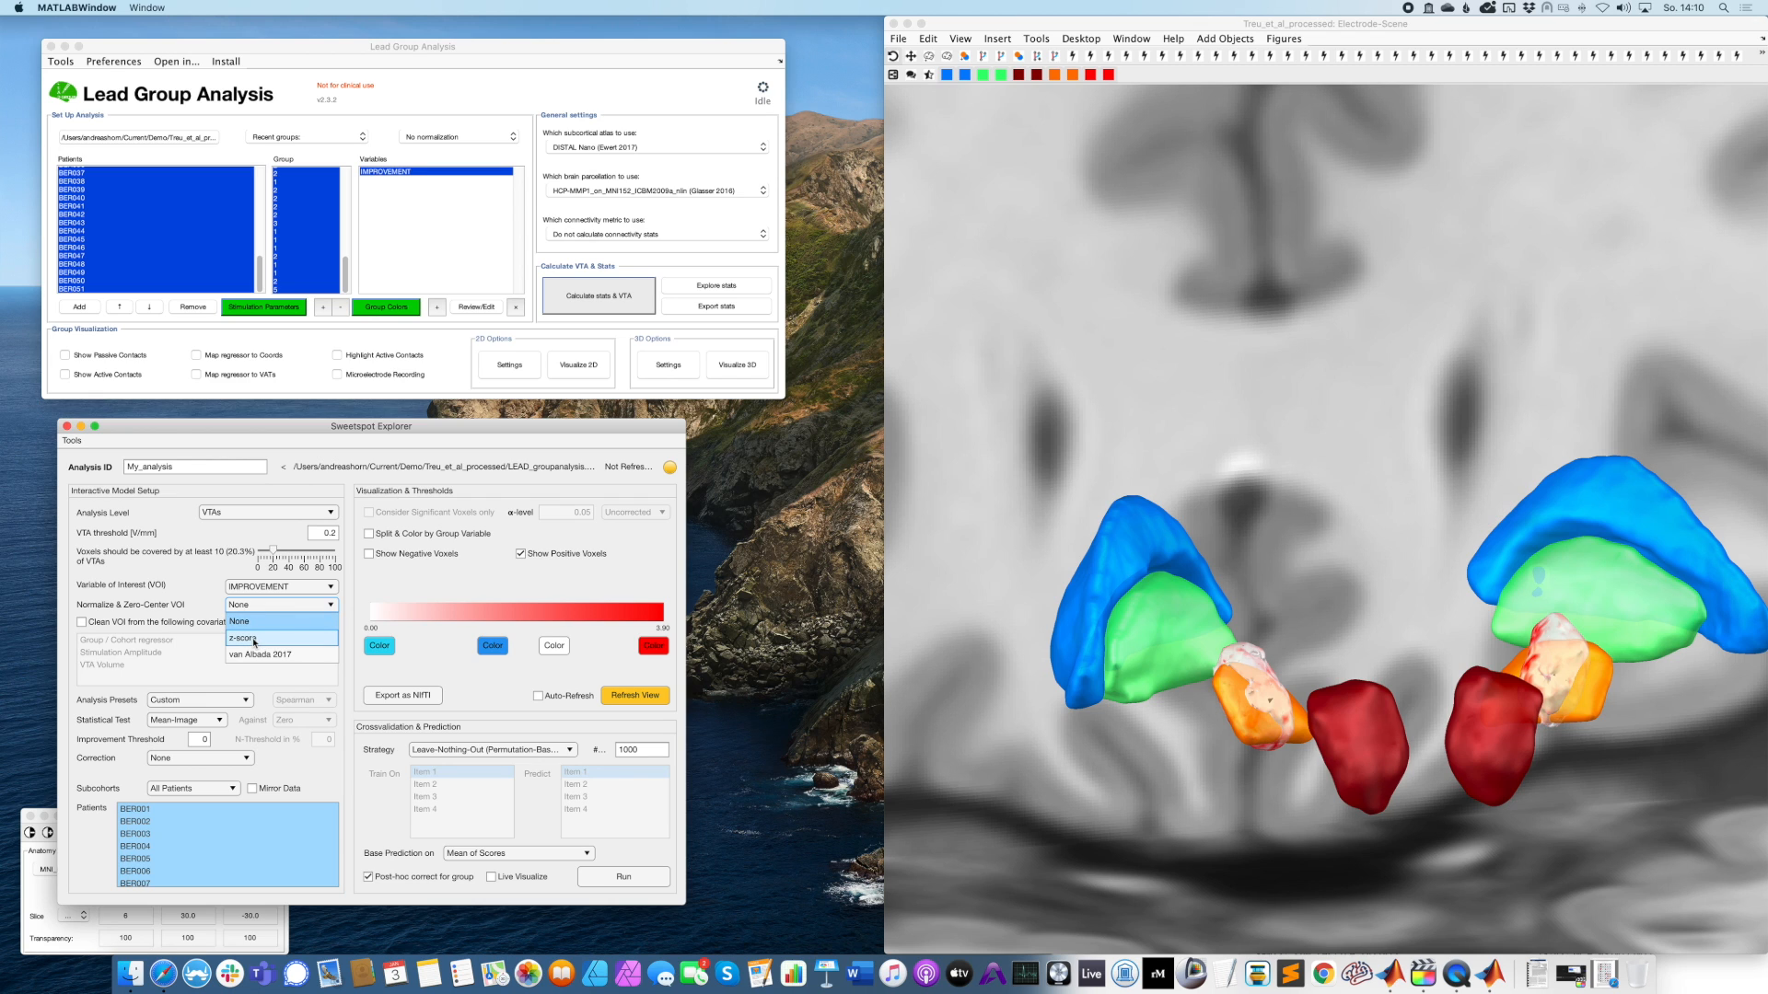
pyautogui.click(254, 639)
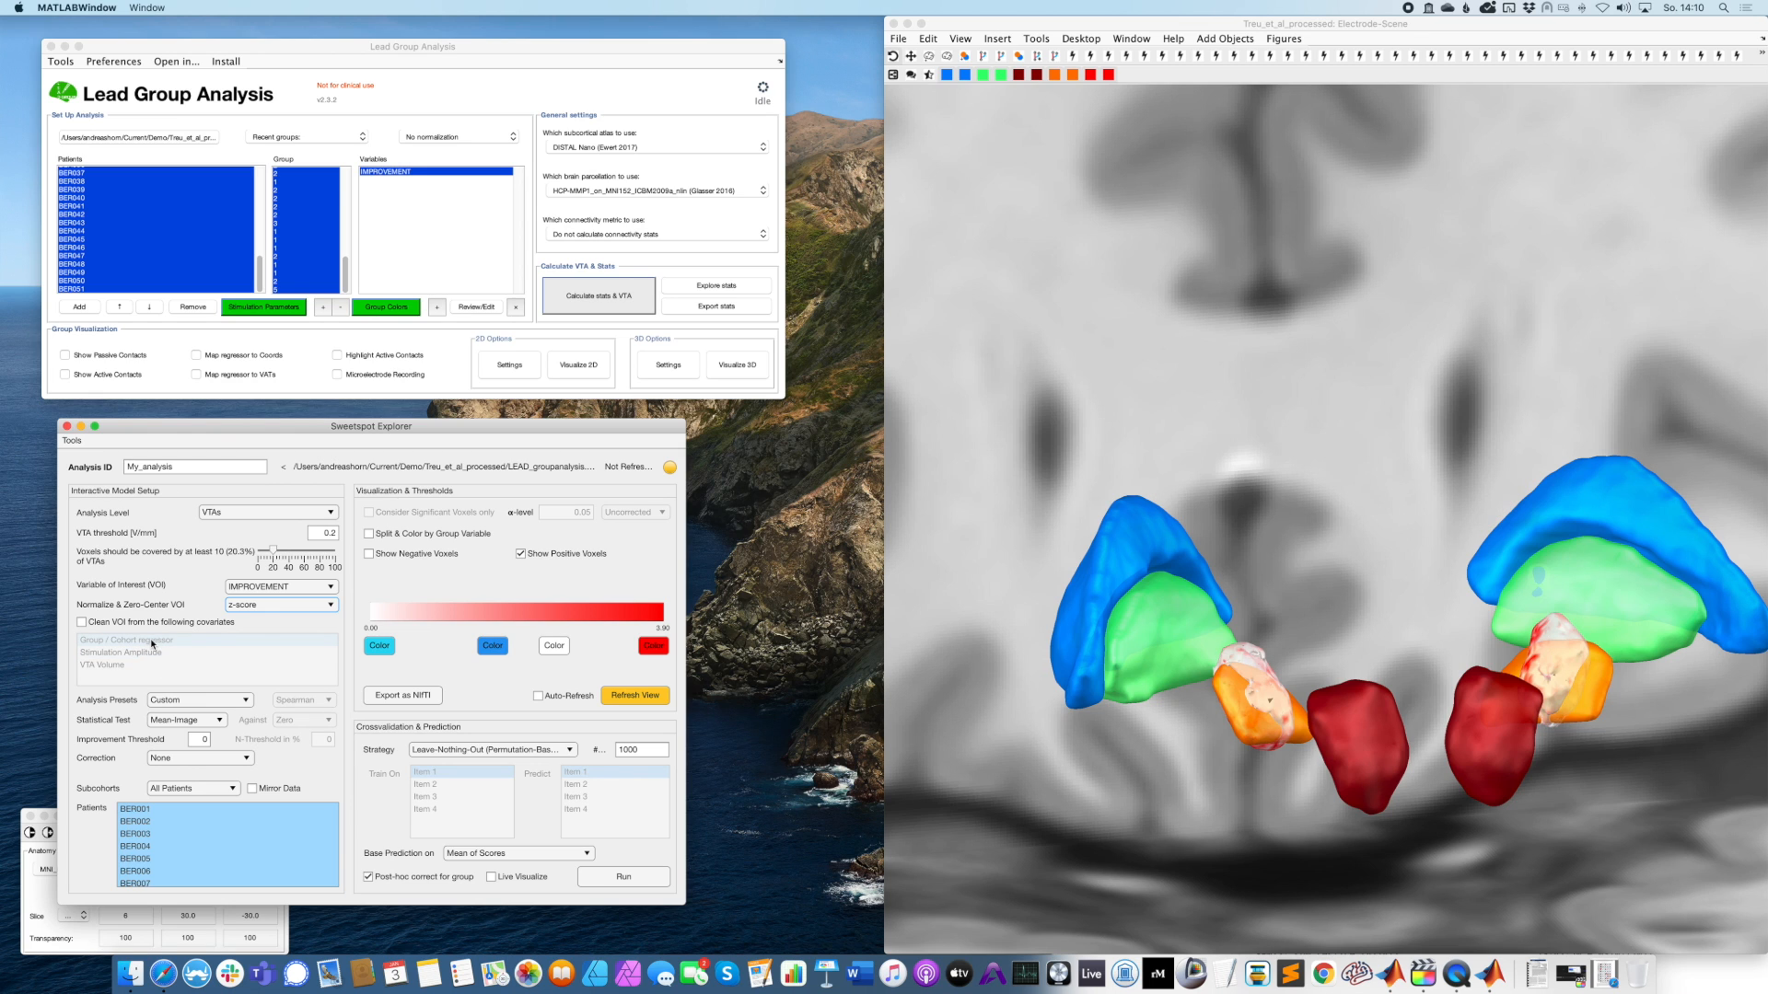
pyautogui.scroll(10, 295, 265)
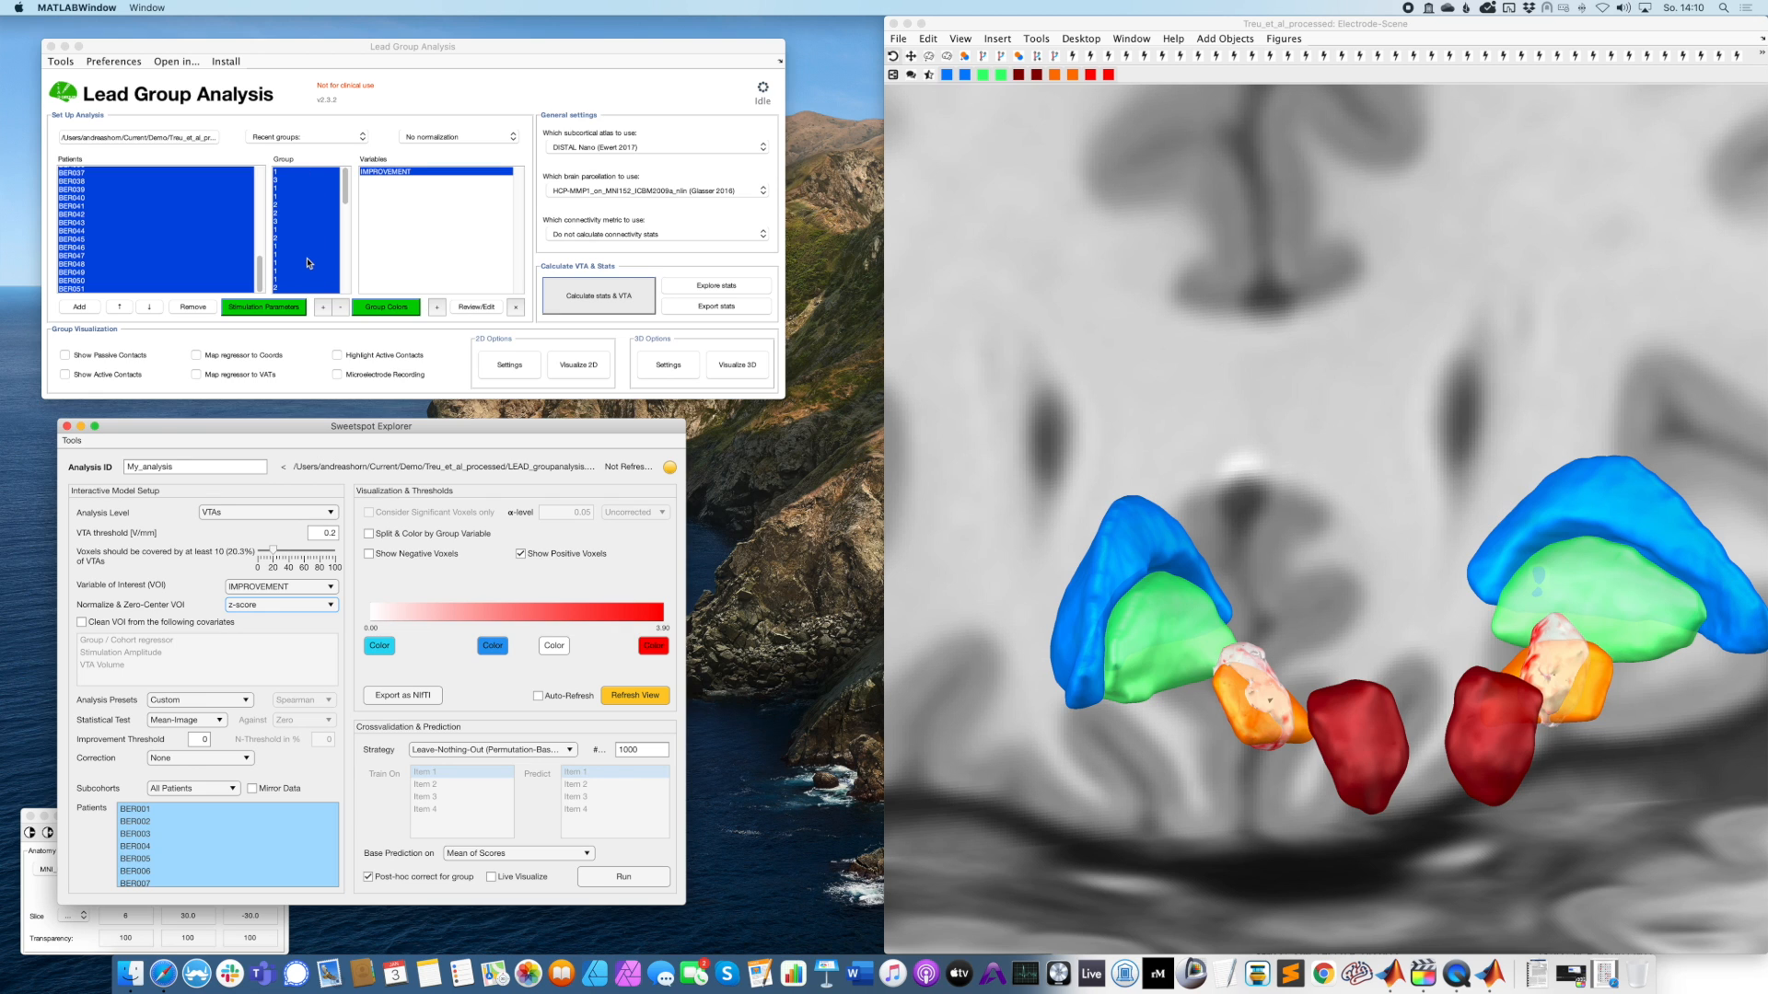
pyautogui.scroll(-10, 306, 264)
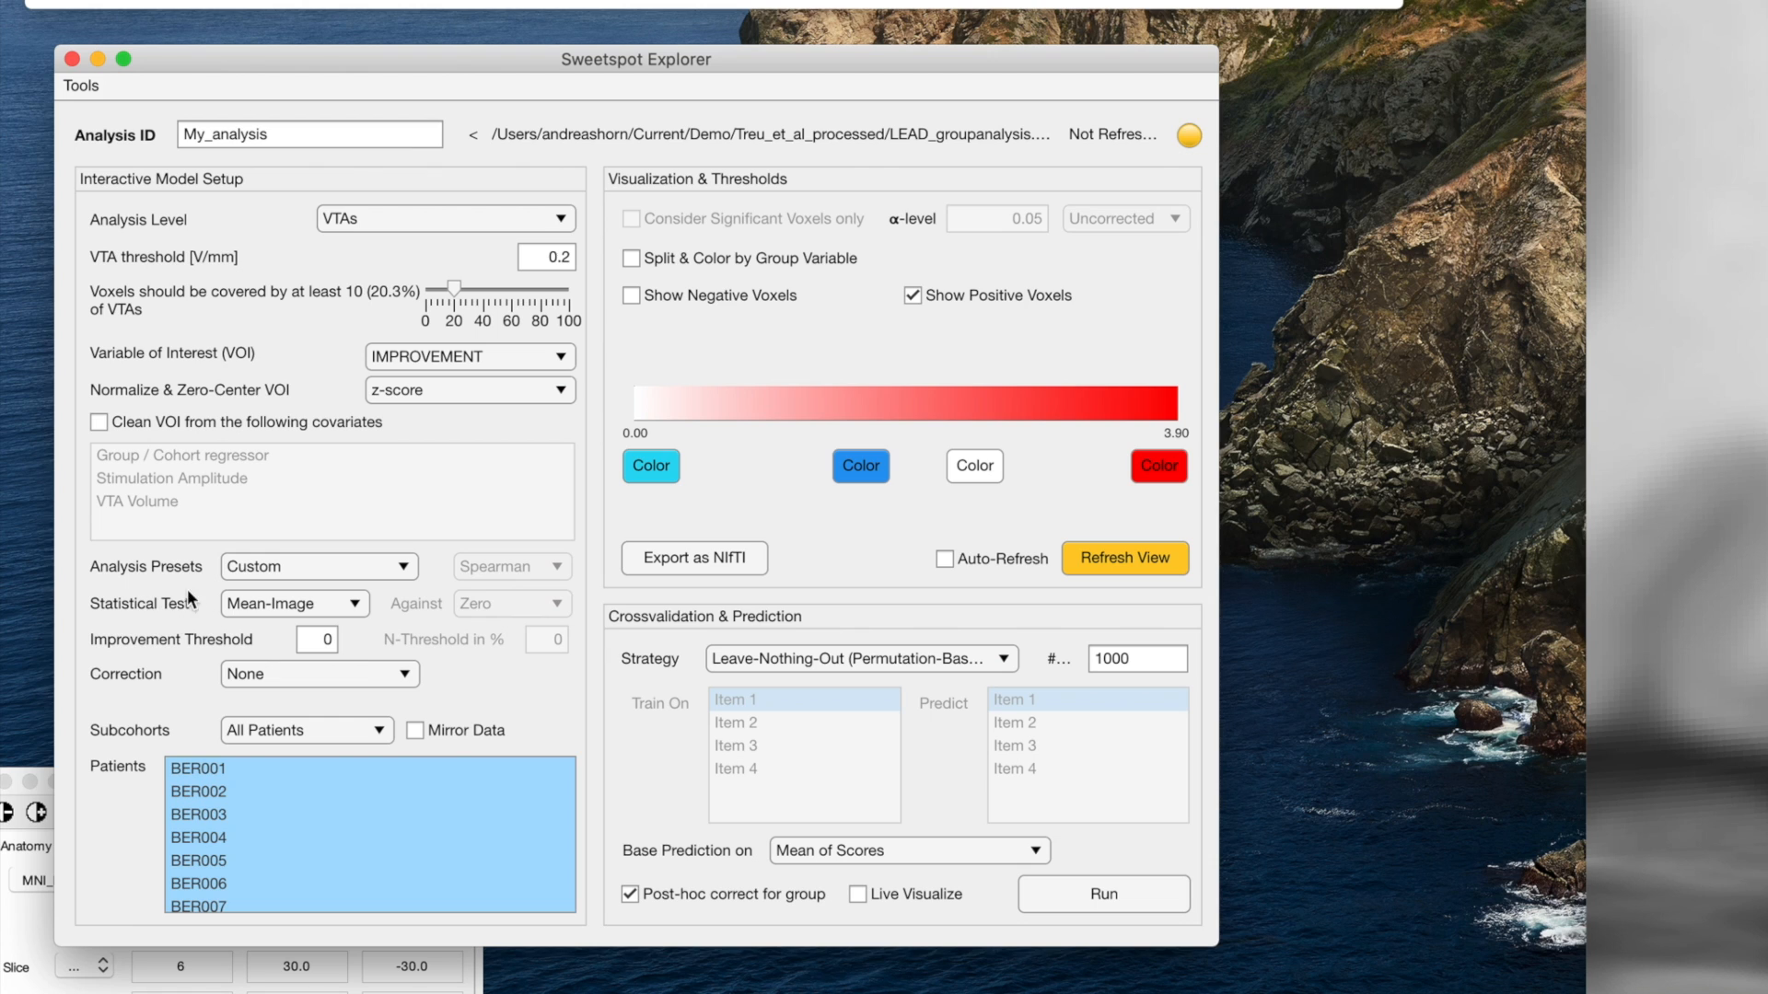
# Look through the available statistical tests and the published analysis presets, keeping Mean-Image and Custom.
pyautogui.click(280, 603)
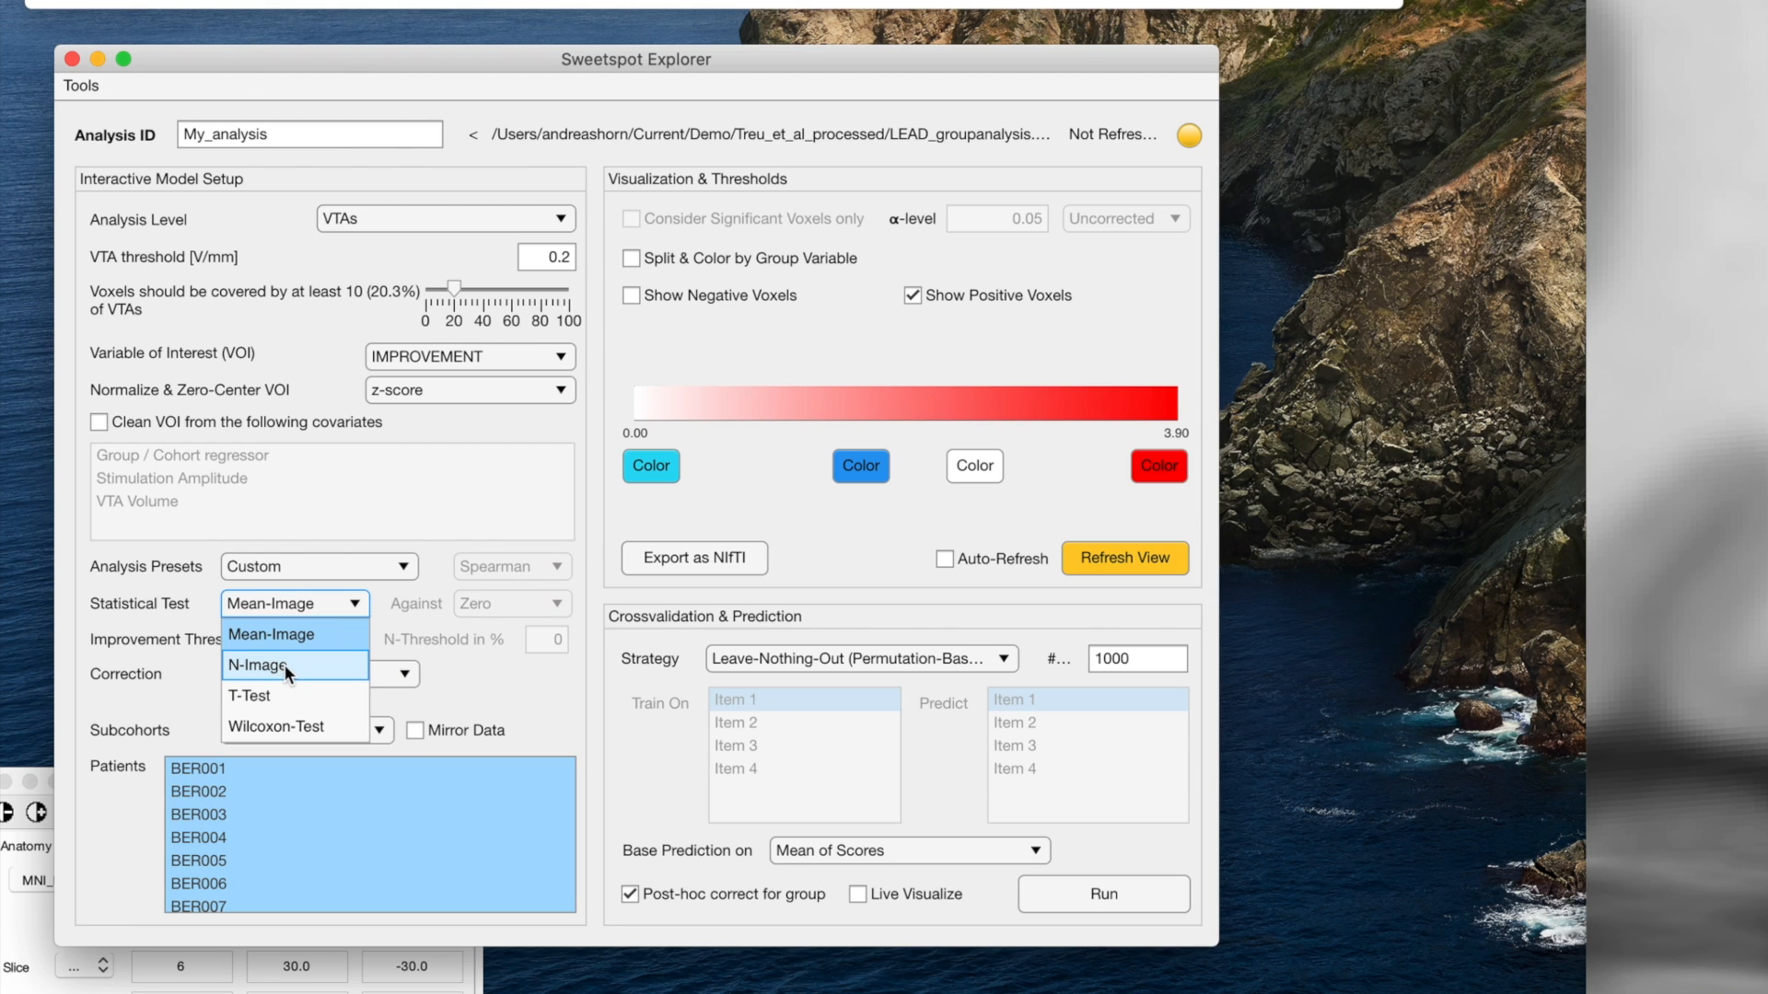
pyautogui.click(235, 659)
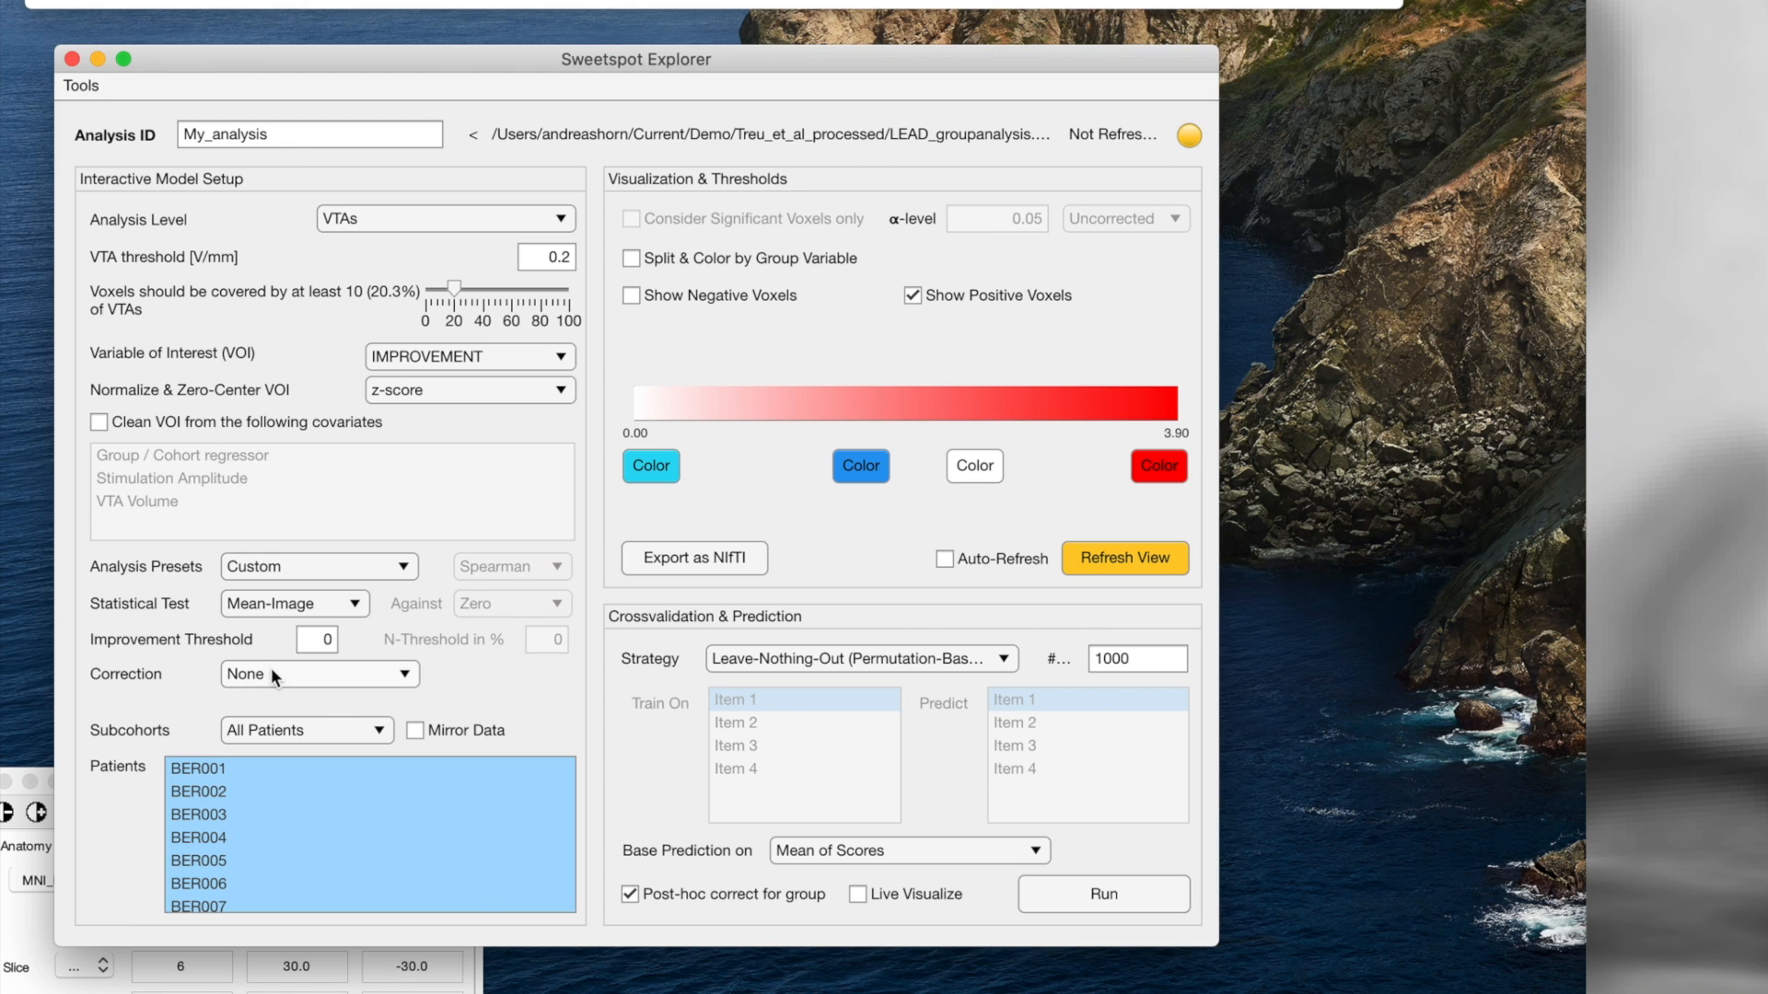
pyautogui.click(285, 567)
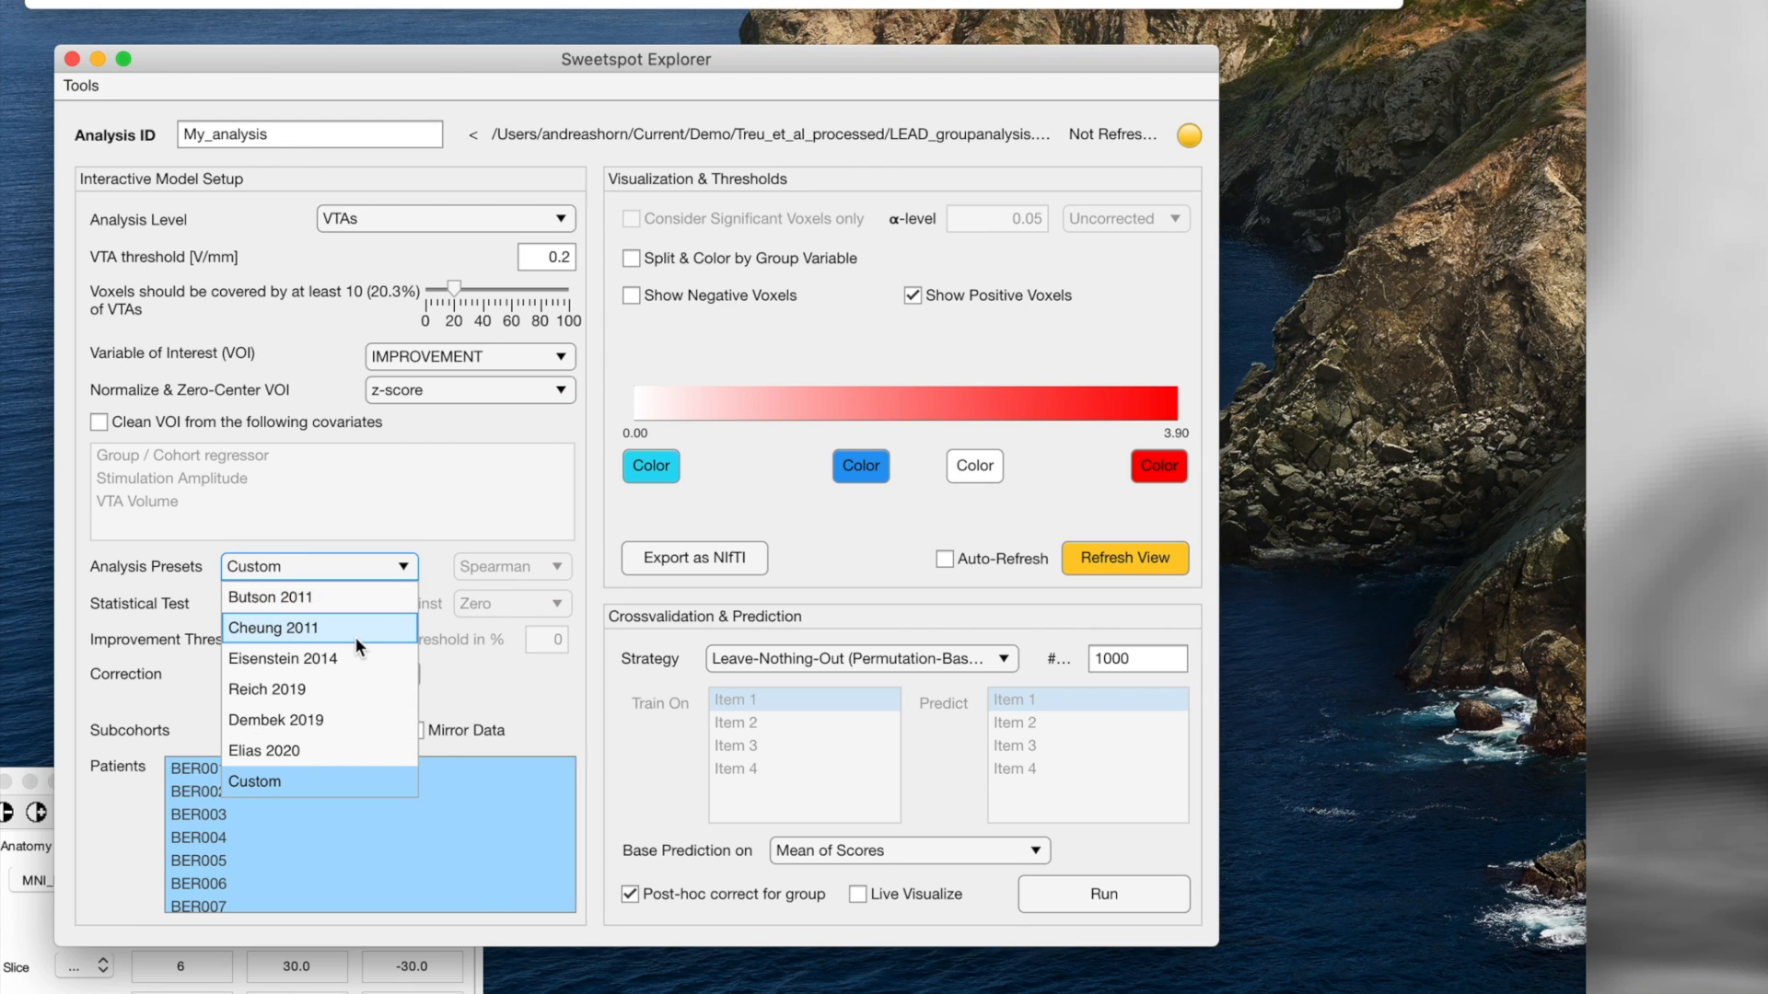
pyautogui.click(188, 630)
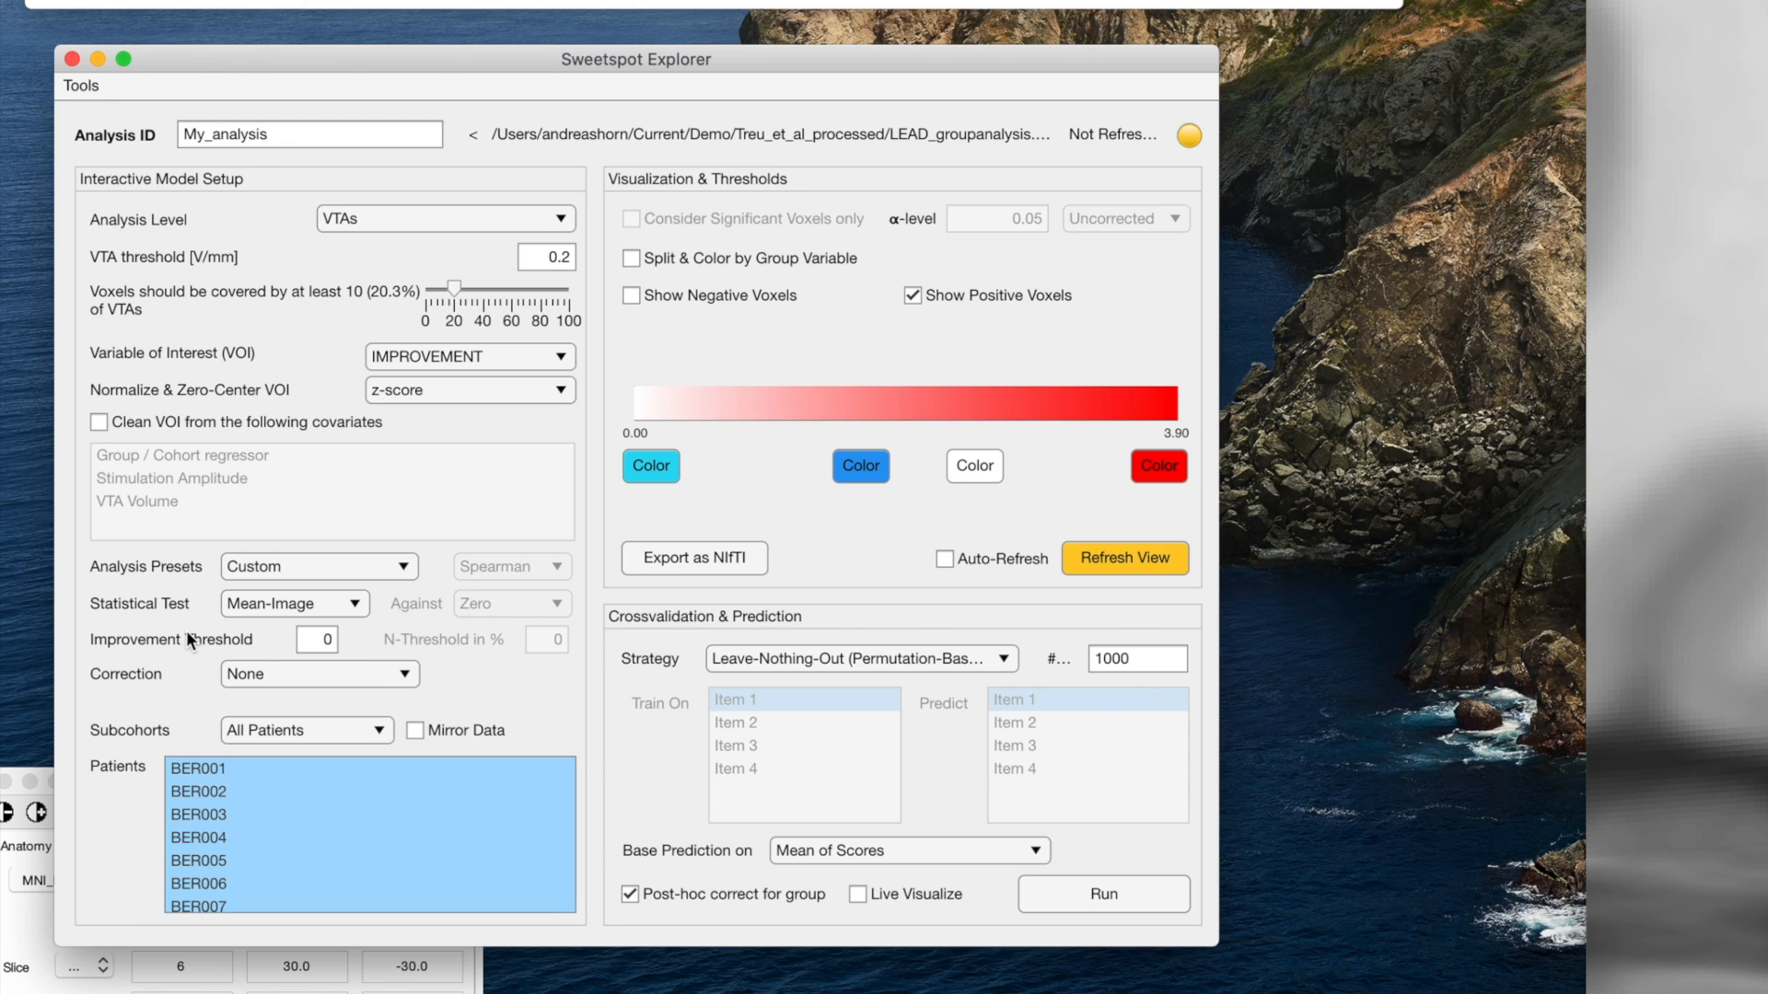
# Set the statistical test to T-Test against Average and Normalize & Zero-Center VOI to None.
pyautogui.click(245, 603)
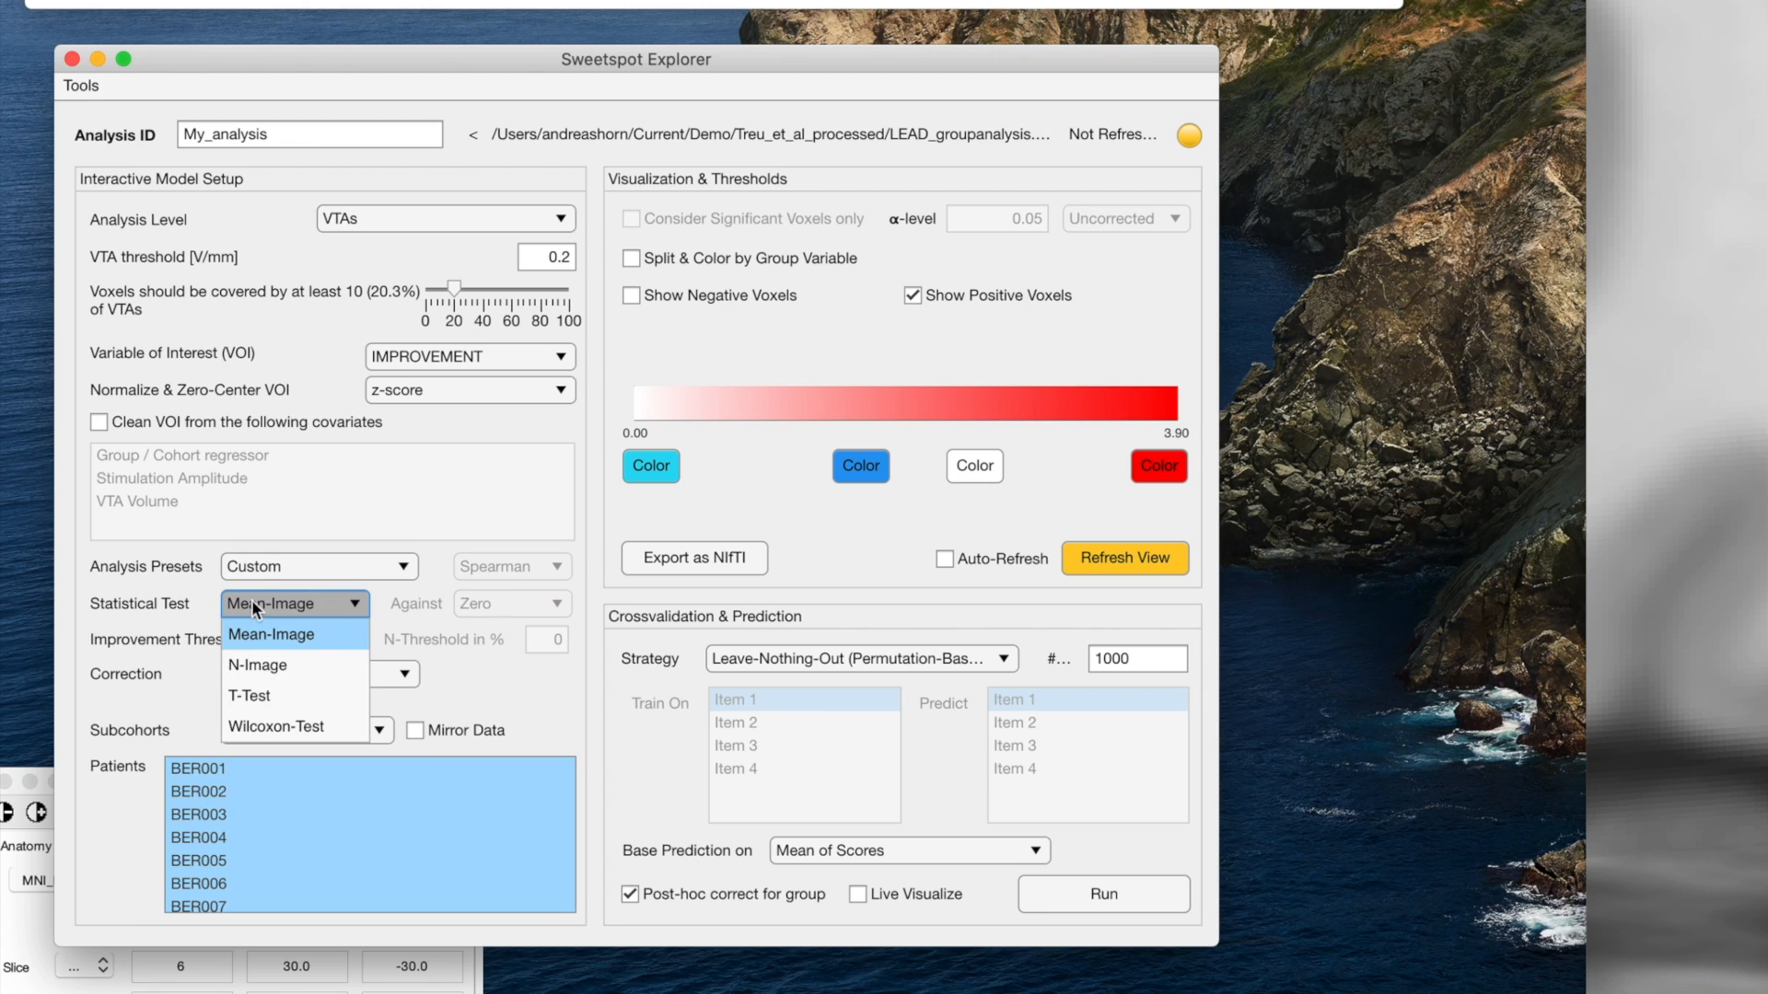
pyautogui.click(300, 696)
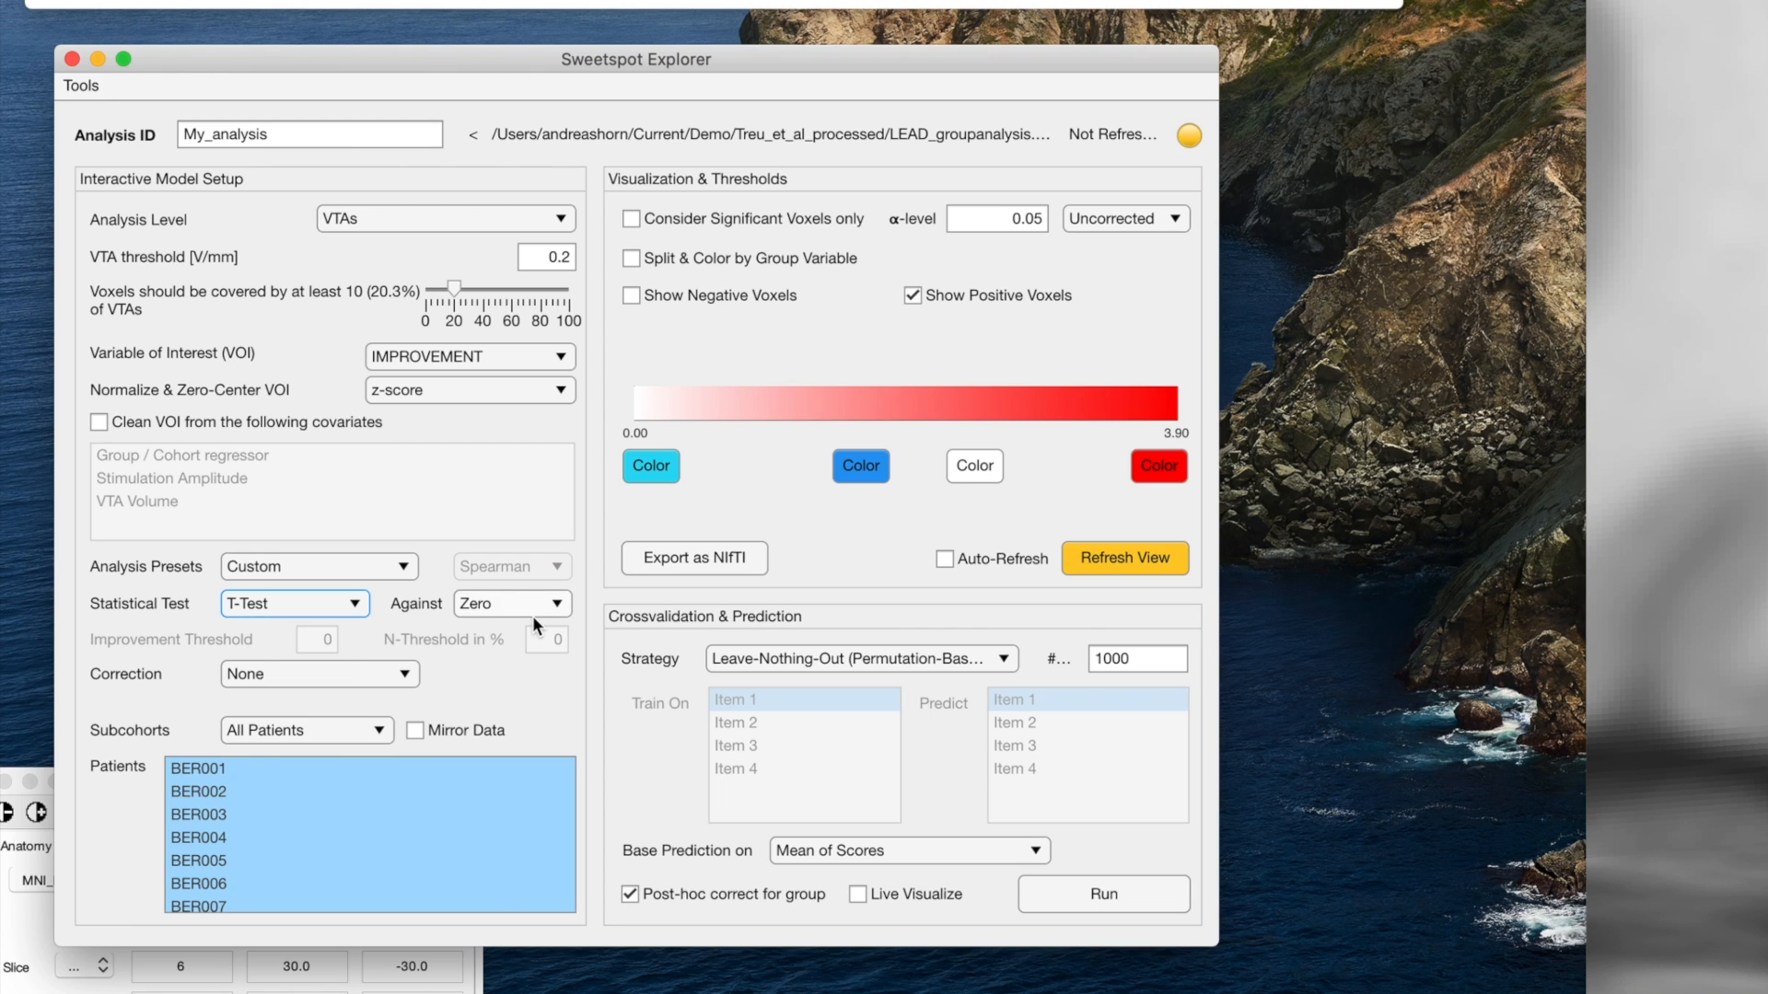
pyautogui.click(466, 388)
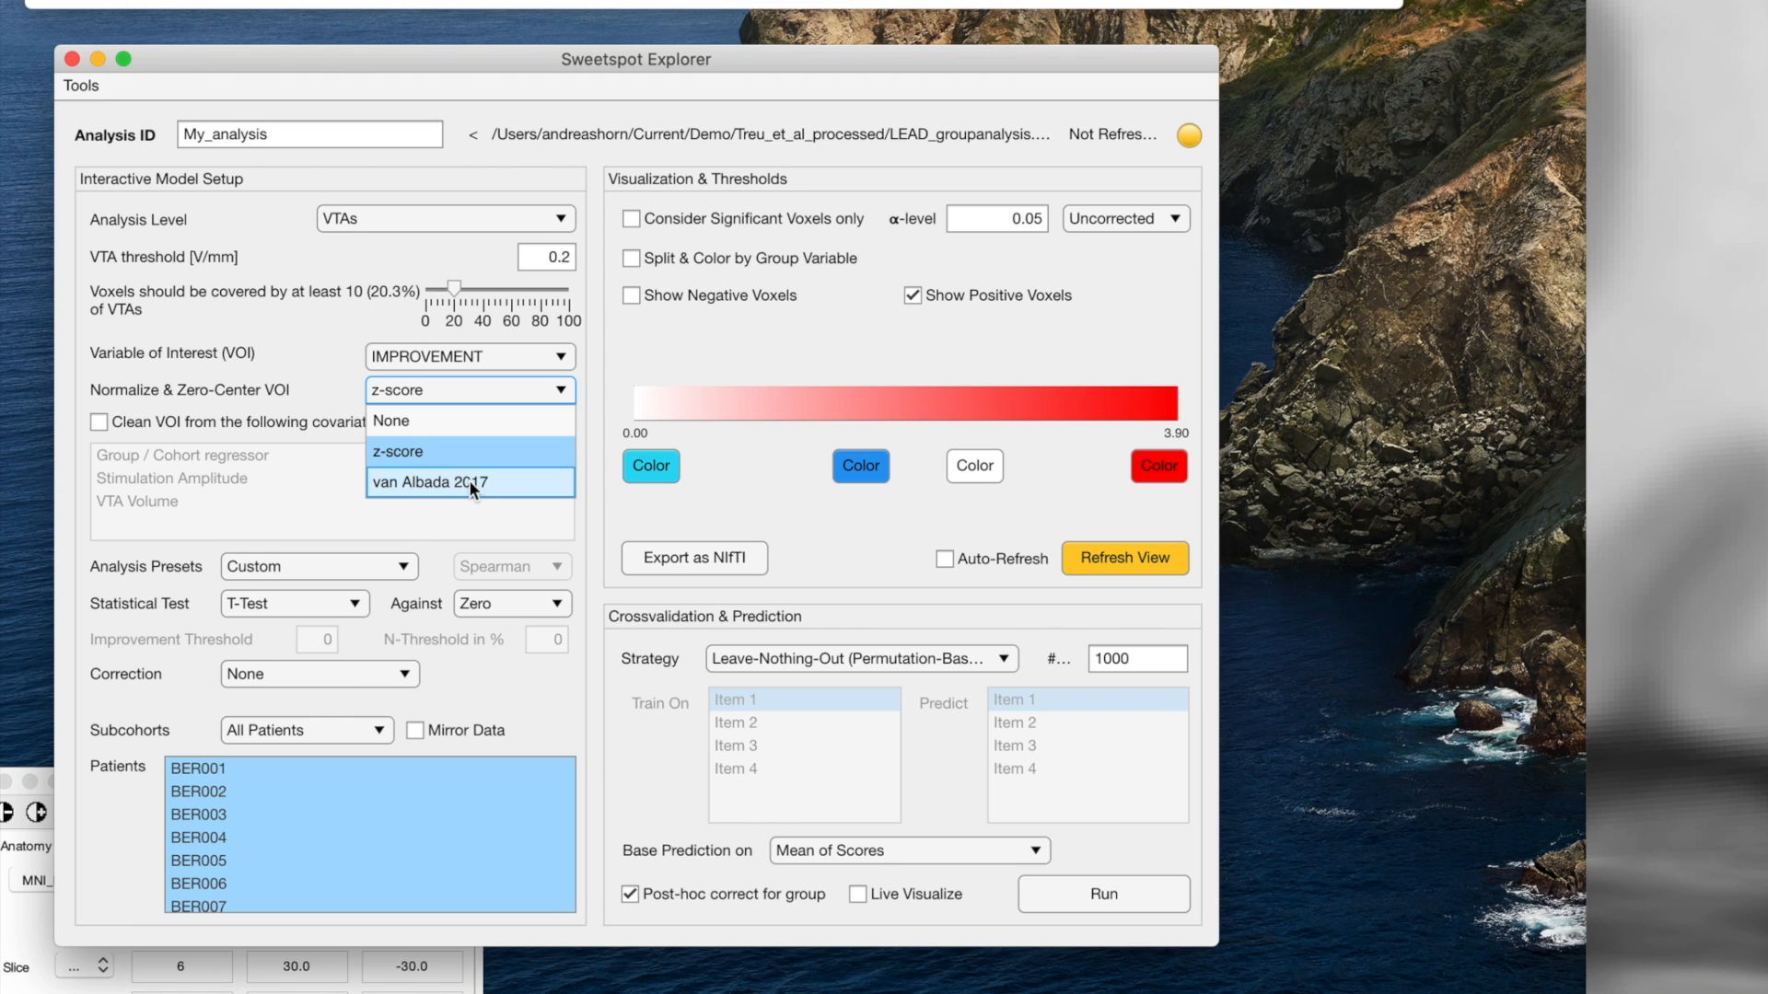
pyautogui.click(438, 421)
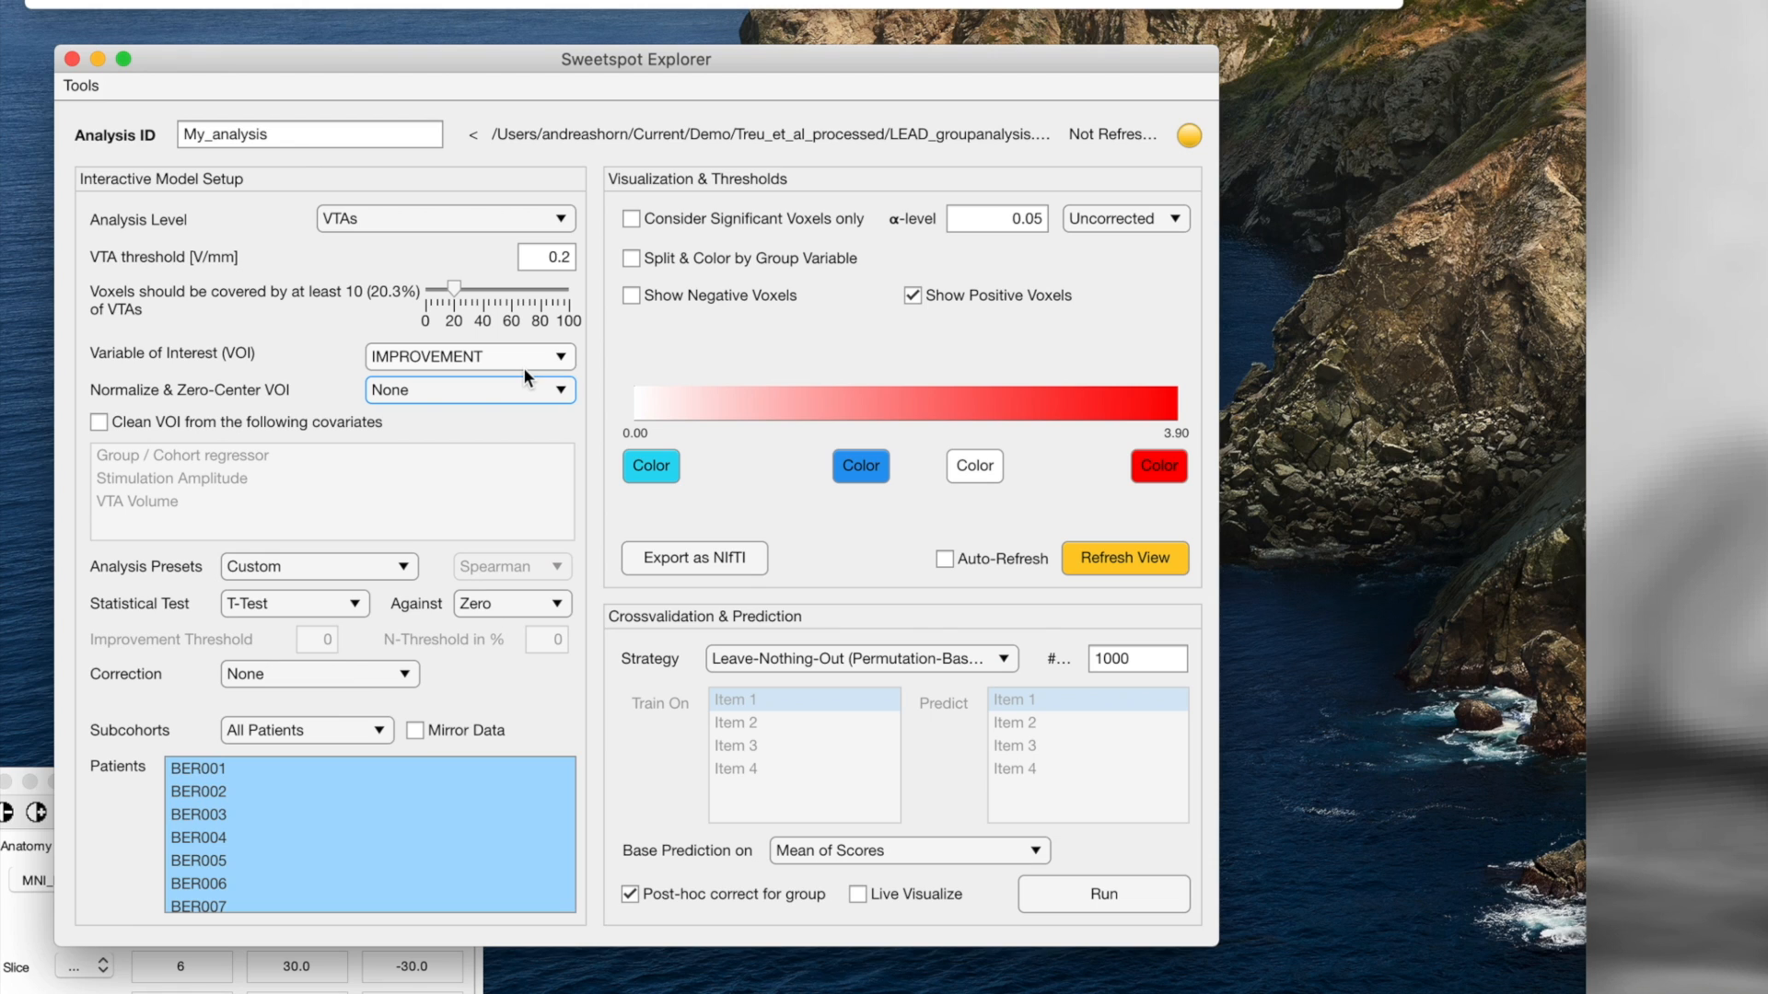
pyautogui.click(545, 603)
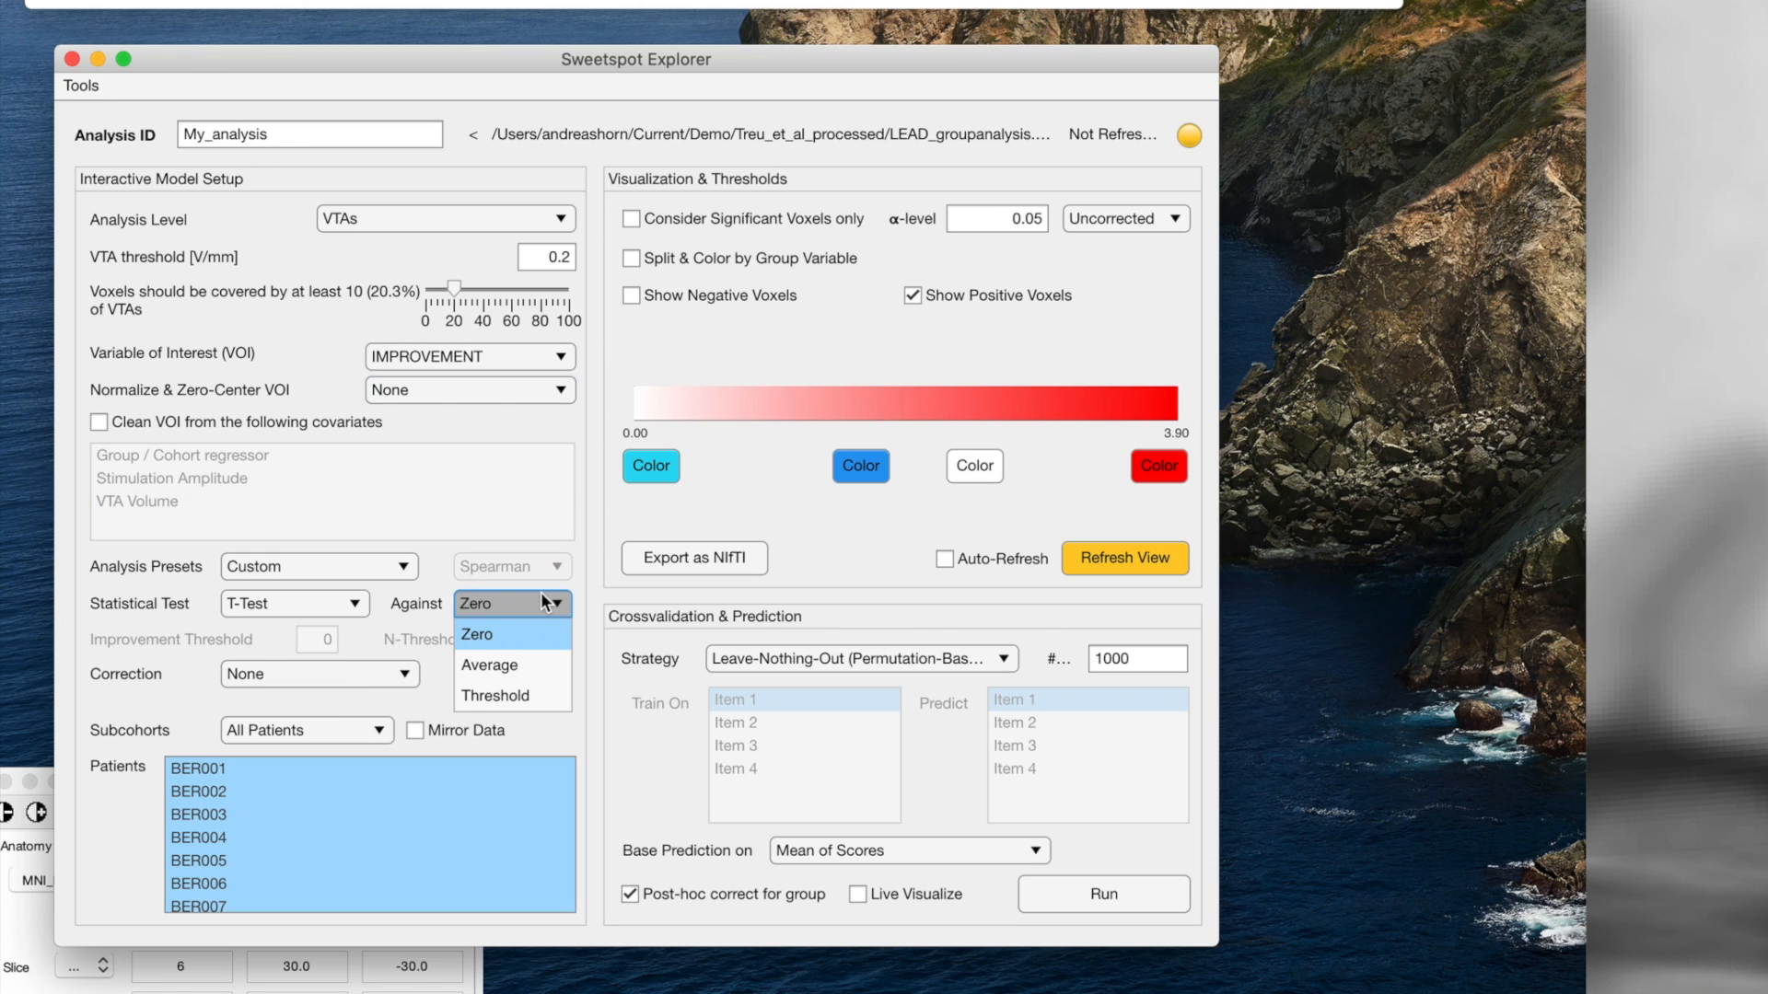
pyautogui.click(533, 666)
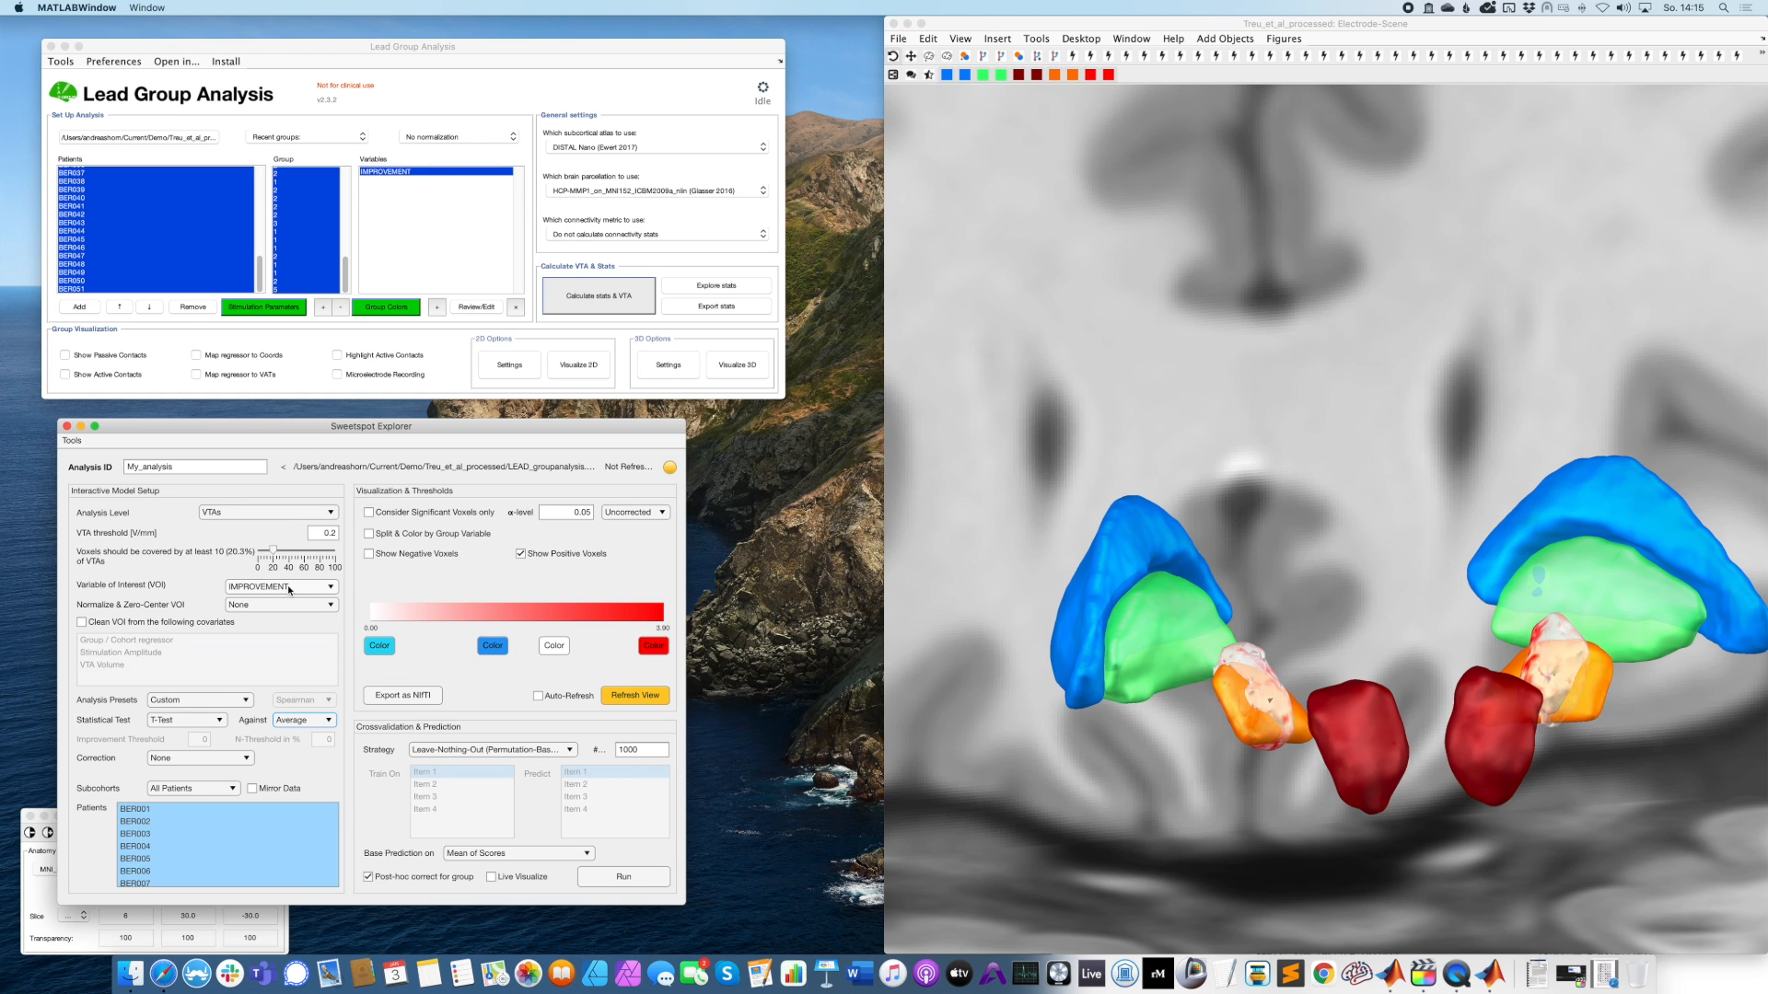
# Look through the per-patient values of the IMPROVEMENT variable in Lead Group and close the regressor editor.
pyautogui.click(325, 351)
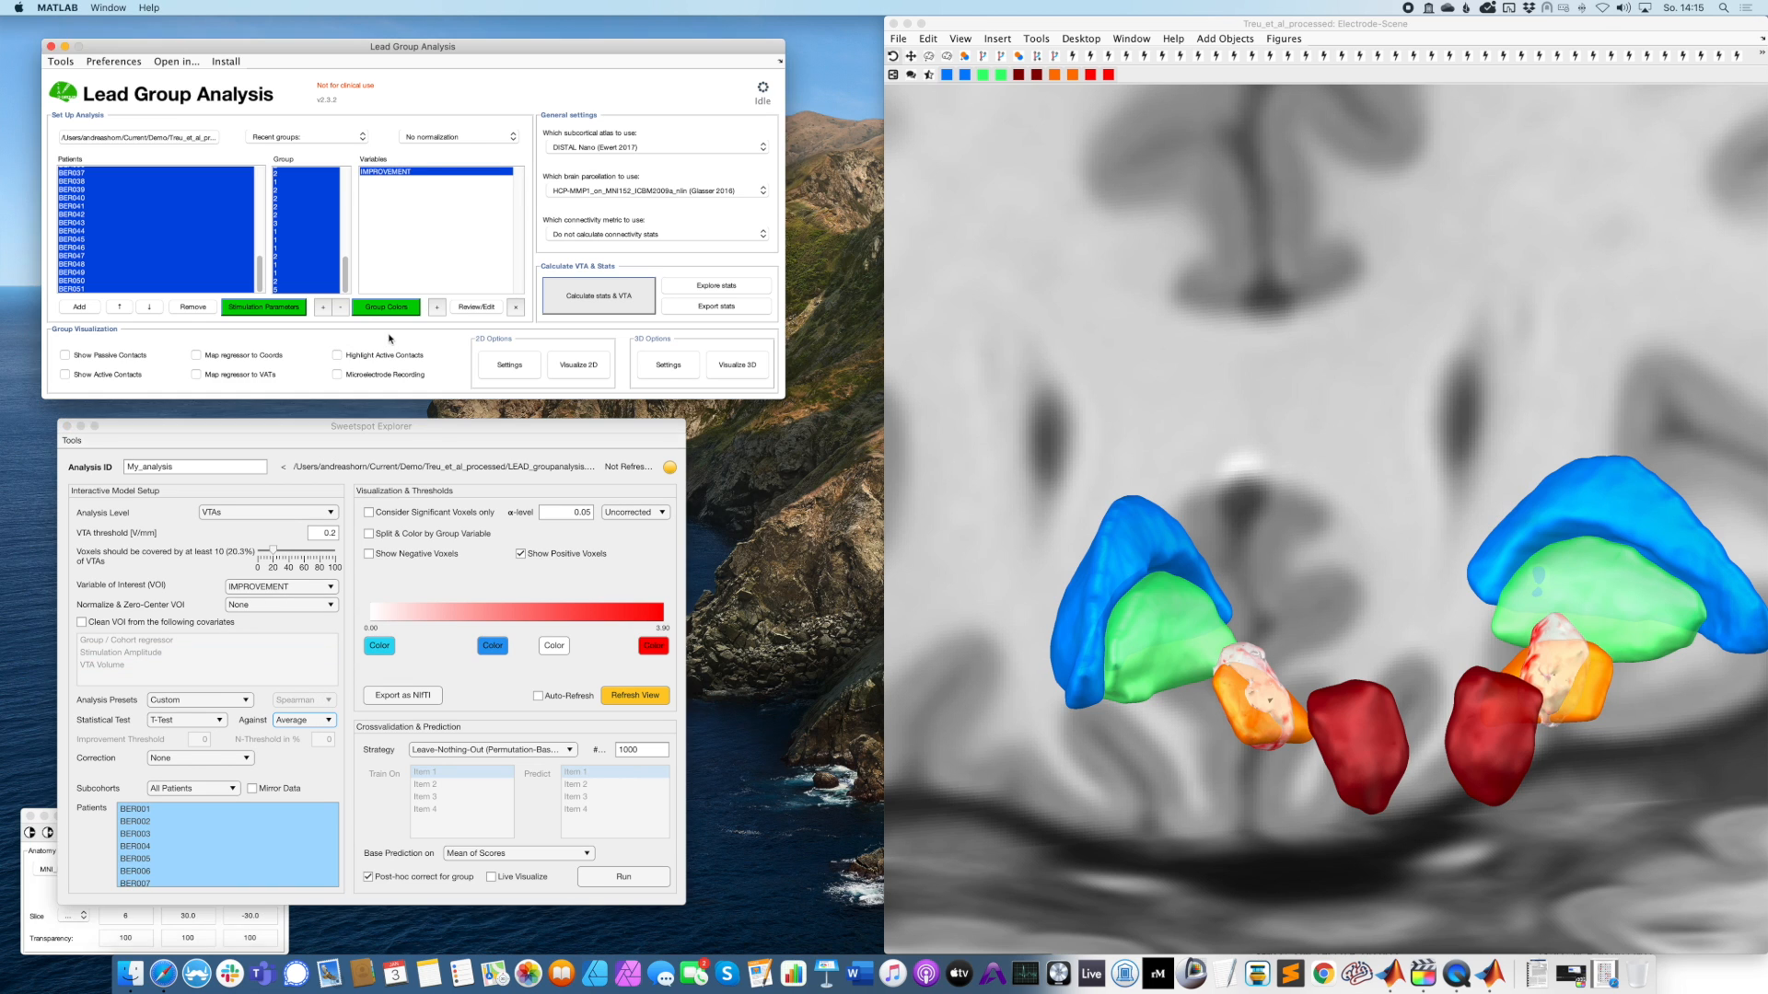
pyautogui.click(476, 308)
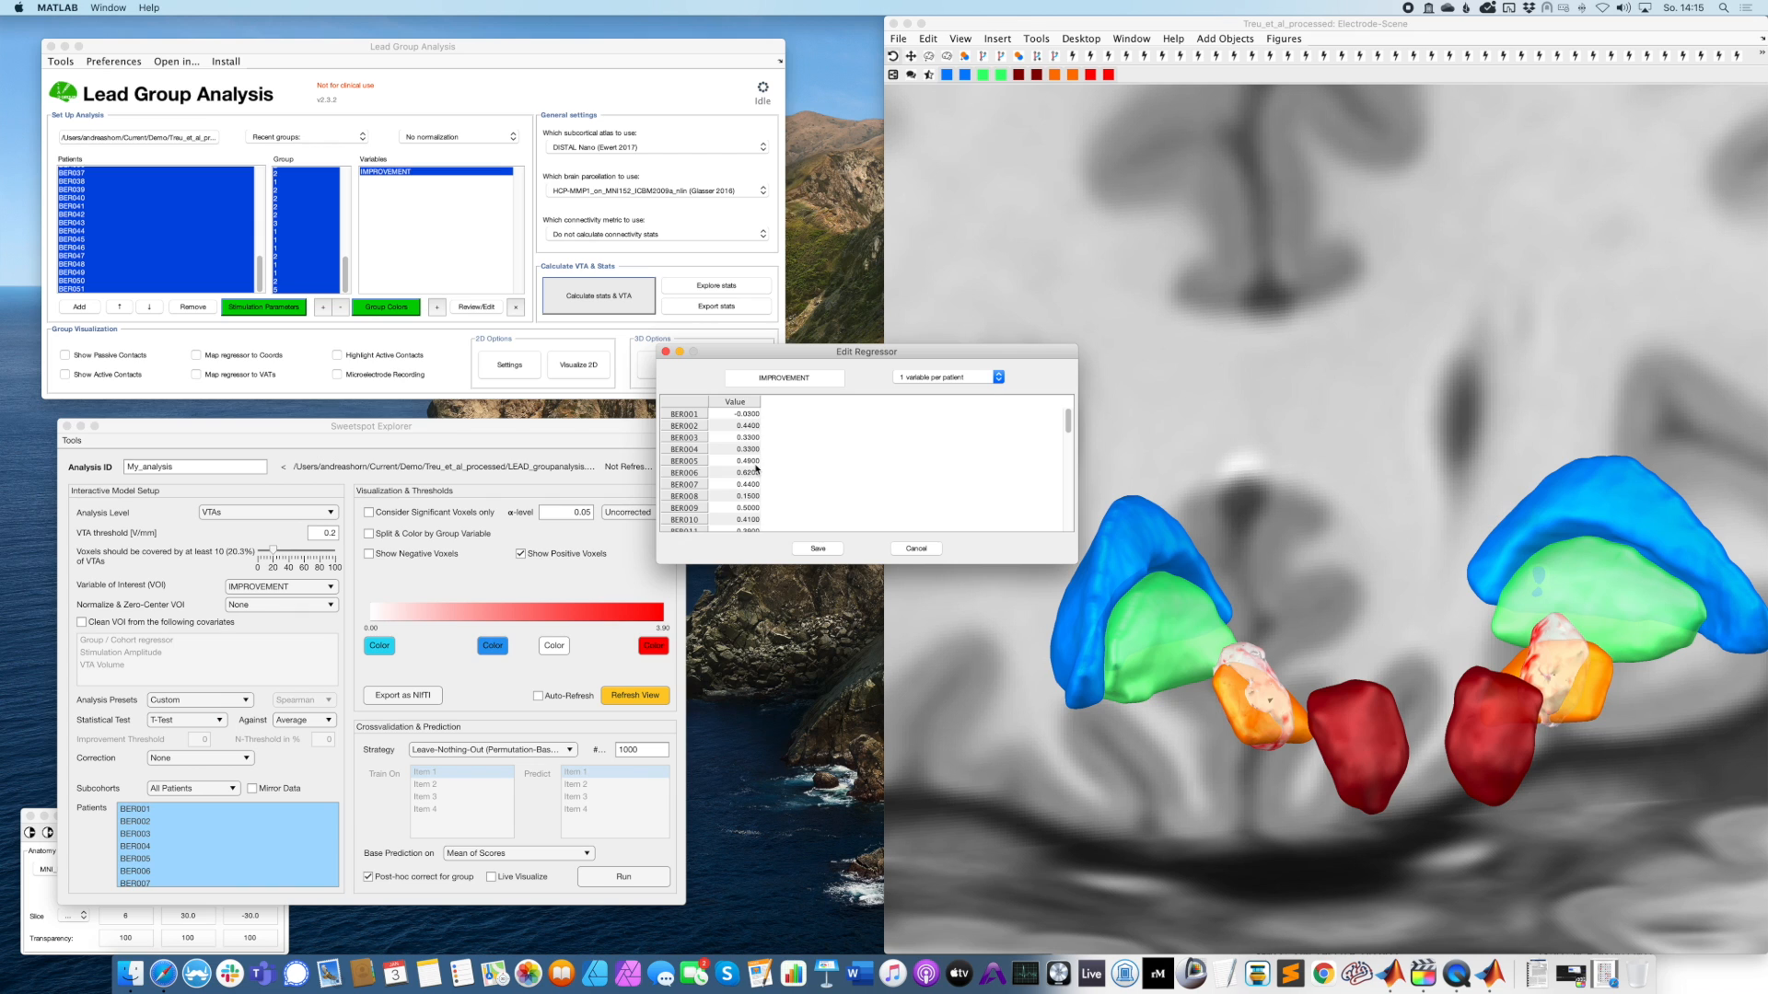
pyautogui.scroll(-5, 755, 468)
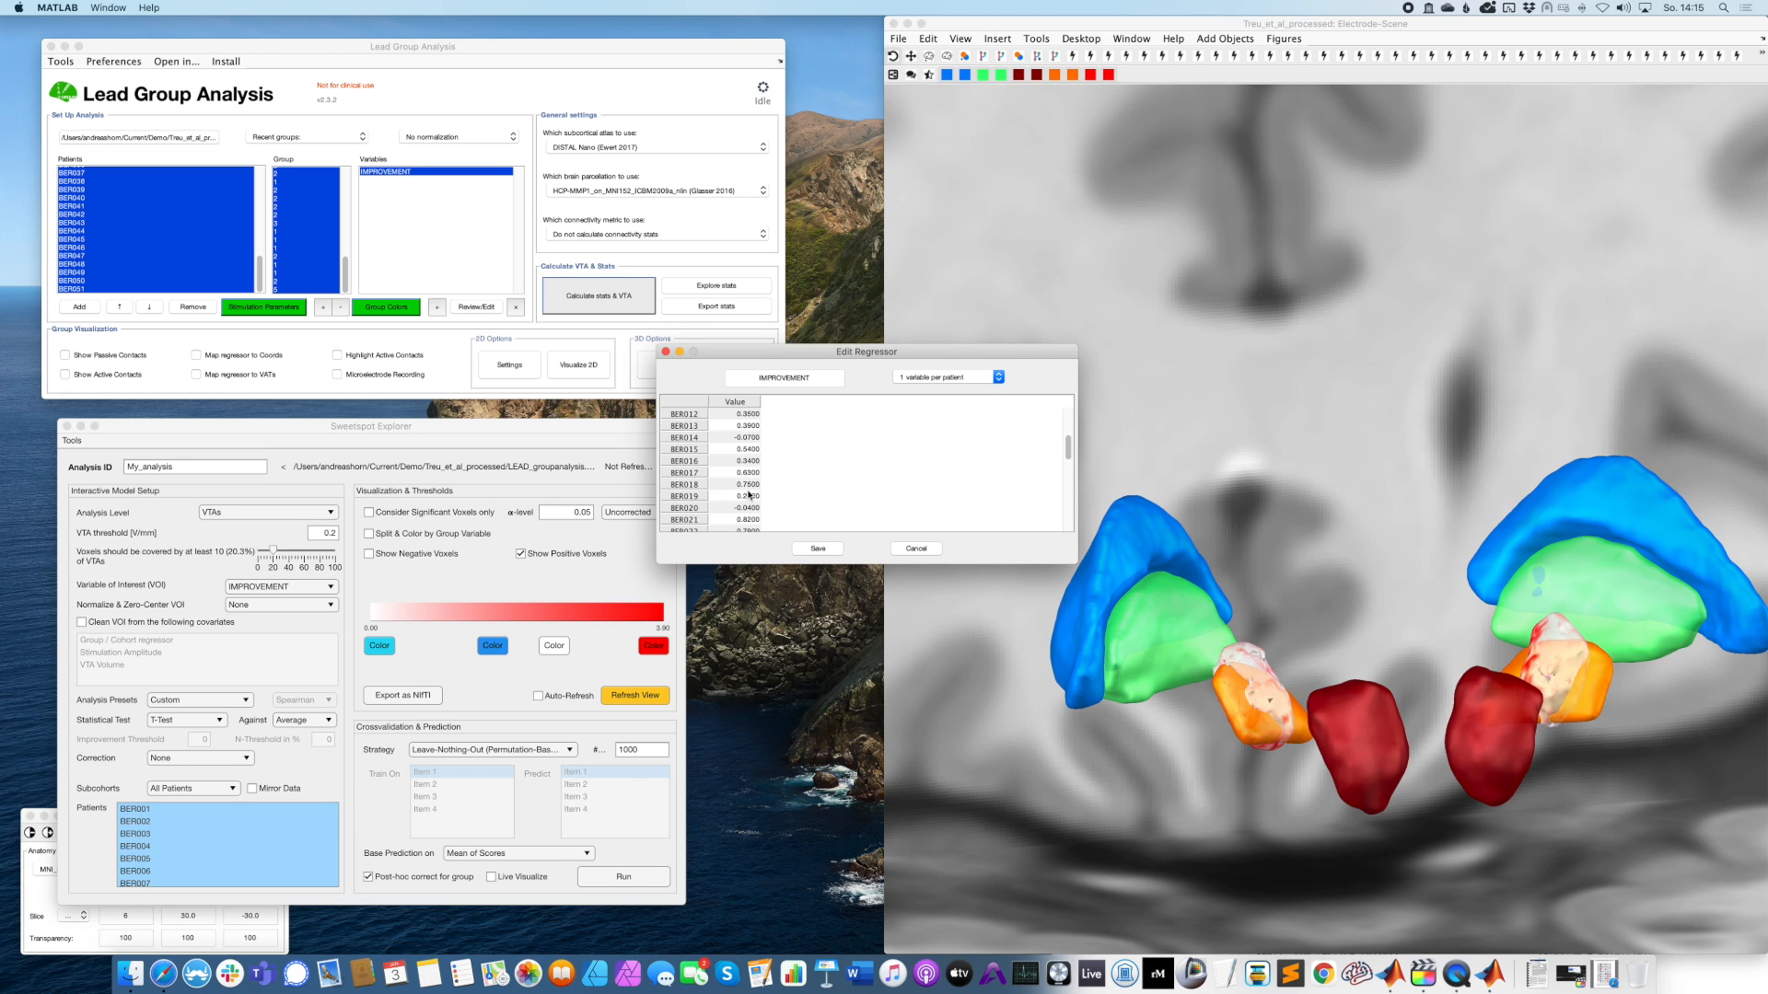
pyautogui.scroll(7, 748, 494)
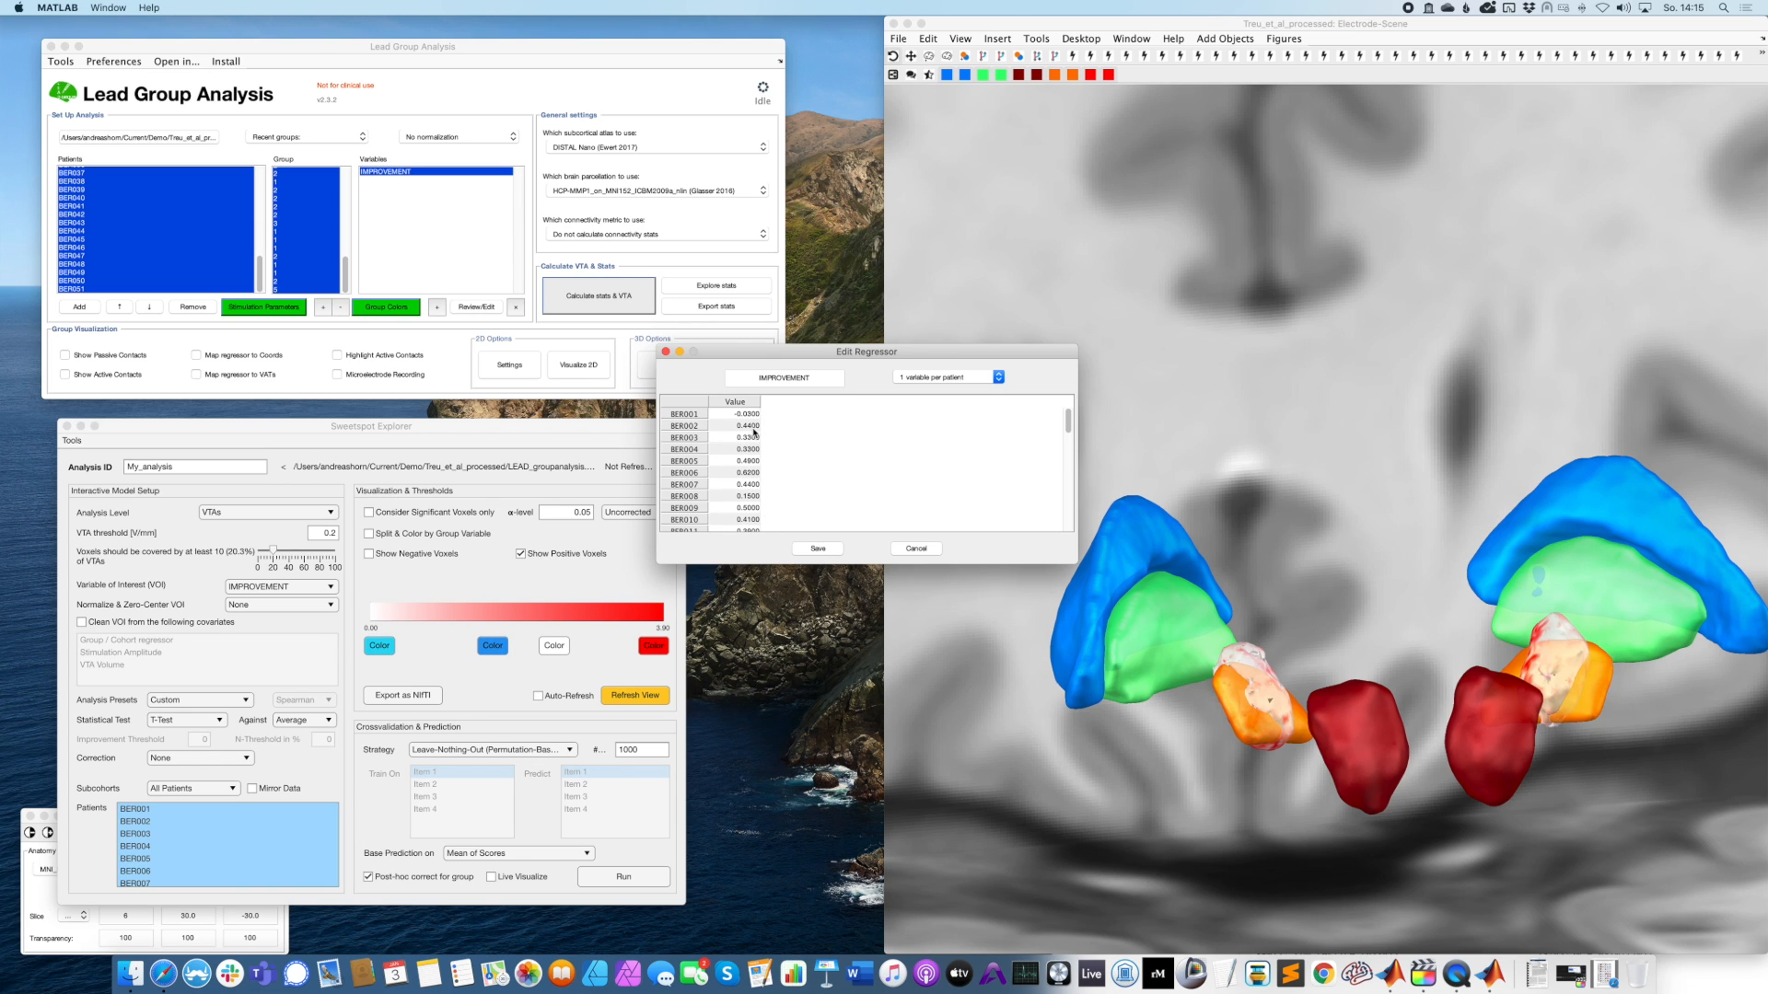
pyautogui.click(665, 351)
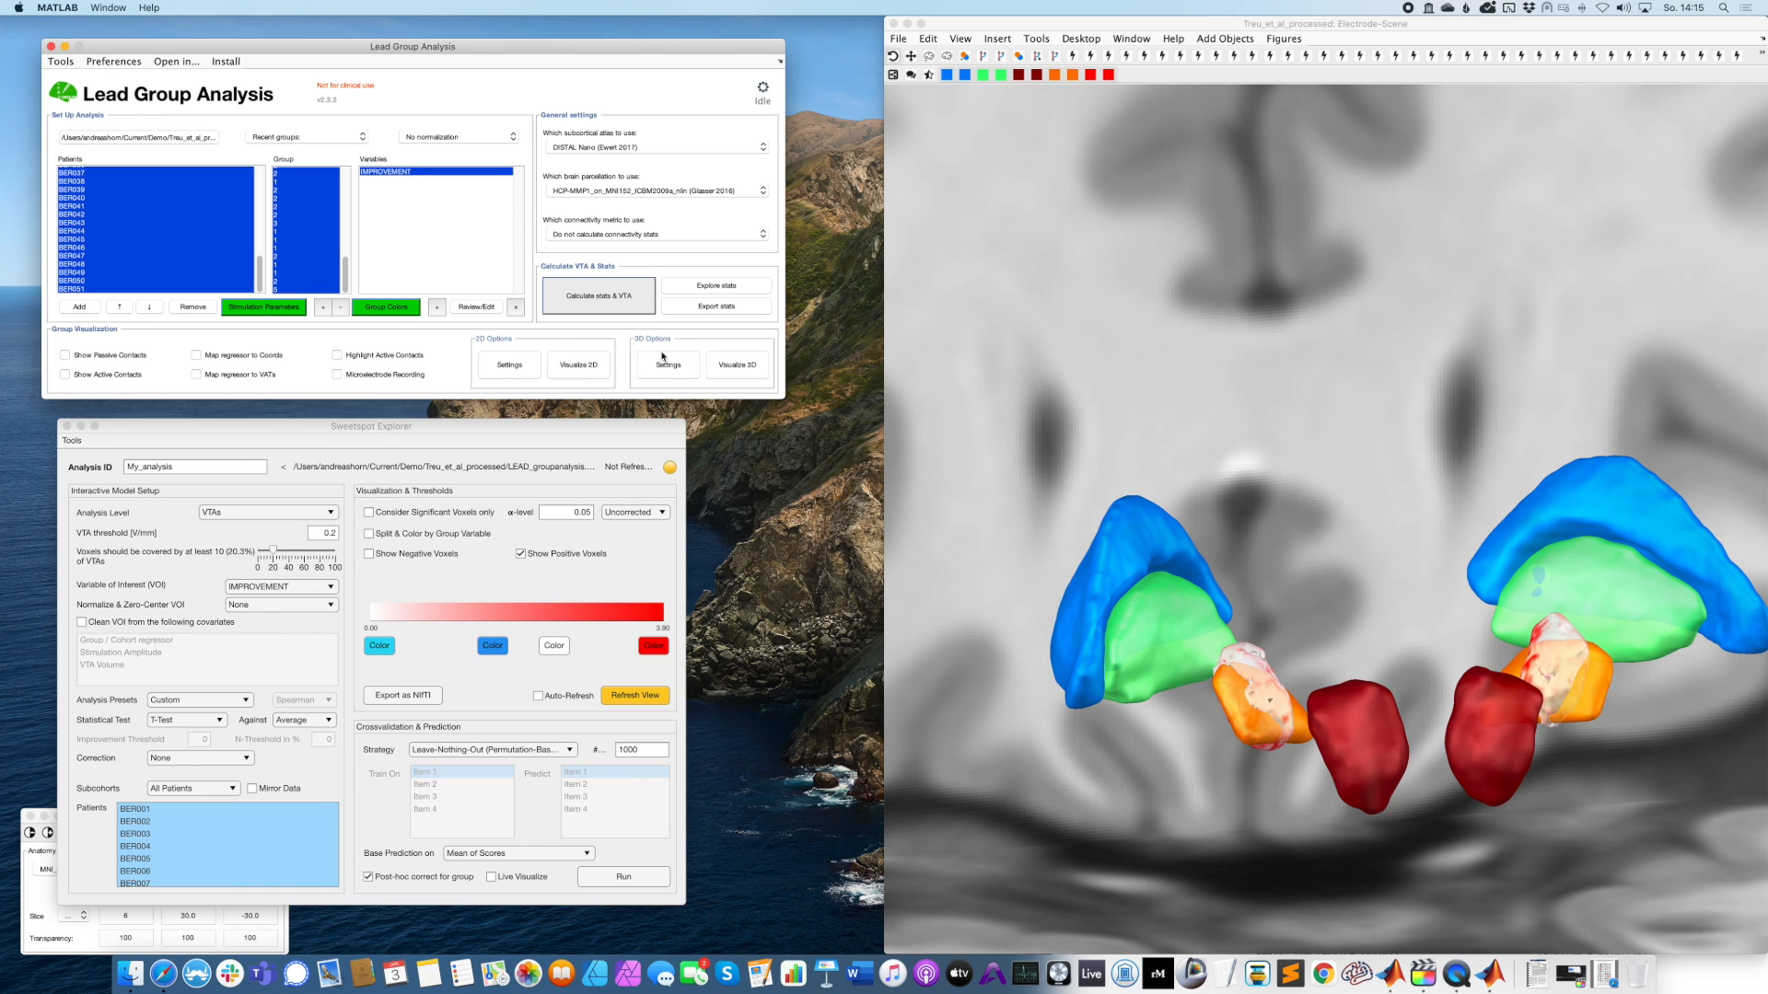
# Look through the T-Test comparison options and the available corrections, keeping Average and None.
pyautogui.click(307, 722)
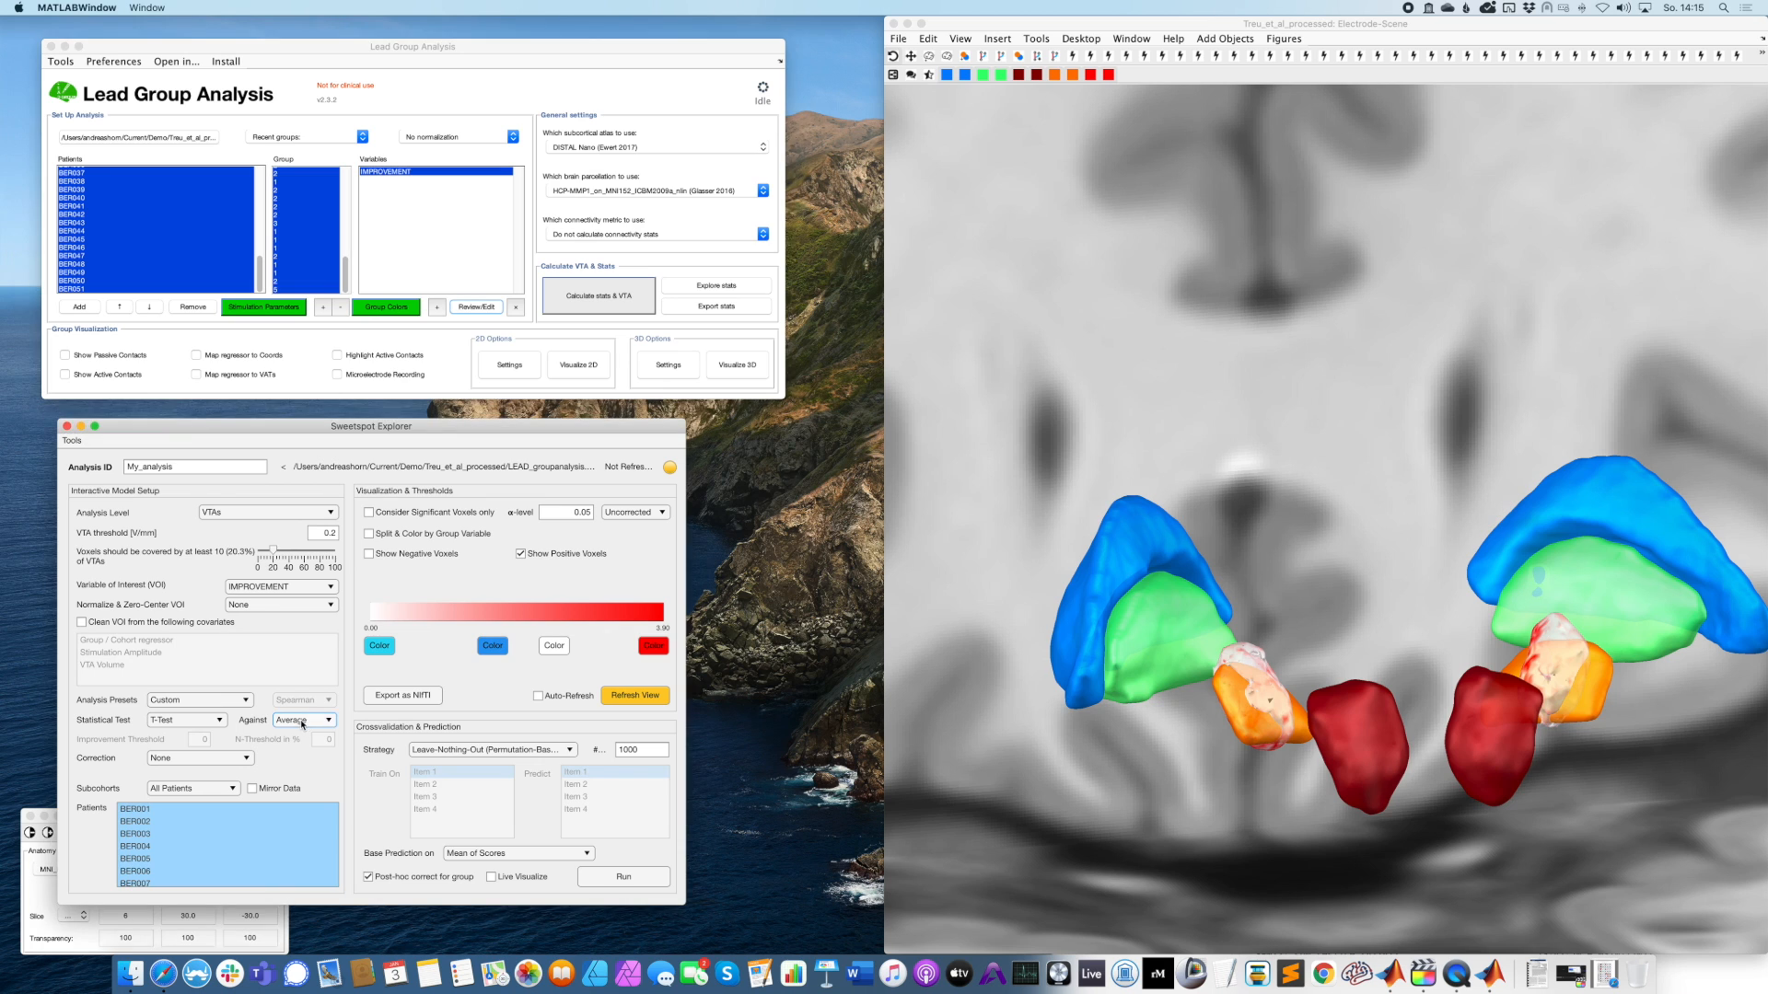
pyautogui.click(304, 723)
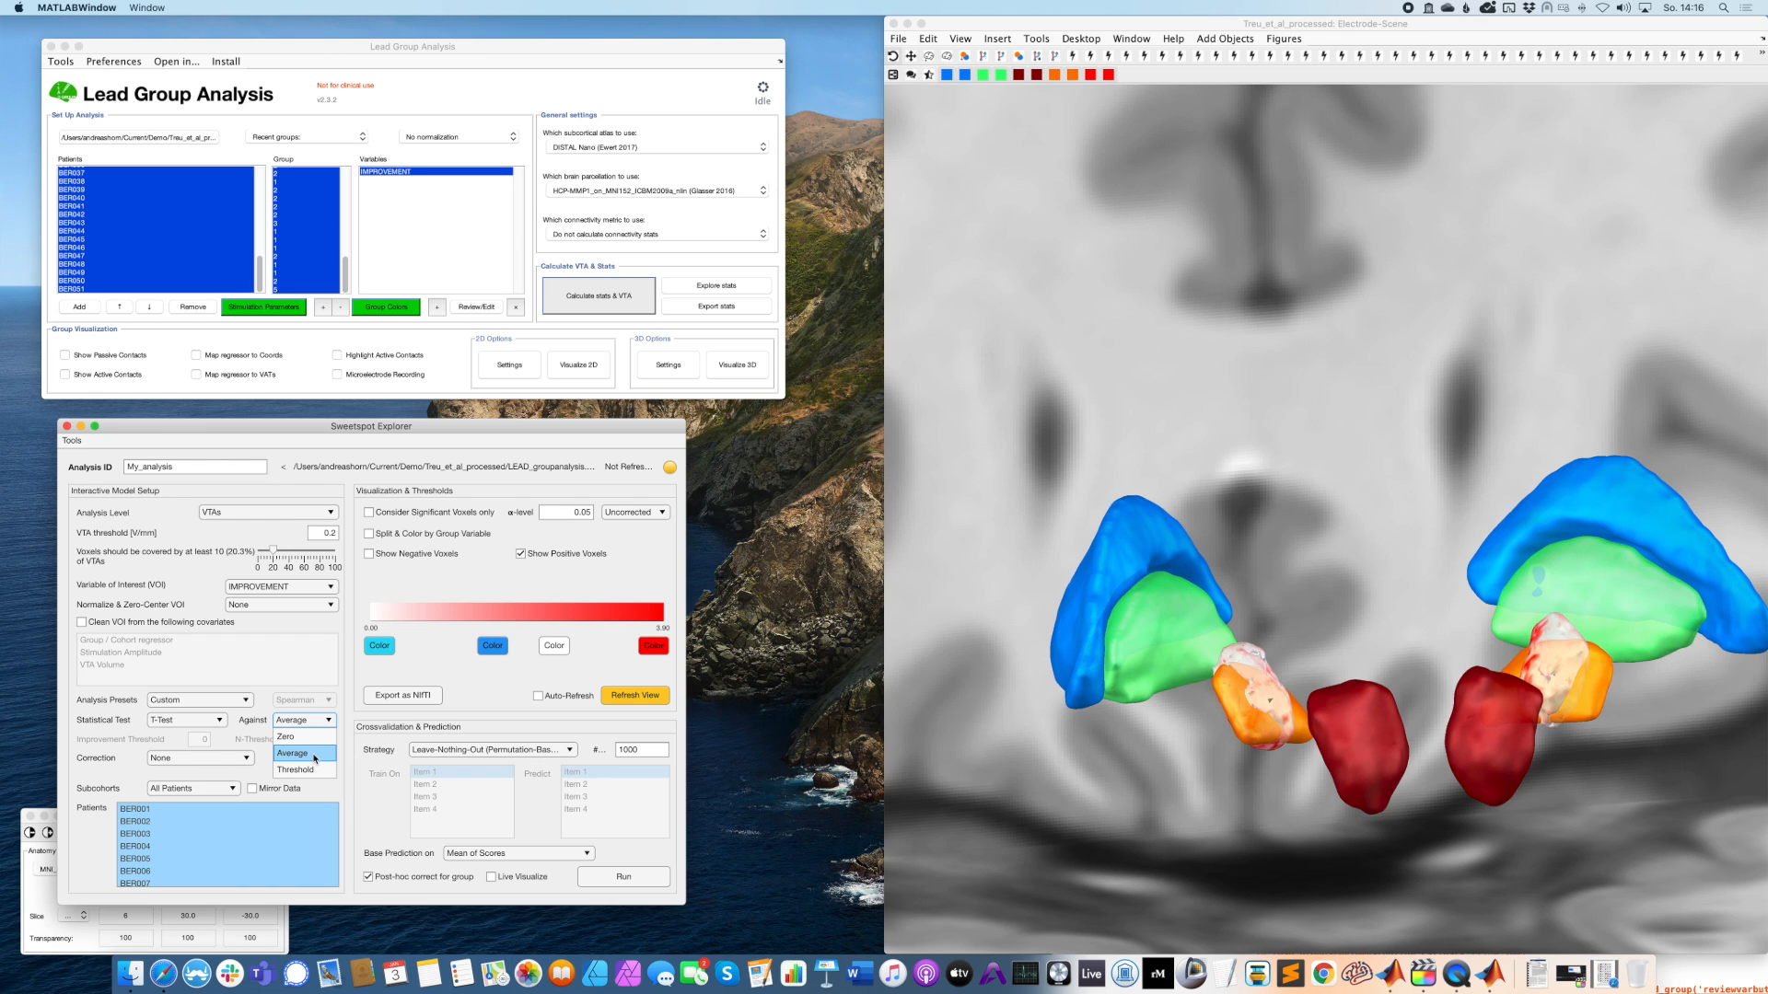
pyautogui.click(314, 755)
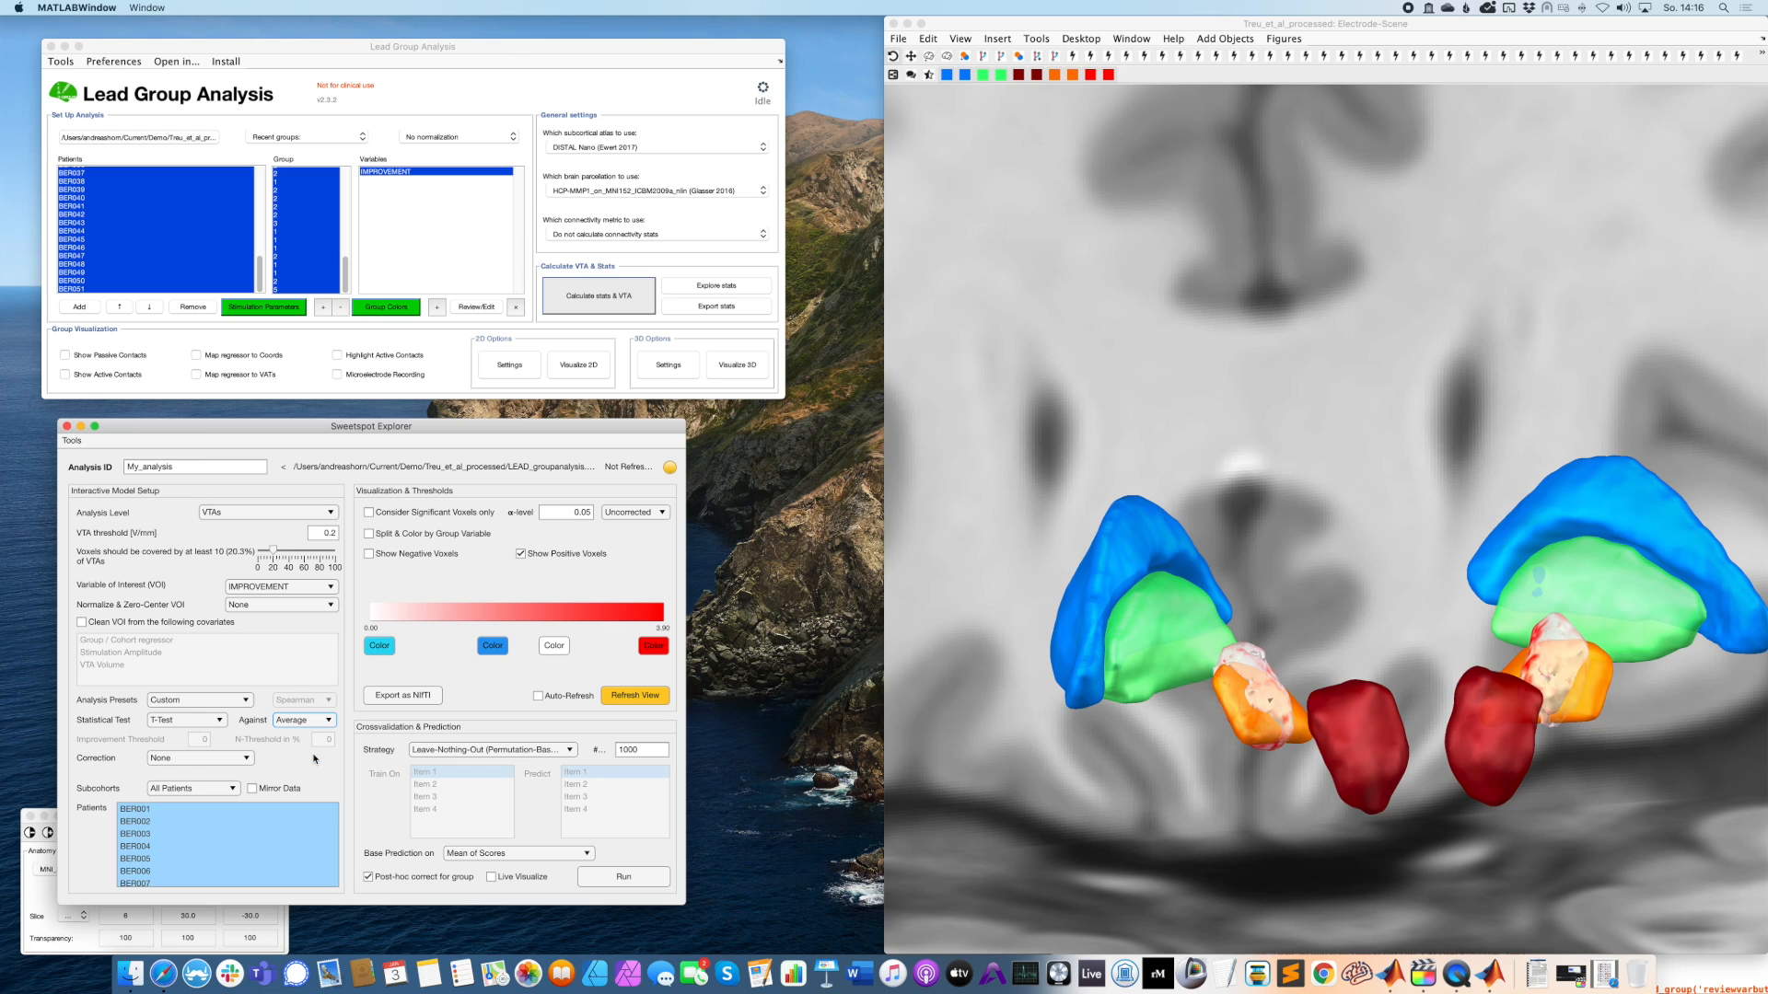
pyautogui.click(203, 760)
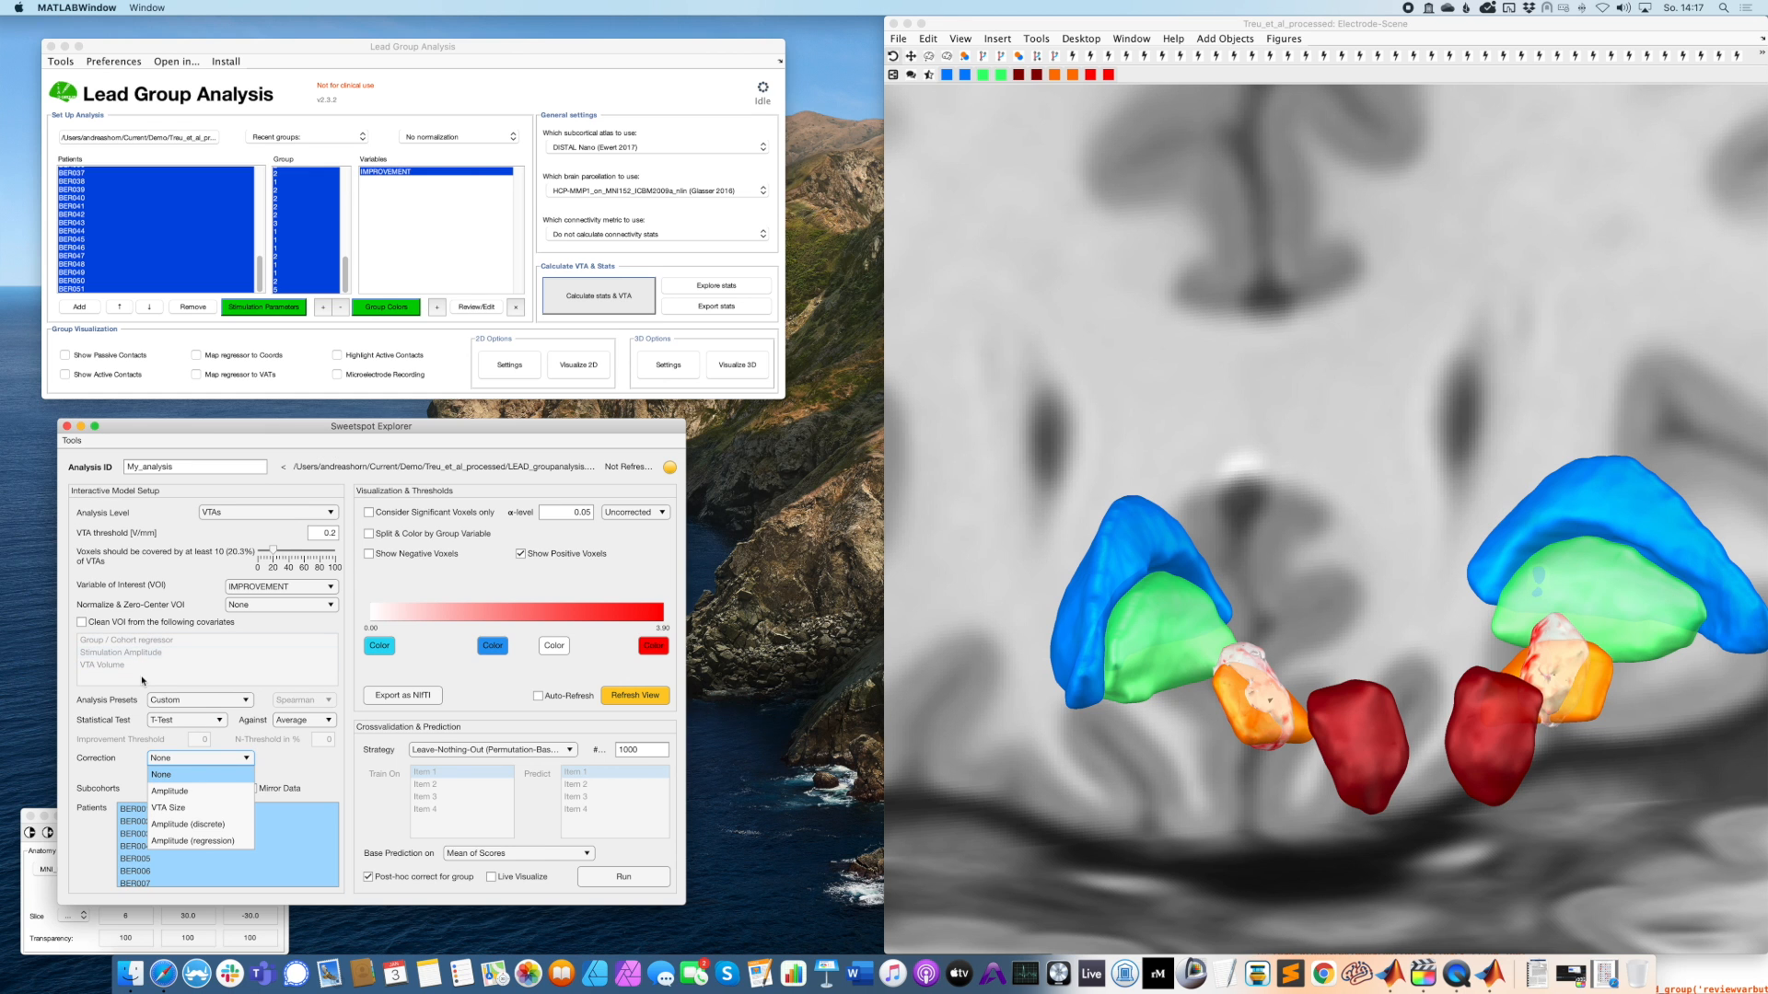
pyautogui.click(203, 759)
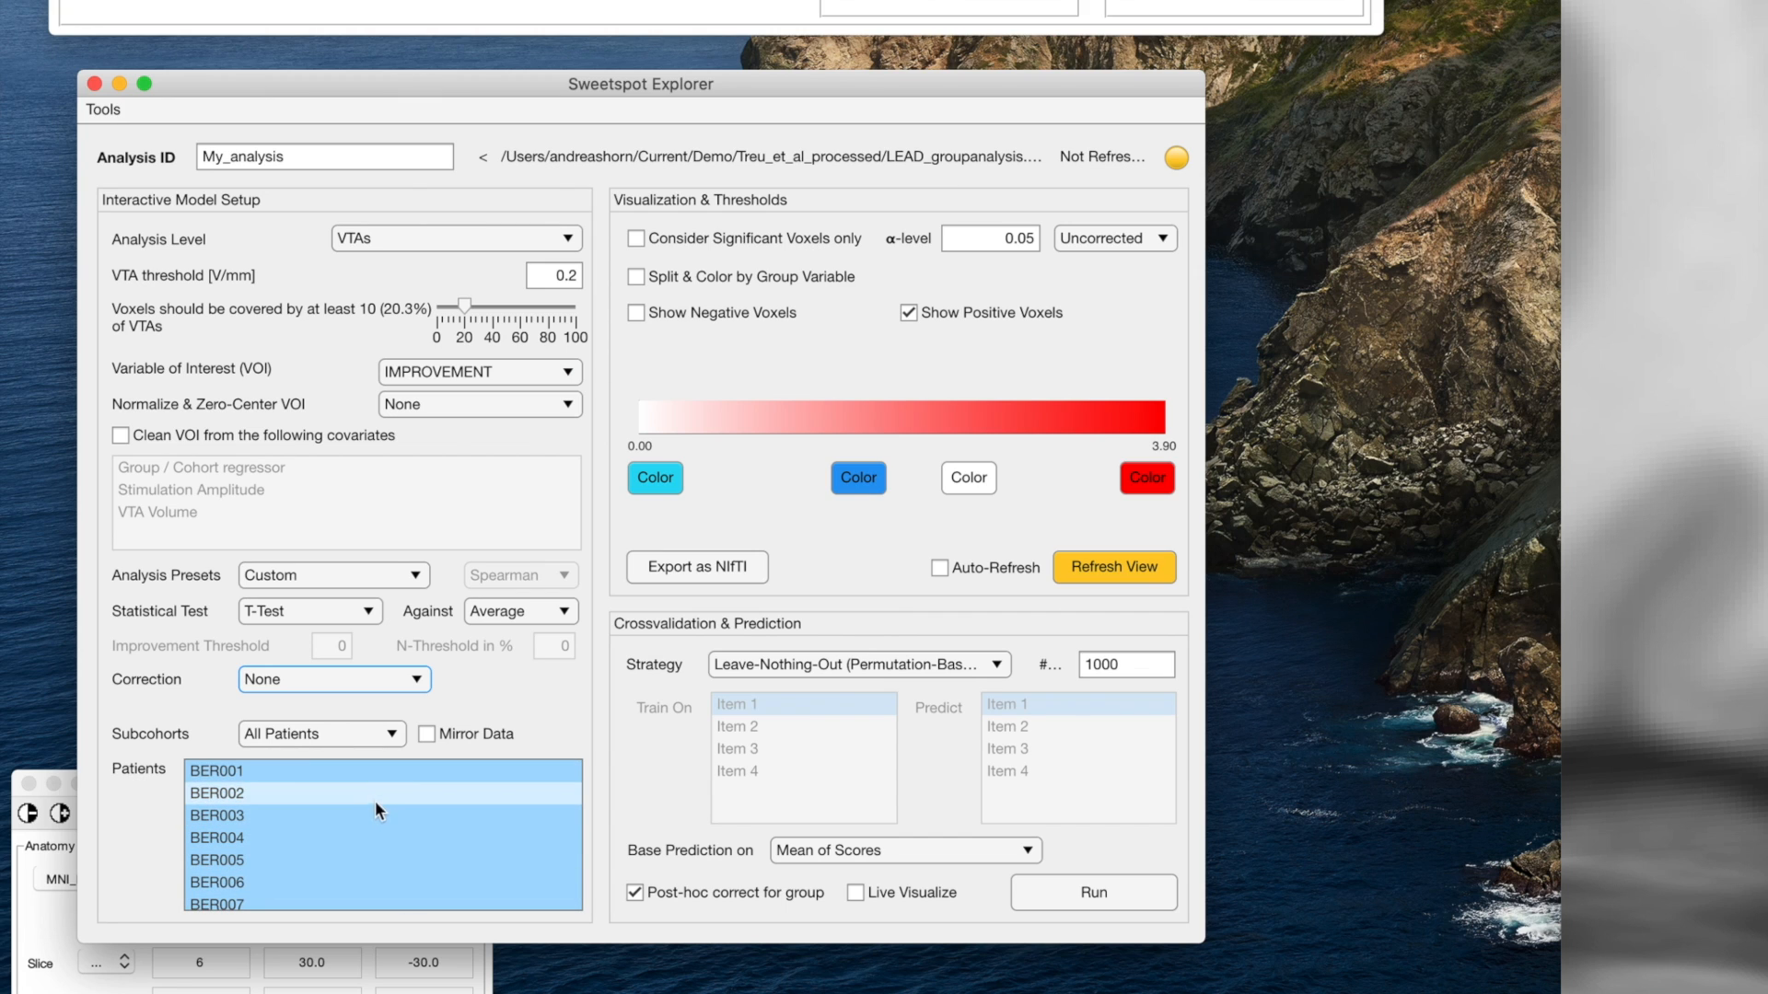
# Select patients BER001 through BER022 in the patient list.
pyautogui.scroll(-10, 368, 836)
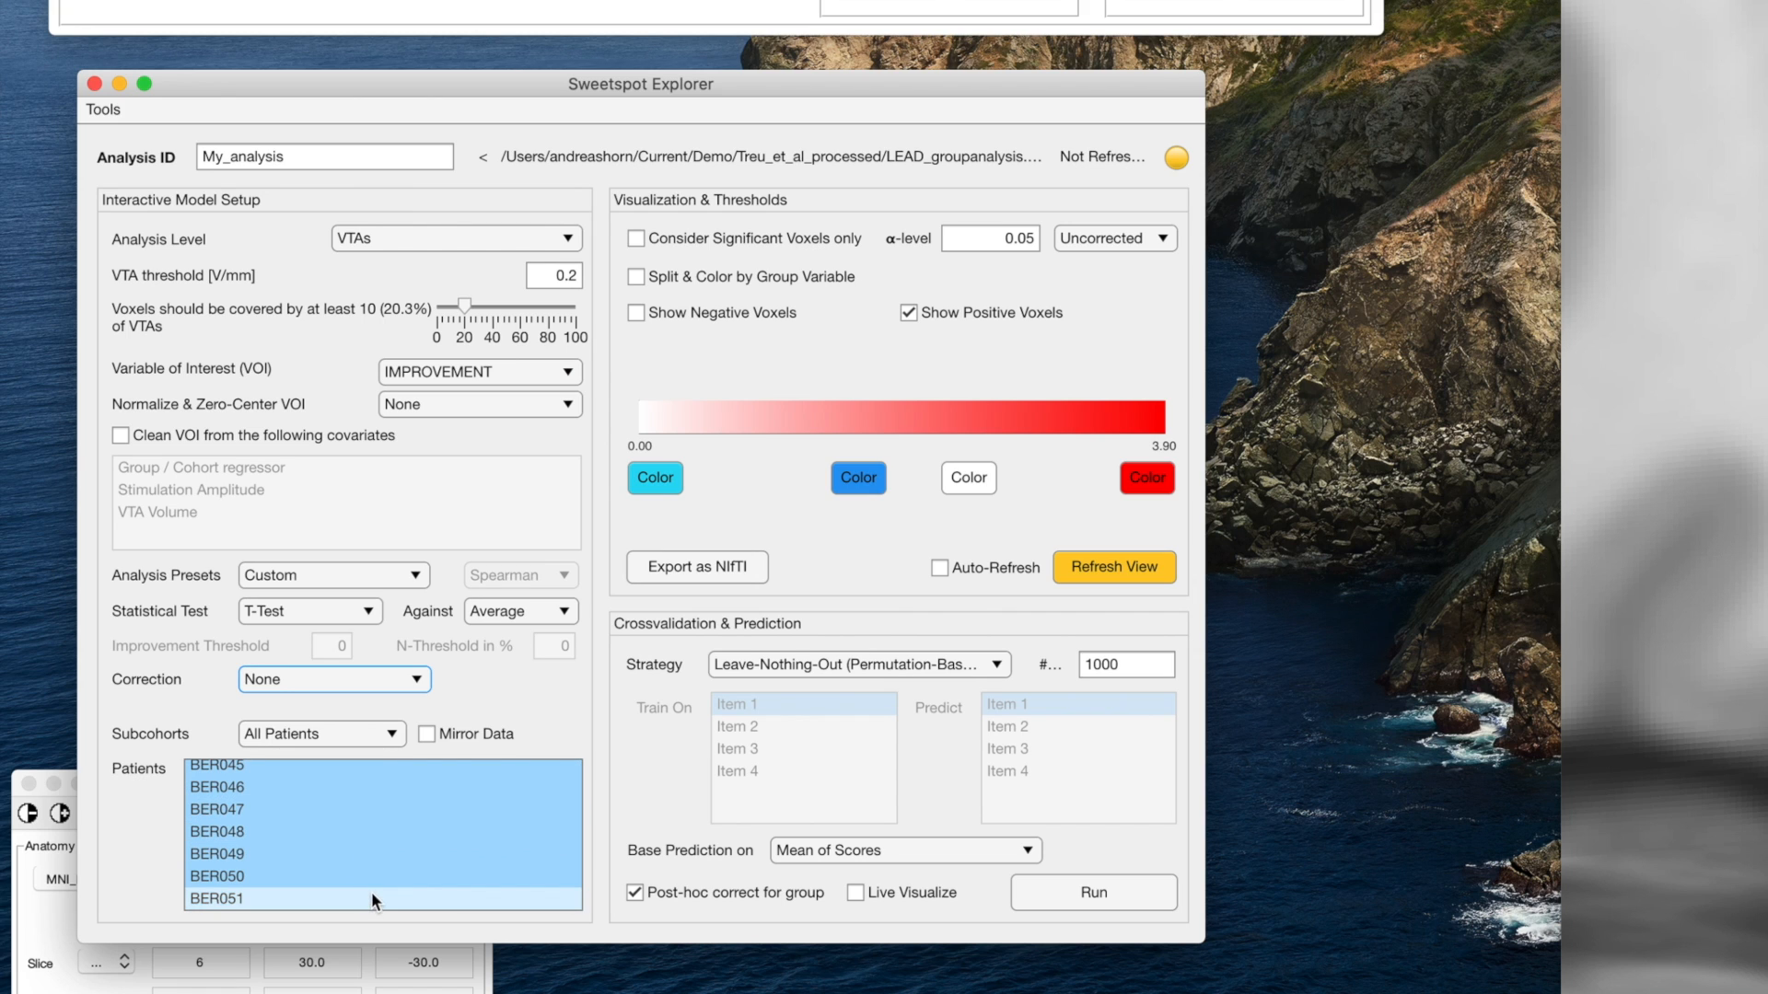
pyautogui.scroll(10, 376, 877)
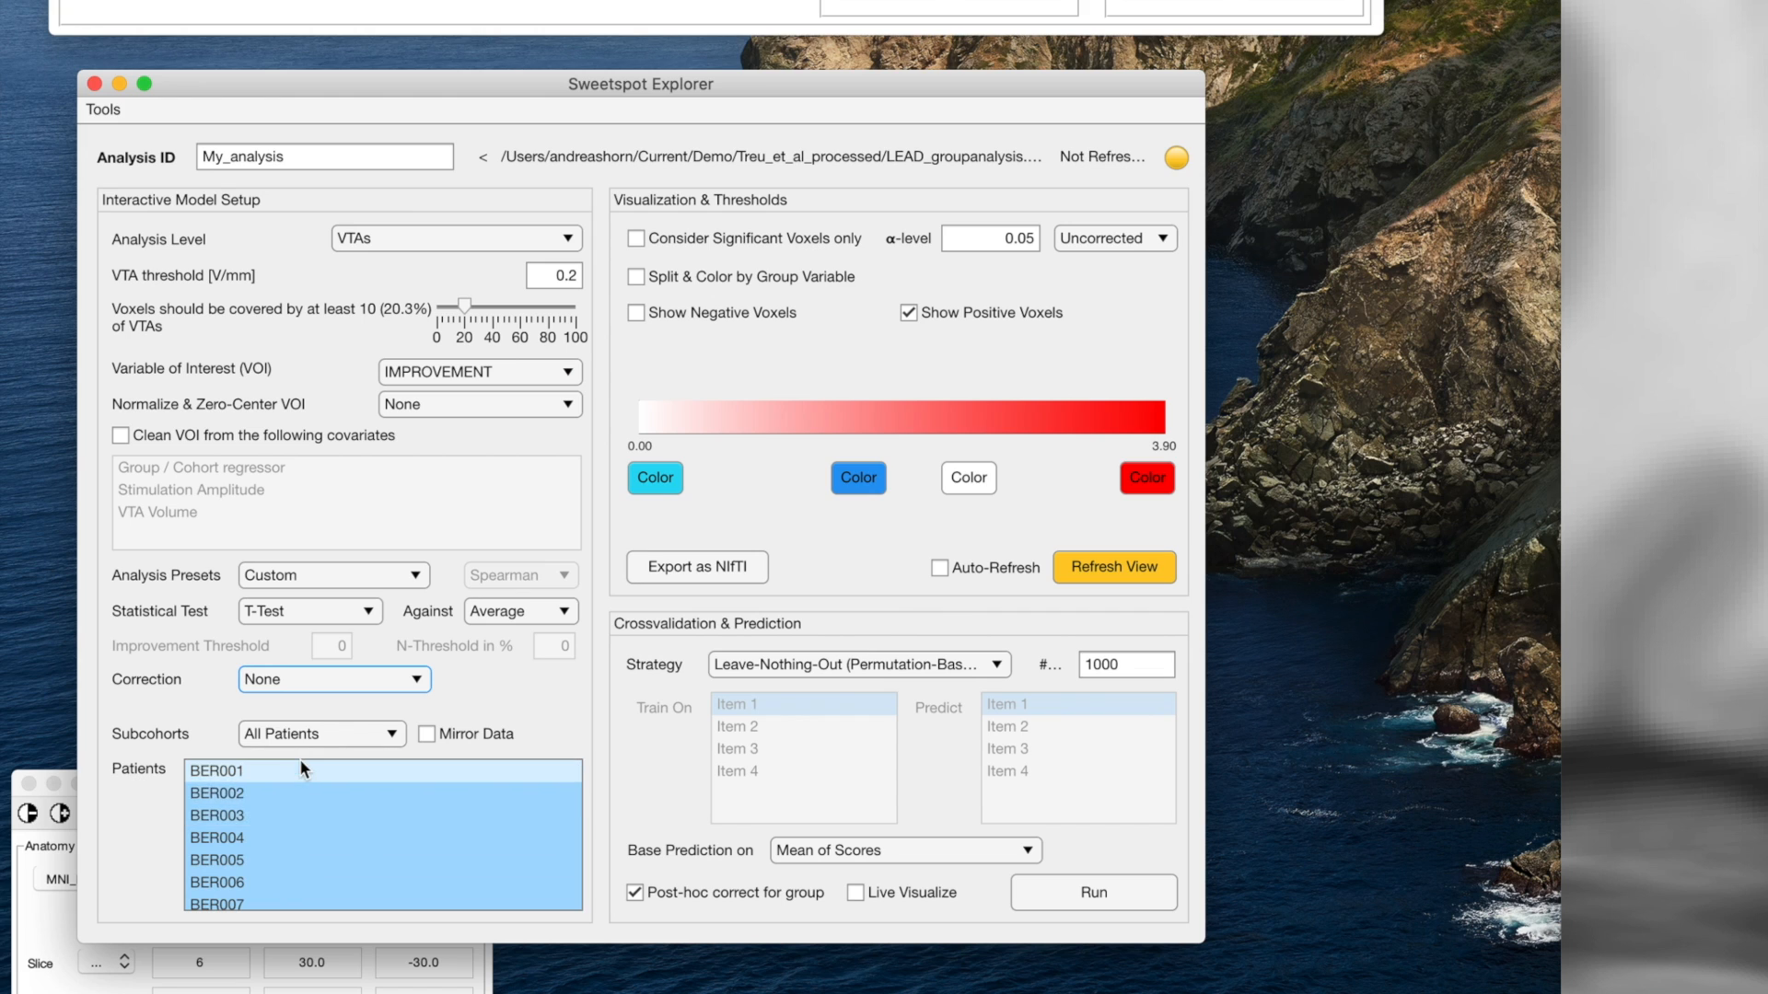
pyautogui.click(300, 765)
pyautogui.scroll(-4, 317, 838)
pyautogui.scroll(-2, 316, 831)
pyautogui.keyDown('shift'); pyautogui.click(317, 826); pyautogui.keyUp('shift')
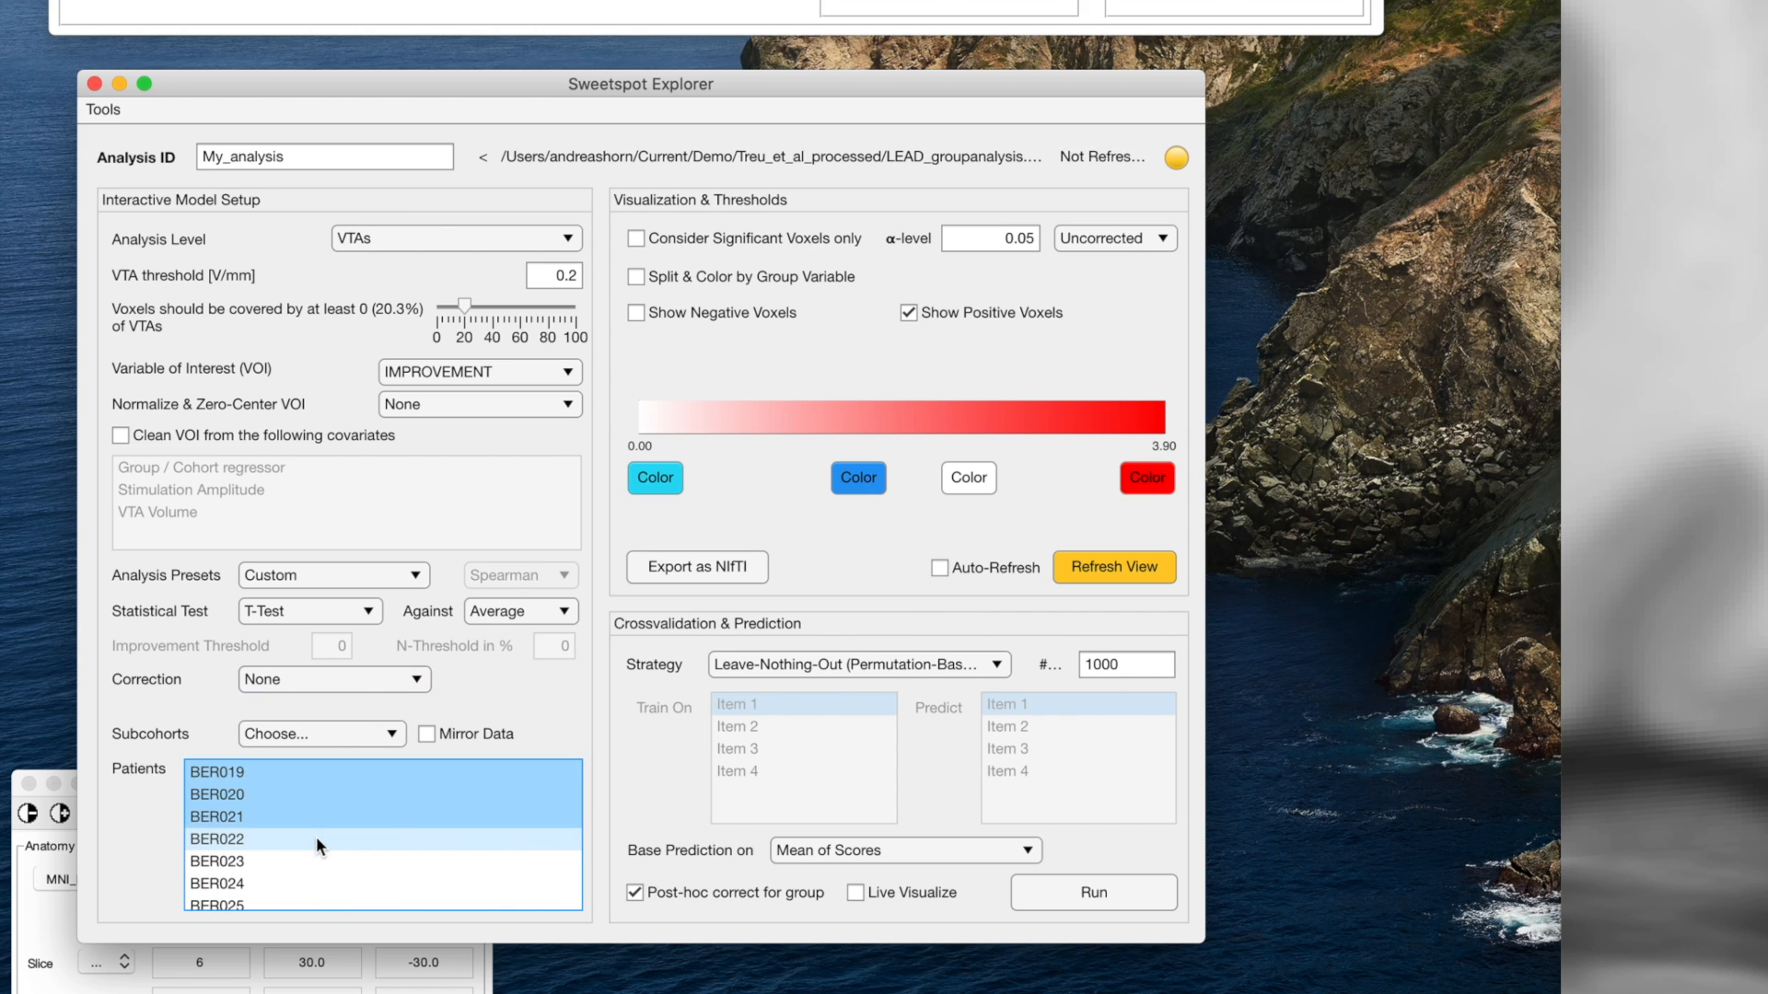
pyautogui.keyDown('shift'); pyautogui.click(317, 838); pyautogui.keyUp('shift')
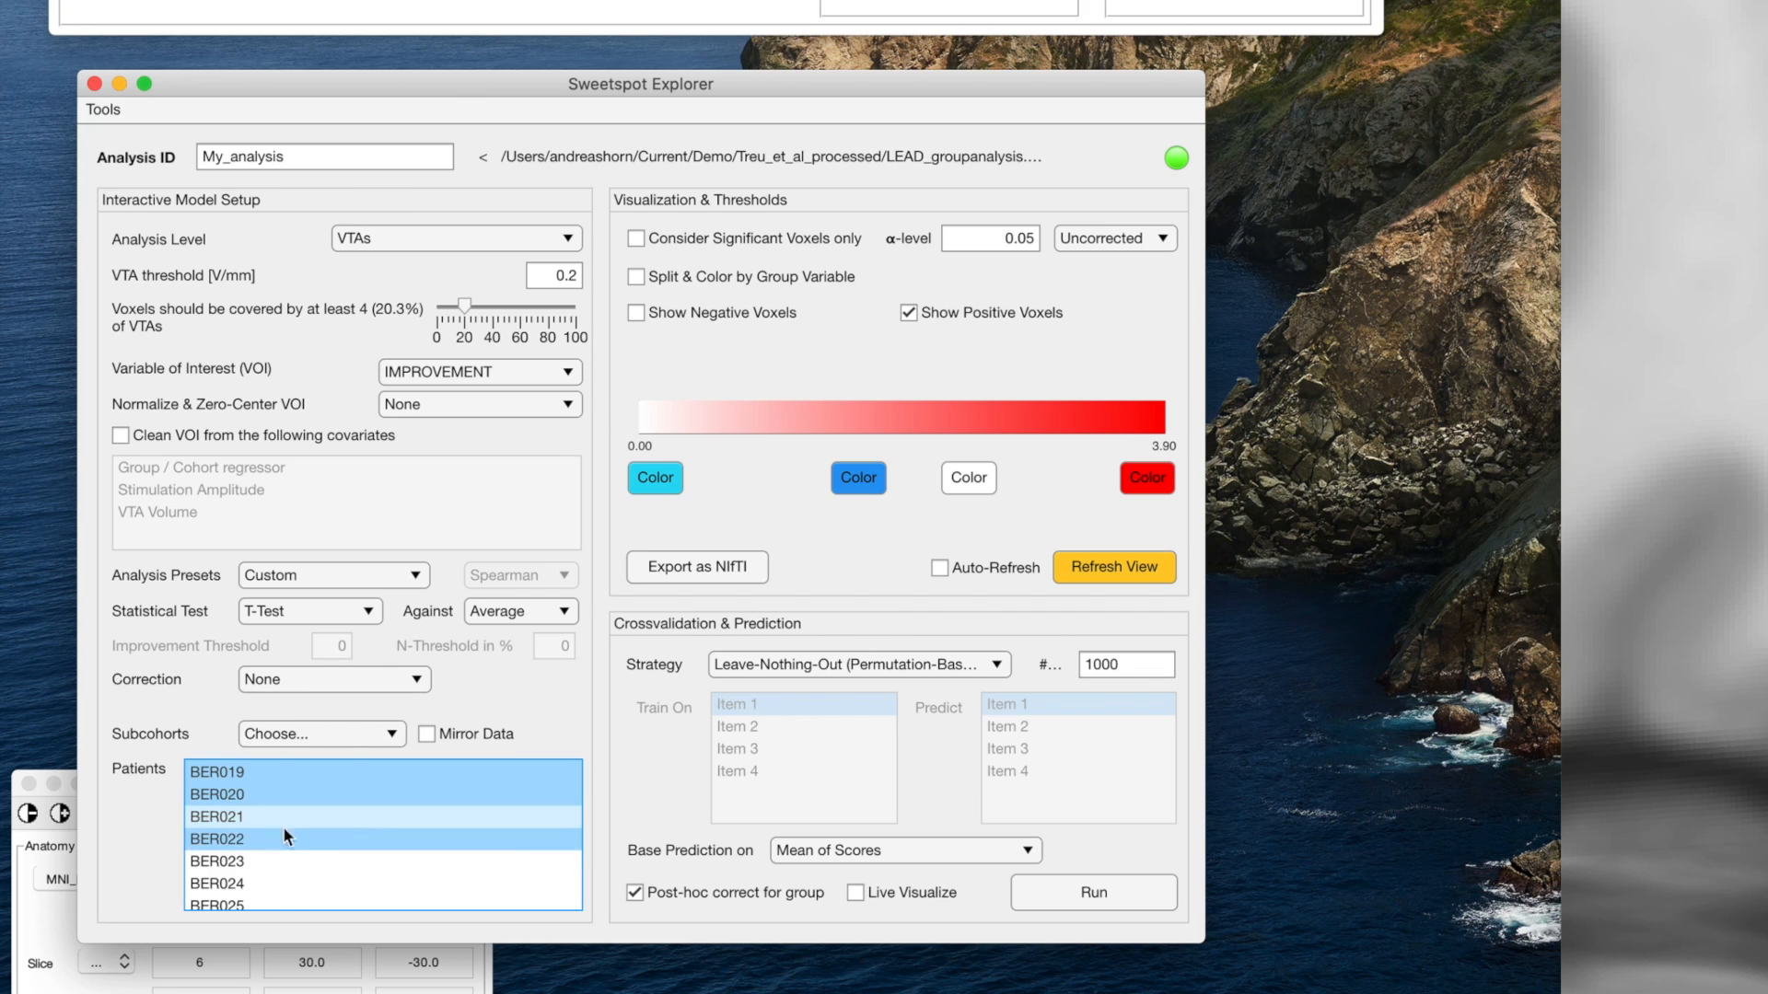
pyautogui.keyDown('shift'); pyautogui.click(312, 873); pyautogui.keyUp('shift')
# Look through the whole patient list to check which patients are included in the selection.
pyautogui.scroll(-8, 326, 812)
pyautogui.press('super+a')
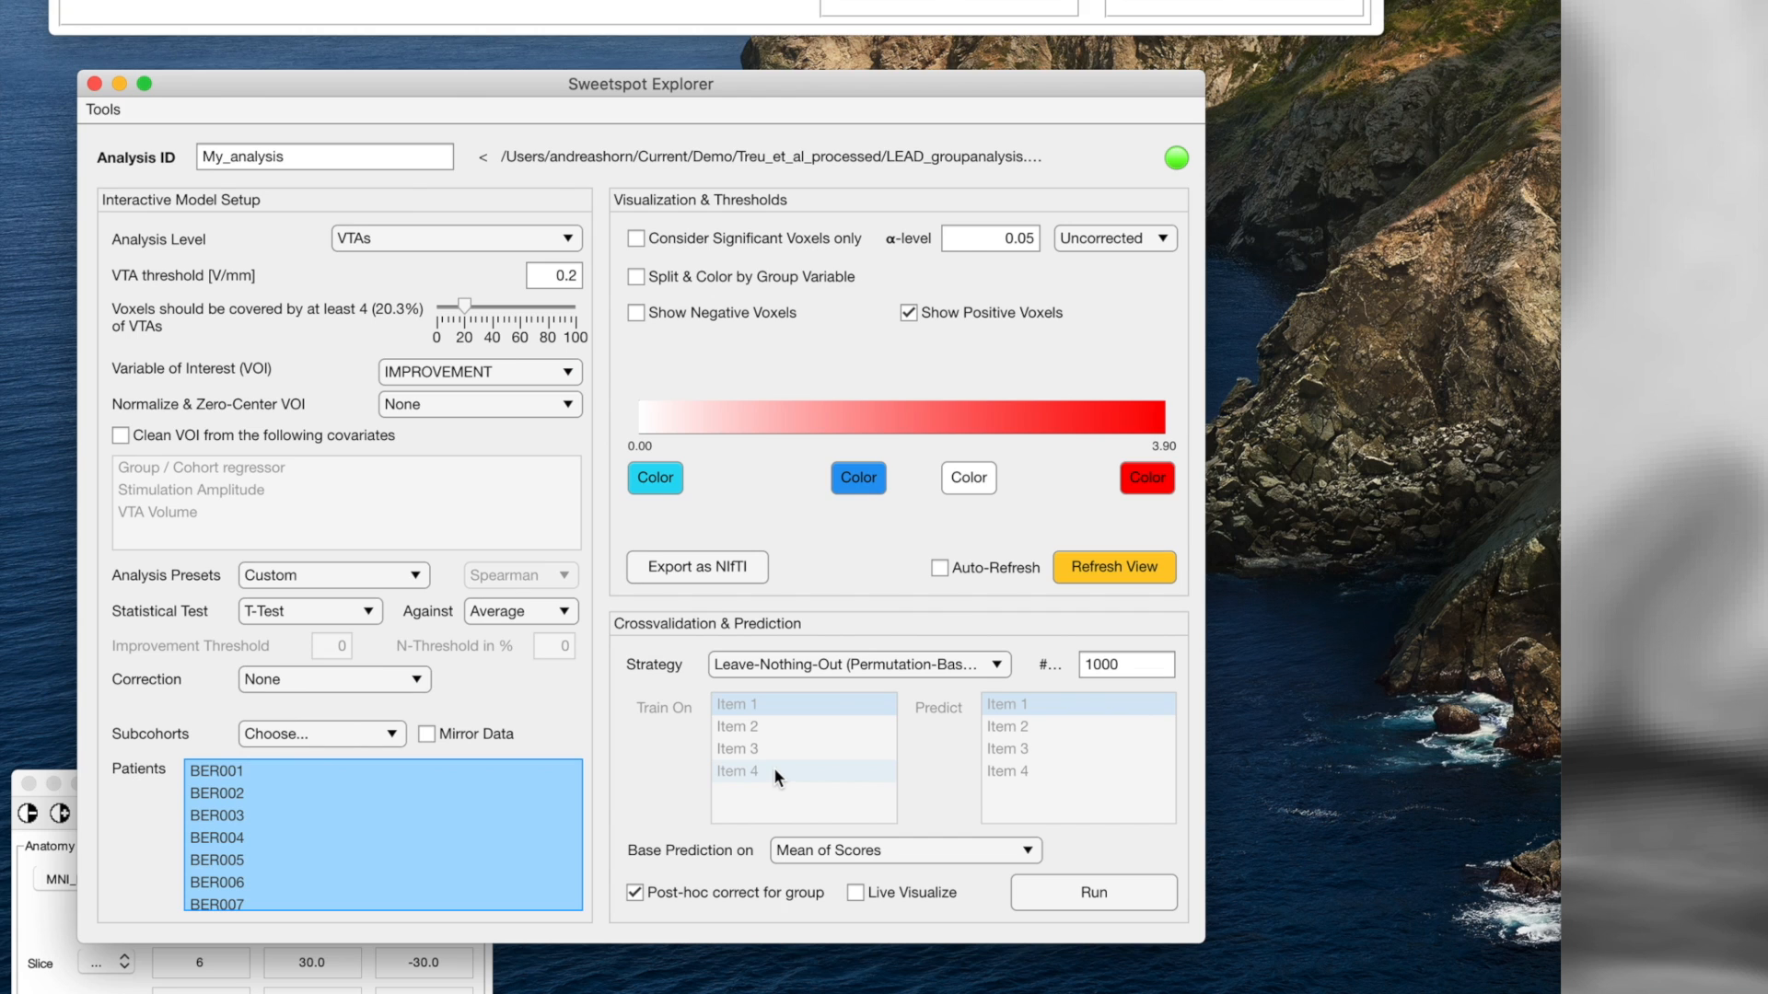
pyautogui.scroll(-5, 376, 798)
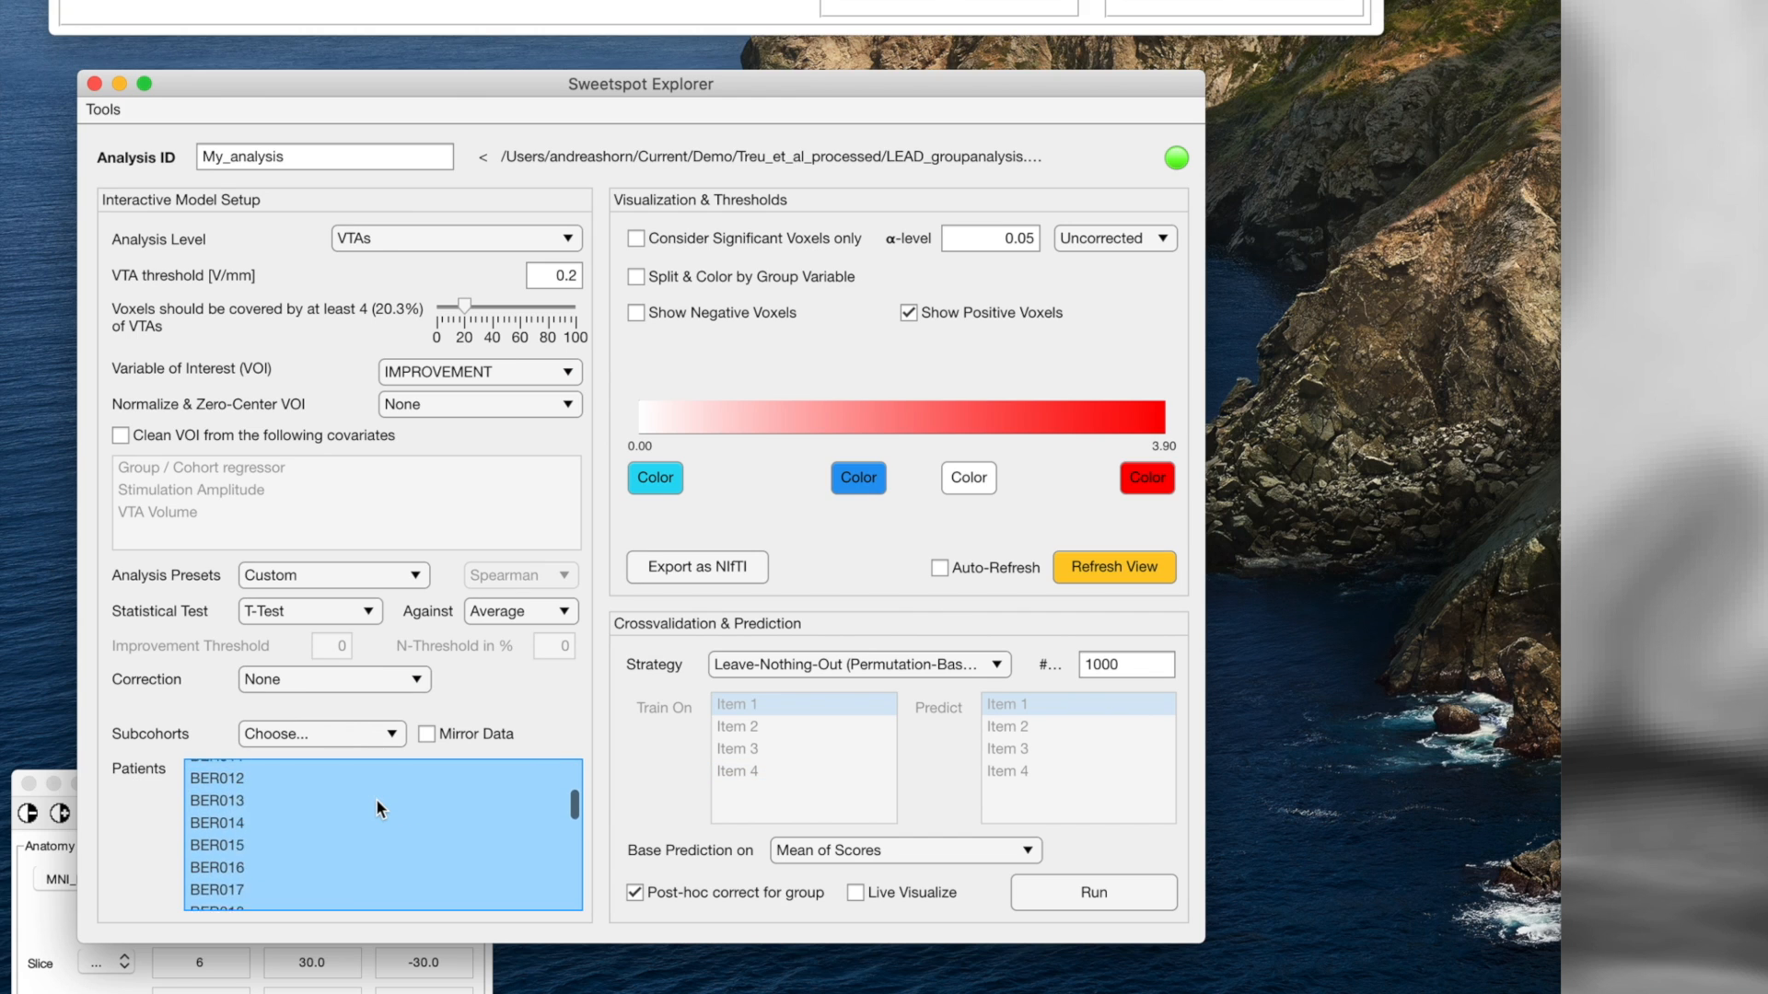
pyautogui.scroll(-3, 377, 799)
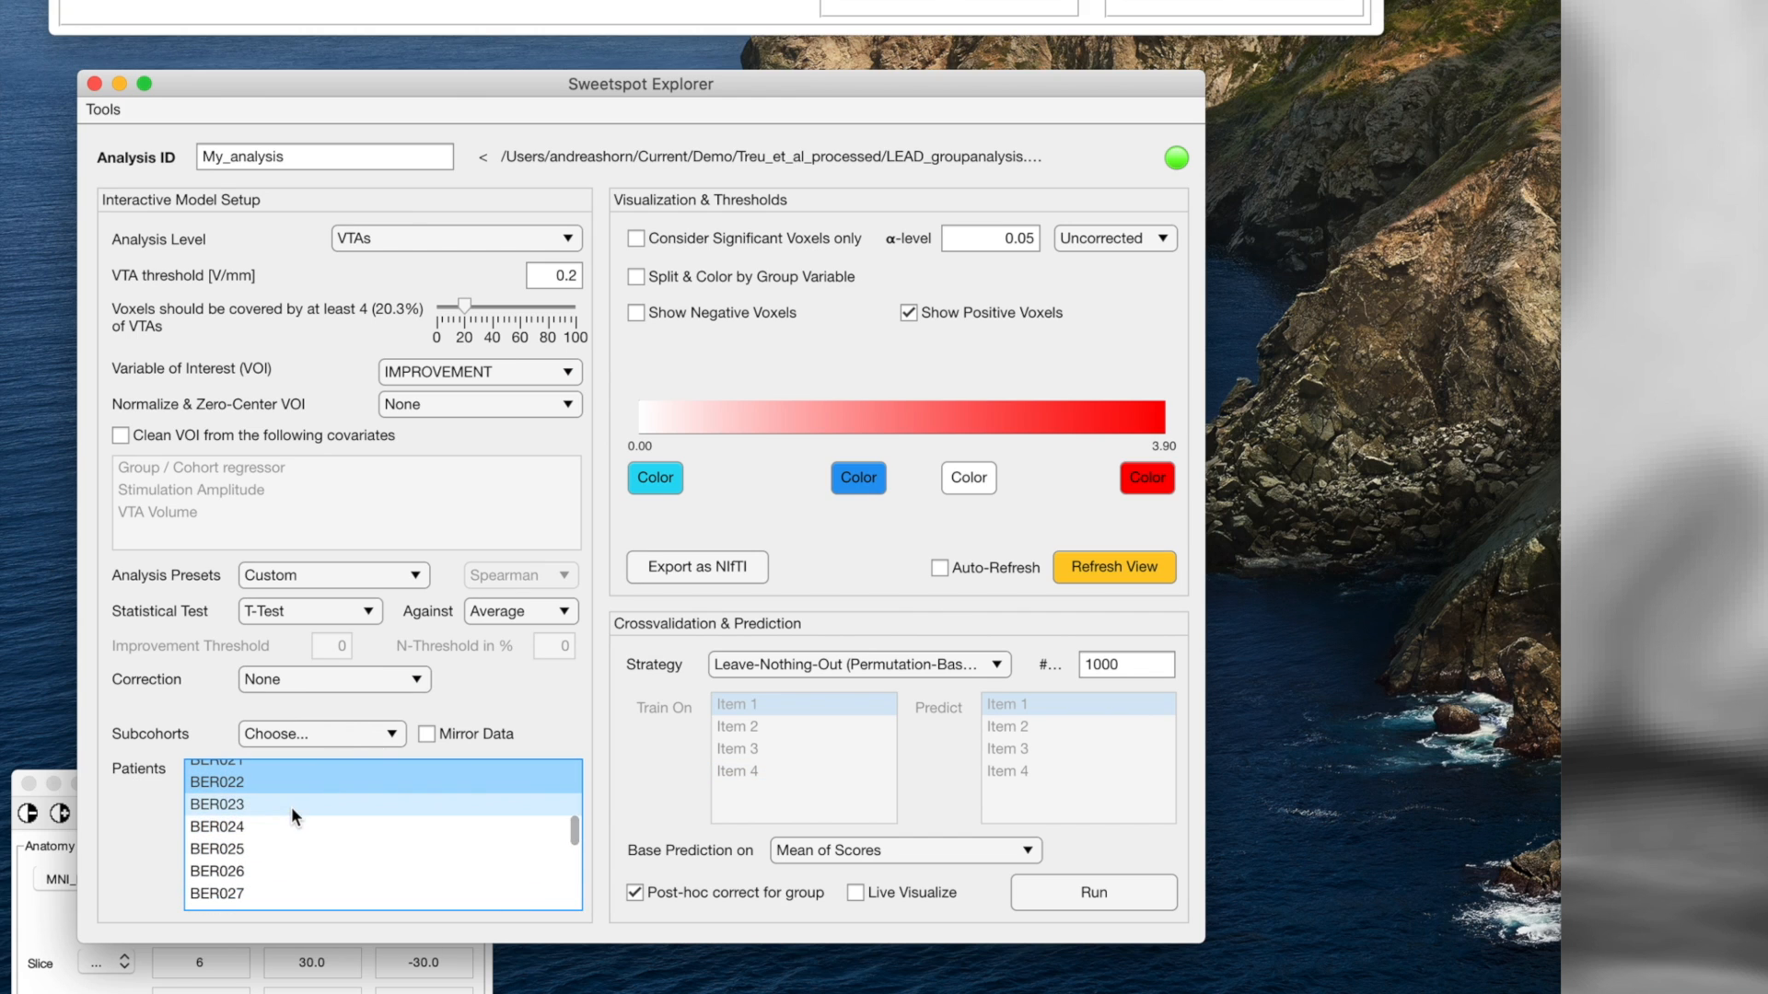
pyautogui.scroll(-8, 294, 870)
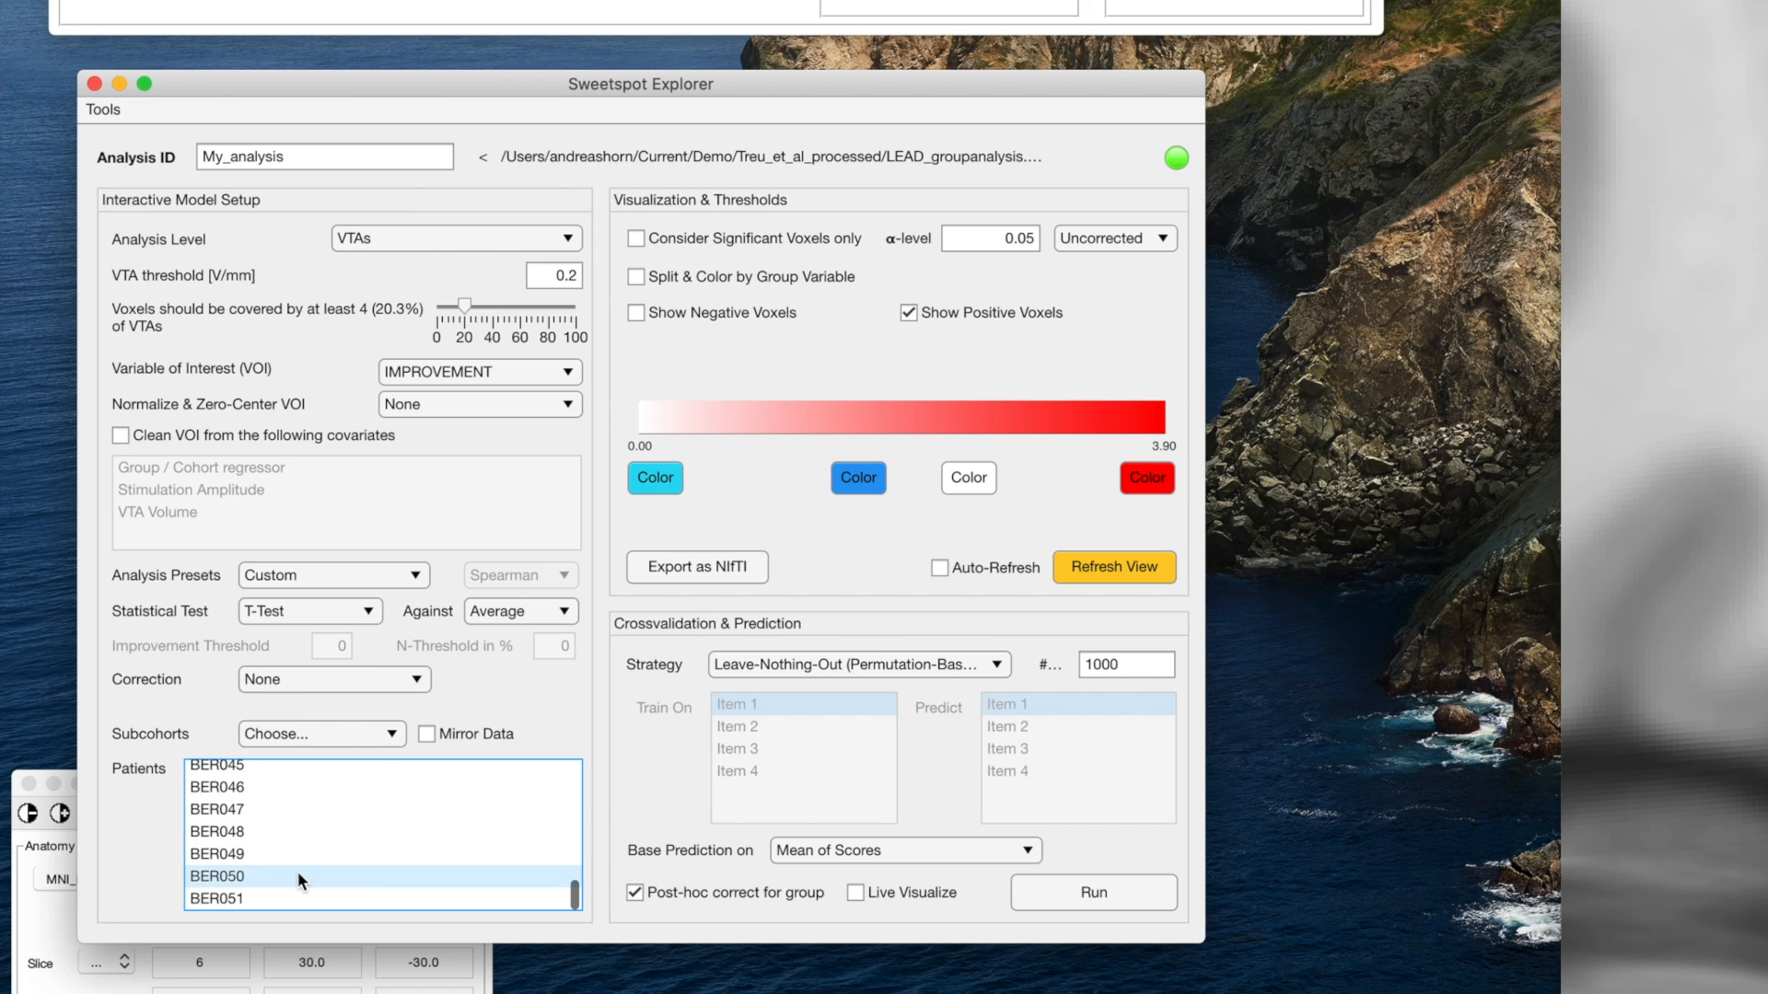
pyautogui.press('super+a')
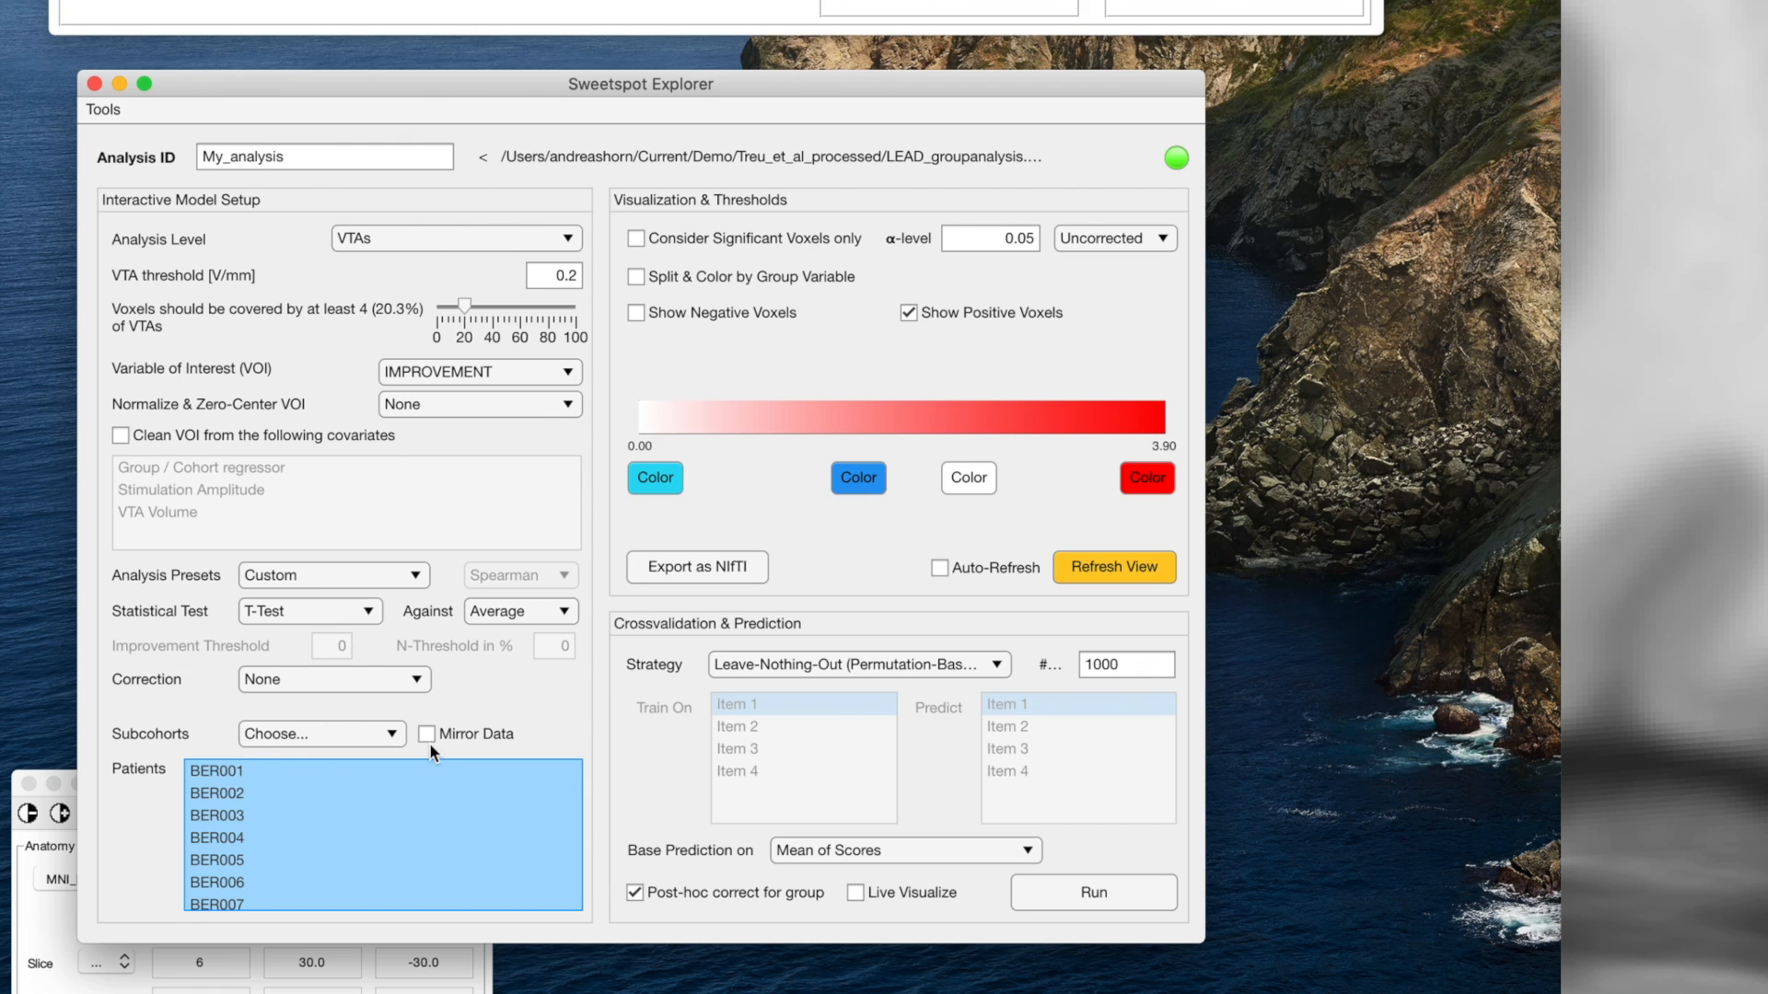
pyautogui.scroll(-5, 307, 799)
pyautogui.scroll(5, 307, 799)
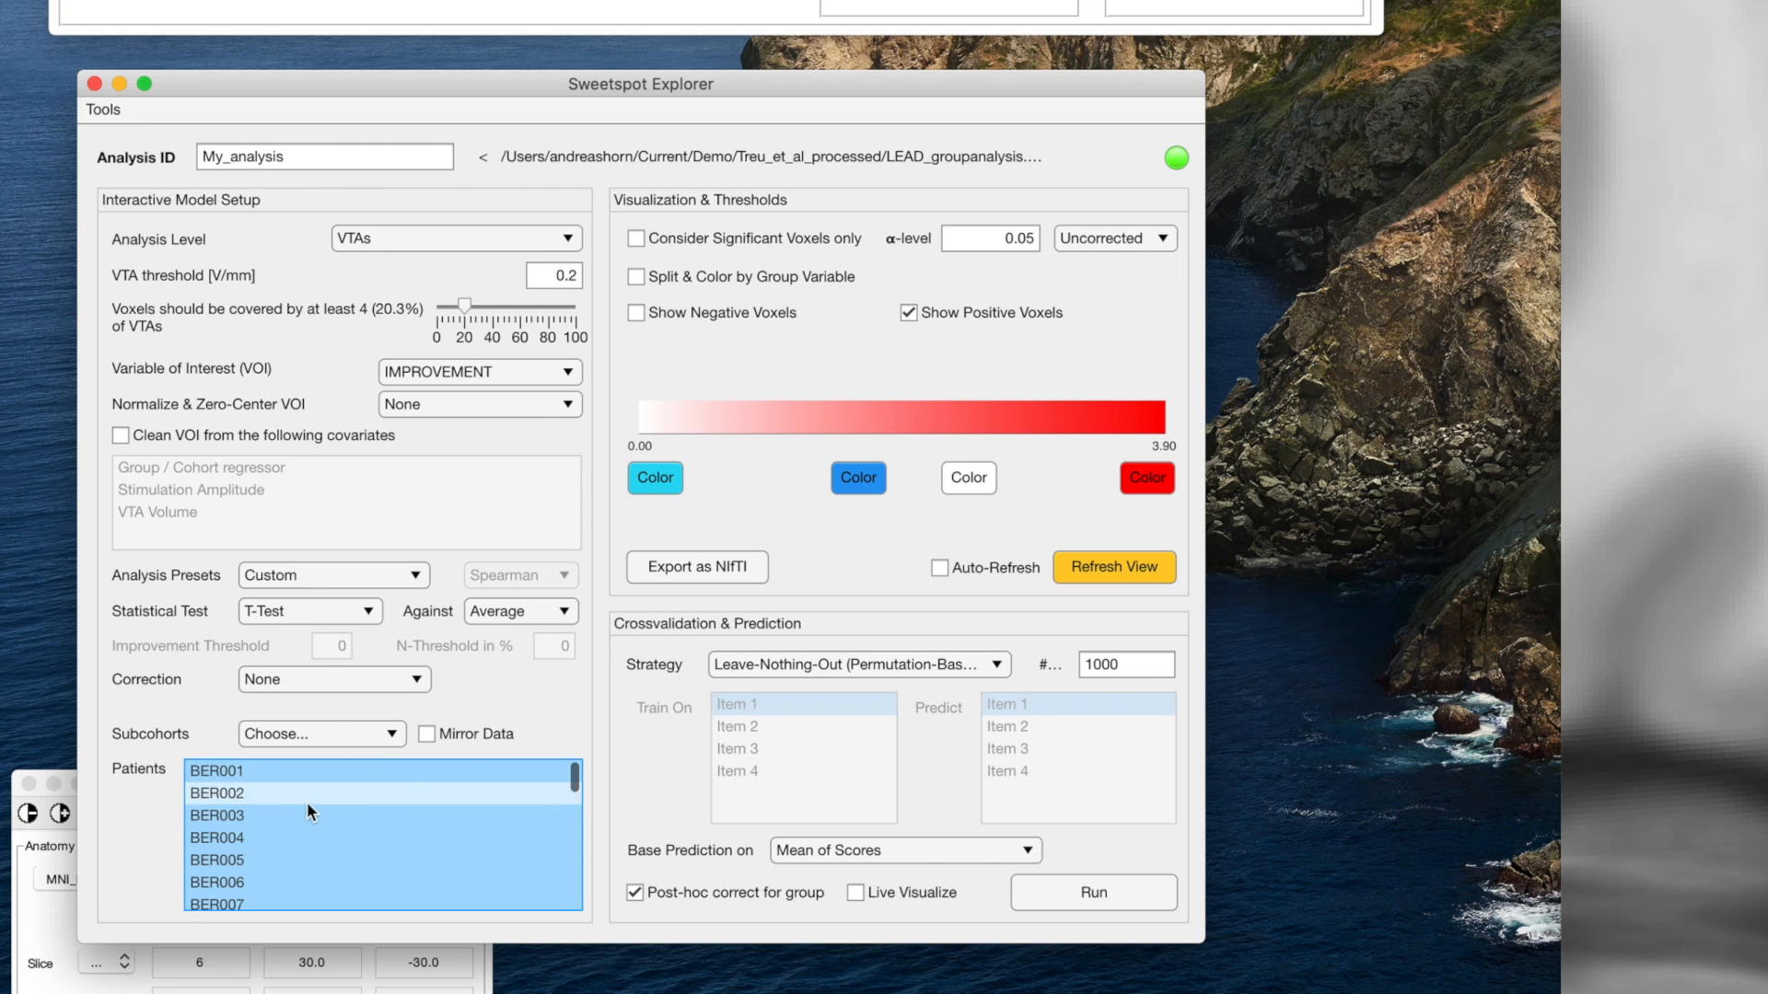
pyautogui.keyDown('super'); pyautogui.click(503, 798); pyautogui.keyUp('super')
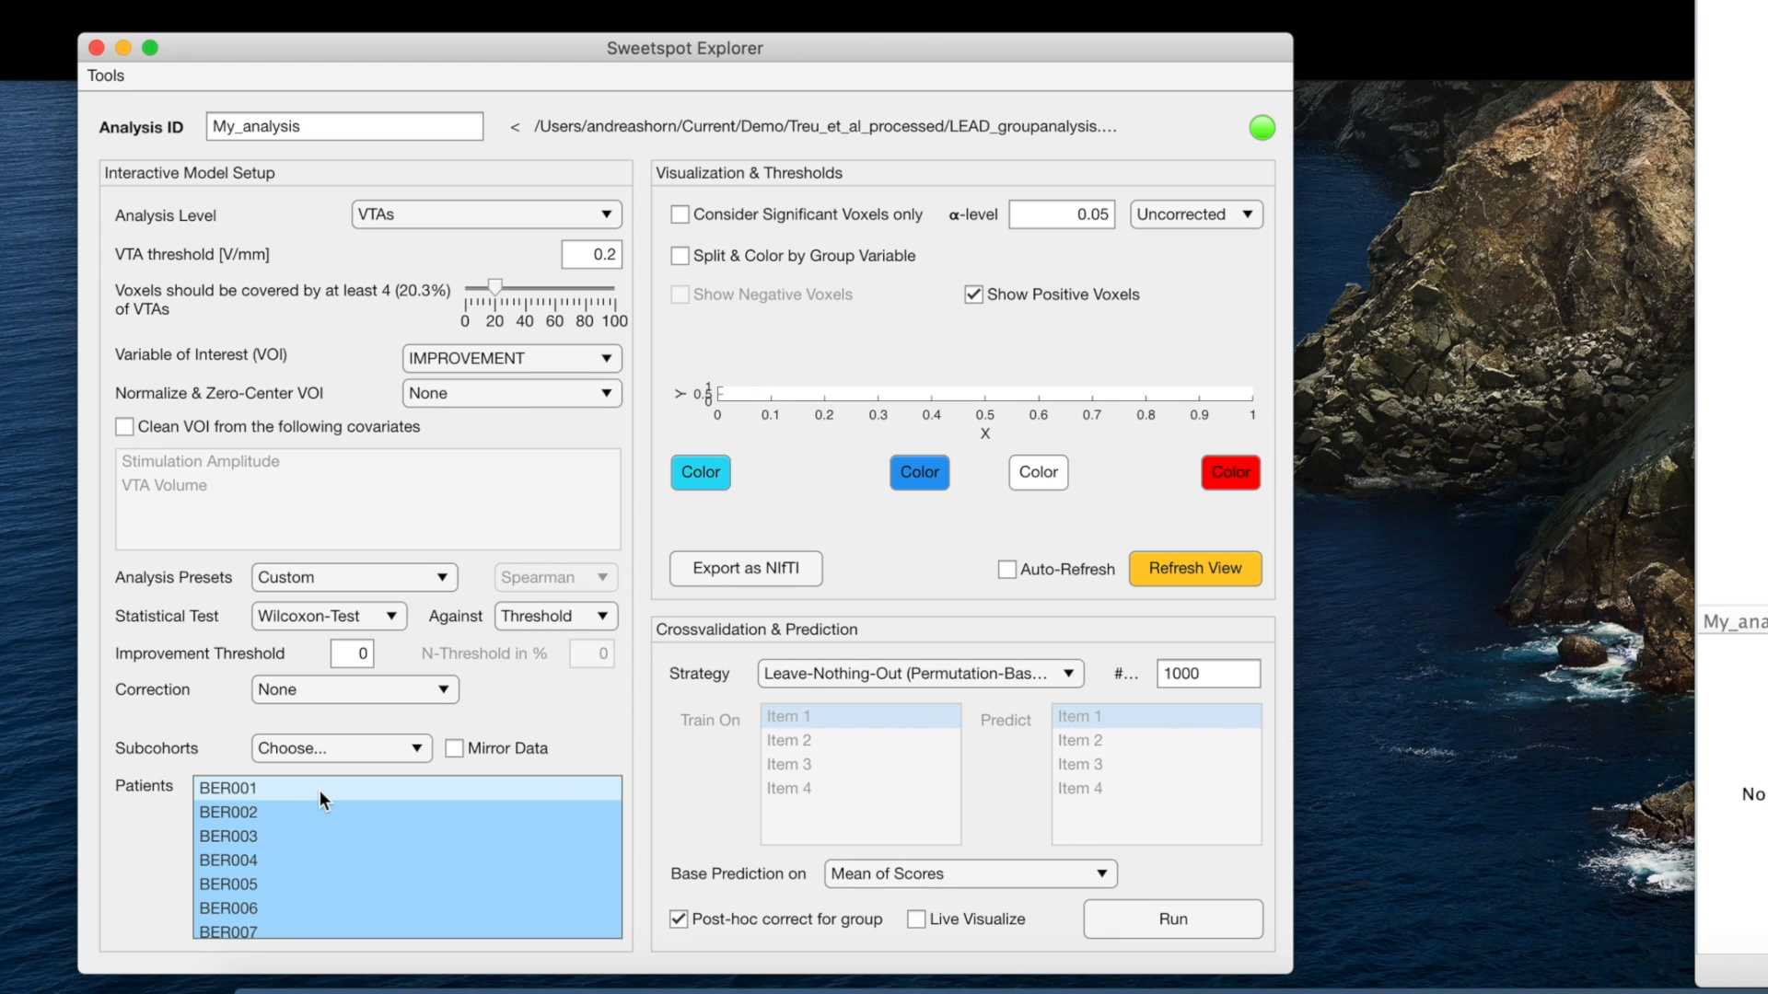
# Select patients BER001 through BER040 as the patients for a subcohort.
pyautogui.click(319, 790)
pyautogui.scroll(-6, 318, 790)
pyautogui.scroll(-5, 319, 791)
pyautogui.keyDown('shift'); pyautogui.click(287, 867); pyautogui.keyUp('shift')
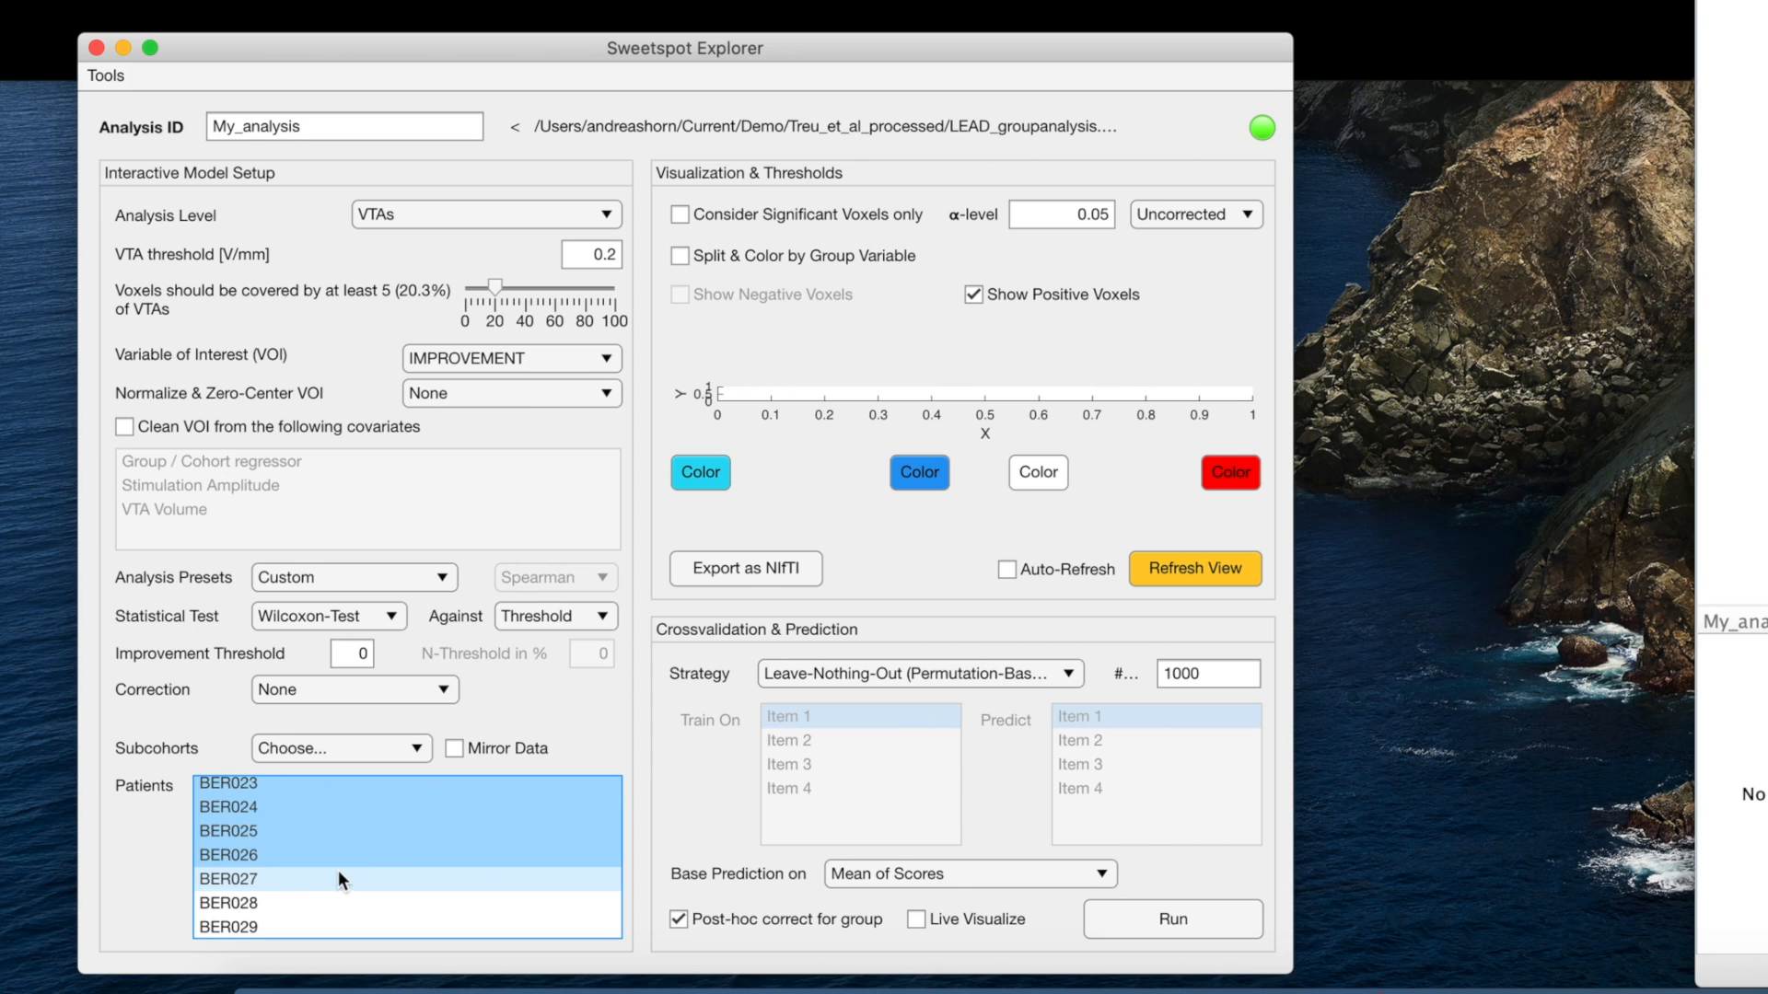
pyautogui.scroll(-7, 356, 863)
pyautogui.scroll(-2, 356, 864)
pyautogui.scroll(7, 356, 865)
pyautogui.scroll(-3, 356, 864)
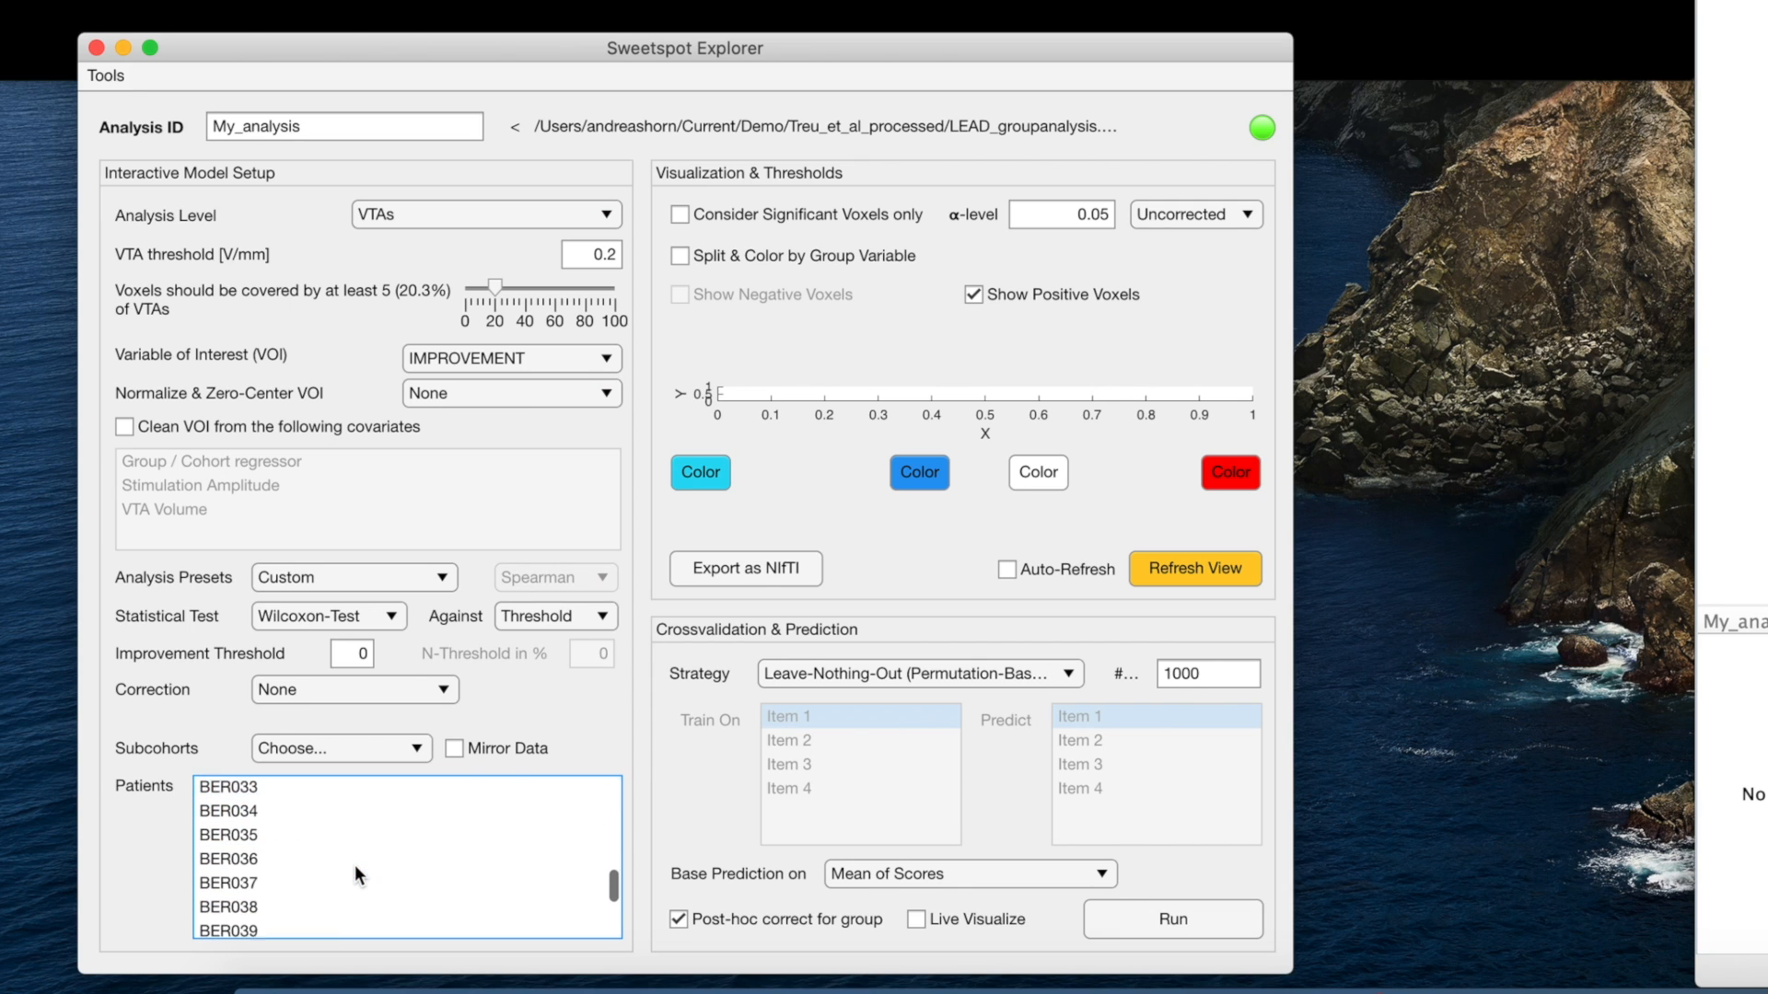
pyautogui.scroll(-3, 355, 870)
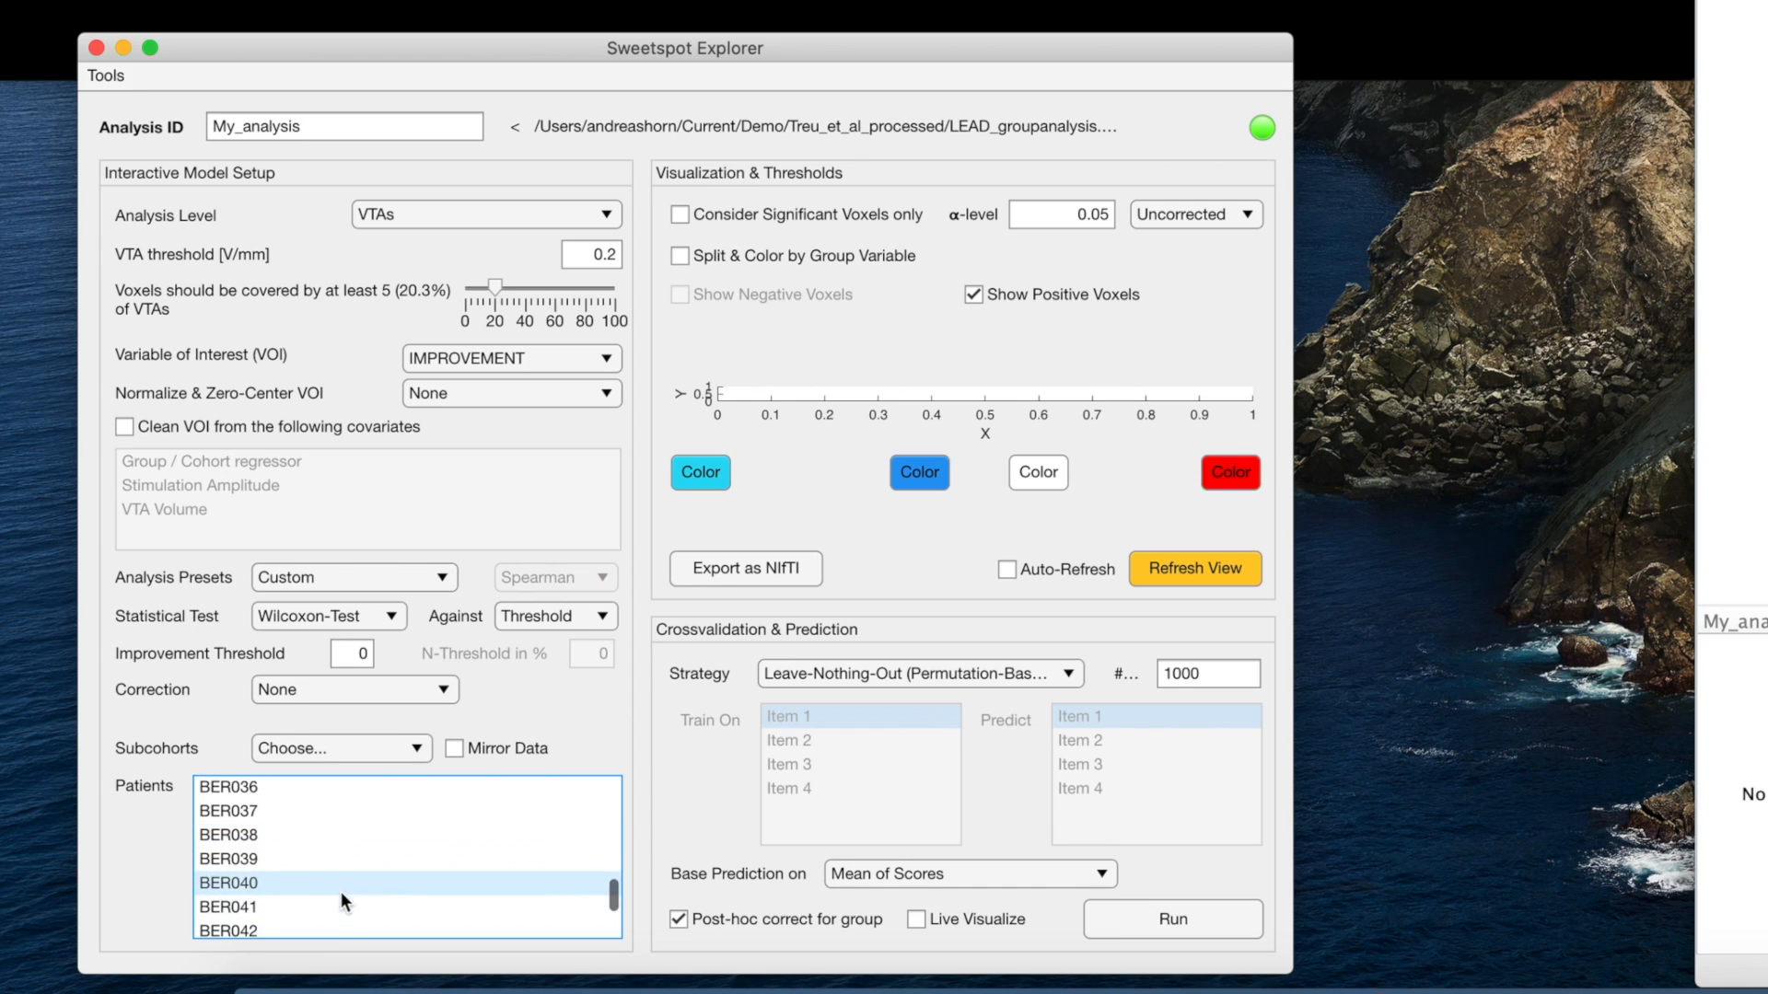
pyautogui.keyDown('shift'); pyautogui.click(290, 868); pyautogui.keyUp('shift')
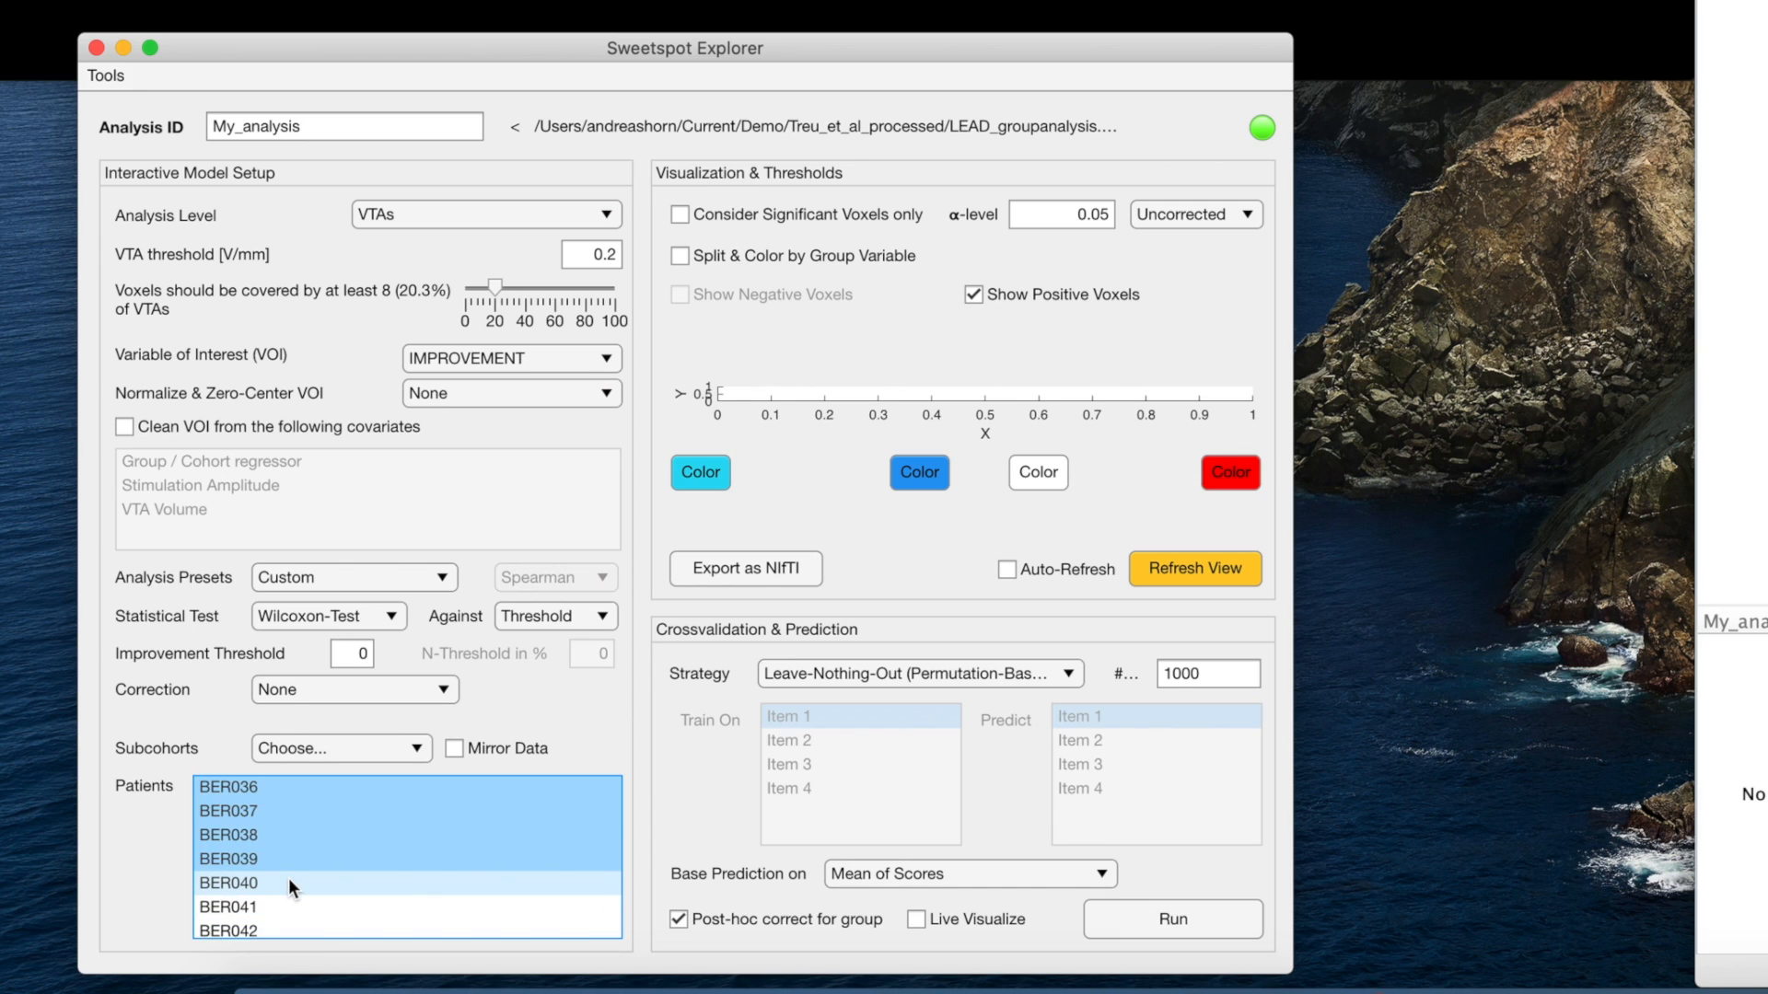
# Create a subcohort named Training_CV from the selected patients BER001 through BER040.
pyautogui.scroll(-3, 290, 885)
pyautogui.scroll(-2, 322, 833)
pyautogui.scroll(2, 332, 801)
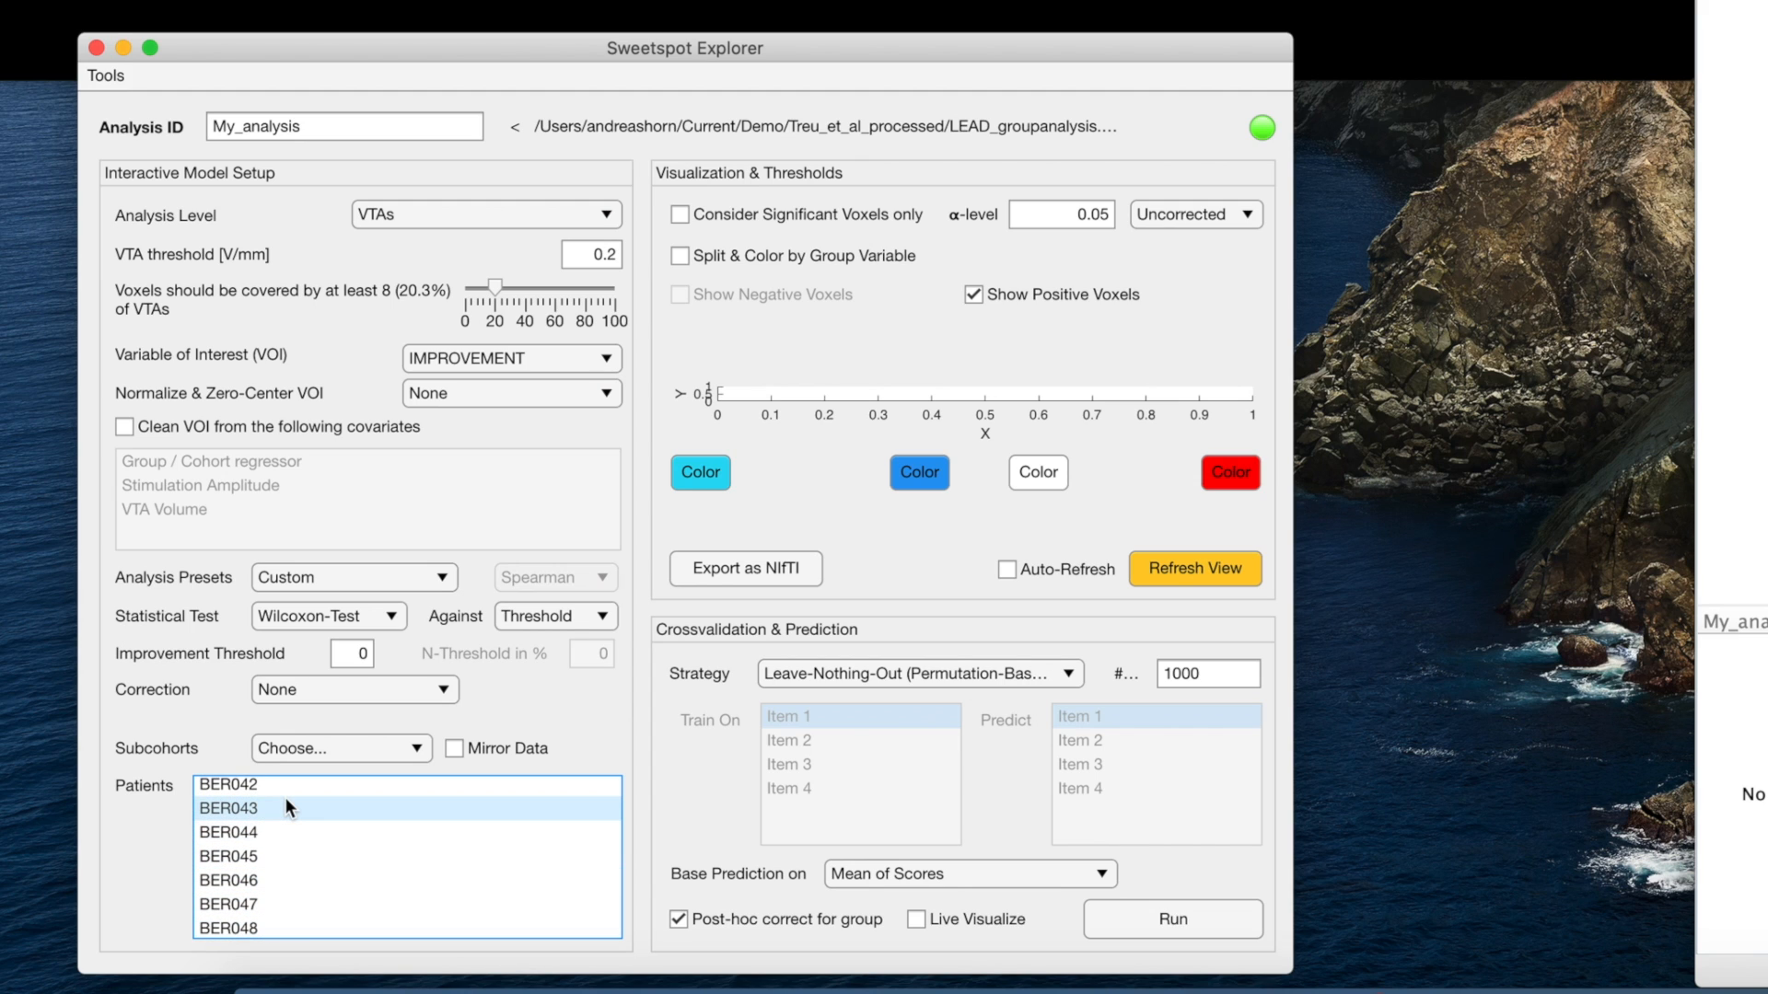
pyautogui.scroll(4, 276, 797)
pyautogui.scroll(1, 272, 788)
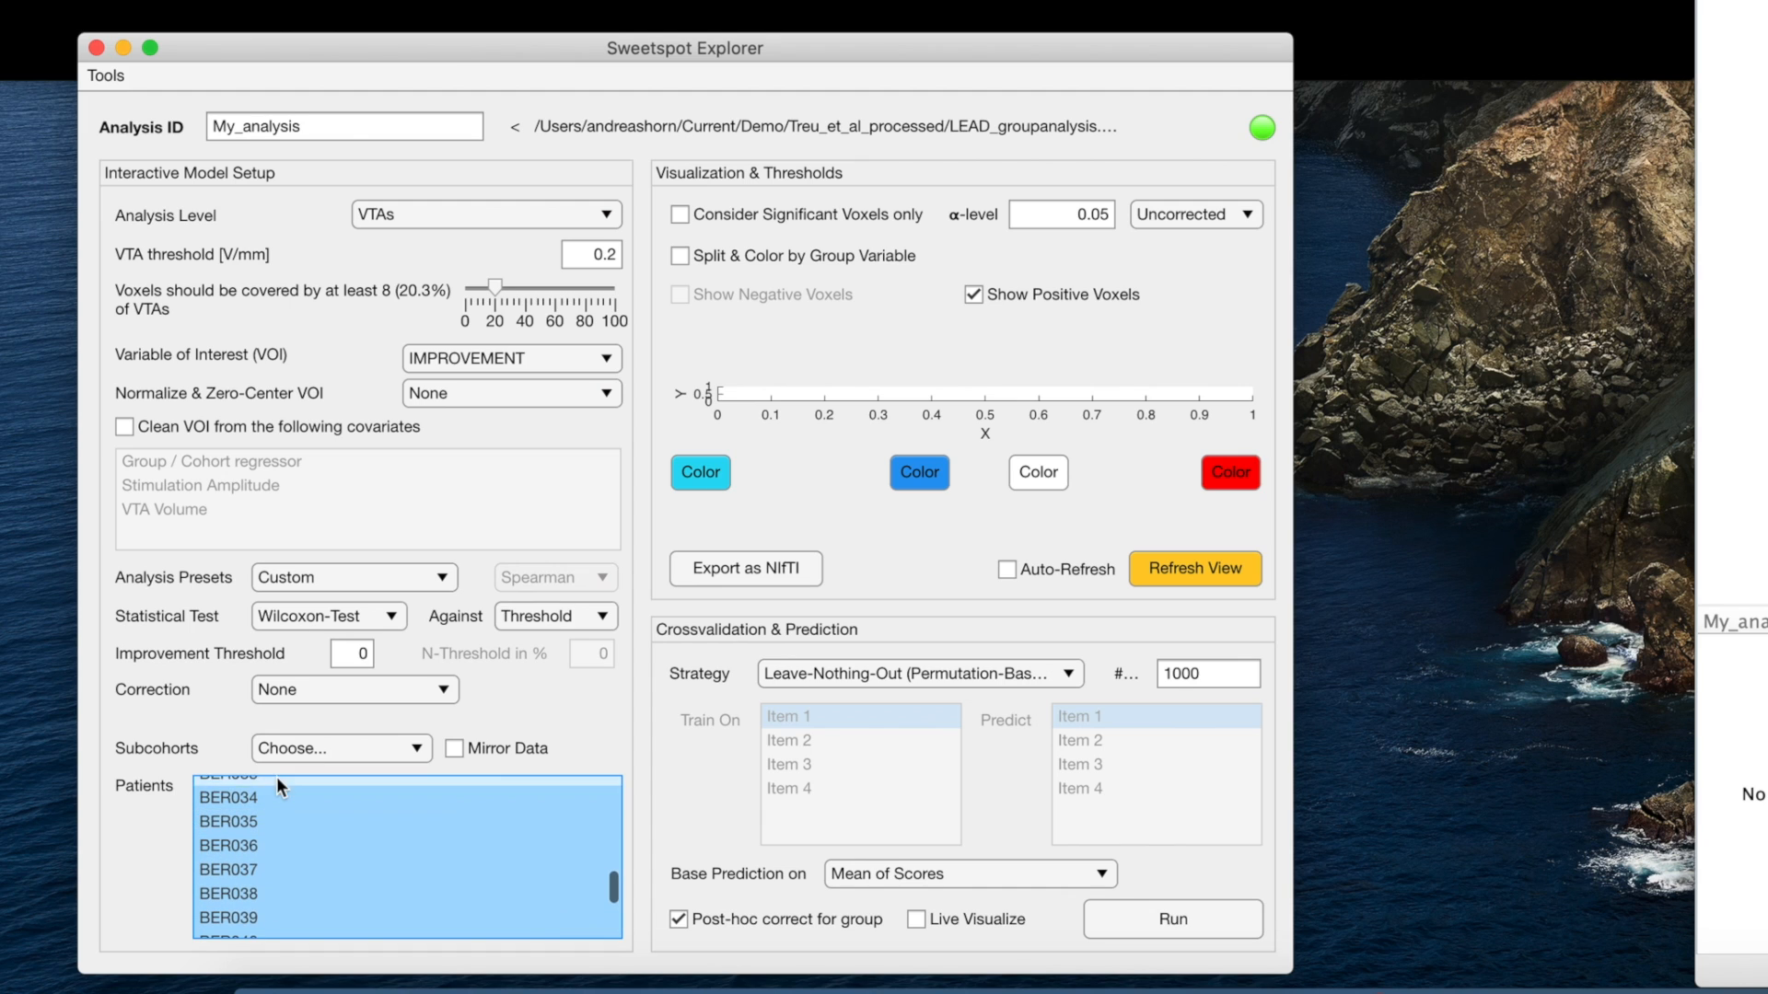
pyautogui.click(284, 759)
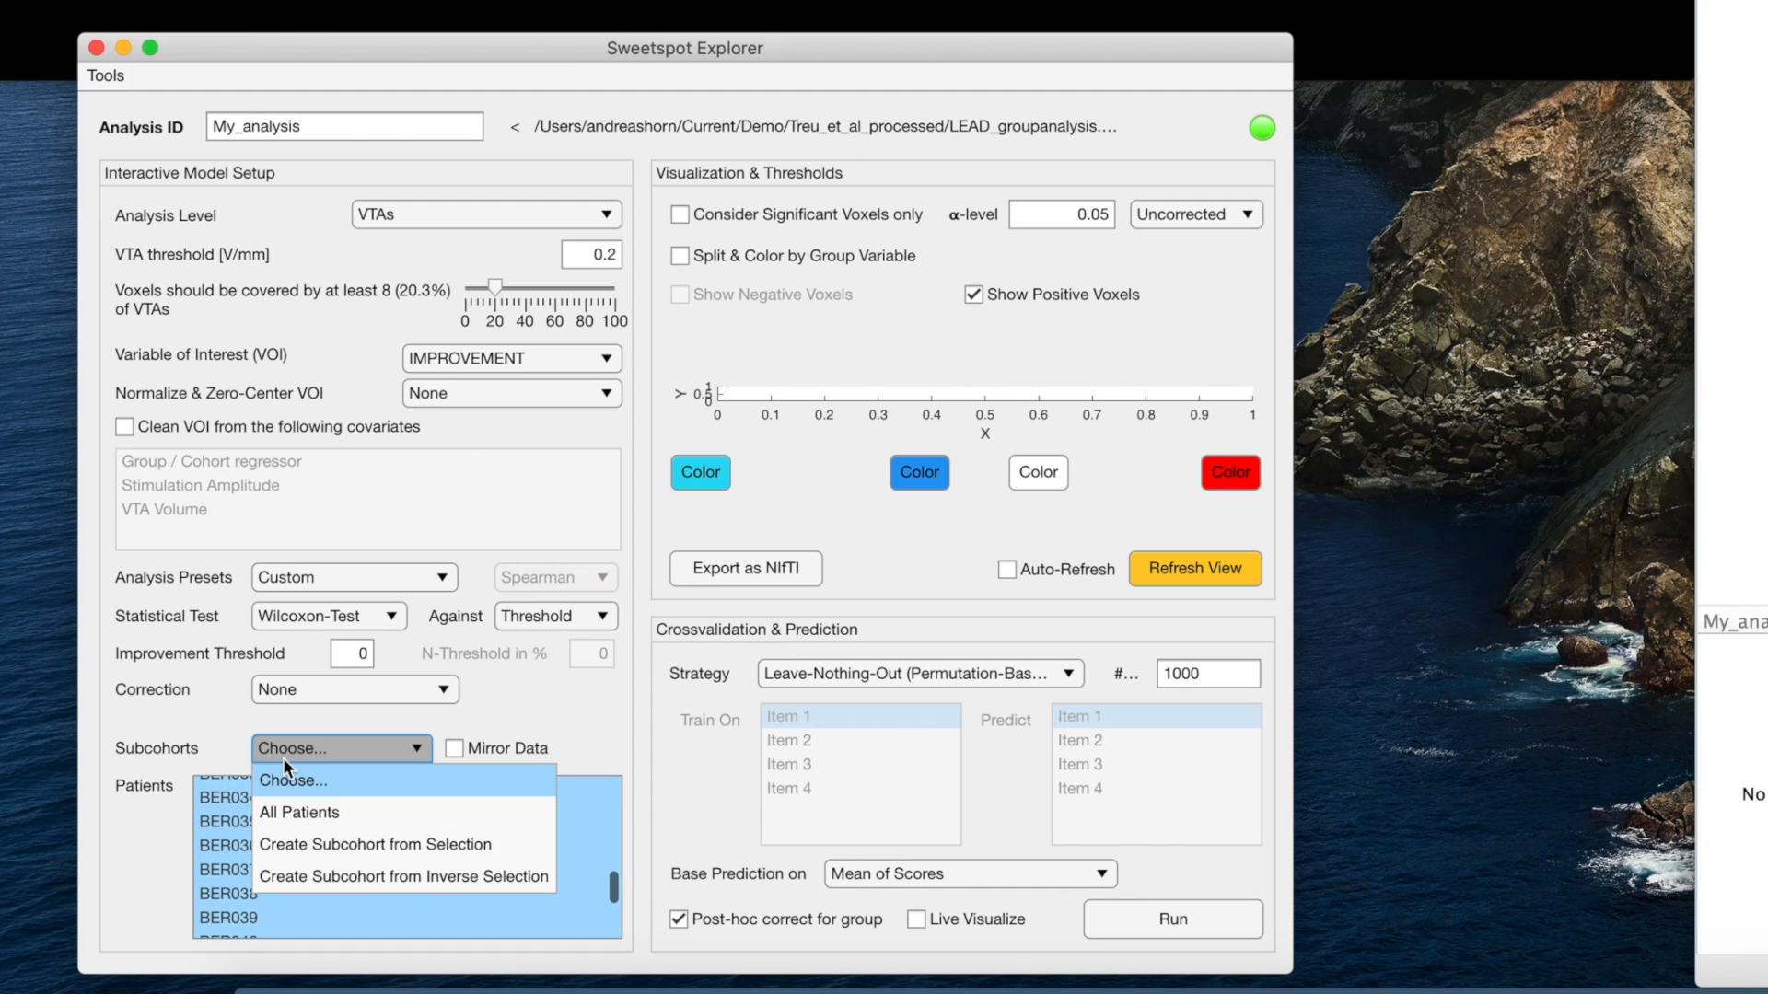
pyautogui.click(333, 847)
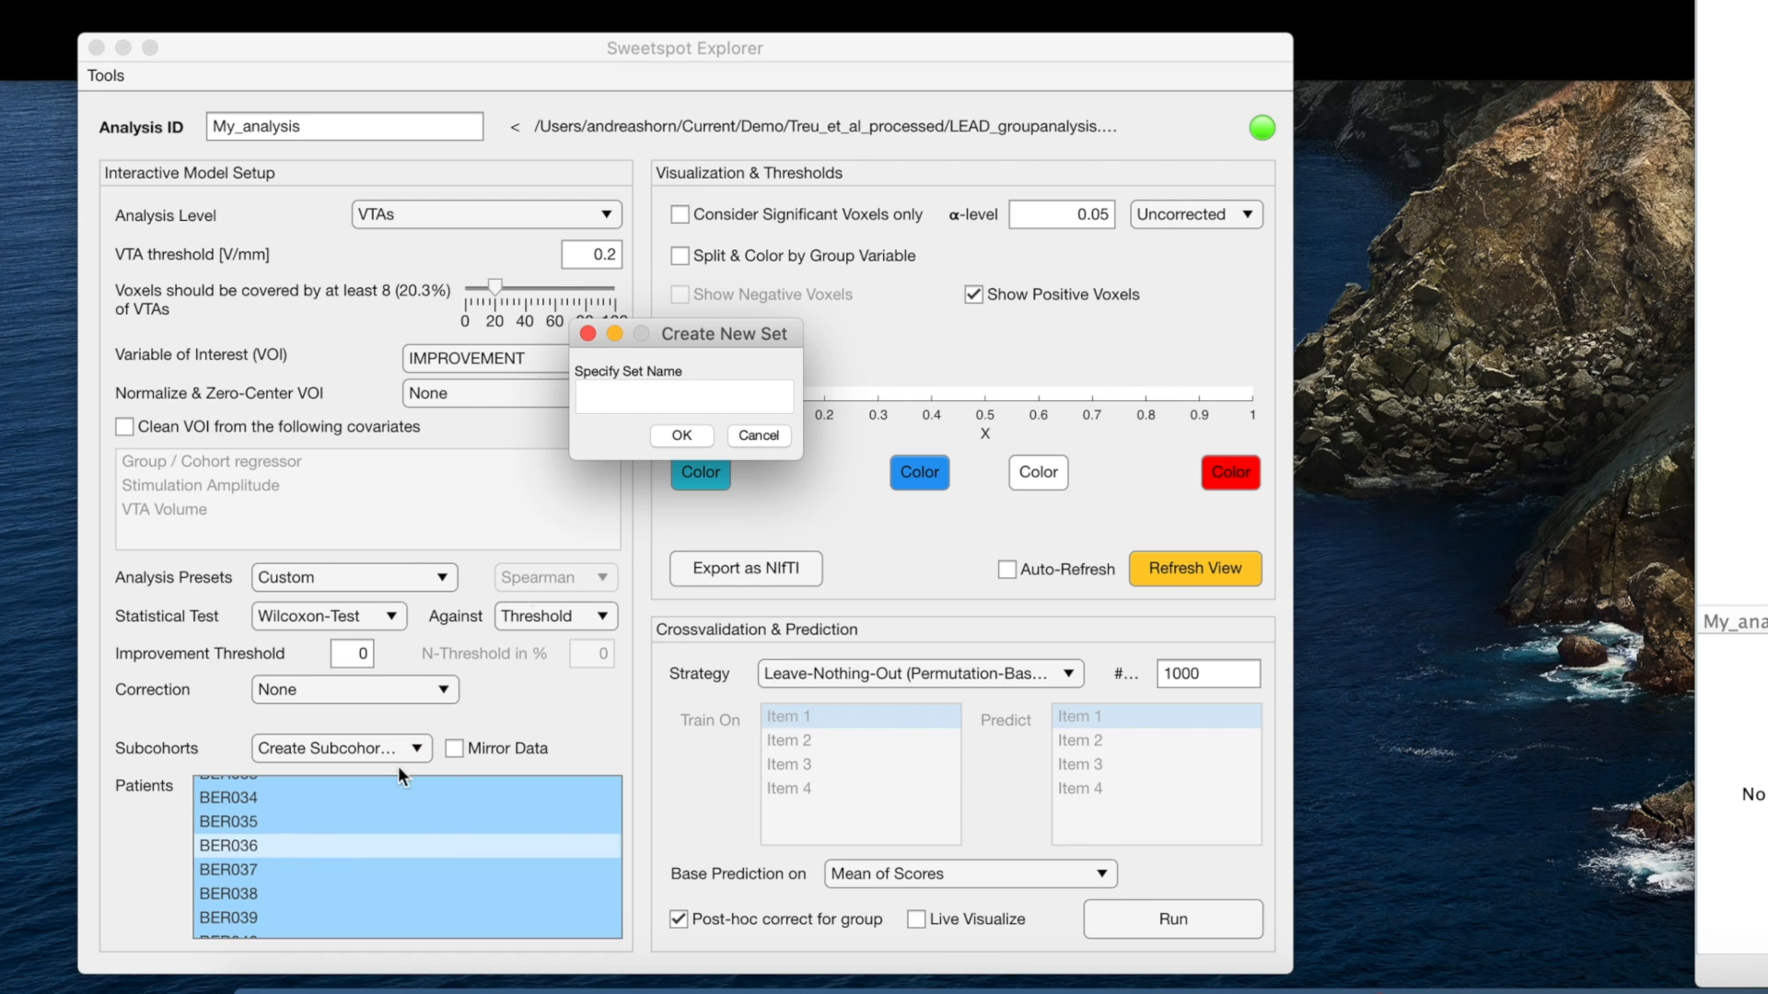
pyautogui.moveTo(672, 331); pyautogui.dragTo(955, 340)
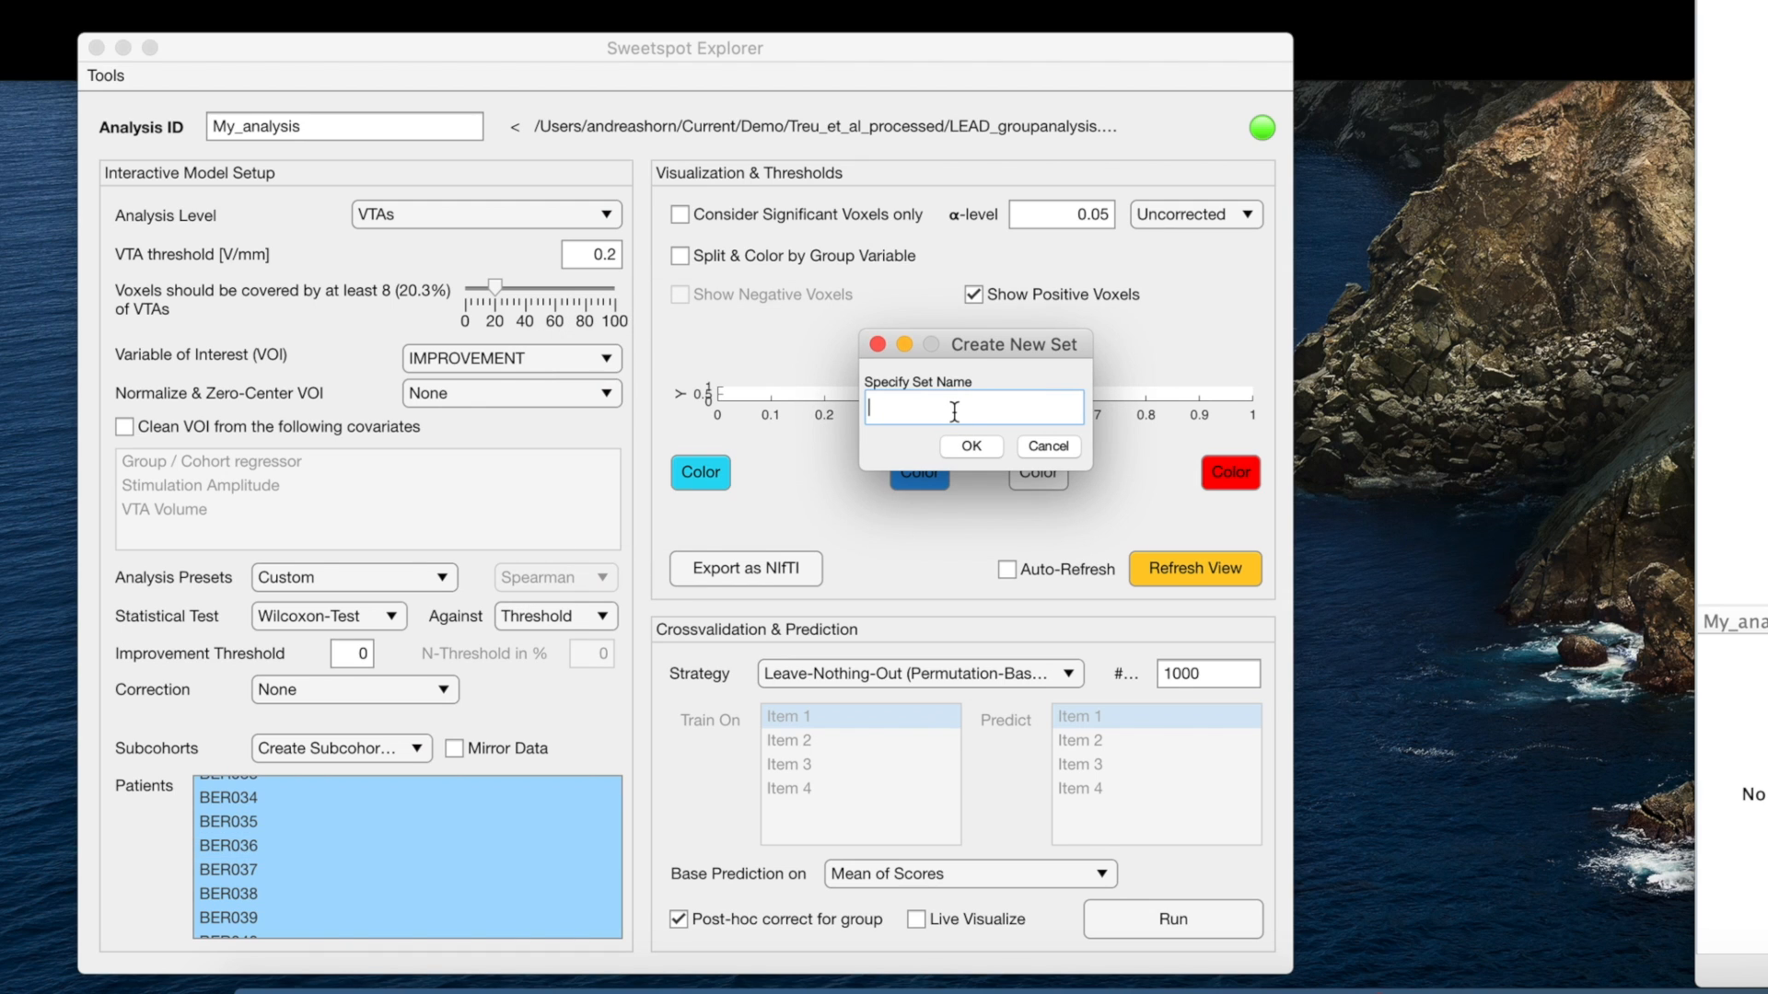
pyautogui.write('Training_CV')
pyautogui.click(970, 448)
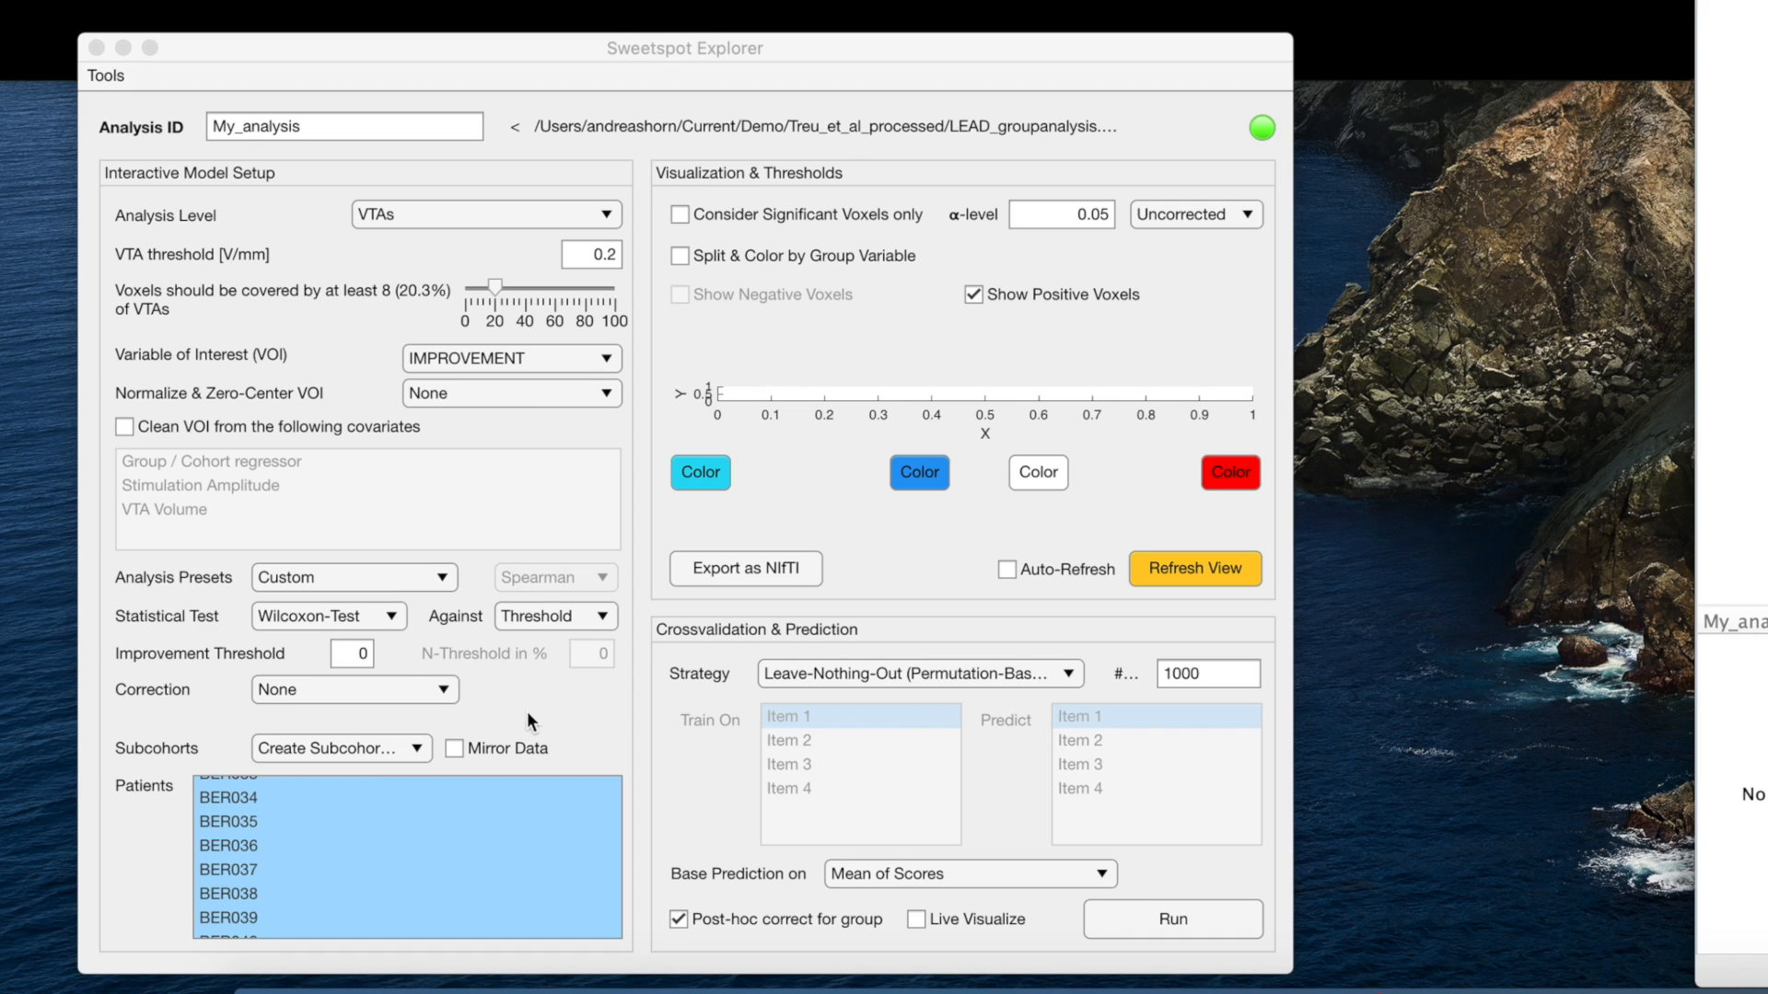
# Create a second subcohort named Test from the inverse of the current patient selection.
pyautogui.scroll(-5, 340, 865)
pyautogui.scroll(2, 340, 866)
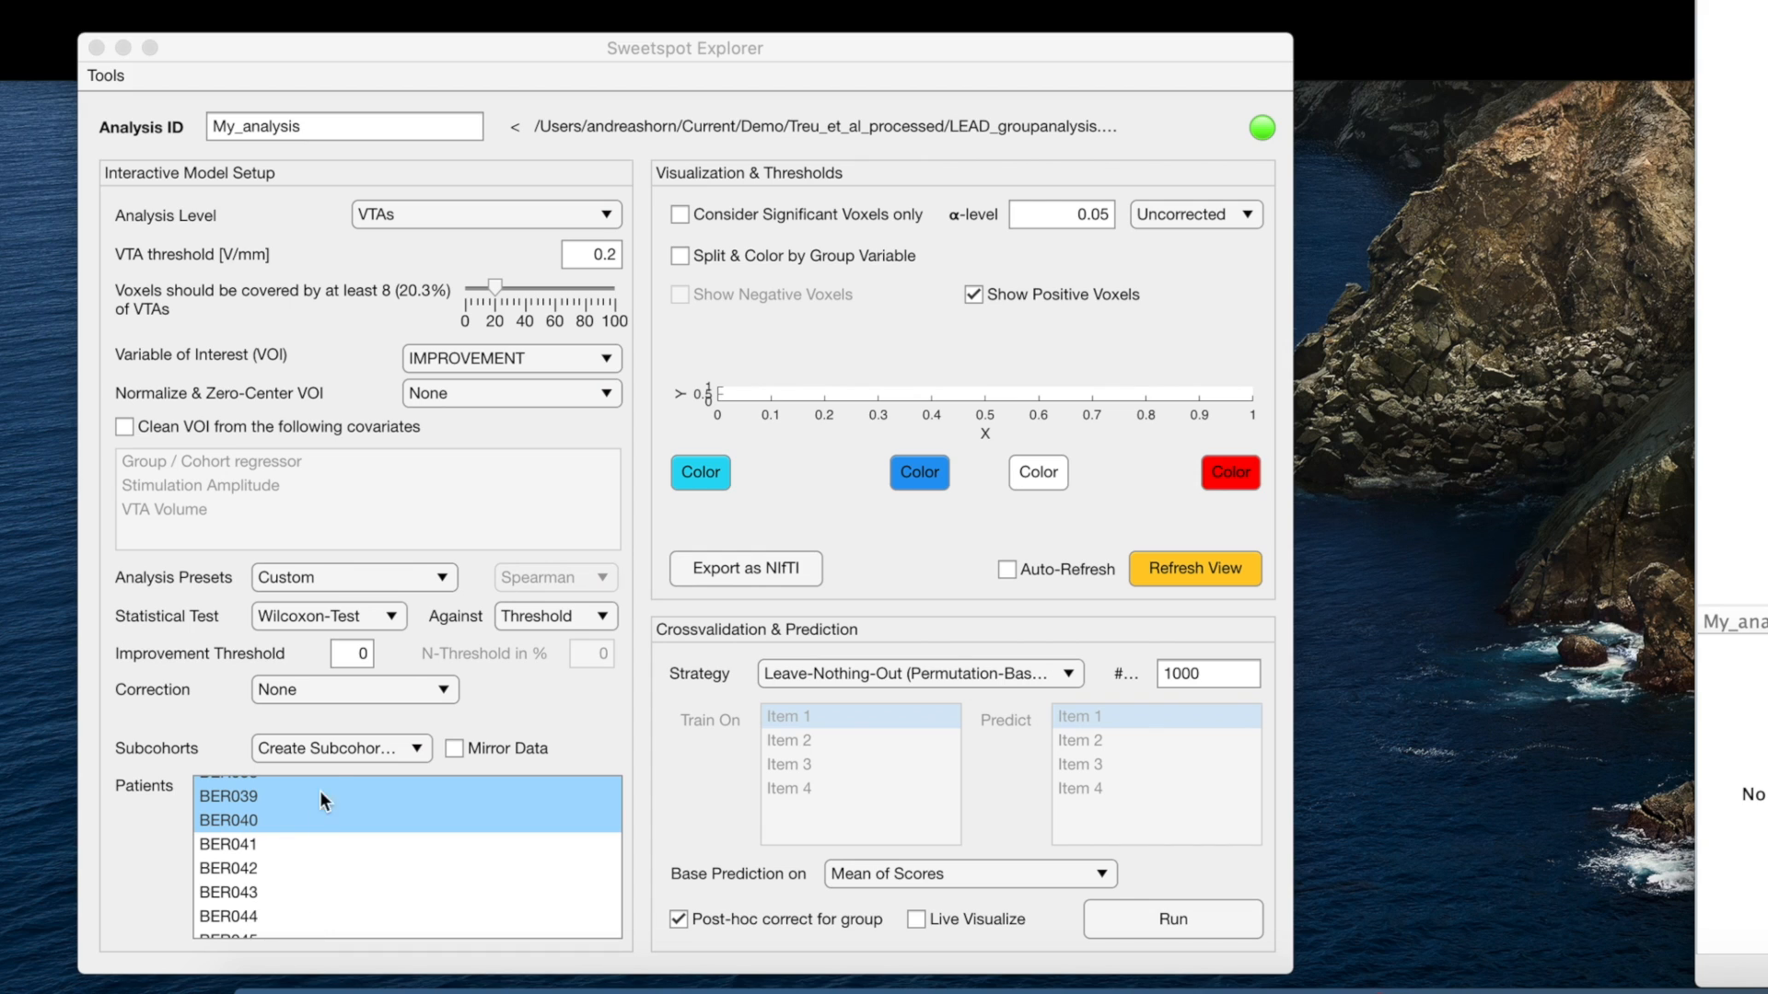
pyautogui.click(332, 747)
pyautogui.click(320, 748)
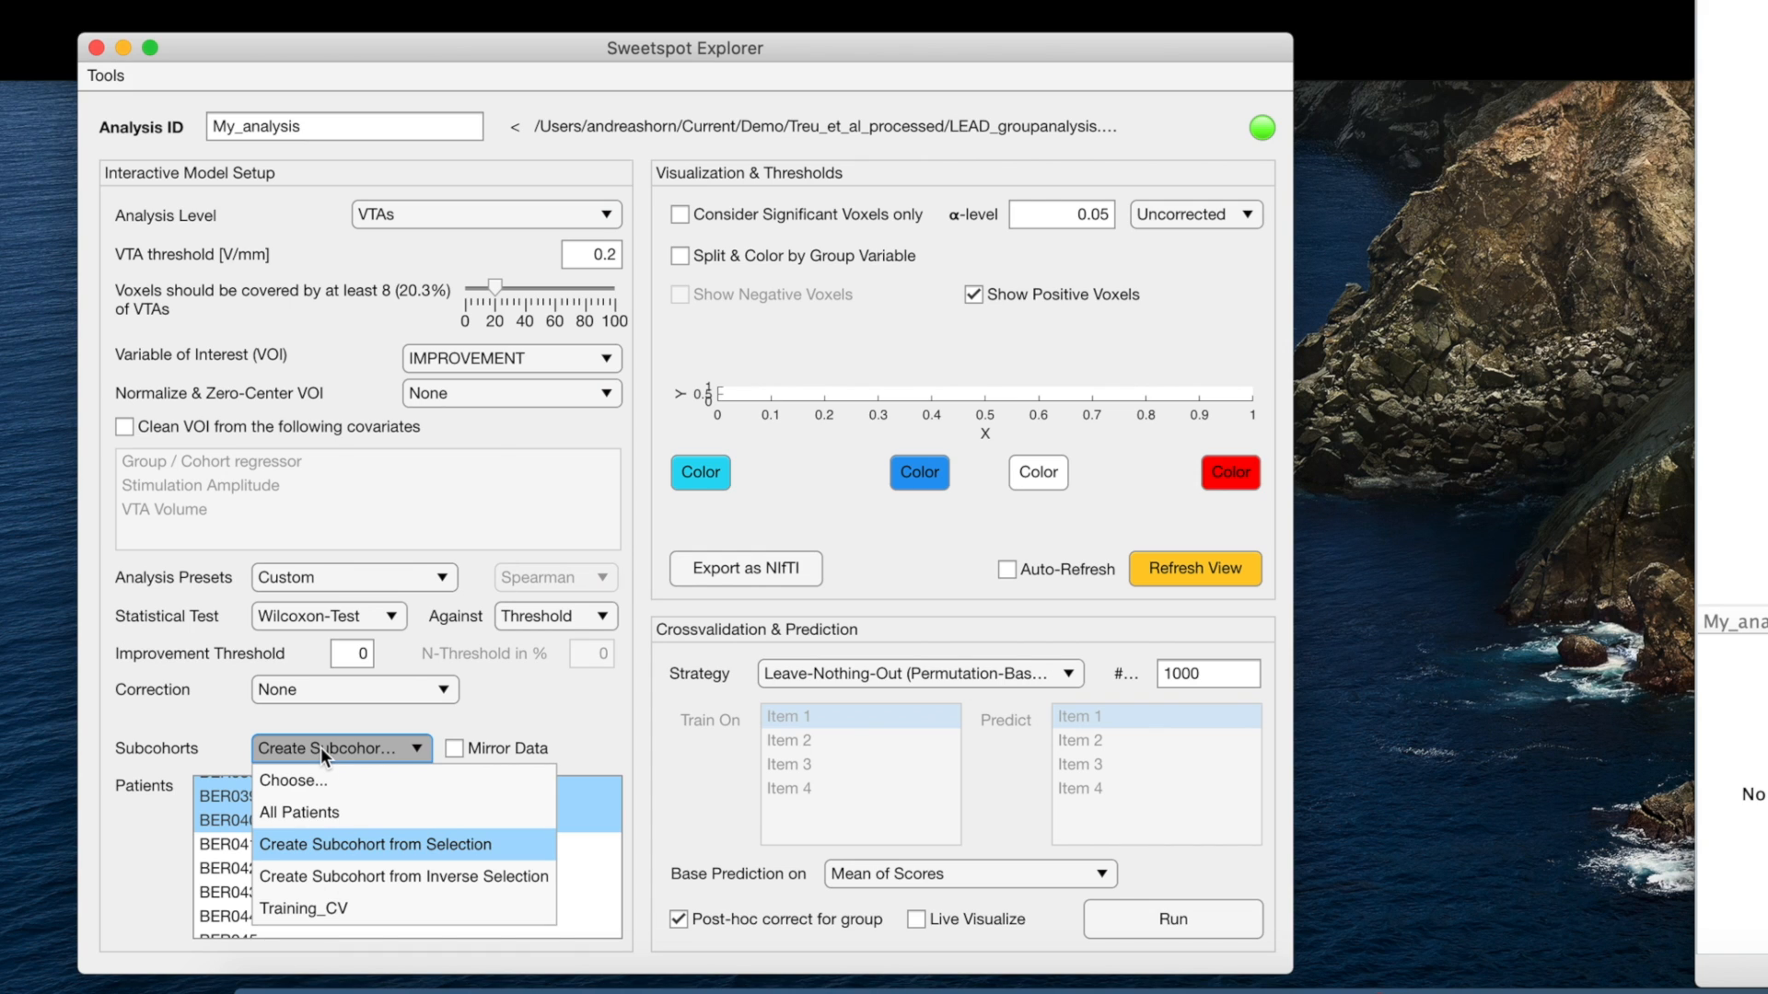
pyautogui.click(315, 876)
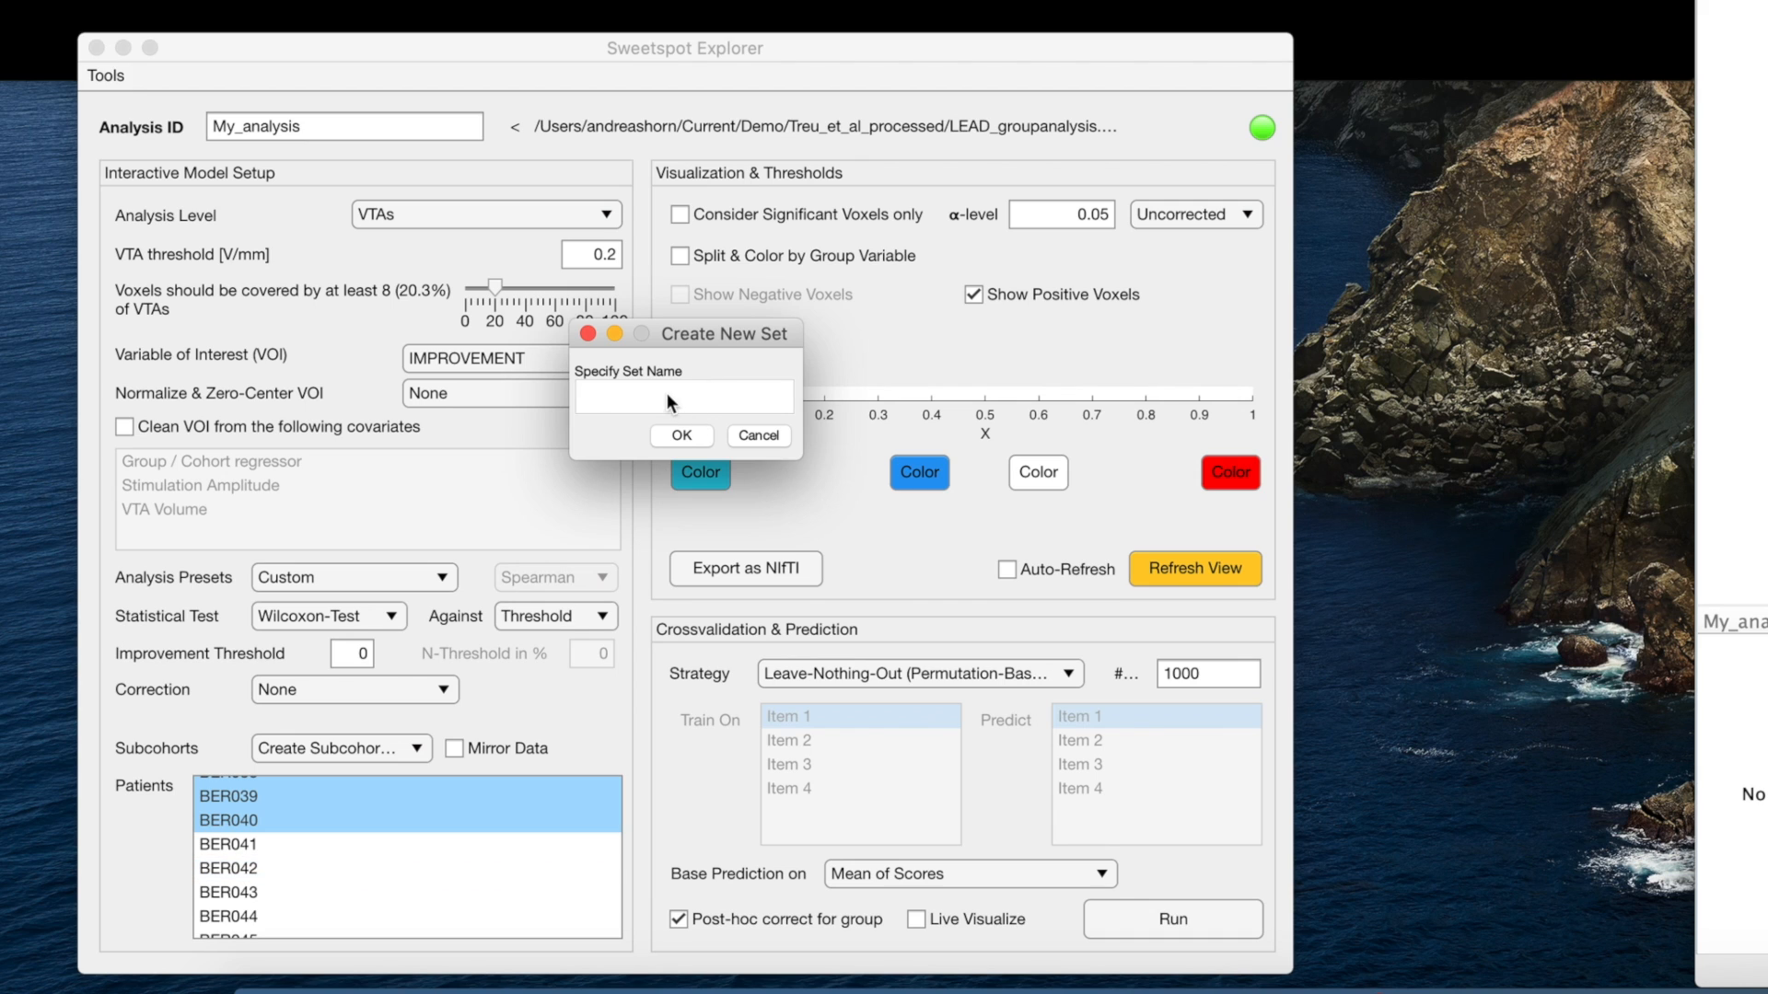
pyautogui.click(676, 396)
pyautogui.moveTo(696, 341); pyautogui.dragTo(740, 339)
pyautogui.write('Test')
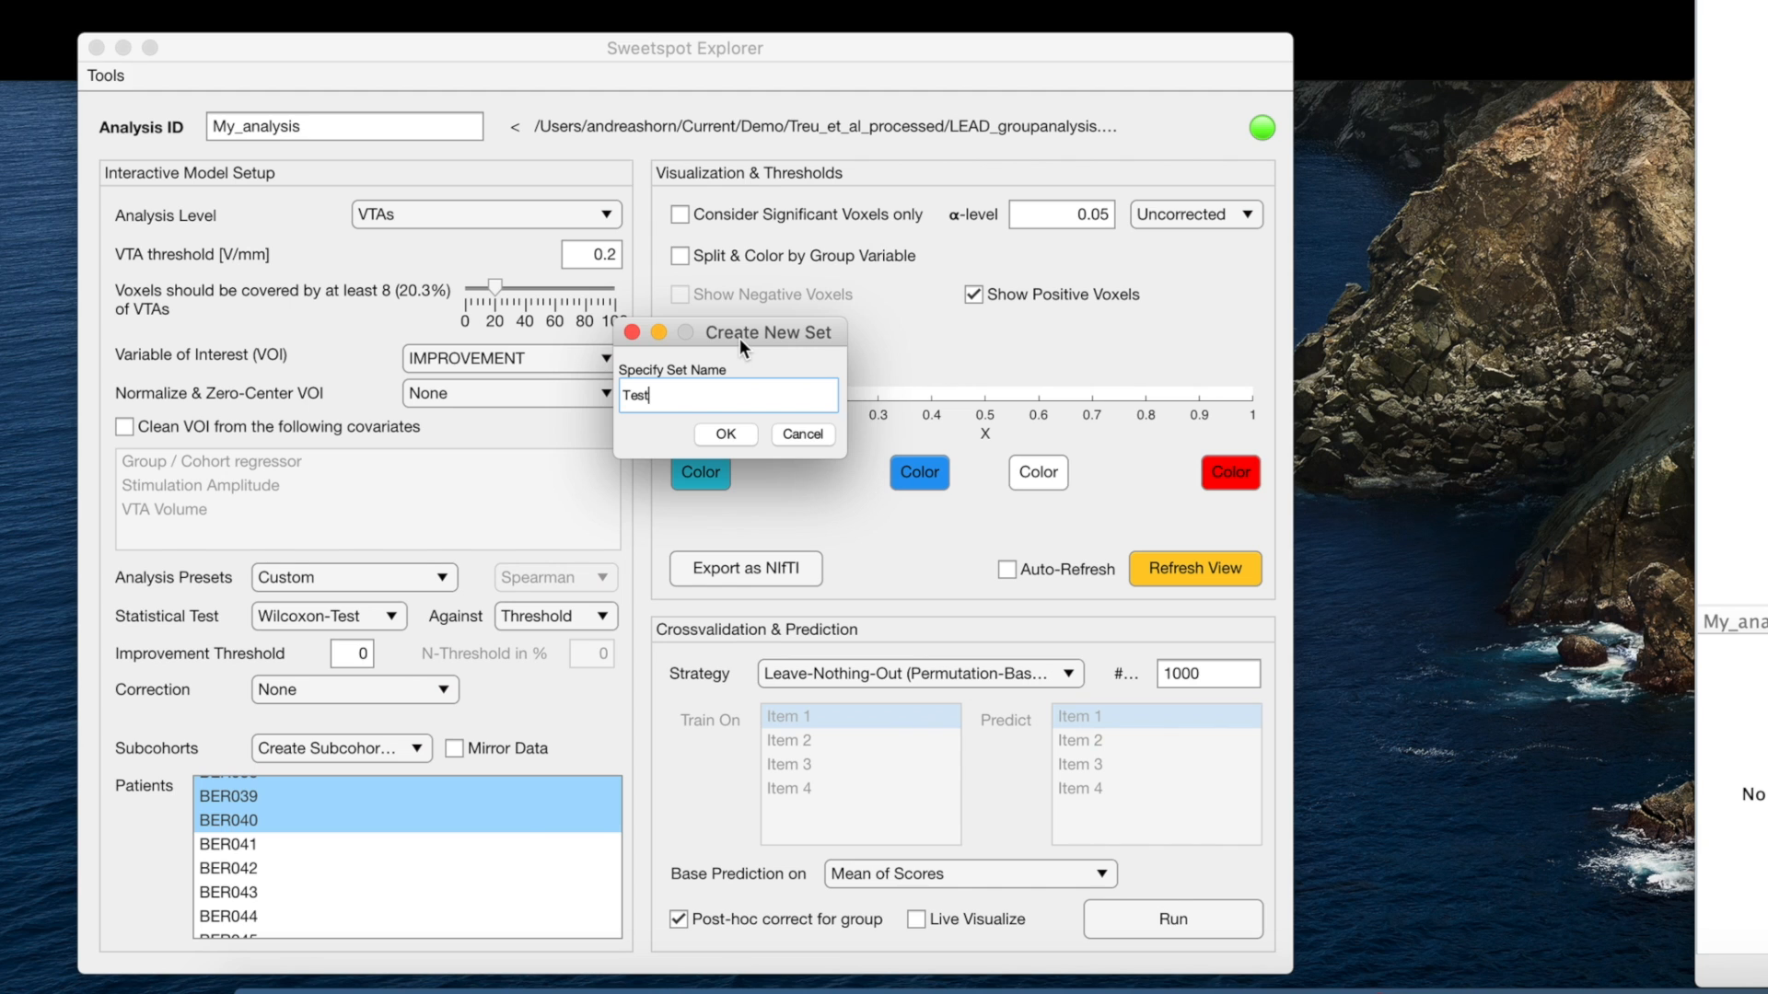
pyautogui.click(728, 434)
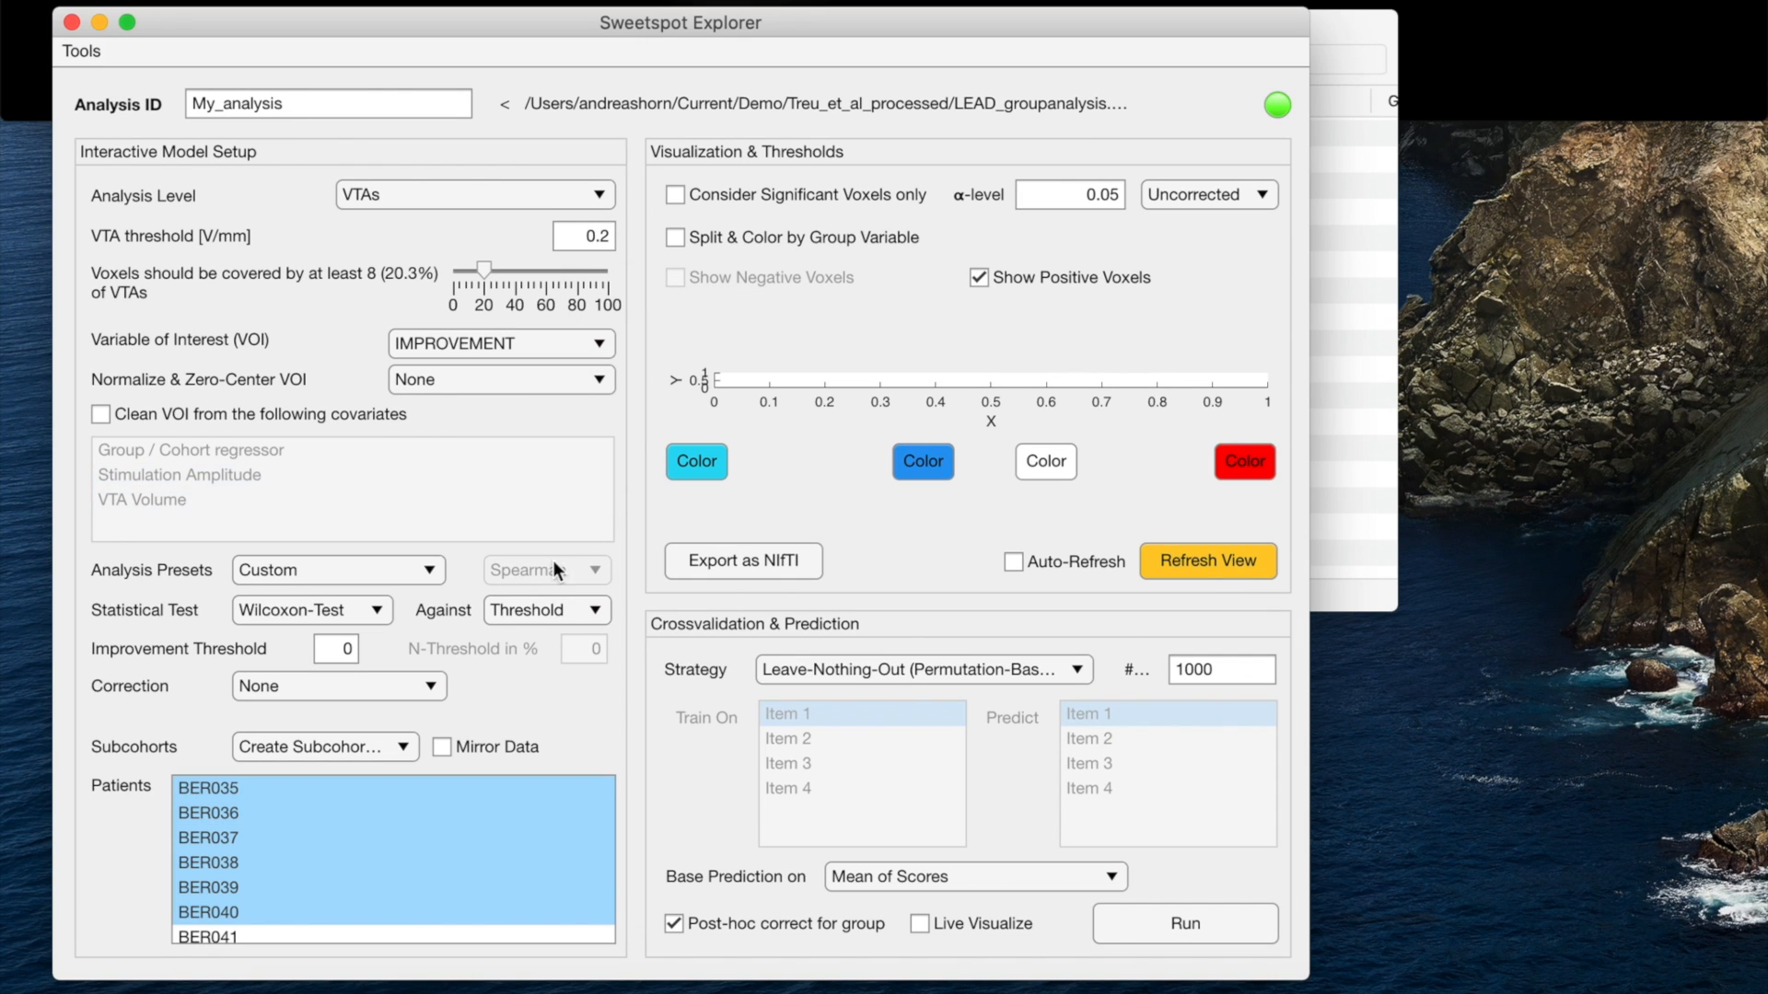
# Switch between the Training_CV and Test subcohorts and check which patients the Test set selects.
pyautogui.click(335, 748)
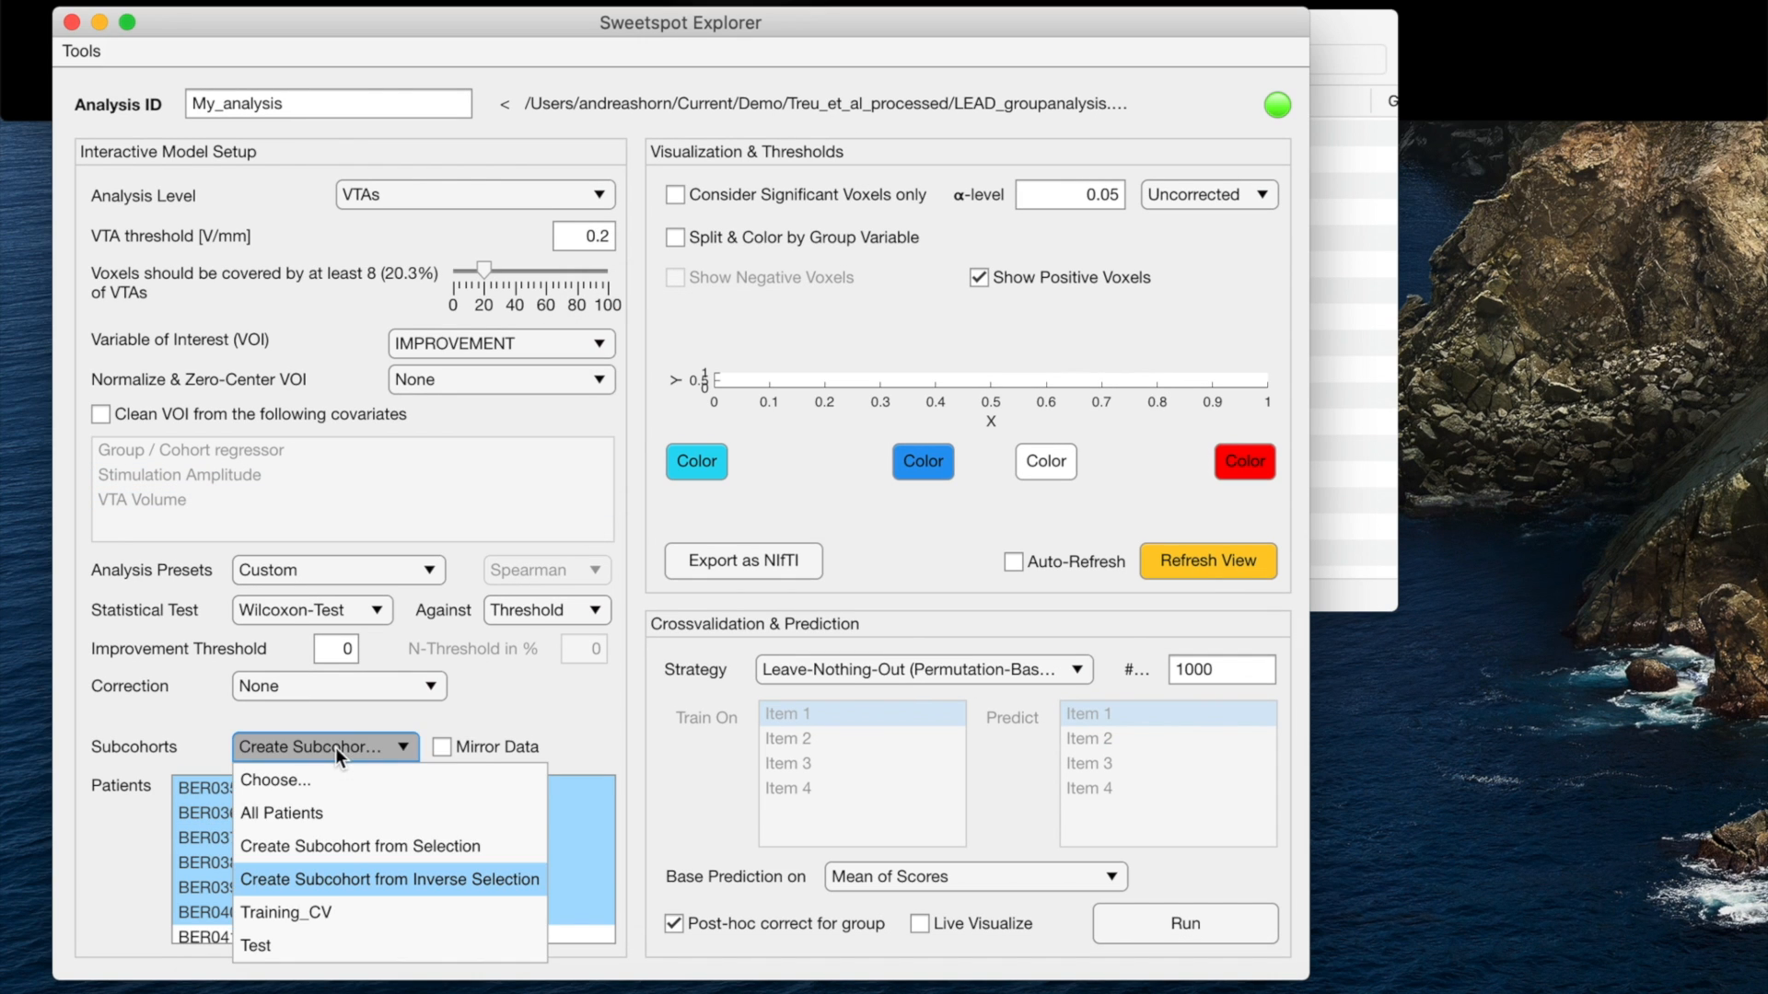
pyautogui.click(329, 910)
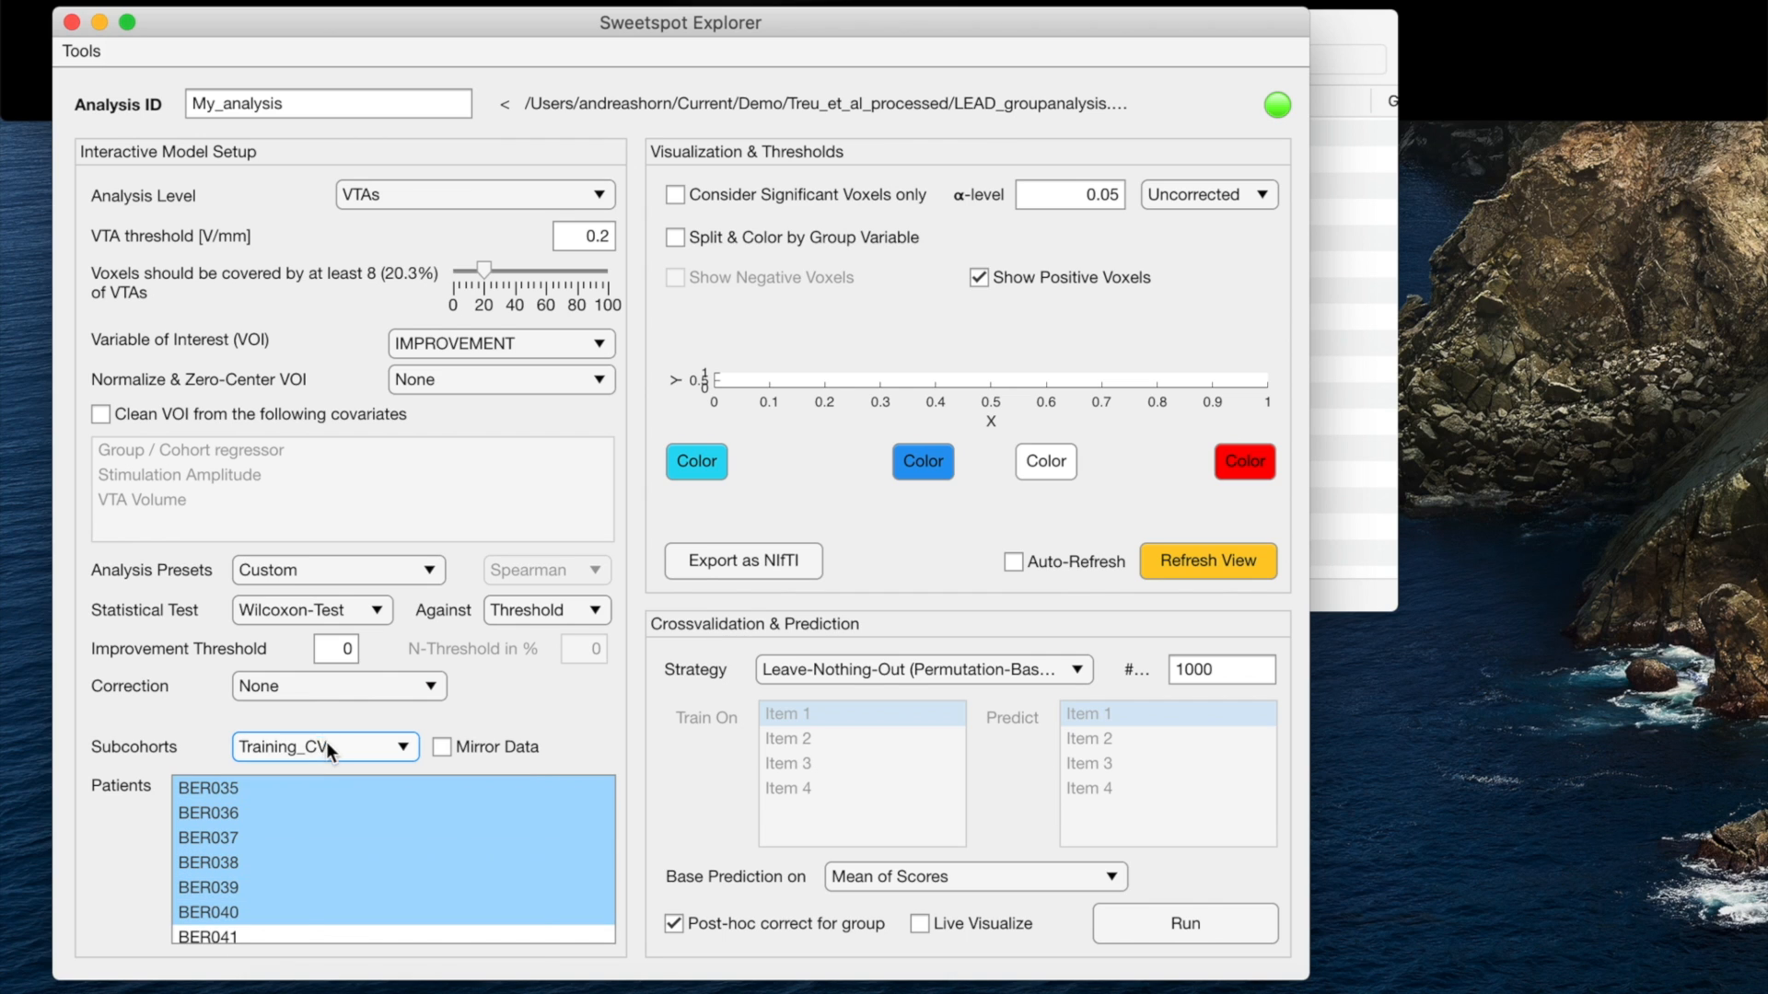
pyautogui.click(327, 744)
pyautogui.click(324, 942)
pyautogui.scroll(-5, 335, 906)
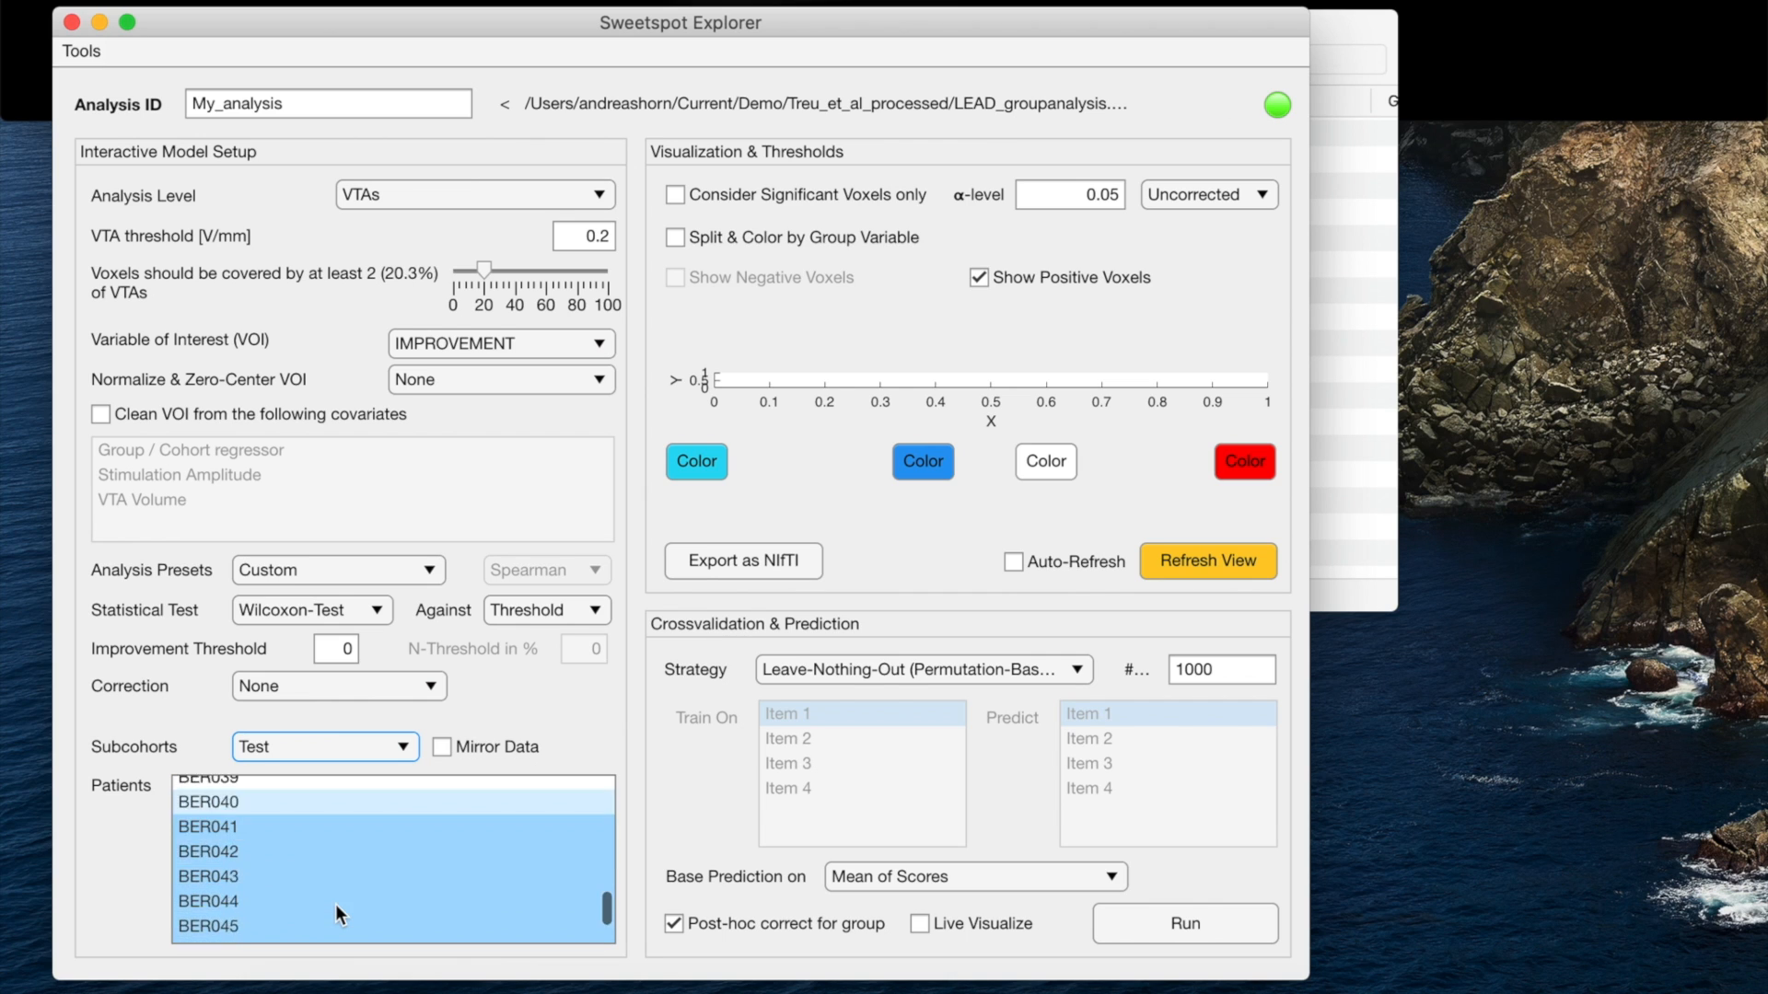
pyautogui.scroll(10, 332, 831)
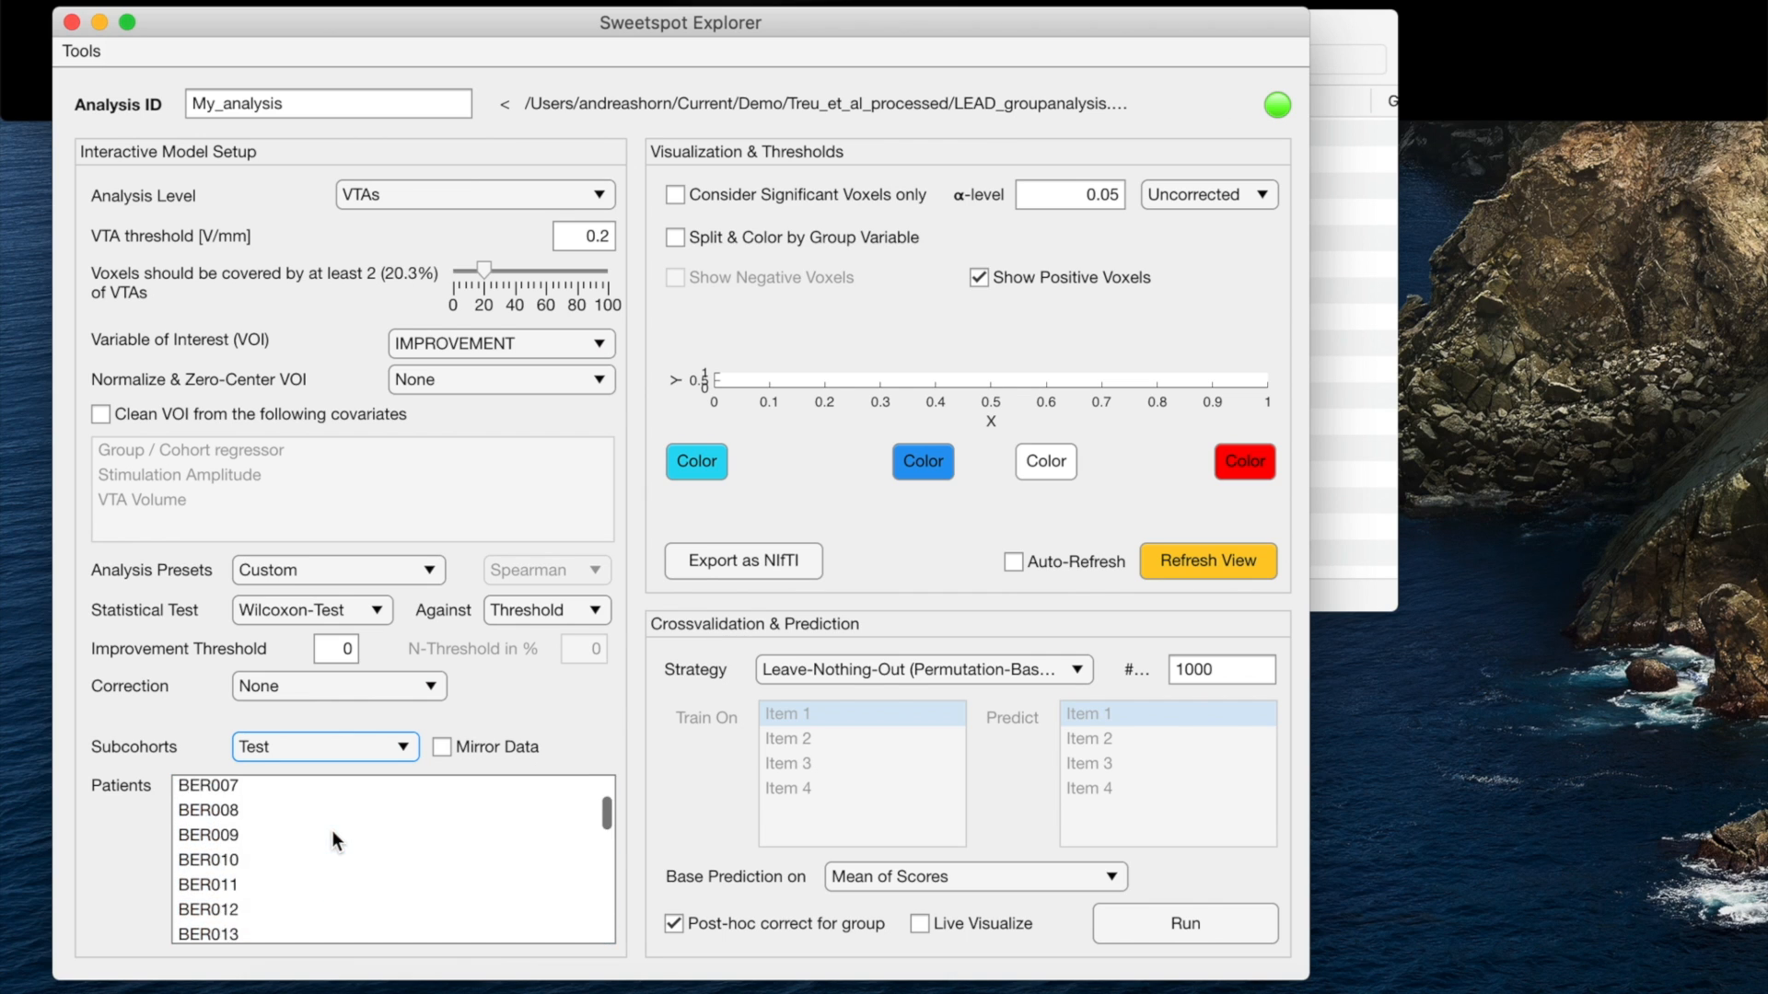
# Make Training_CV the active subcohort again and check its selected patients.
pyautogui.click(335, 748)
pyautogui.press('super+a')
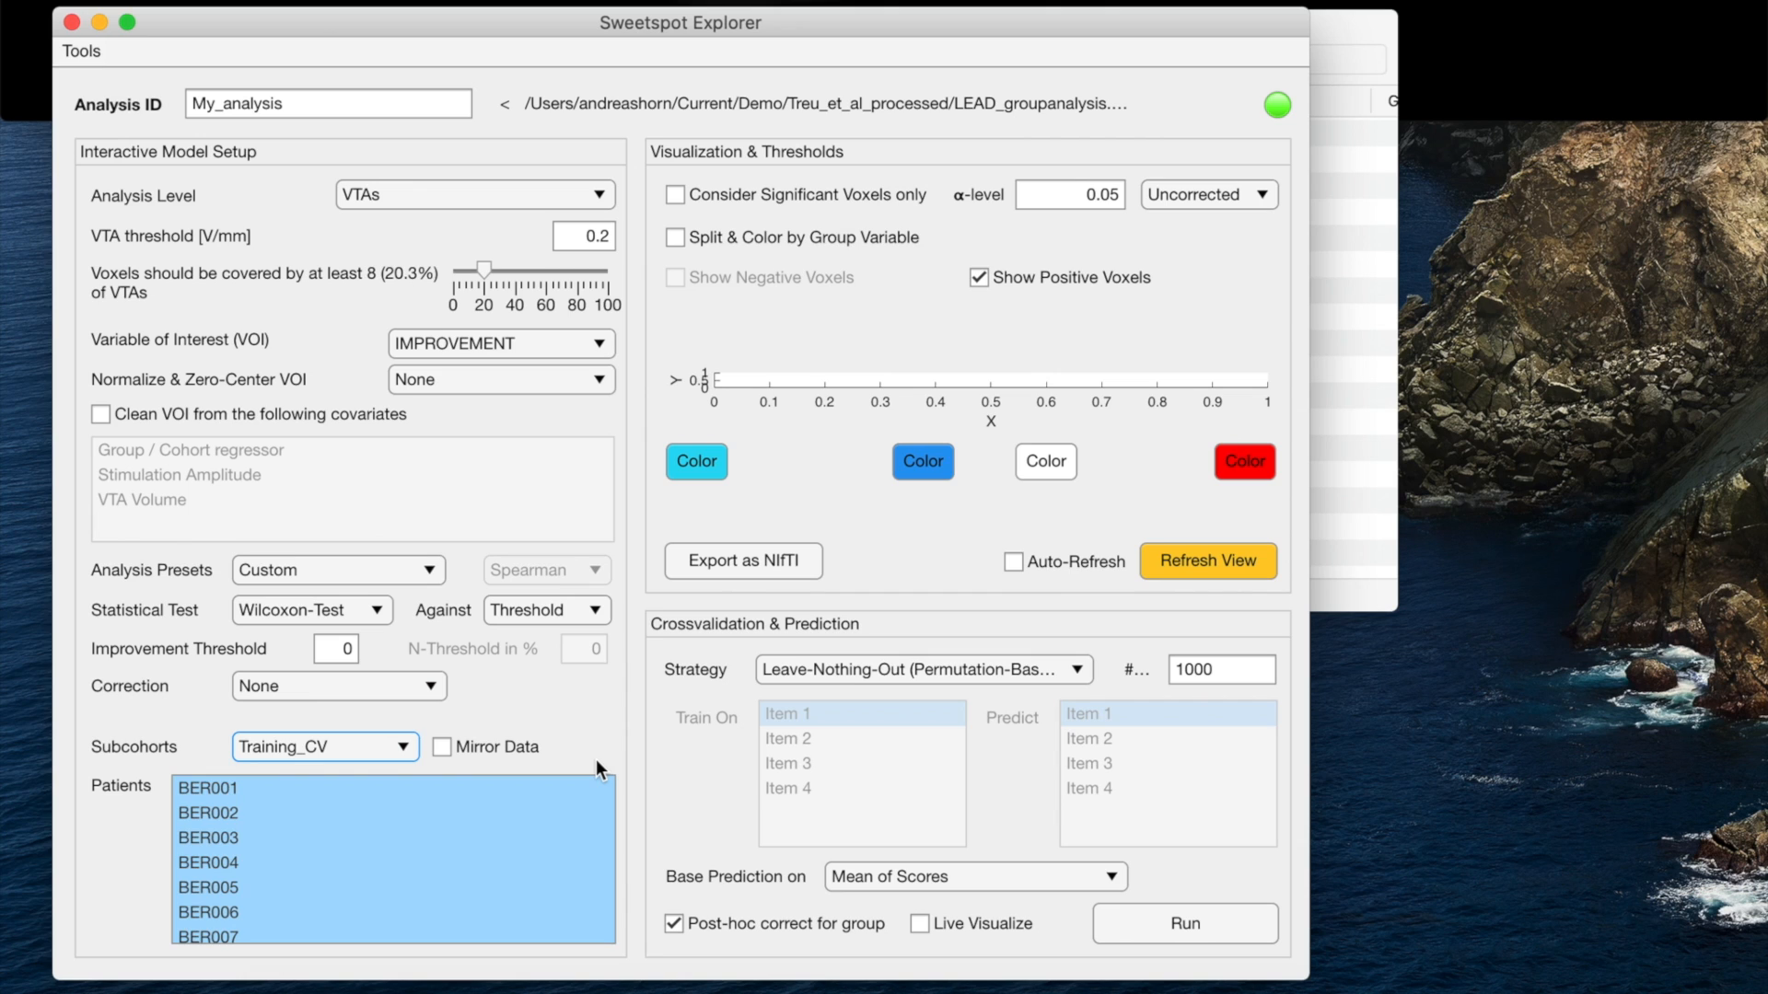
pyautogui.click(482, 865)
pyautogui.scroll(-15, 482, 864)
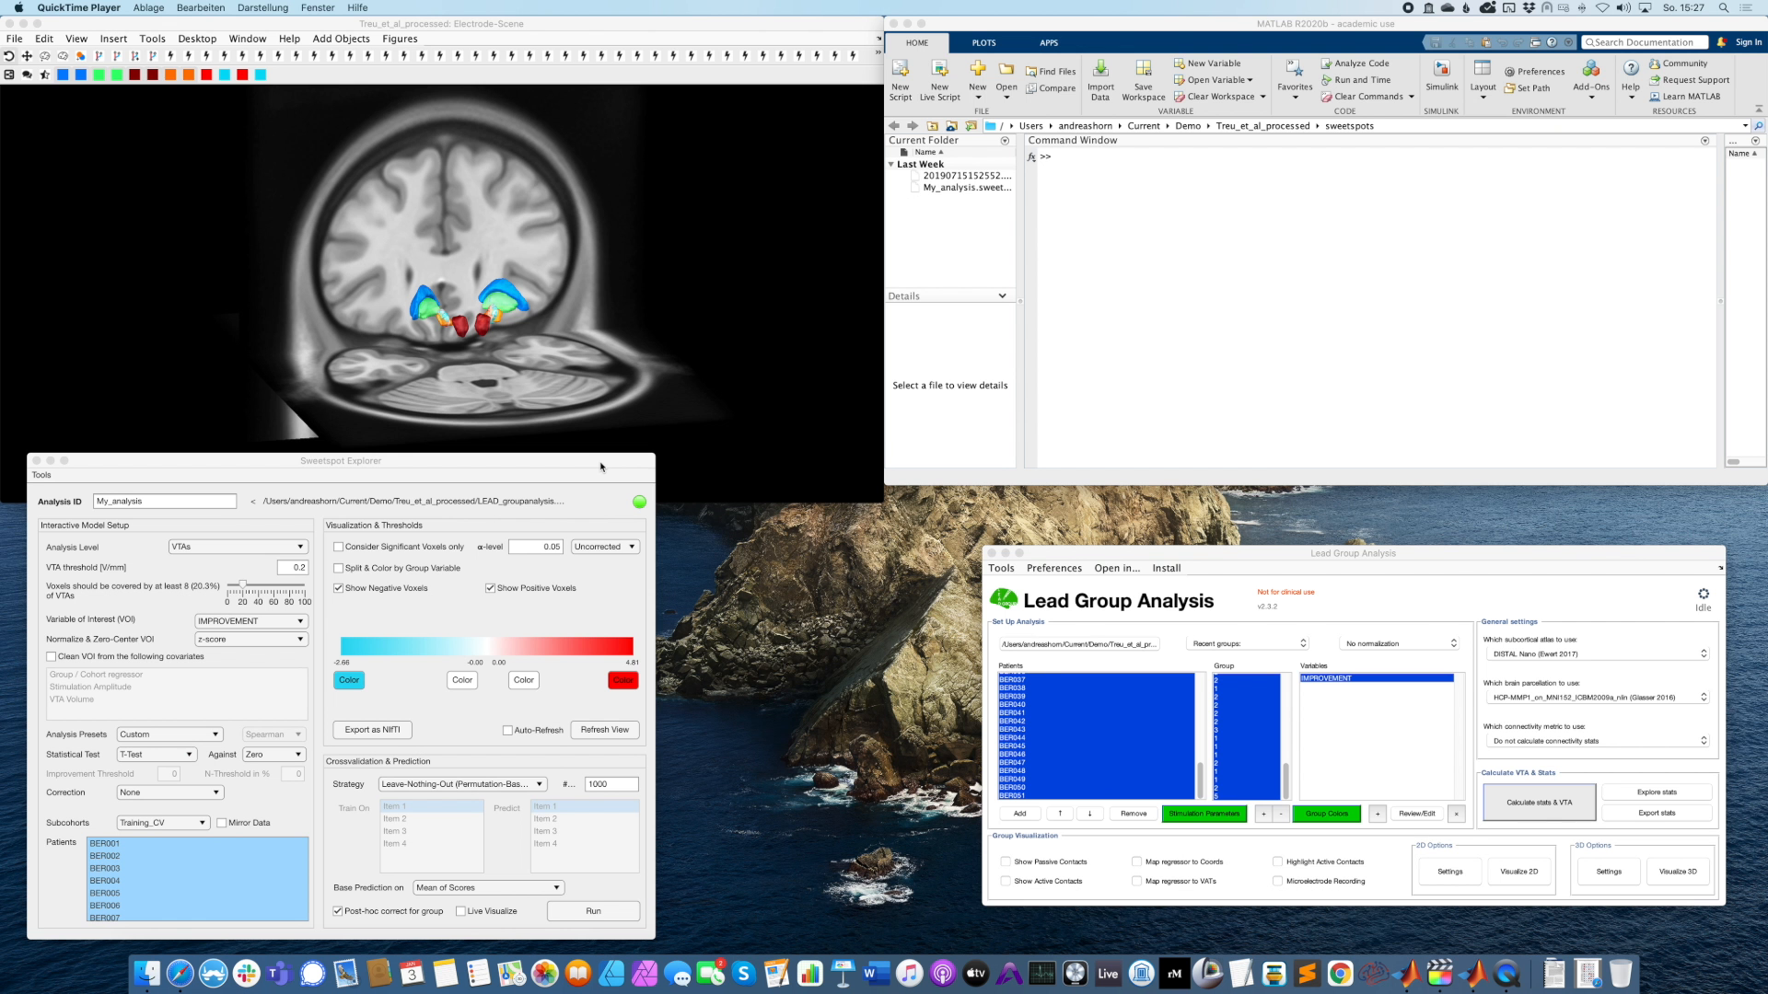
# Zoom in on the nuclei in the 3D scene and toggle the sweetspot and orange structures' visibility to compare them.
pyautogui.moveTo(599, 464); pyautogui.dragTo(597, 447)
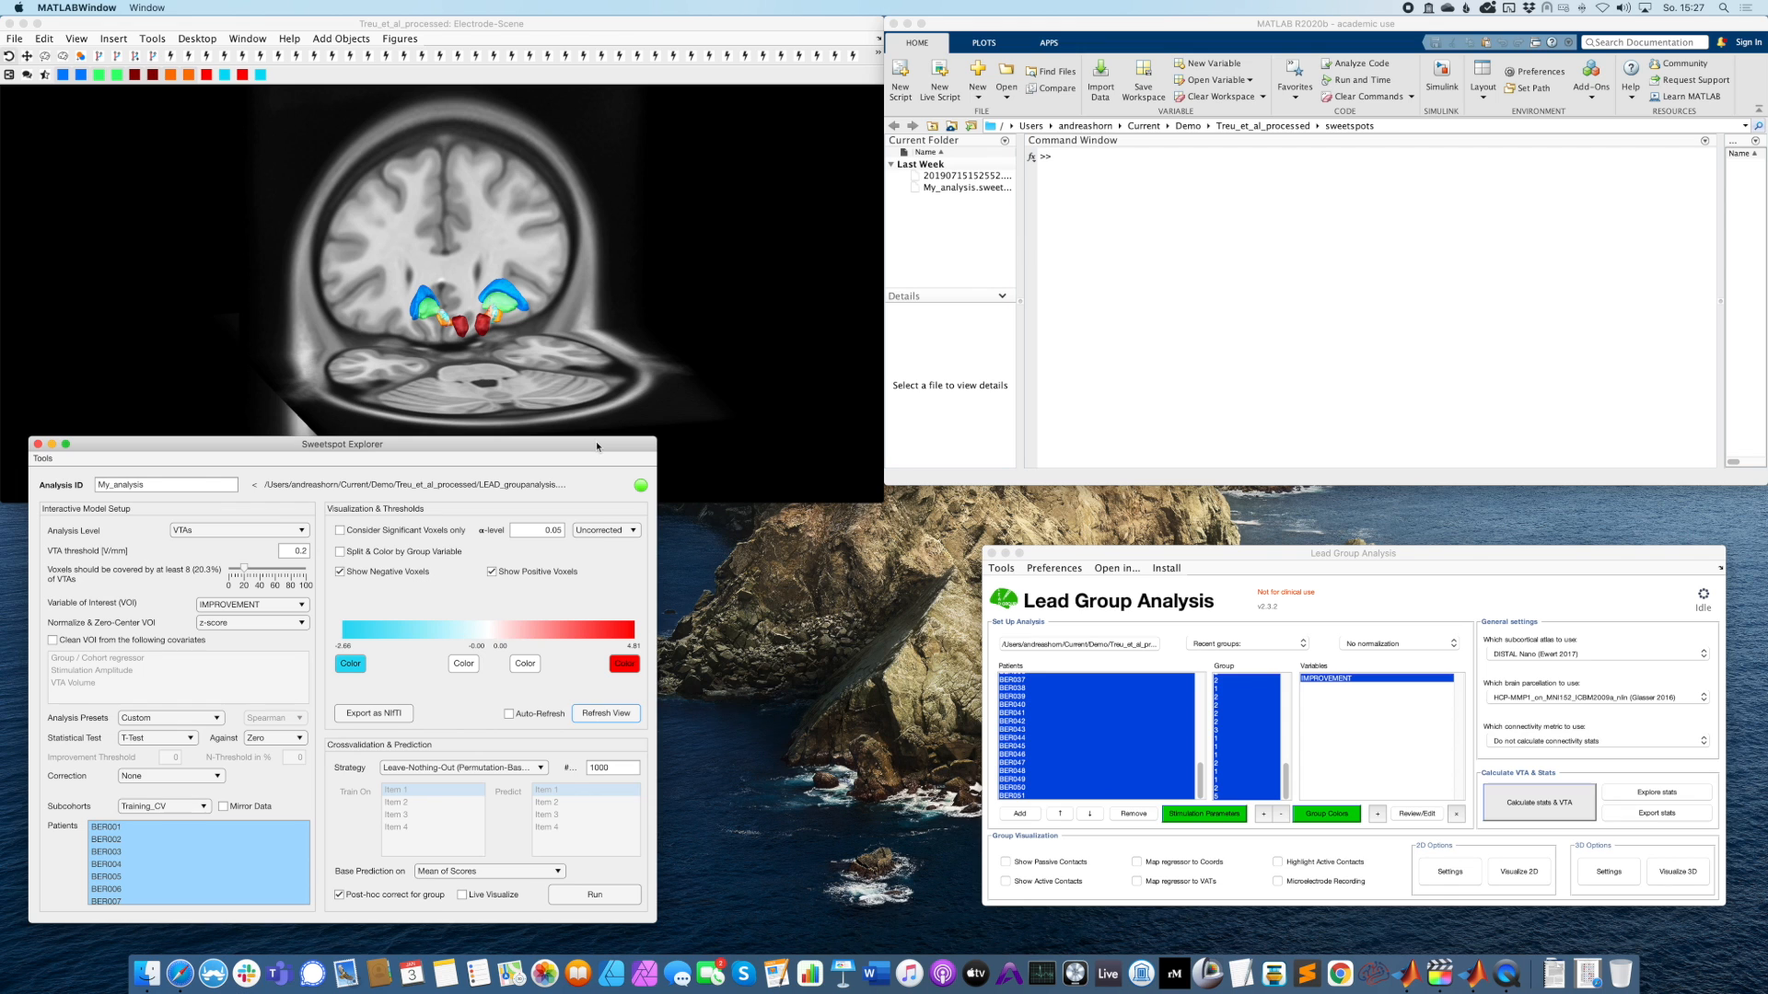
pyautogui.scroll(-1, 512, 327)
pyautogui.scroll(5, 513, 326)
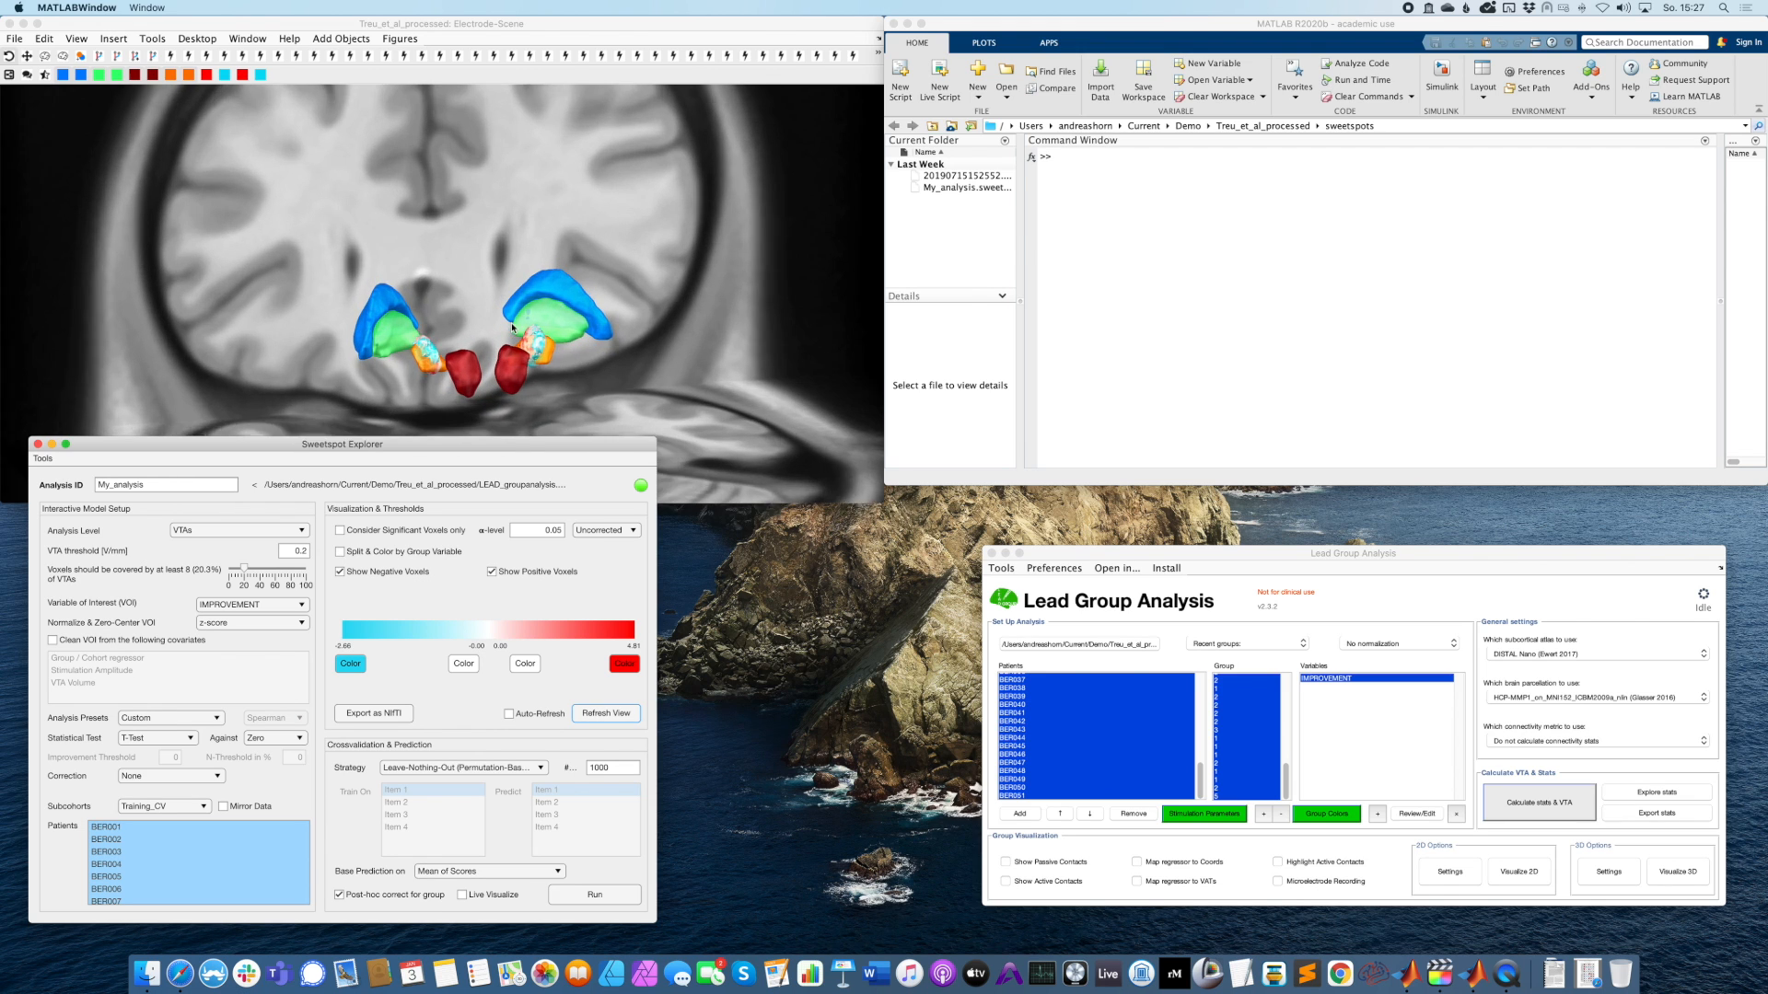
pyautogui.scroll(2, 512, 327)
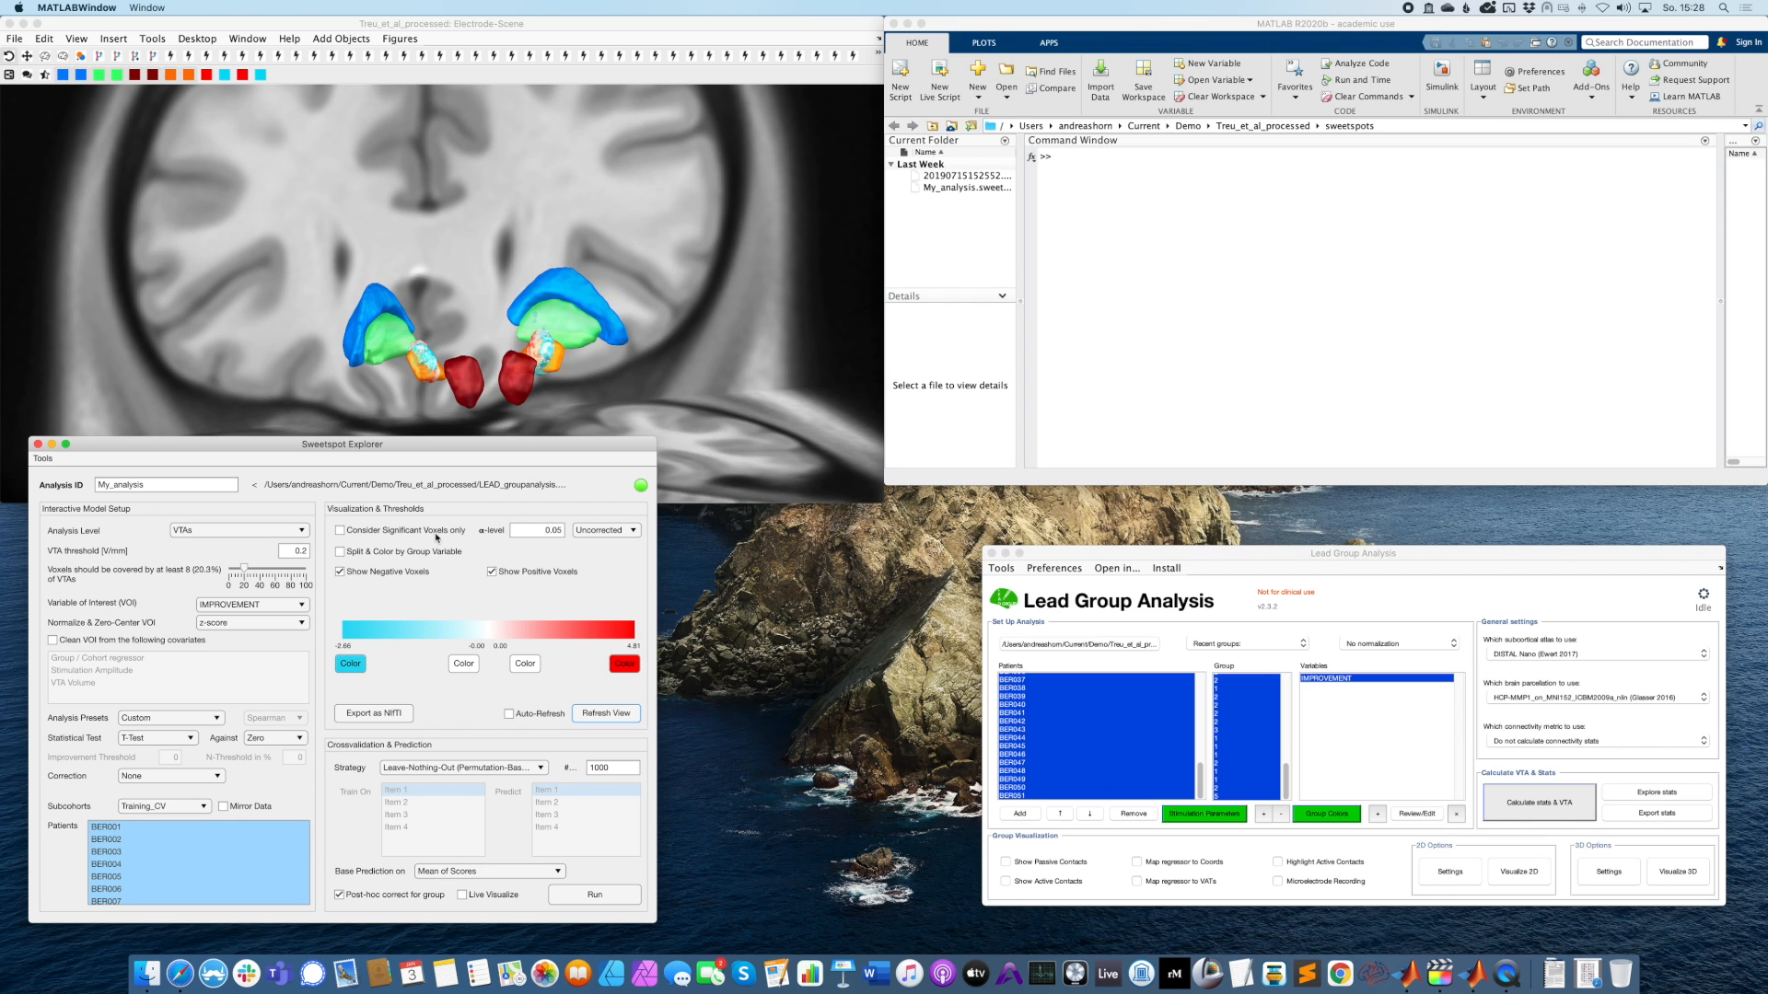
pyautogui.click(244, 79)
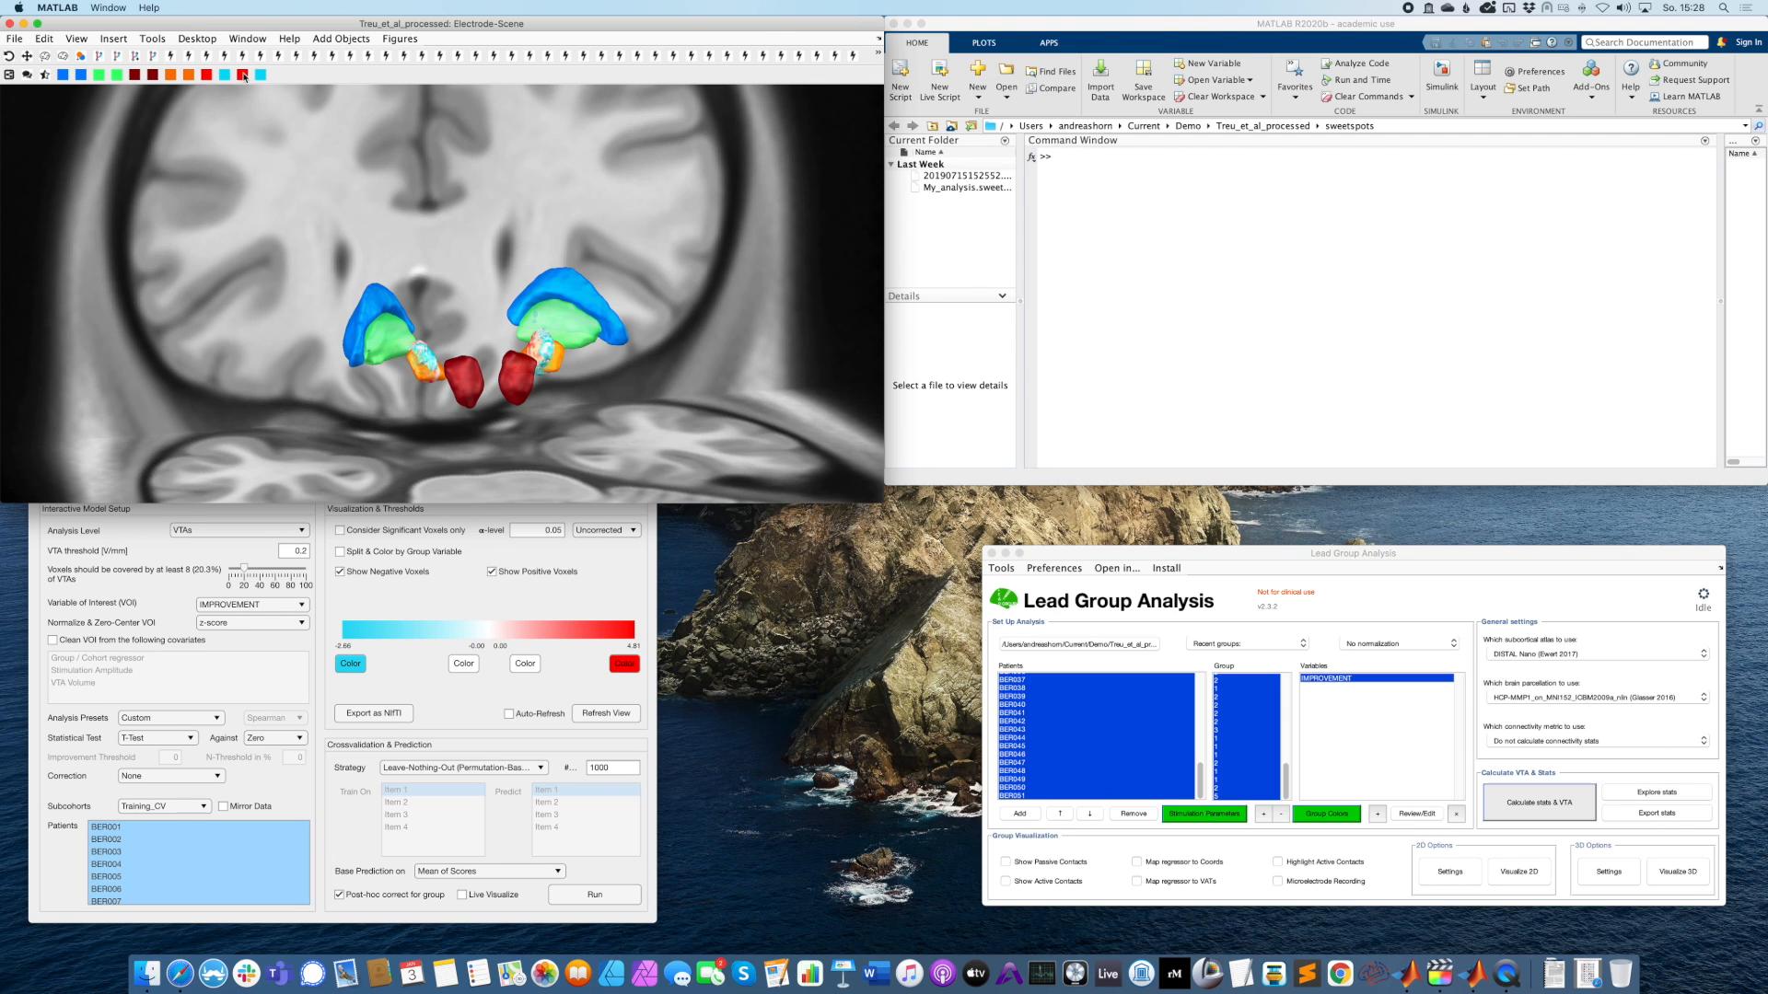
pyautogui.click(191, 78)
pyautogui.click(191, 78)
pyautogui.click(175, 77)
pyautogui.click(175, 76)
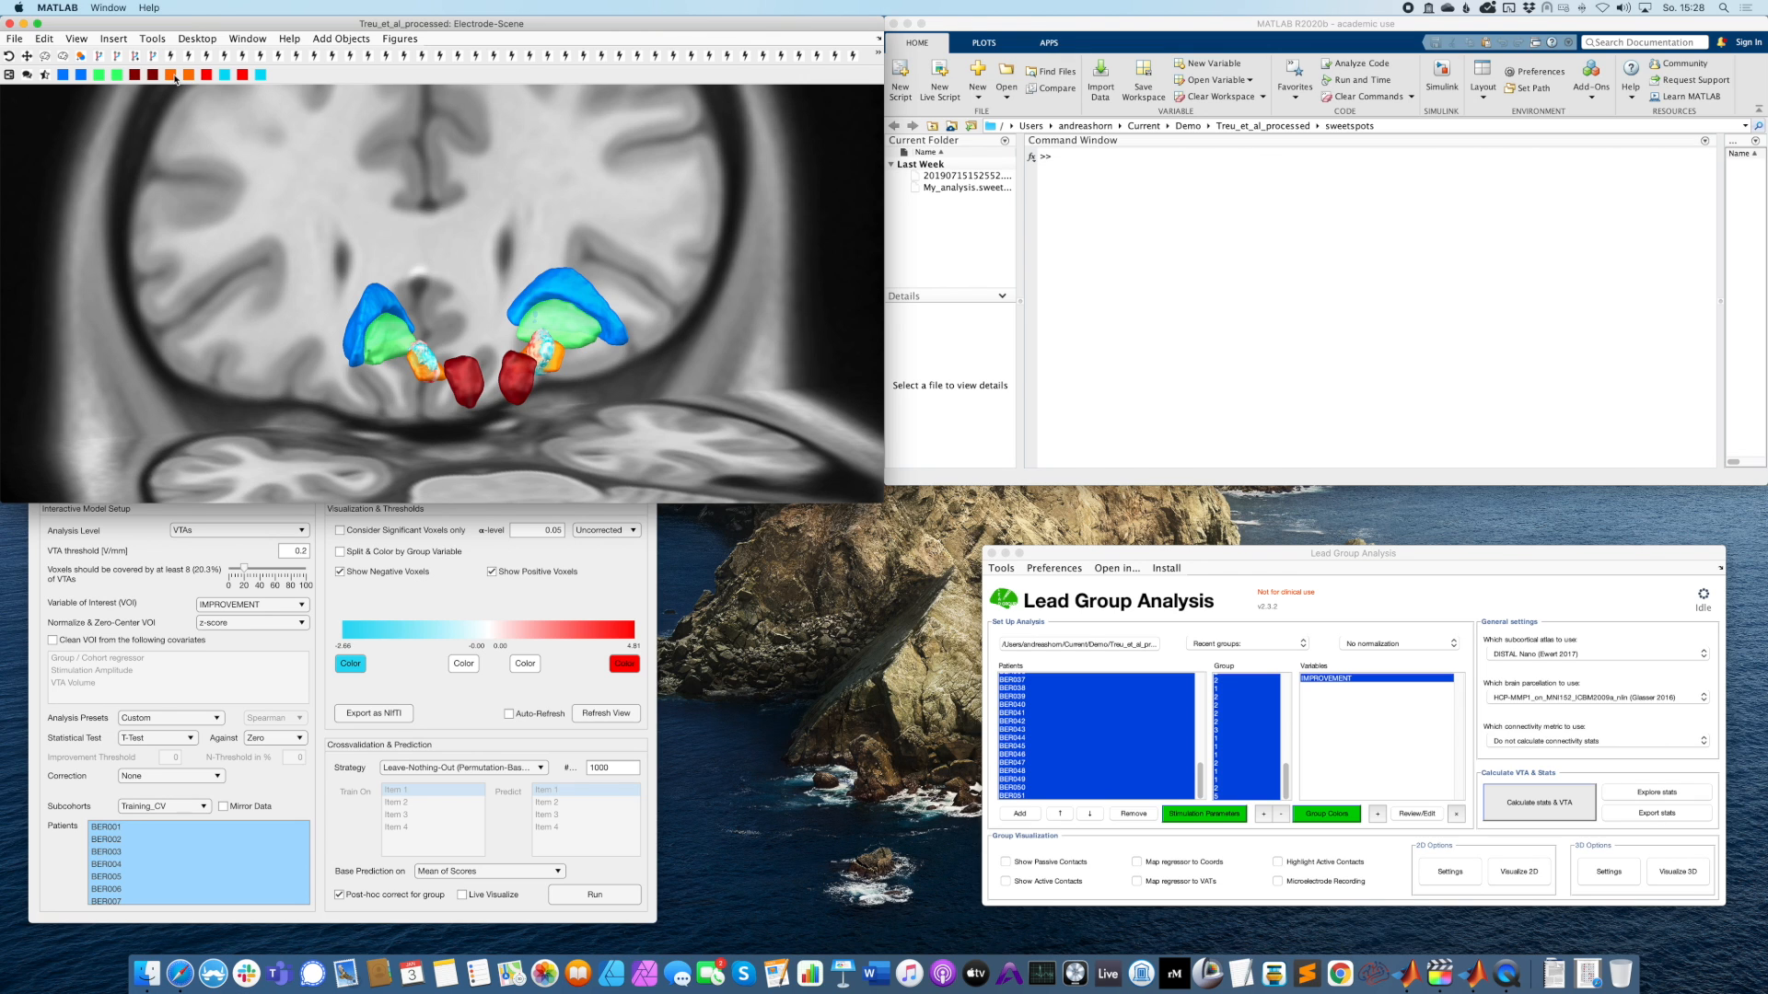
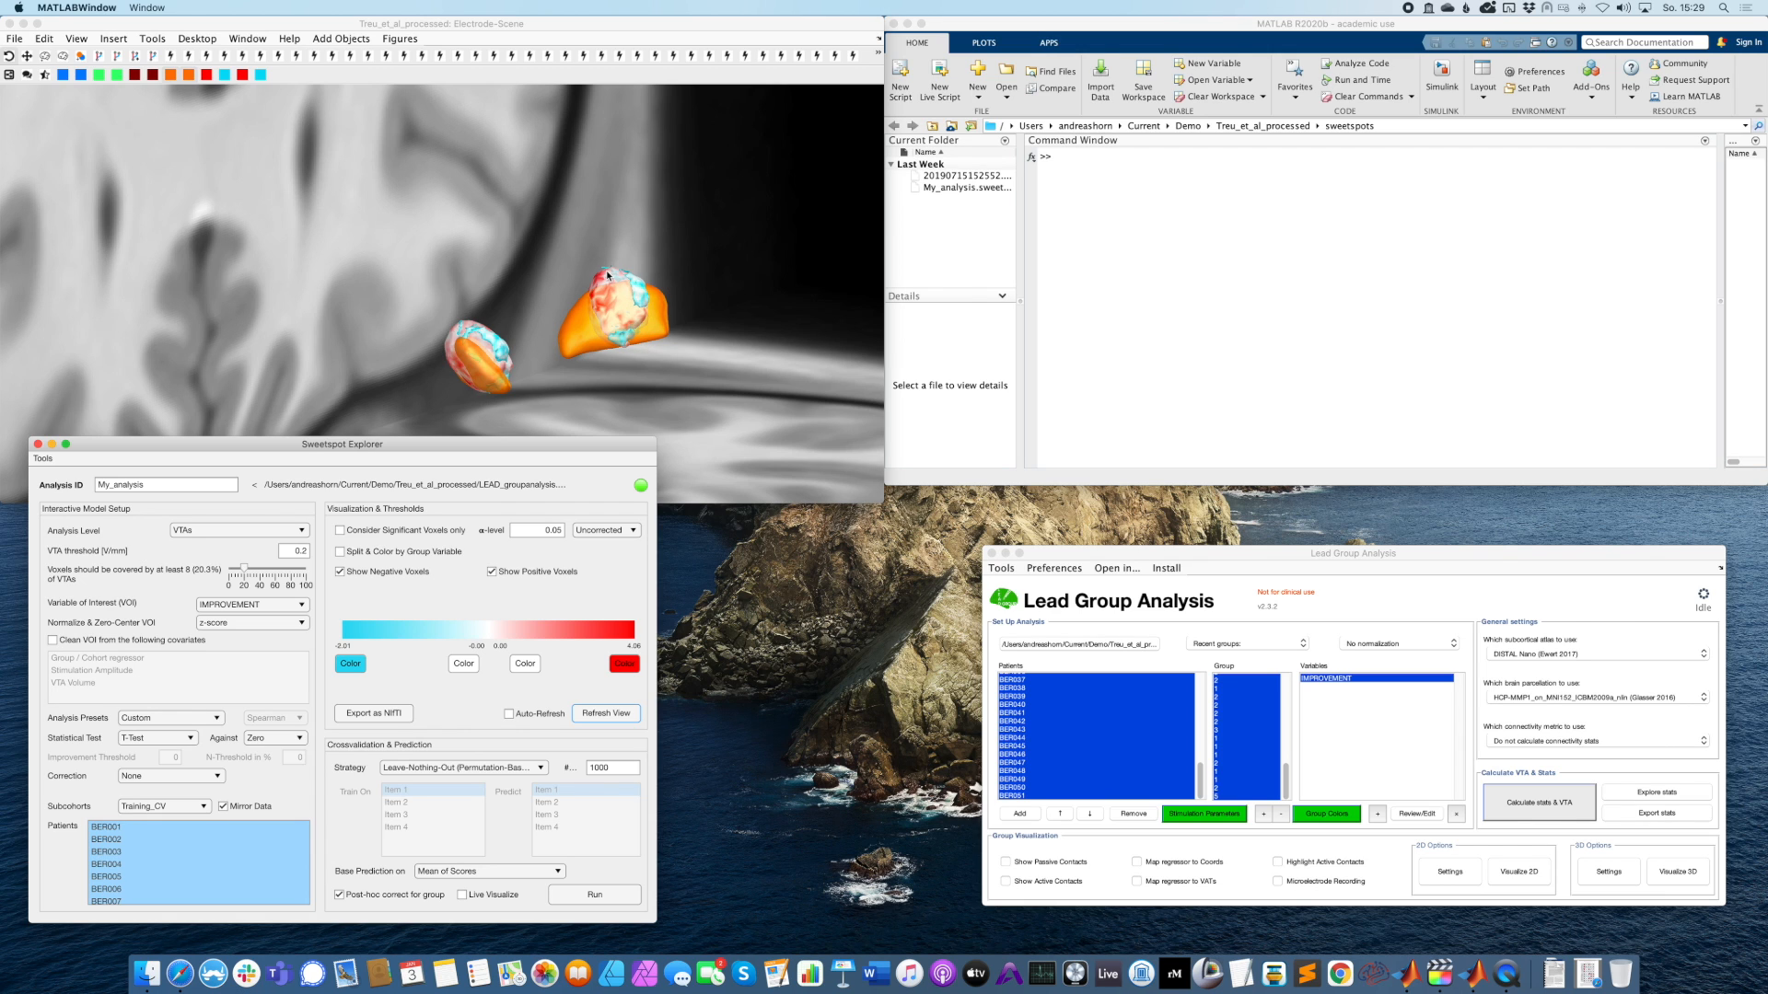
# Examine the mirrored sweetspots against the orange nuclei from several angles in the 3D scene.
pyautogui.click(491, 381)
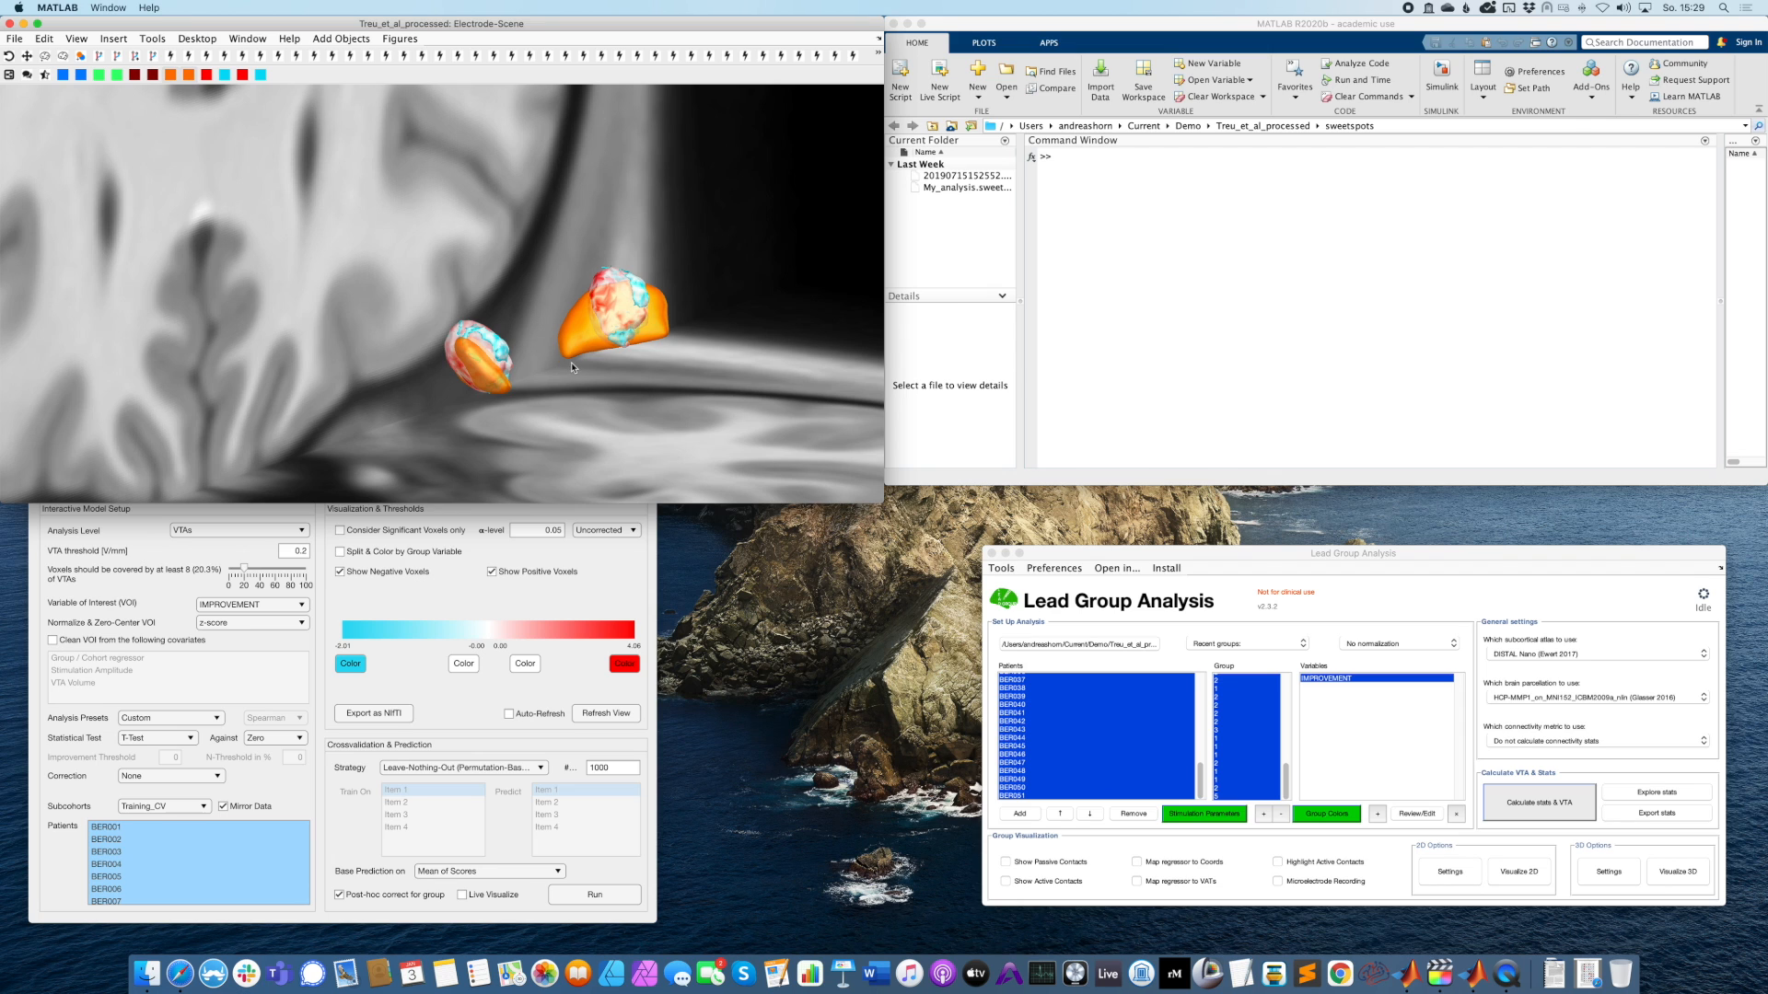
pyautogui.moveTo(594, 352); pyautogui.dragTo(688, 290)
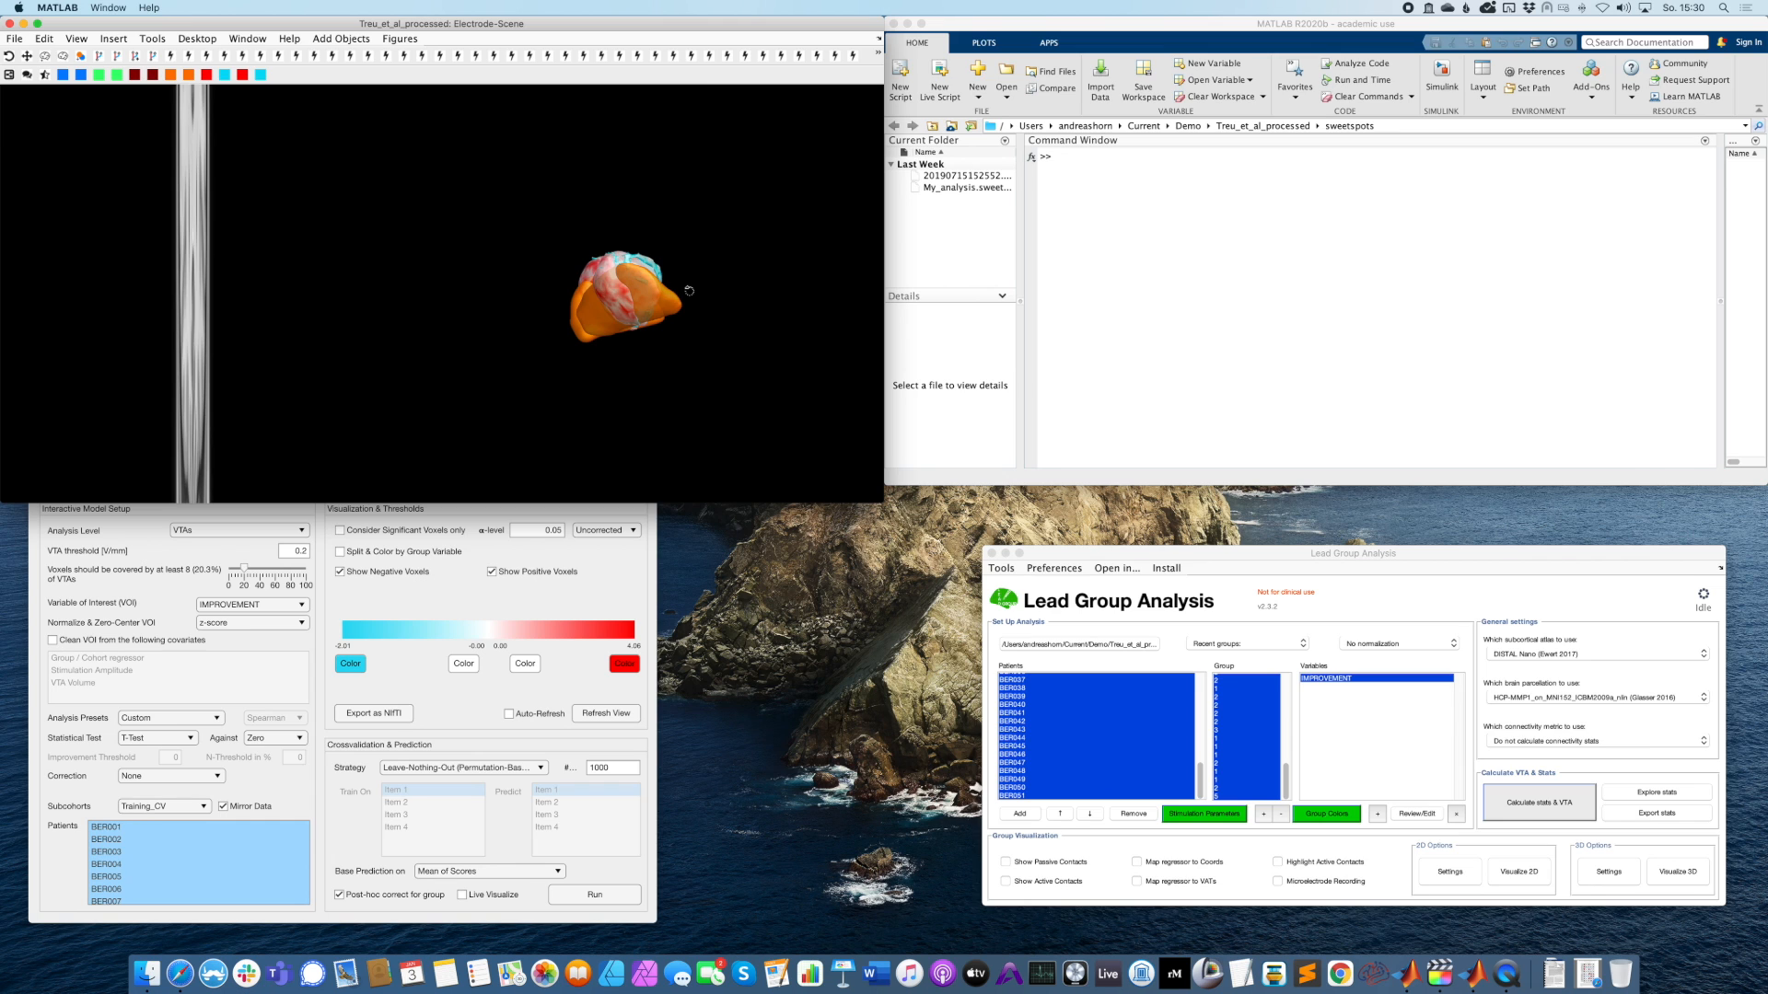
pyautogui.moveTo(688, 291); pyautogui.dragTo(431, 335)
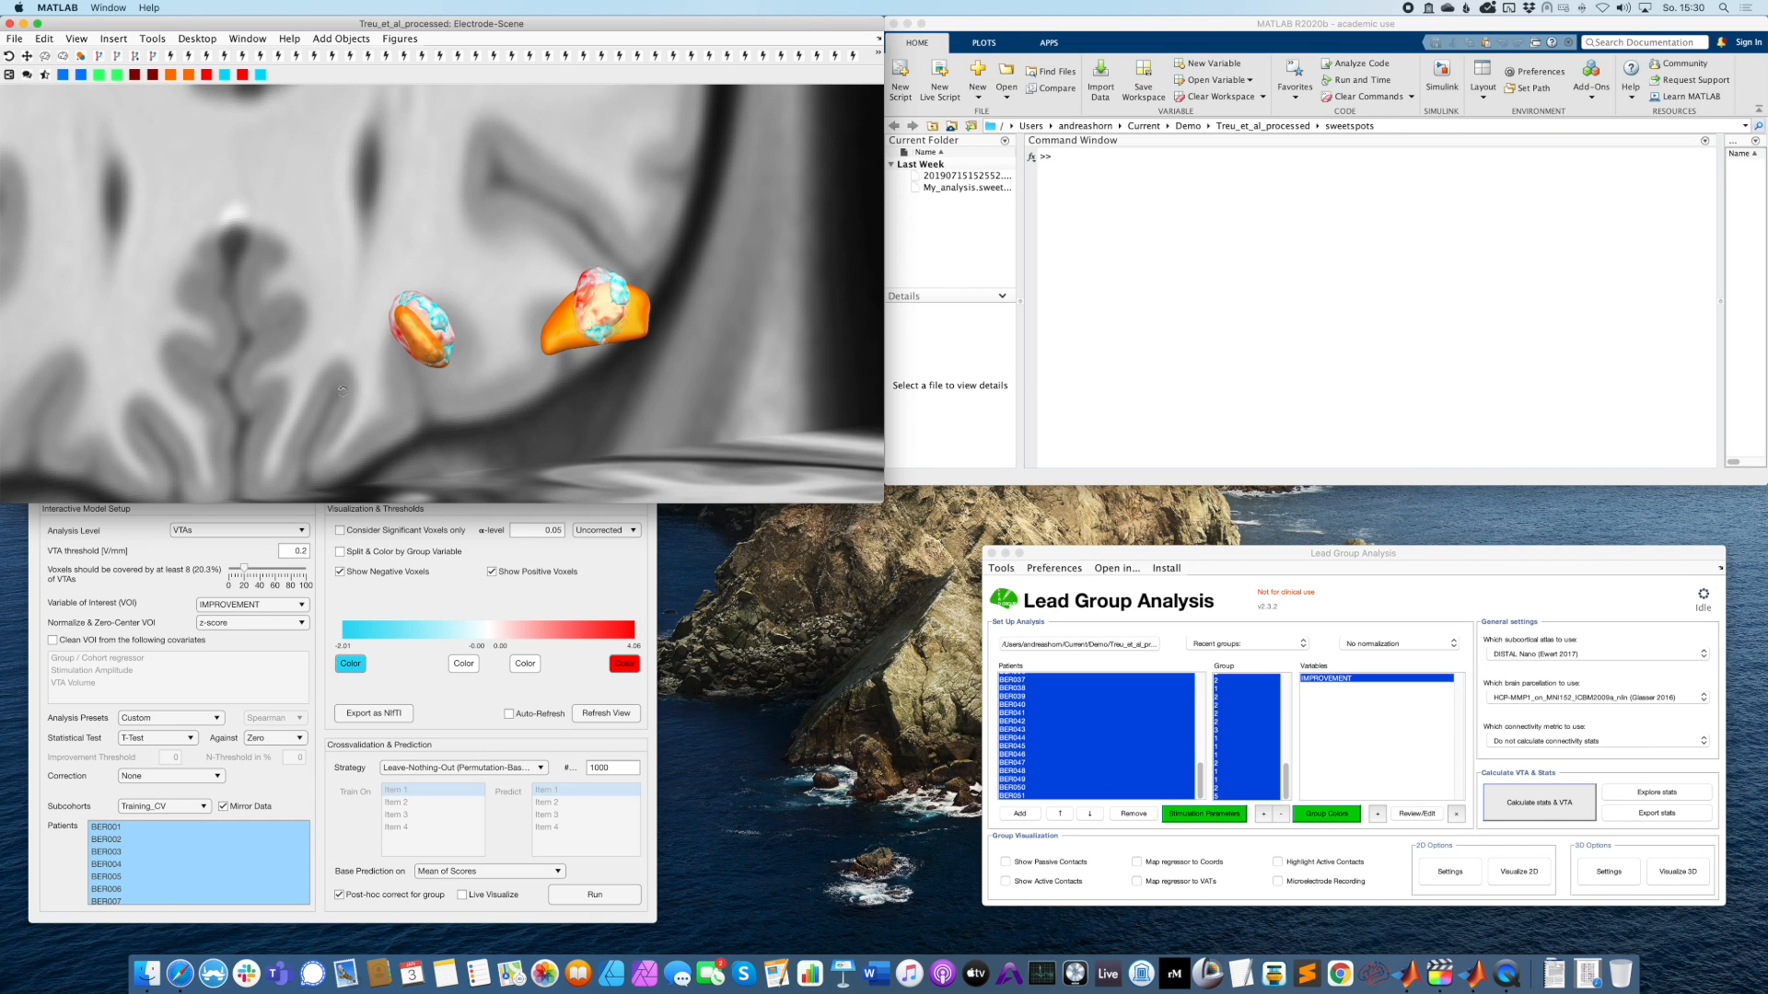
pyautogui.moveTo(341, 418); pyautogui.dragTo(256, 464)
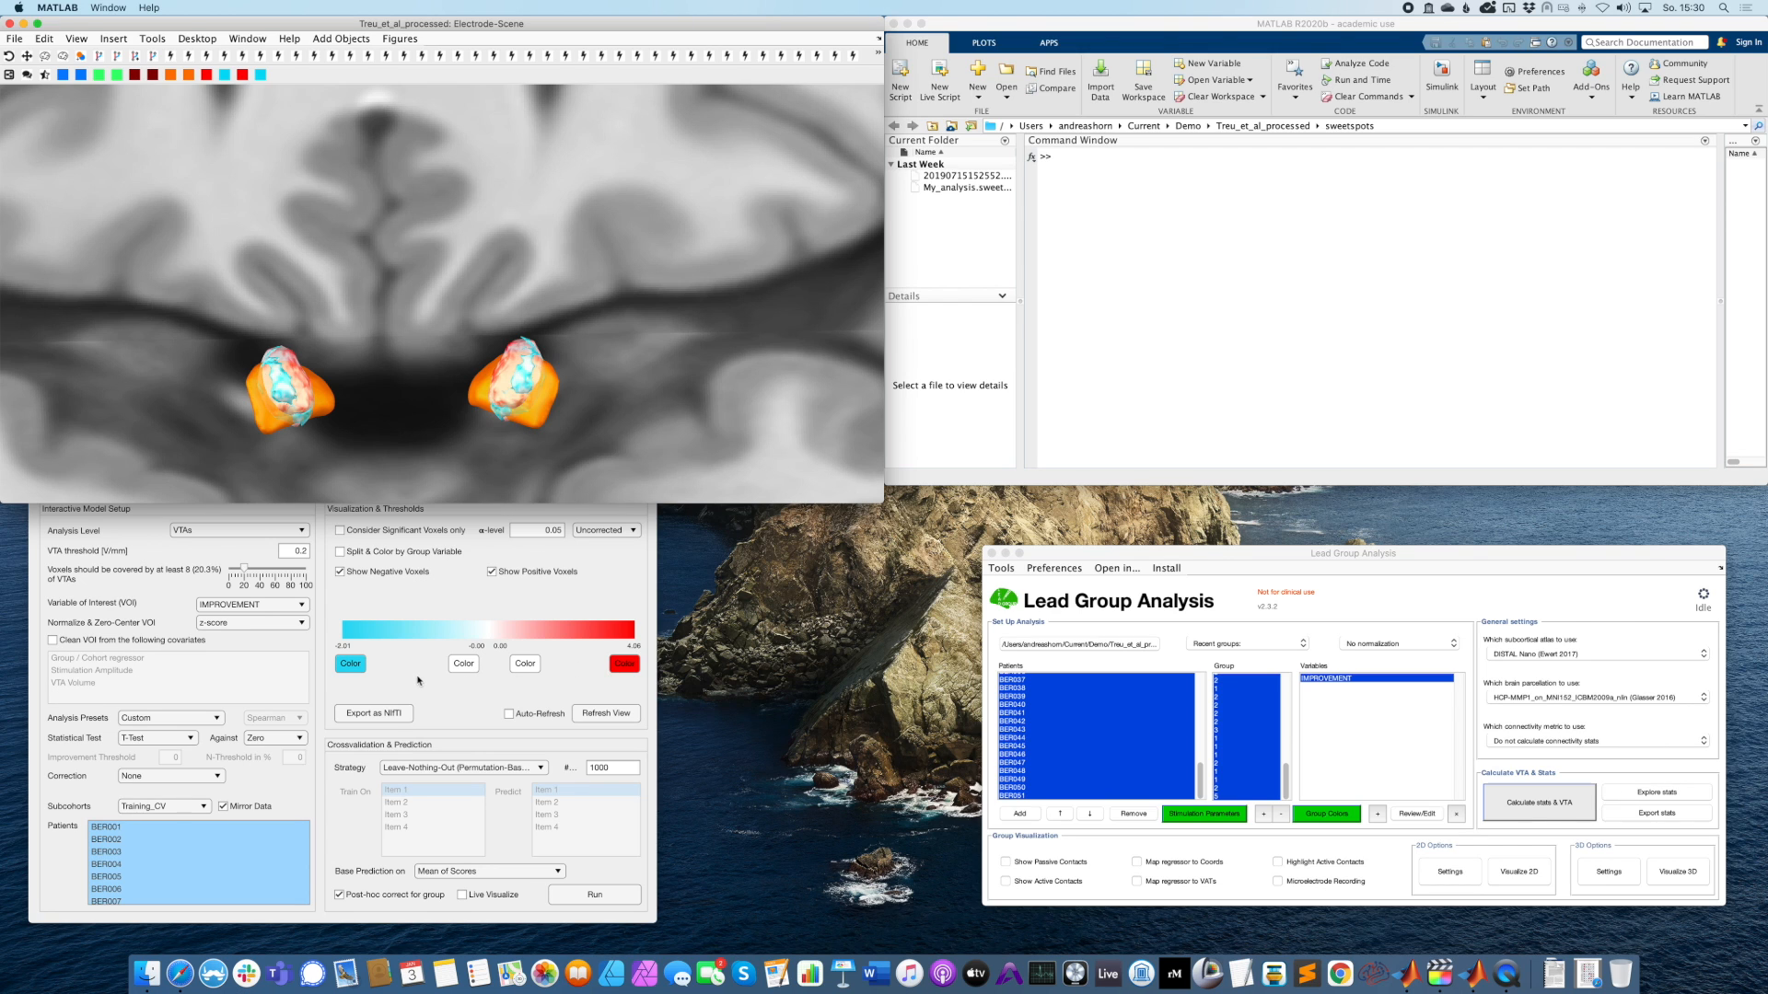
# Restrict the sweetspot display to significant voxels only and hide the negative voxels.
pyautogui.click(362, 686)
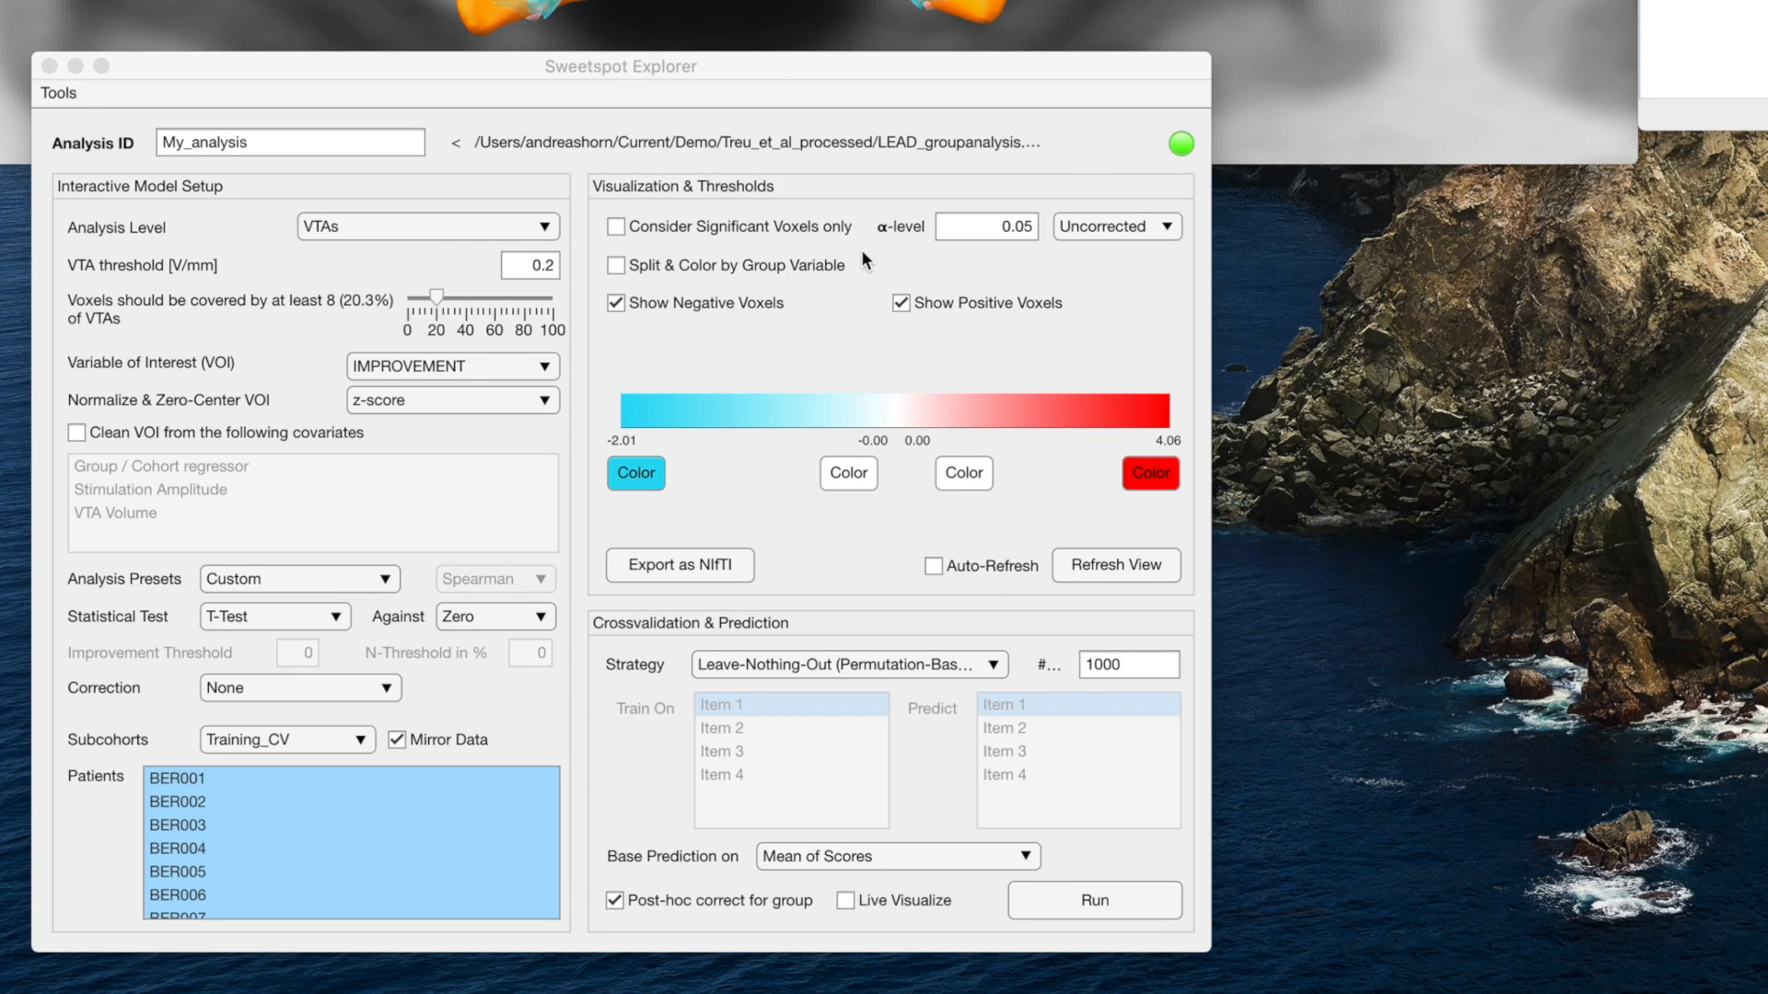
pyautogui.click(694, 232)
pyautogui.click(681, 229)
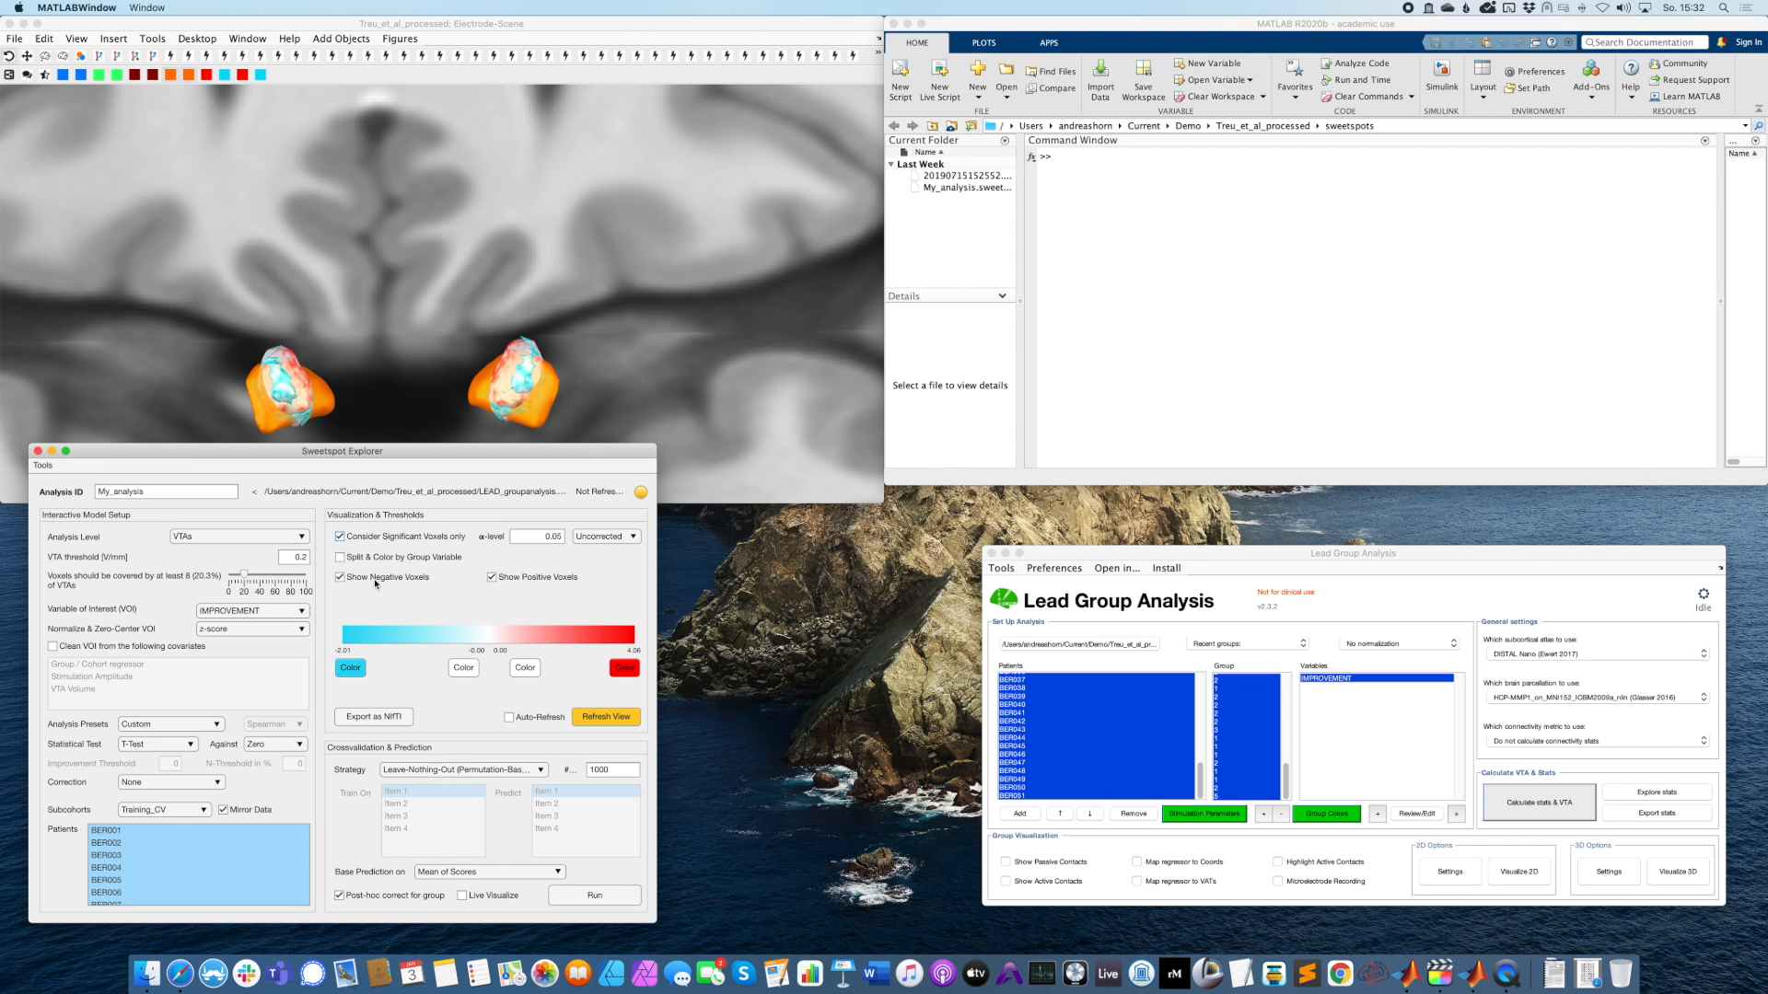
pyautogui.click(340, 577)
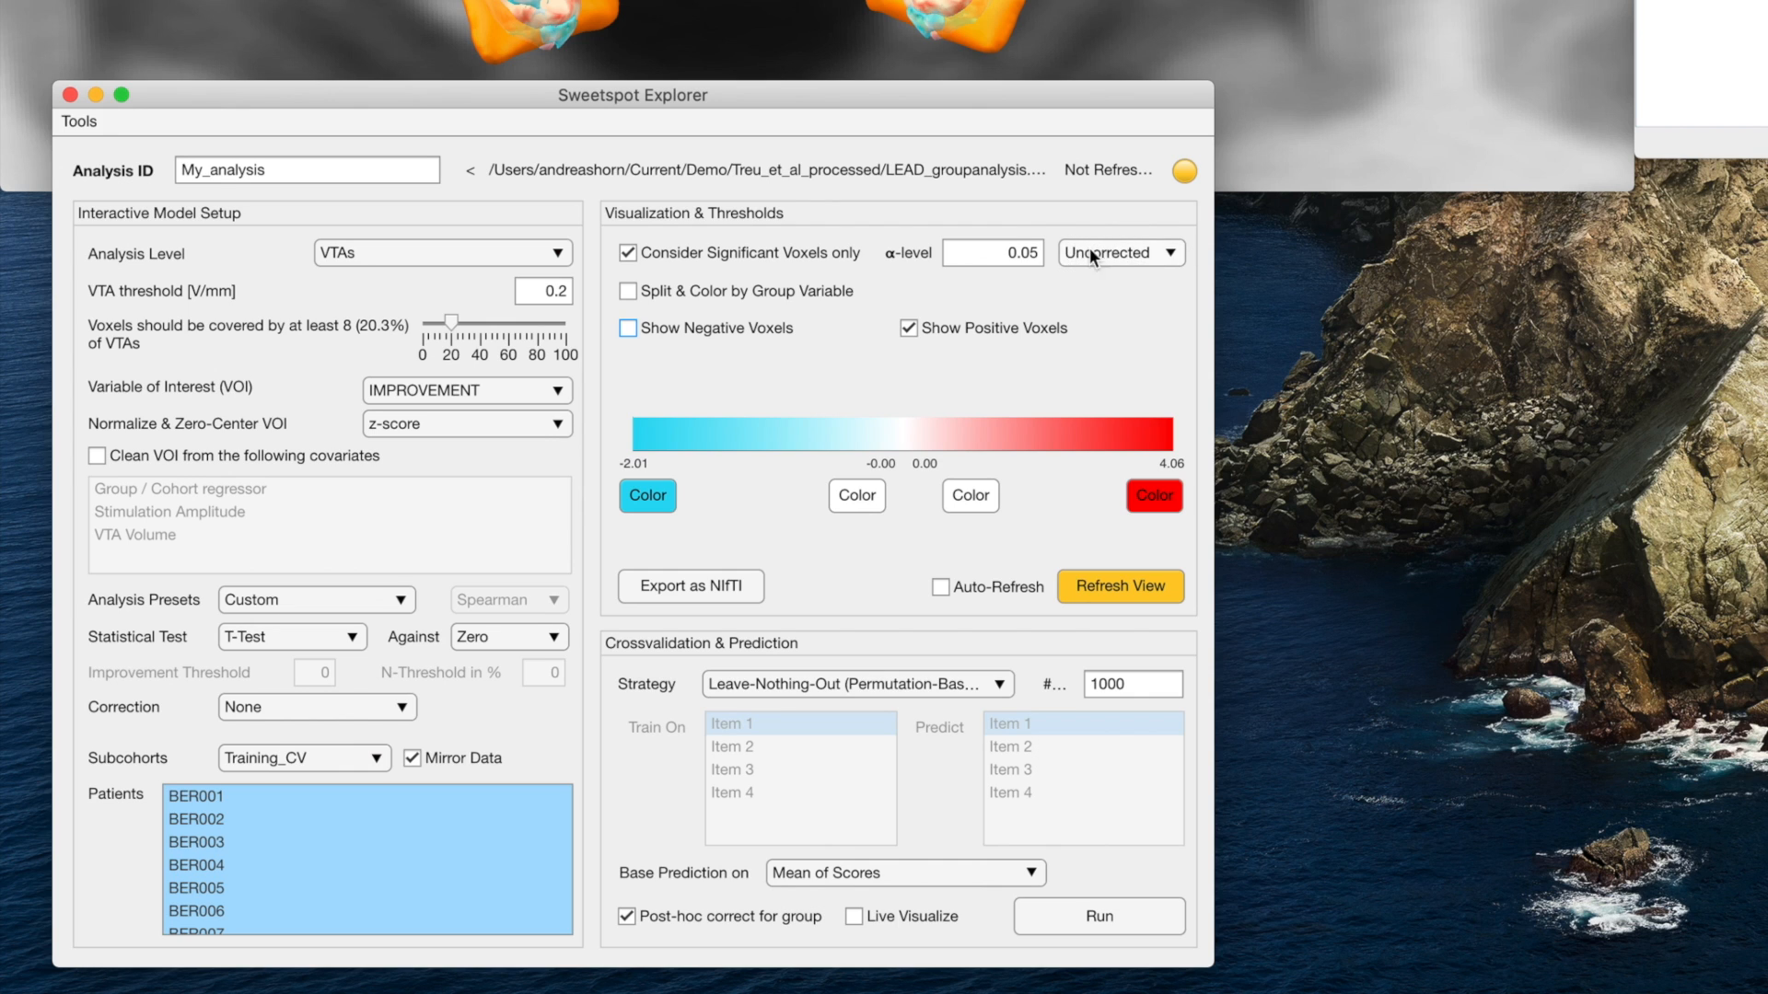
# Review the significance correction options, keep Uncorrected, and refresh the sweetspot view with the new thresholds.
pyautogui.click(1118, 249)
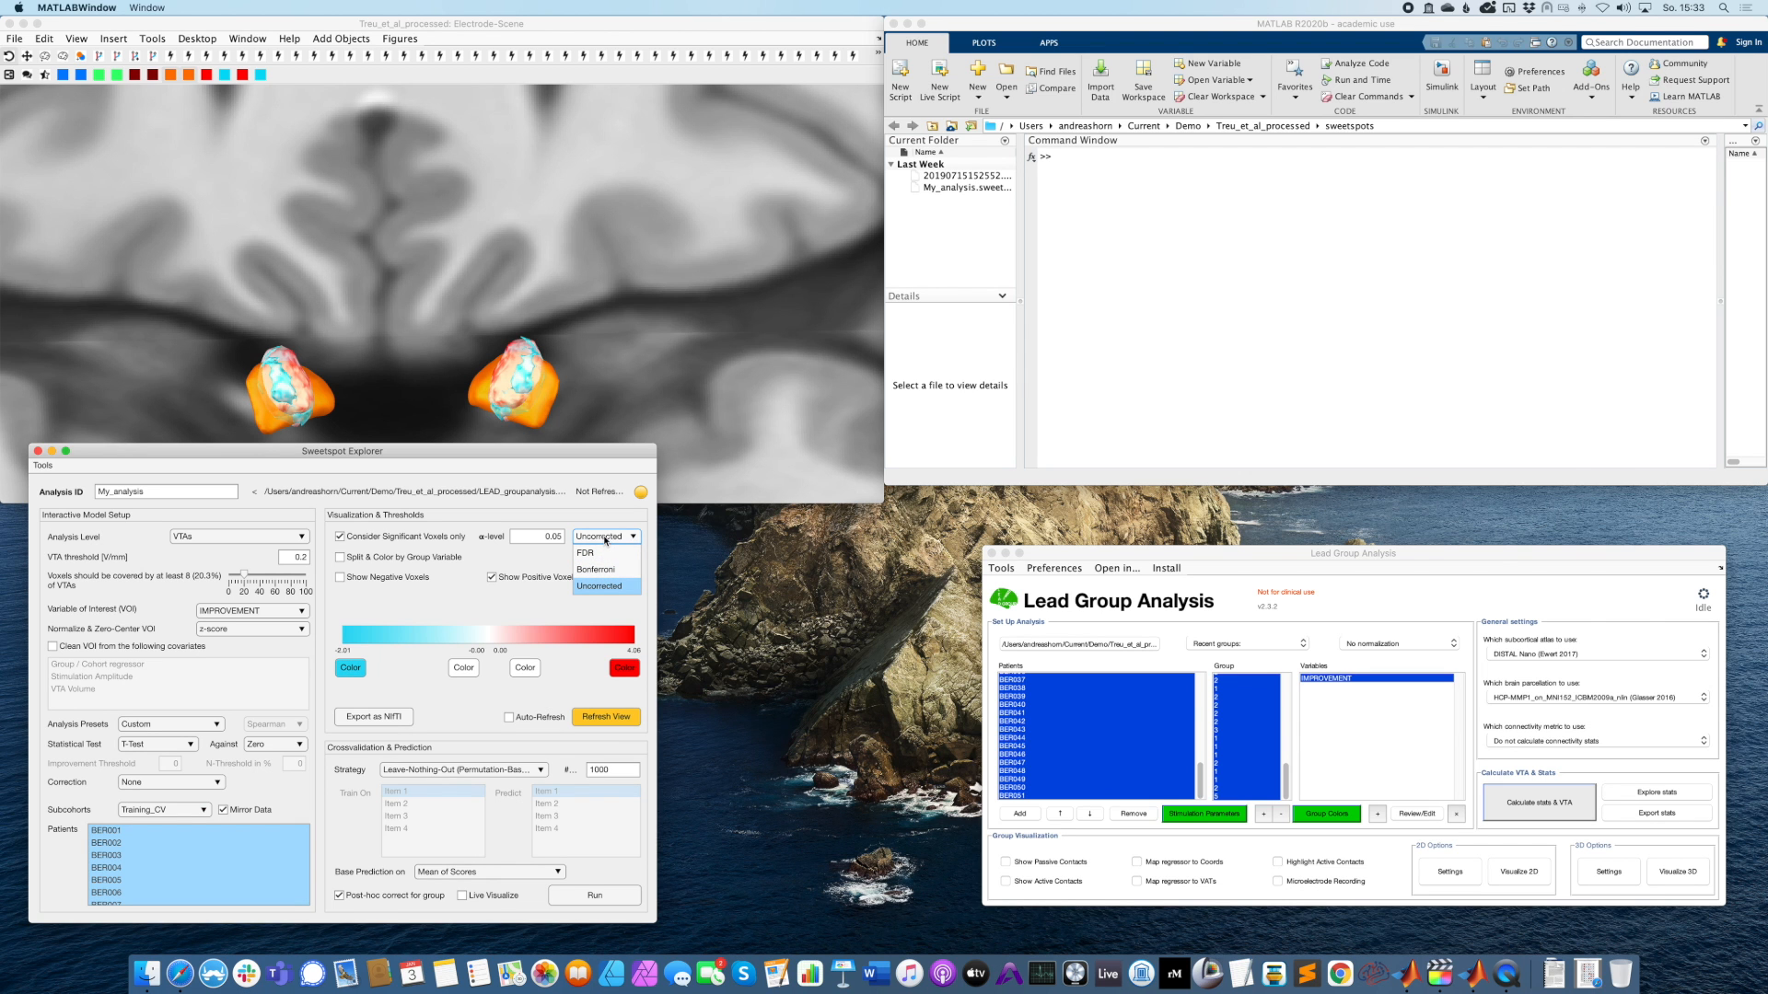
pyautogui.click(605, 537)
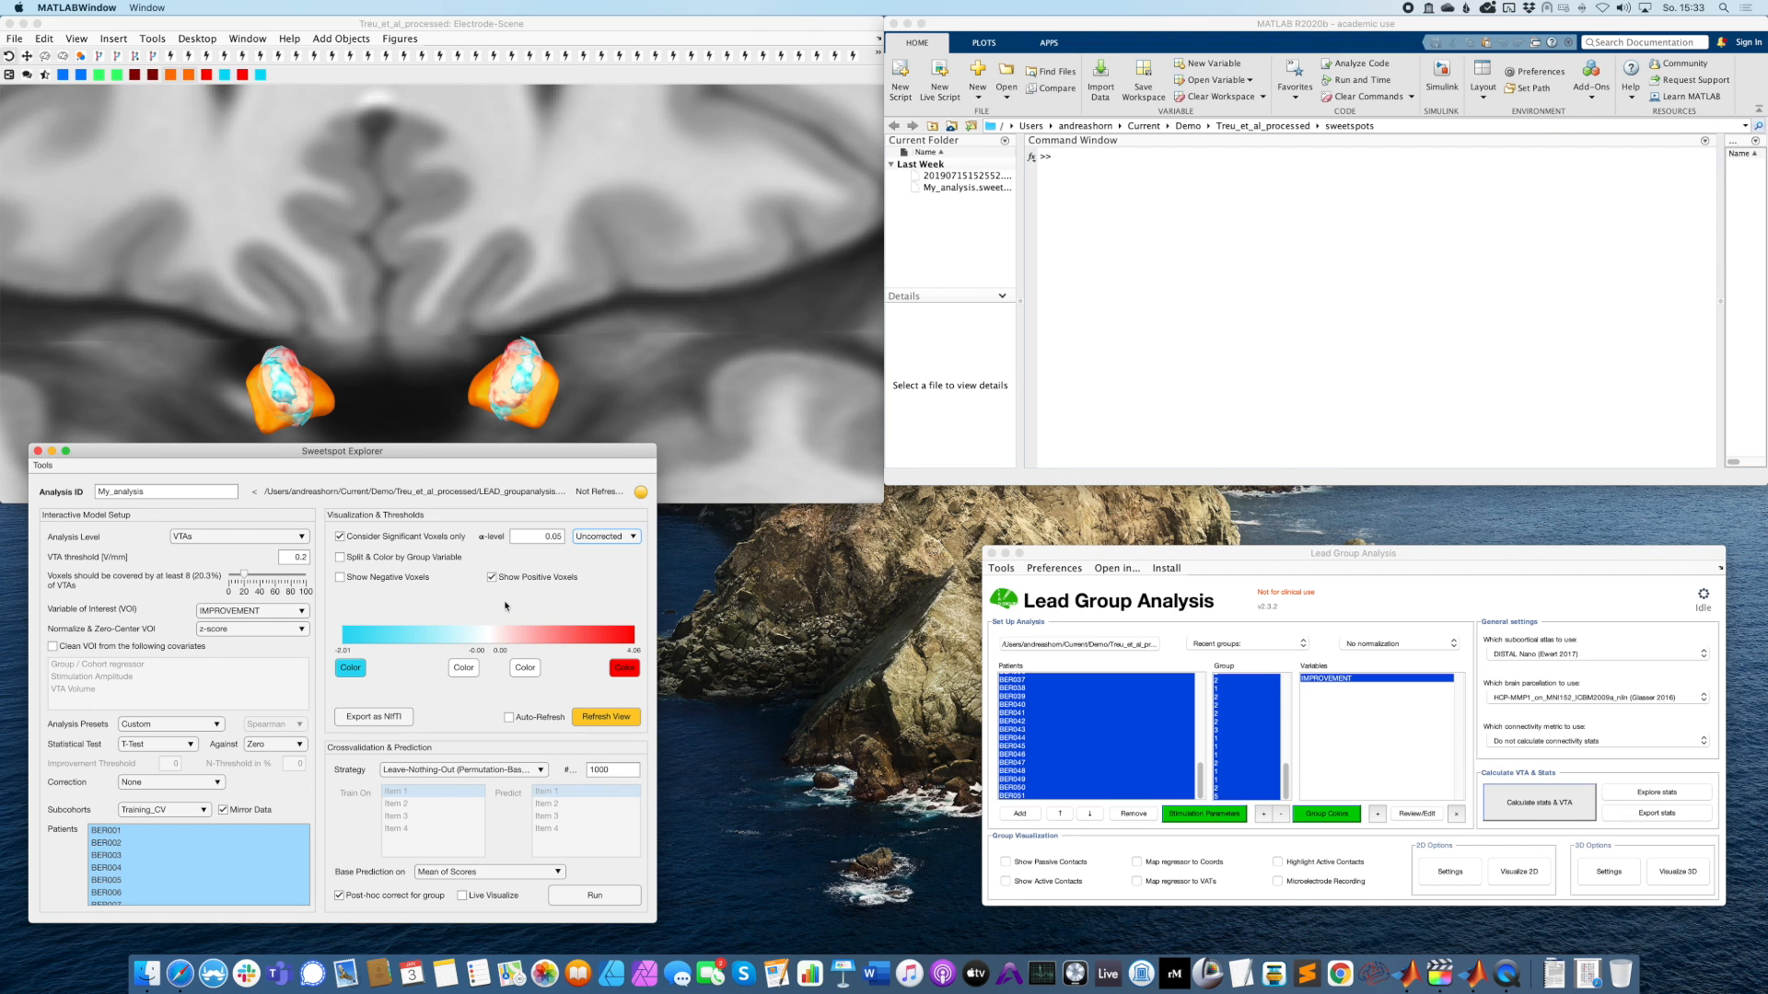
pyautogui.click(612, 543)
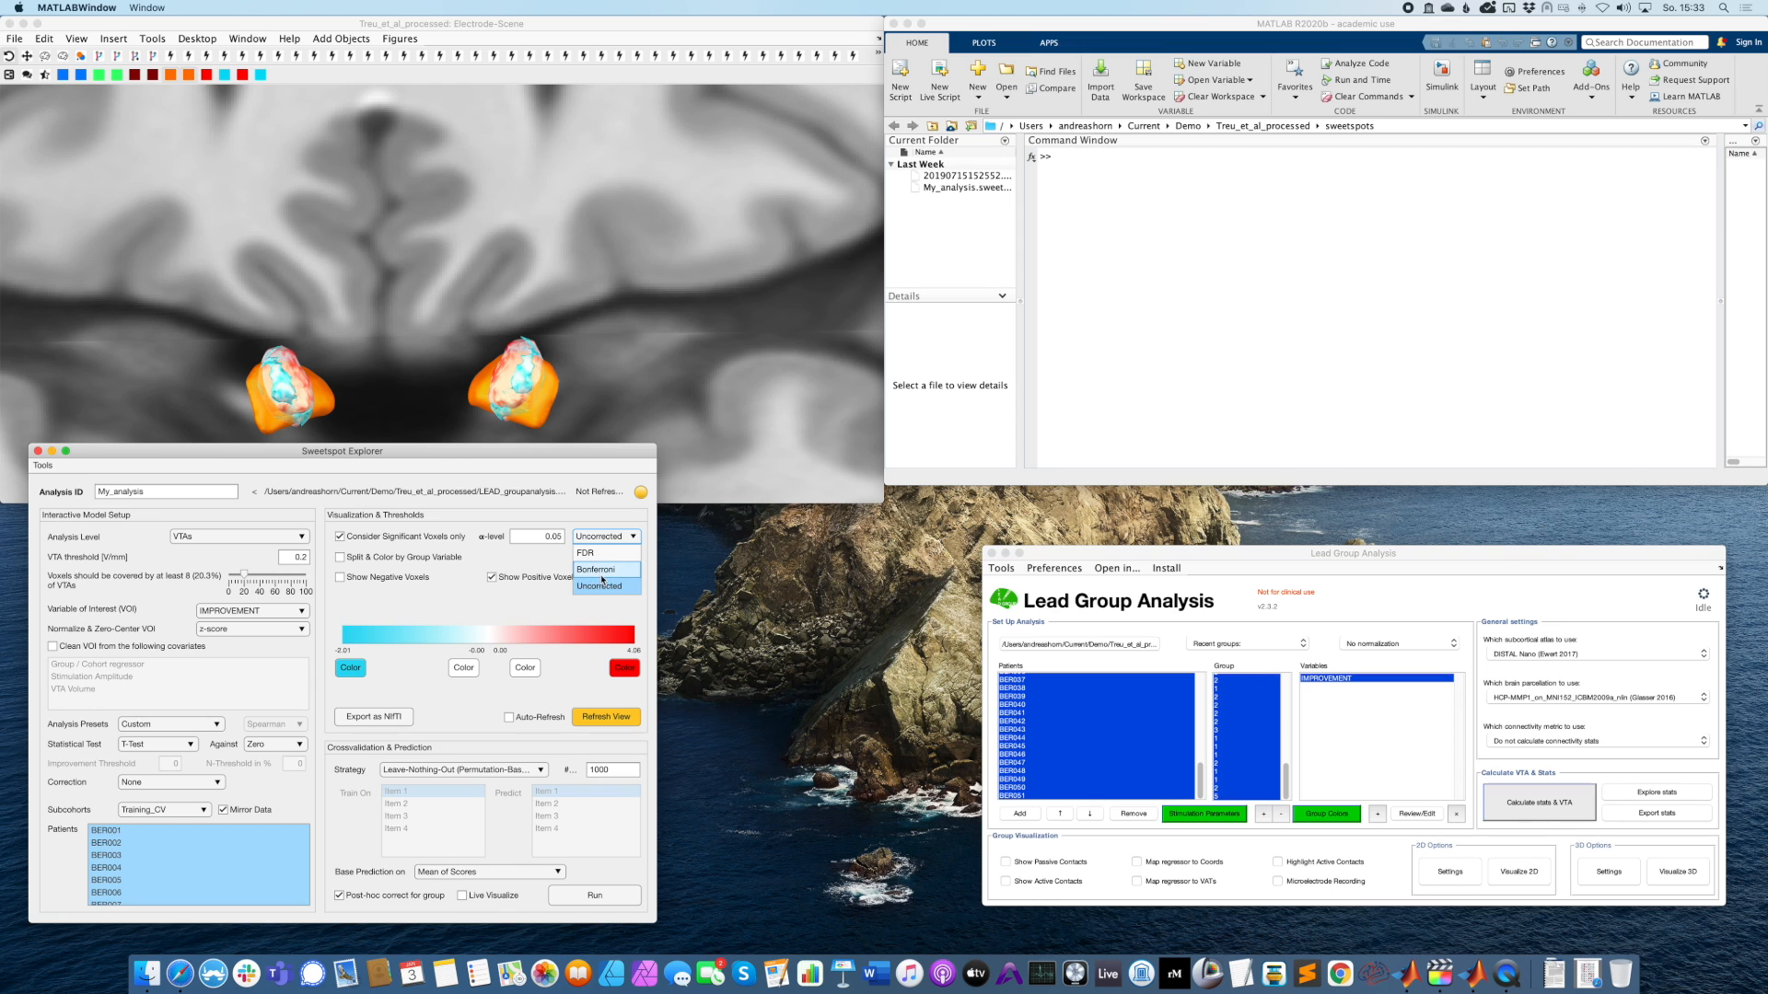
pyautogui.click(605, 539)
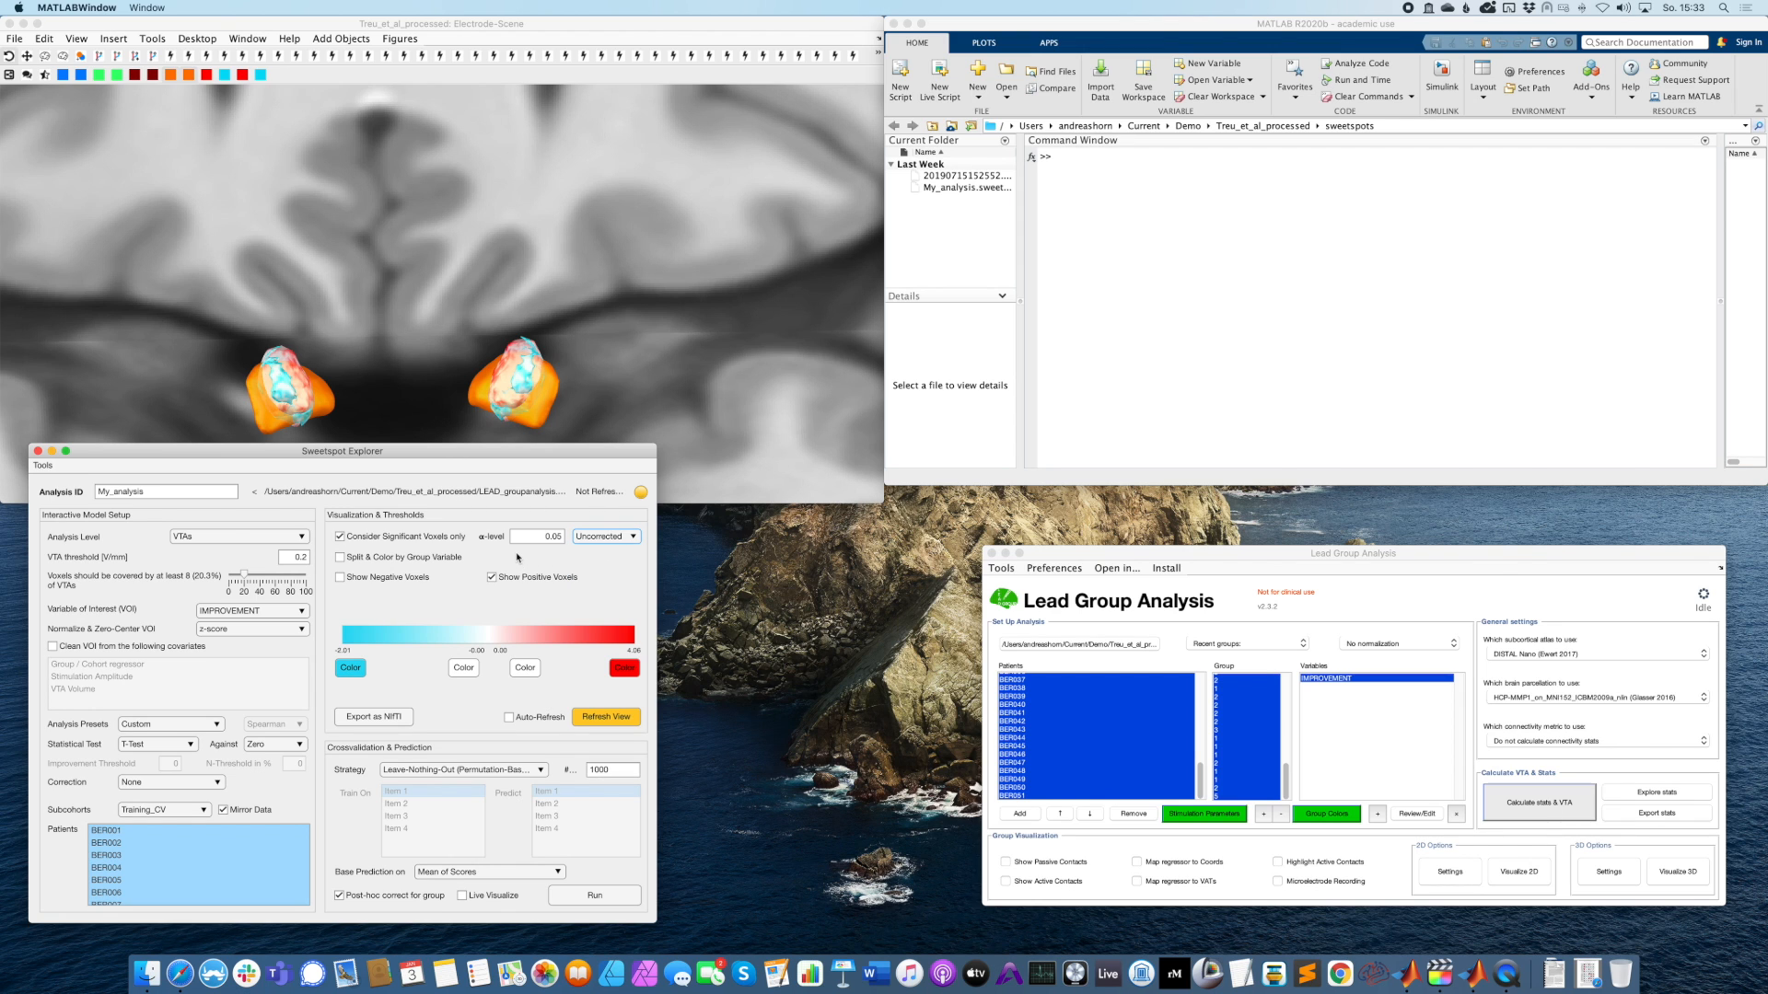
pyautogui.click(613, 722)
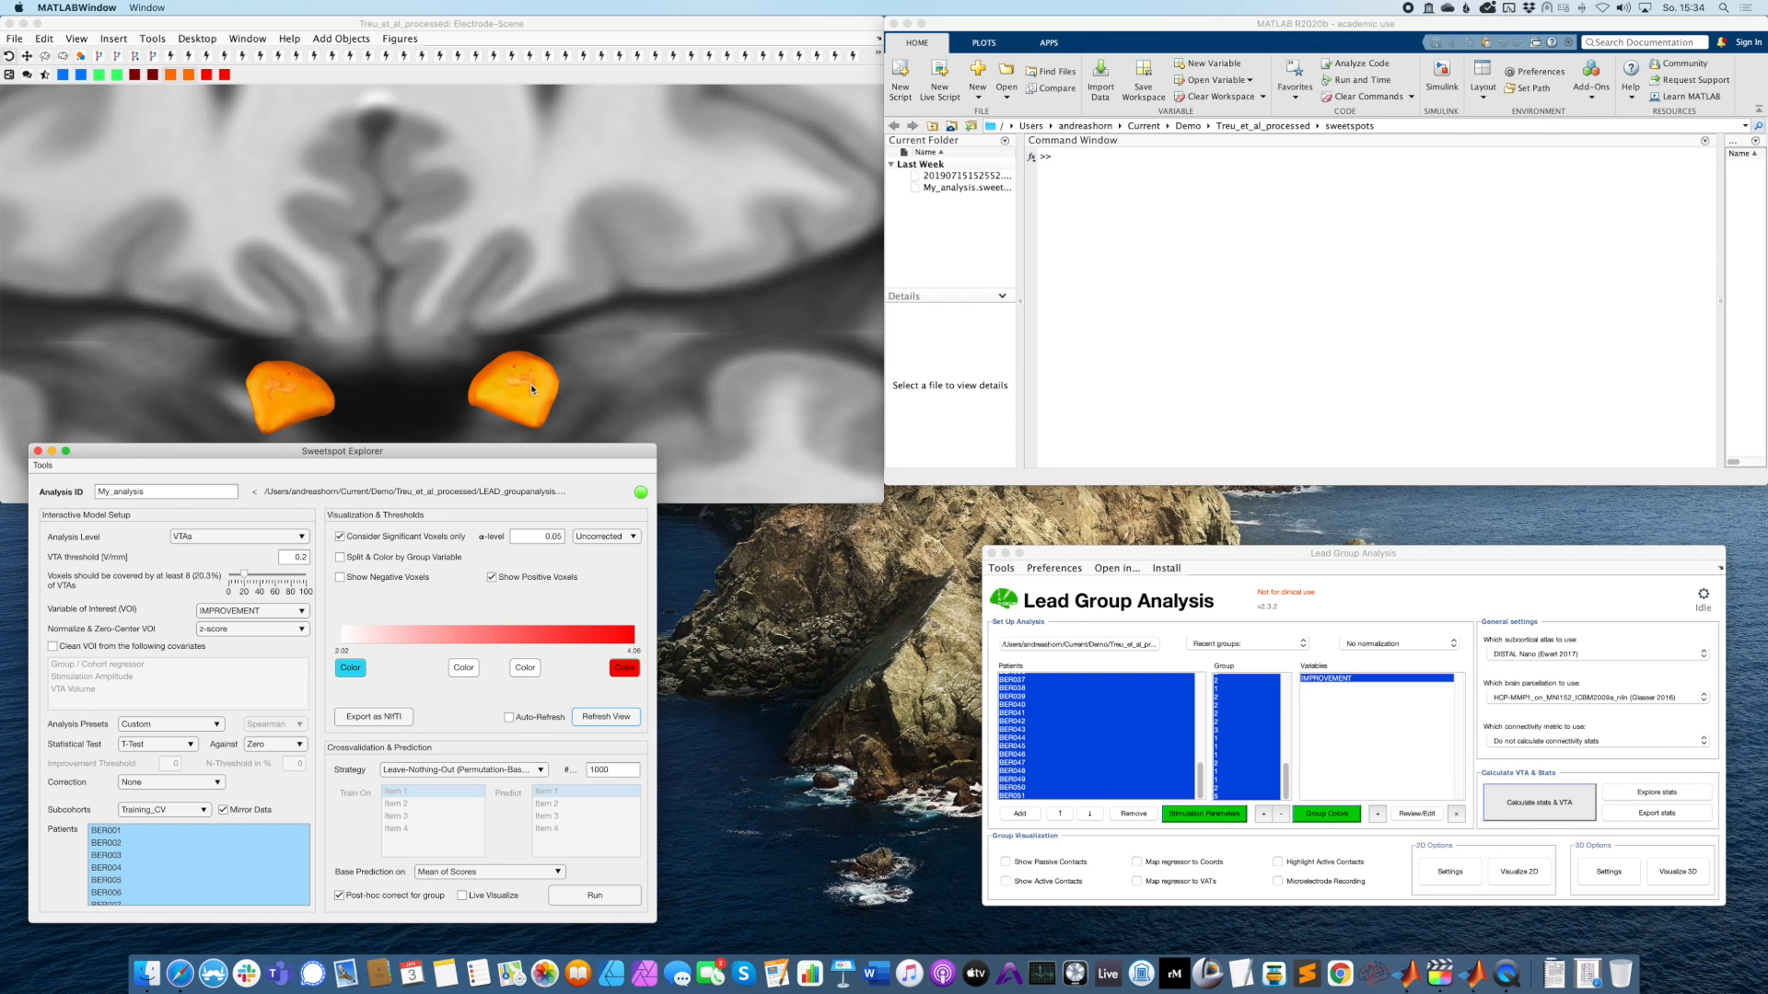
# Export the current sweetspot model as a NIfTI file named sweetspot in the sweetspots folder.
pyautogui.click(388, 717)
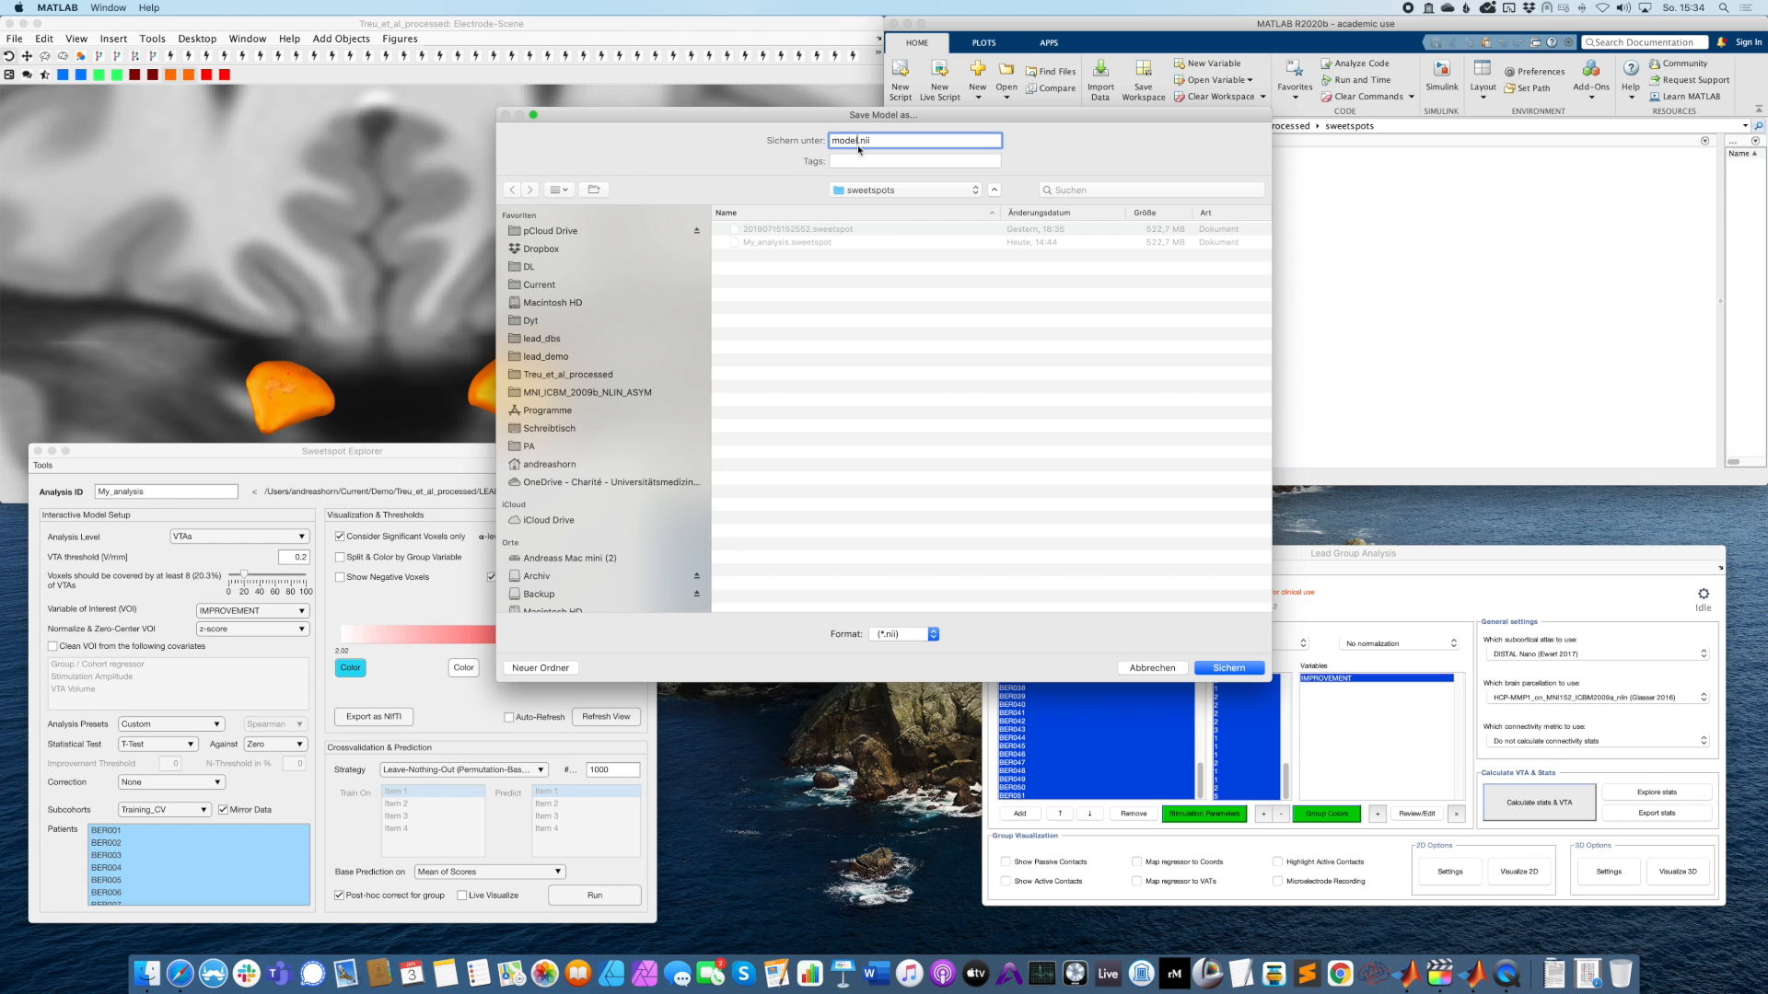
pyautogui.write('sweetspot')
pyautogui.press('Return')
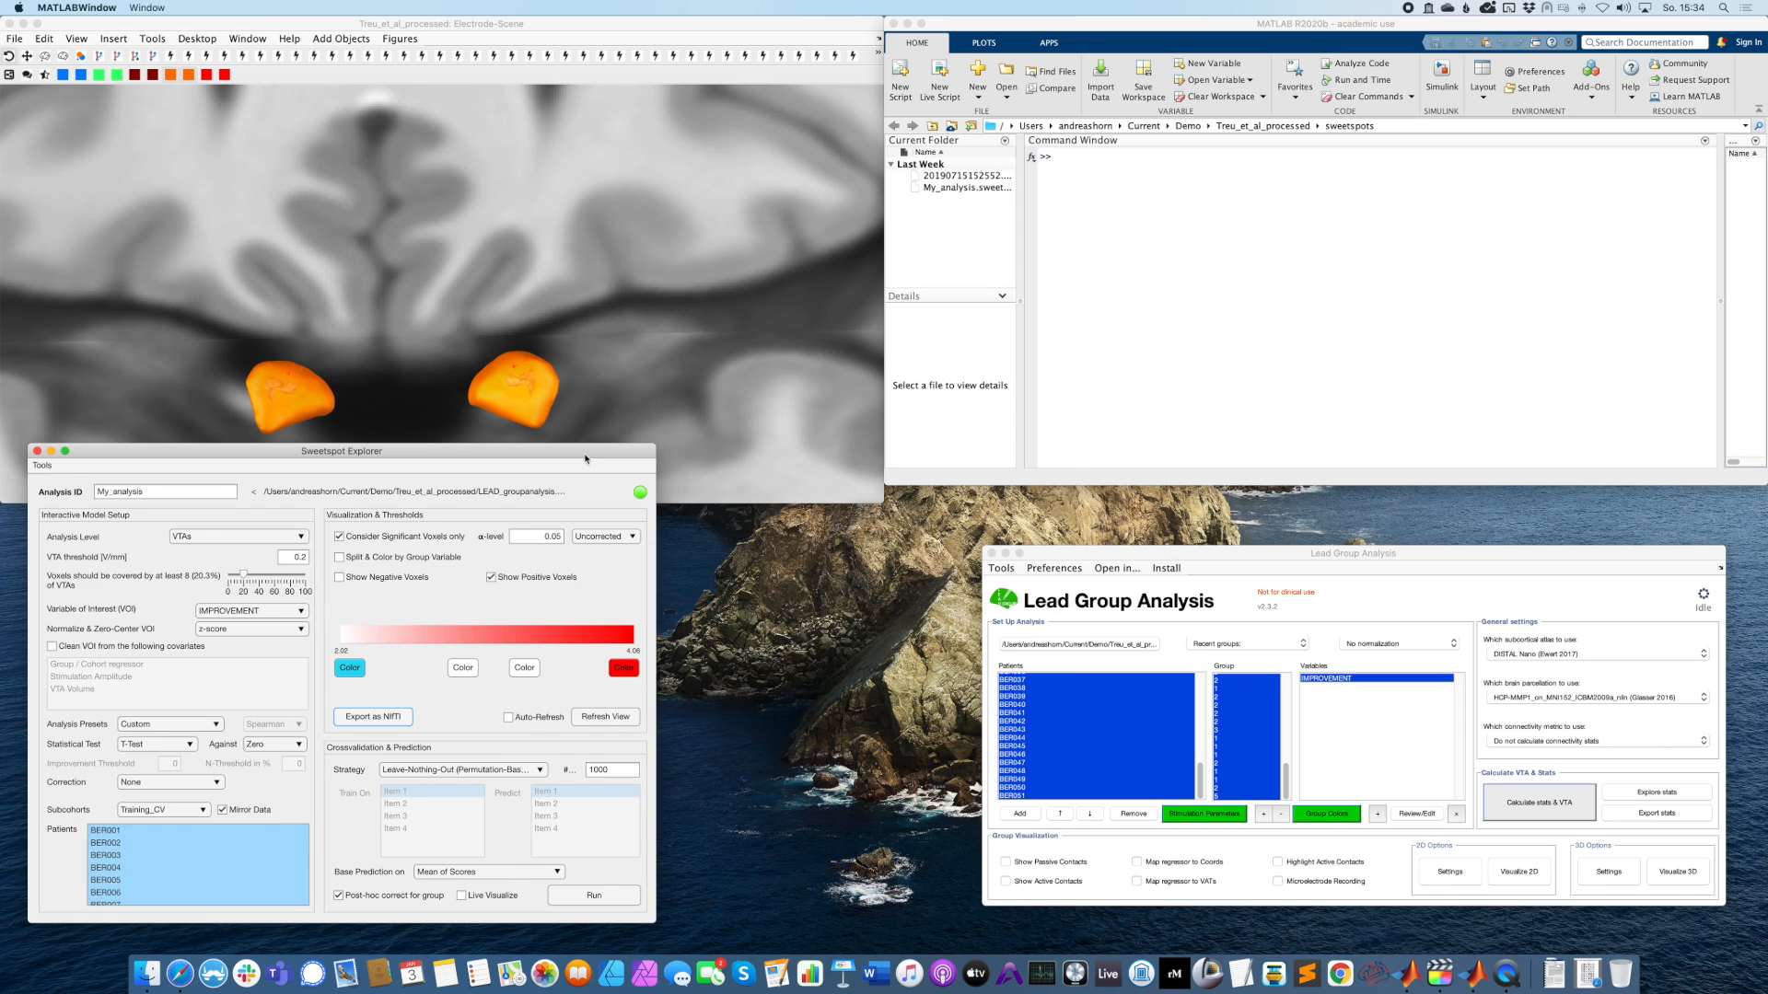
pyautogui.moveTo(585, 458); pyautogui.dragTo(579, 470)
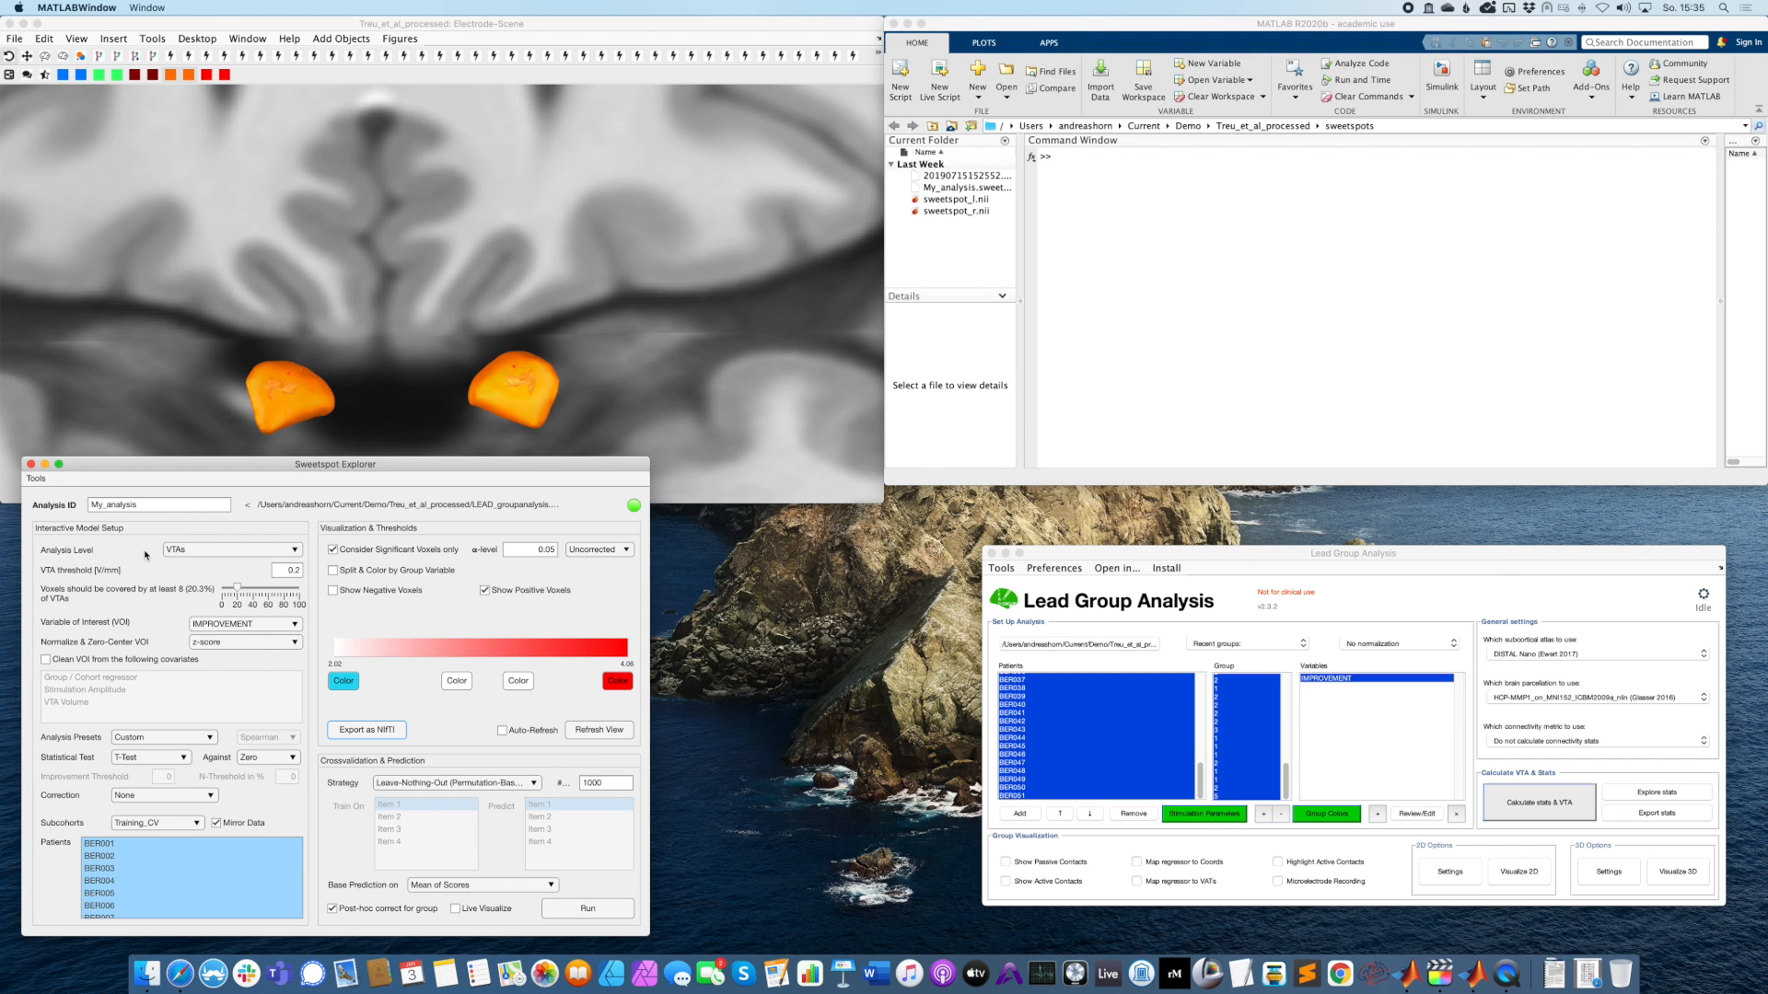
pyautogui.click(175, 553)
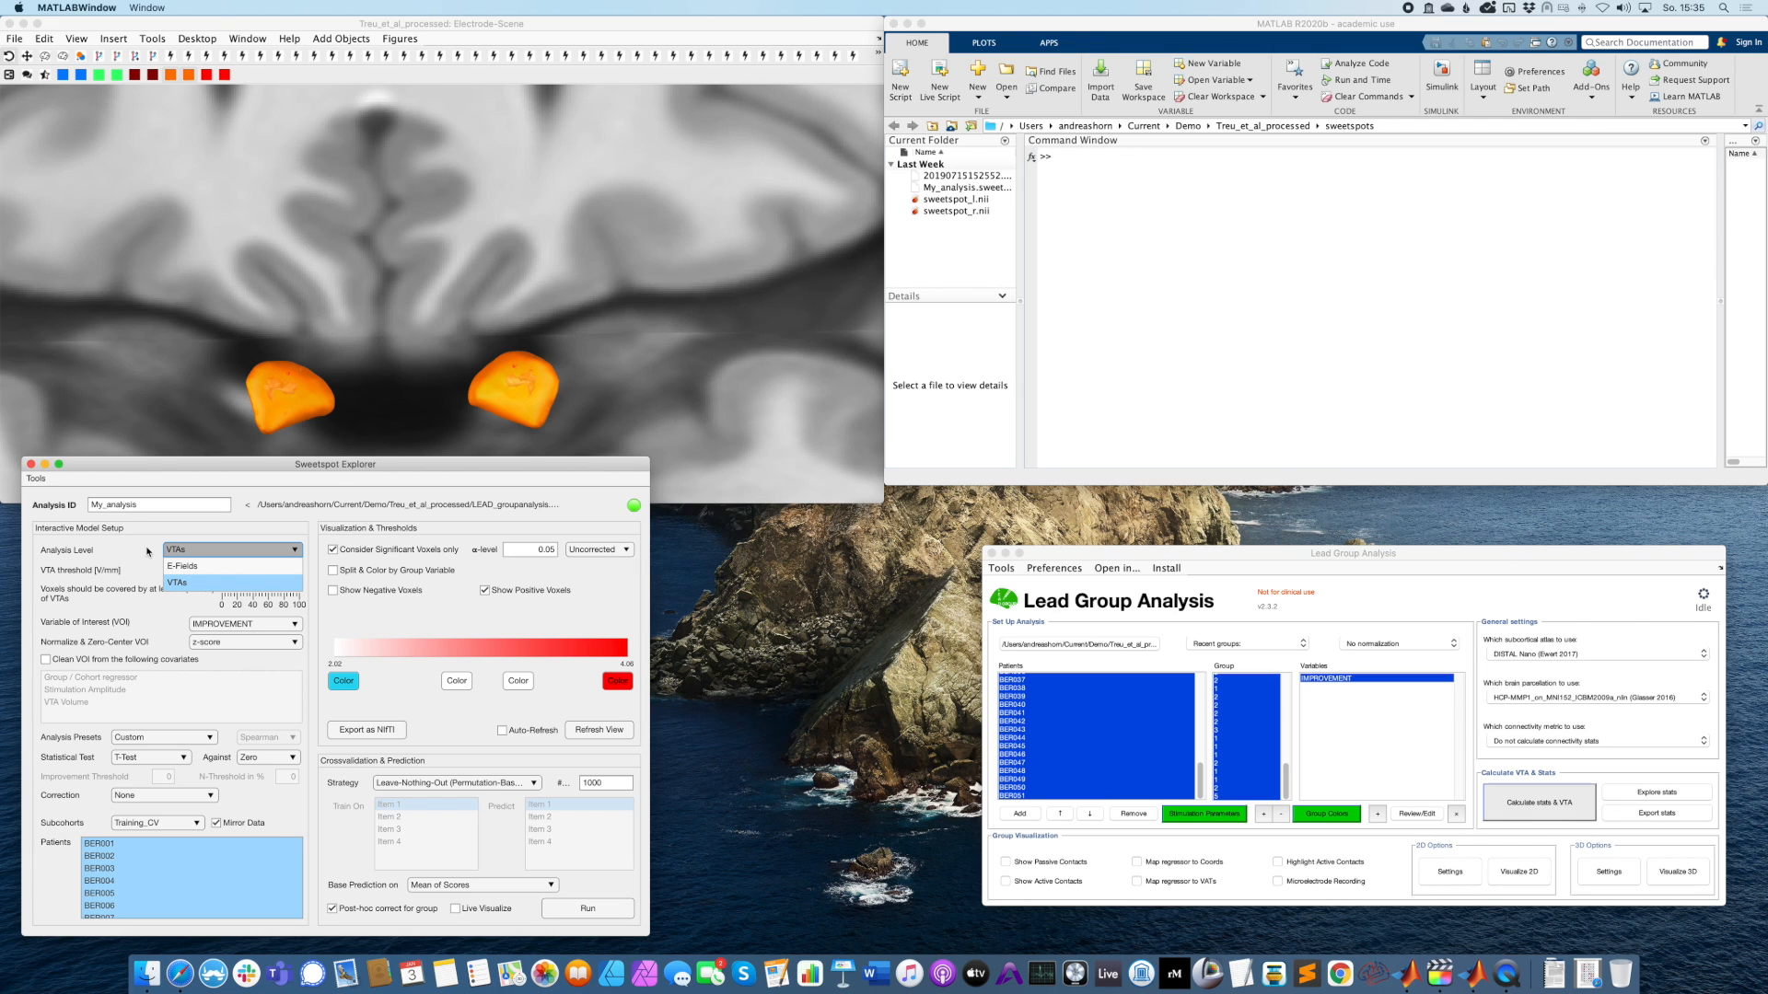
pyautogui.click(147, 551)
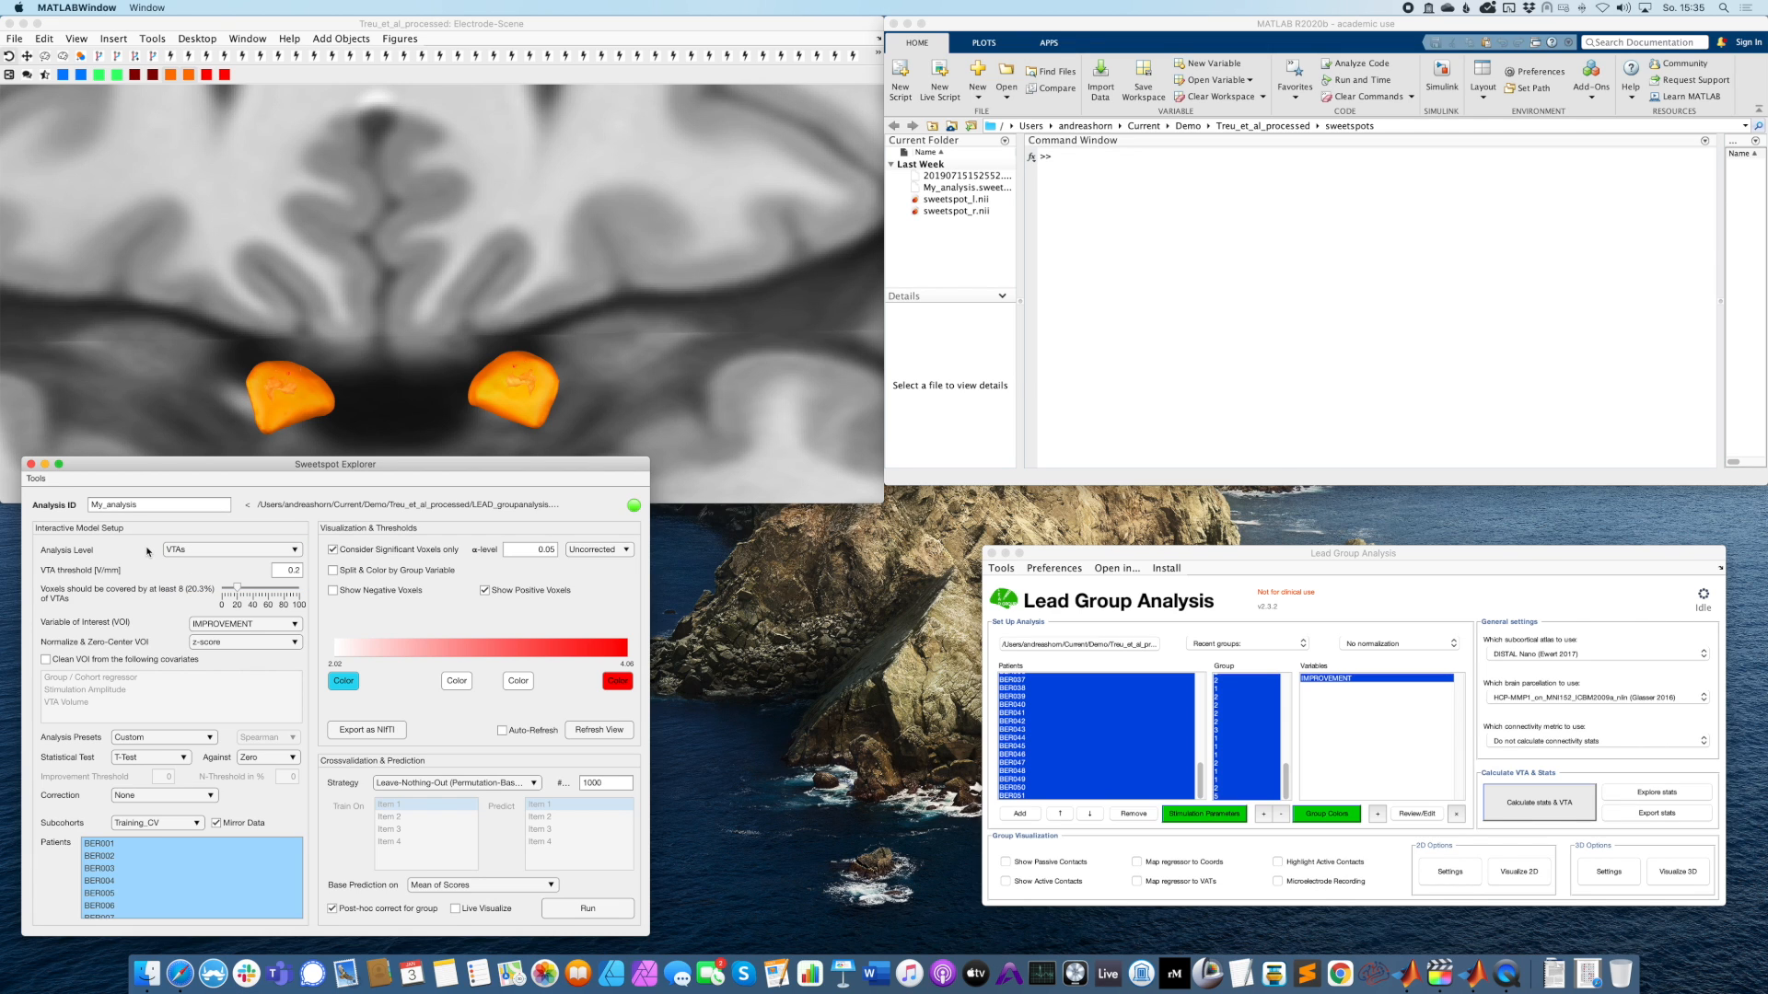
# Set the crossvalidation strategy to Leave-One-Patient-Out and try leaving out patients BER001 and BER002 one at a time.
pyautogui.click(454, 785)
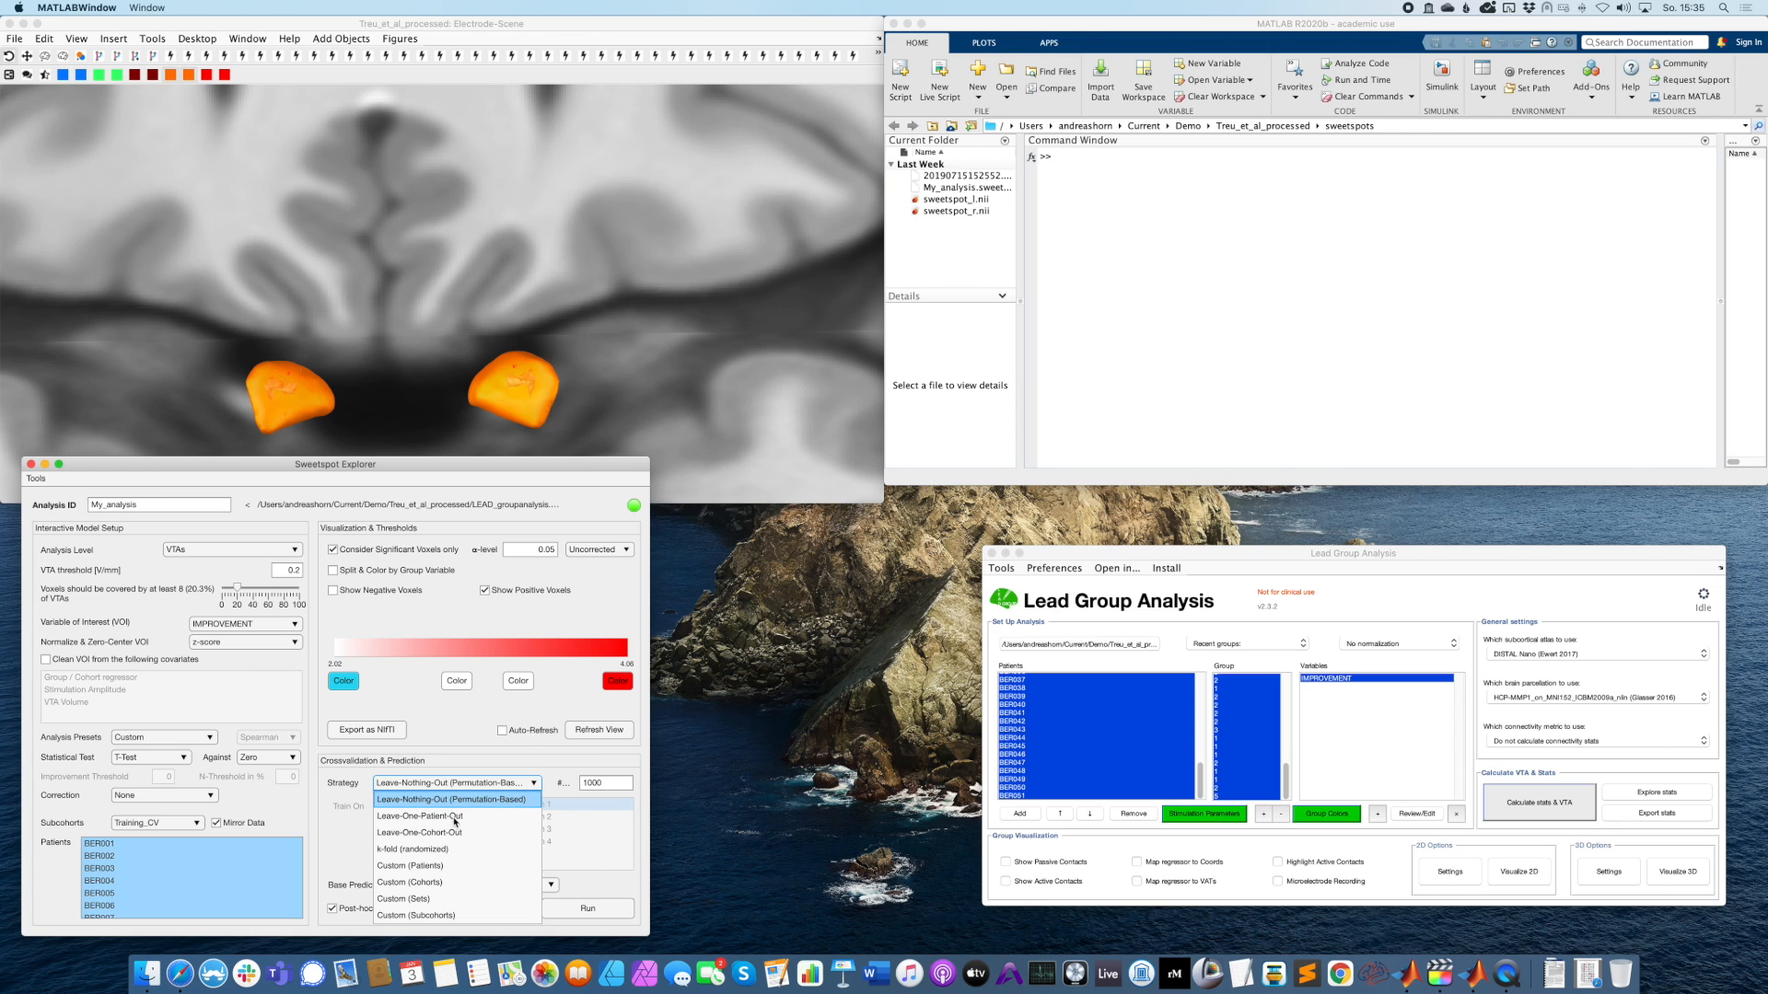
pyautogui.click(404, 817)
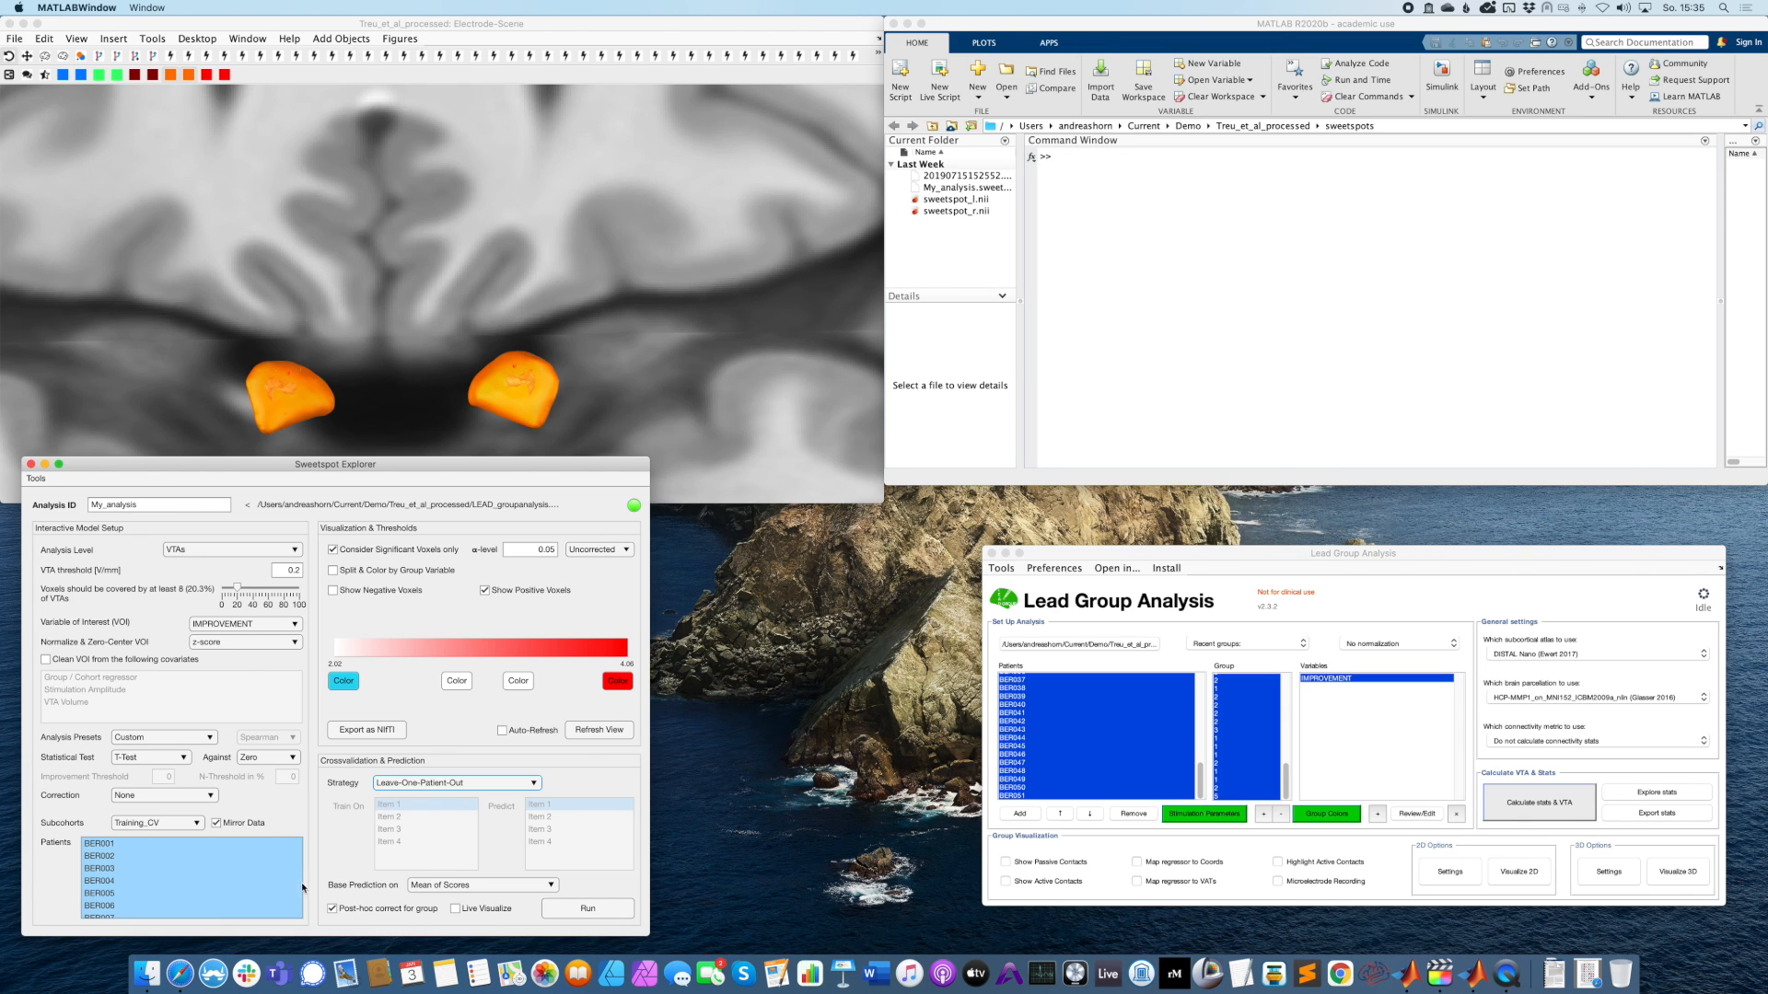
pyautogui.keyDown('super'); pyautogui.click(128, 845); pyautogui.keyUp('super')
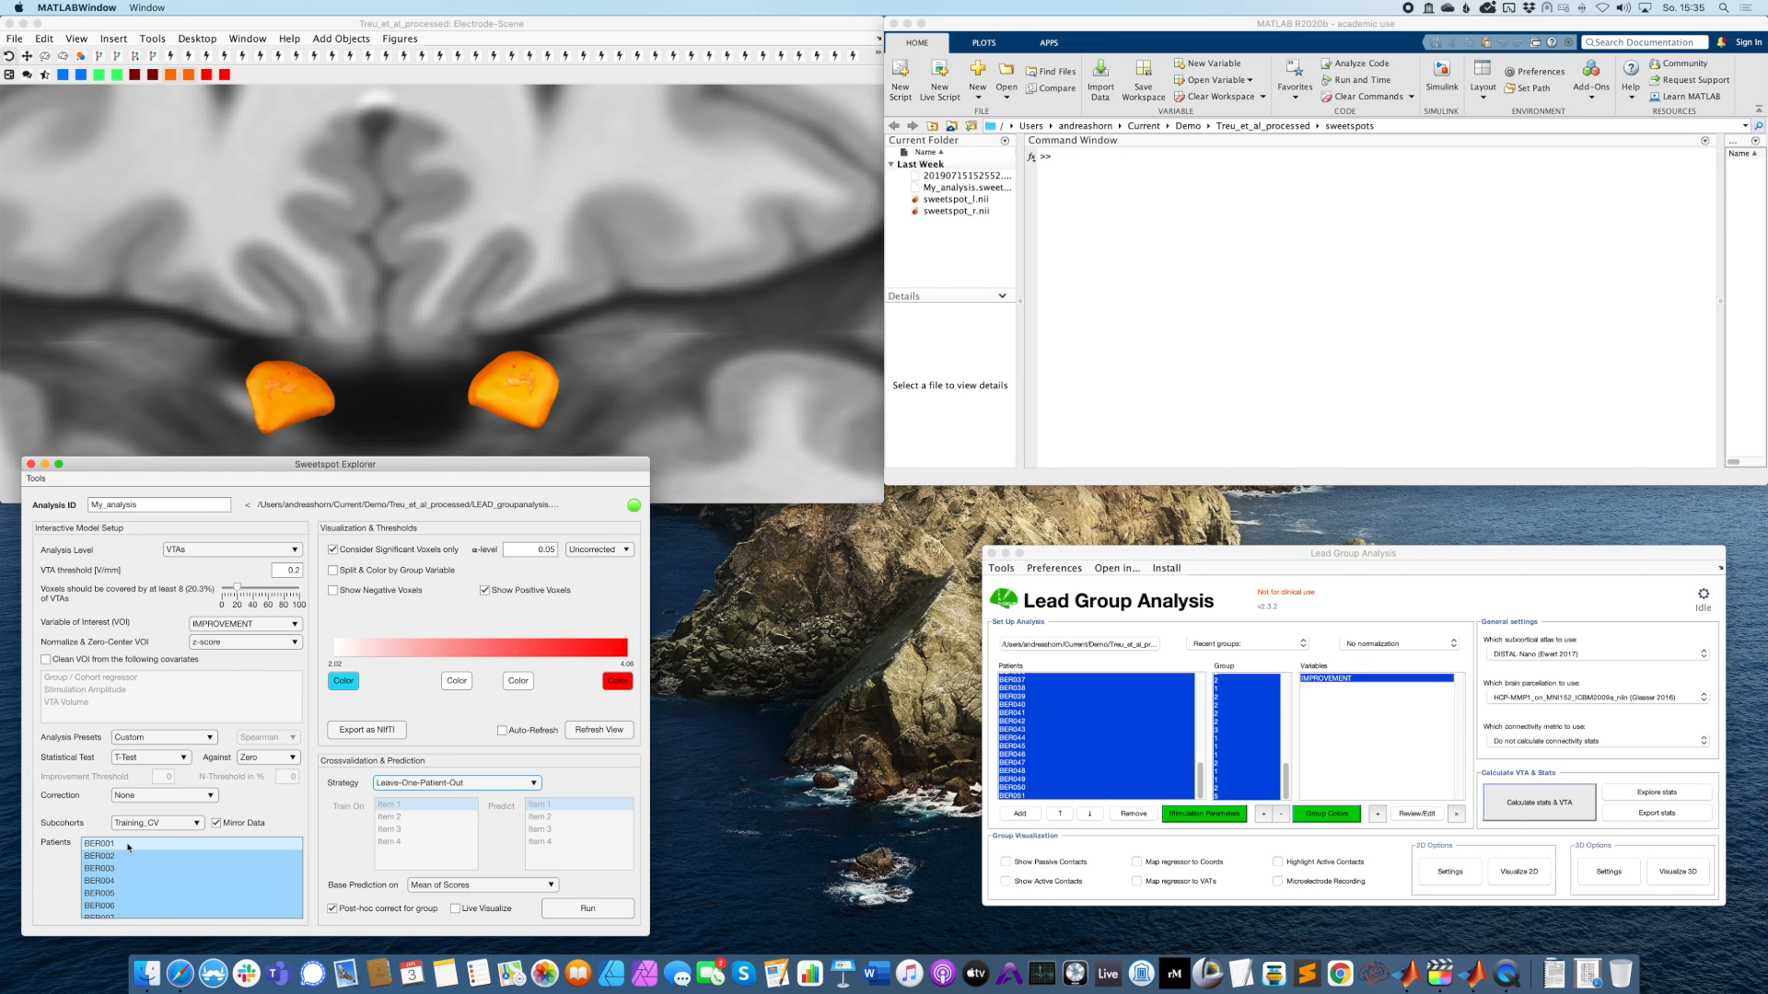
pyautogui.keyDown('super'); pyautogui.click(146, 856); pyautogui.keyUp('super')
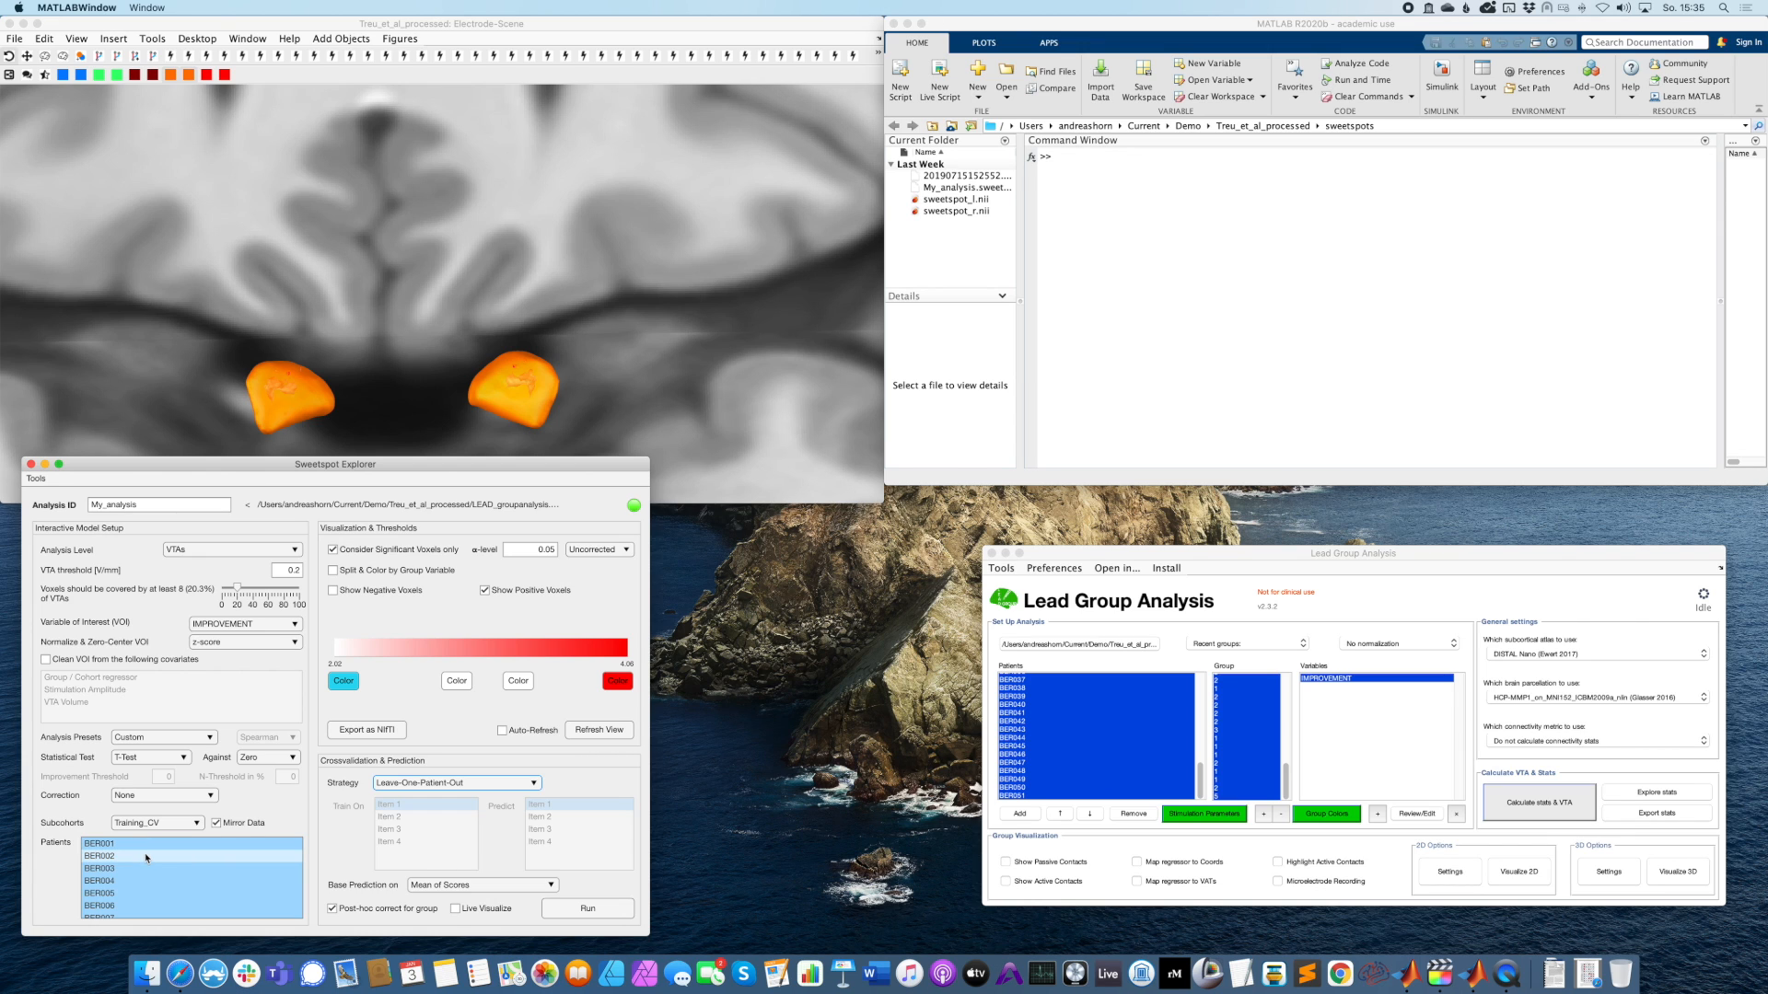
pyautogui.keyDown('super'); pyautogui.click(145, 857); pyautogui.keyUp('super')
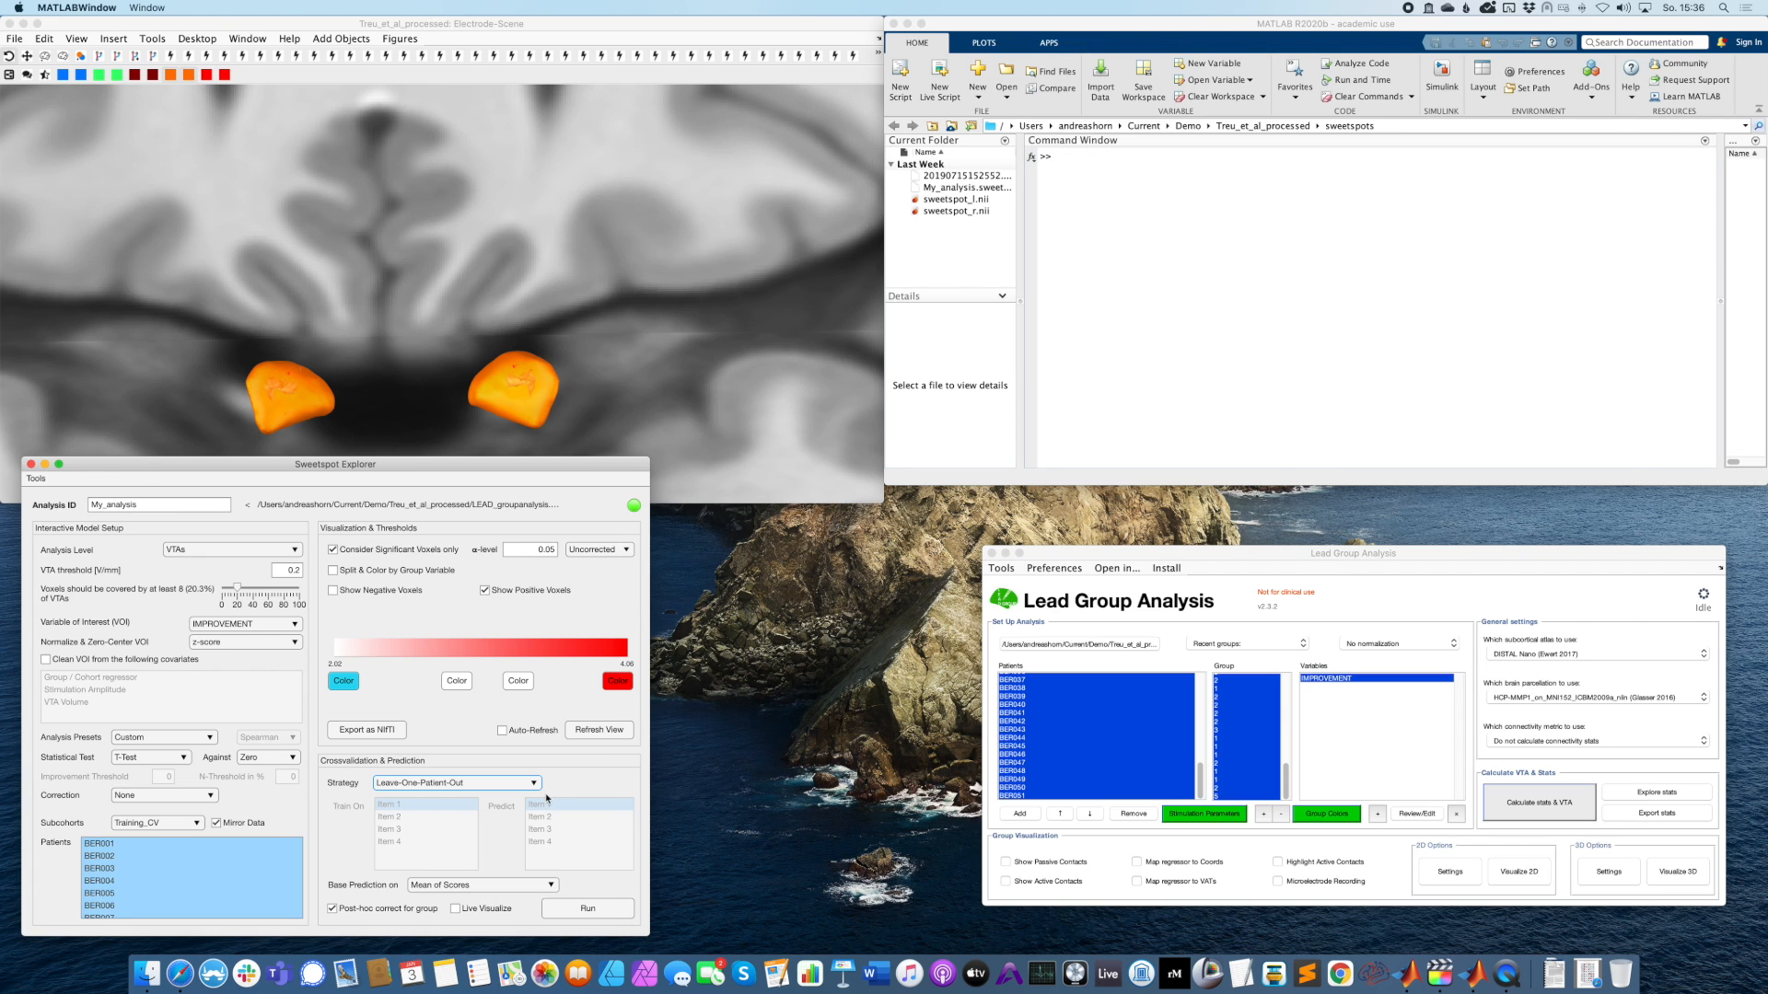
# Set the crossvalidation strategy to k-fold (randomized), check the training patients in the list, and enable live visualization.
pyautogui.click(481, 784)
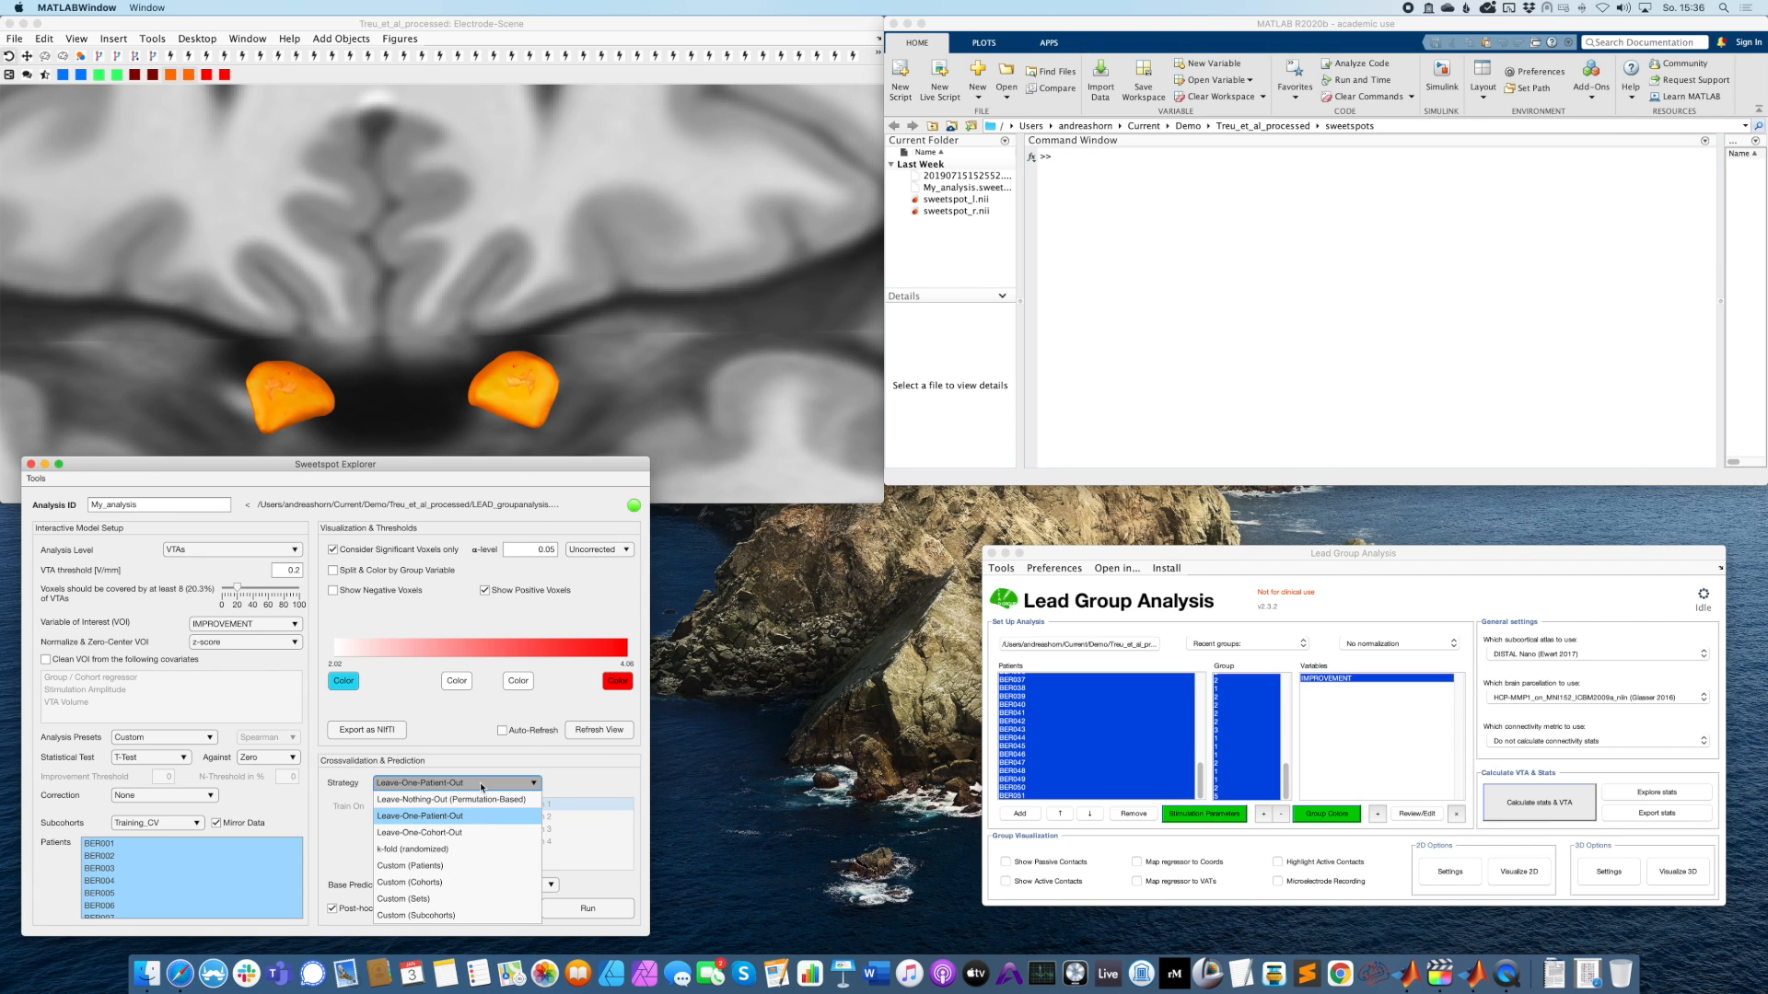
pyautogui.click(425, 849)
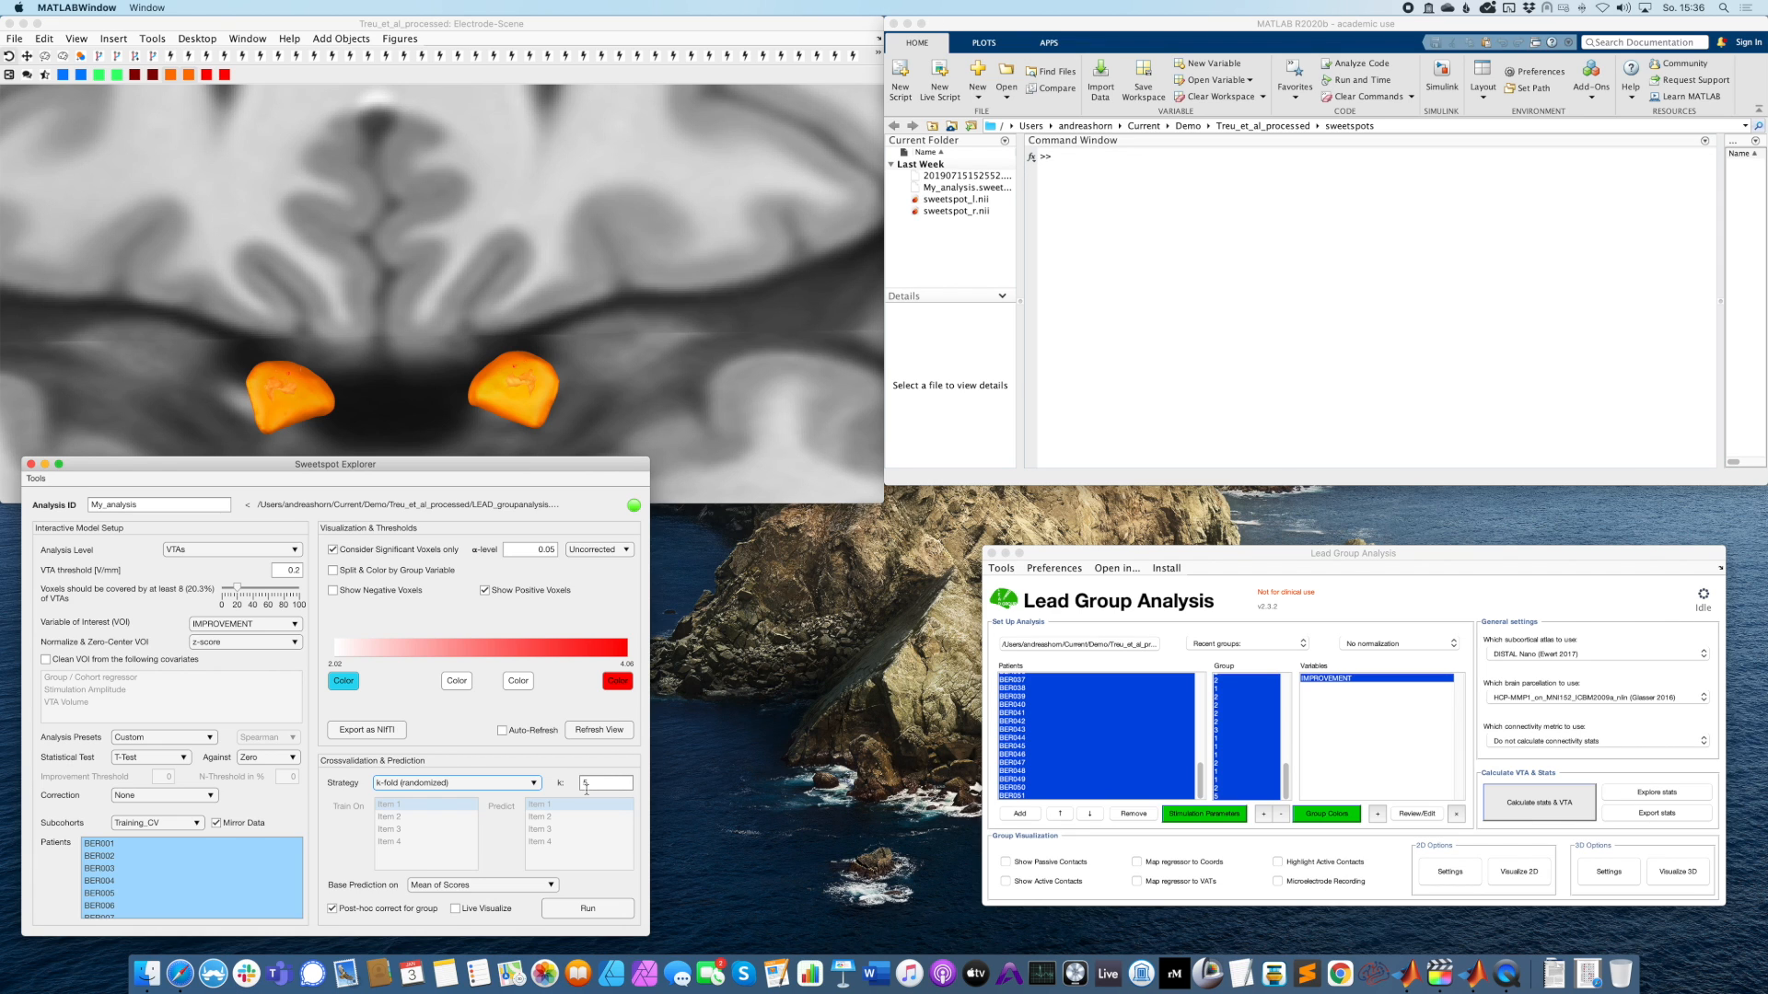
pyautogui.scroll(-5, 179, 879)
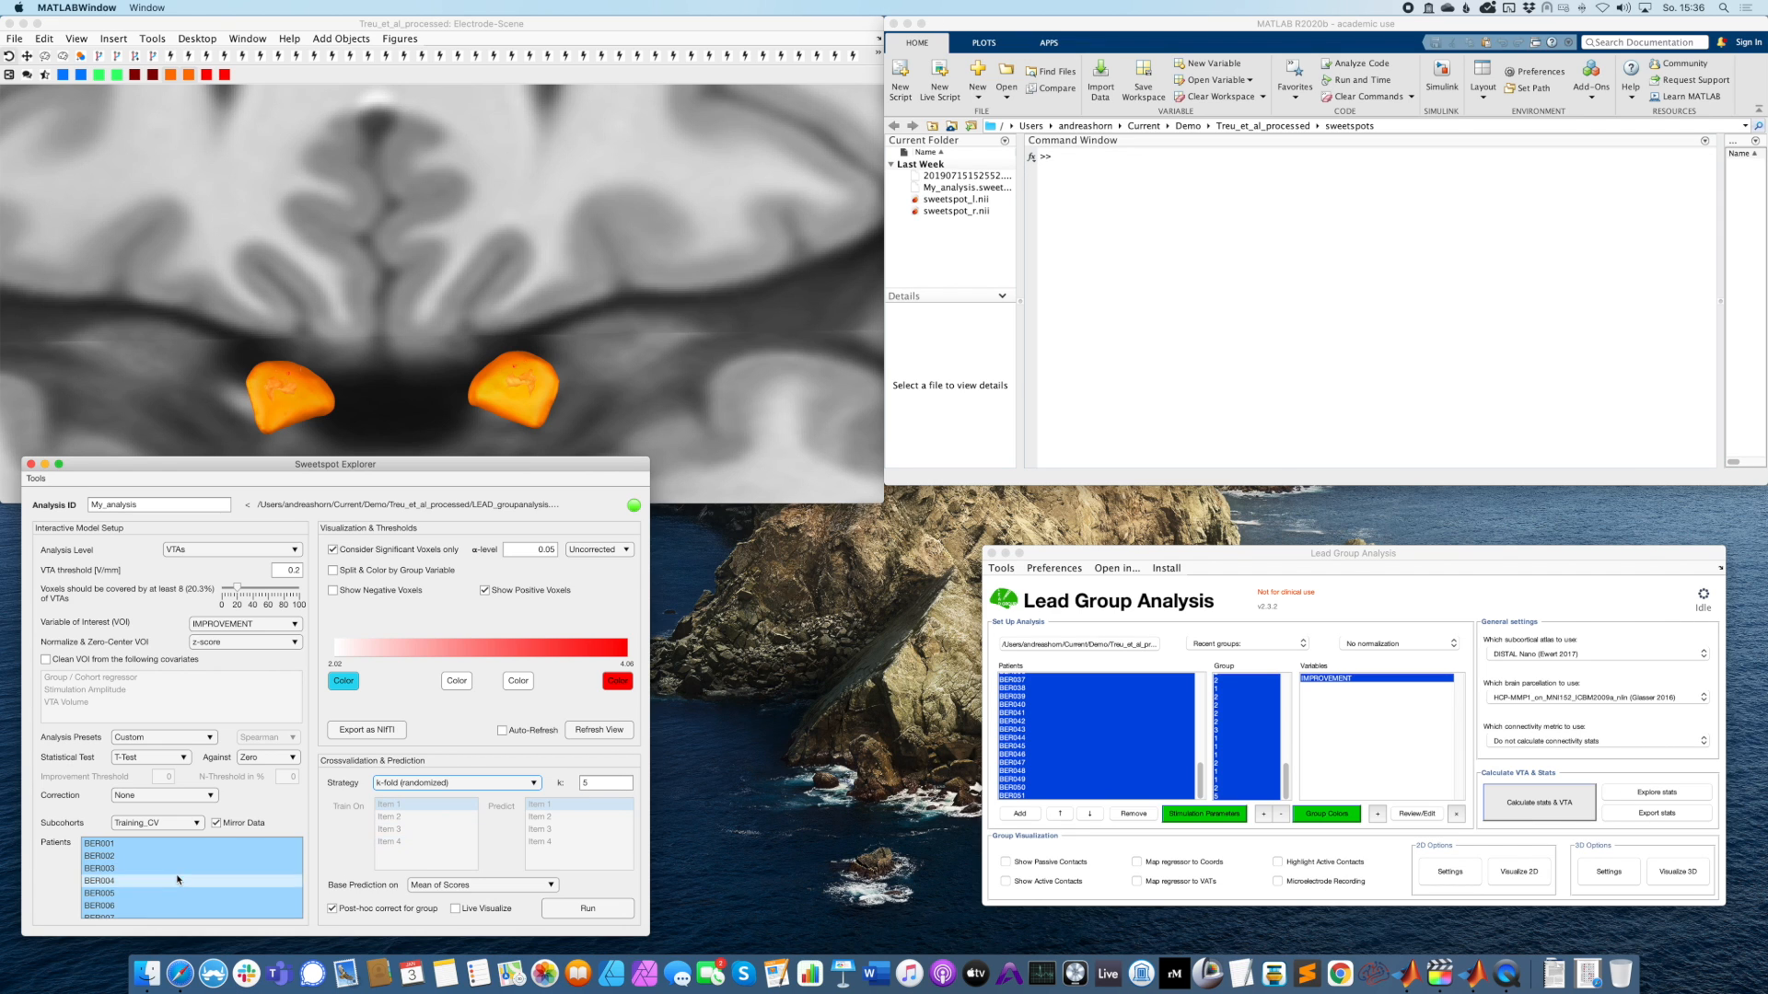
pyautogui.scroll(-10, 179, 879)
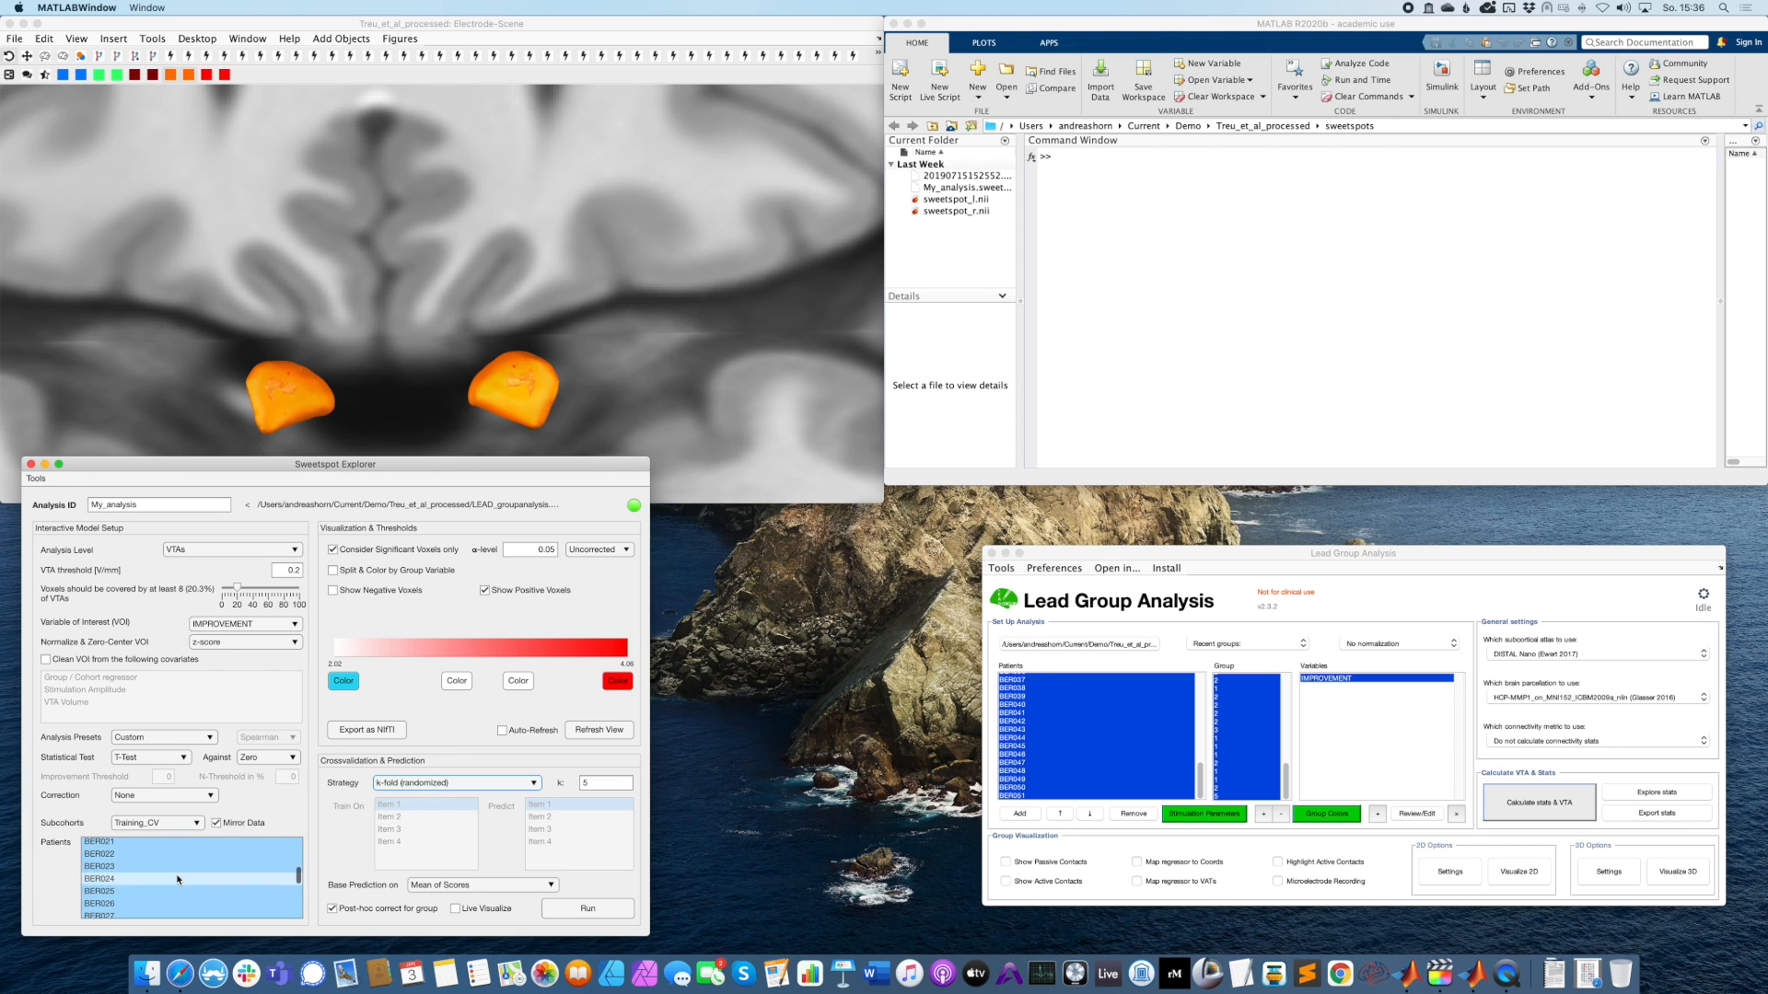
pyautogui.scroll(5, 179, 879)
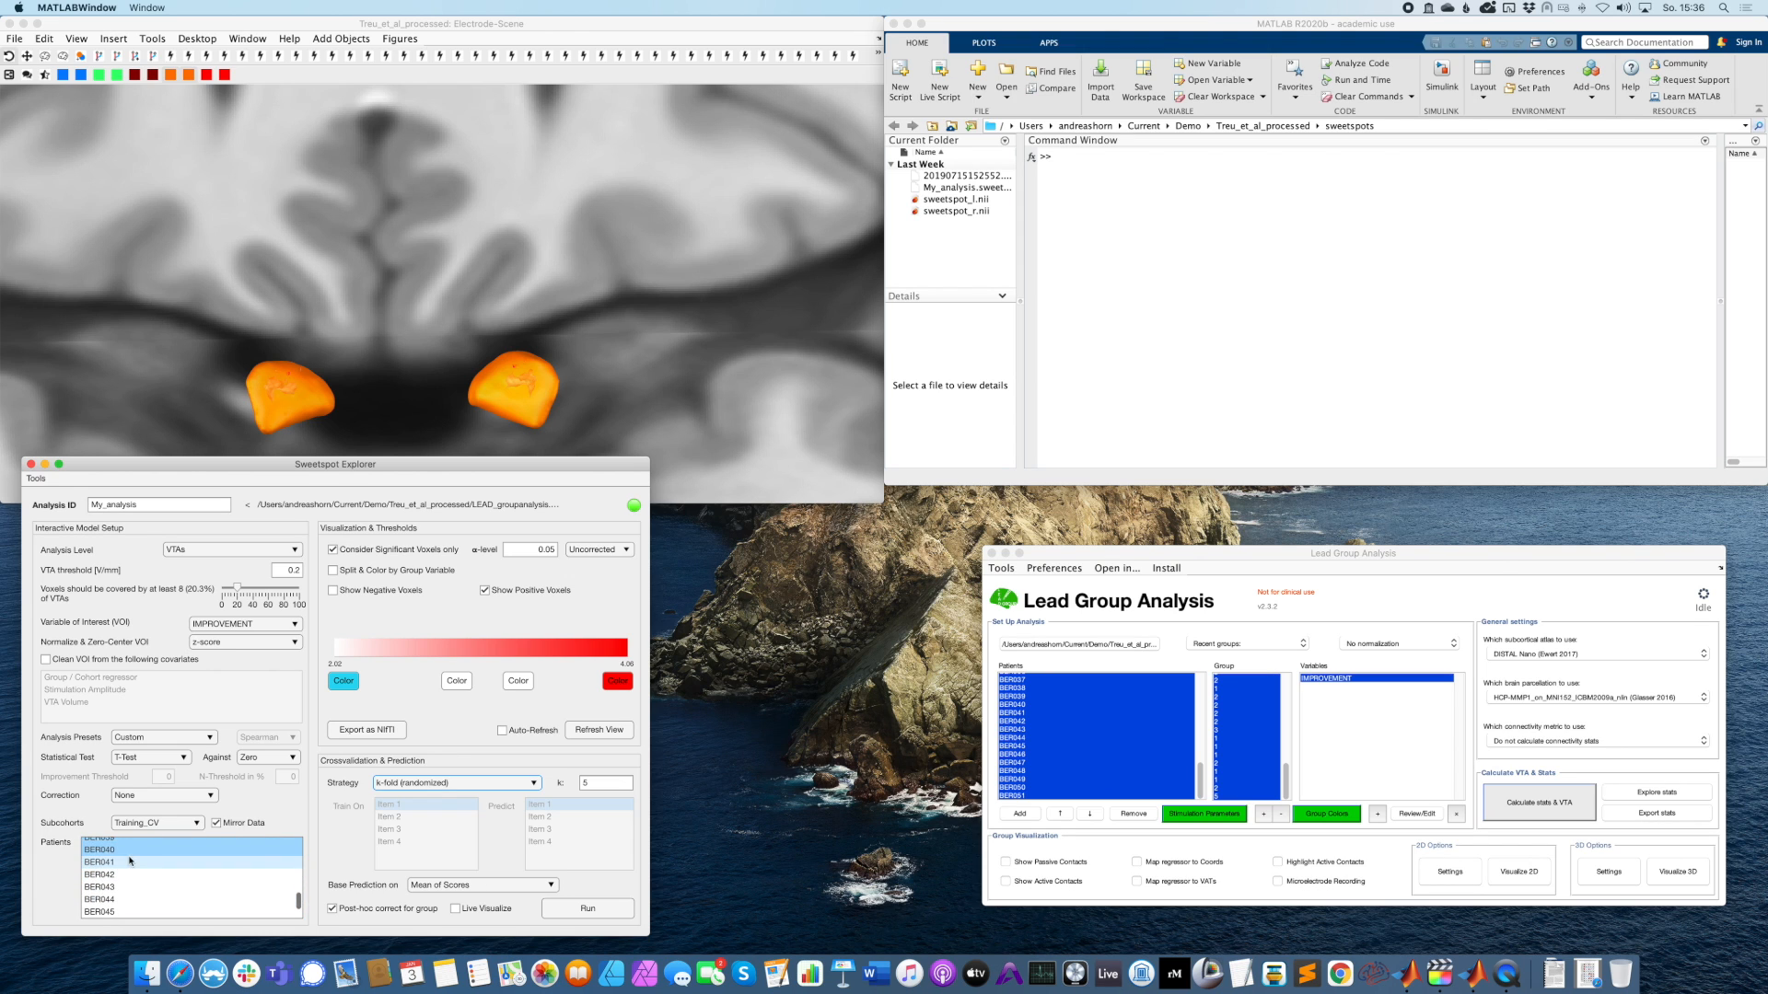
pyautogui.scroll(10, 130, 853)
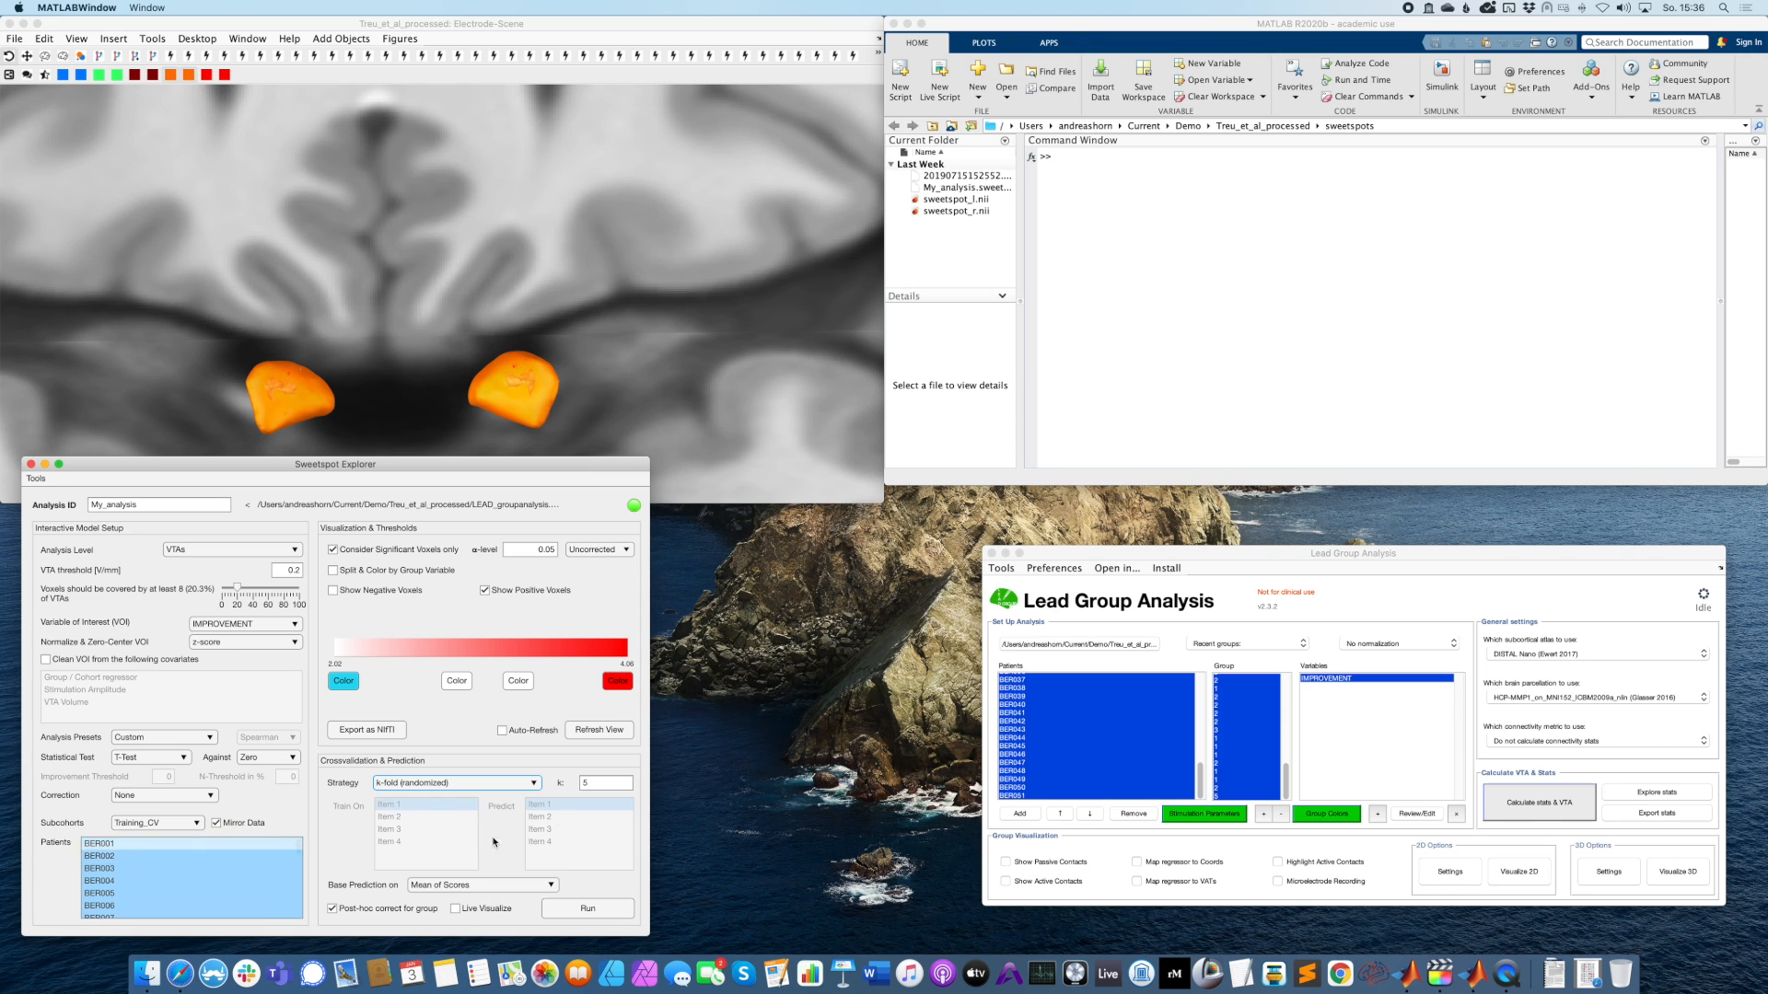
pyautogui.click(586, 776)
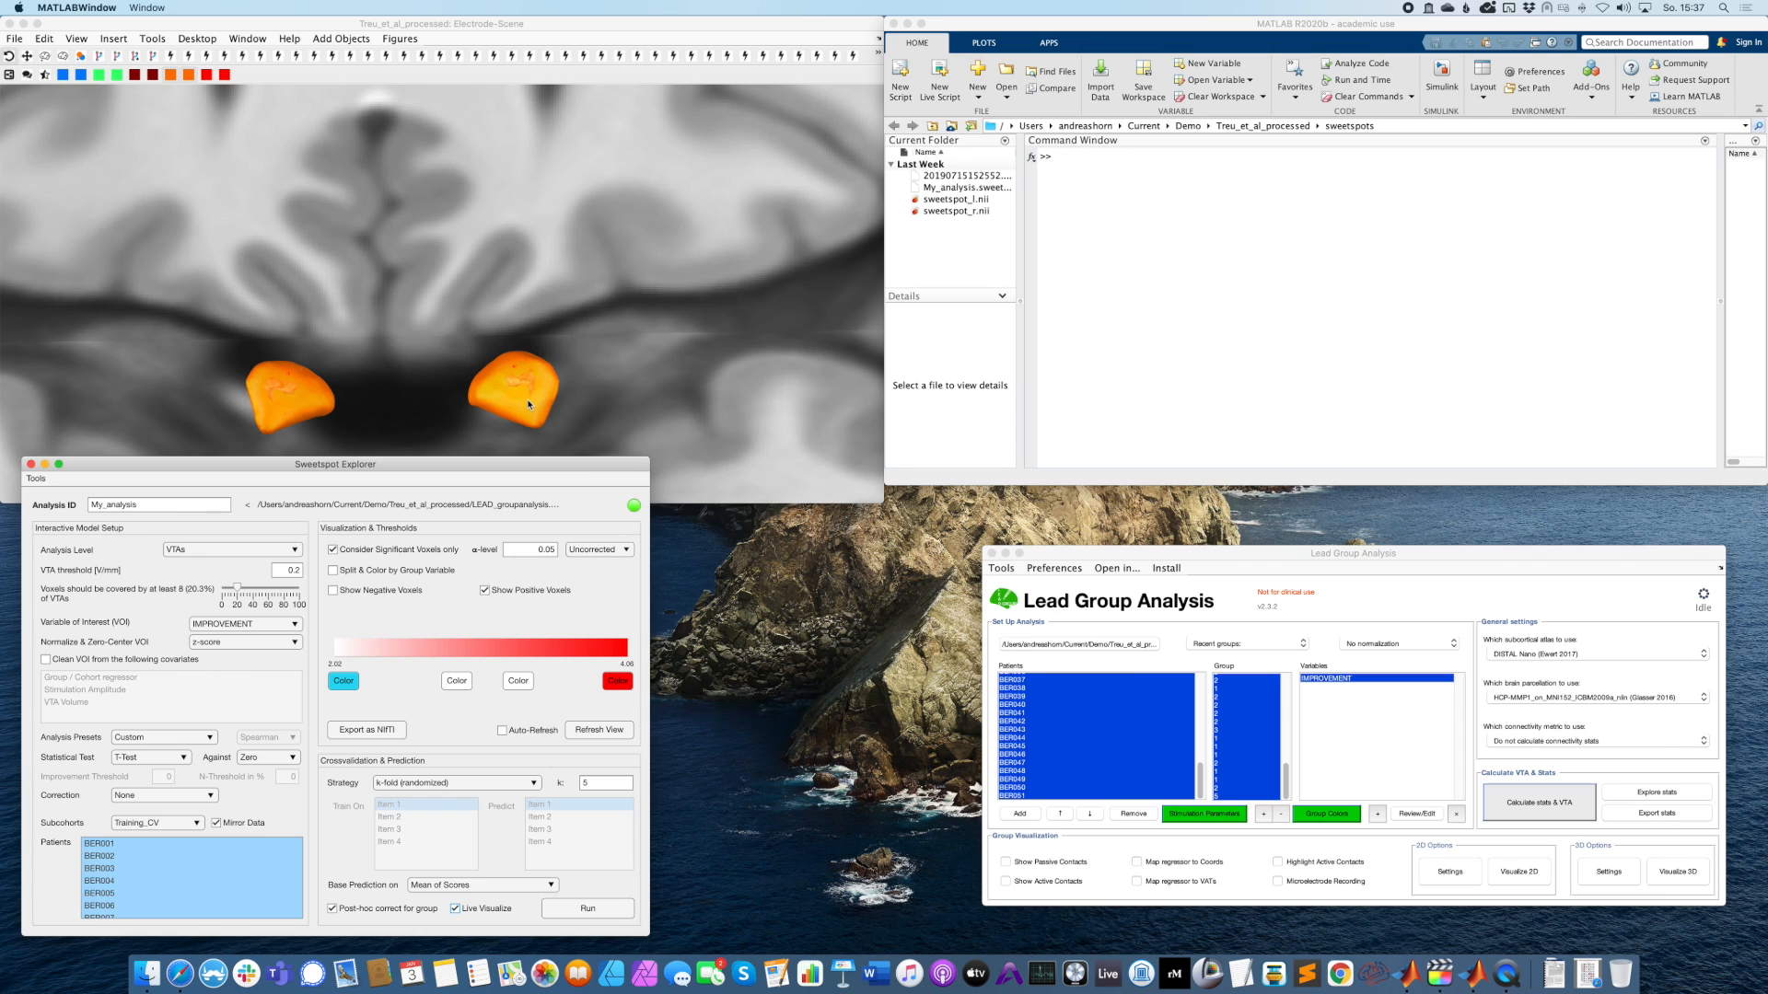
# Run the k-fold crossvalidation with k set to 3, without the significant-voxels restriction and without post-hoc correction for group.
pyautogui.click(450, 552)
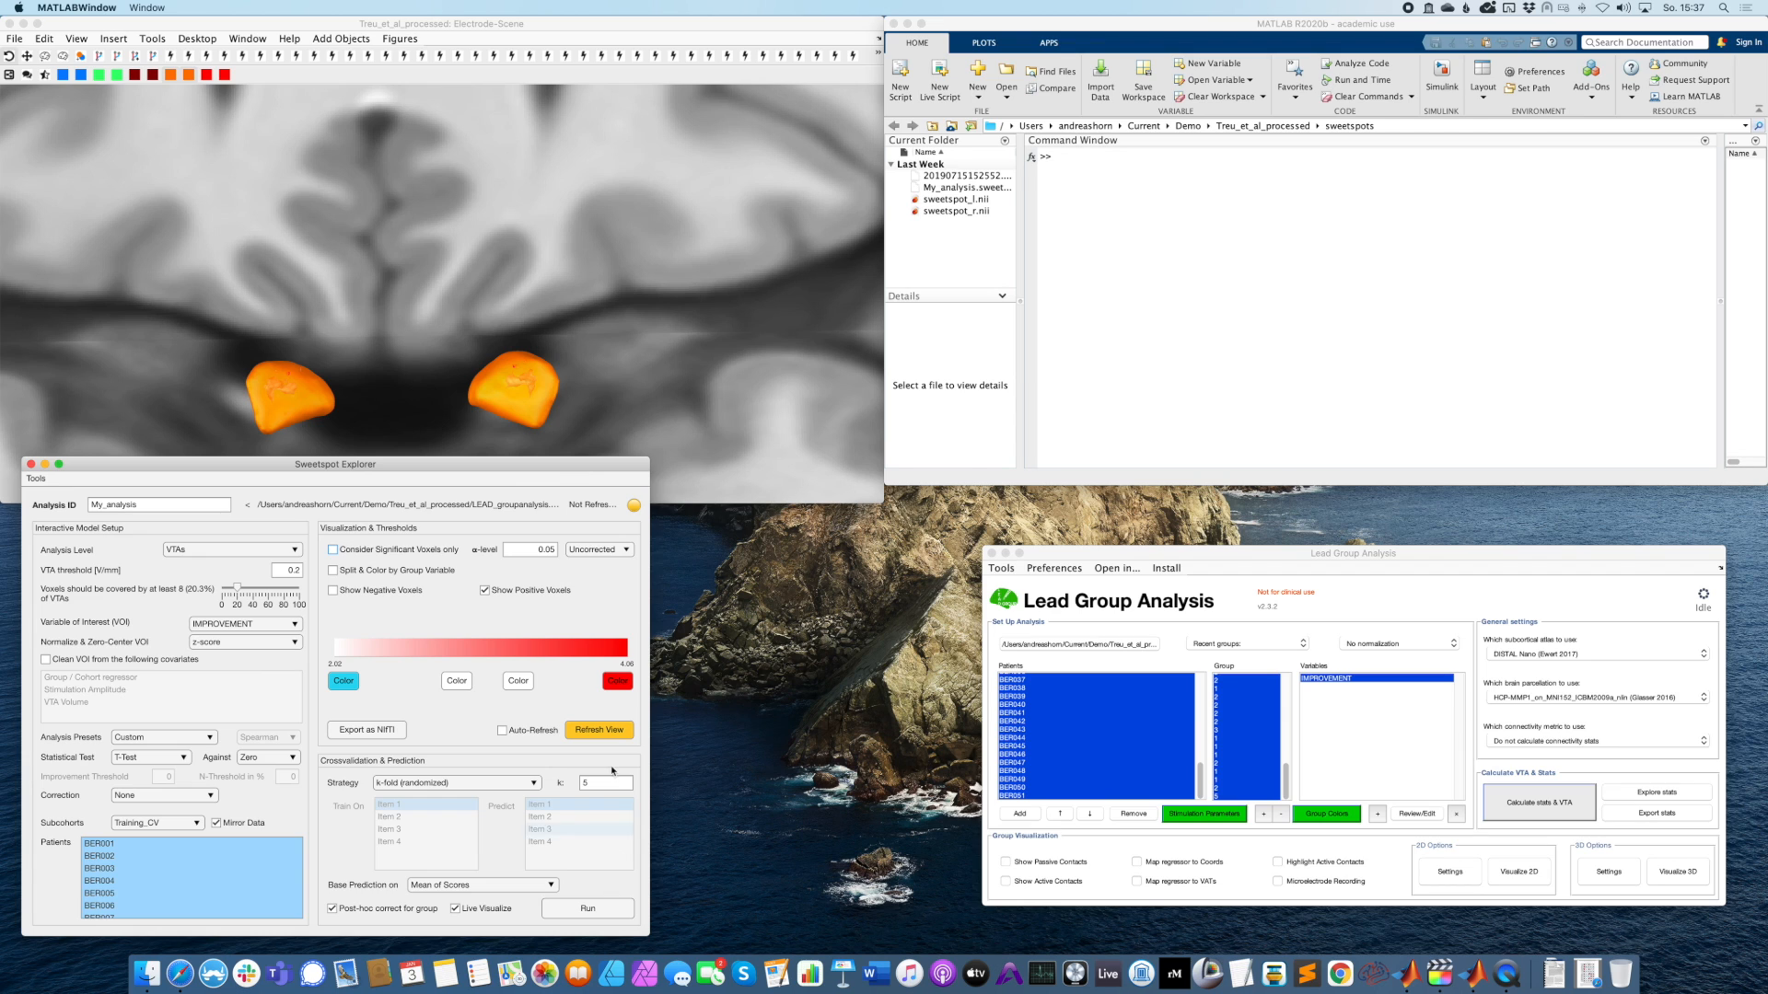
pyautogui.doubleClick(579, 783)
pyautogui.write('3')
pyautogui.click(356, 912)
pyautogui.click(605, 911)
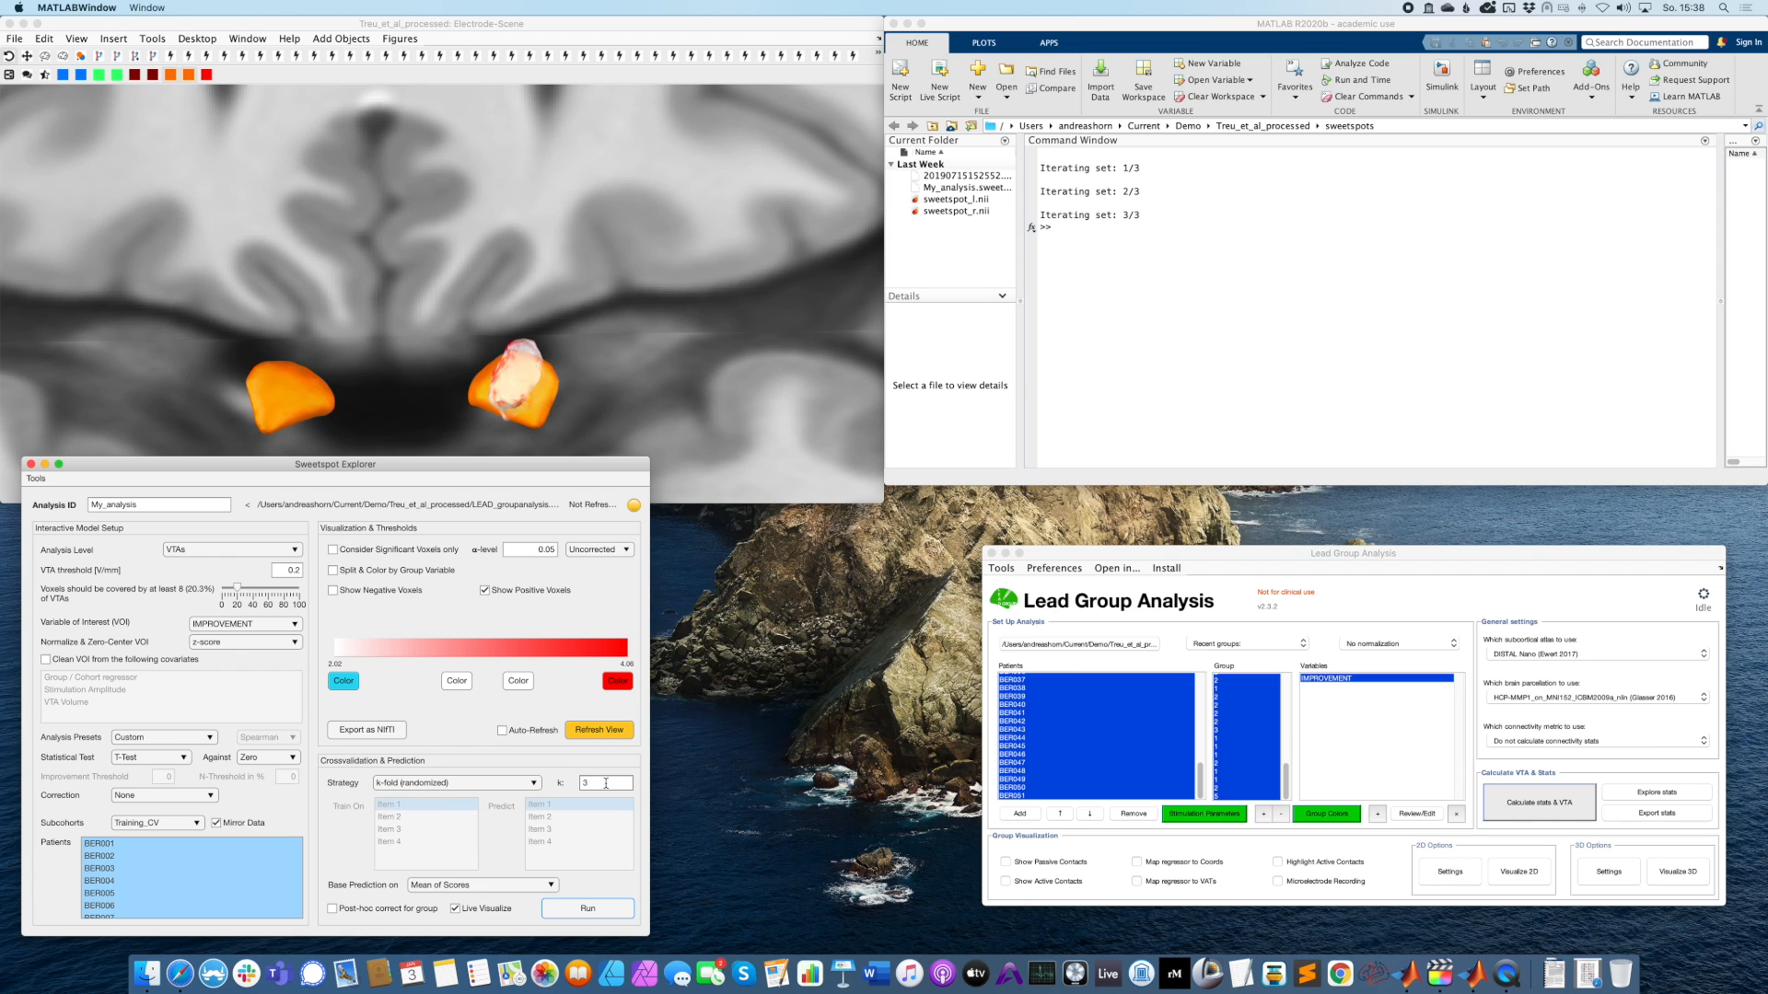
# Examine the k-fold prediction plot alongside the list of patients included in the Training_CV subcohort.
pyautogui.scroll(-5, 257, 879)
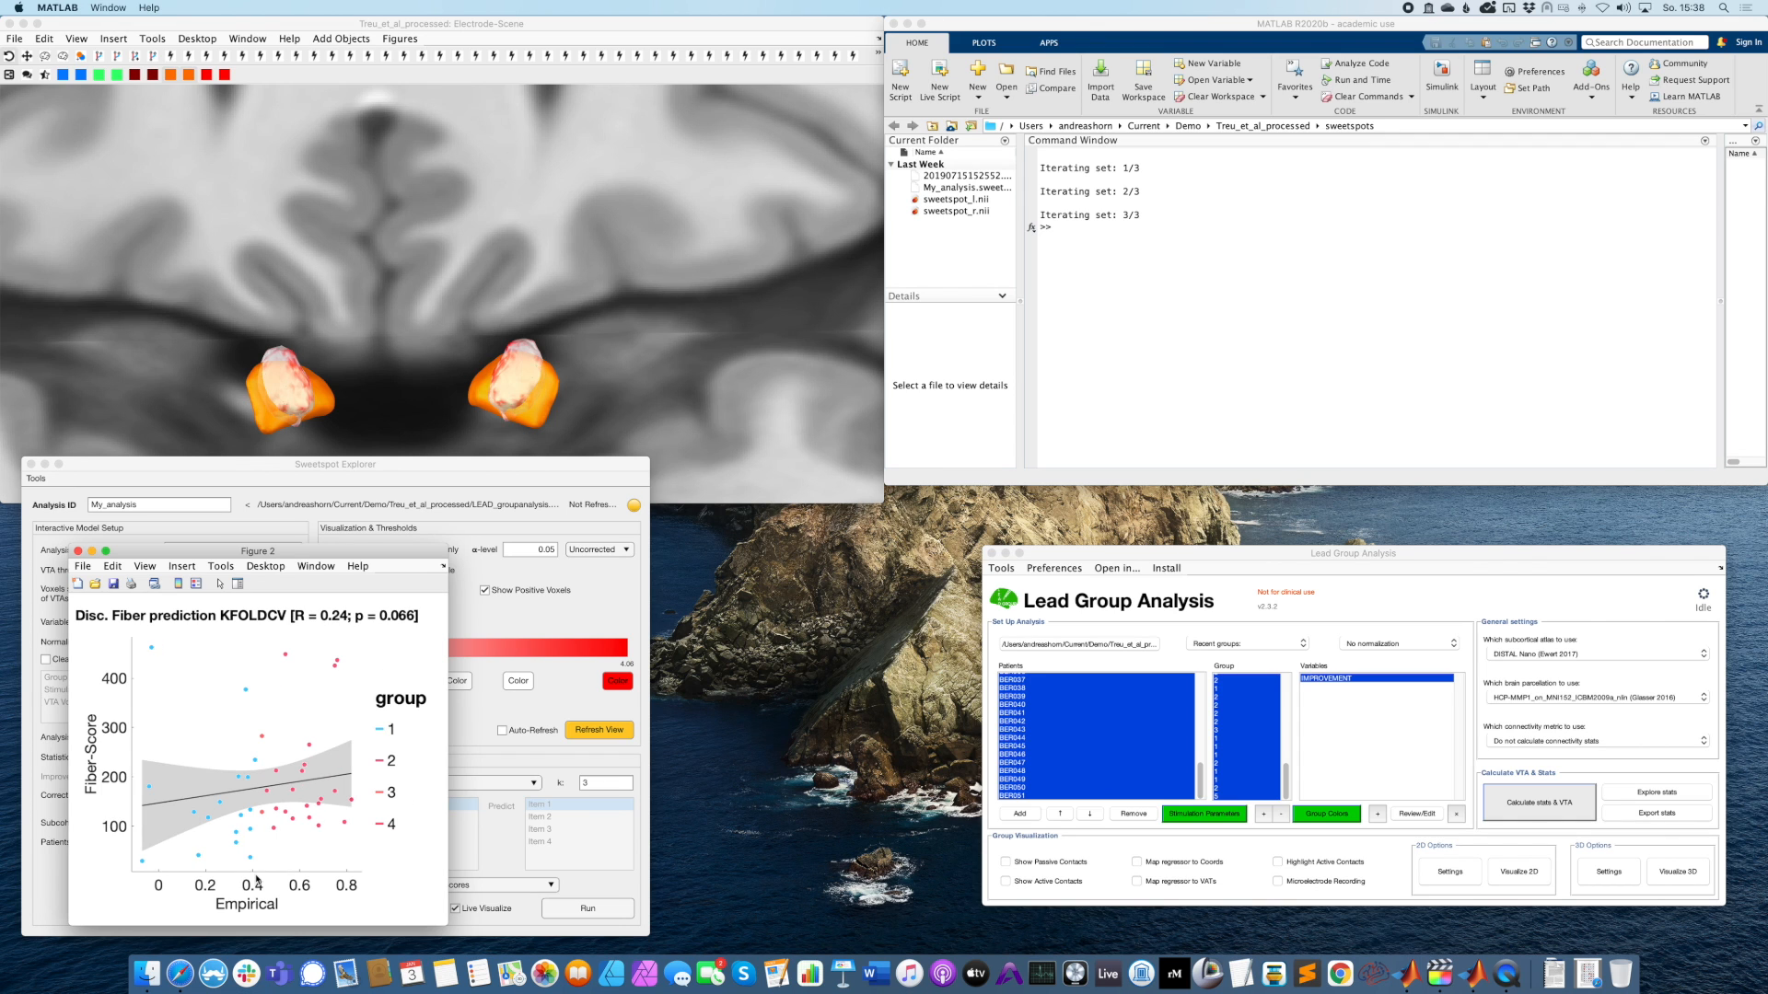
pyautogui.moveTo(320, 559); pyautogui.dragTo(1448, 103)
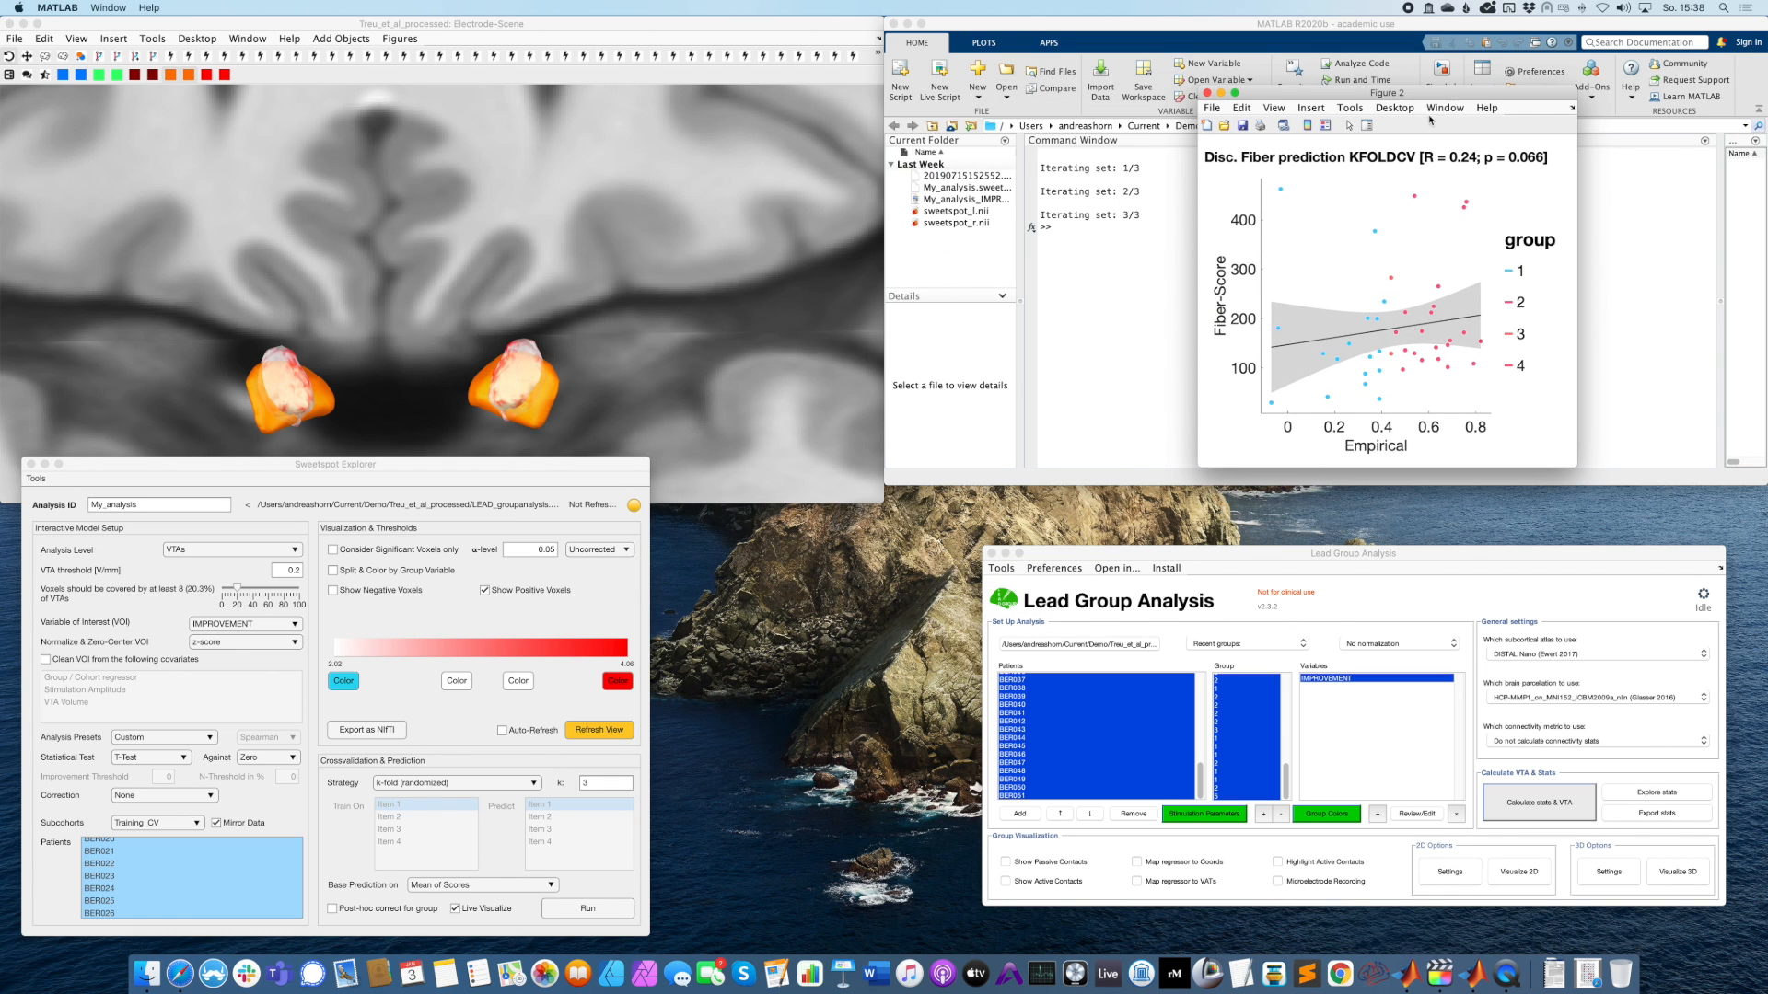
pyautogui.scroll(8, 230, 894)
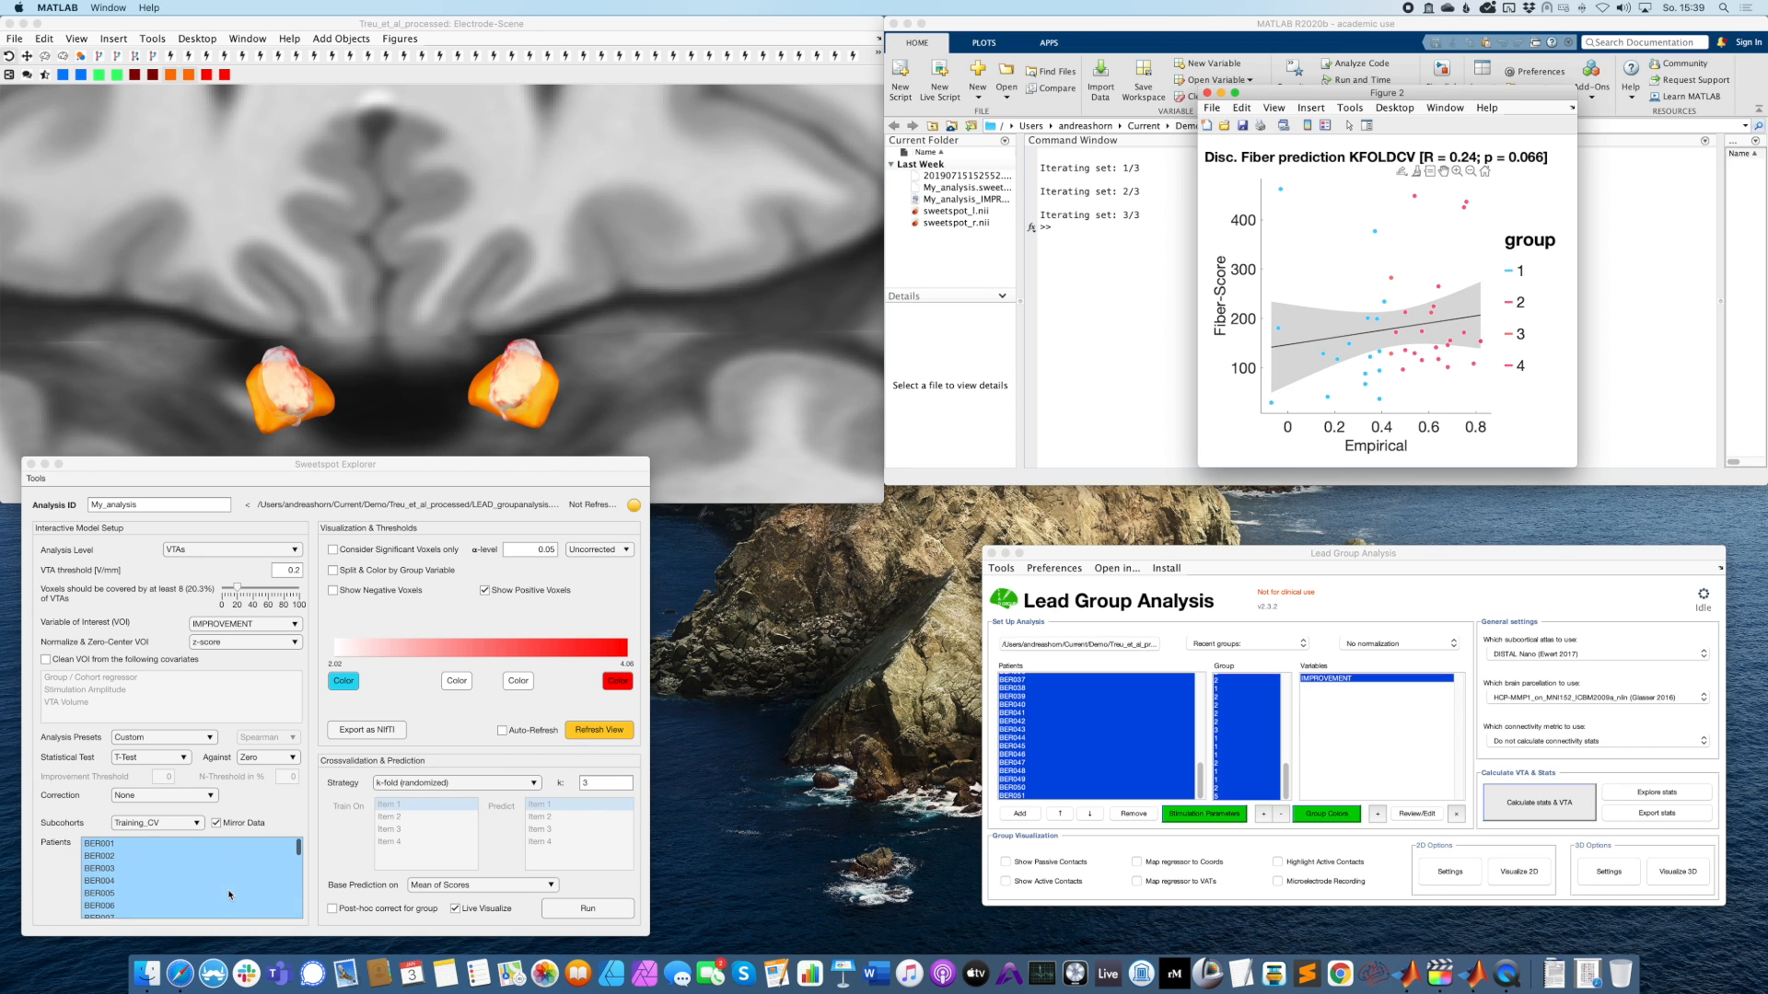
pyautogui.scroll(-10, 229, 894)
pyautogui.scroll(-4, 229, 894)
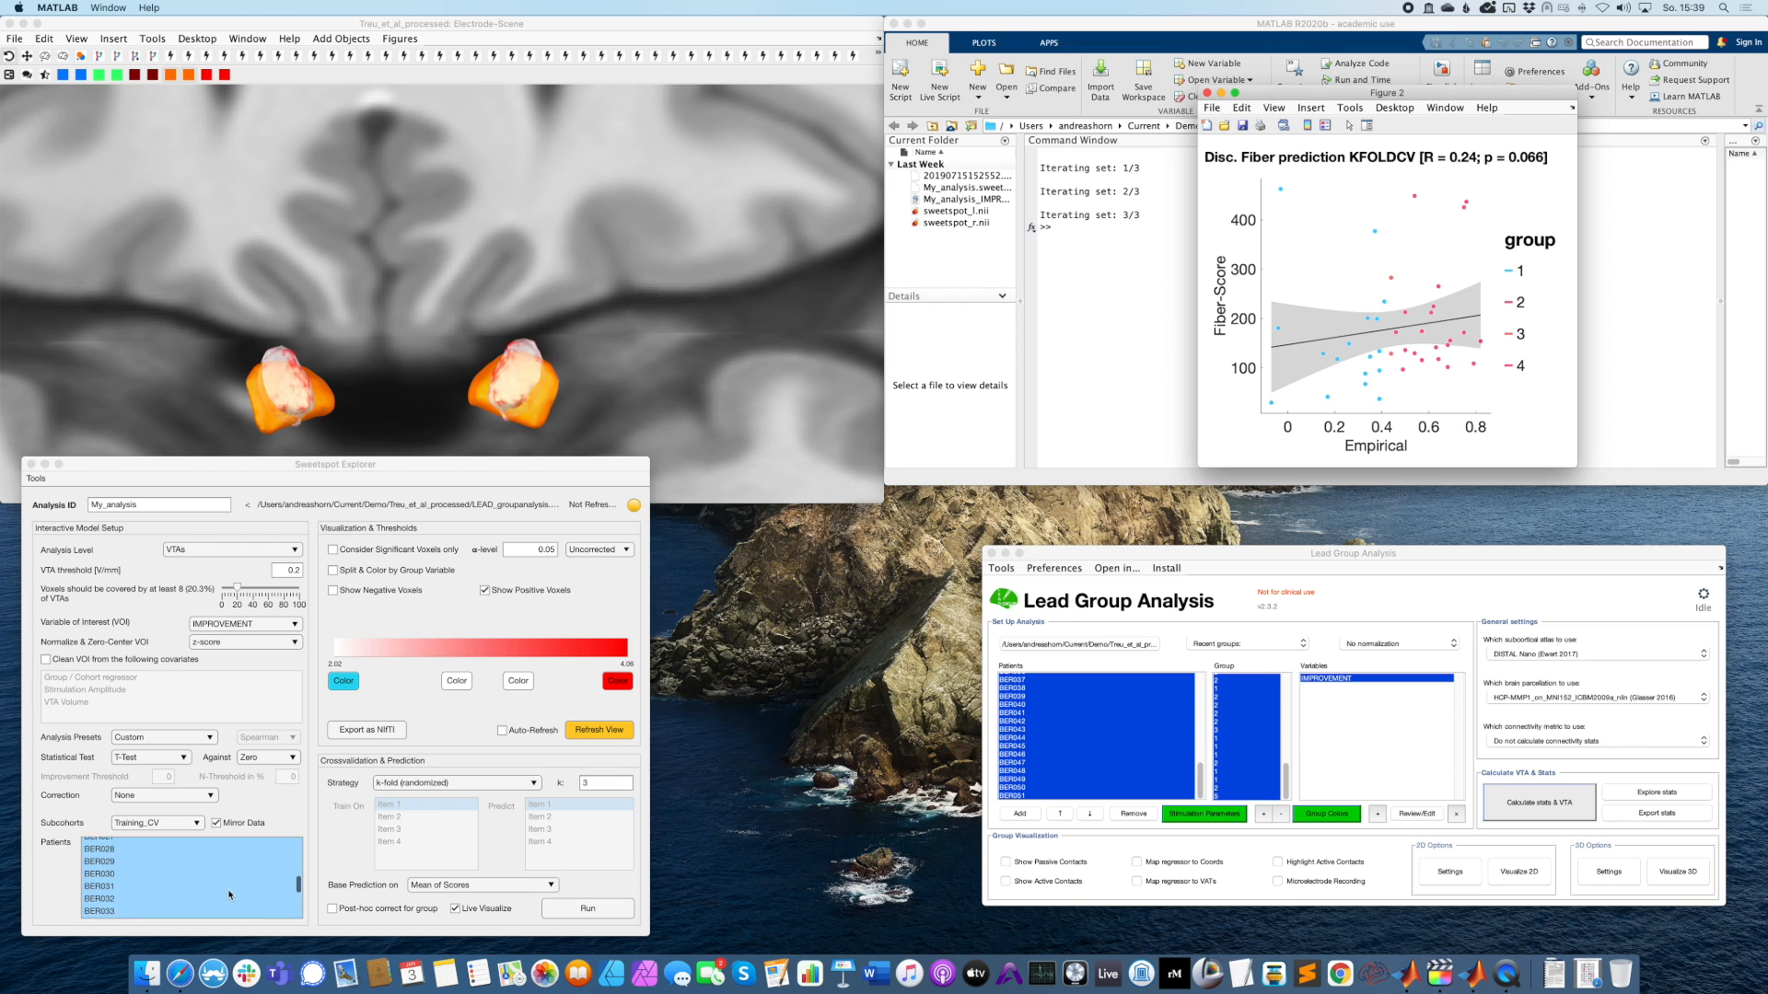
pyautogui.scroll(-4, 231, 895)
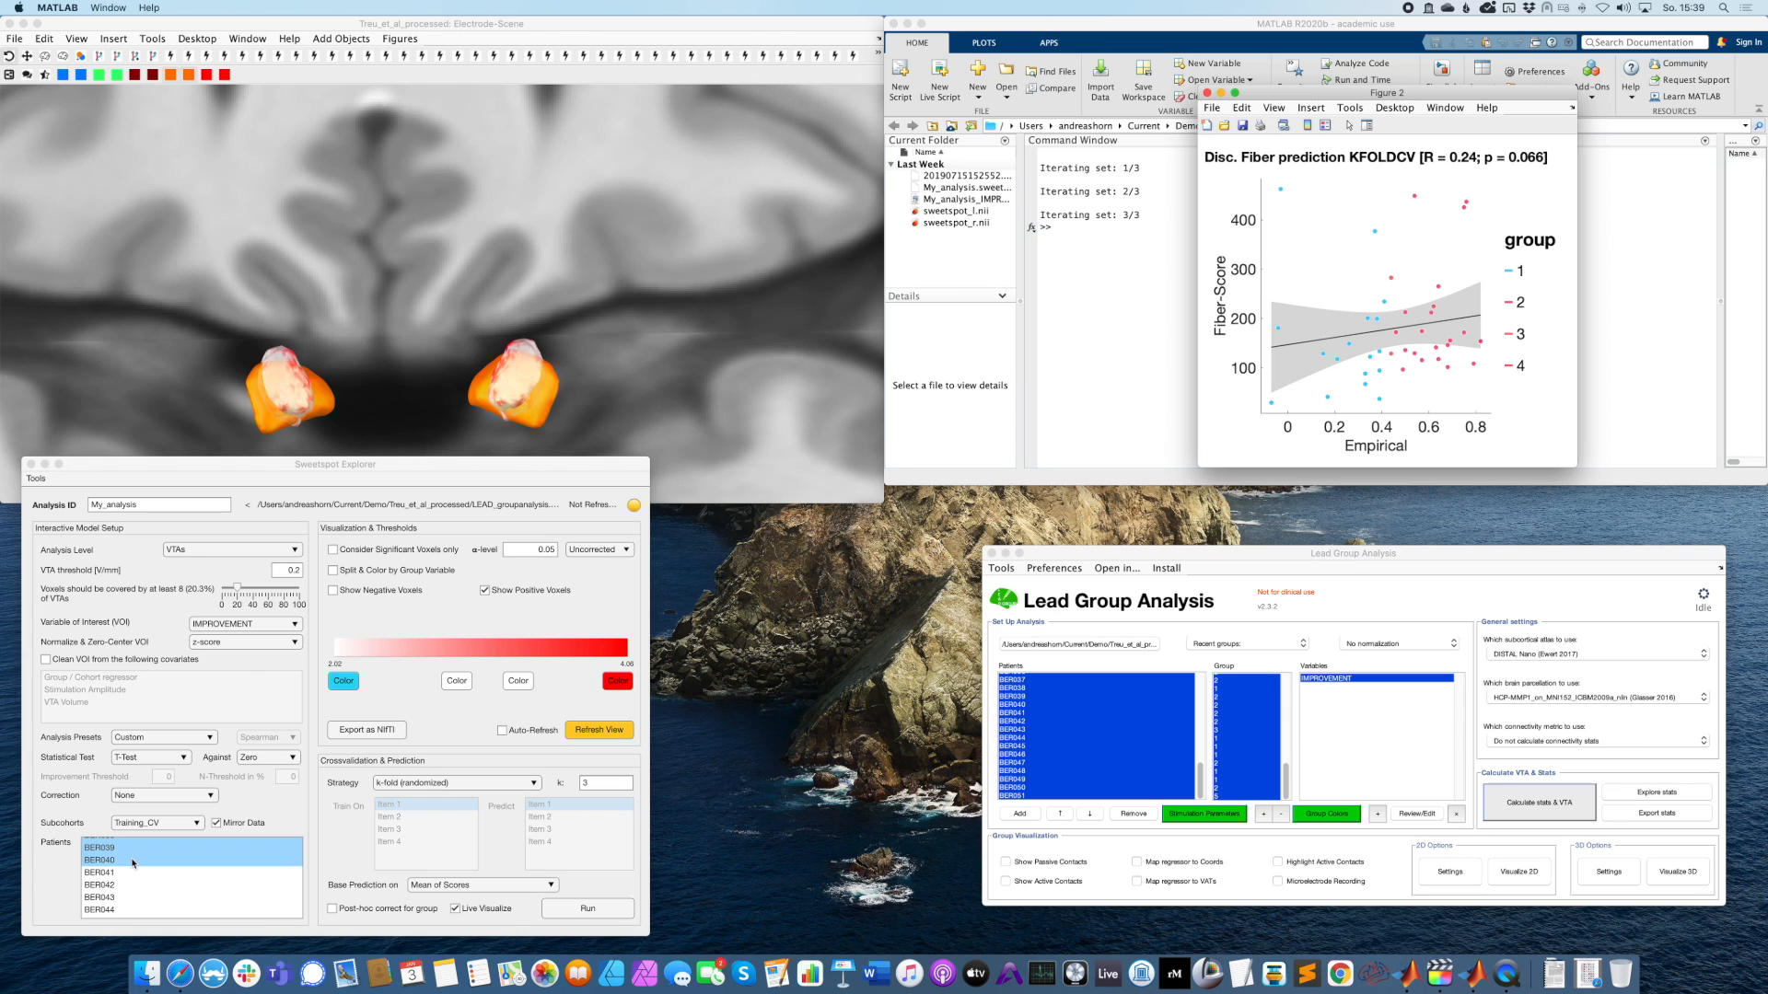
pyautogui.scroll(10, 132, 863)
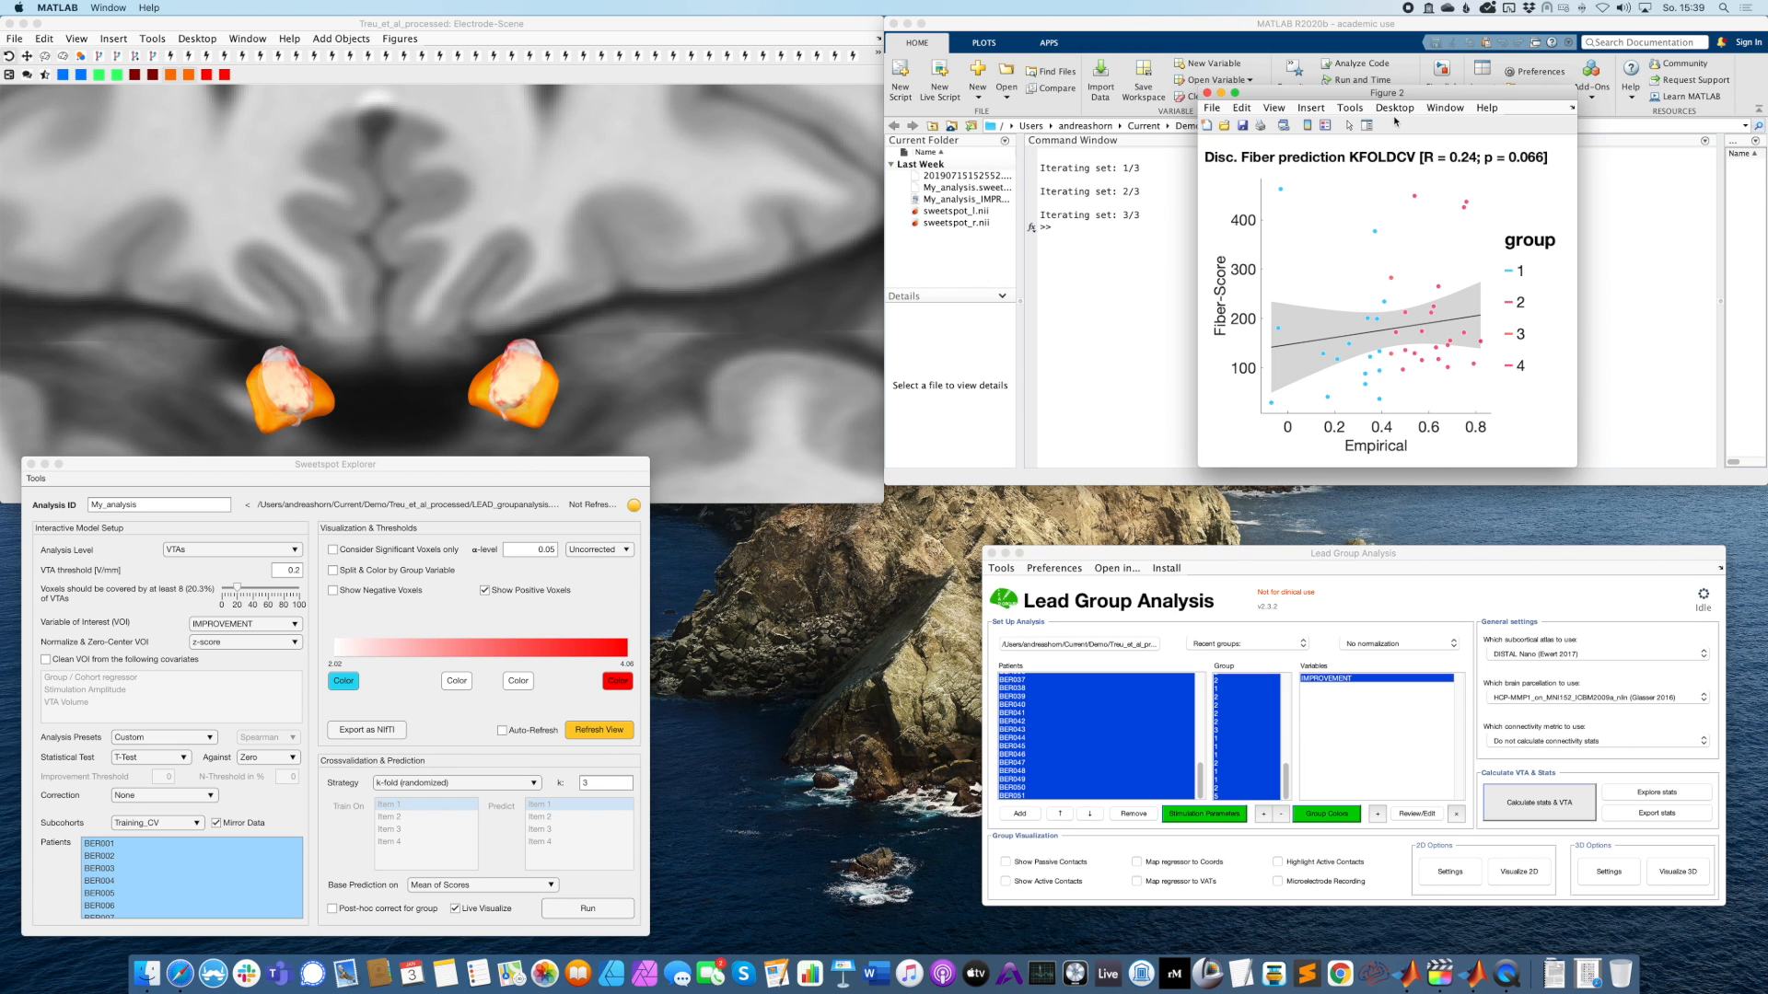
pyautogui.moveTo(1388, 98); pyautogui.dragTo(1000, 139)
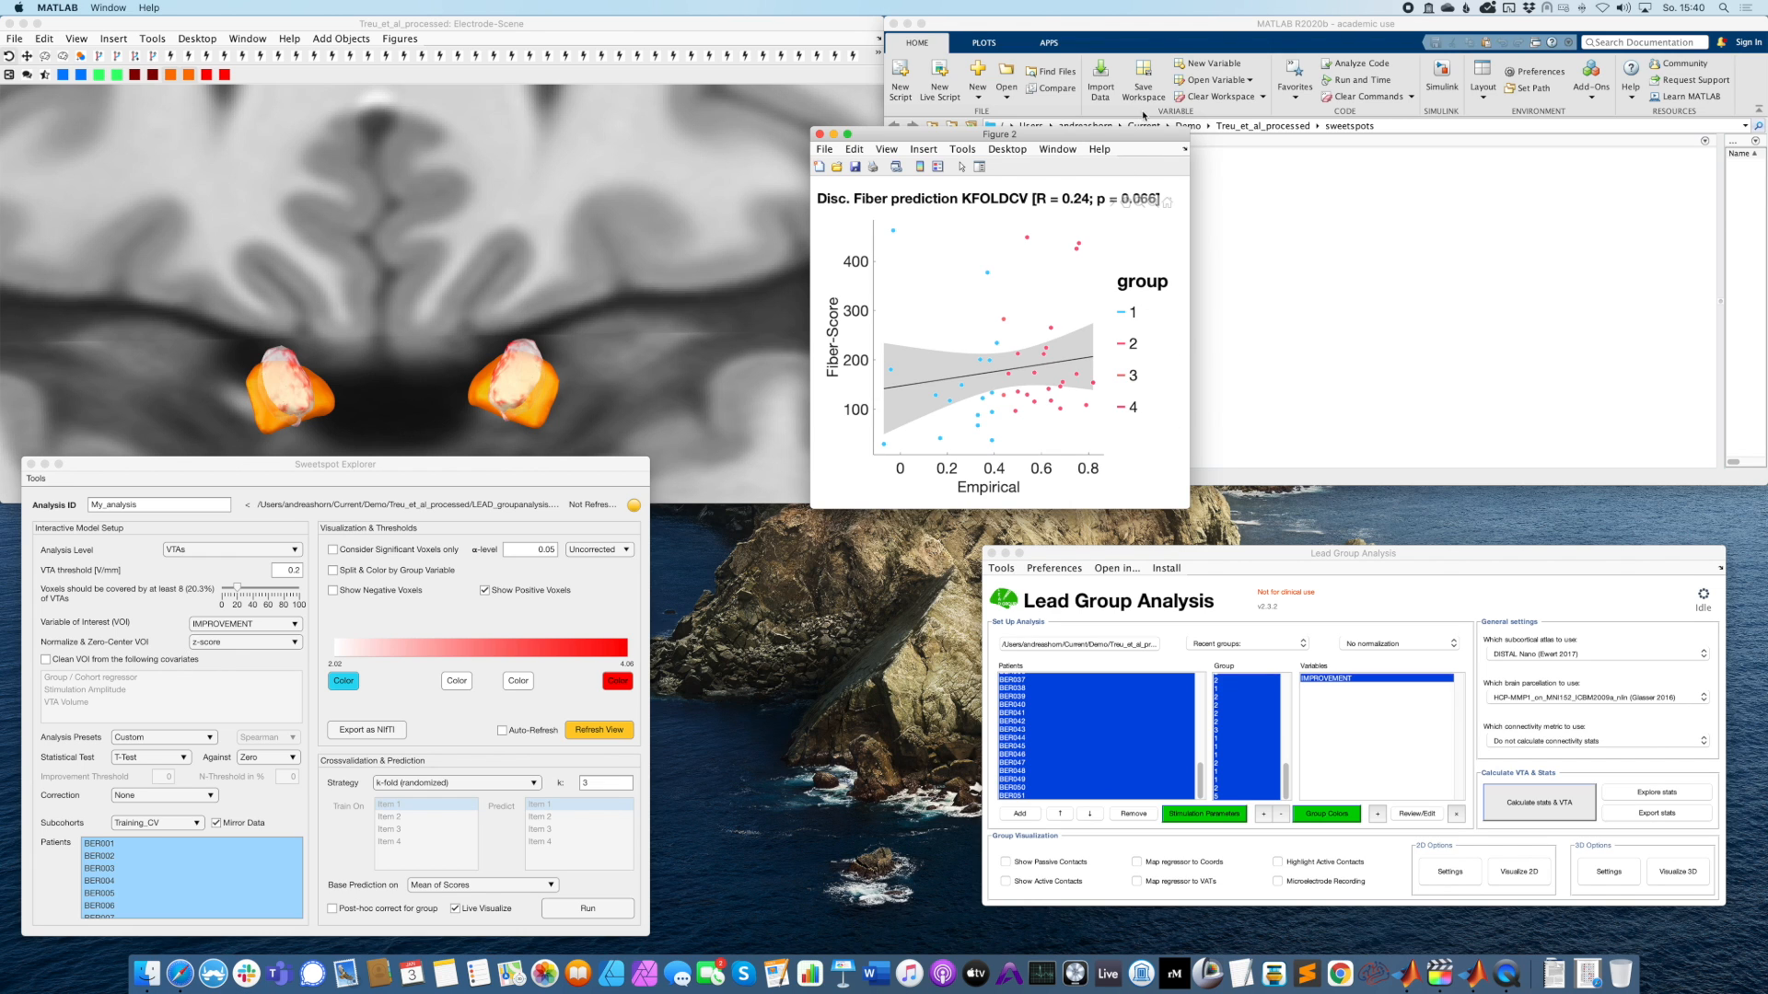
pyautogui.moveTo(1147, 138); pyautogui.dragTo(1169, 109)
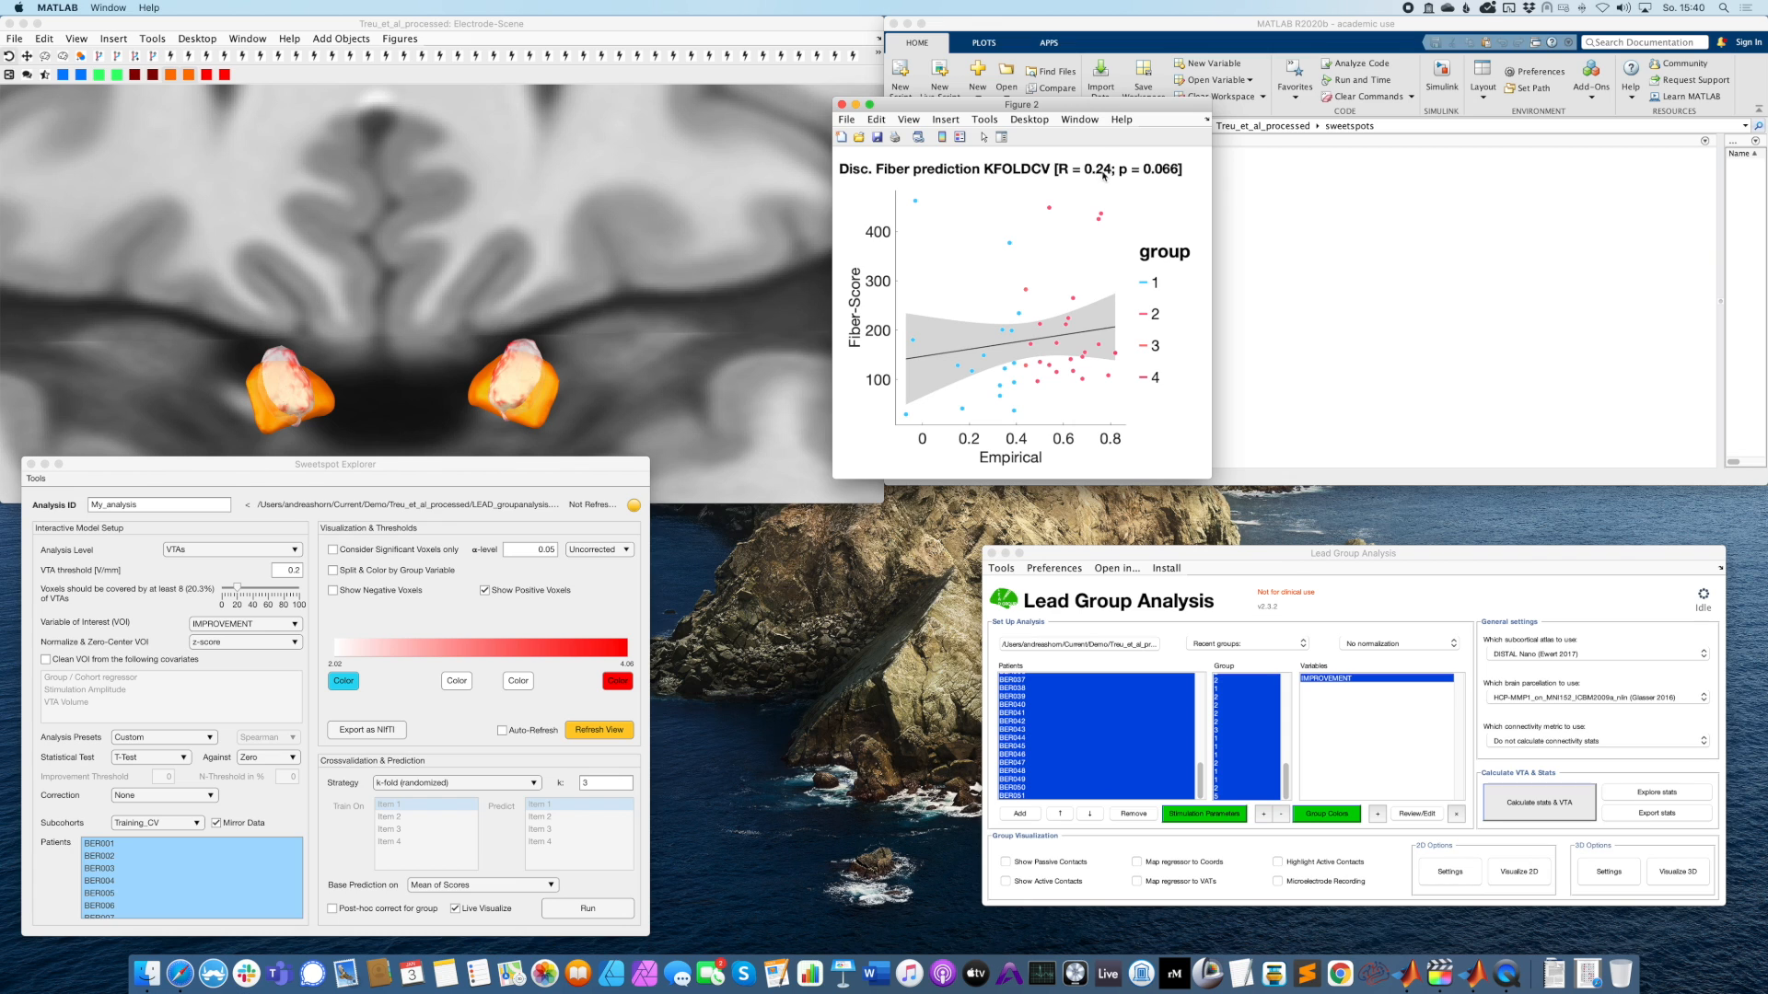
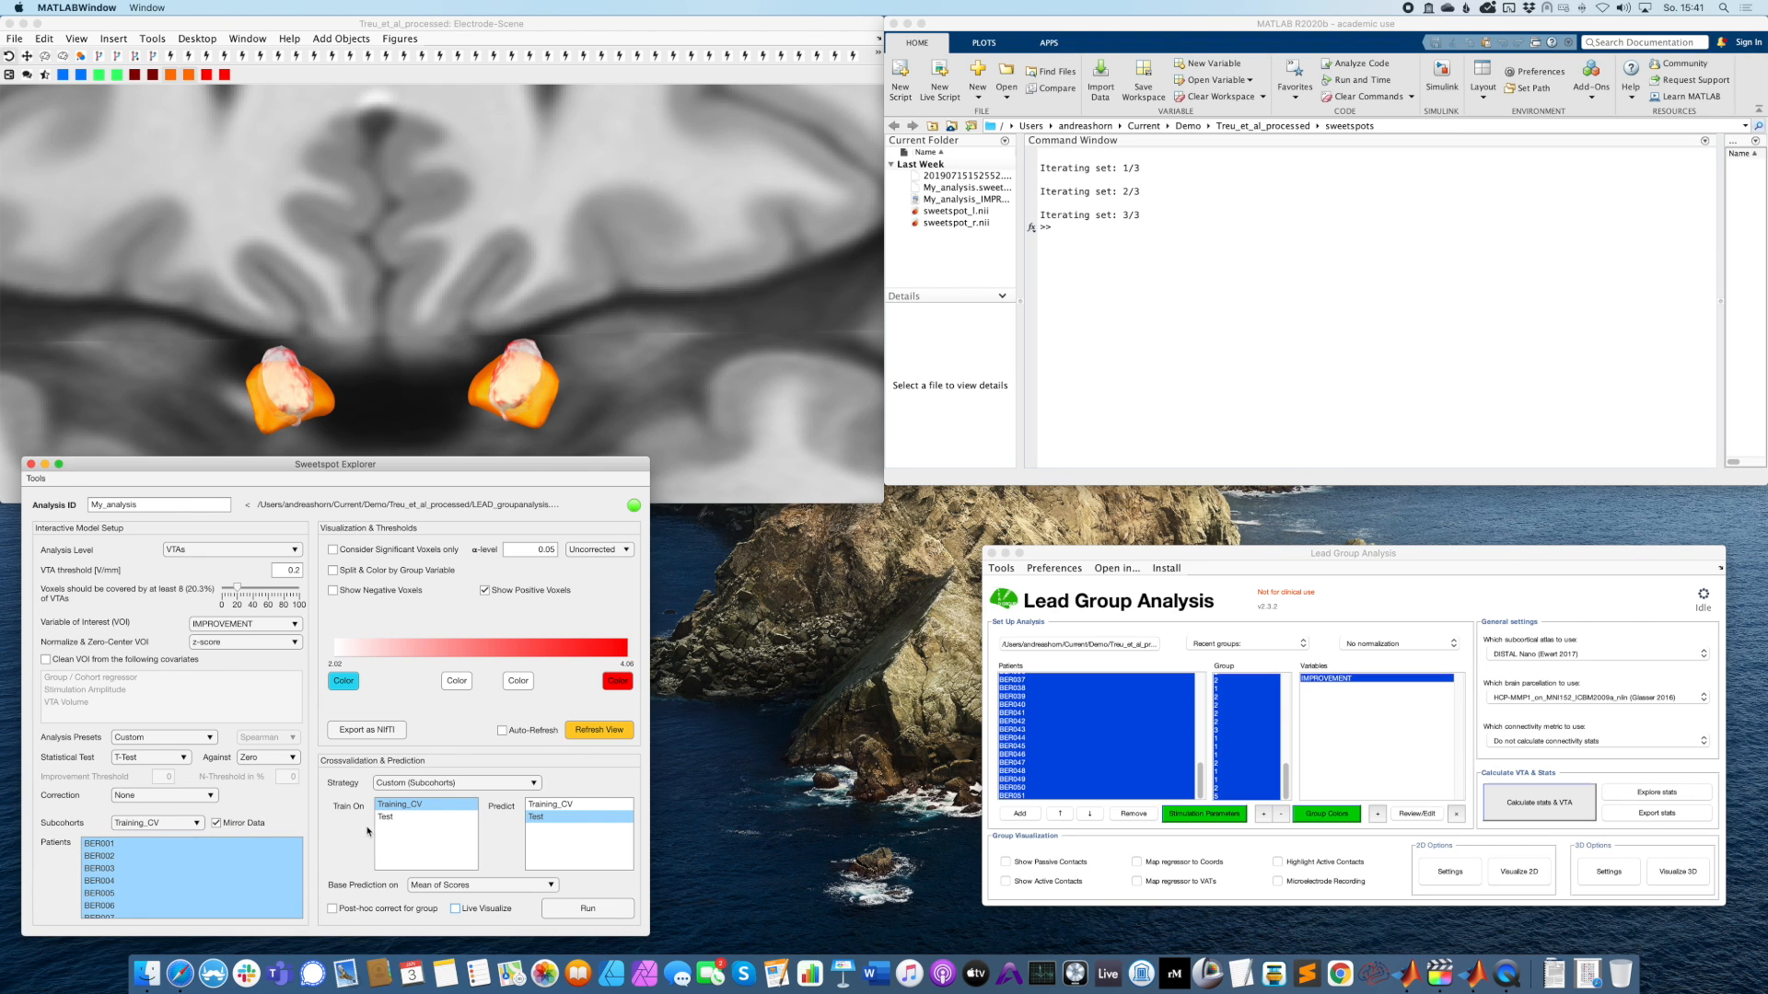
# Run a Custom (Subcohorts) prediction that trains on Training_CV and predicts Test, and move the resulting plot clear of the explorer.
pyautogui.click(536, 818)
pyautogui.click(576, 908)
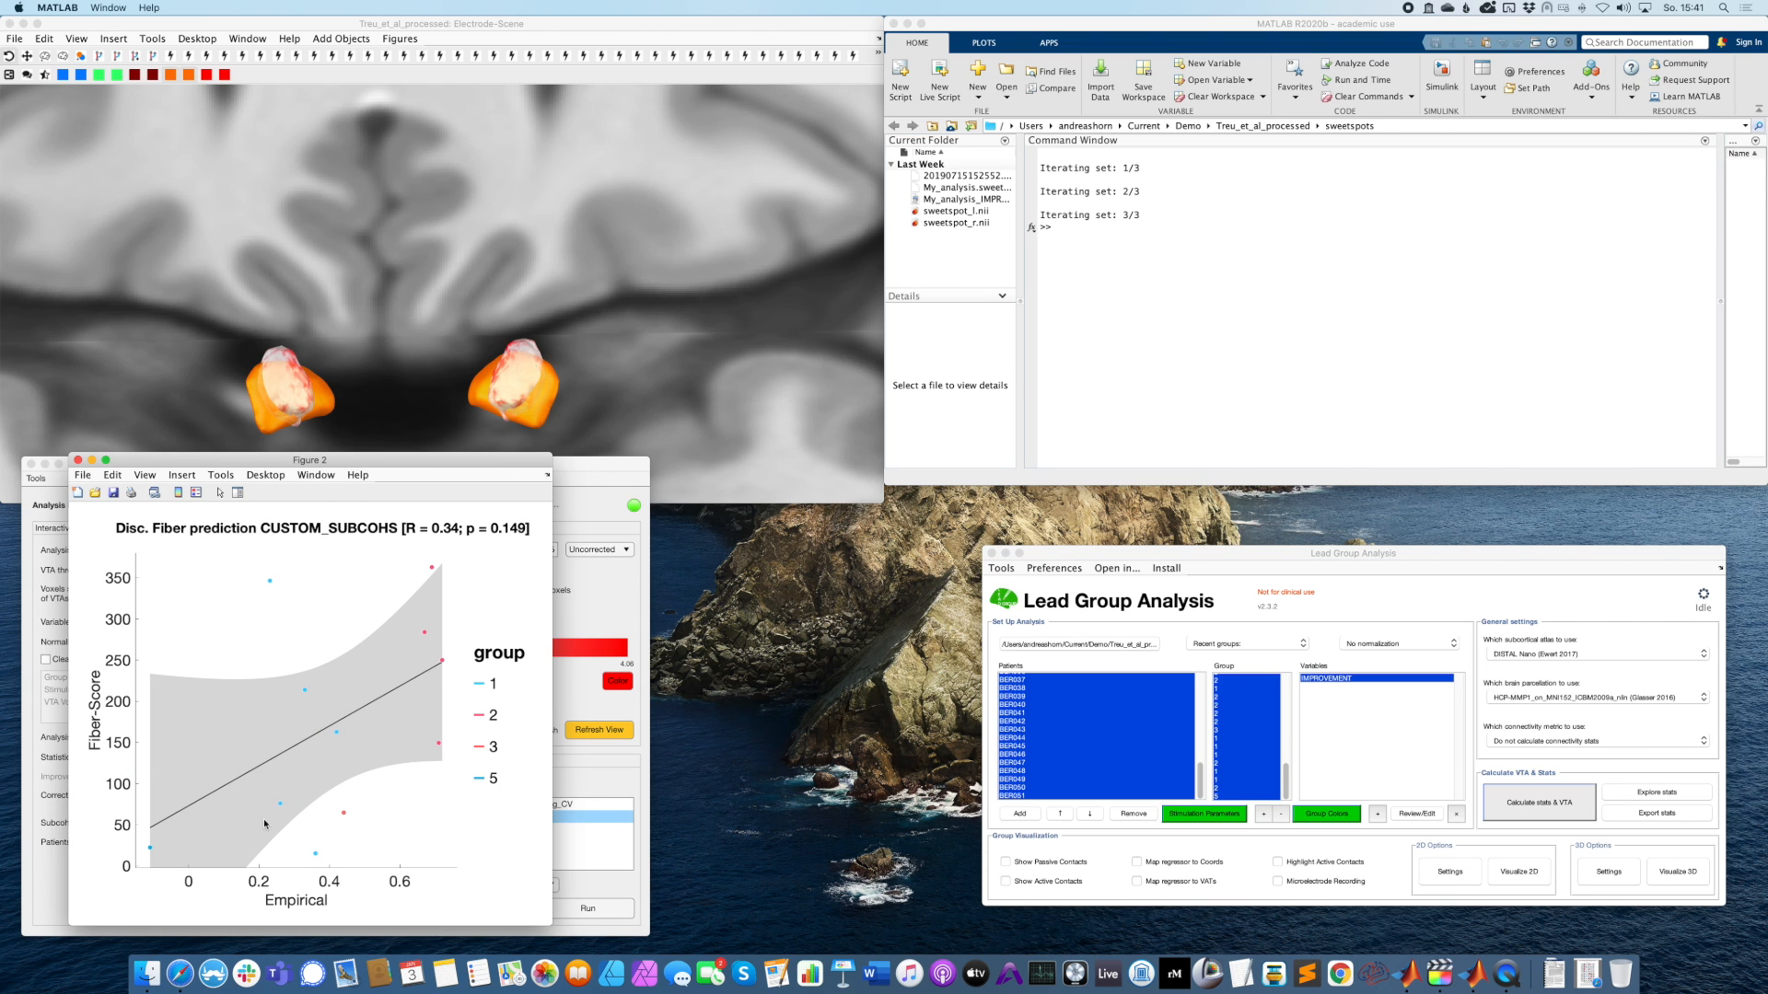
pyautogui.moveTo(435, 462); pyautogui.dragTo(1378, 129)
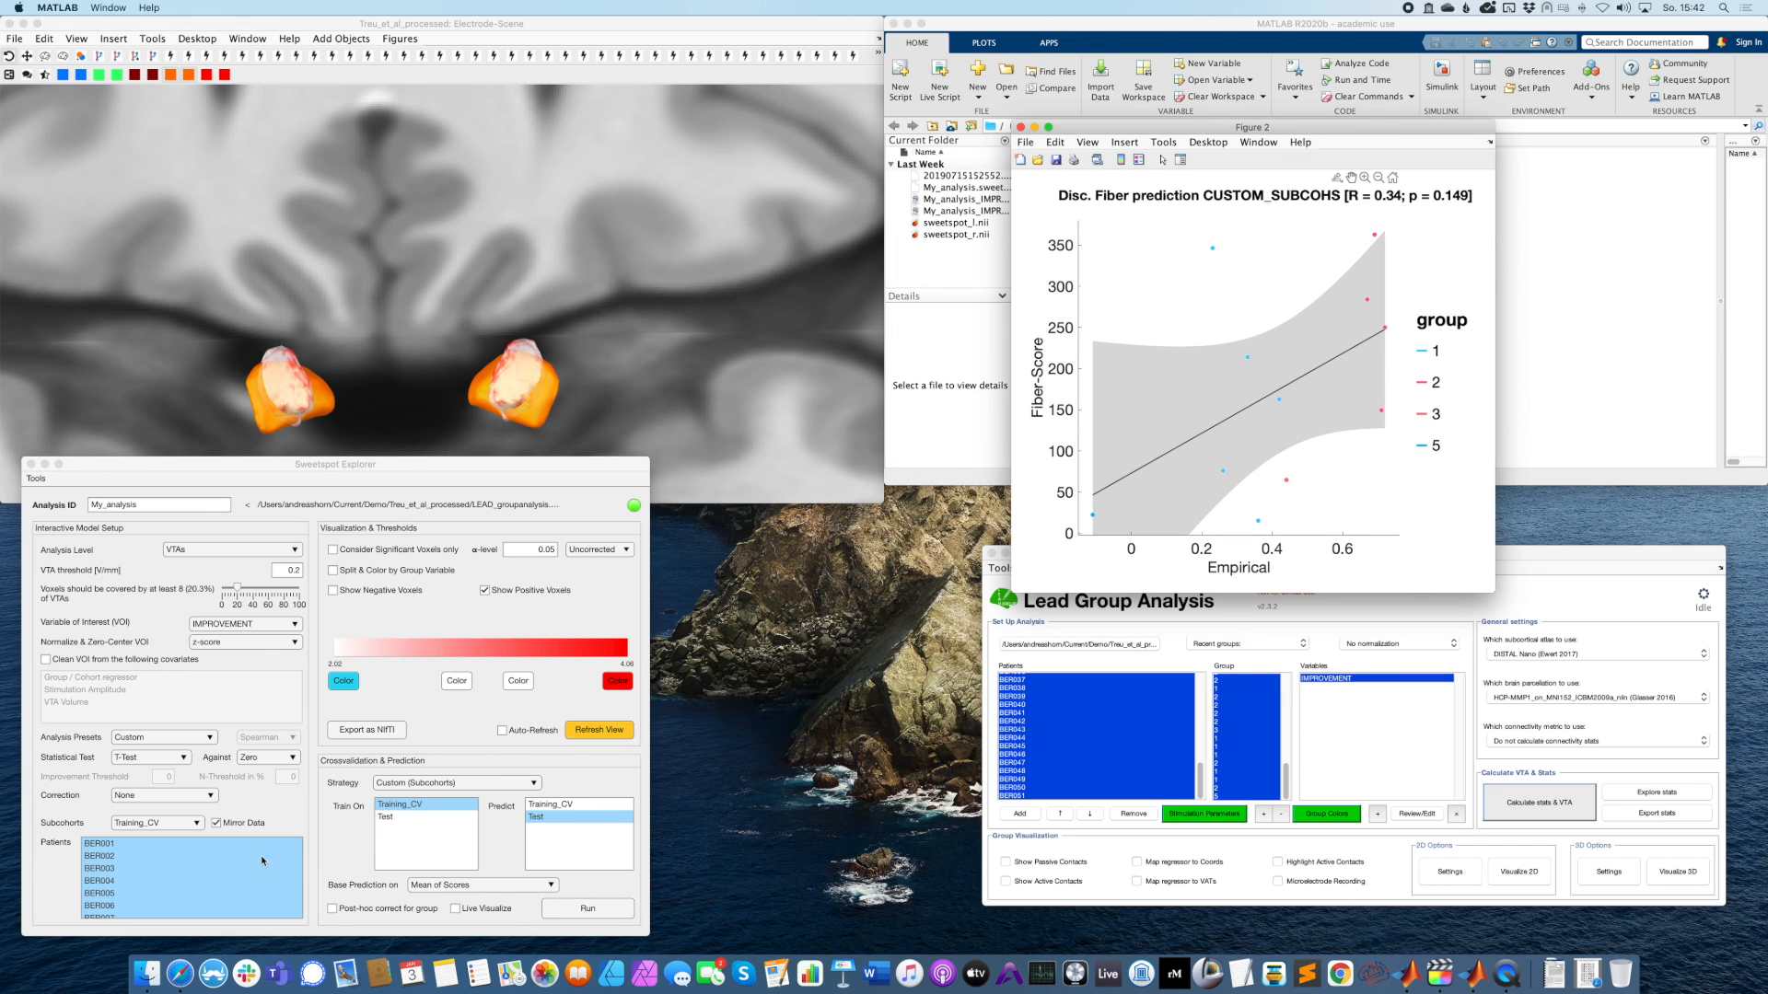
# Examine the subcohort prediction plot against the patients left out of the Training_CV selection.
pyautogui.scroll(-8, 163, 891)
pyautogui.scroll(-4, 163, 891)
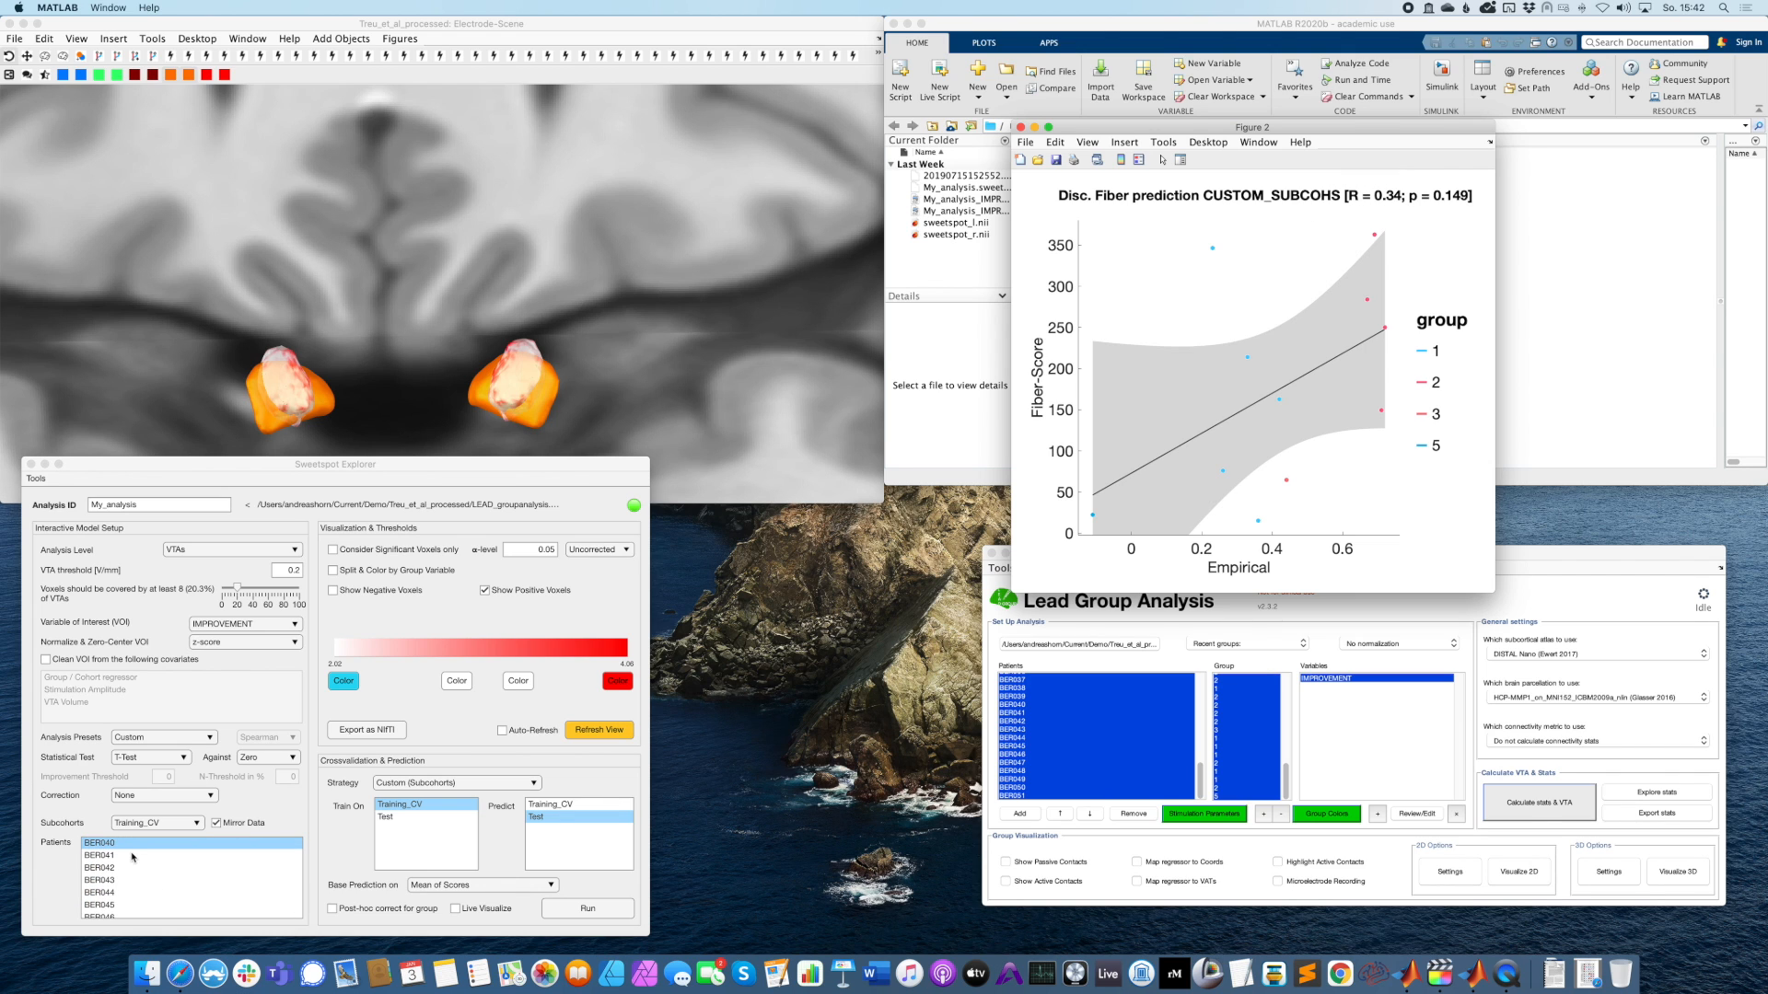
pyautogui.scroll(-2, 138, 863)
pyautogui.scroll(3, 165, 877)
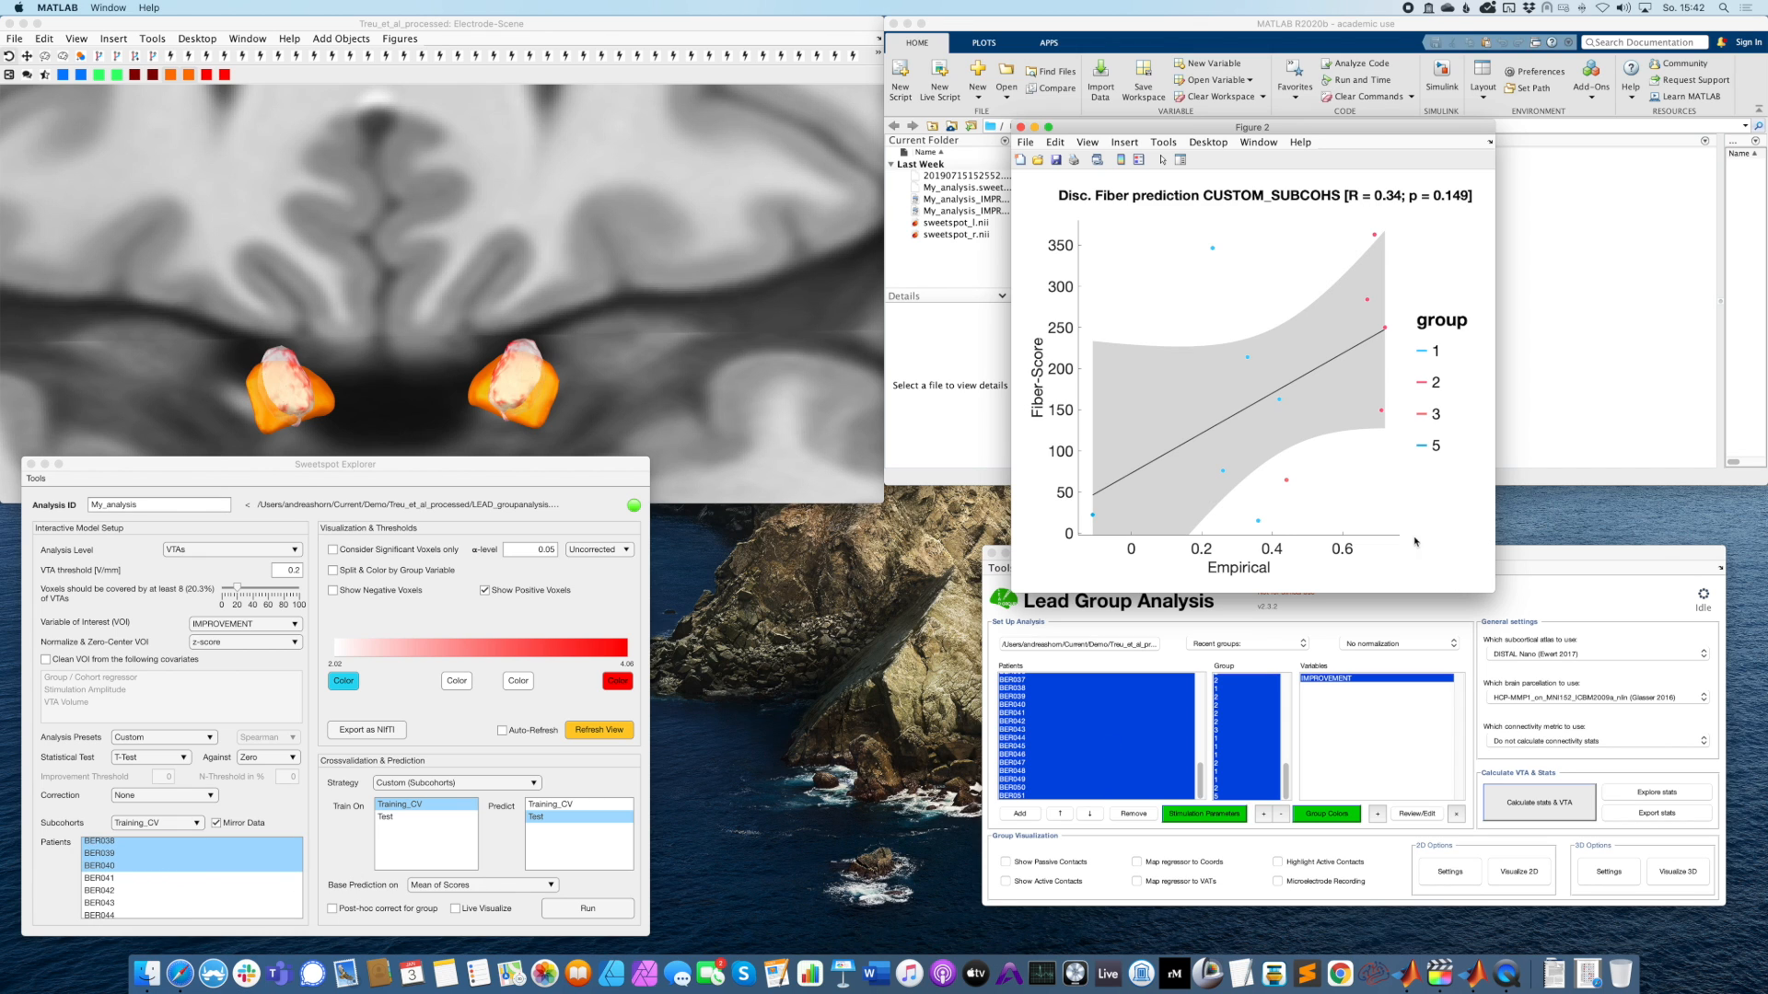
pyautogui.scroll(-2, 138, 879)
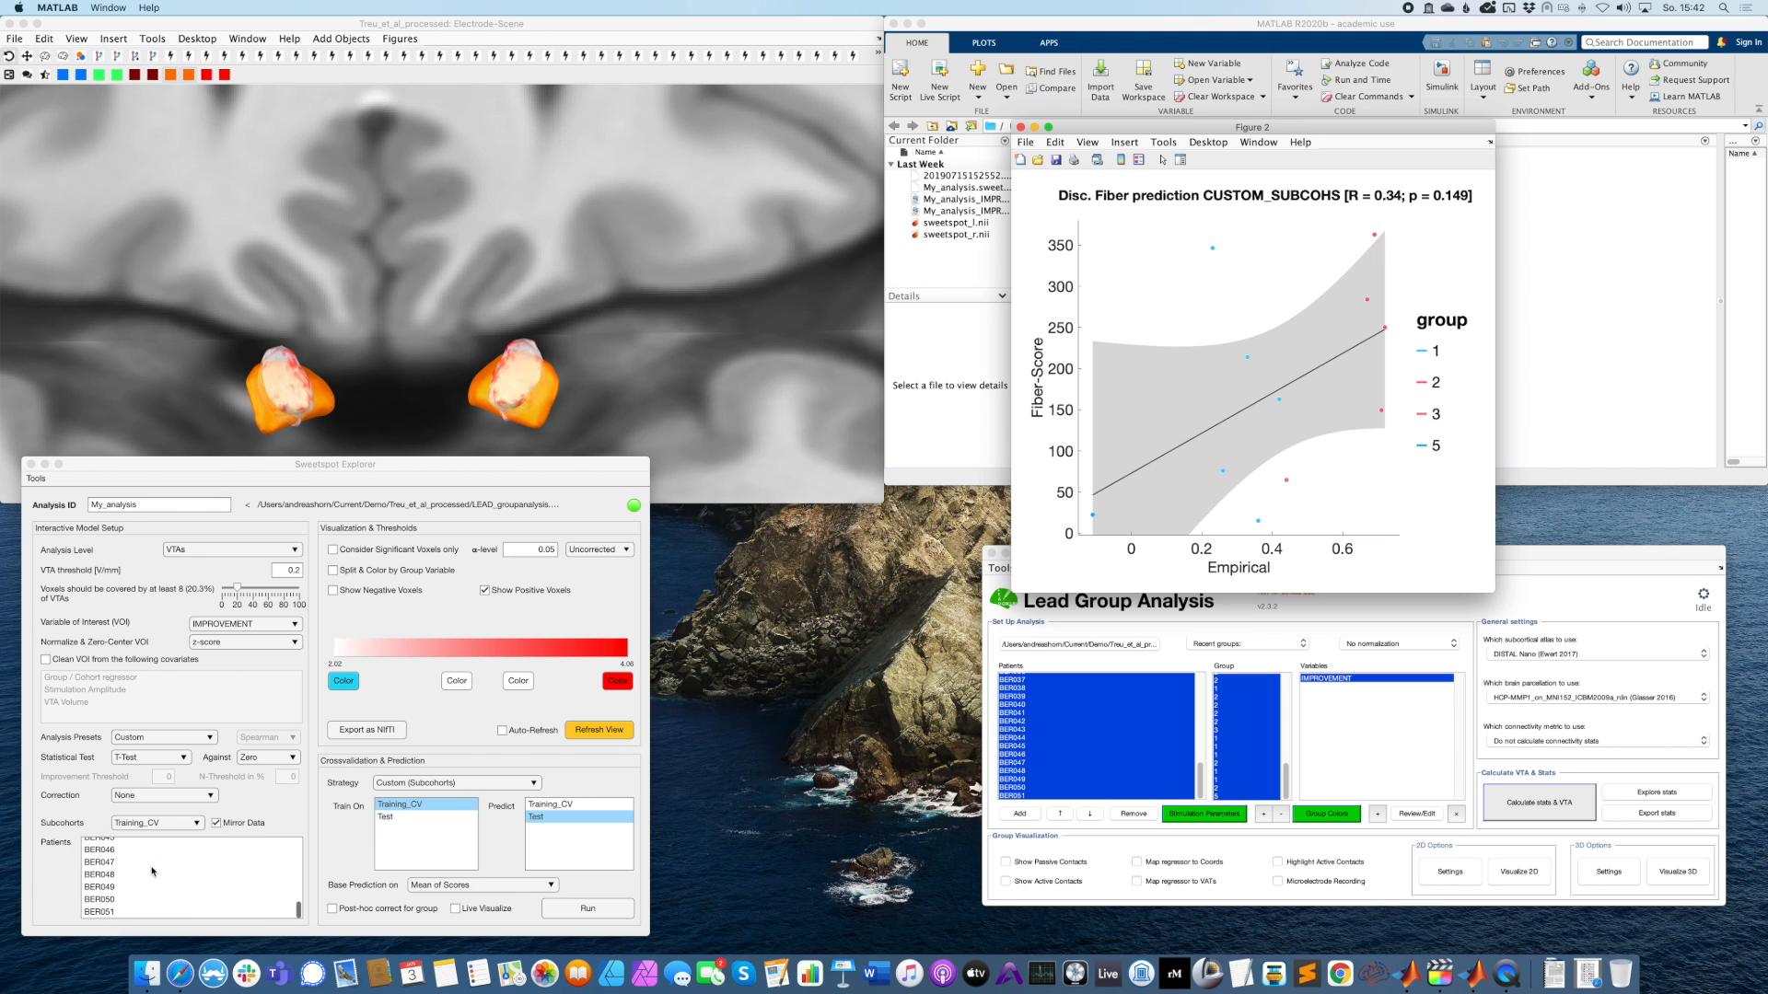
pyautogui.scroll(-2, 136, 893)
pyautogui.moveTo(1271, 339)
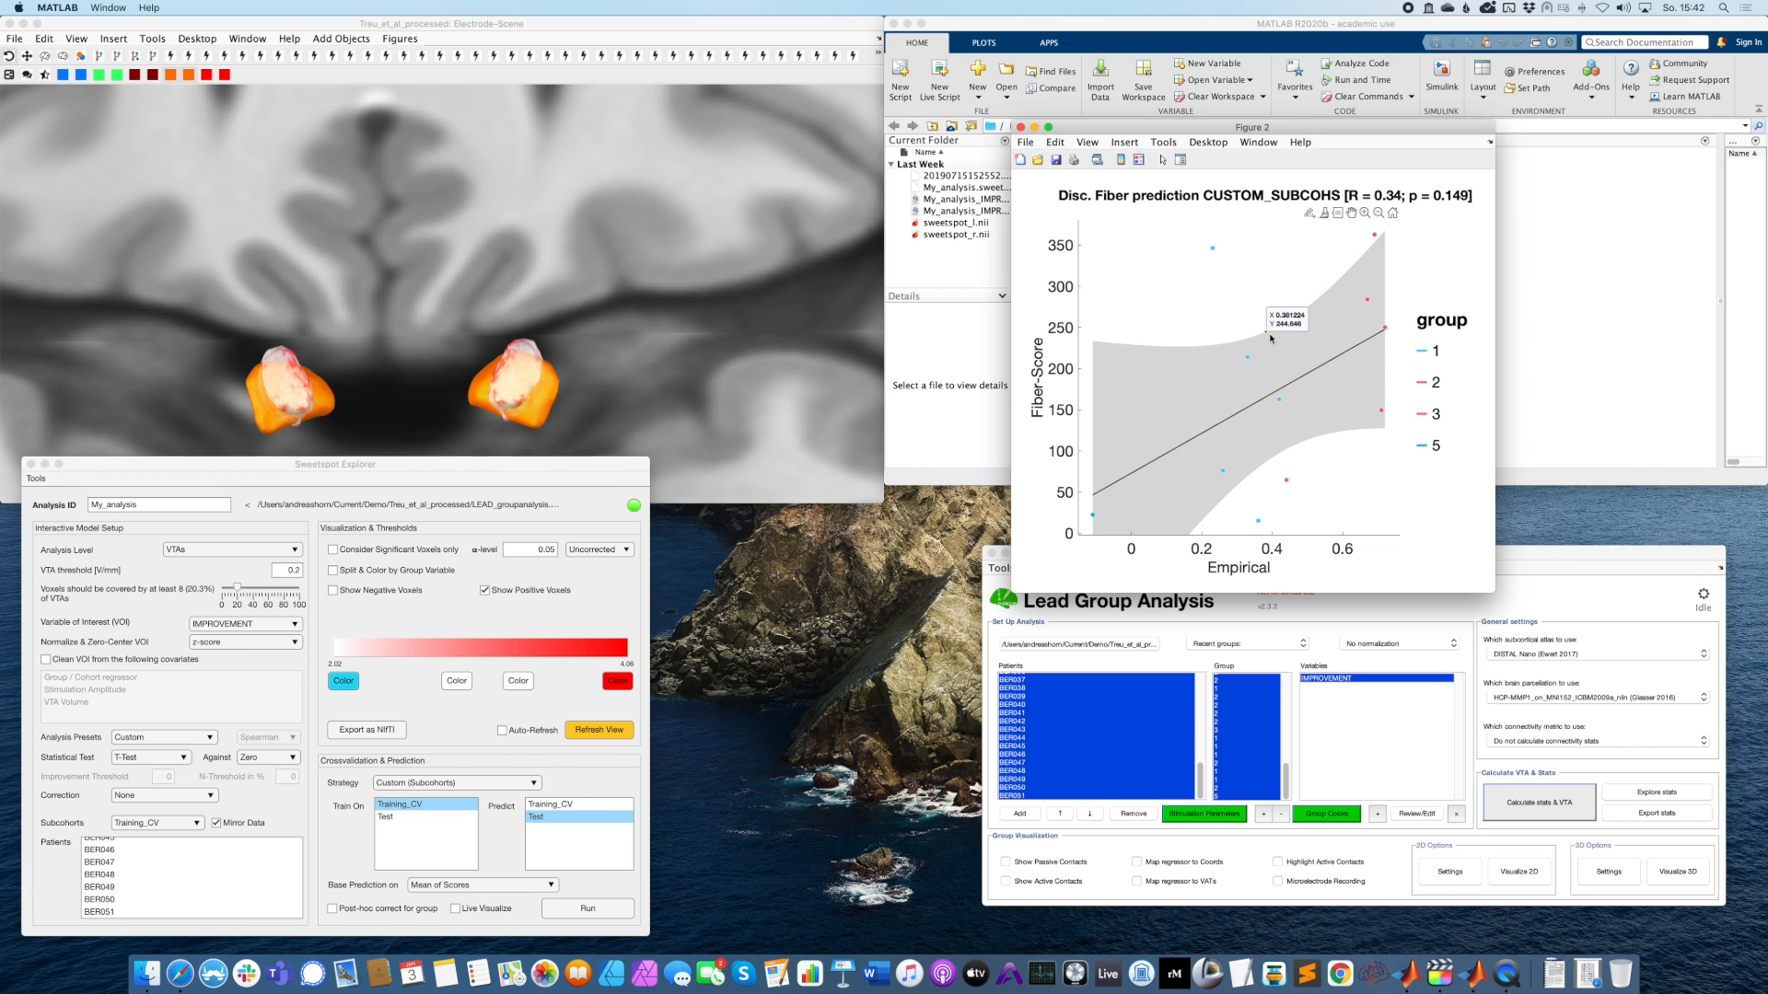
pyautogui.moveTo(1195, 131); pyautogui.dragTo(899, 143)
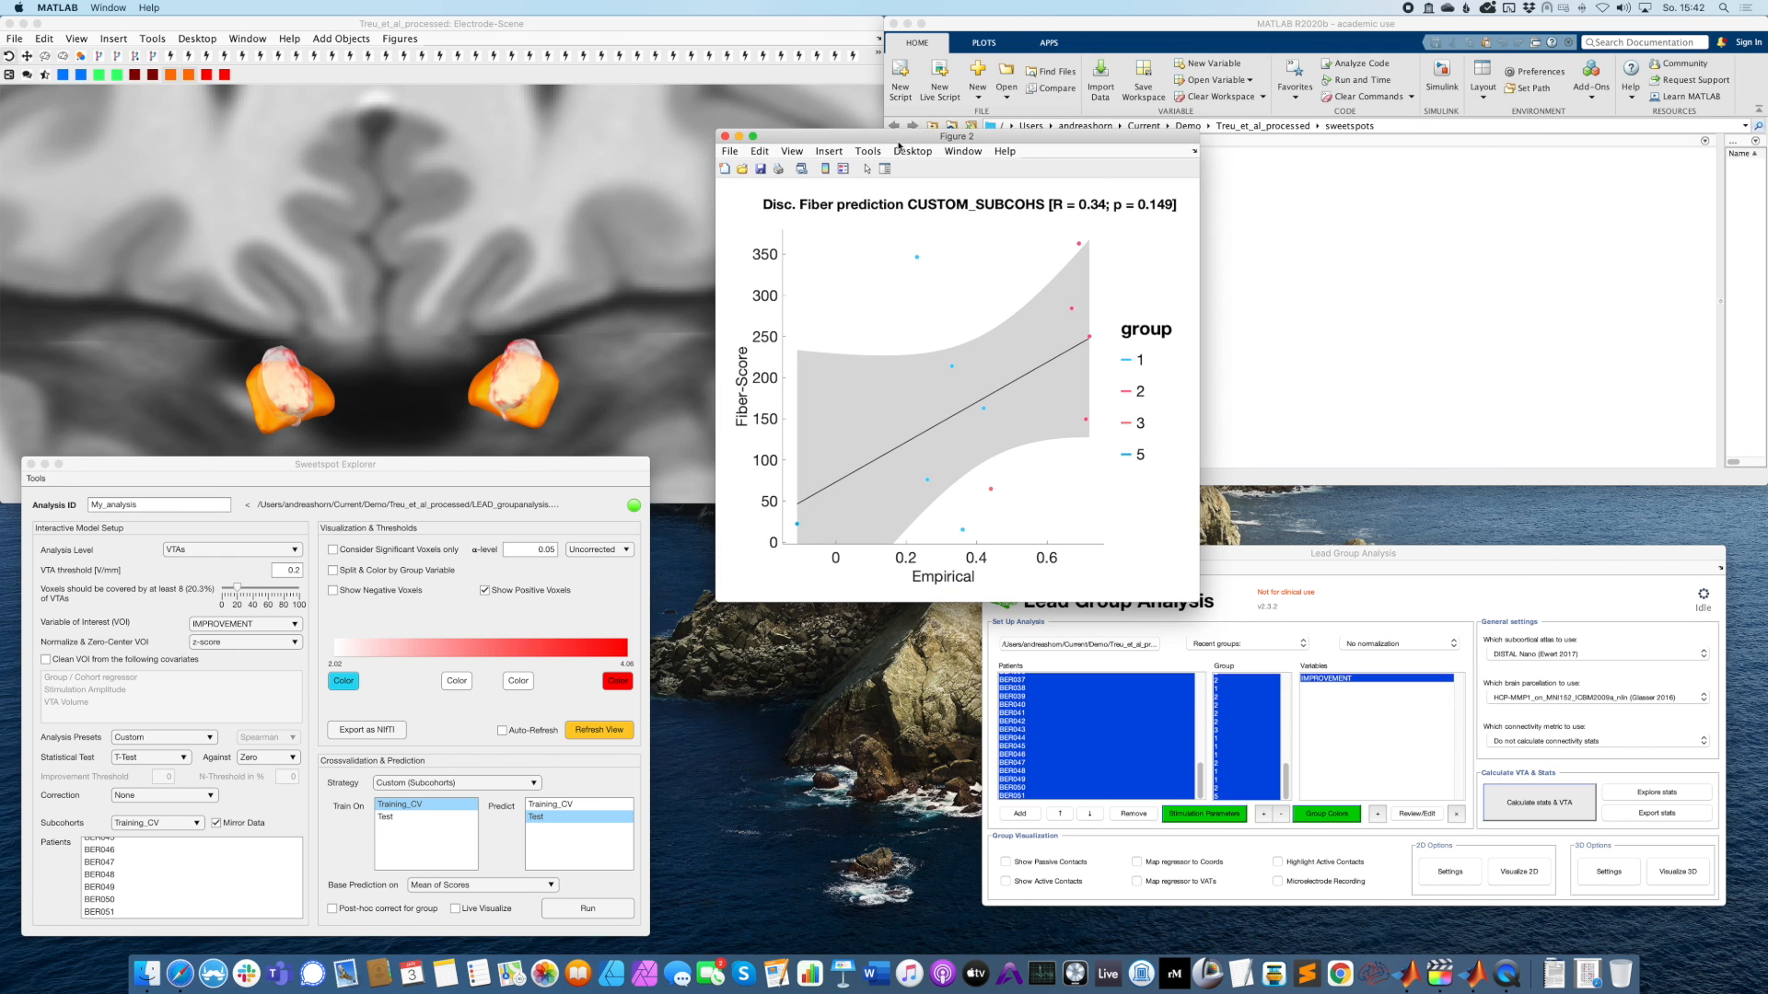
# Close the subcohort prediction plot, reposition the Sweetspot Explorer below the brain view, and bring the electrode scene to the front.
pyautogui.click(725, 137)
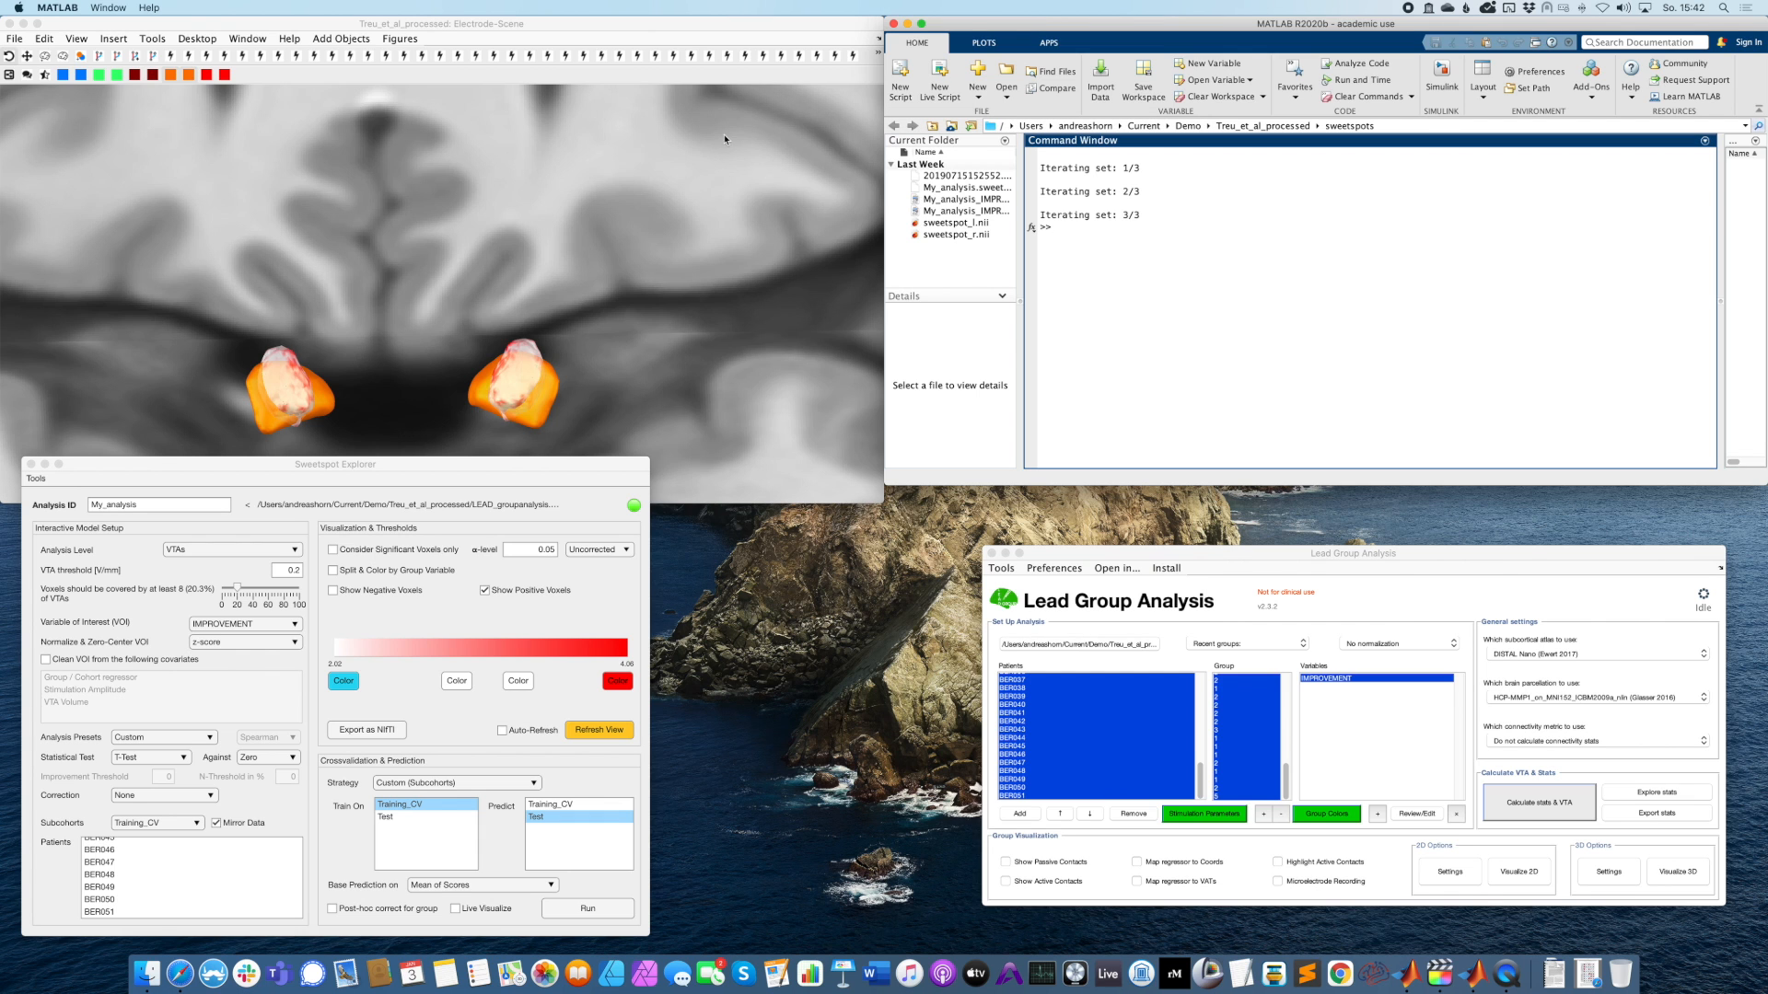
pyautogui.click(549, 467)
pyautogui.moveTo(549, 467); pyautogui.dragTo(539, 440)
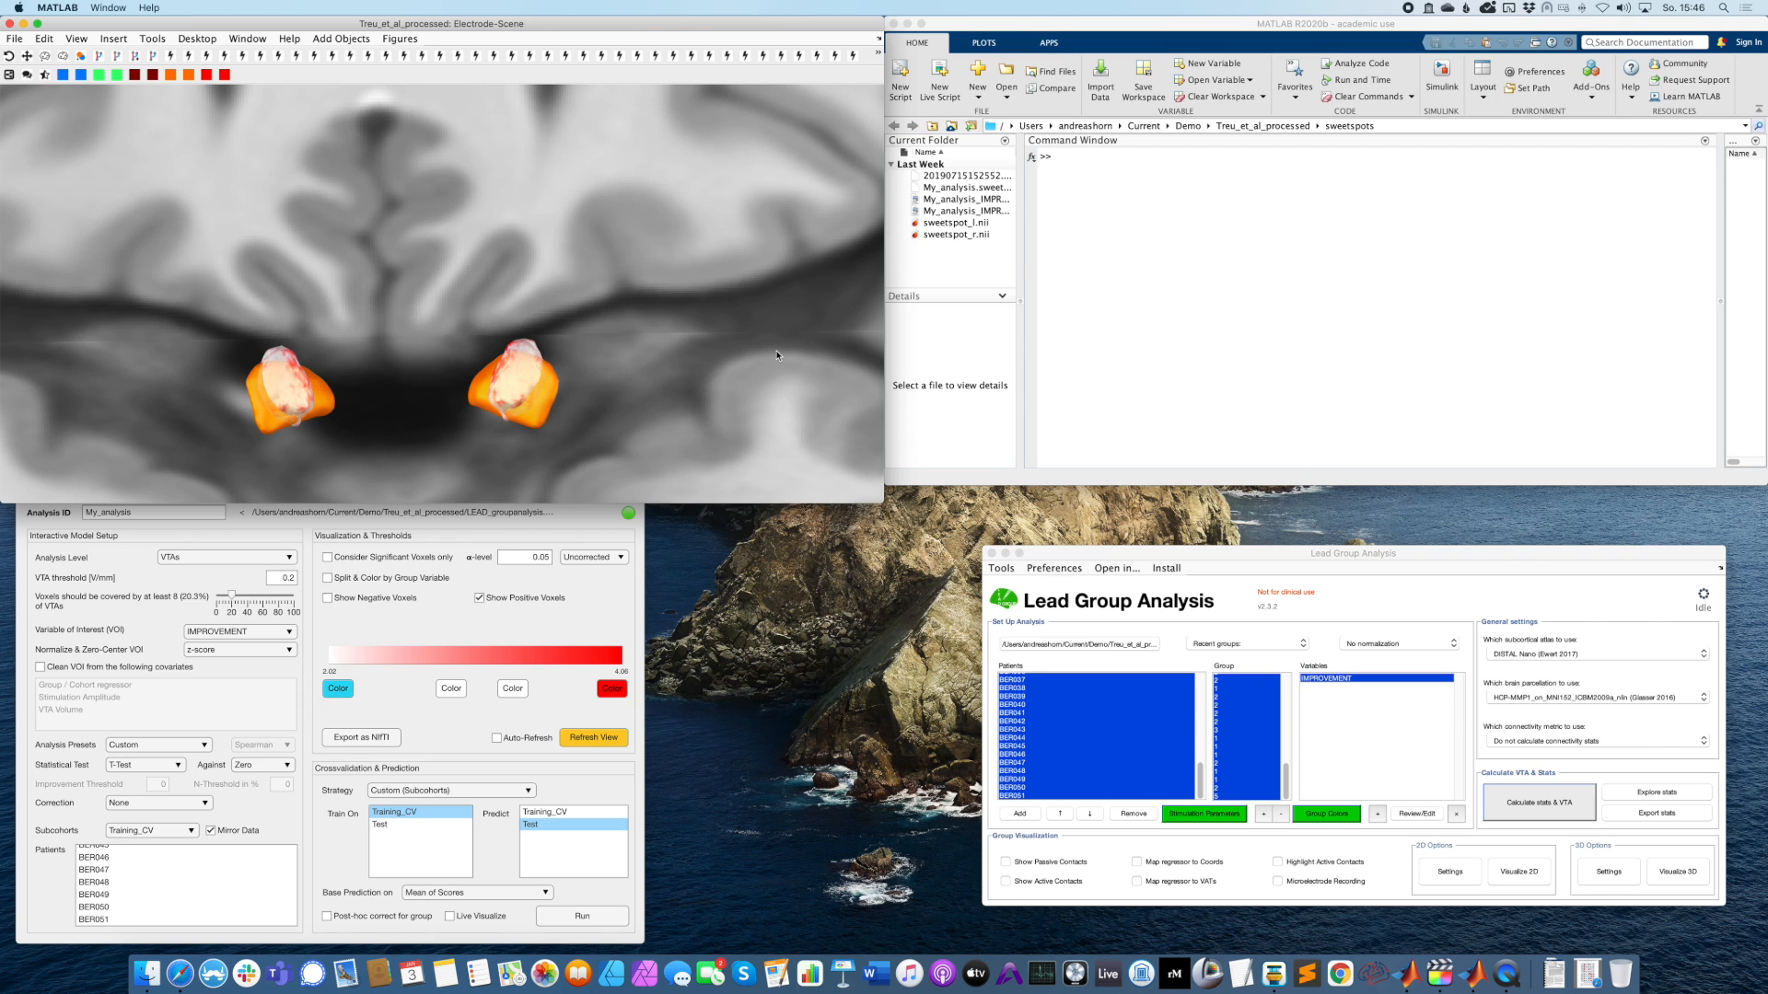
pyautogui.click(459, 629)
pyautogui.moveTo(346, 478); pyautogui.dragTo(329, 488)
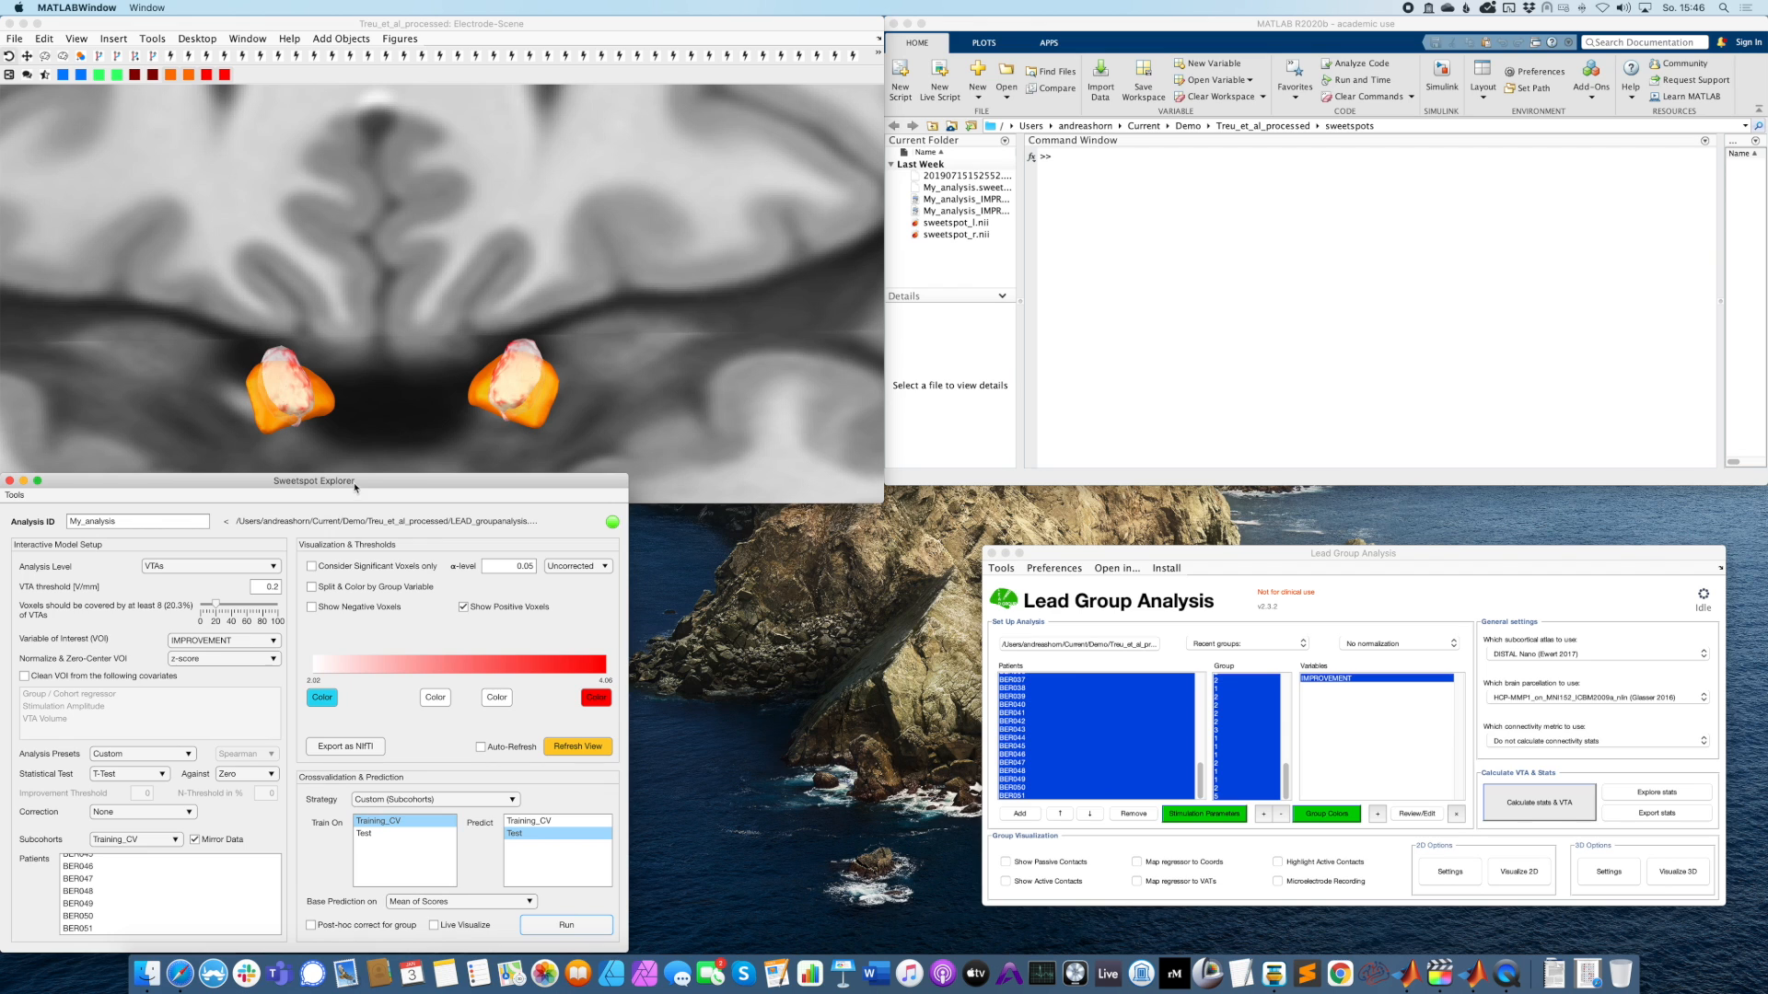
pyautogui.moveTo(359, 481); pyautogui.dragTo(359, 480)
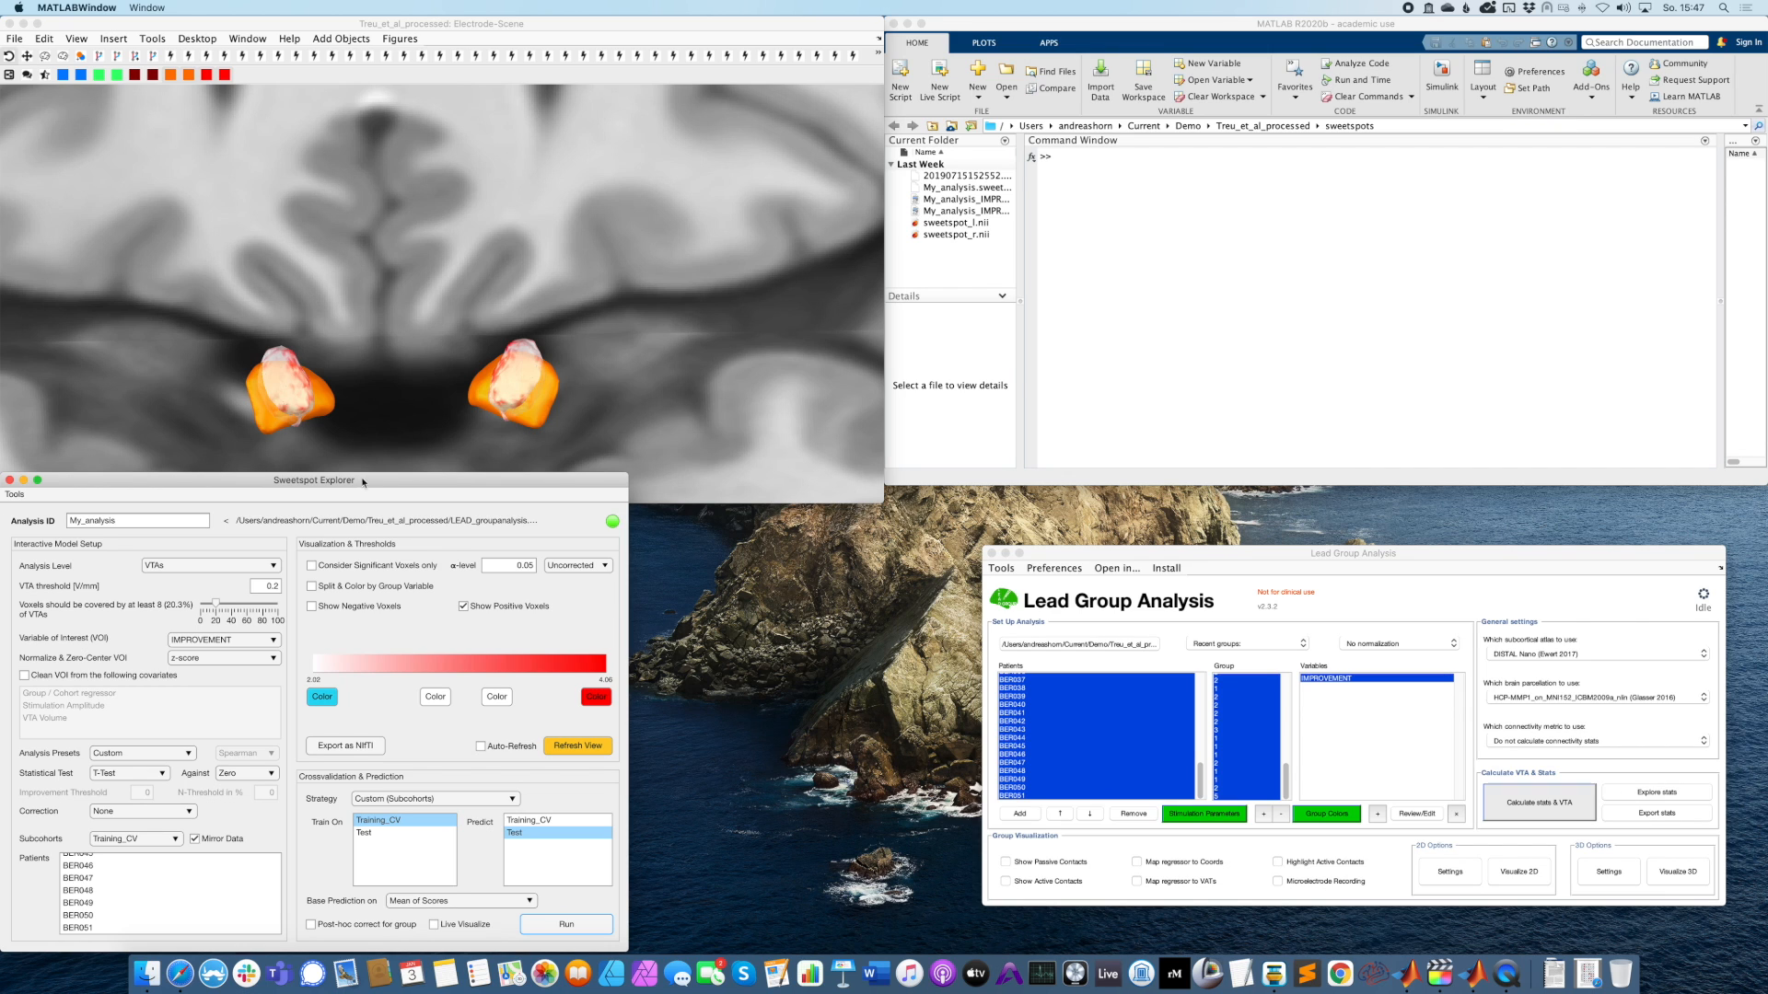
pyautogui.click(396, 417)
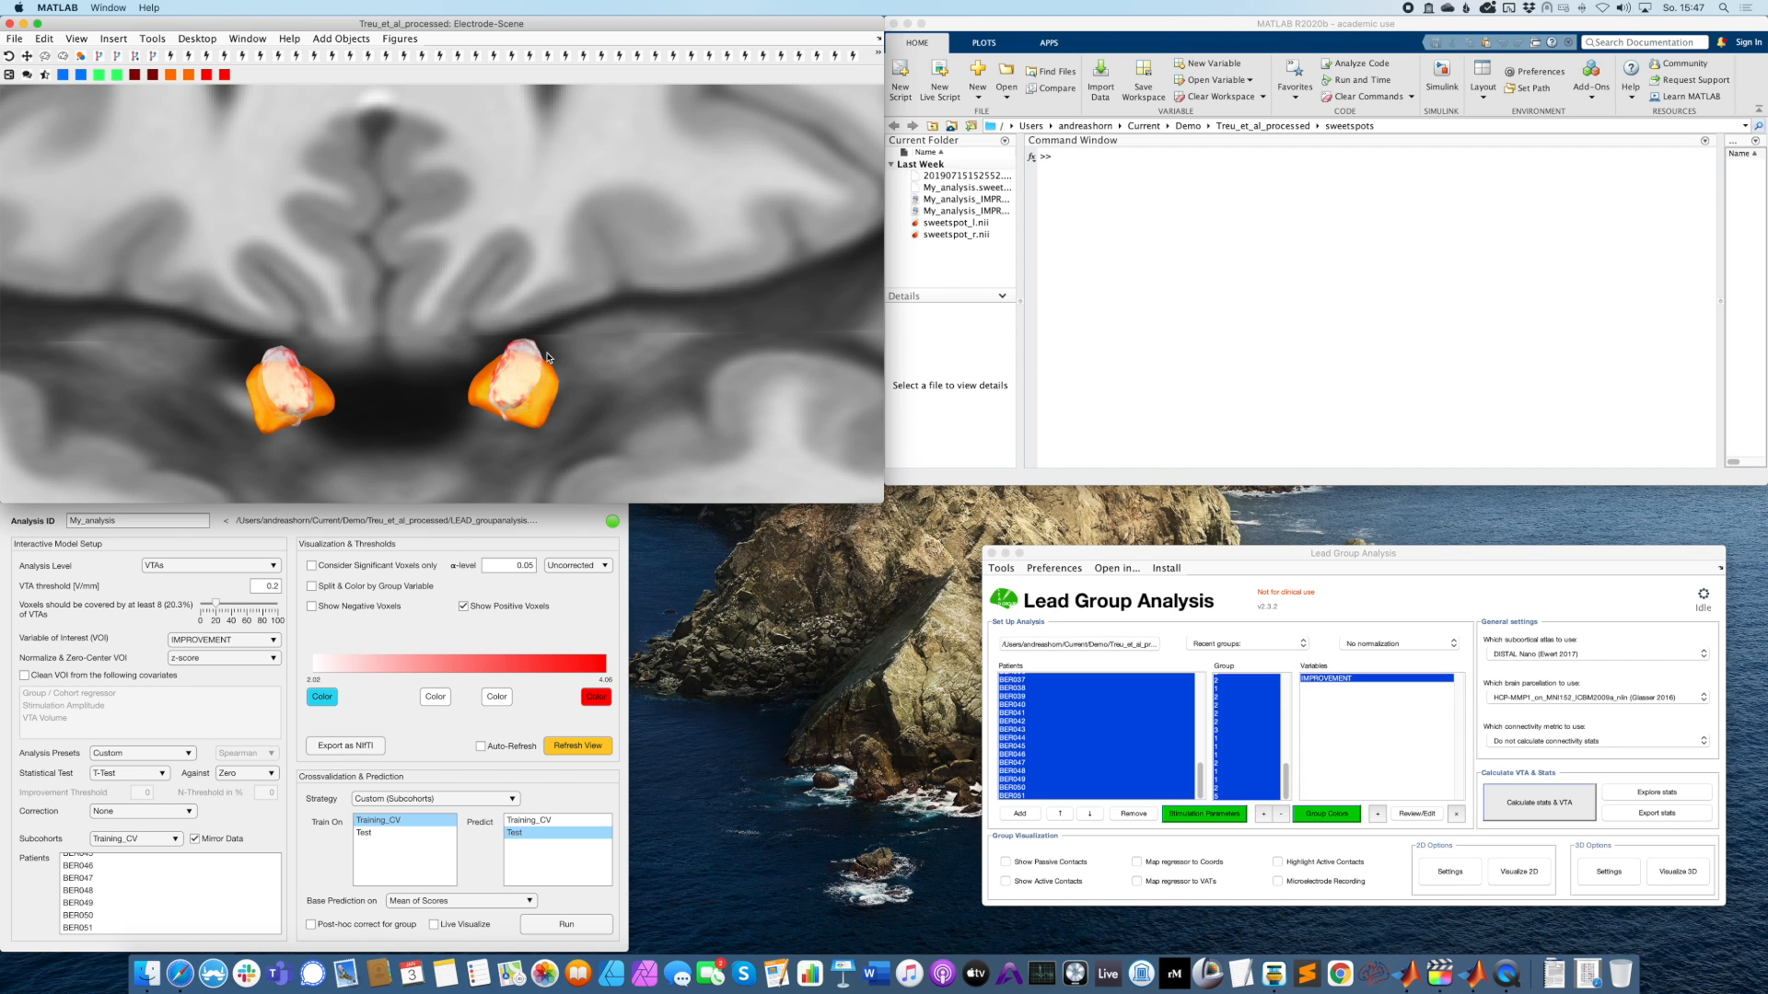
# Open the Fiber Filtering Explorer from the electrode scene and acknowledge its welcome notice.
pyautogui.click(135, 57)
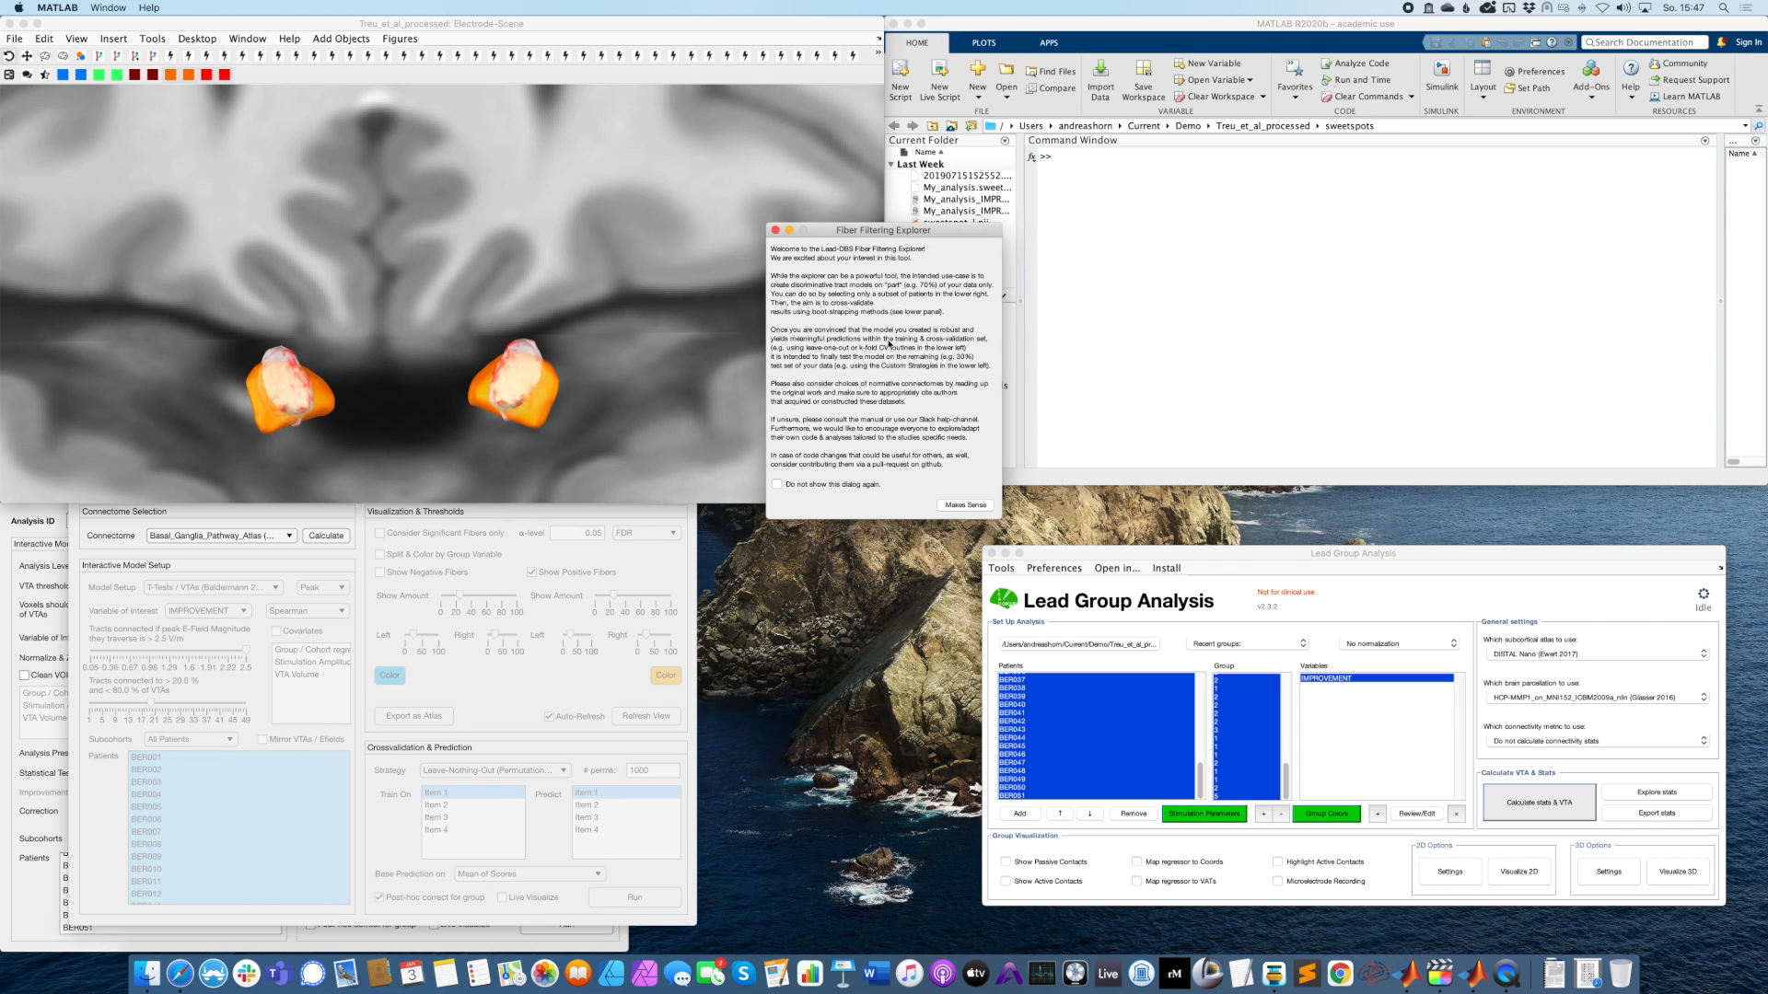
pyautogui.moveTo(822, 239); pyautogui.dragTo(897, 241)
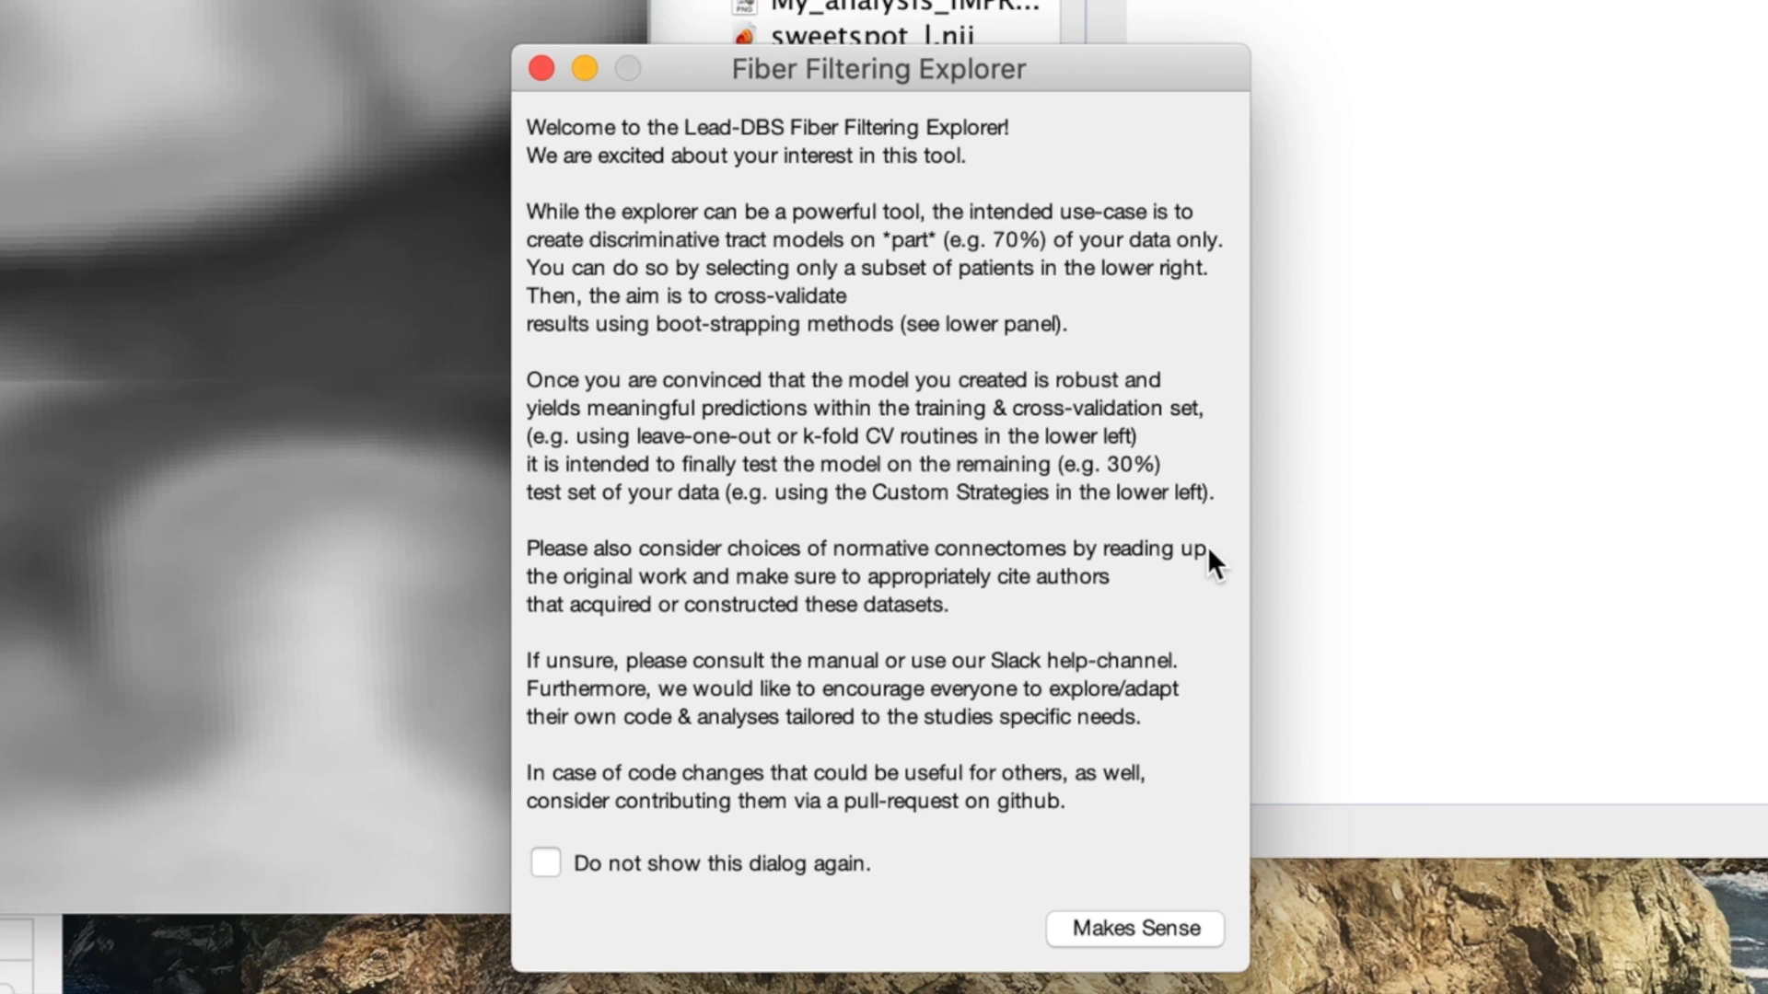
pyautogui.click(610, 862)
pyautogui.click(1142, 930)
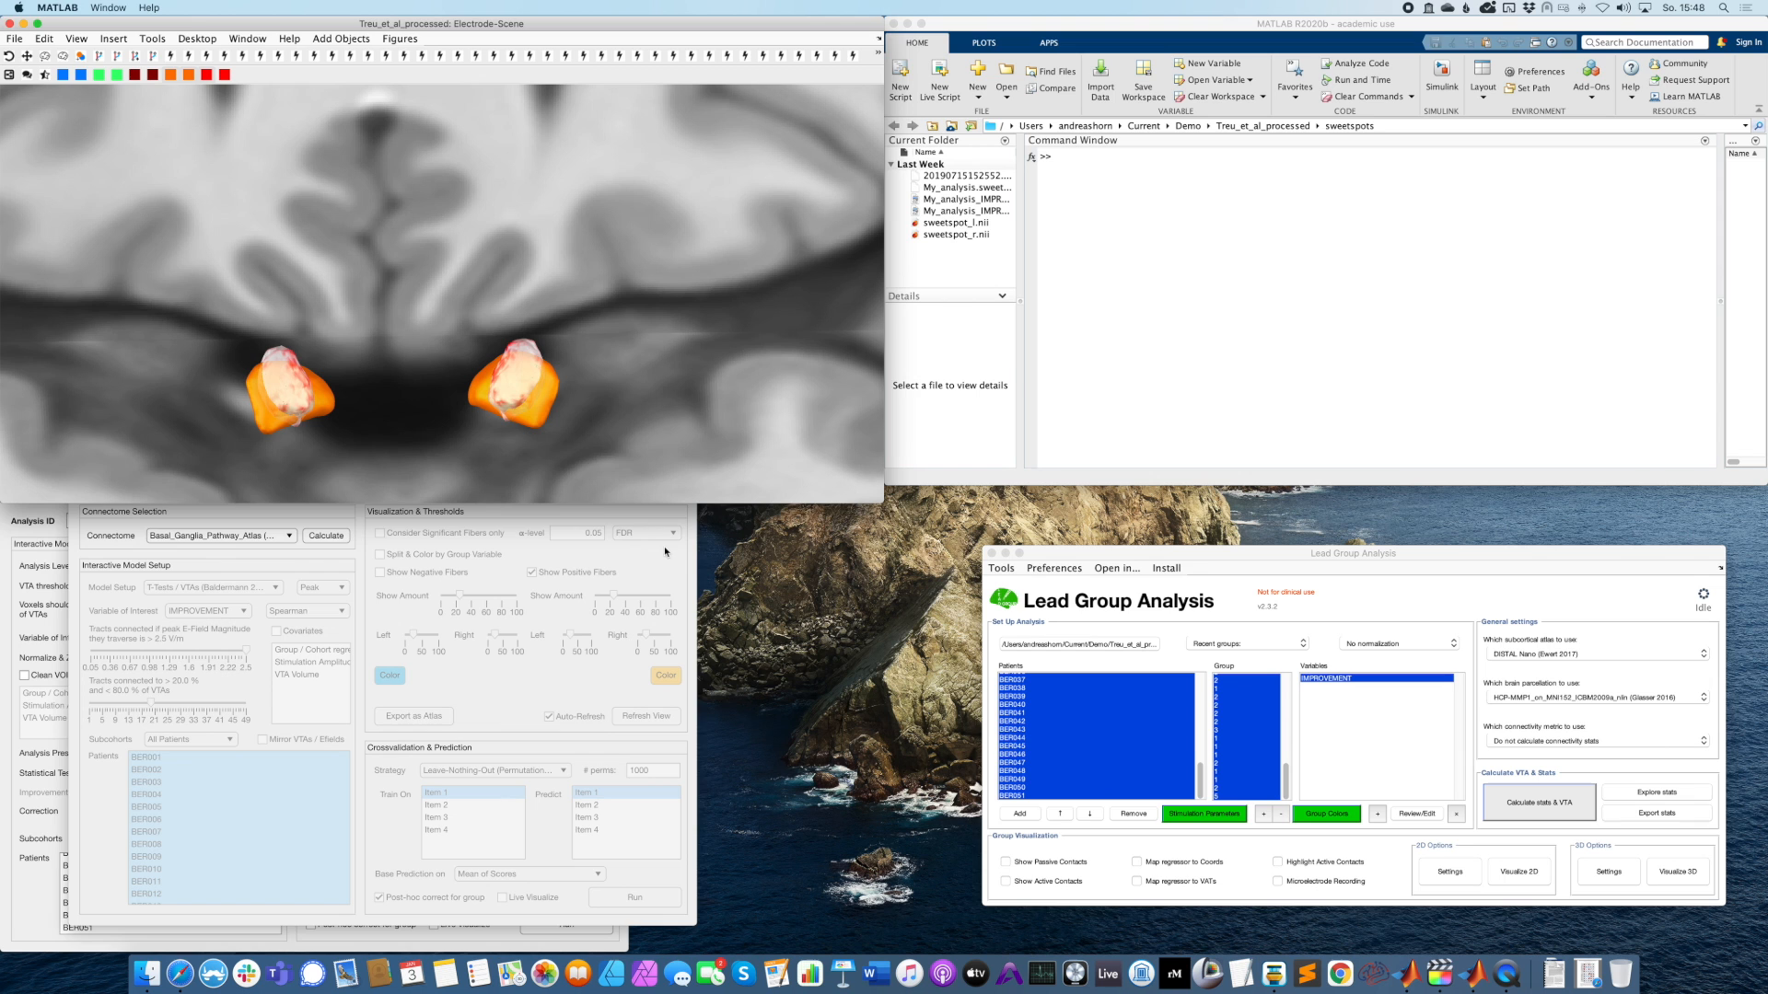
# Place the Fiber Filtering Explorer beside the Sweetspot Explorer so that both can be compared.
pyautogui.moveTo(601, 459); pyautogui.dragTo(762, 423)
pyautogui.moveTo(1211, 424); pyautogui.dragTo(1171, 476)
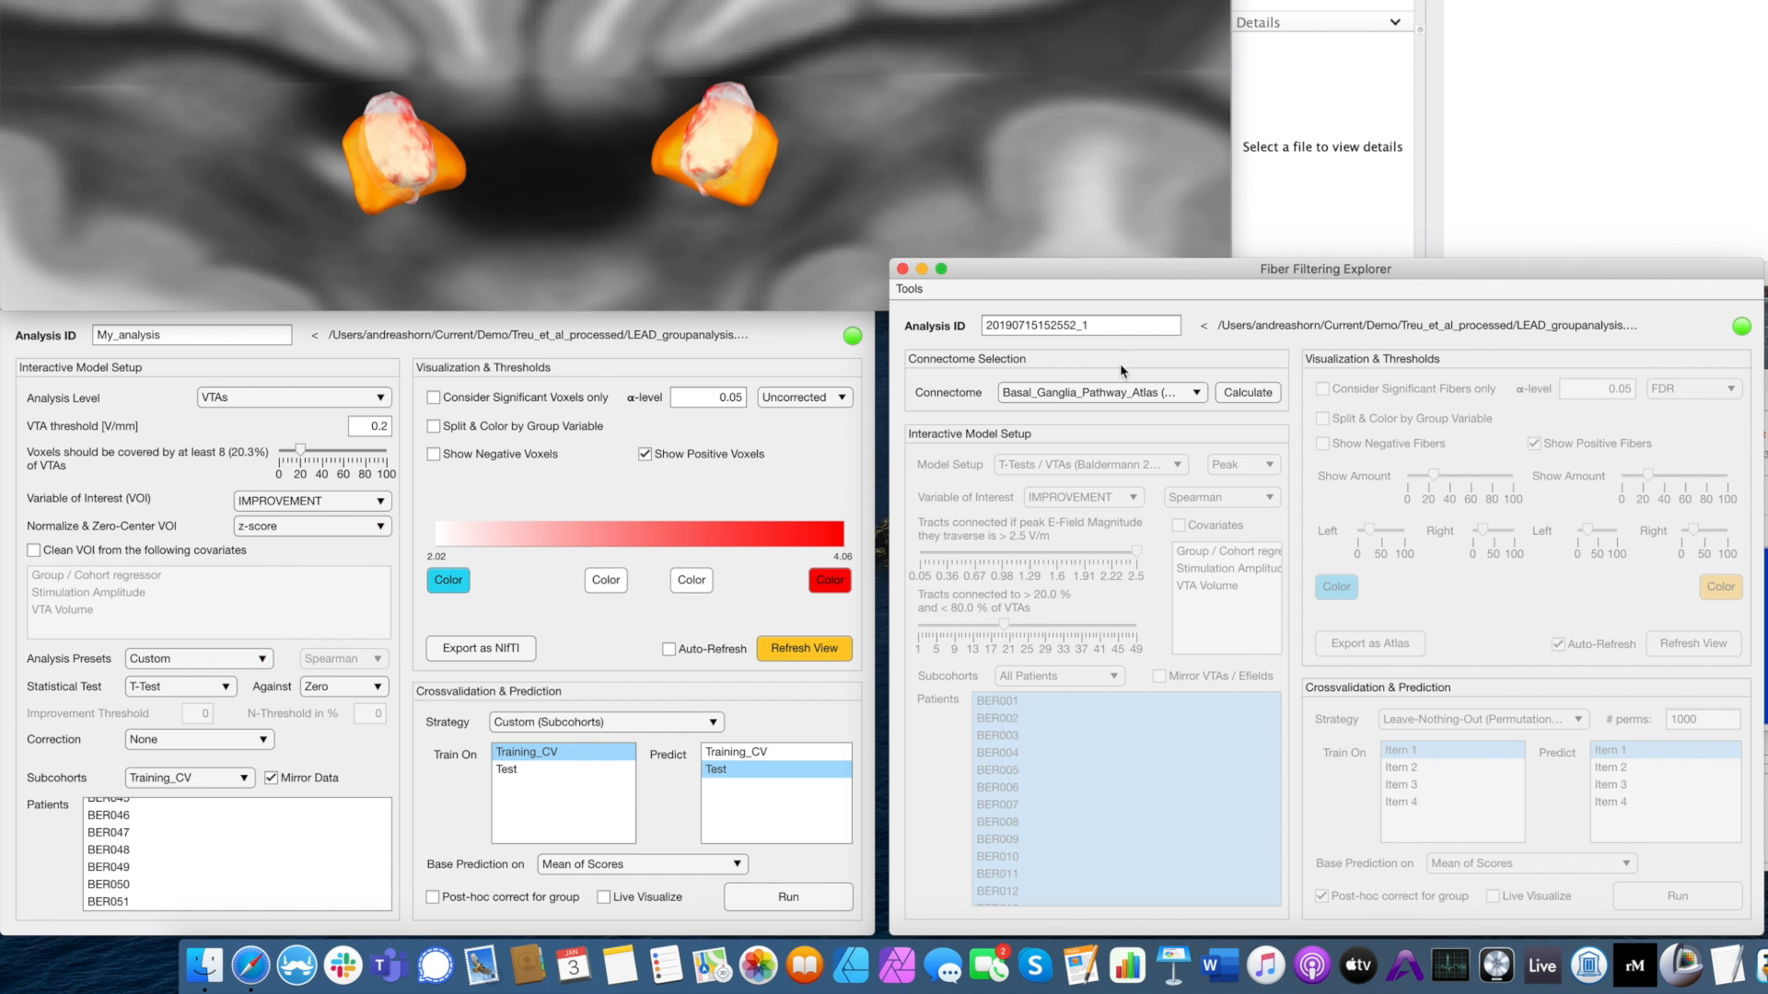
pyautogui.click(574, 640)
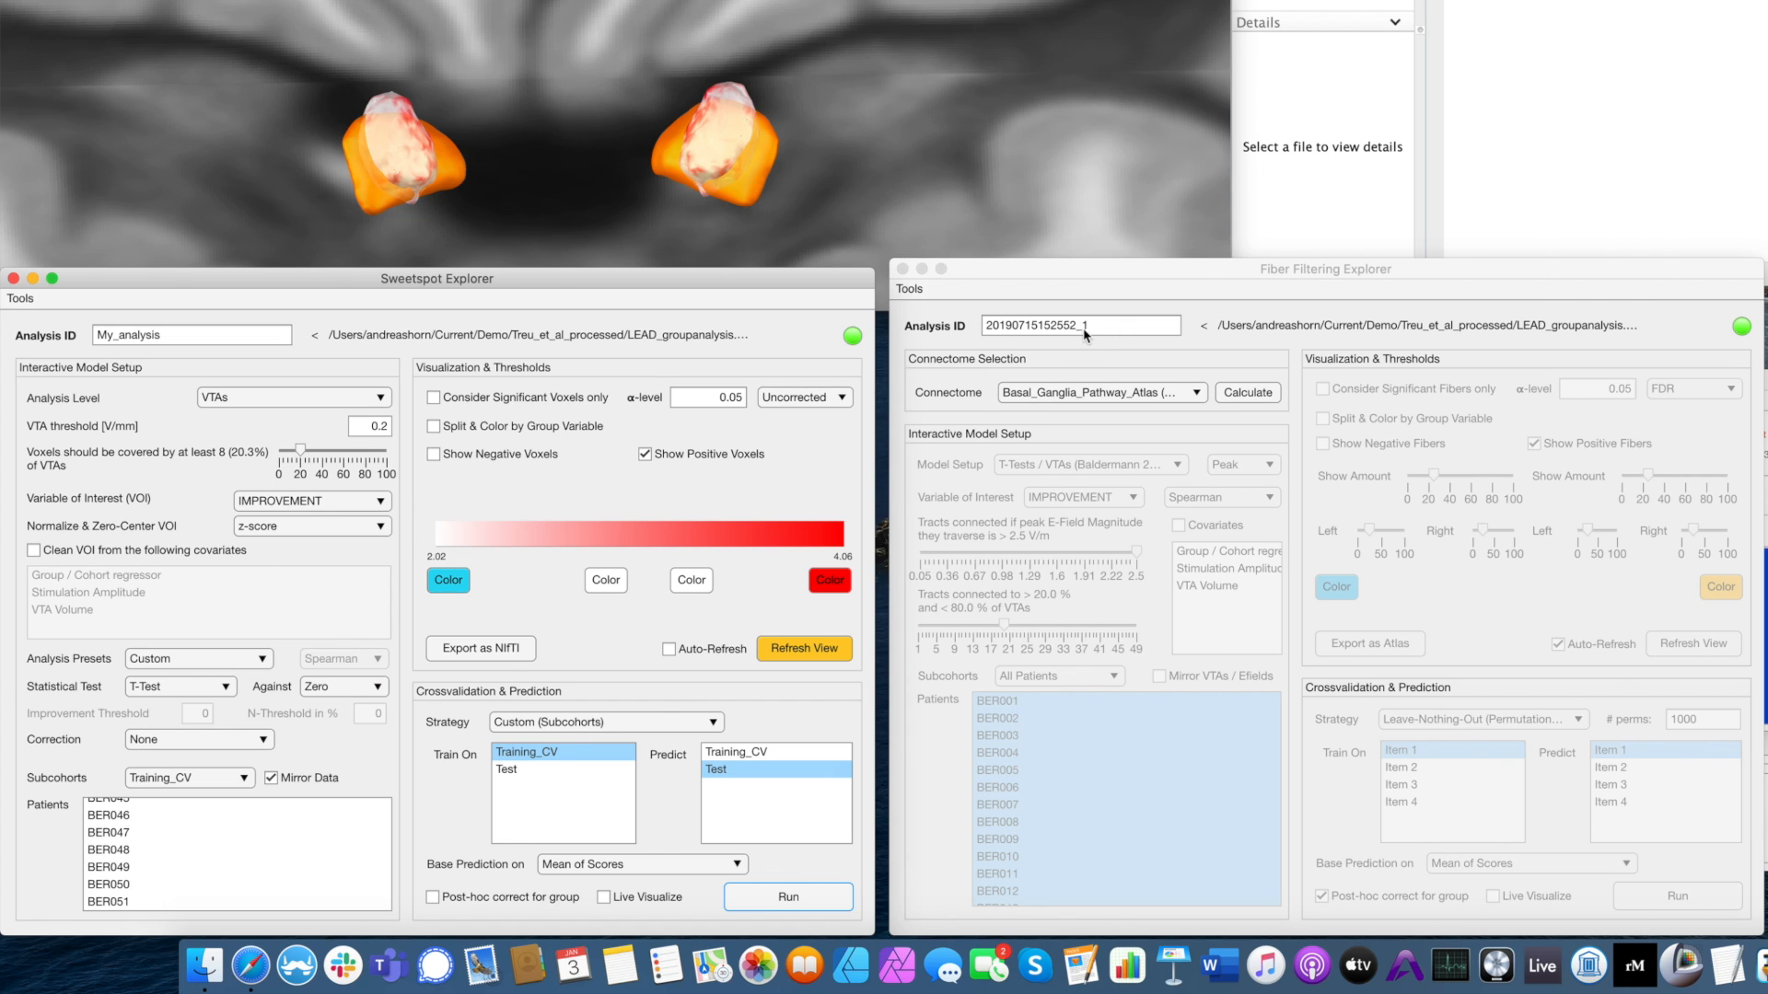
pyautogui.click(1384, 259)
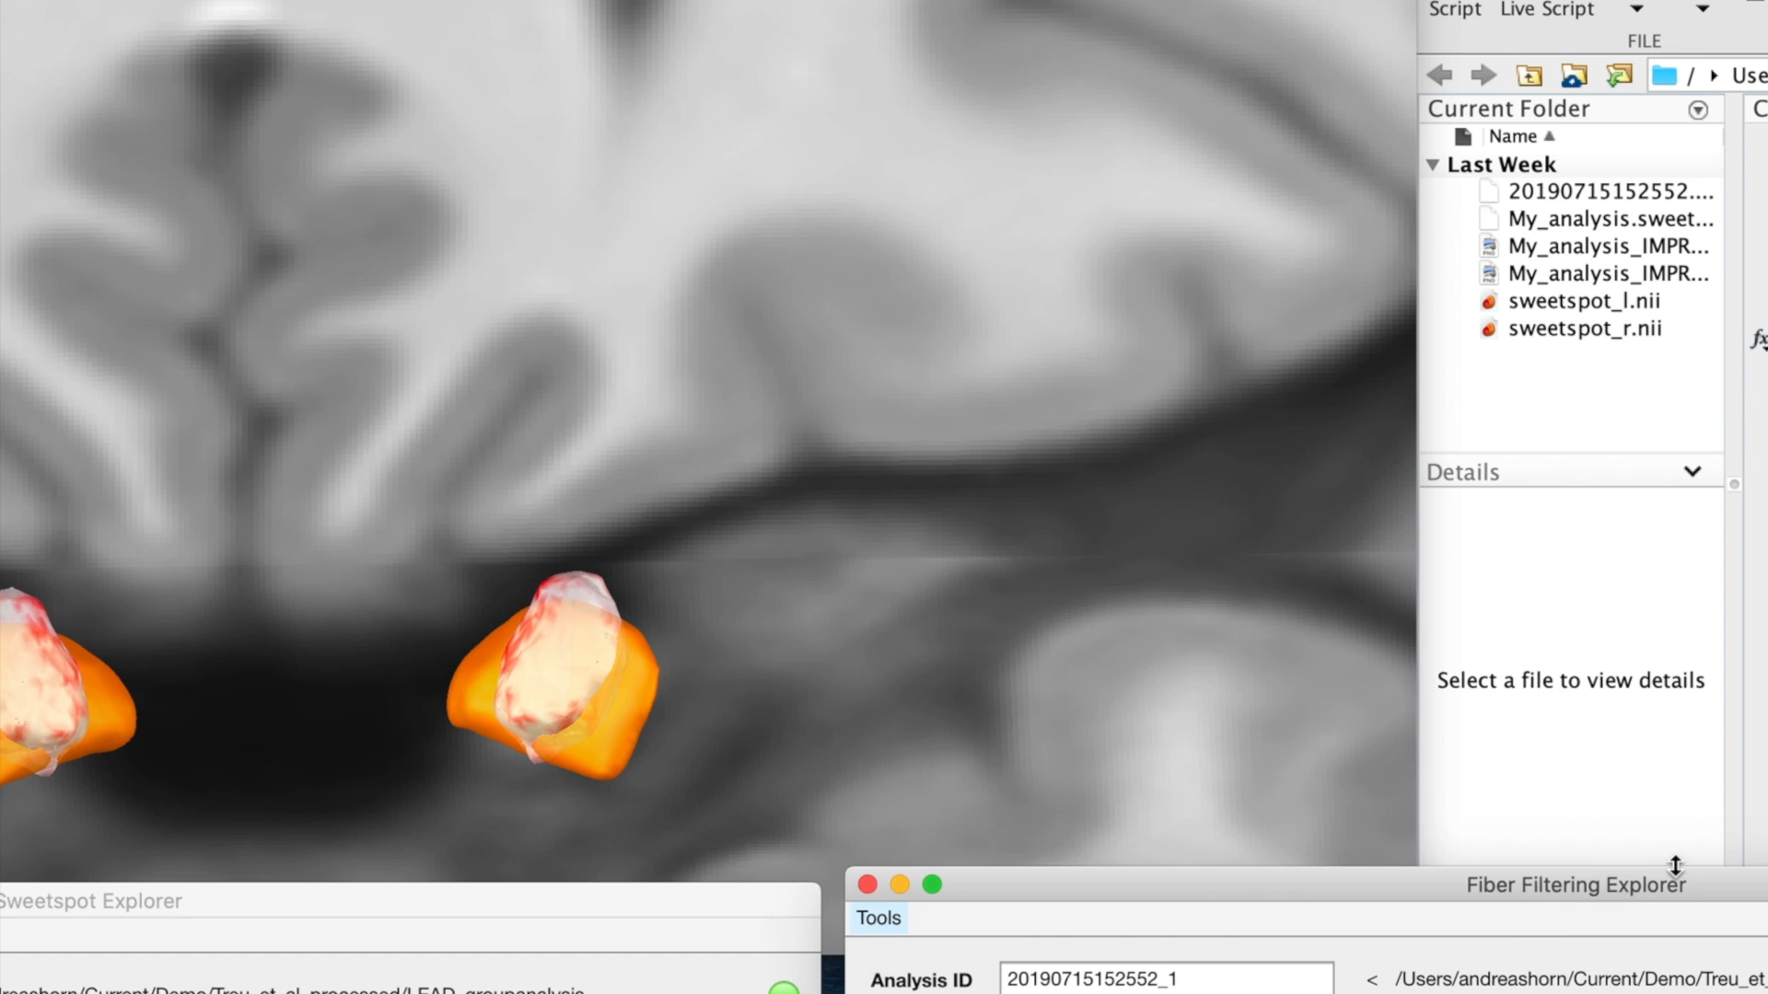
# Browse to the fiberfiltering folder of Treu_et_al_processed, show the full name of its .fibfilt file, and return to the Fiber Filtering Explorer.
pyautogui.click(1501, 184)
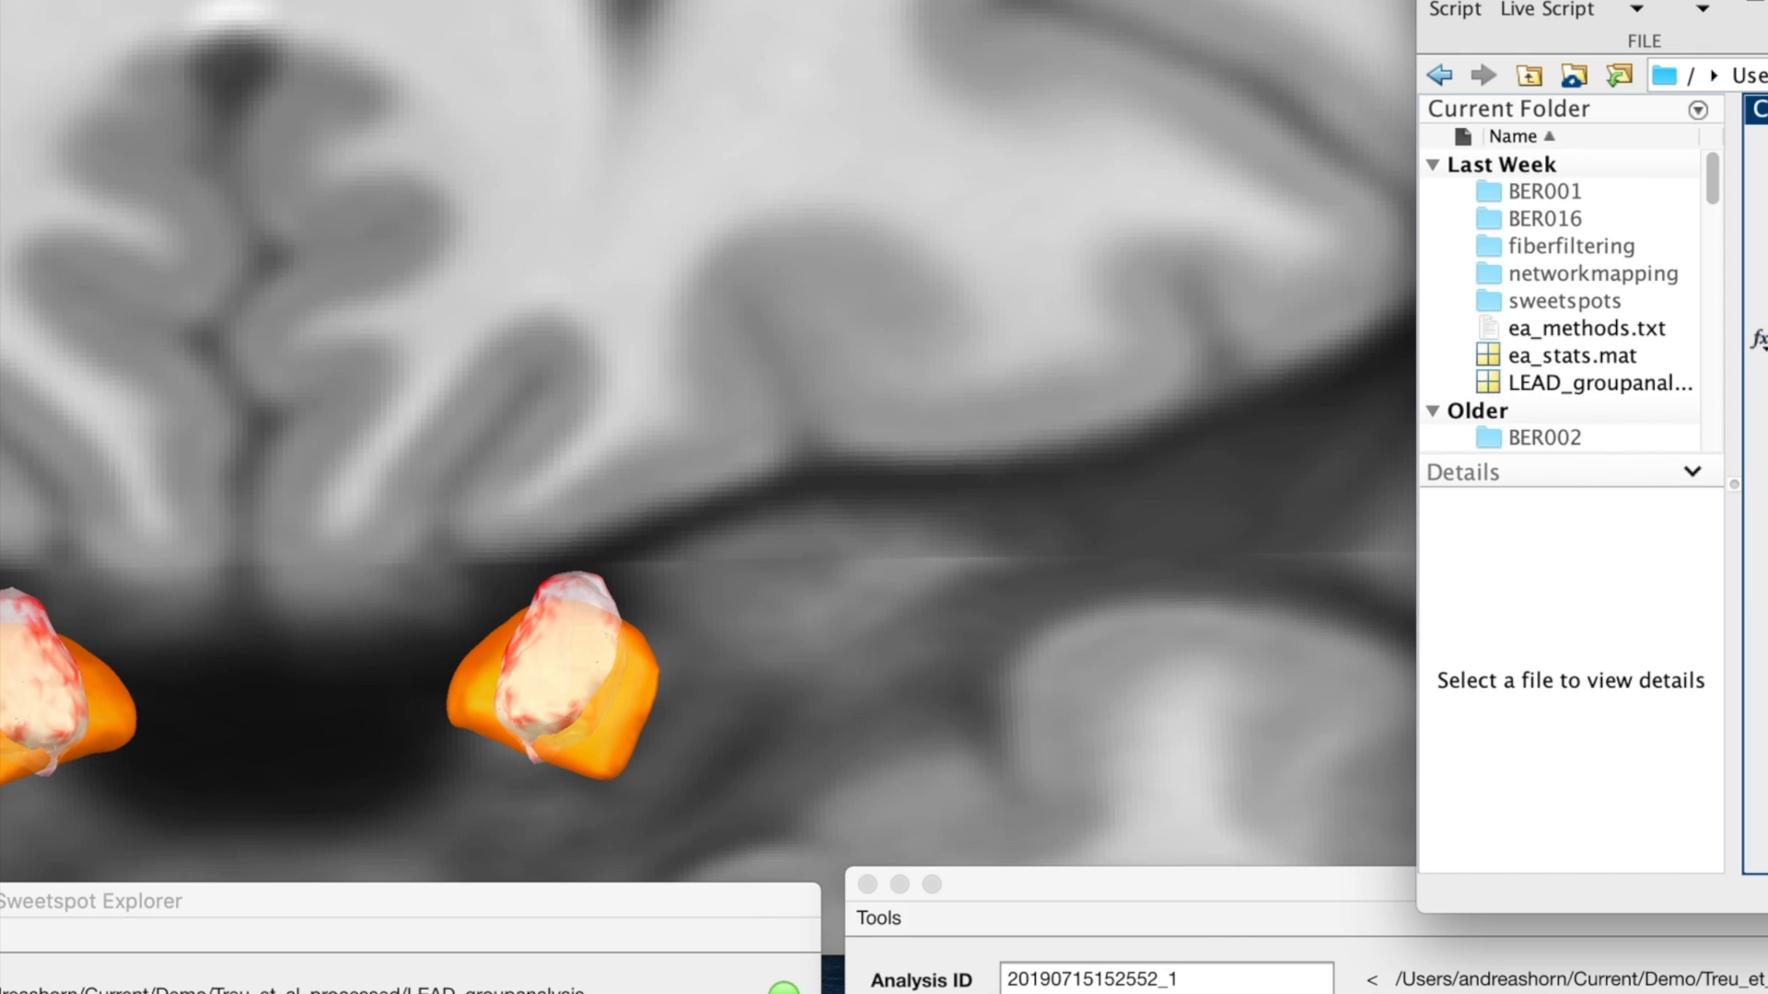
pyautogui.doubleClick(1622, 245)
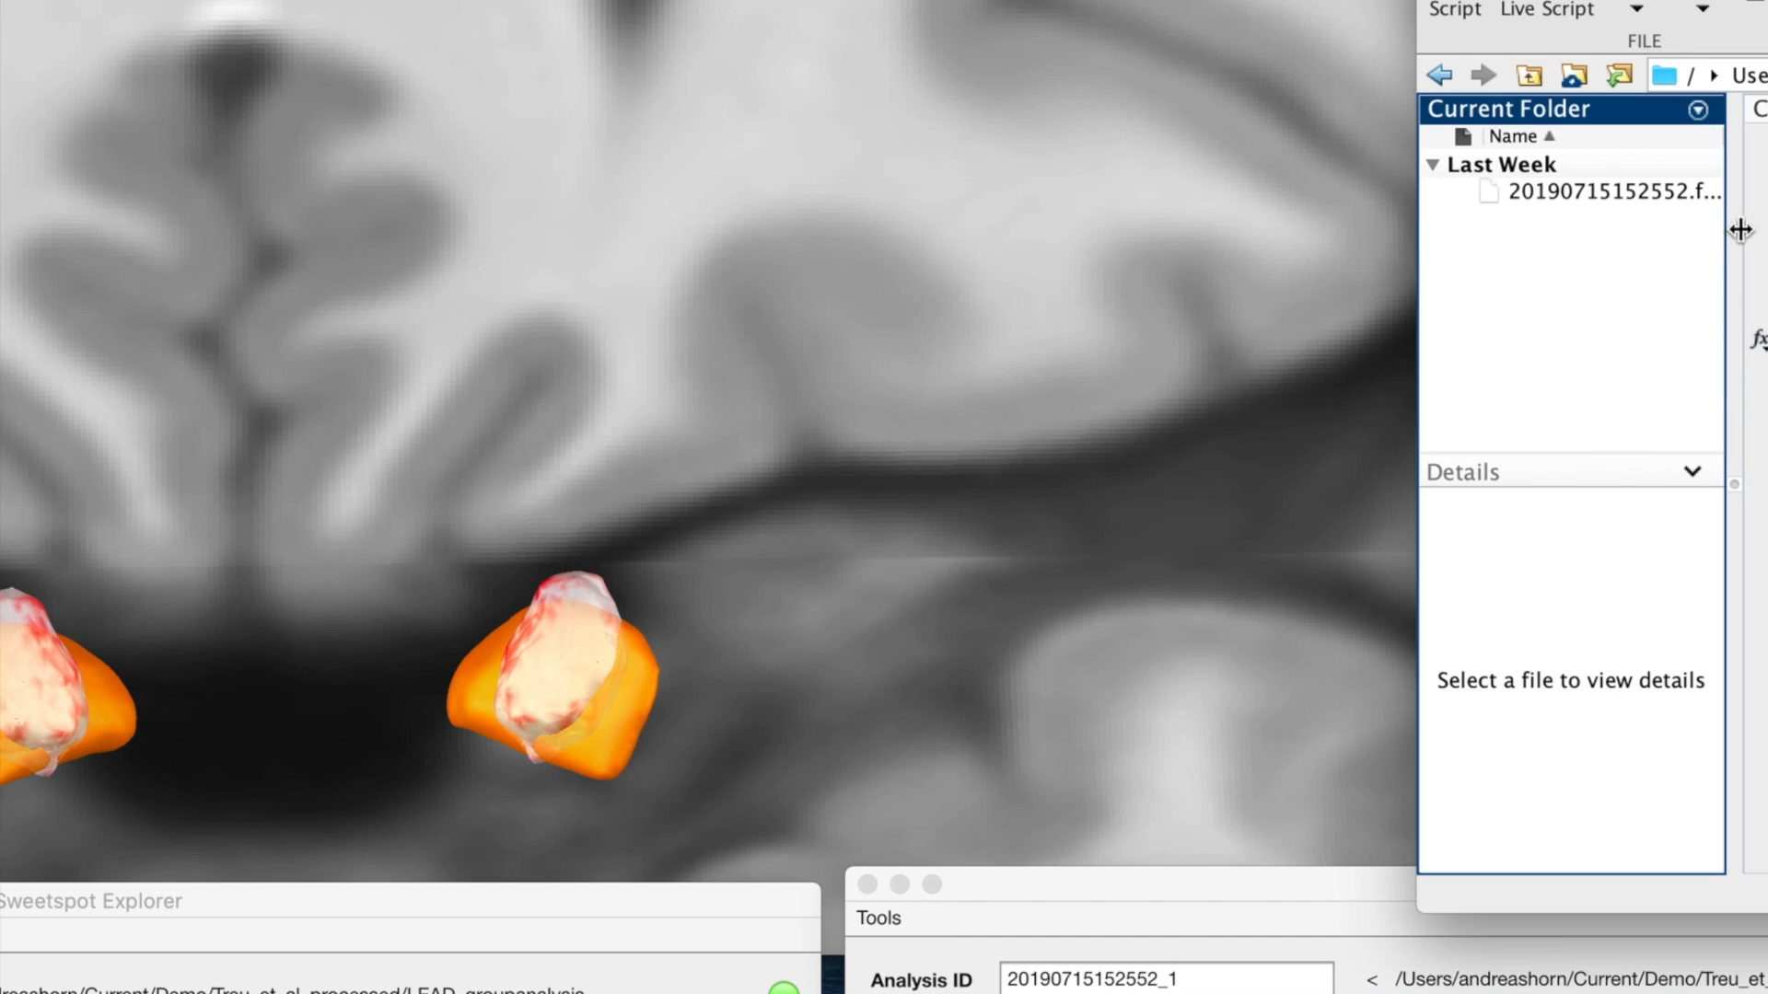
pyautogui.moveTo(1740, 229); pyautogui.dragTo(1763, 230)
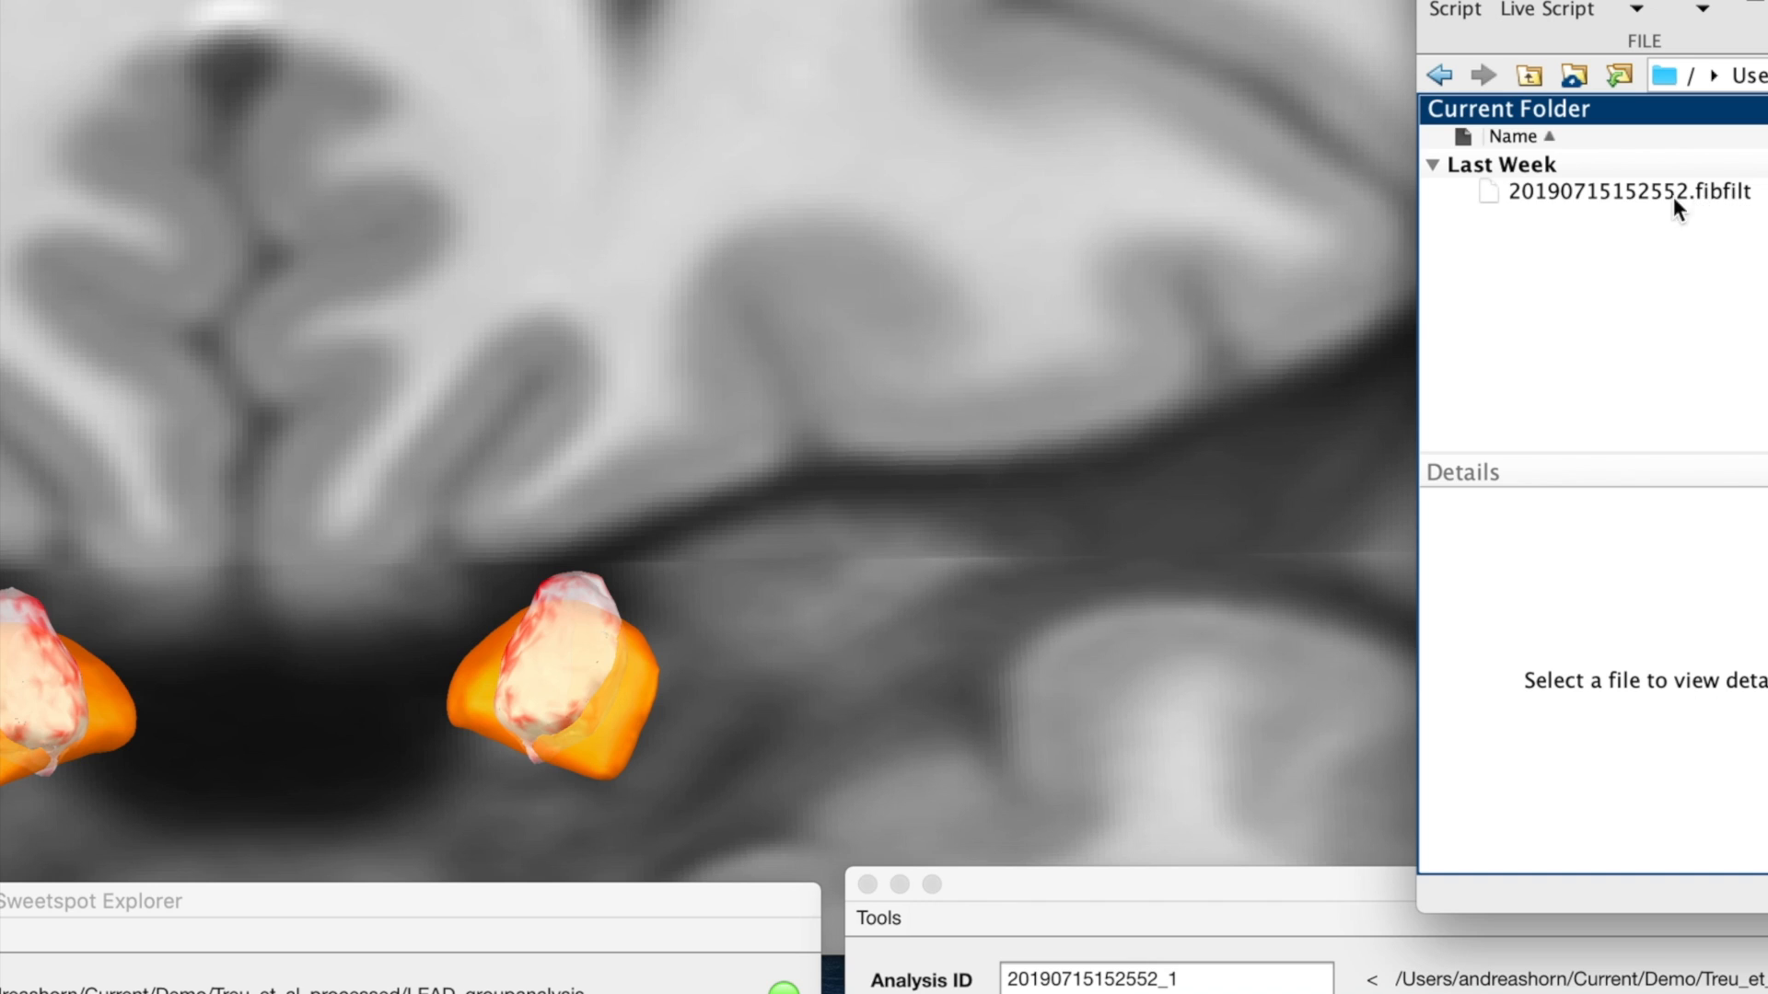
pyautogui.moveTo(1660, 196); pyautogui.dragTo(1620, 295)
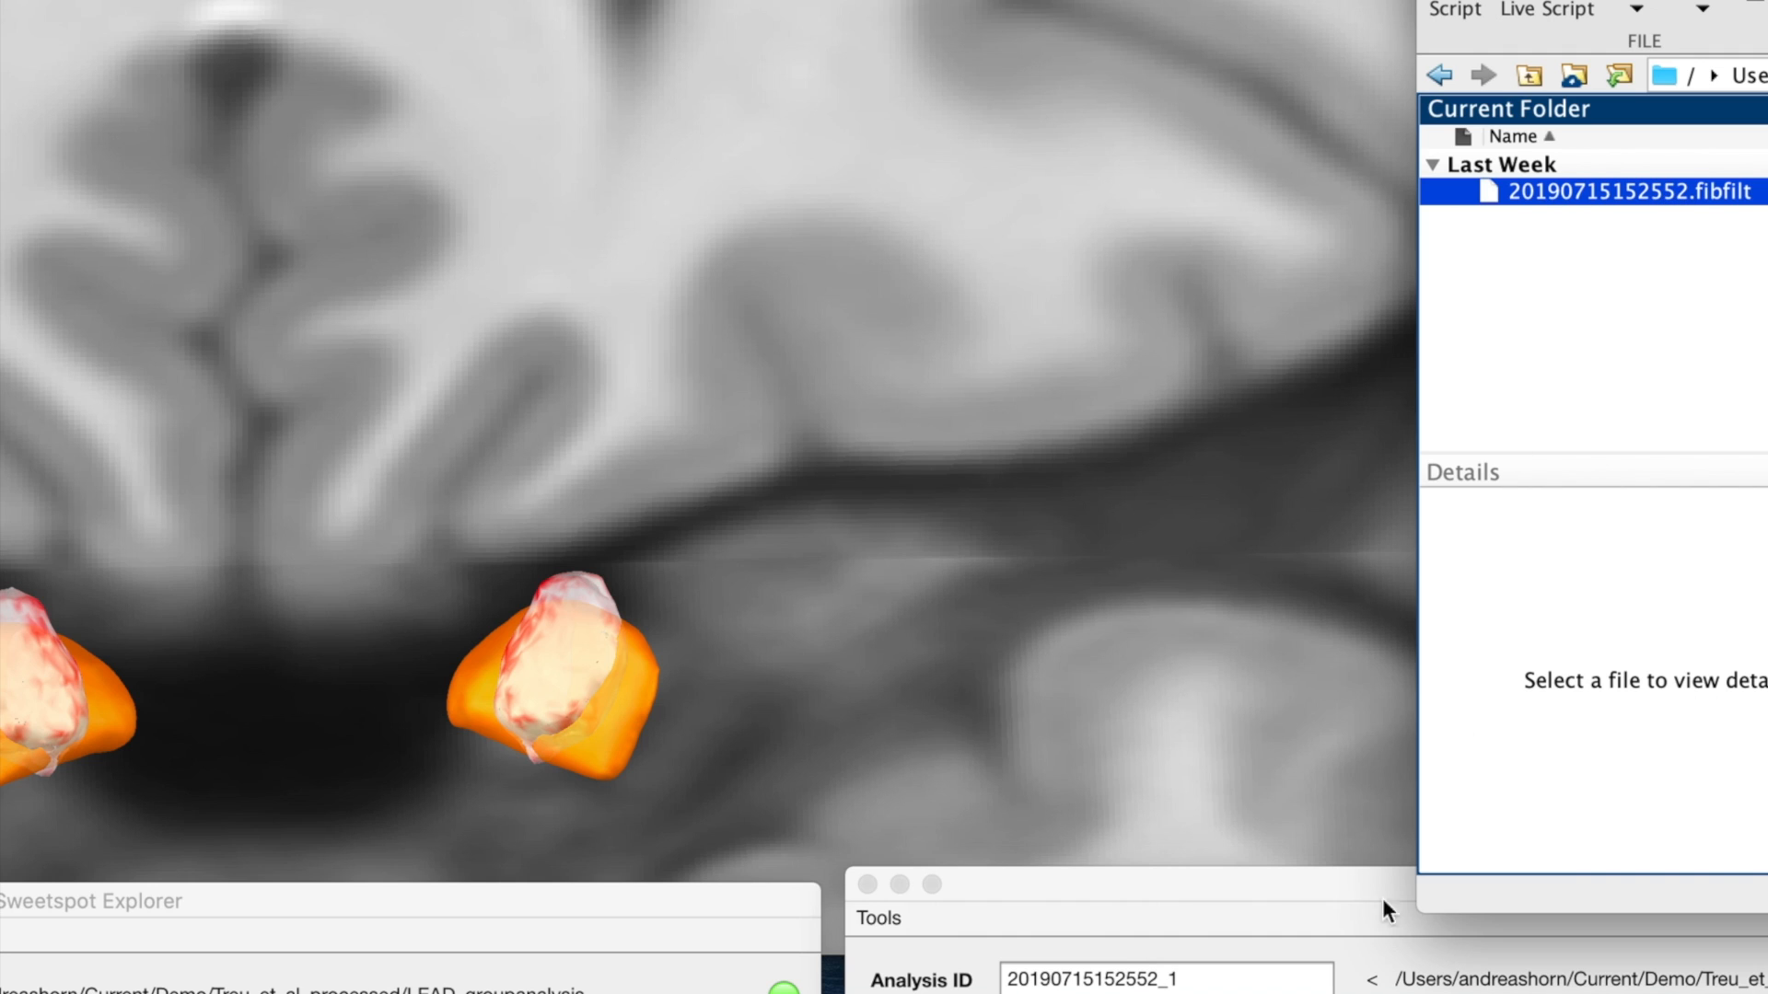
pyautogui.click(1369, 873)
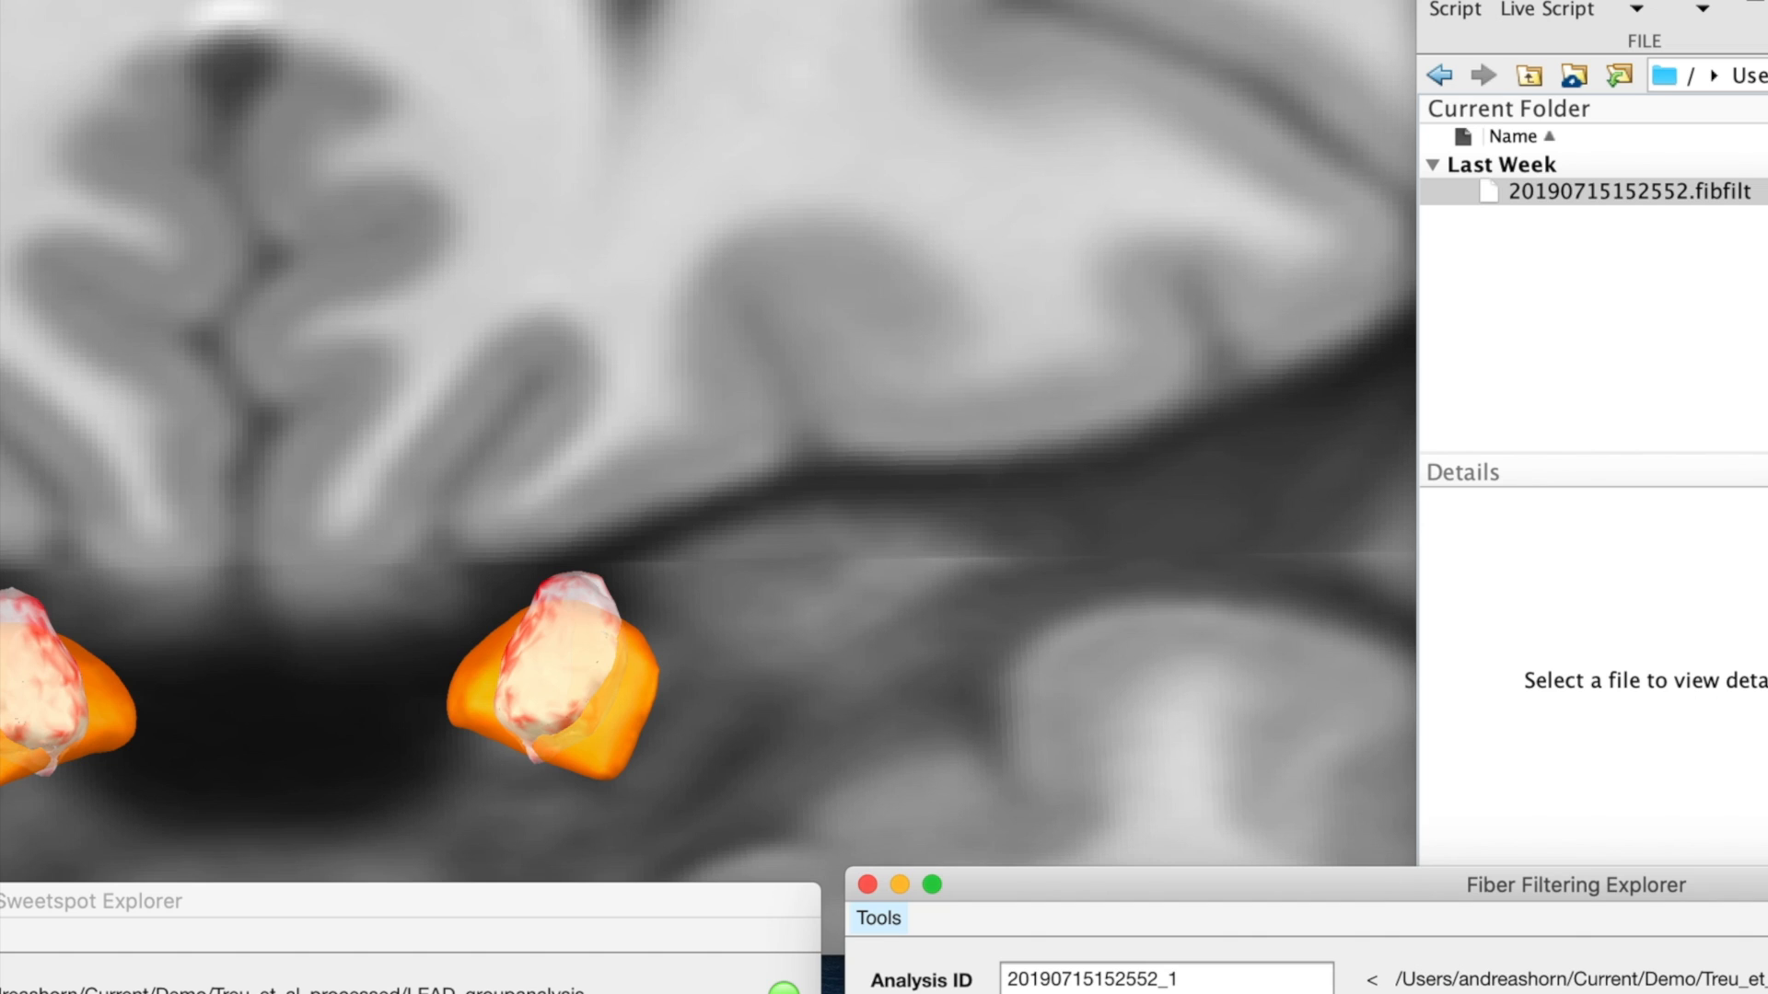
# Open an MNI scene without a patient by running ea_mnifigure in the MATLAB command window, and close that scene again.
pyautogui.click(1758, 553)
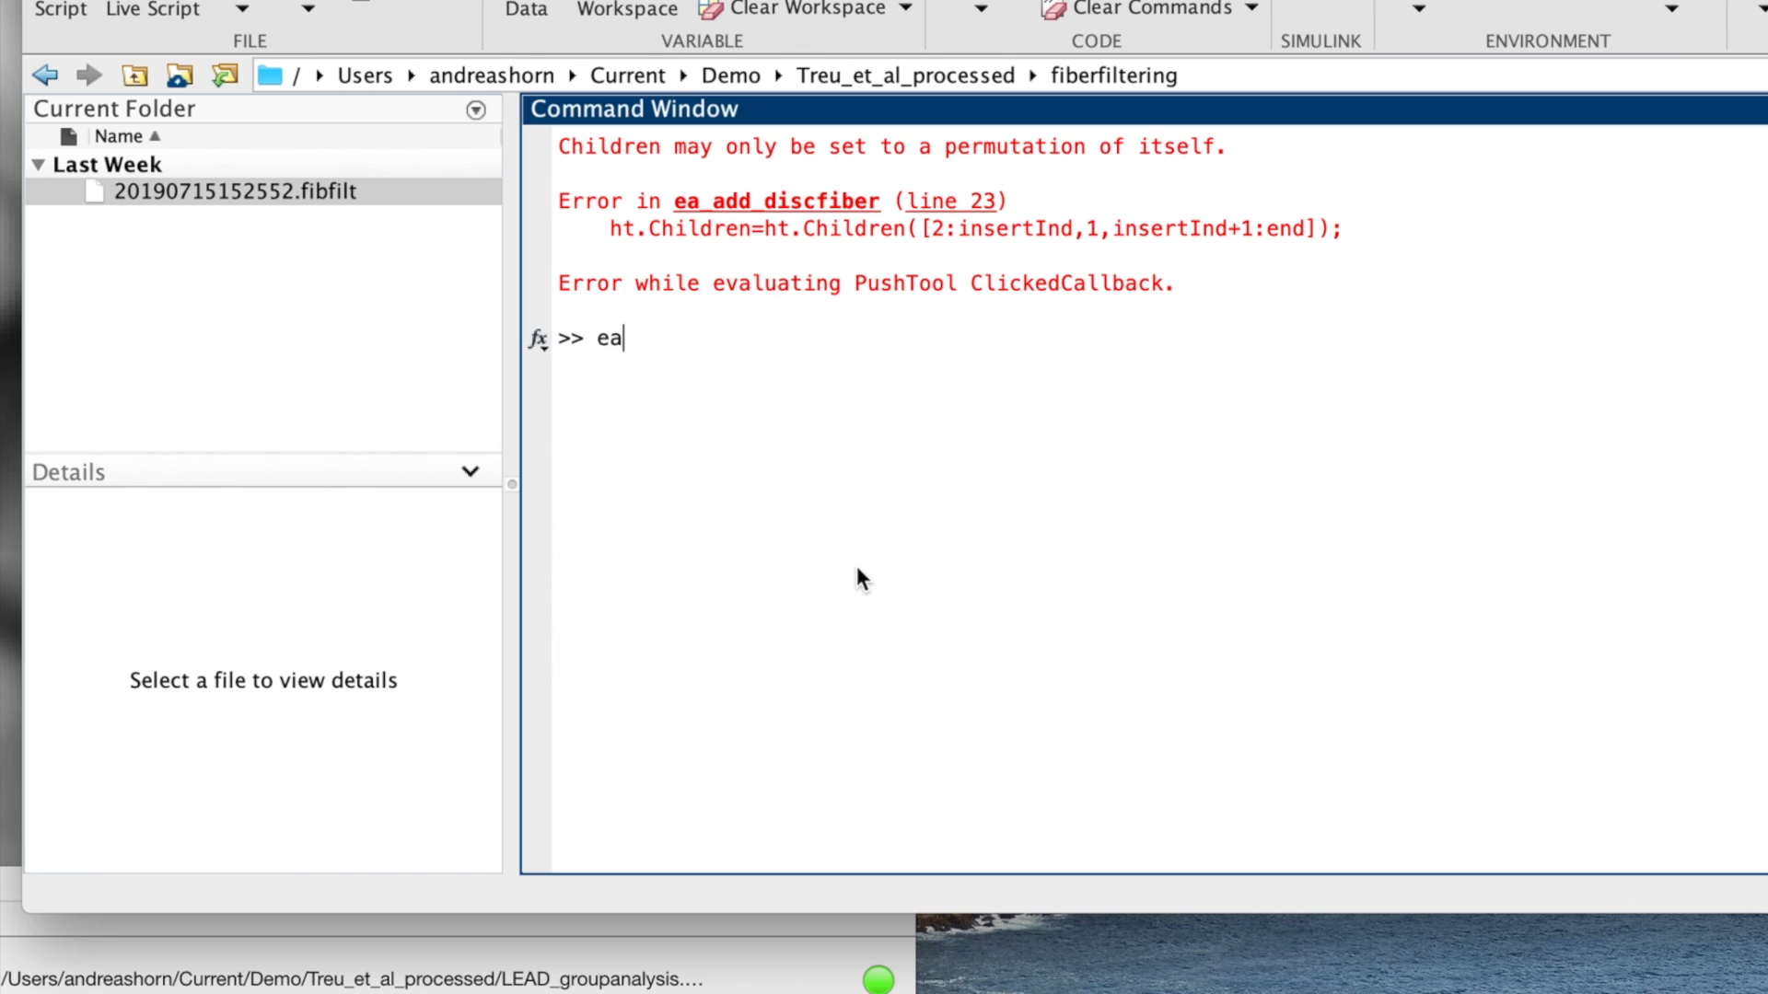
pyautogui.write('_mnifigure')
pyautogui.press('Return')
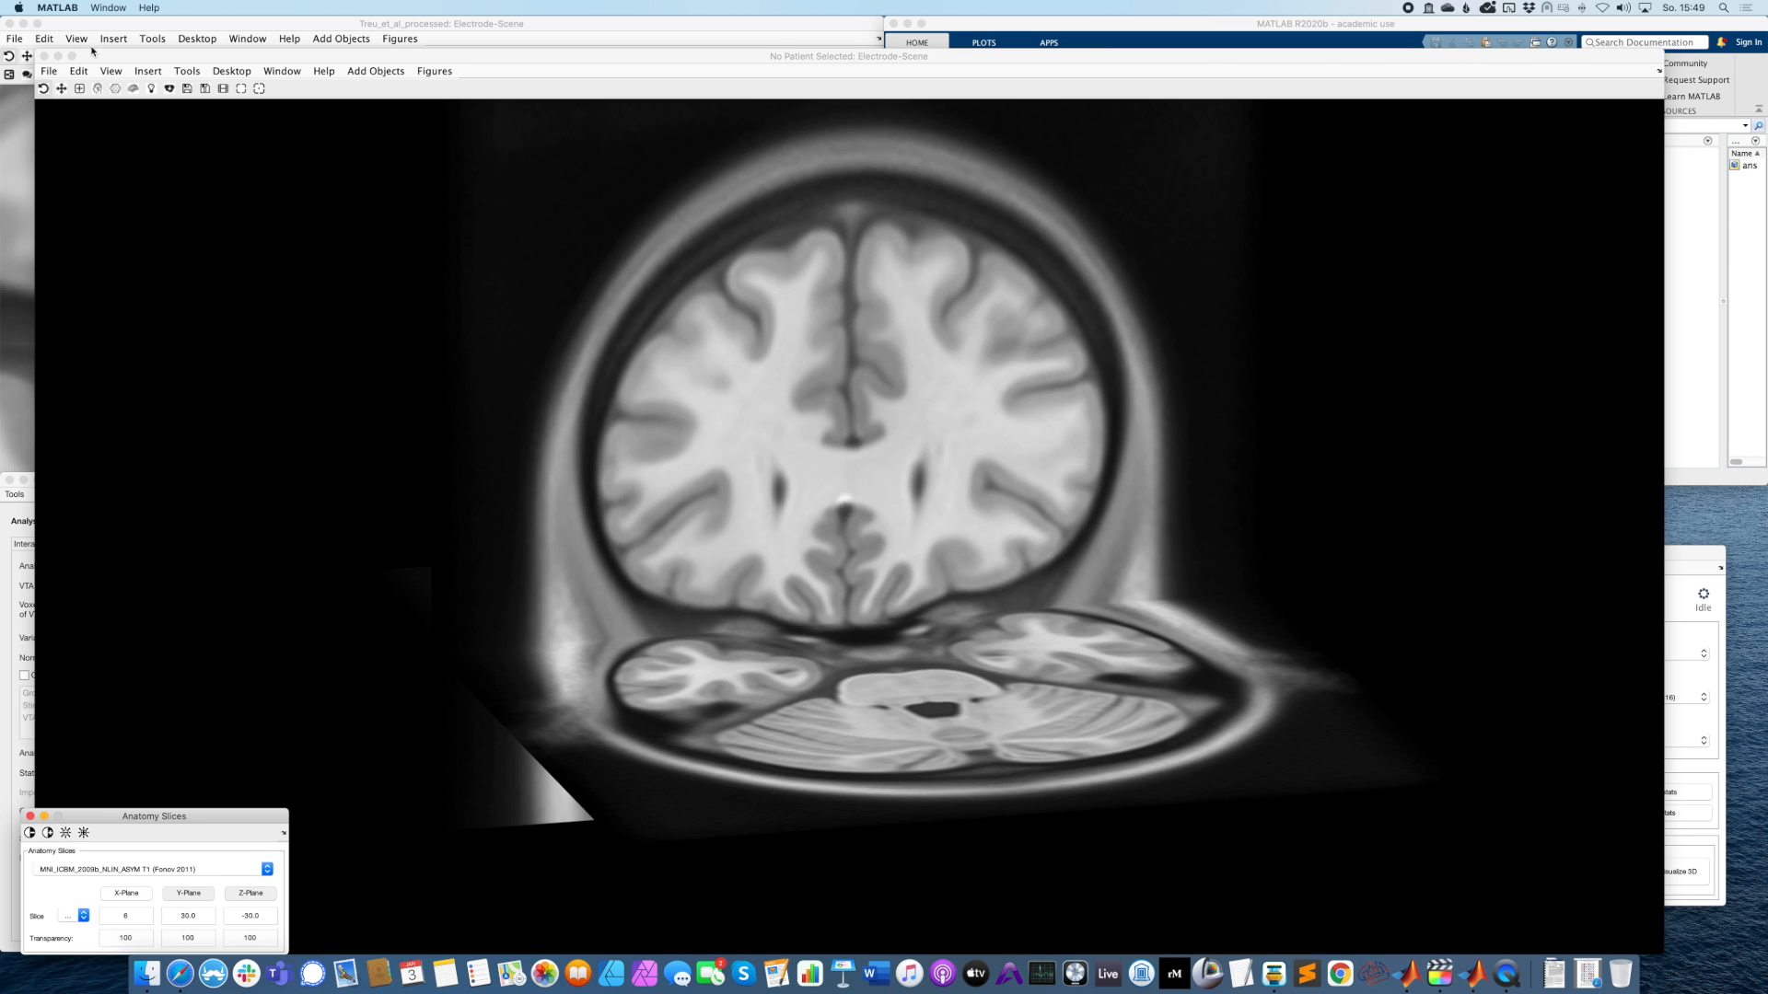
pyautogui.click(43, 56)
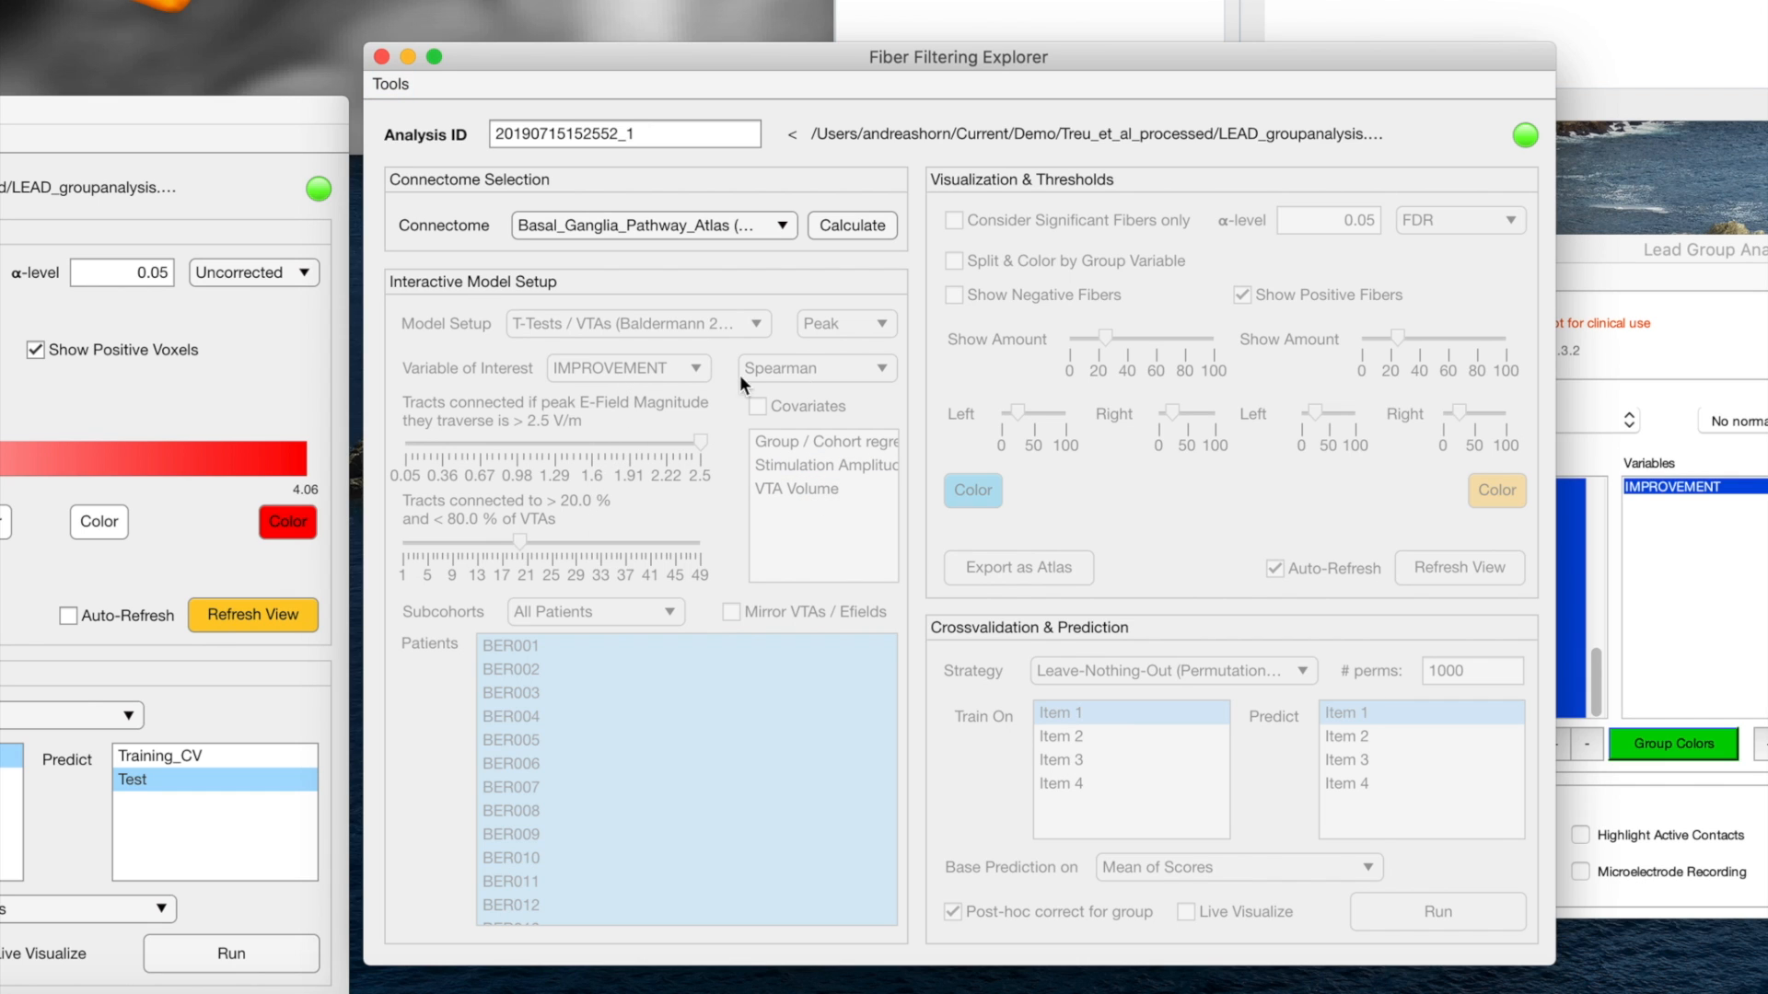
# Choose Basal_Ganglia_Pathway_Atlas (Petersen 2019) as the connectome, start the fiber calculation, and move the Fiber Filtering Explorer over the Sweetspot Explorer.
pyautogui.click(664, 223)
pyautogui.click(887, 188)
pyautogui.click(649, 221)
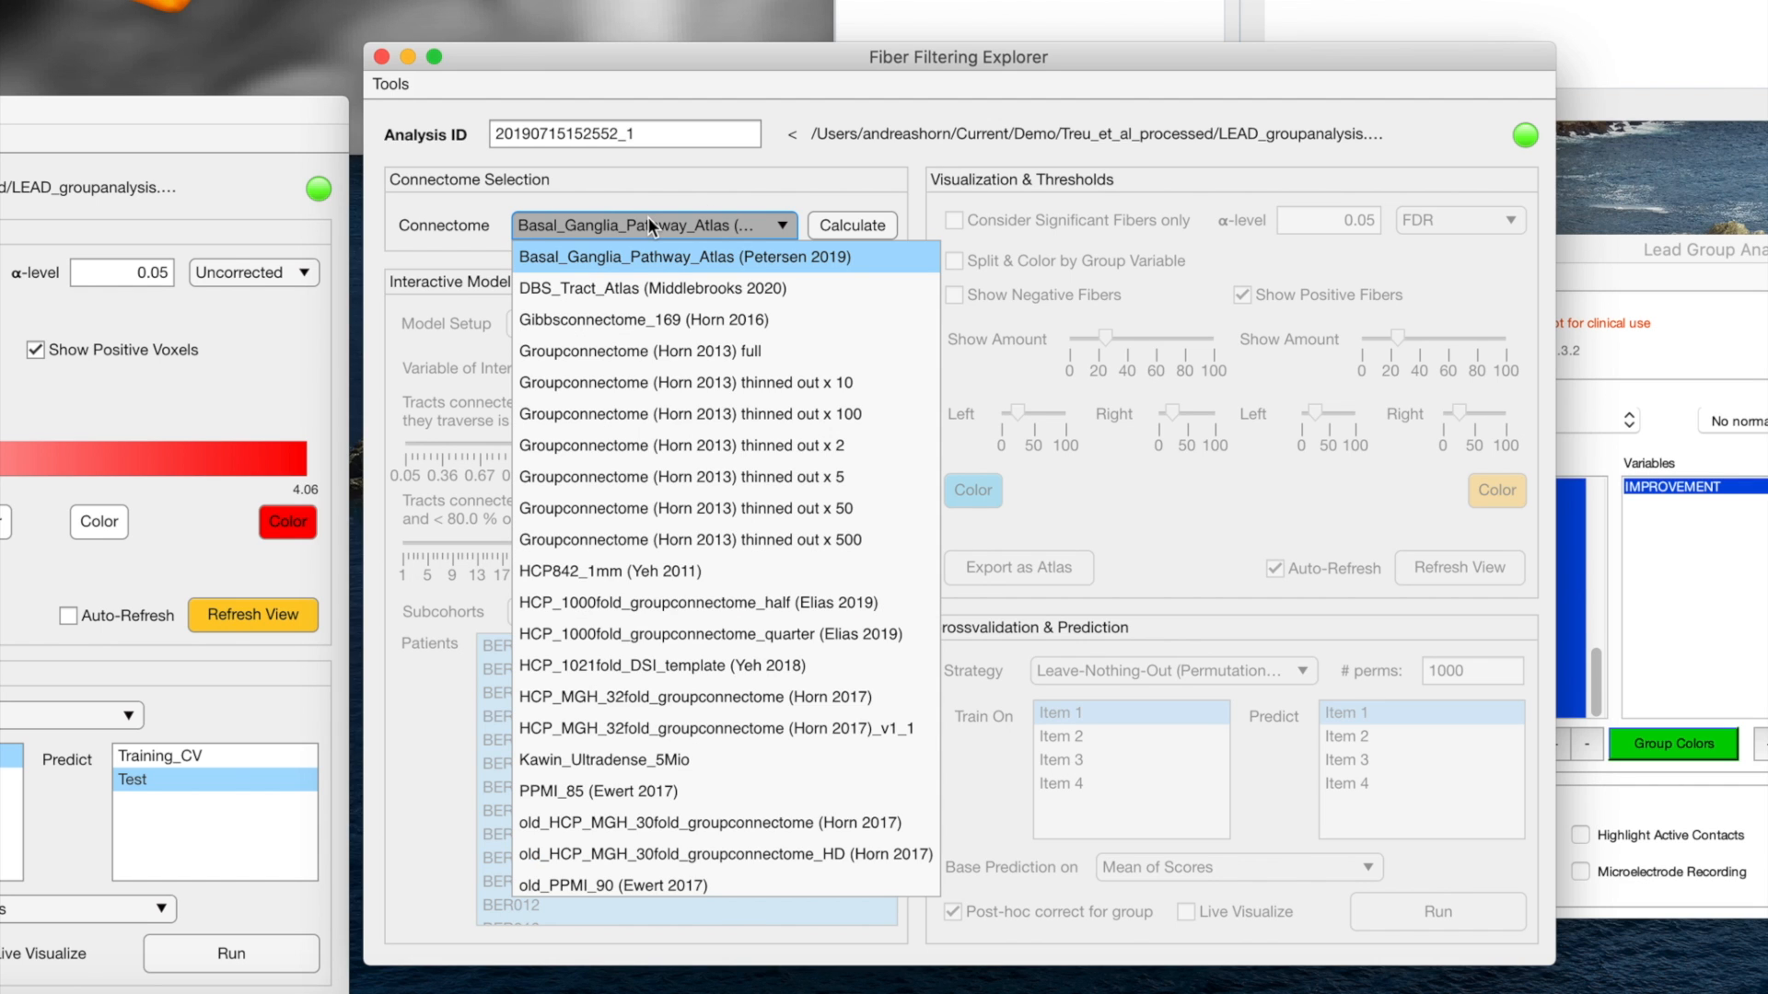
pyautogui.click(644, 188)
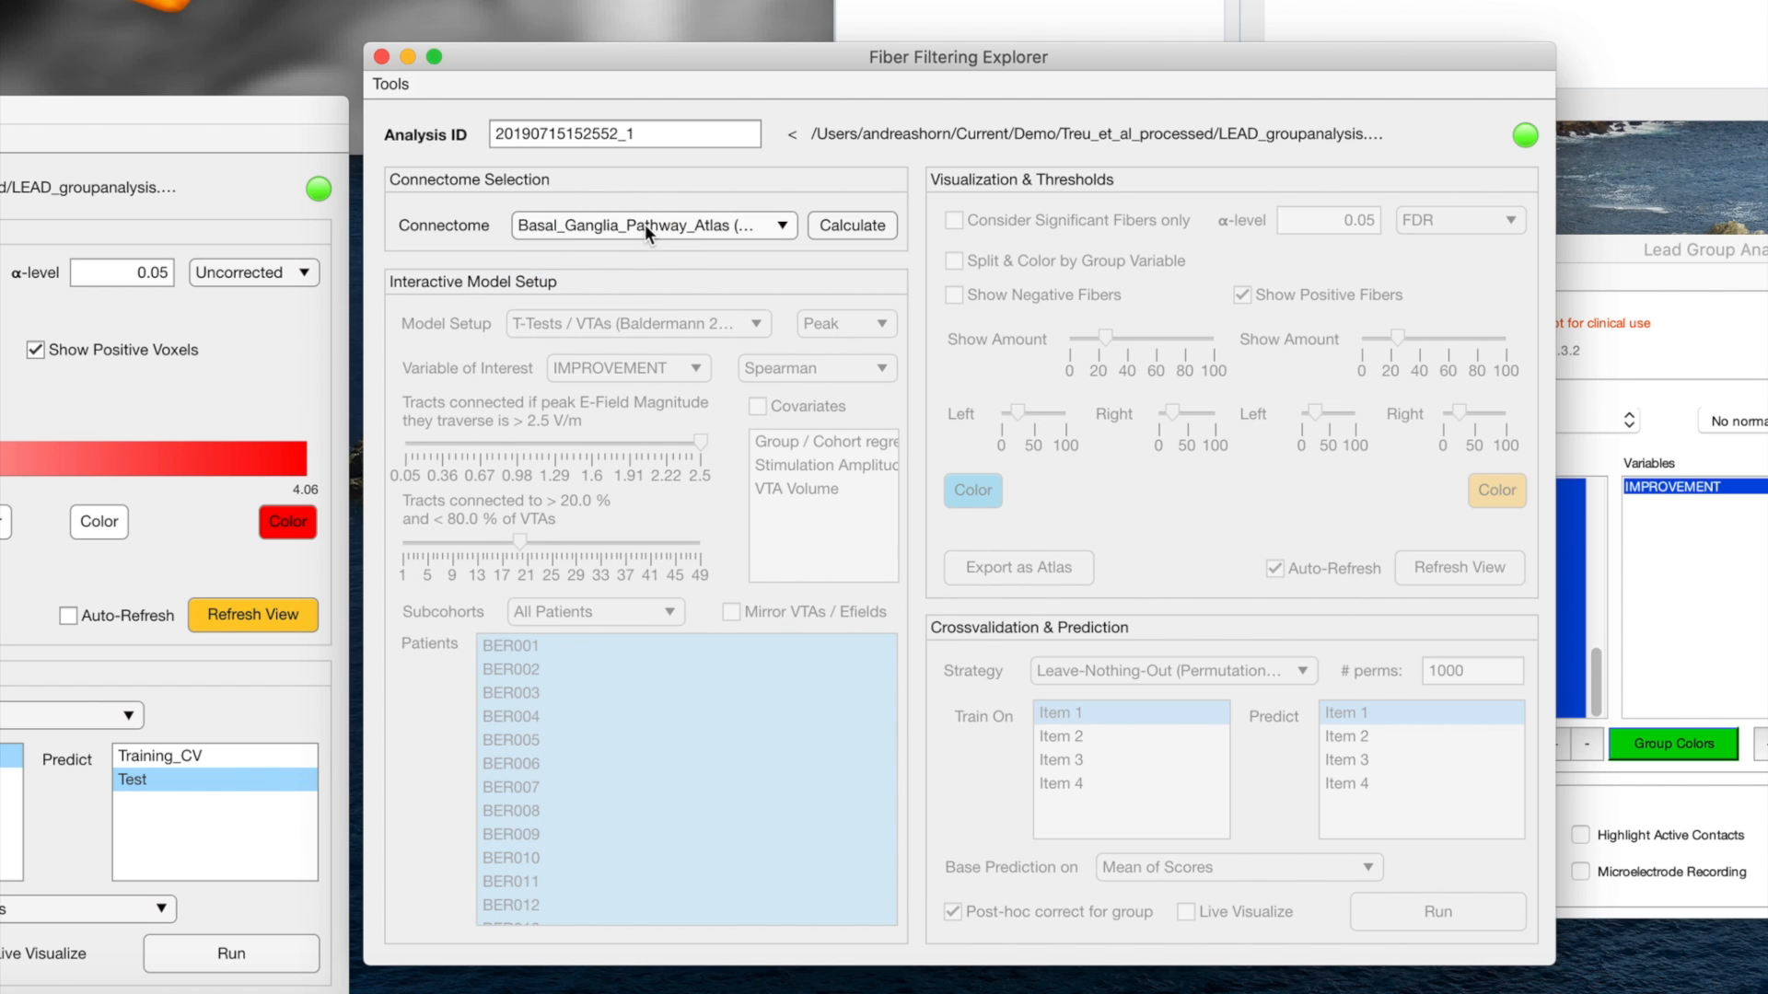
pyautogui.click(644, 223)
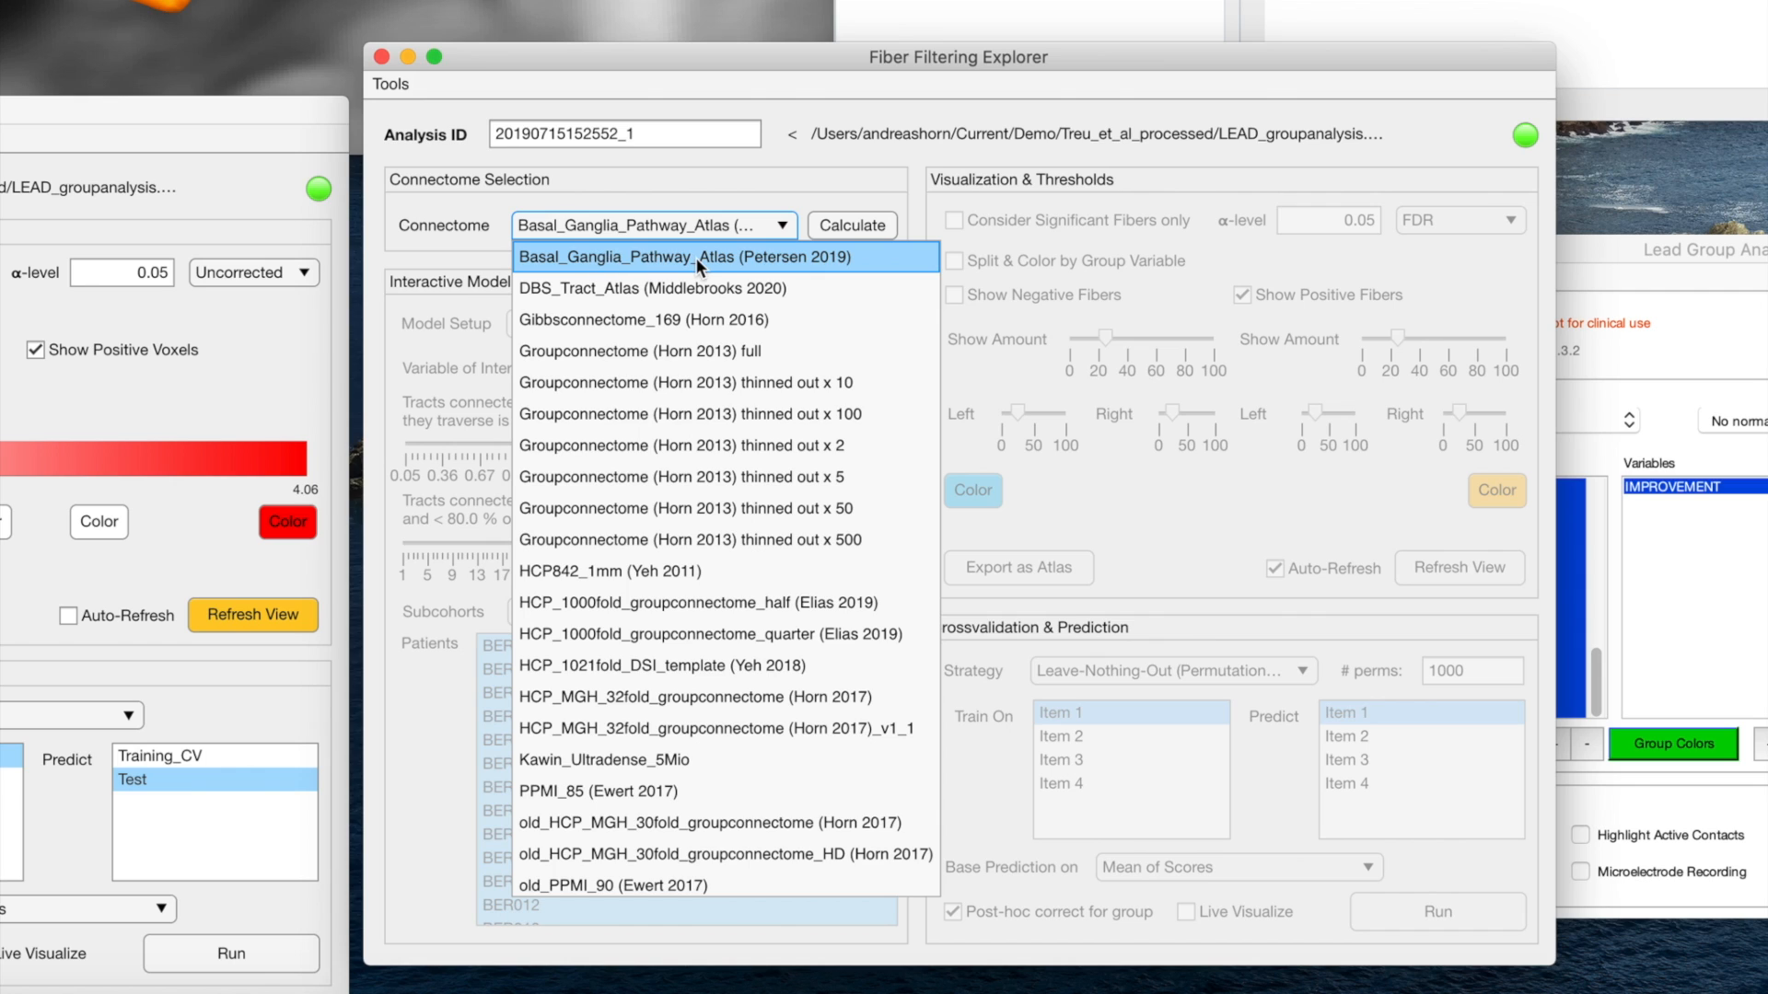
pyautogui.click(811, 266)
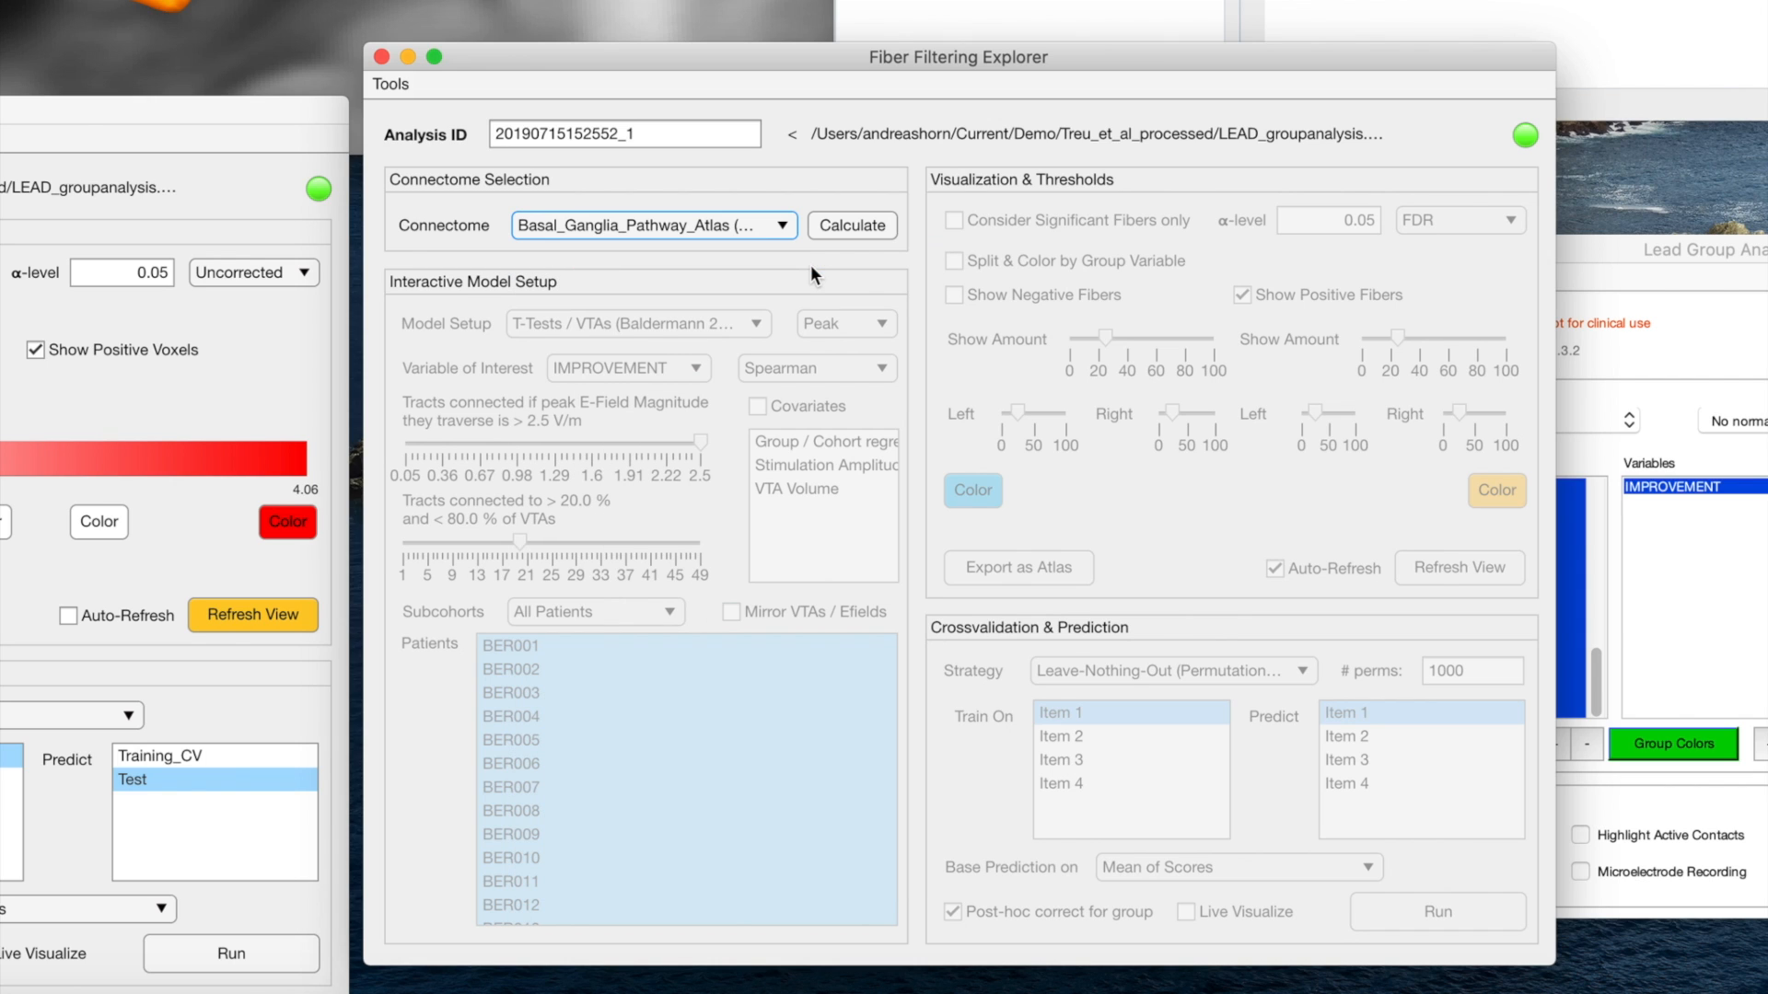
pyautogui.click(856, 225)
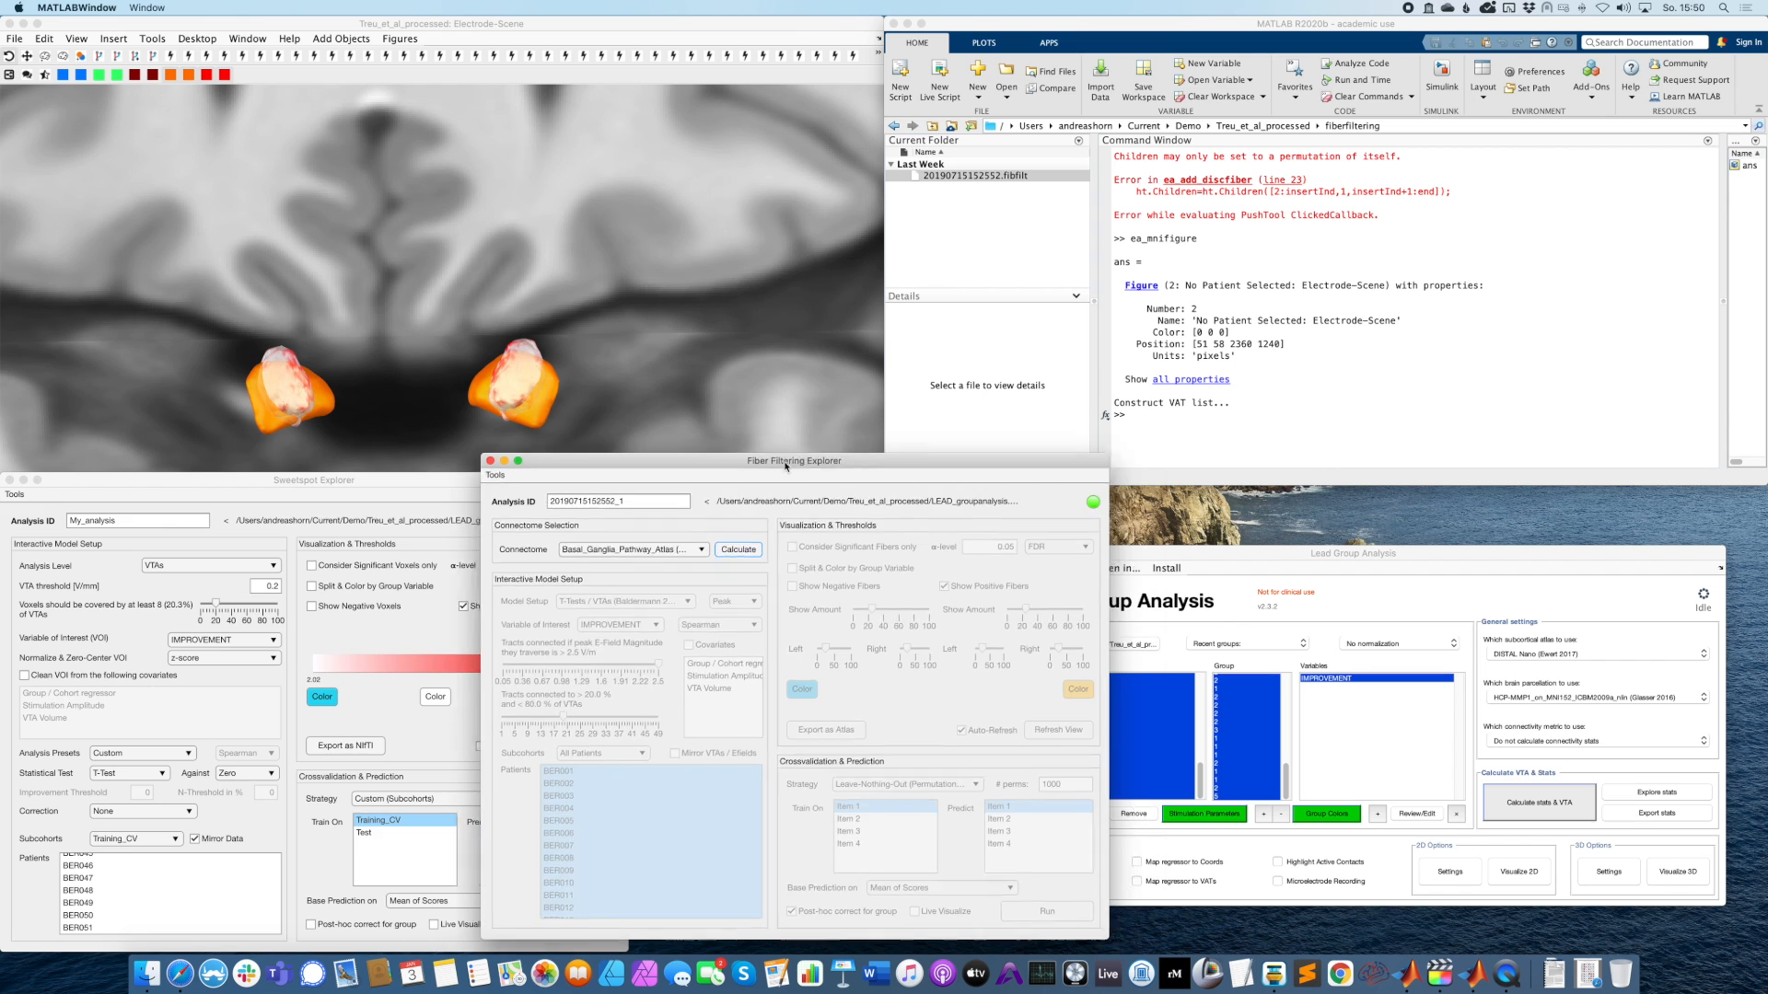
pyautogui.moveTo(972, 59); pyautogui.dragTo(436, 65)
pyautogui.moveTo(512, 462); pyautogui.dragTo(449, 465)
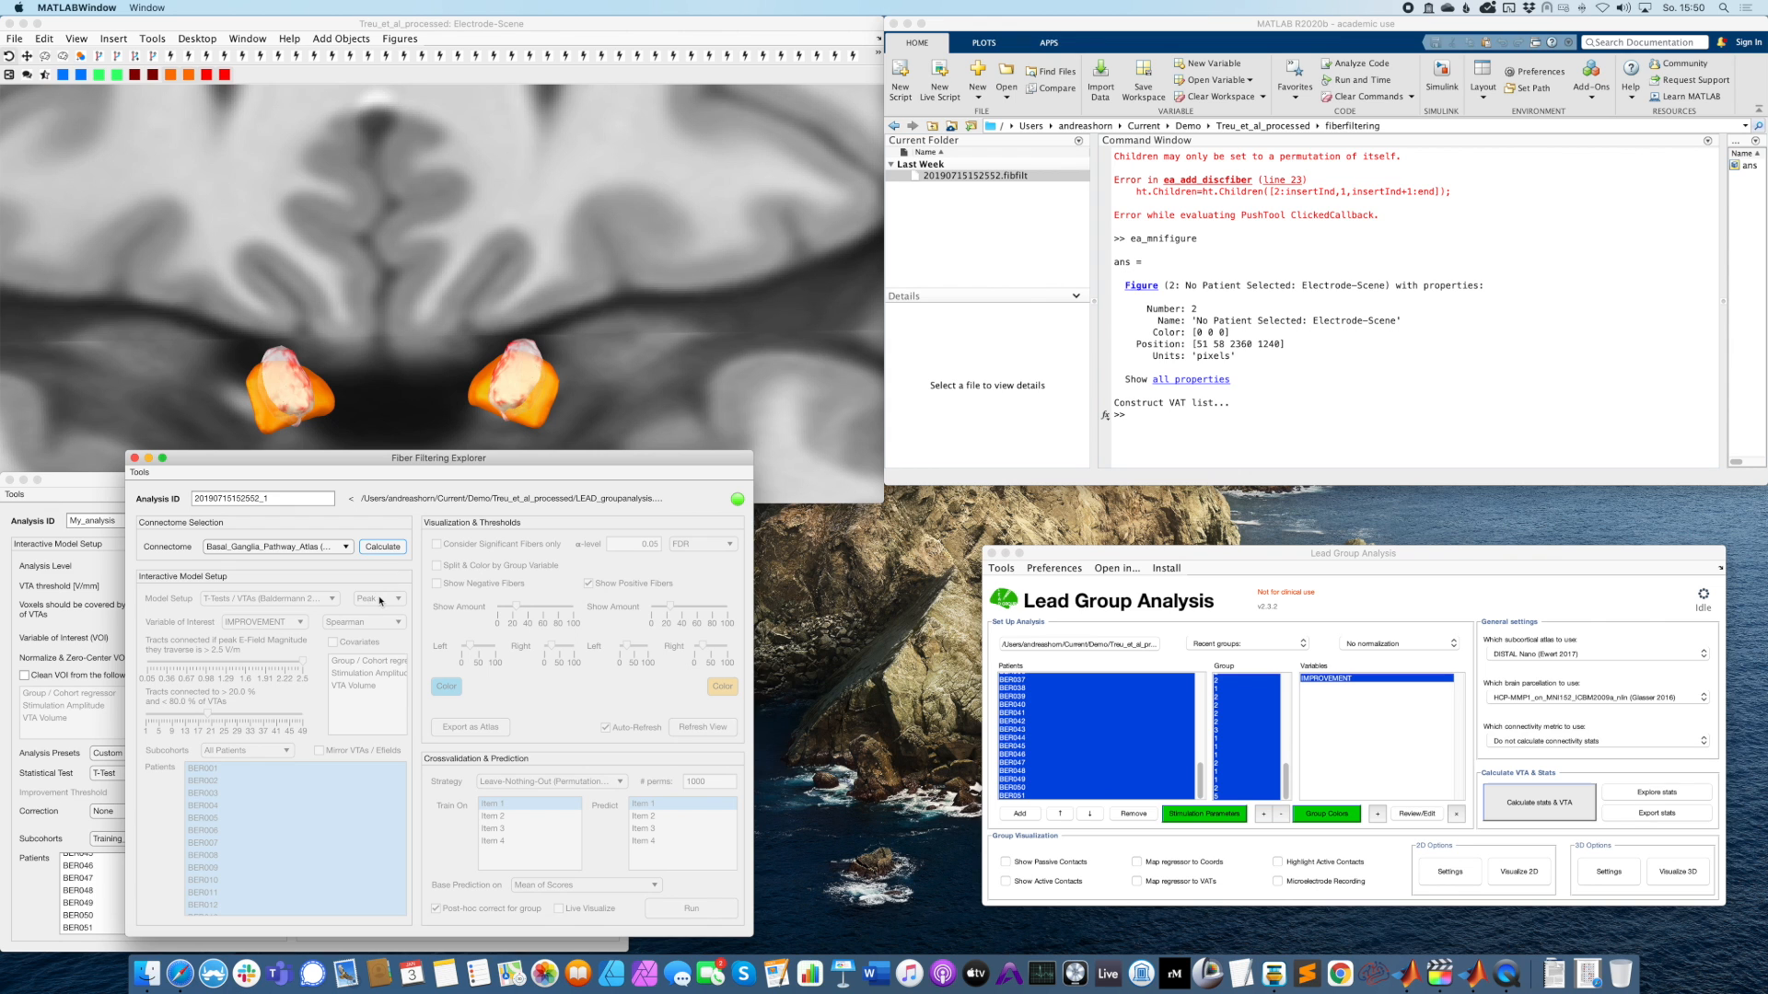
# Switch to Safari, find the Lead-DBS Manual, and open its Discriminative Fibertracts analysis page under Using Normative Connectomes.
pyautogui.click(178, 988)
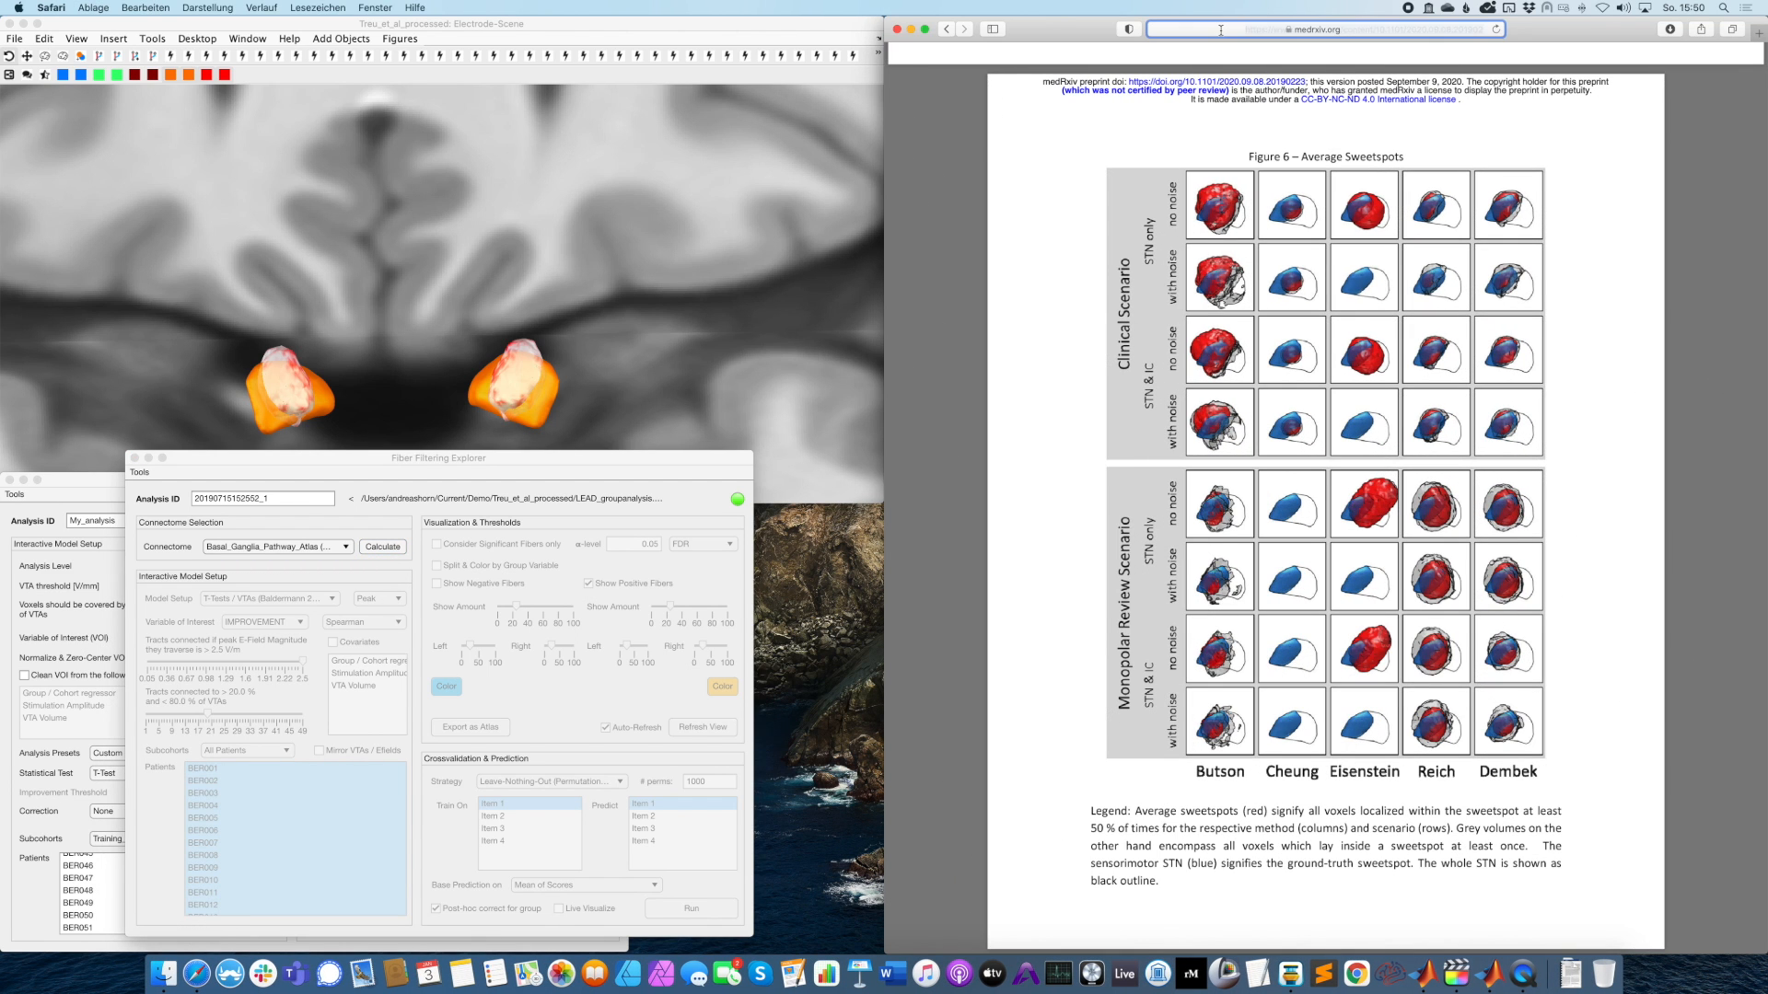
pyautogui.click(1221, 30)
pyautogui.write('lead manual')
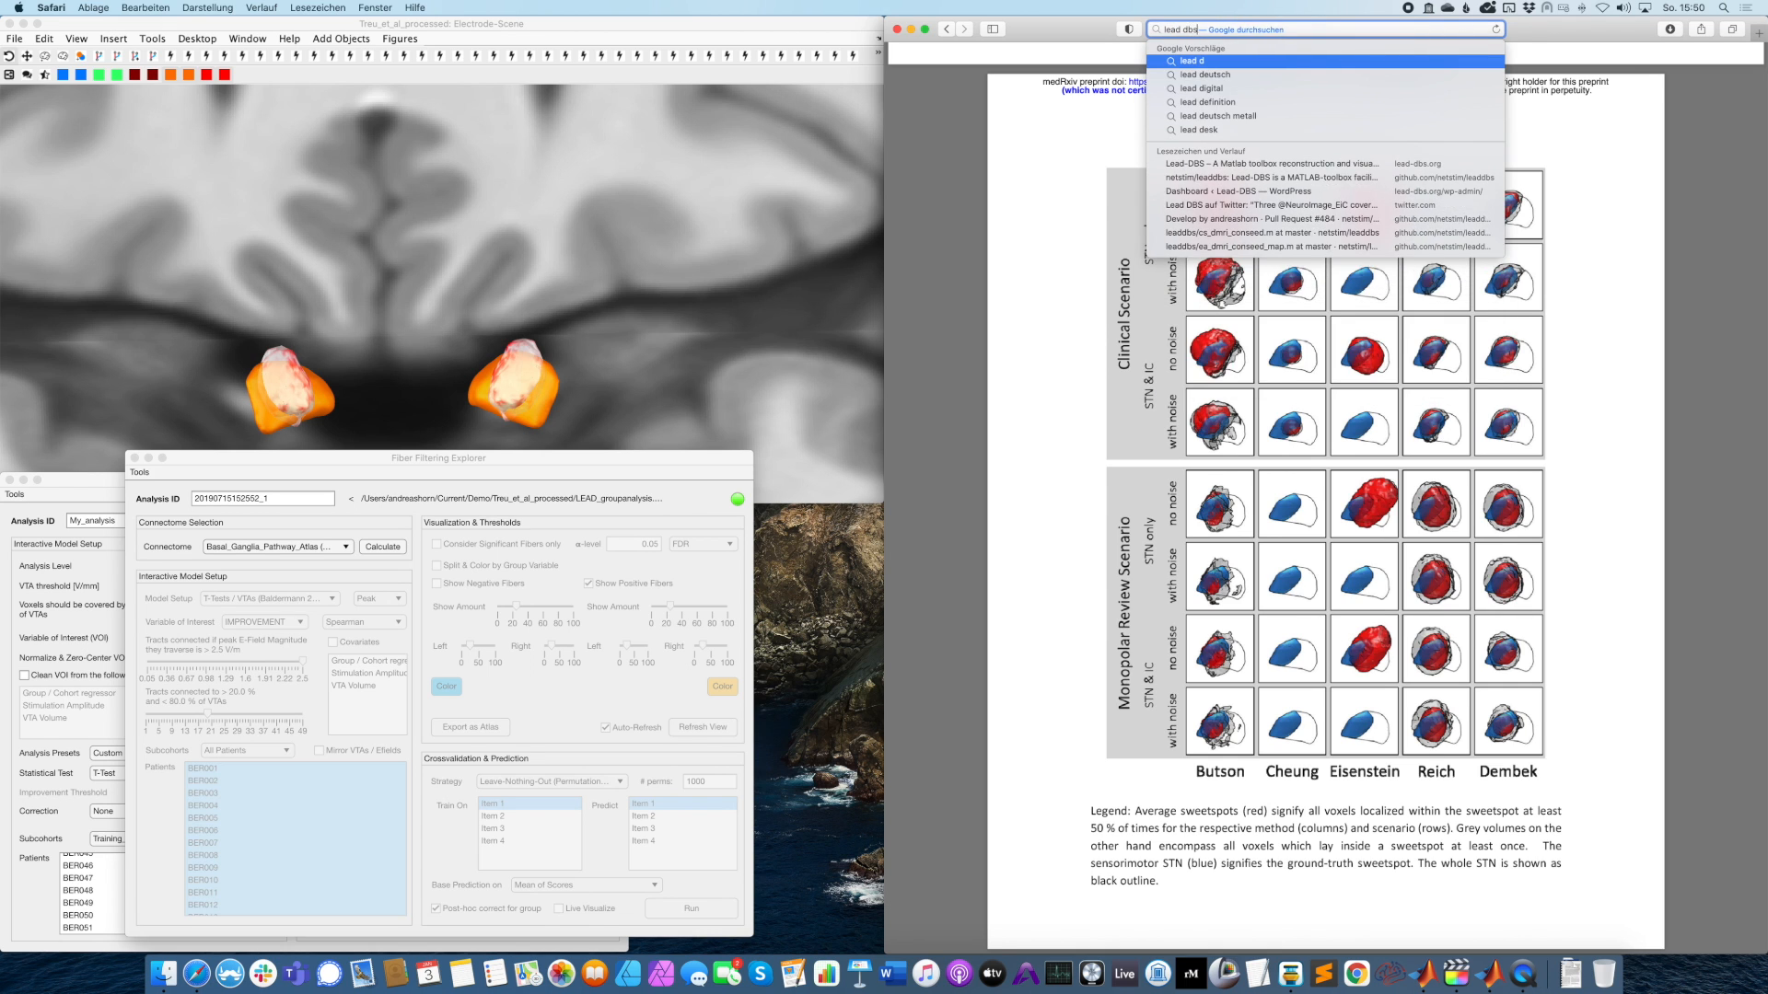
pyautogui.press('Return')
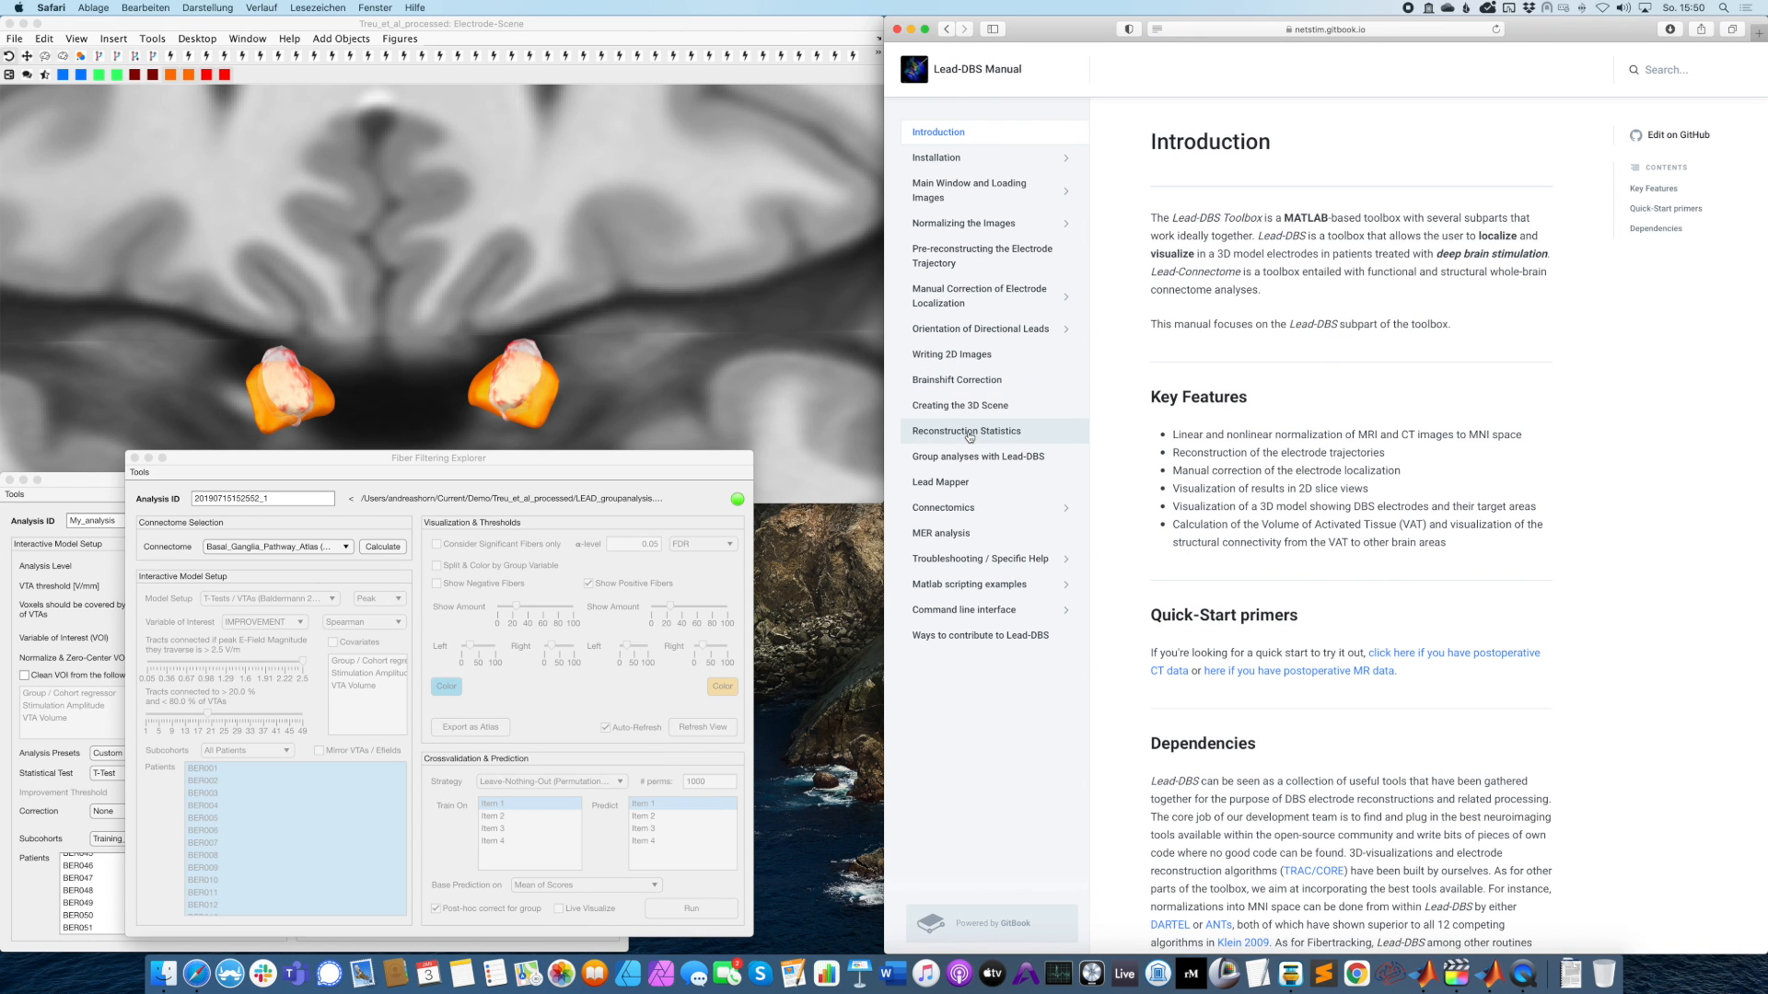
pyautogui.click(953, 507)
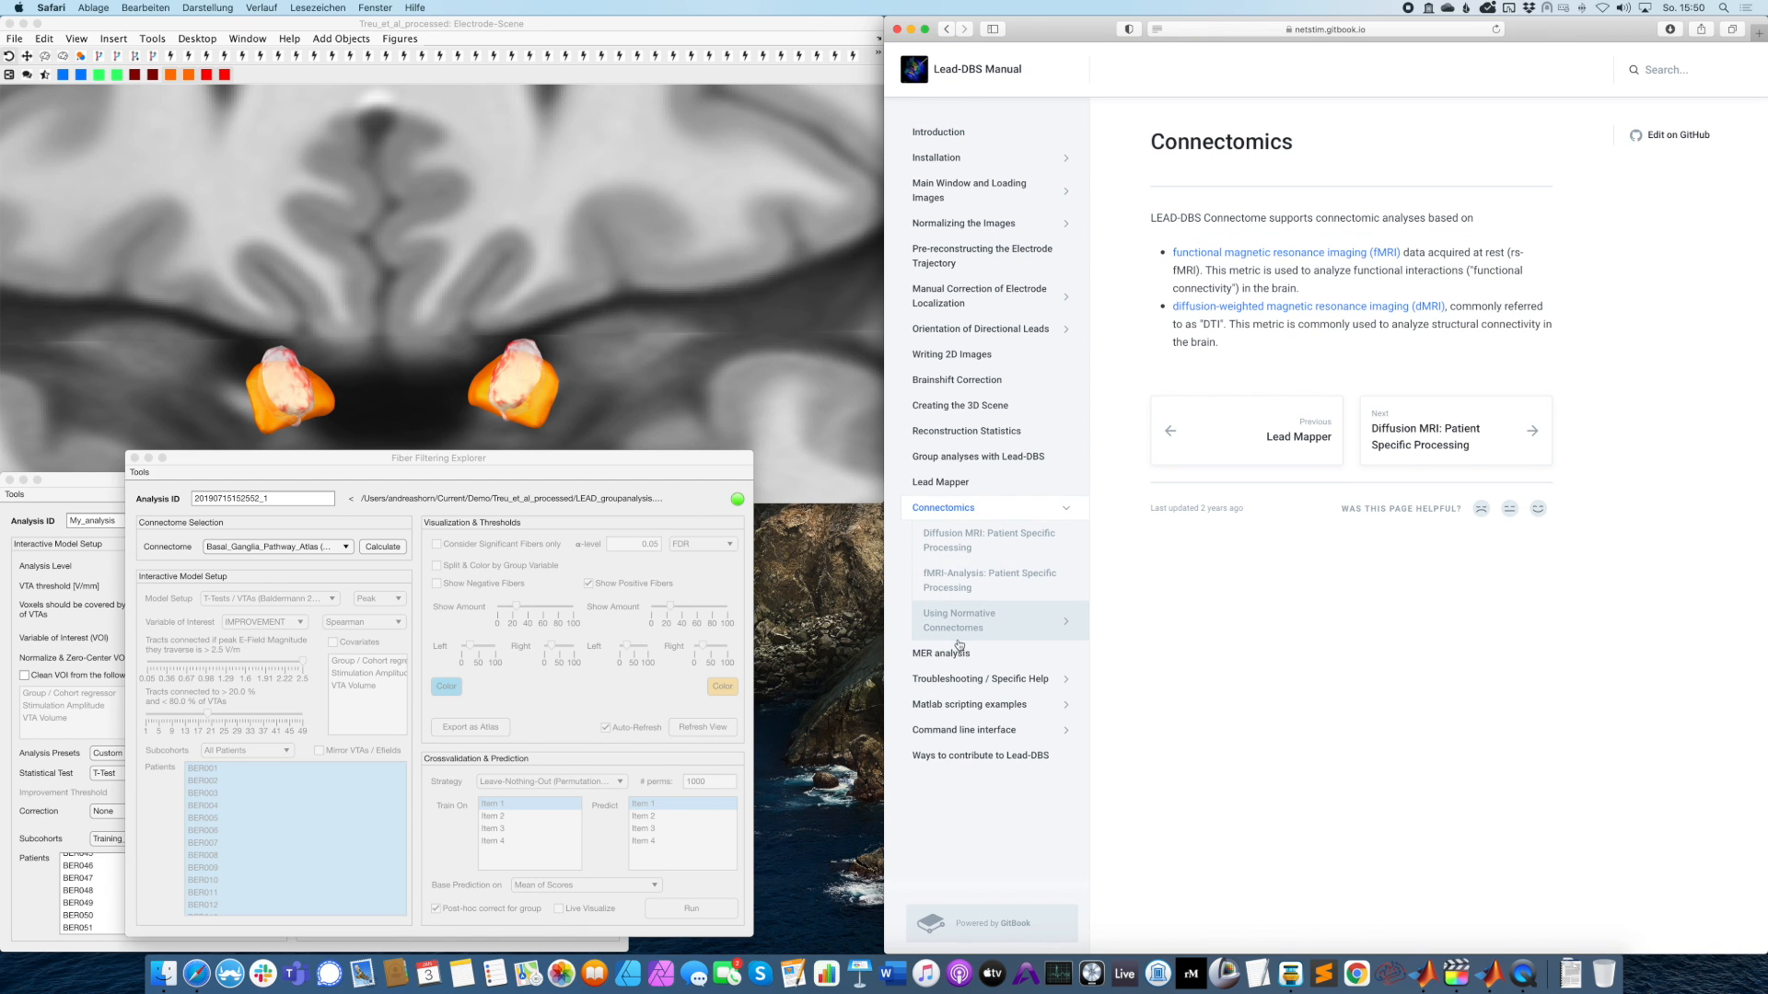
pyautogui.click(965, 626)
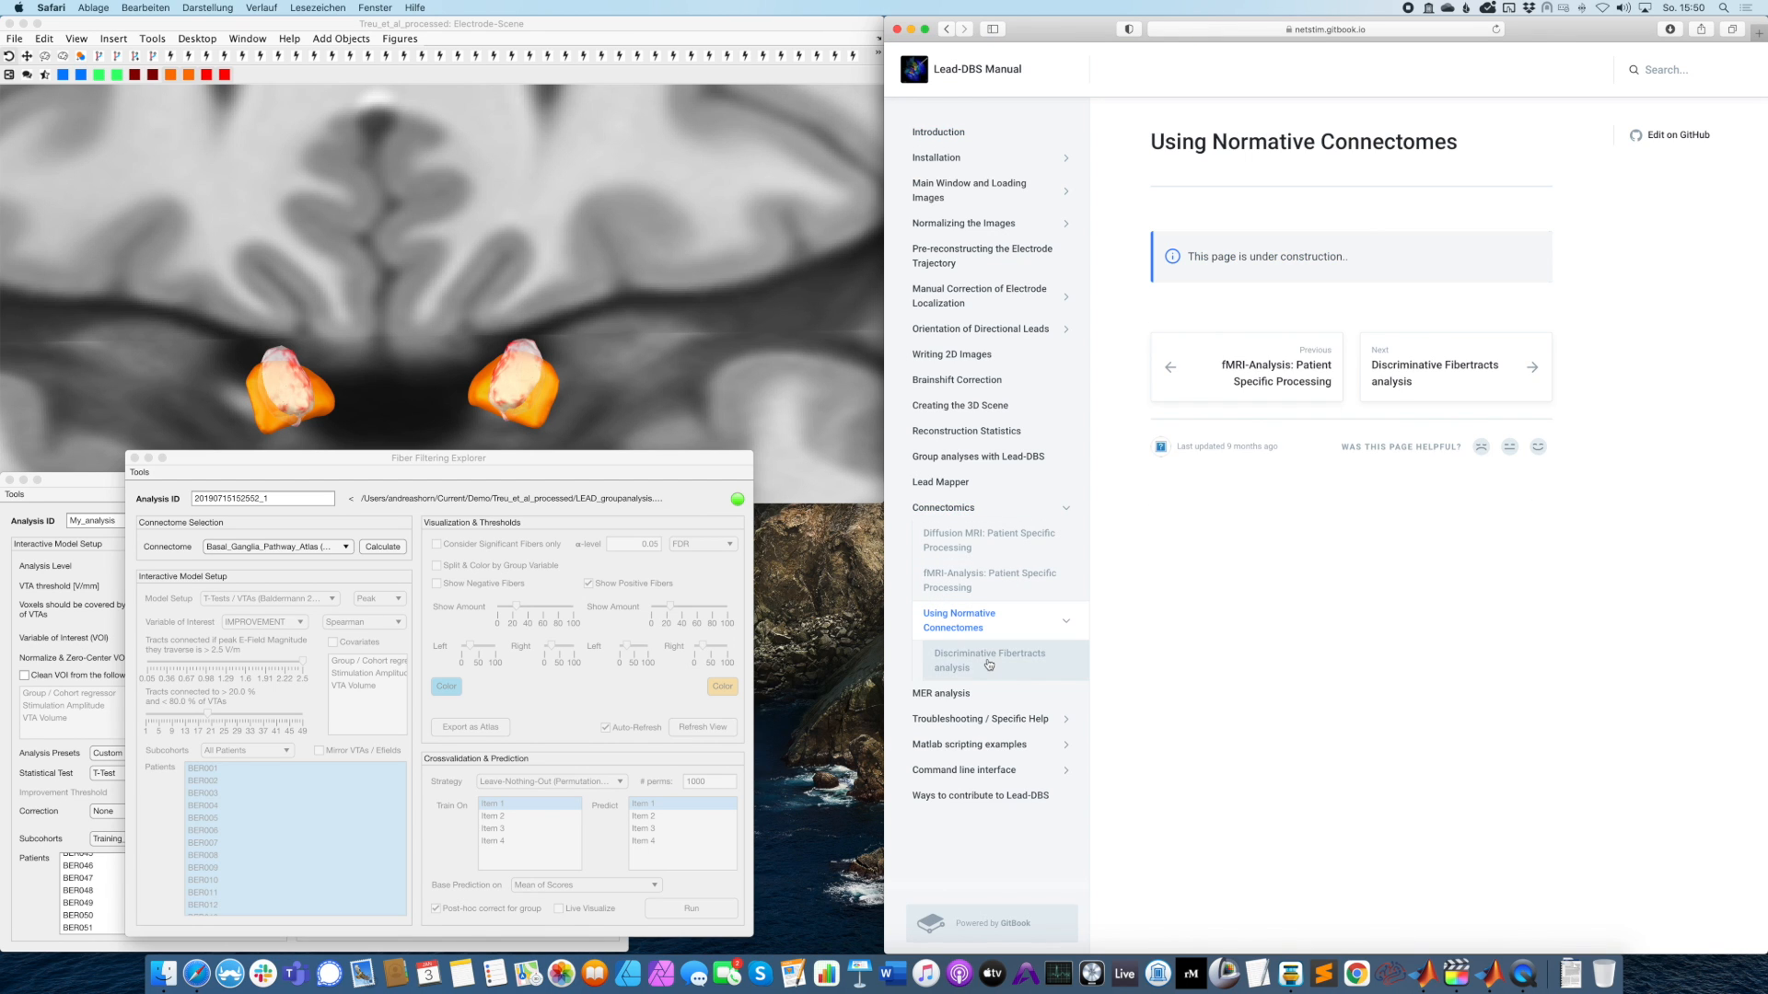
pyautogui.click(990, 661)
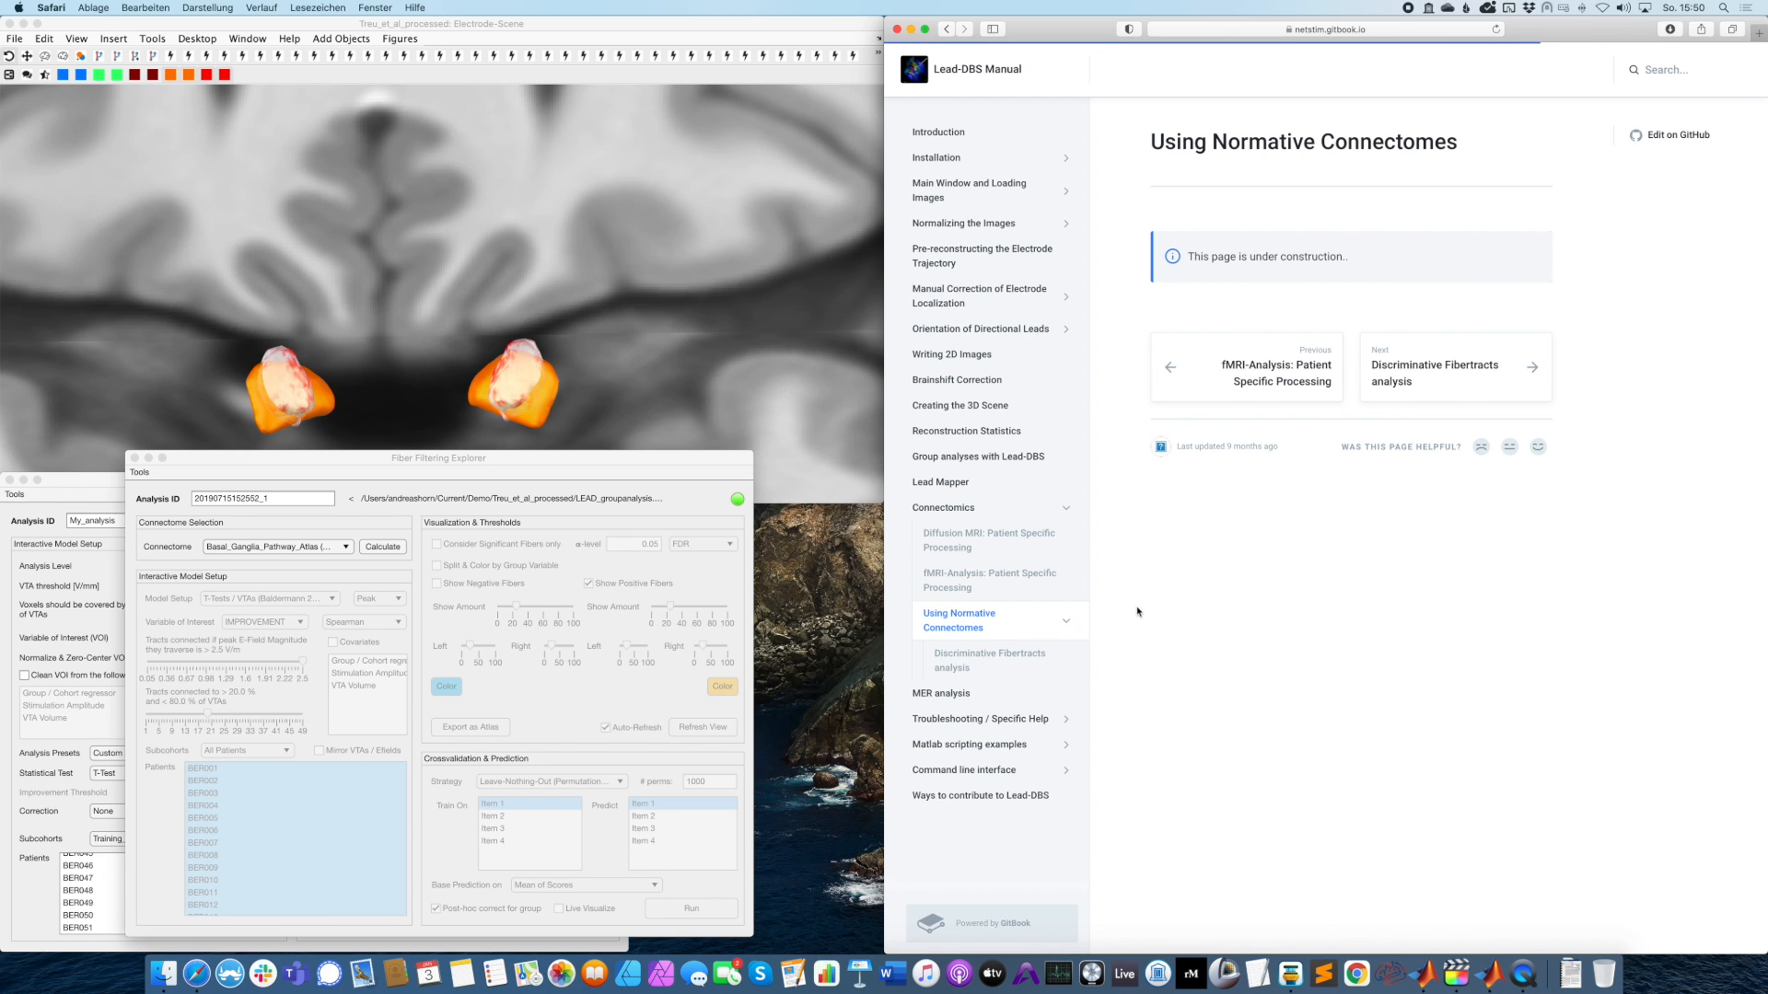
# Move the manual clear of the MATLAB window and enlarge the Spearman's Correlations / E-Fields method figure.
pyautogui.scroll(-2, 1314, 616)
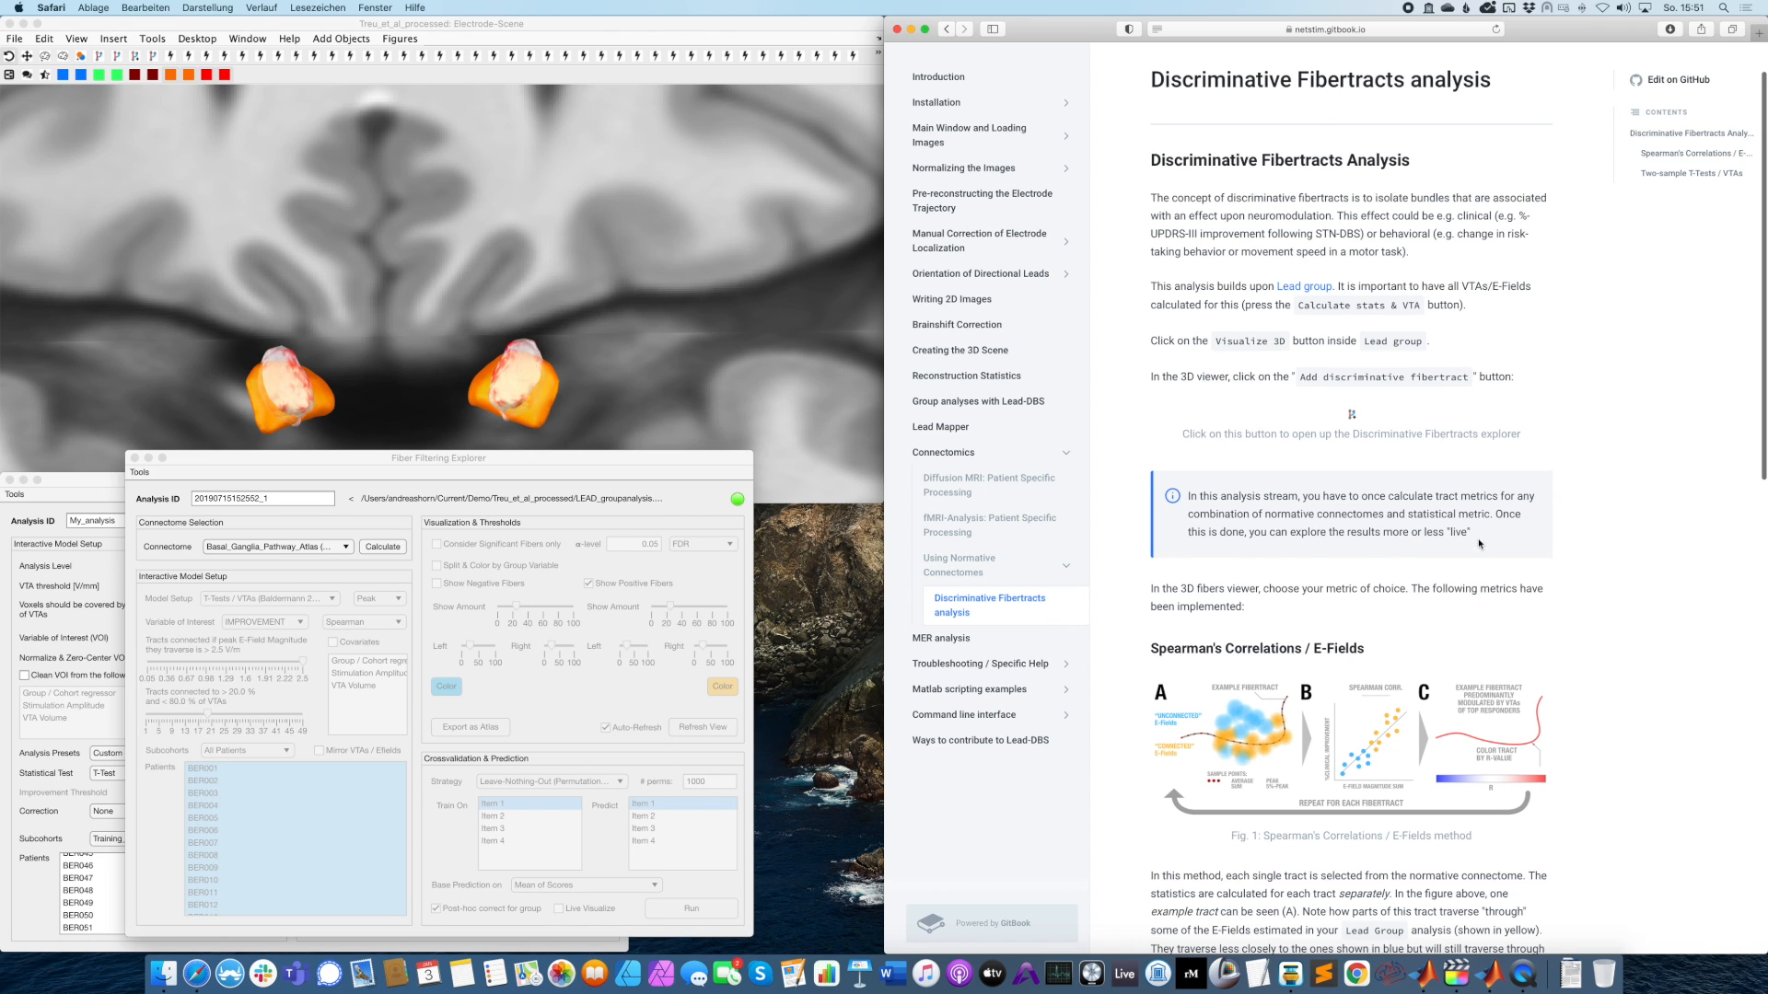
pyautogui.scroll(-5, 1478, 543)
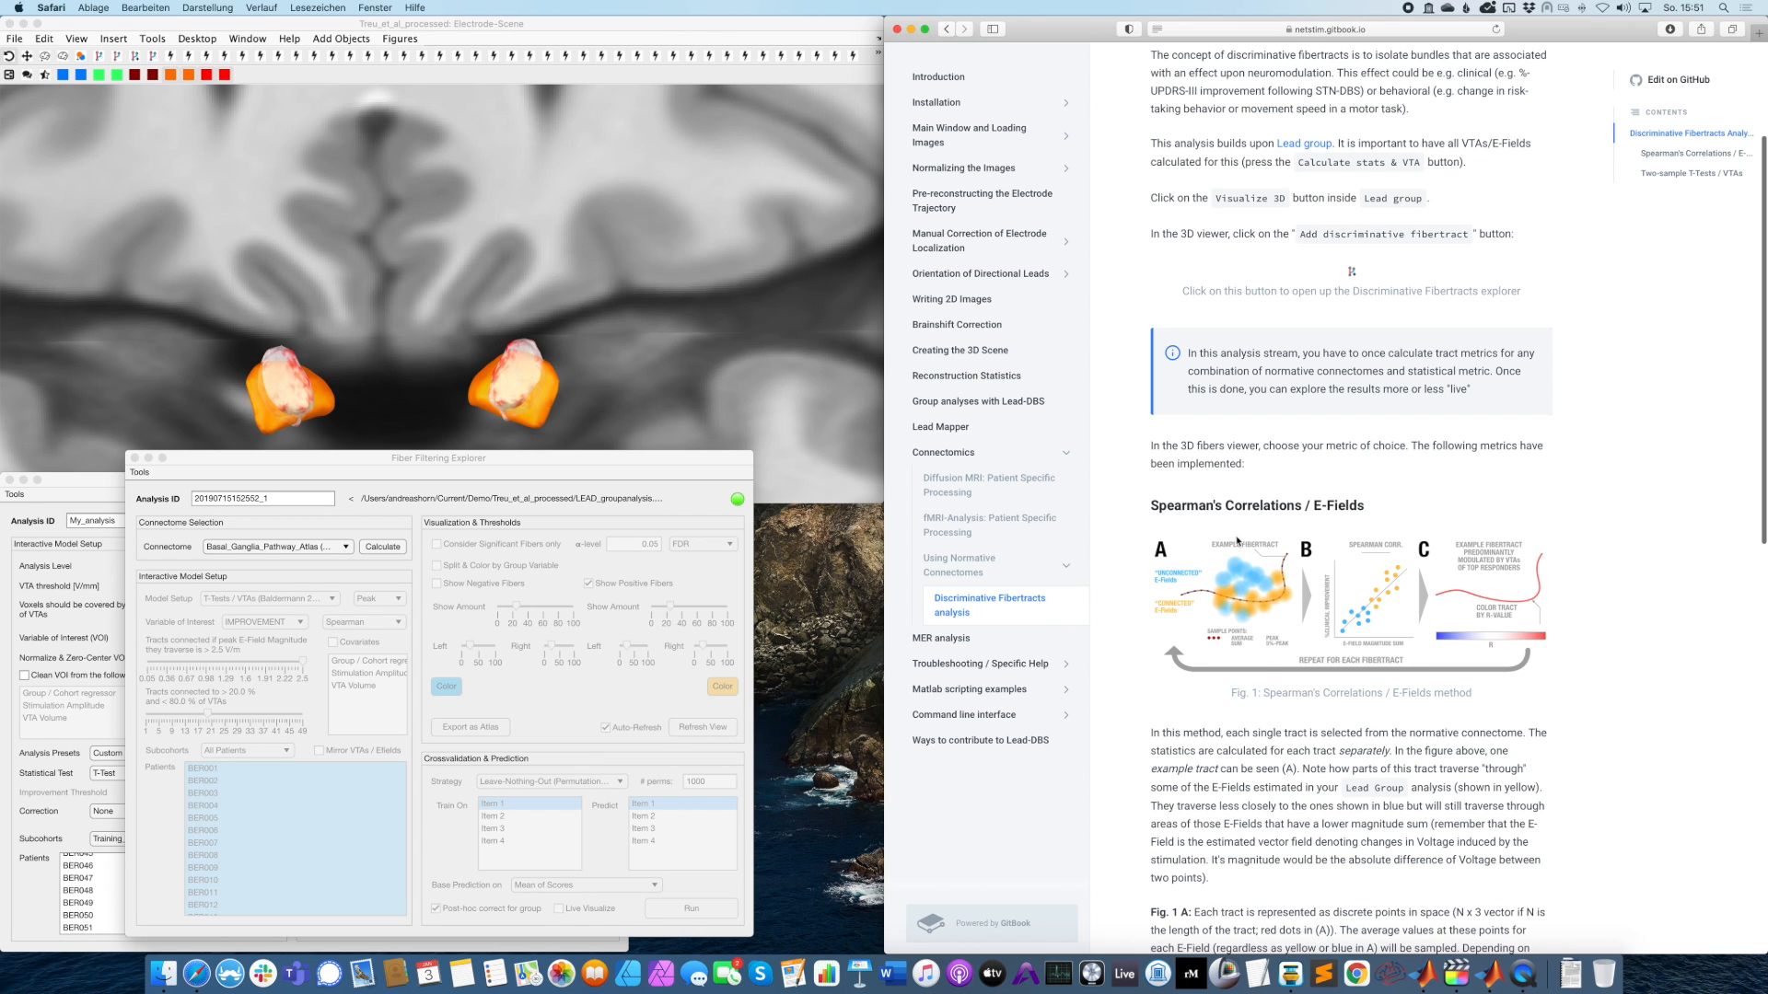
pyautogui.moveTo(1091, 29); pyautogui.dragTo(236, 57)
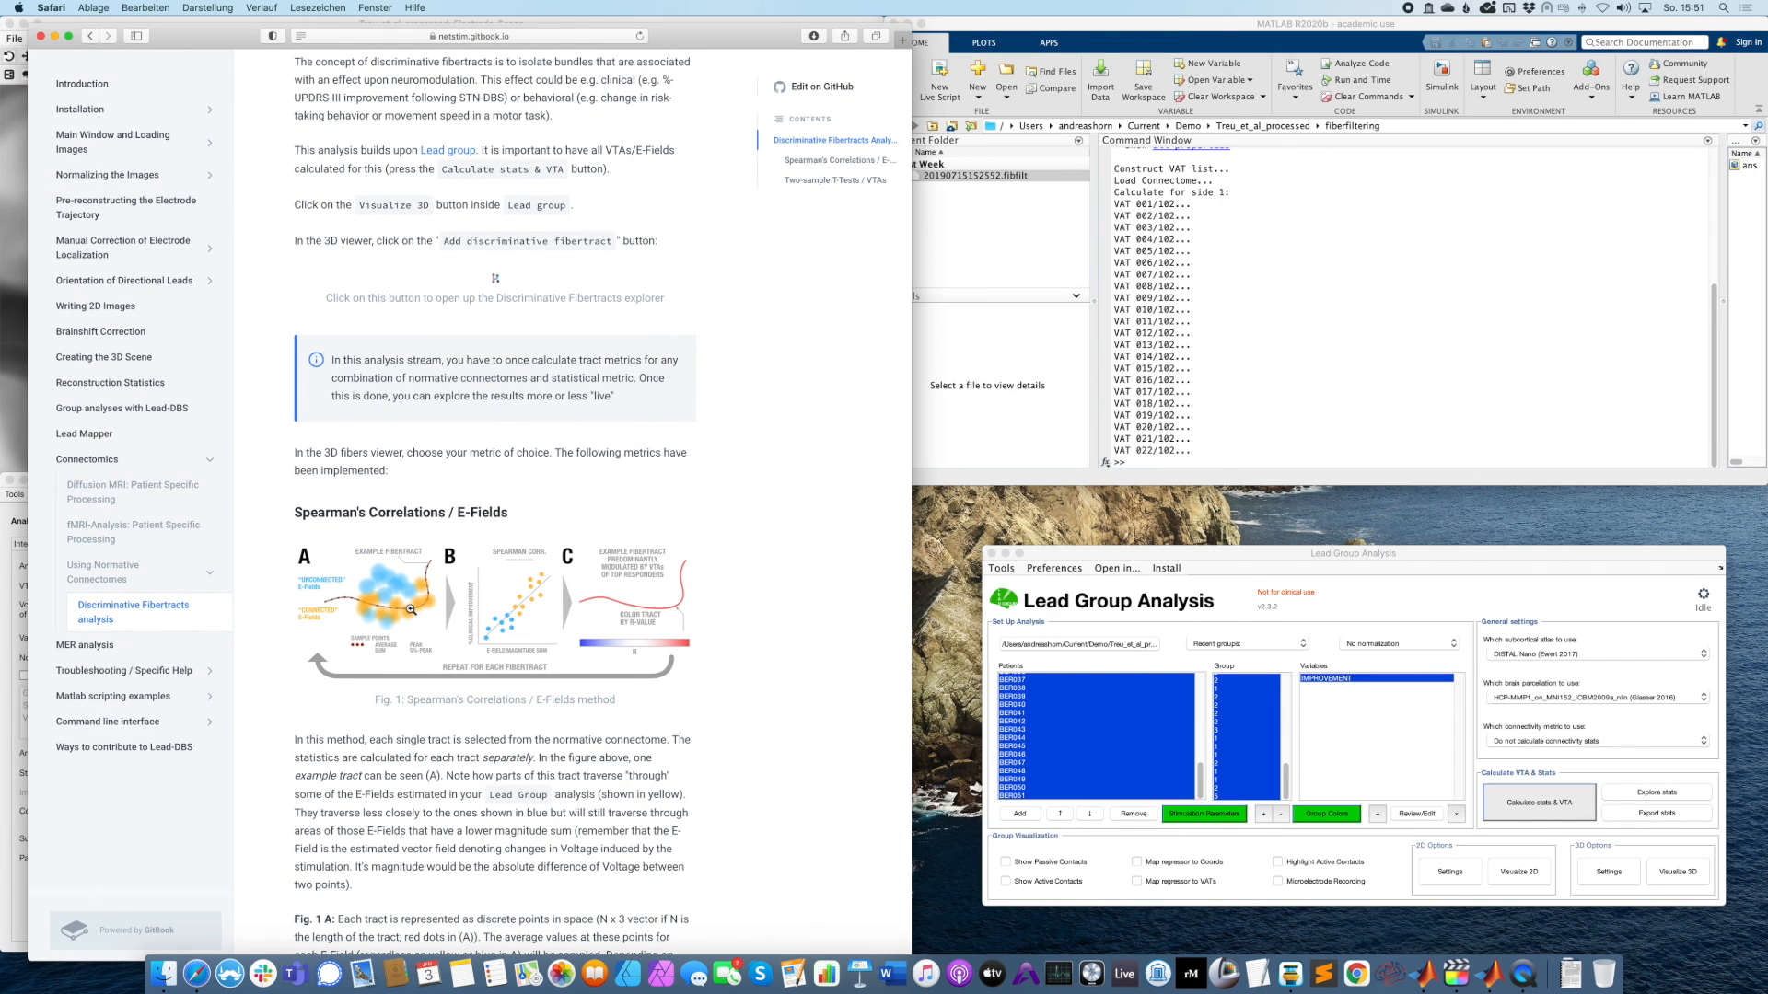
pyautogui.click(410, 610)
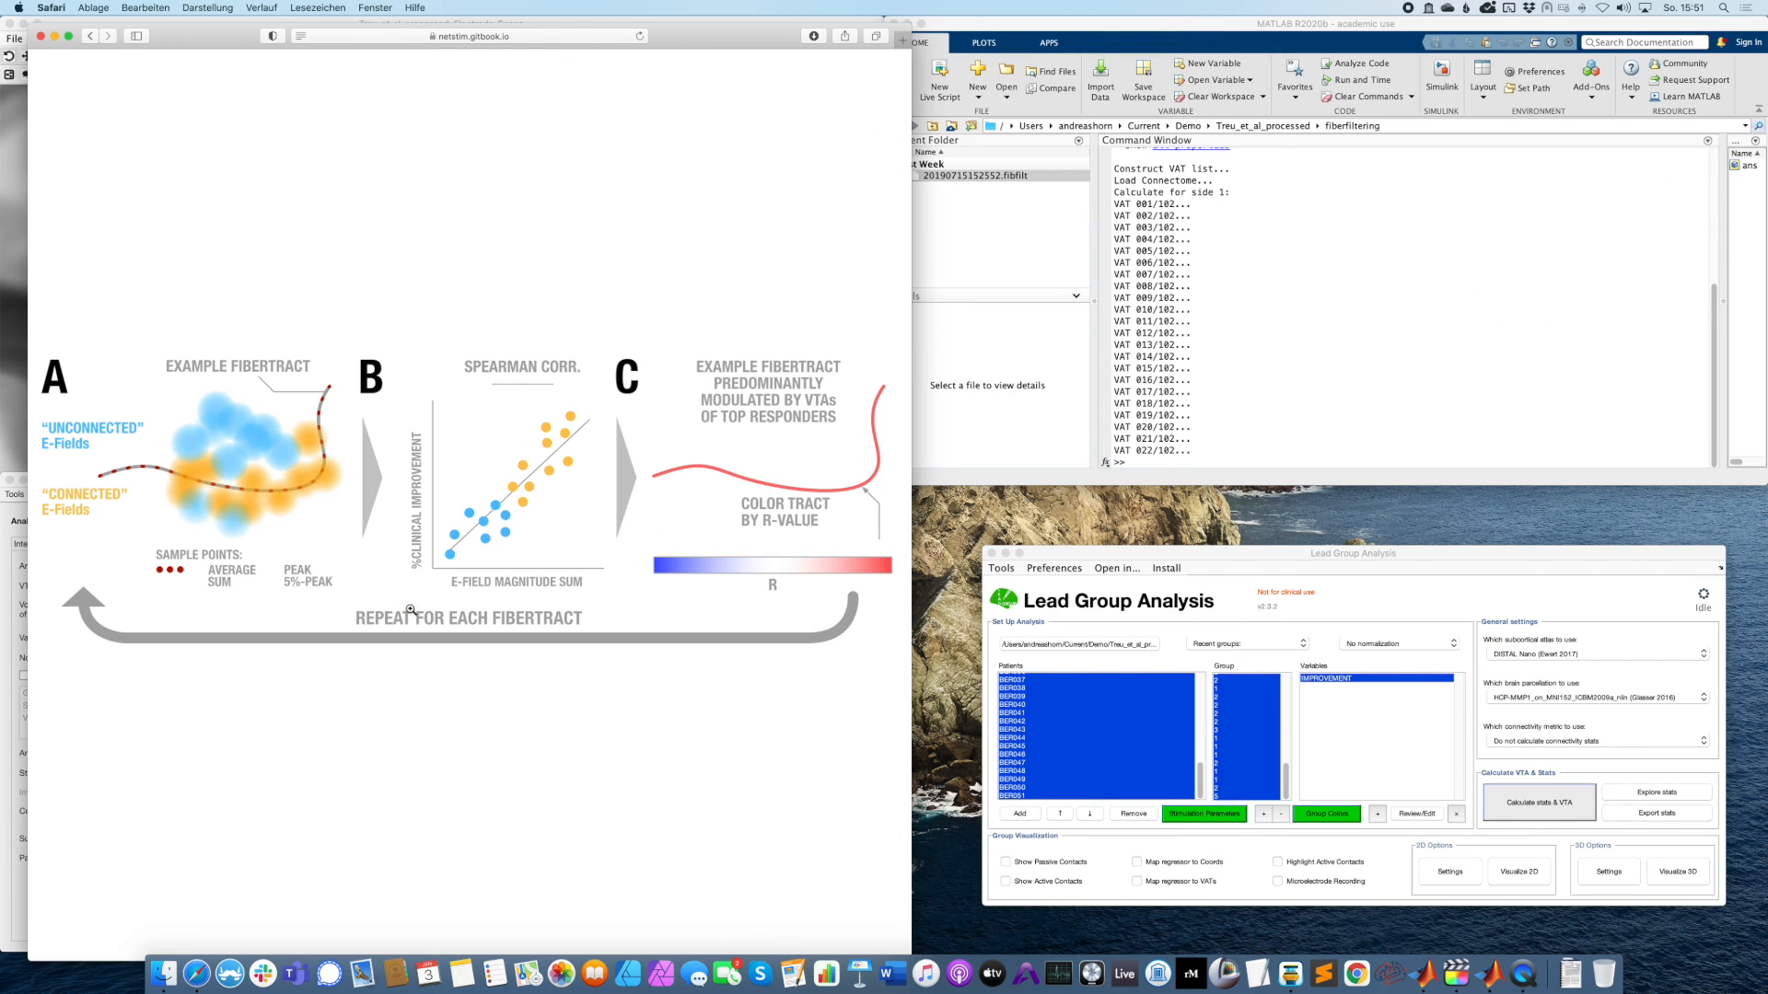
# Close the enlarged Spearman's figure, go to the Two-sample T-Tests / VTAs section of the manual, and enlarge its figure.
pyautogui.click(306, 307)
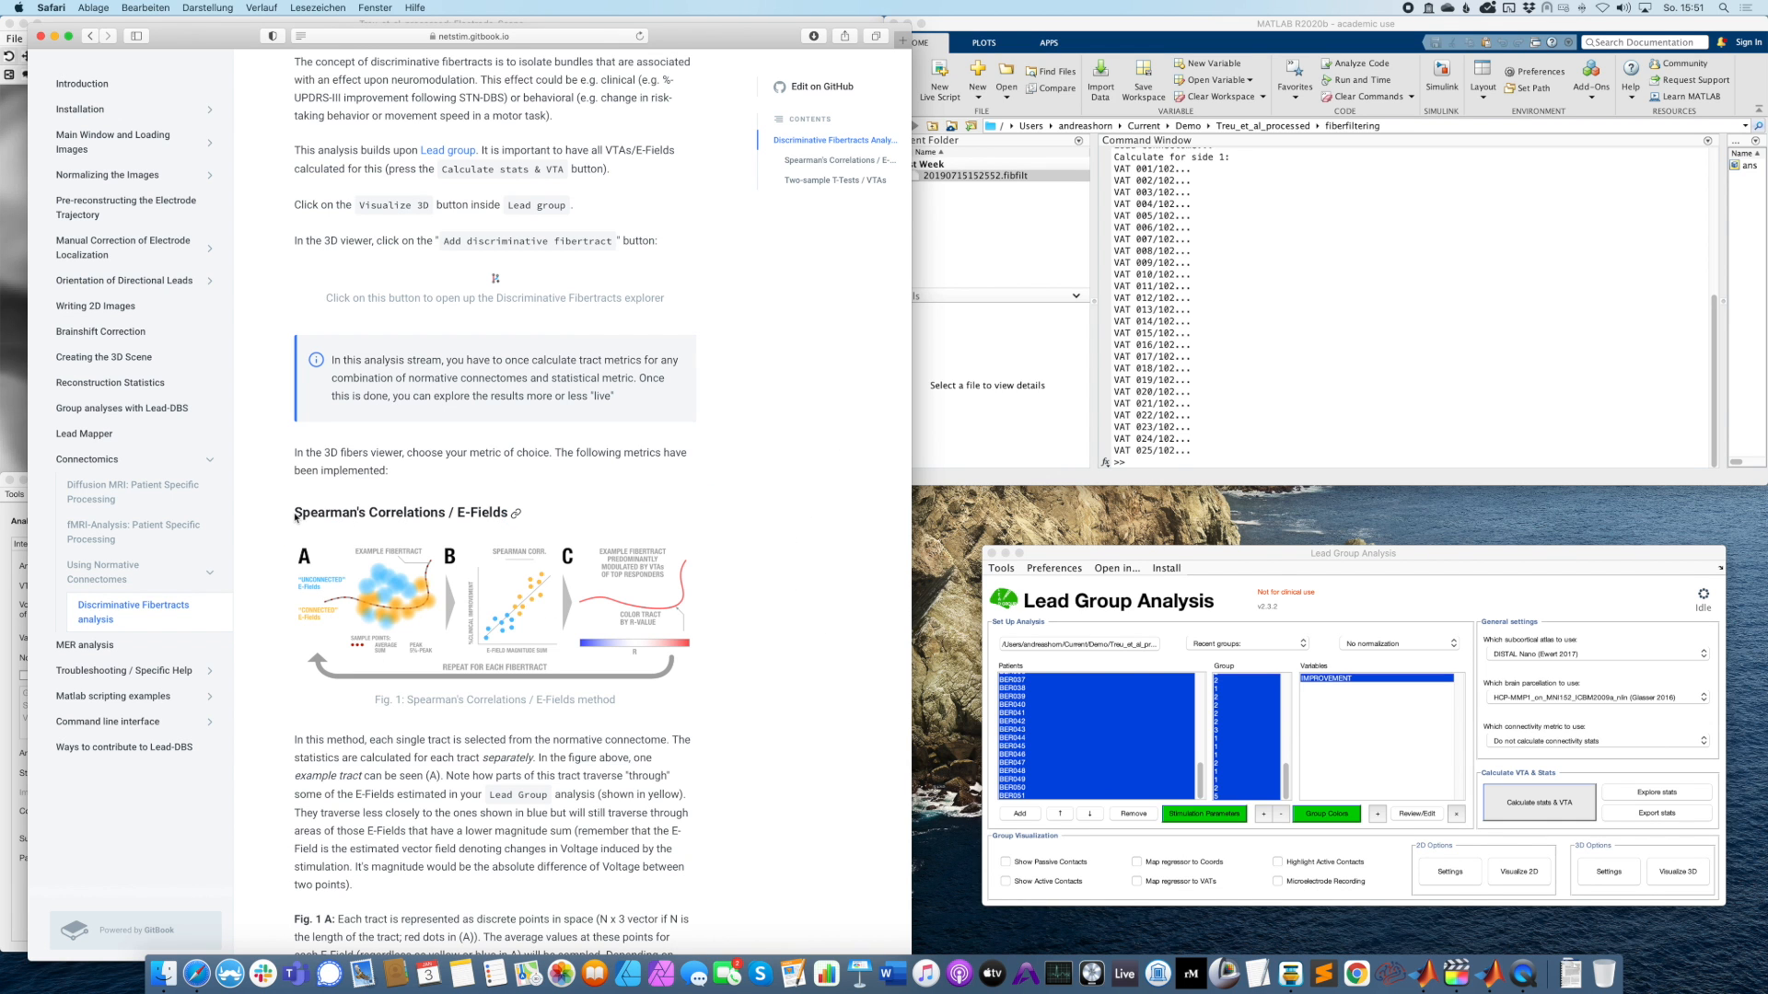
pyautogui.moveTo(295, 515); pyautogui.dragTo(465, 512)
pyautogui.click(464, 511)
pyautogui.scroll(-10, 475, 513)
pyautogui.scroll(-1, 481, 515)
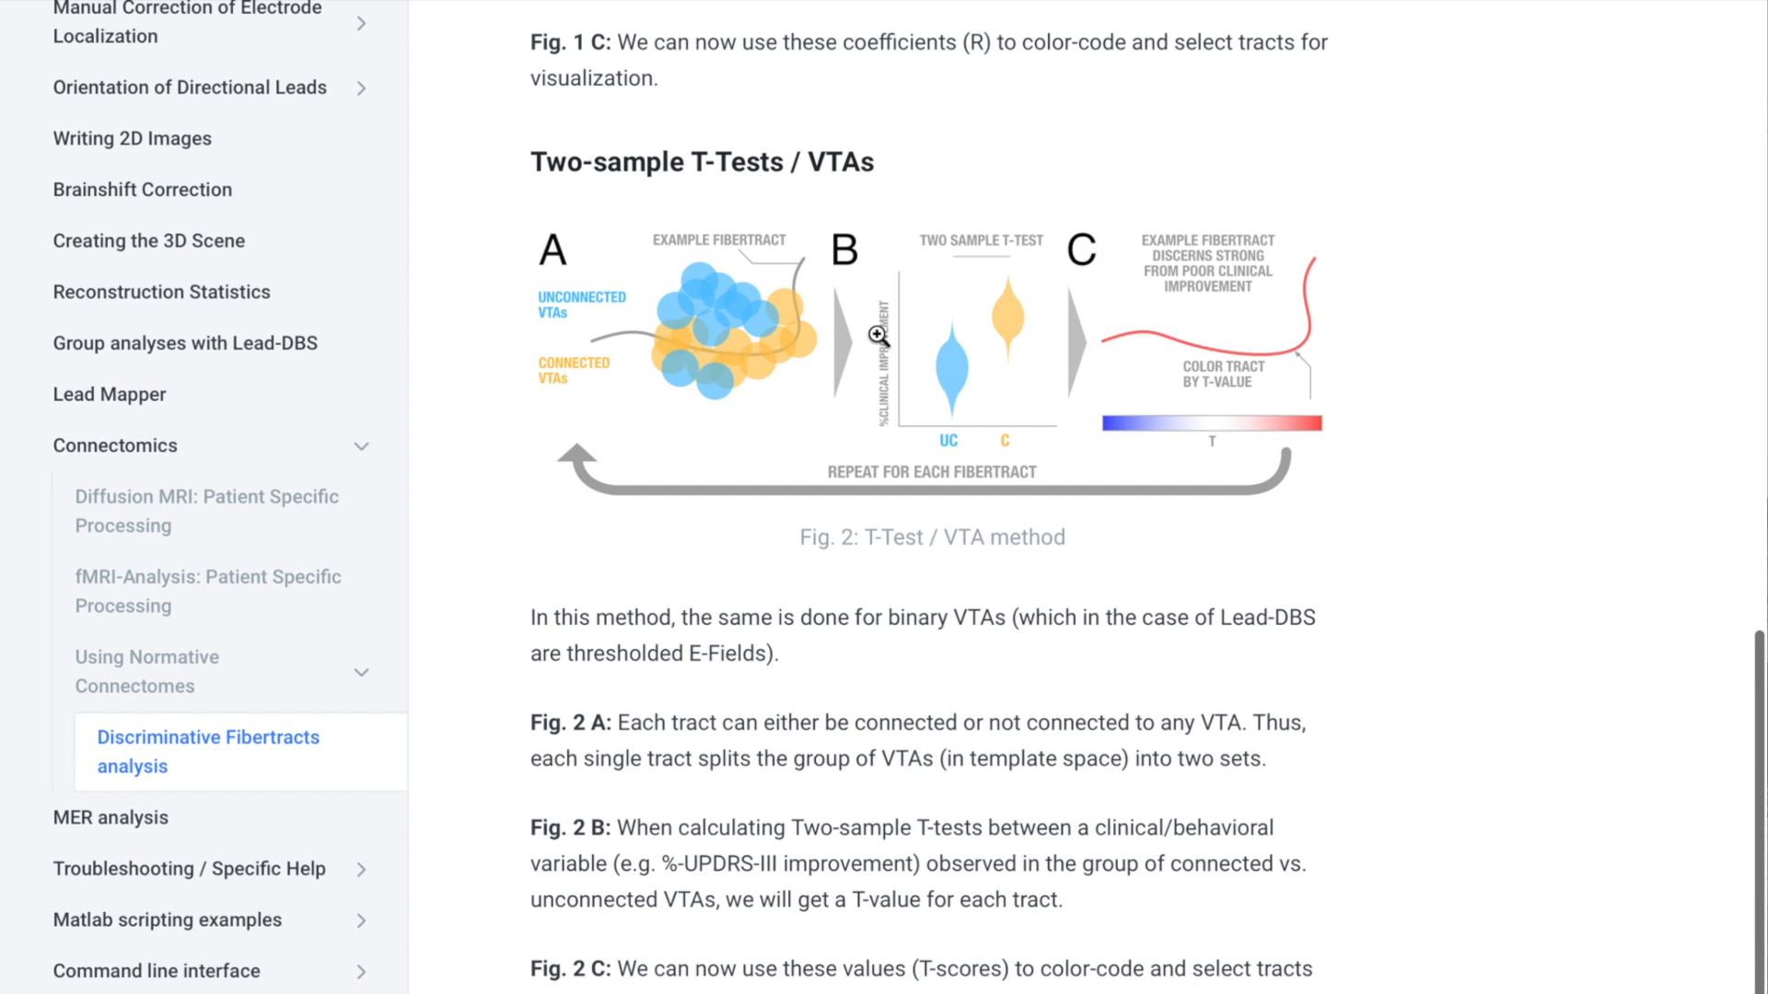
pyautogui.click(879, 337)
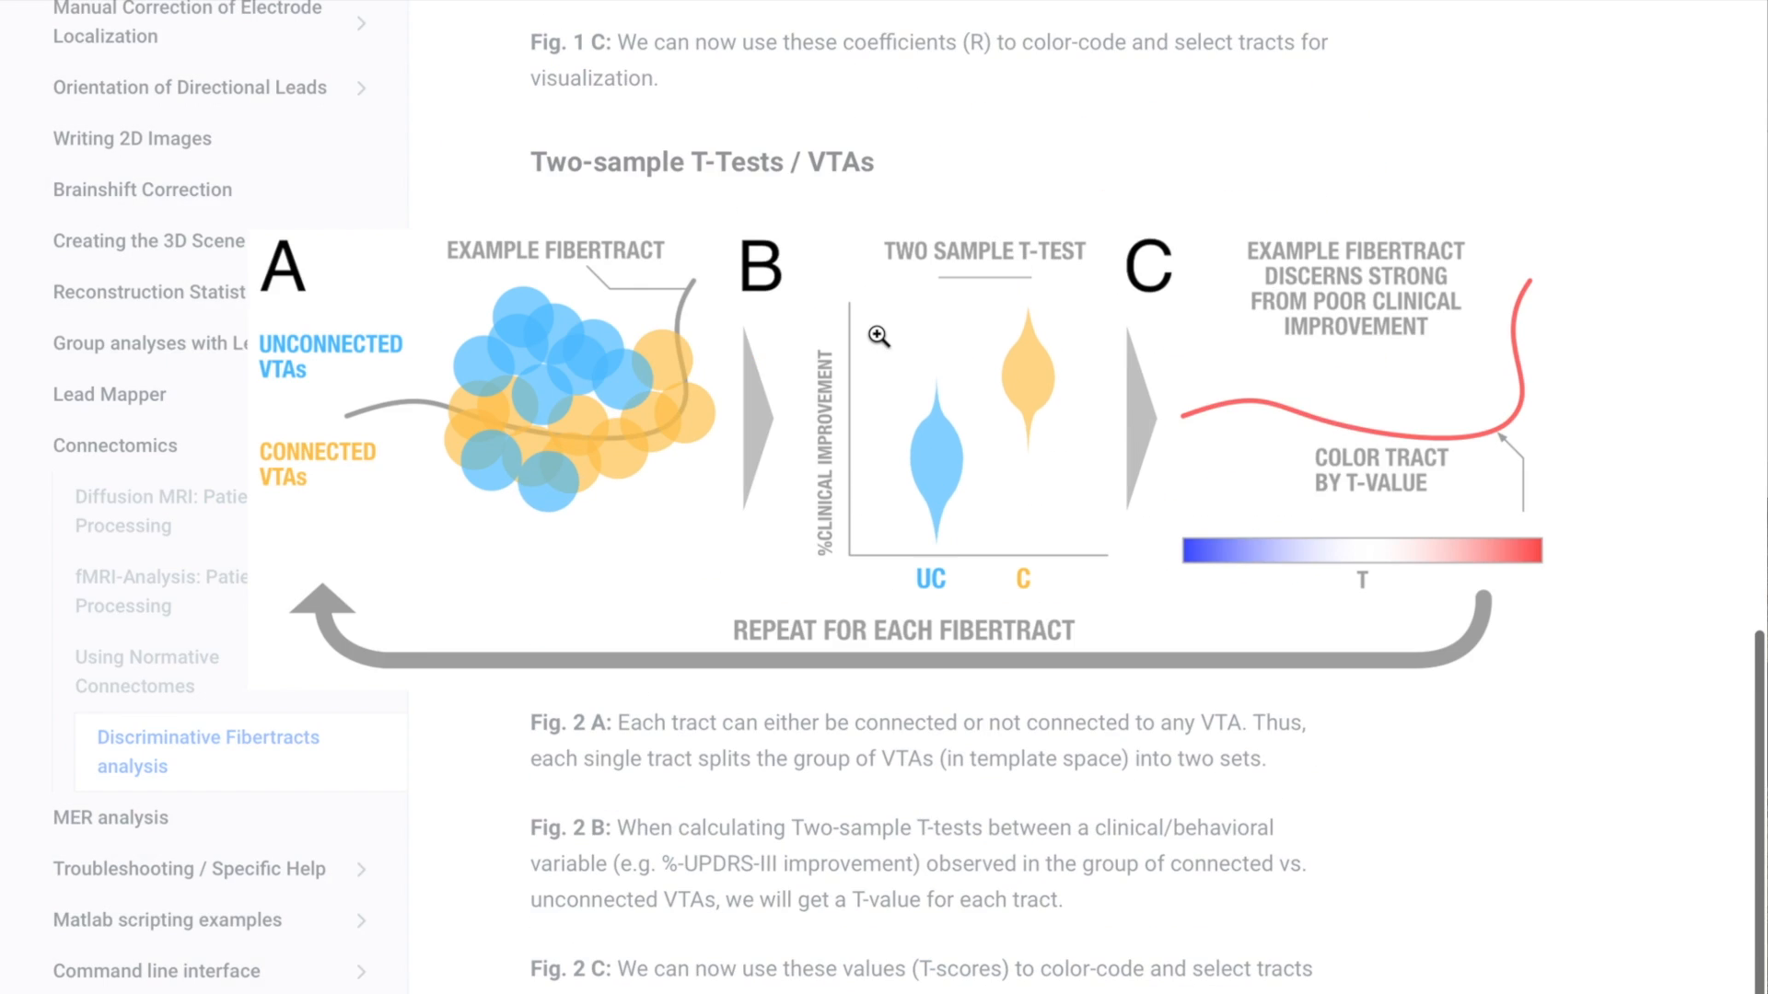
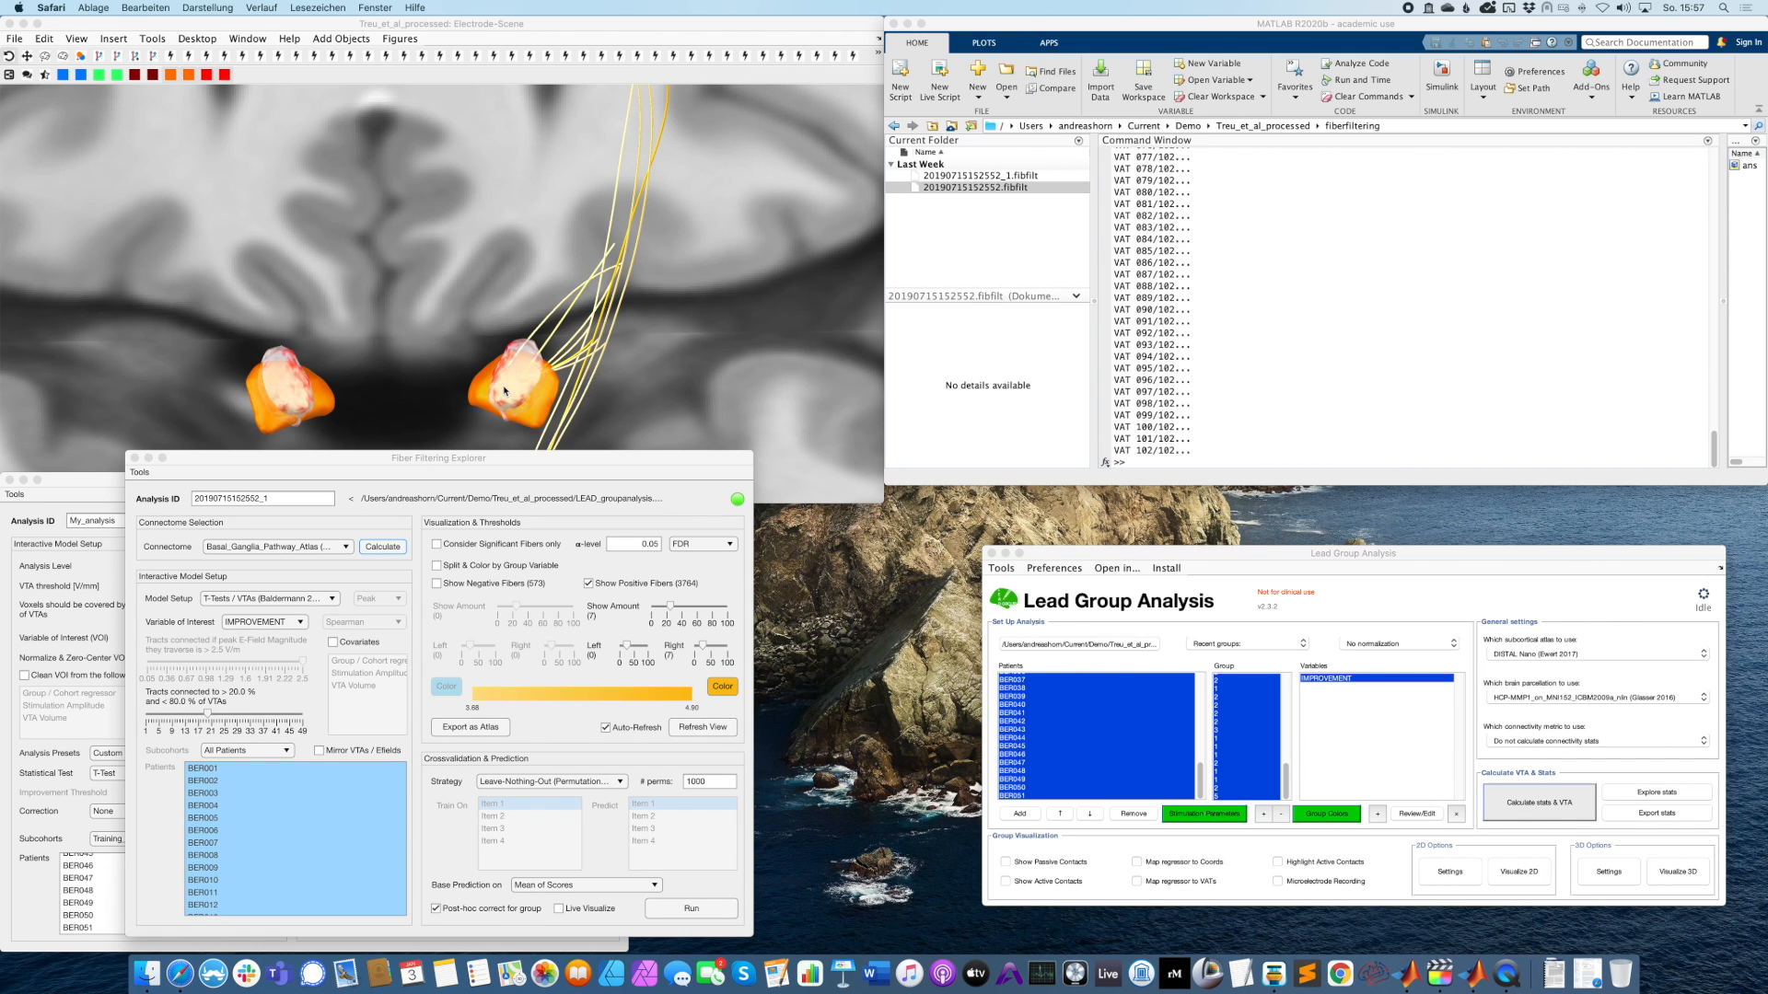
# Place the Fiber Filtering Explorer beside the Sweetspot Explorer and change the colour of the positive fibers to red.
pyautogui.moveTo(590, 465); pyautogui.dragTo(1215, 421)
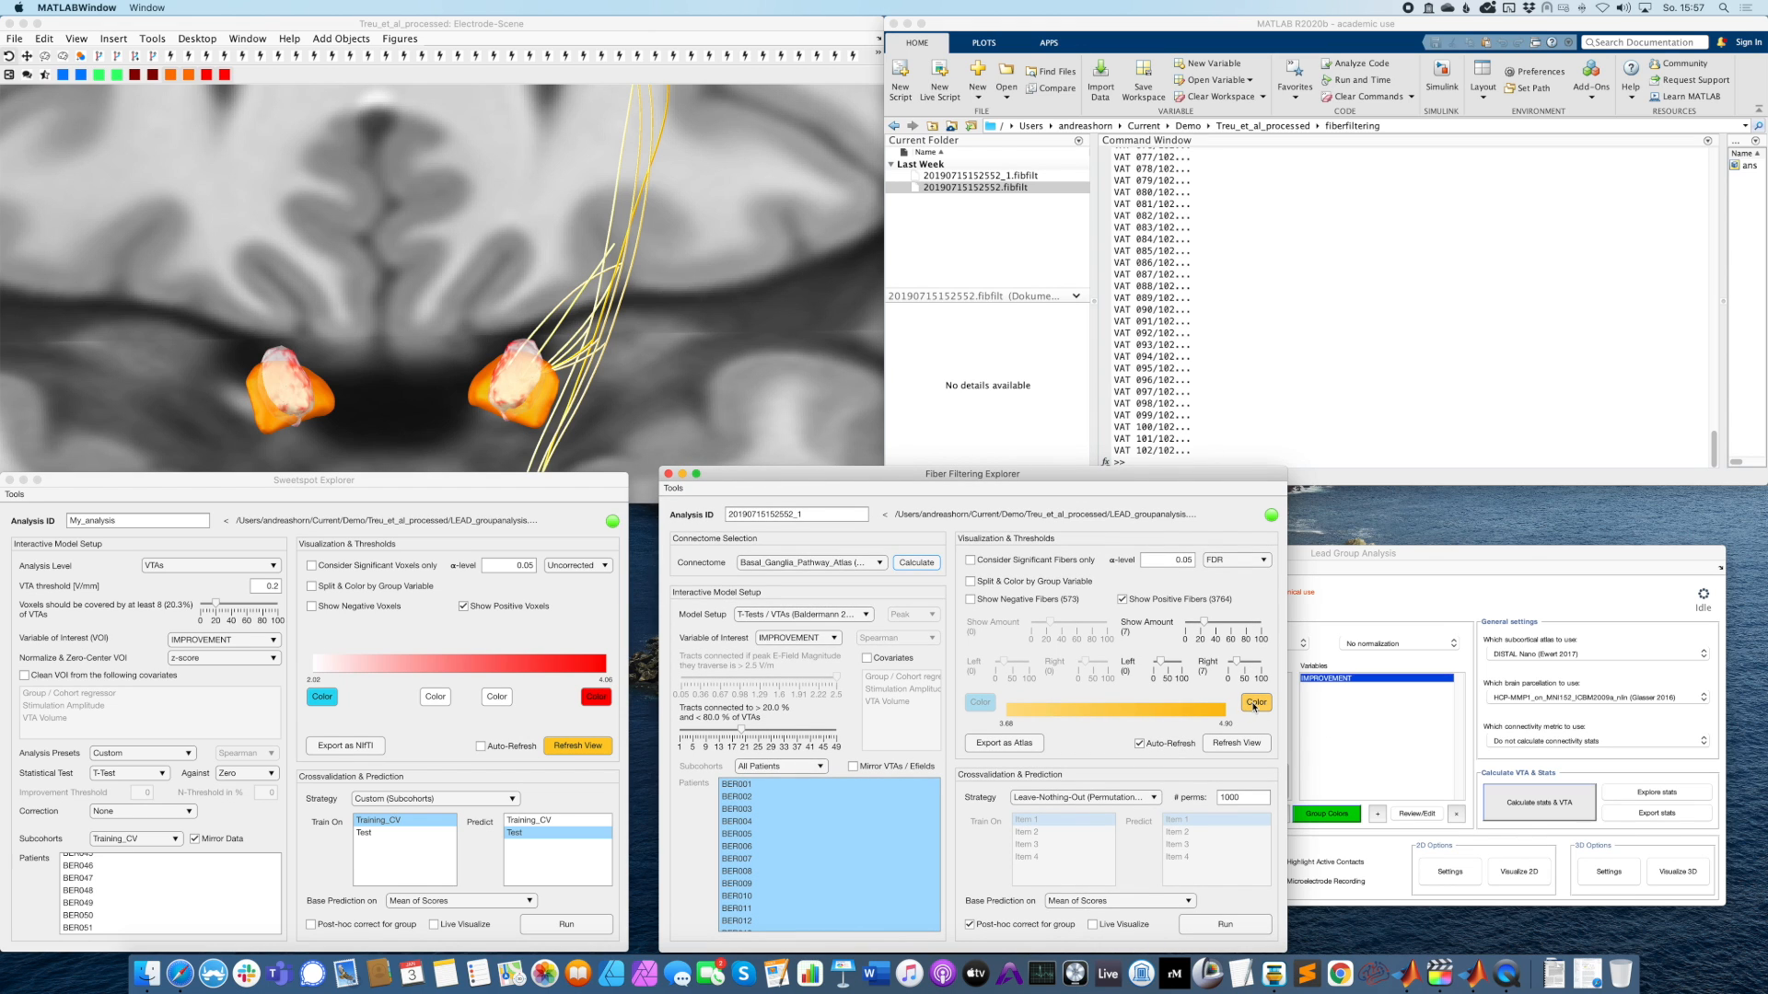
pyautogui.click(1254, 703)
pyautogui.click(861, 552)
pyautogui.click(852, 626)
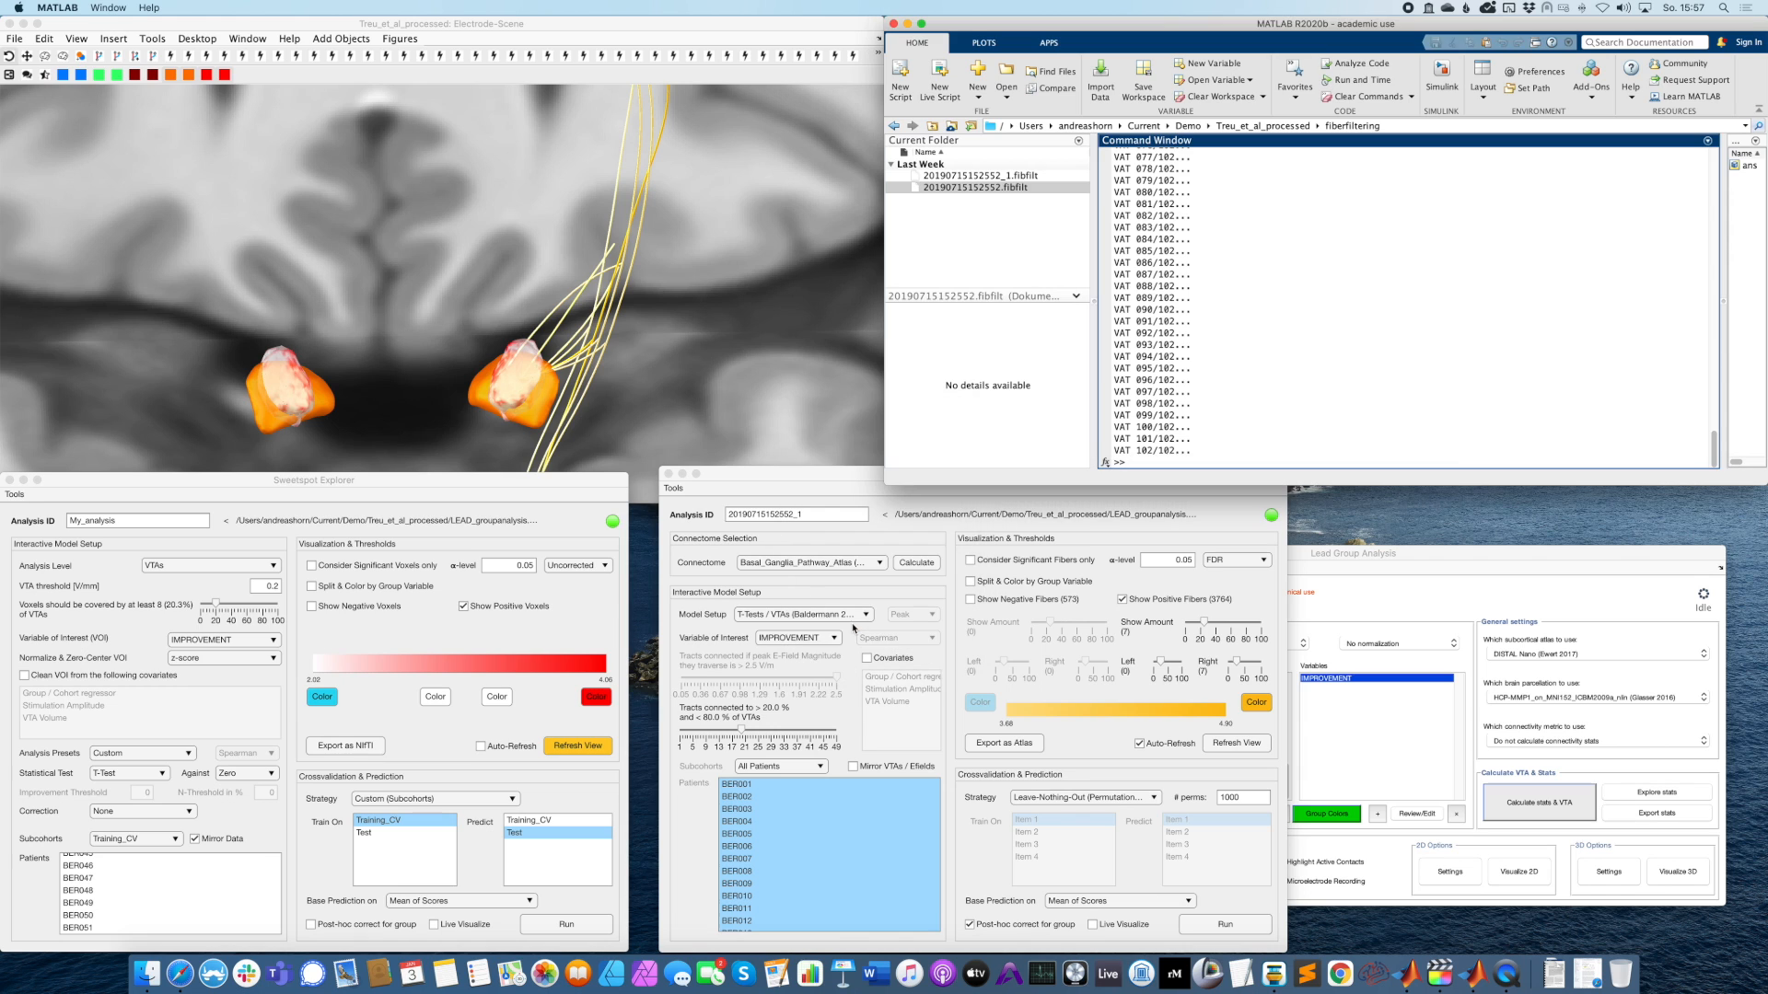
pyautogui.click(842, 475)
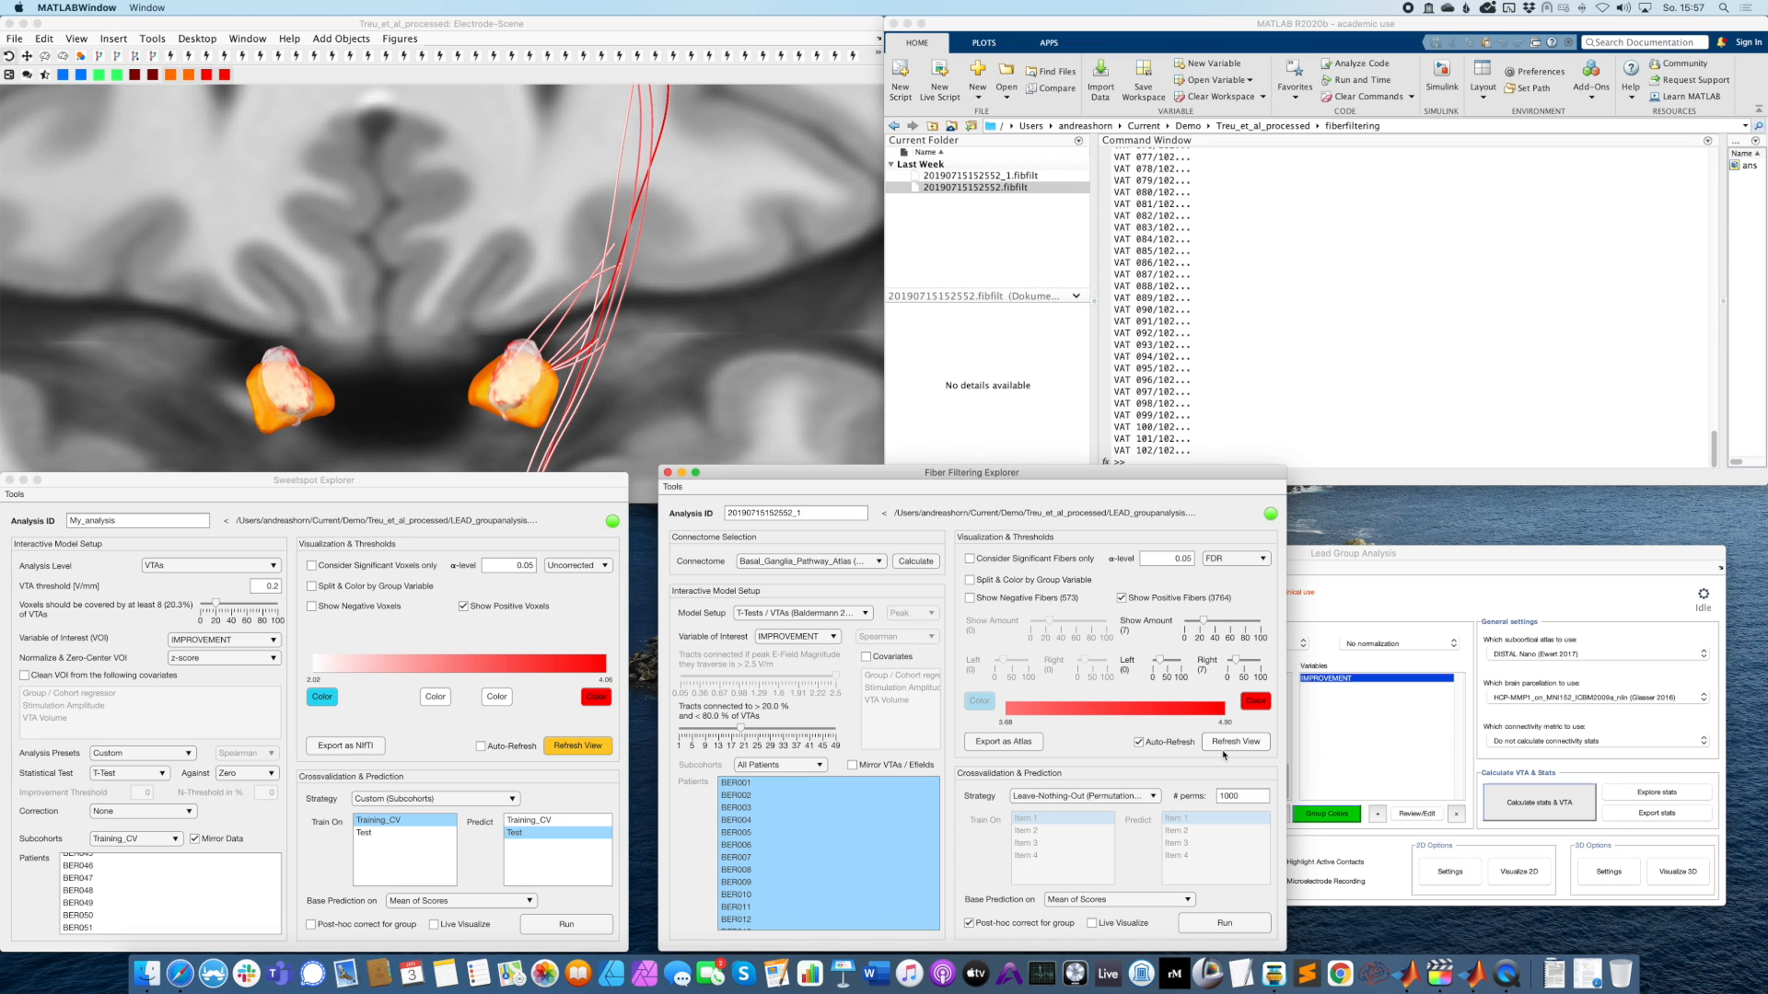
pyautogui.click(1244, 702)
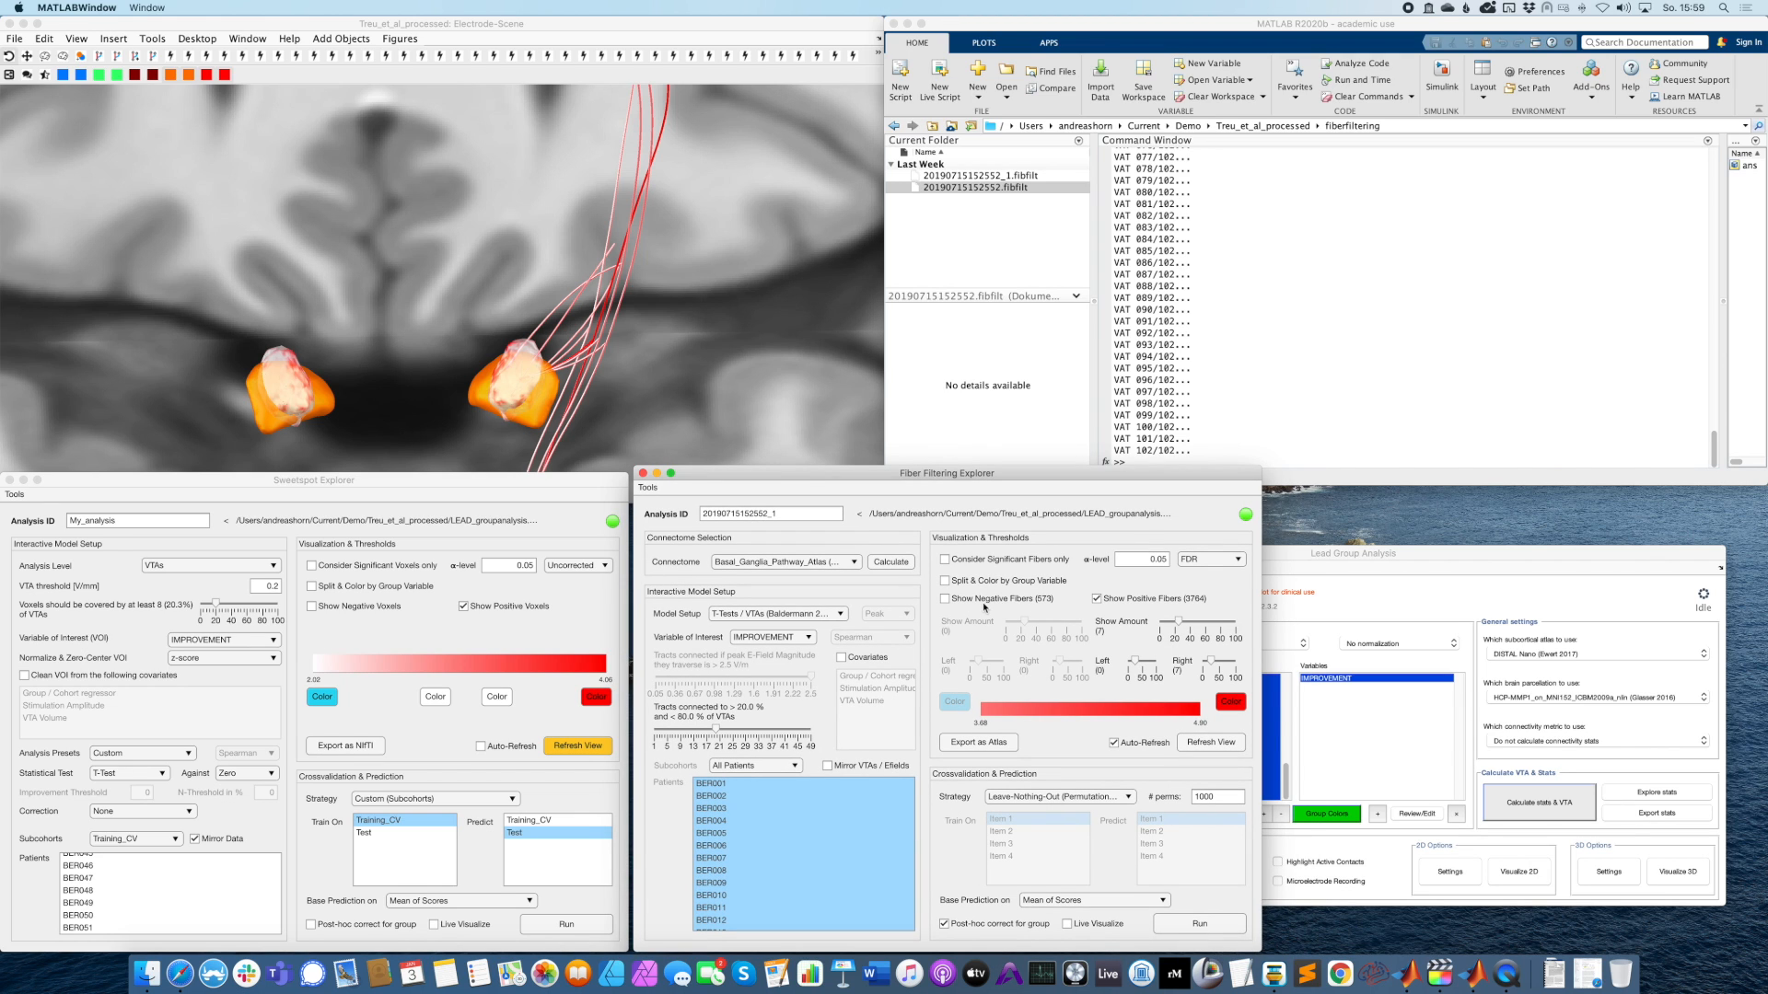
# Show the negative fibers as well, shift the Sweetspot Explorer slightly lower, and enable mirroring of the VTAs / E-fields in the Fiber Filtering Explorer.
pyautogui.click(982, 601)
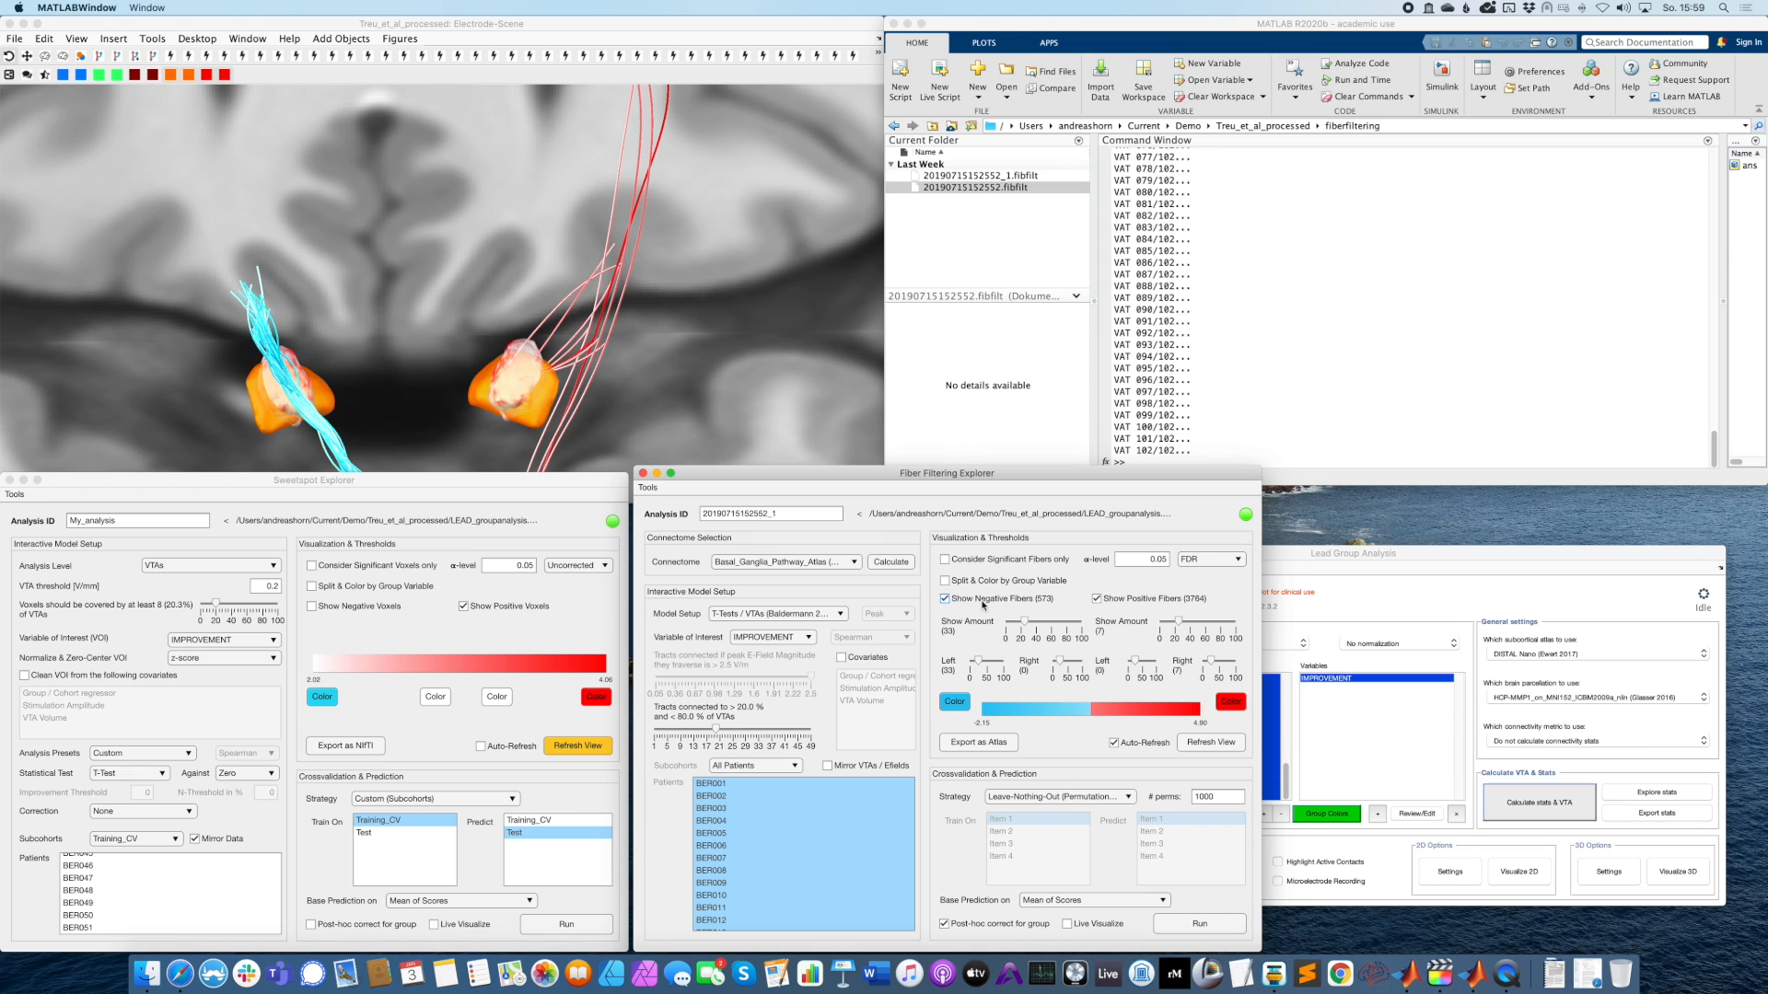
pyautogui.moveTo(586, 481); pyautogui.dragTo(588, 518)
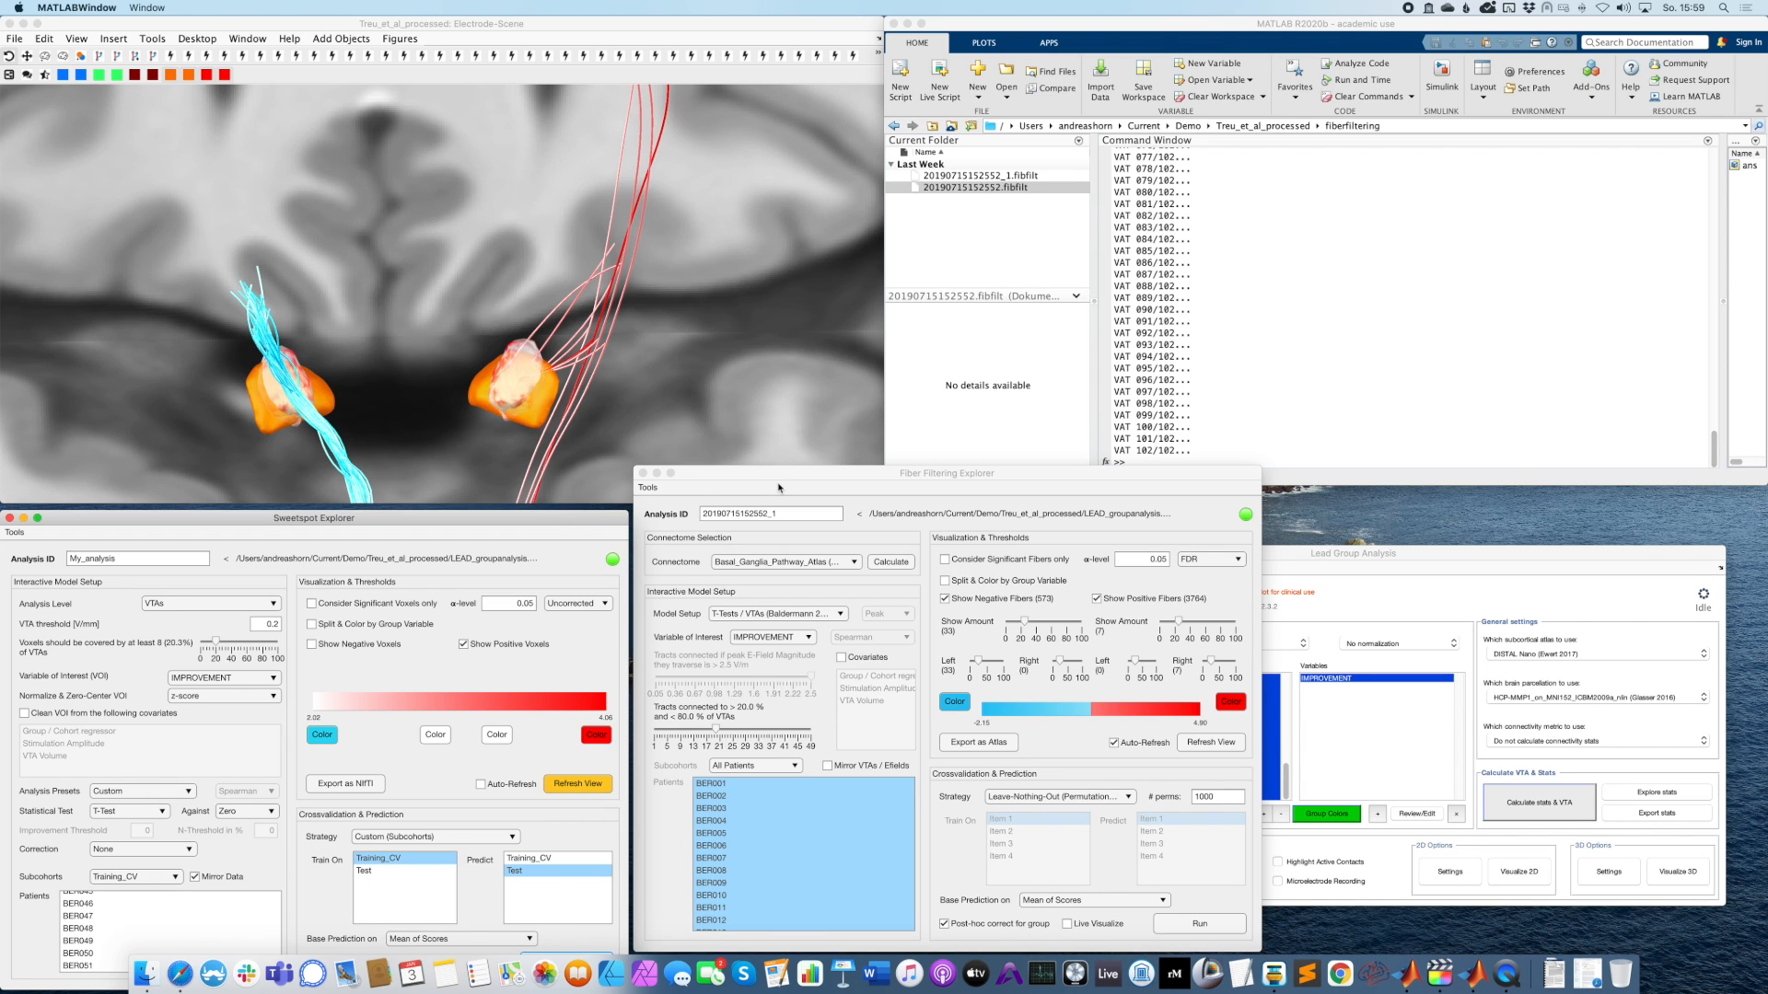
pyautogui.click(875, 772)
pyautogui.click(860, 768)
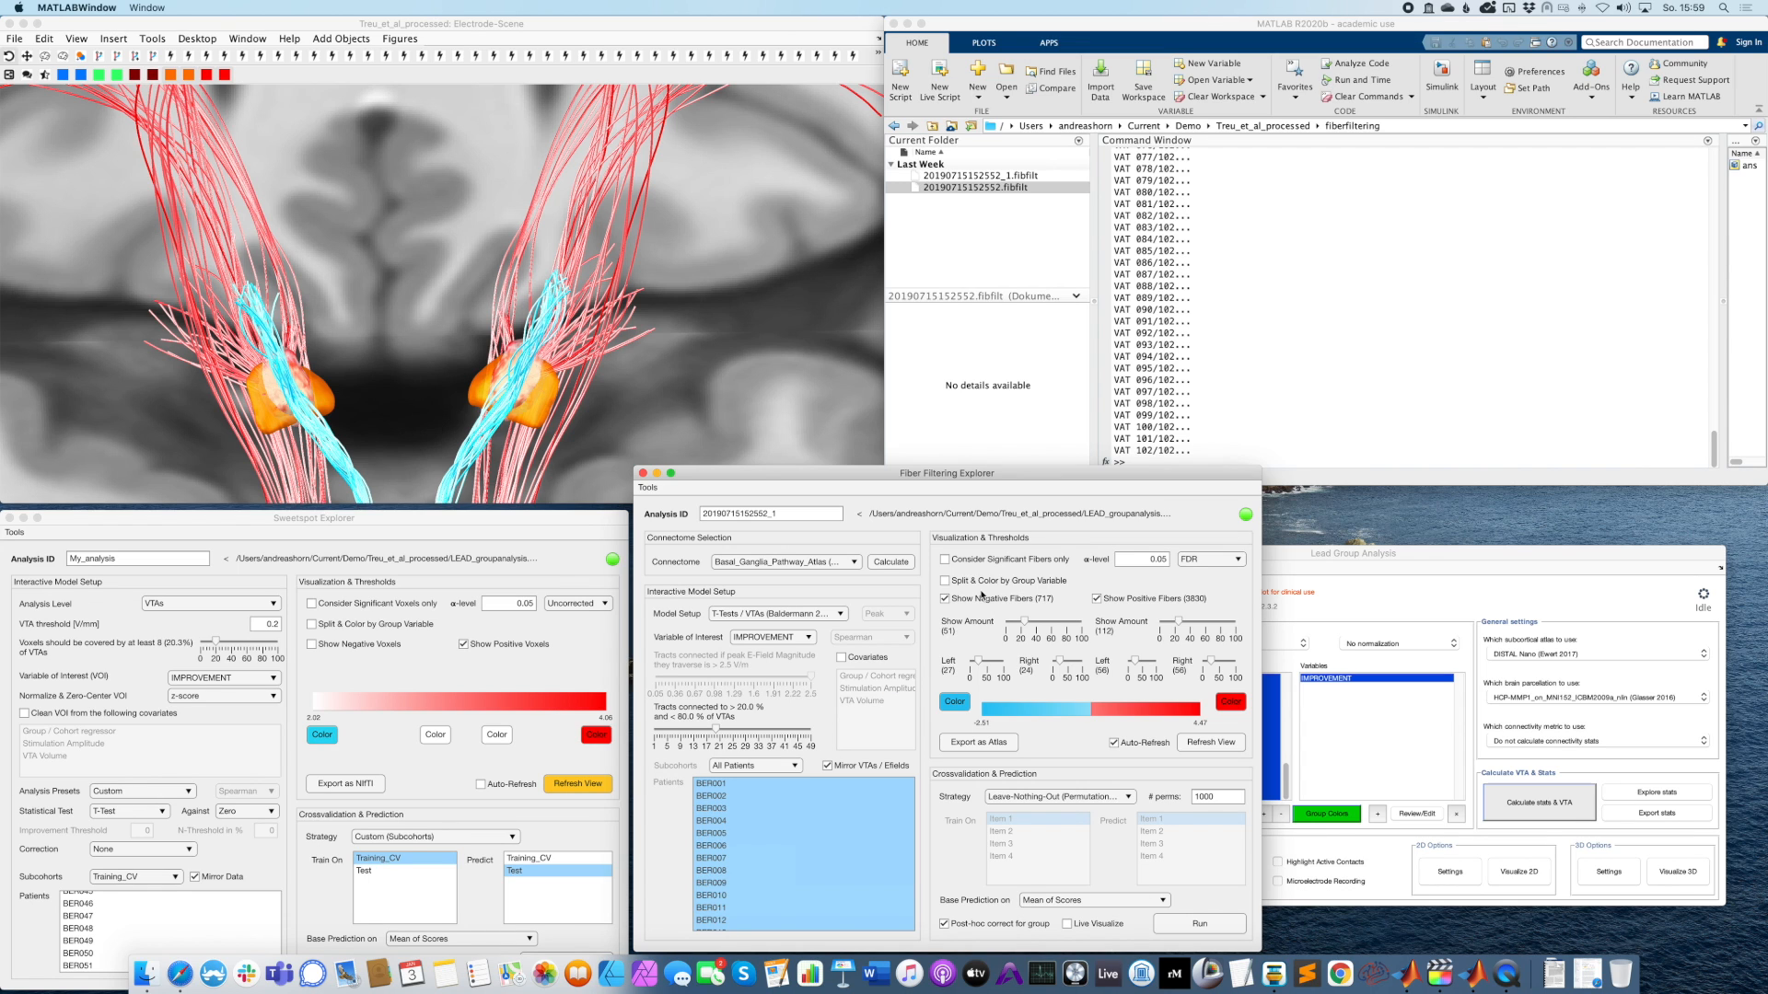
# Set the fiber model to Correlations / E-fields (Irmen 2020) with Peak, IMPROVEMENT as the variable of interest, and Spearman correlation.
pyautogui.click(778, 614)
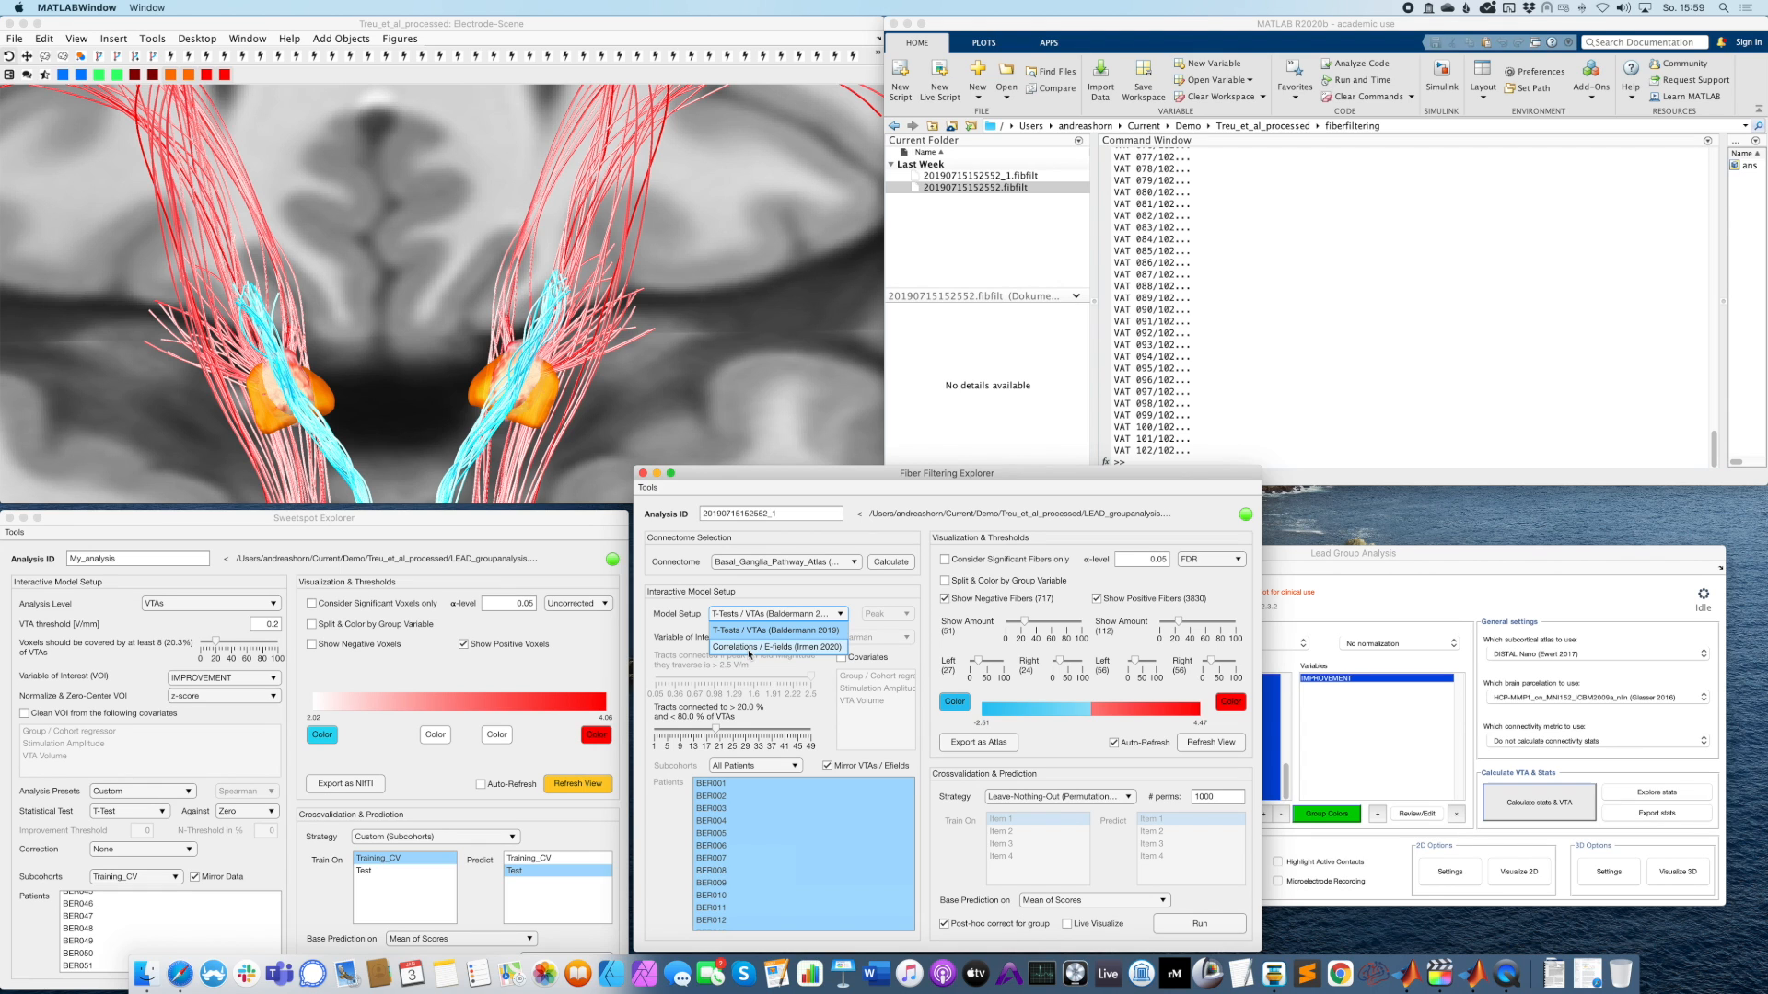
pyautogui.click(749, 648)
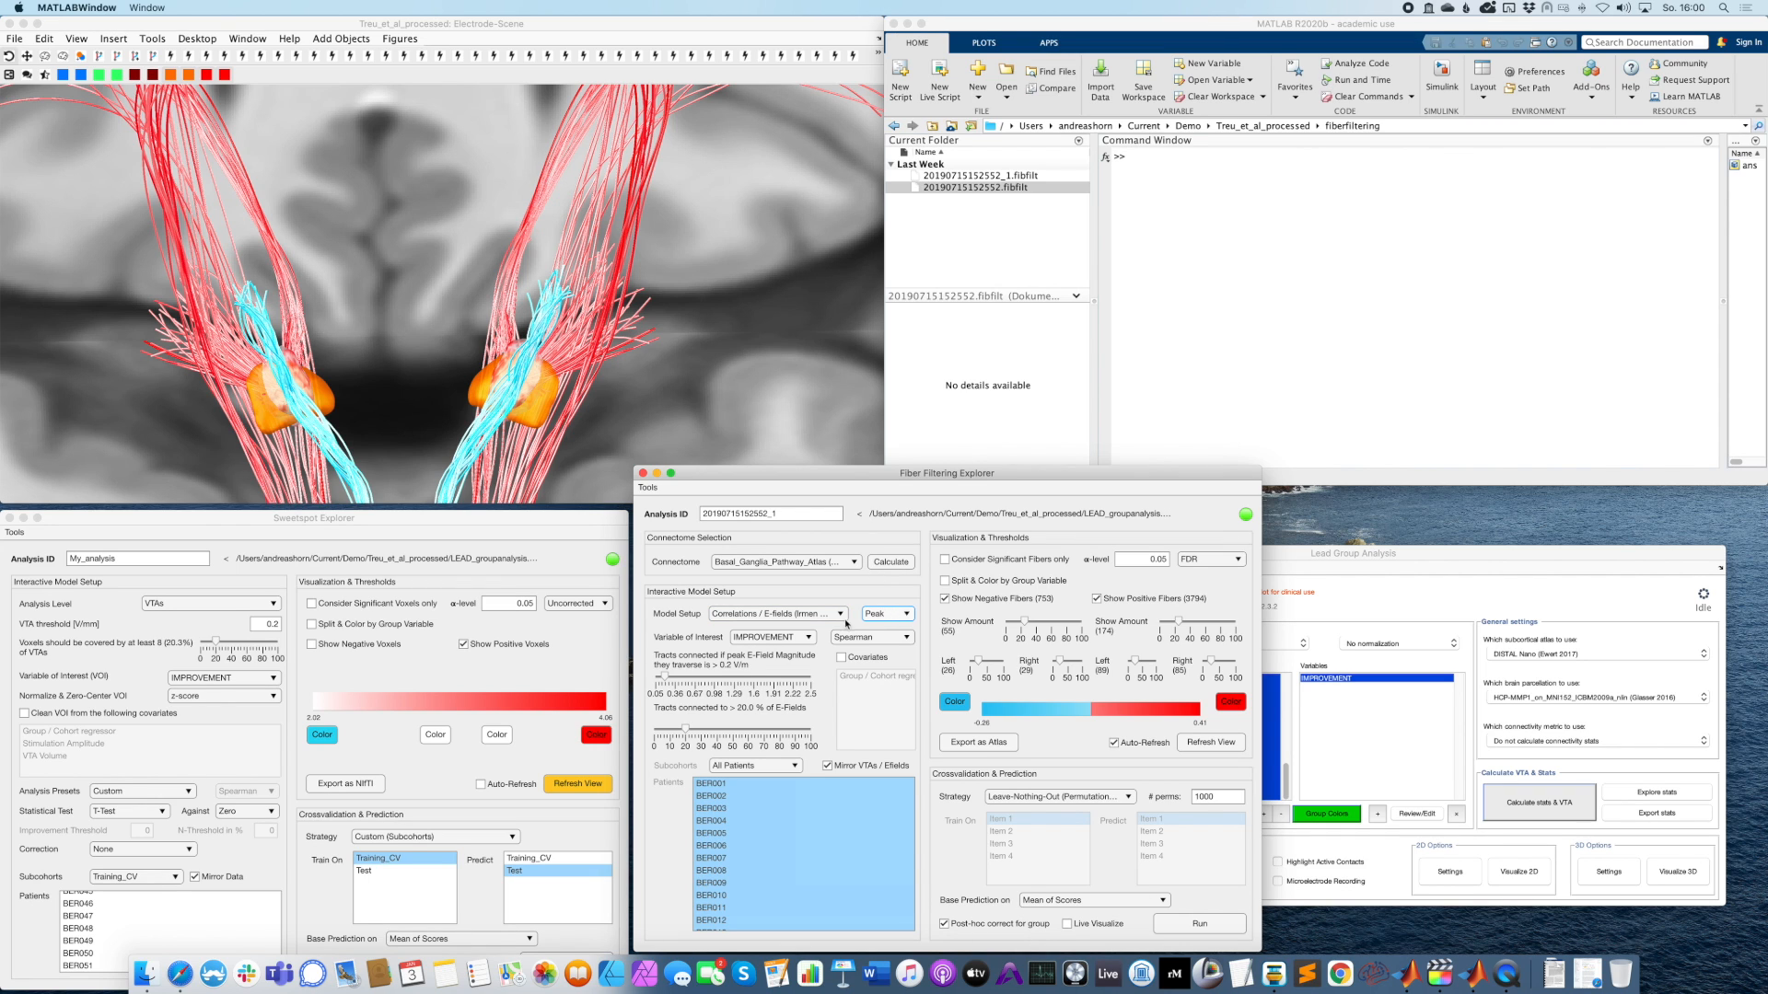
pyautogui.click(896, 621)
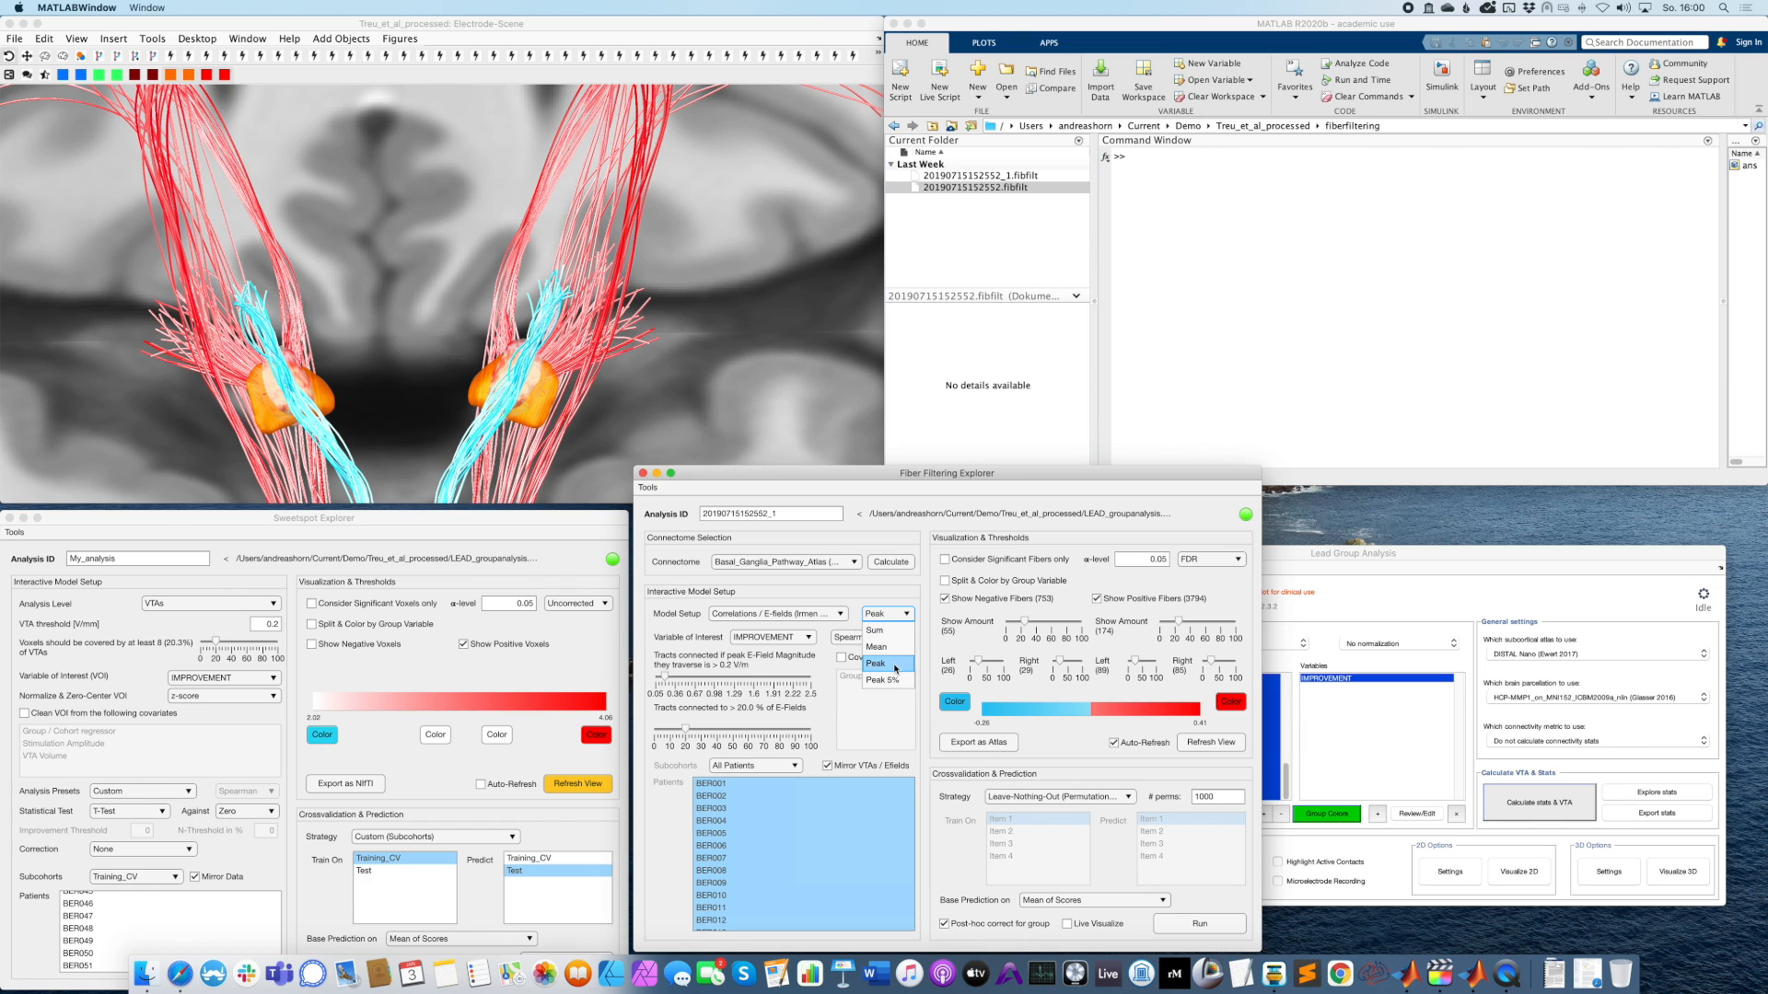
pyautogui.click(882, 664)
pyautogui.click(774, 639)
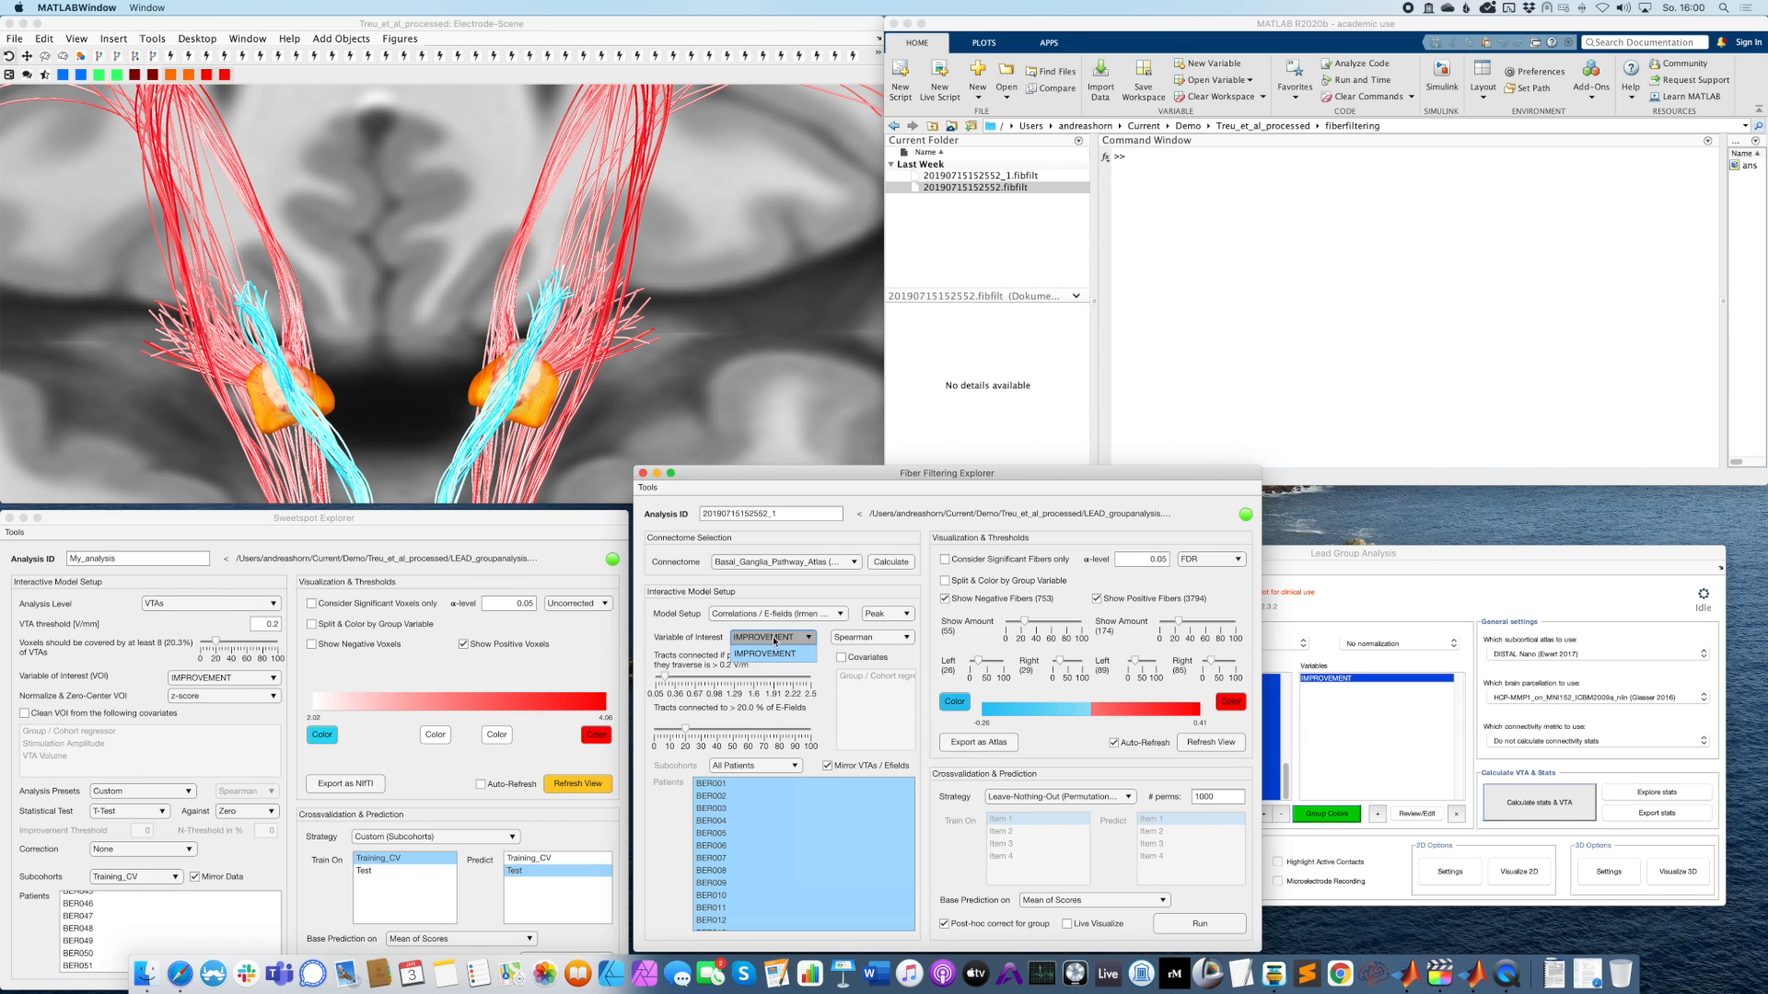
pyautogui.click(771, 653)
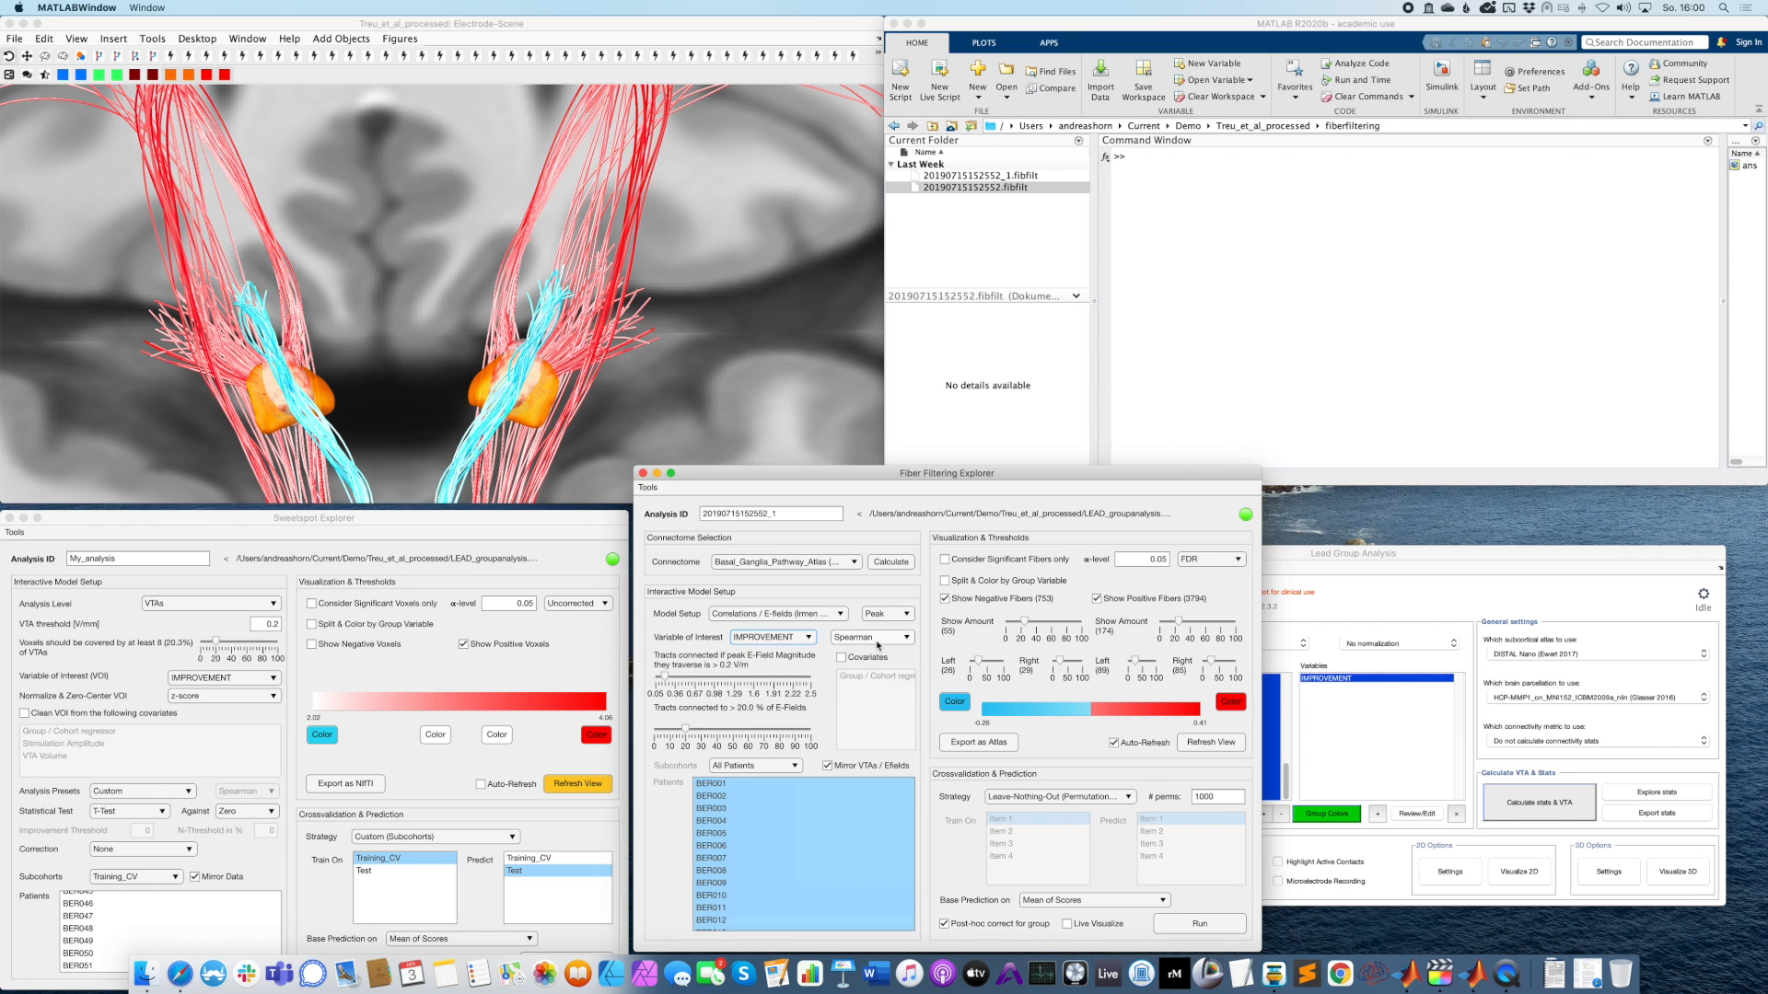
pyautogui.click(875, 639)
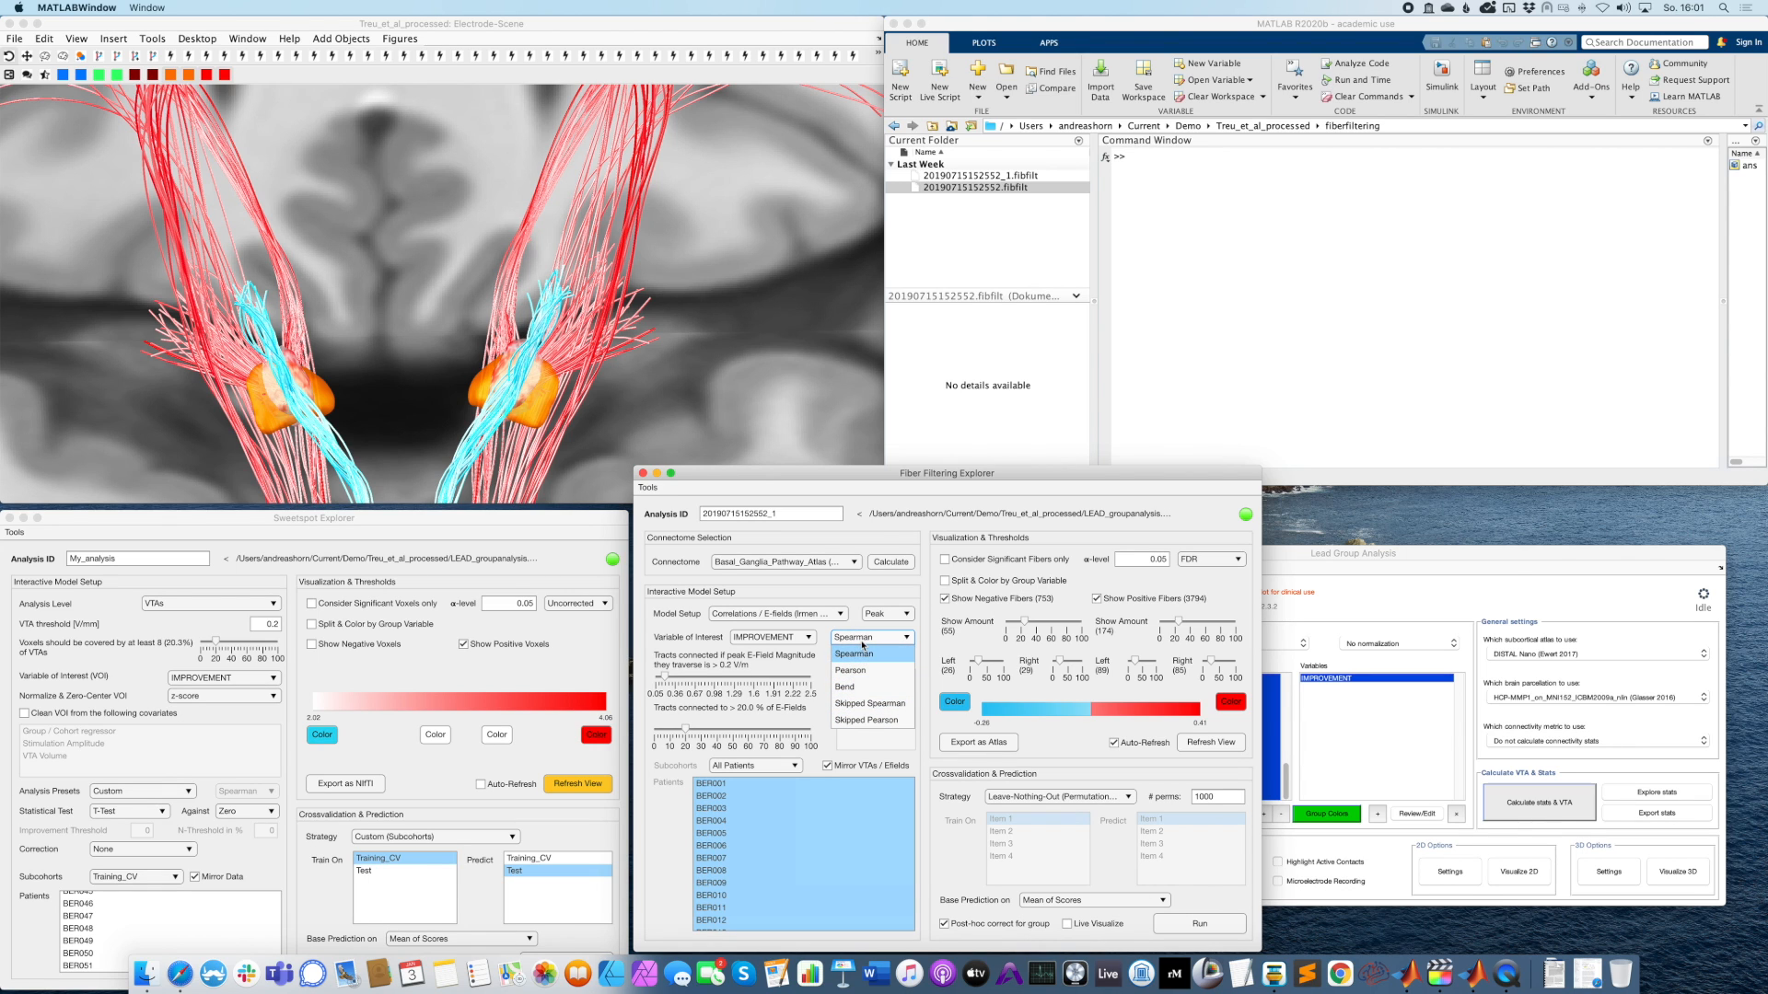
pyautogui.click(862, 653)
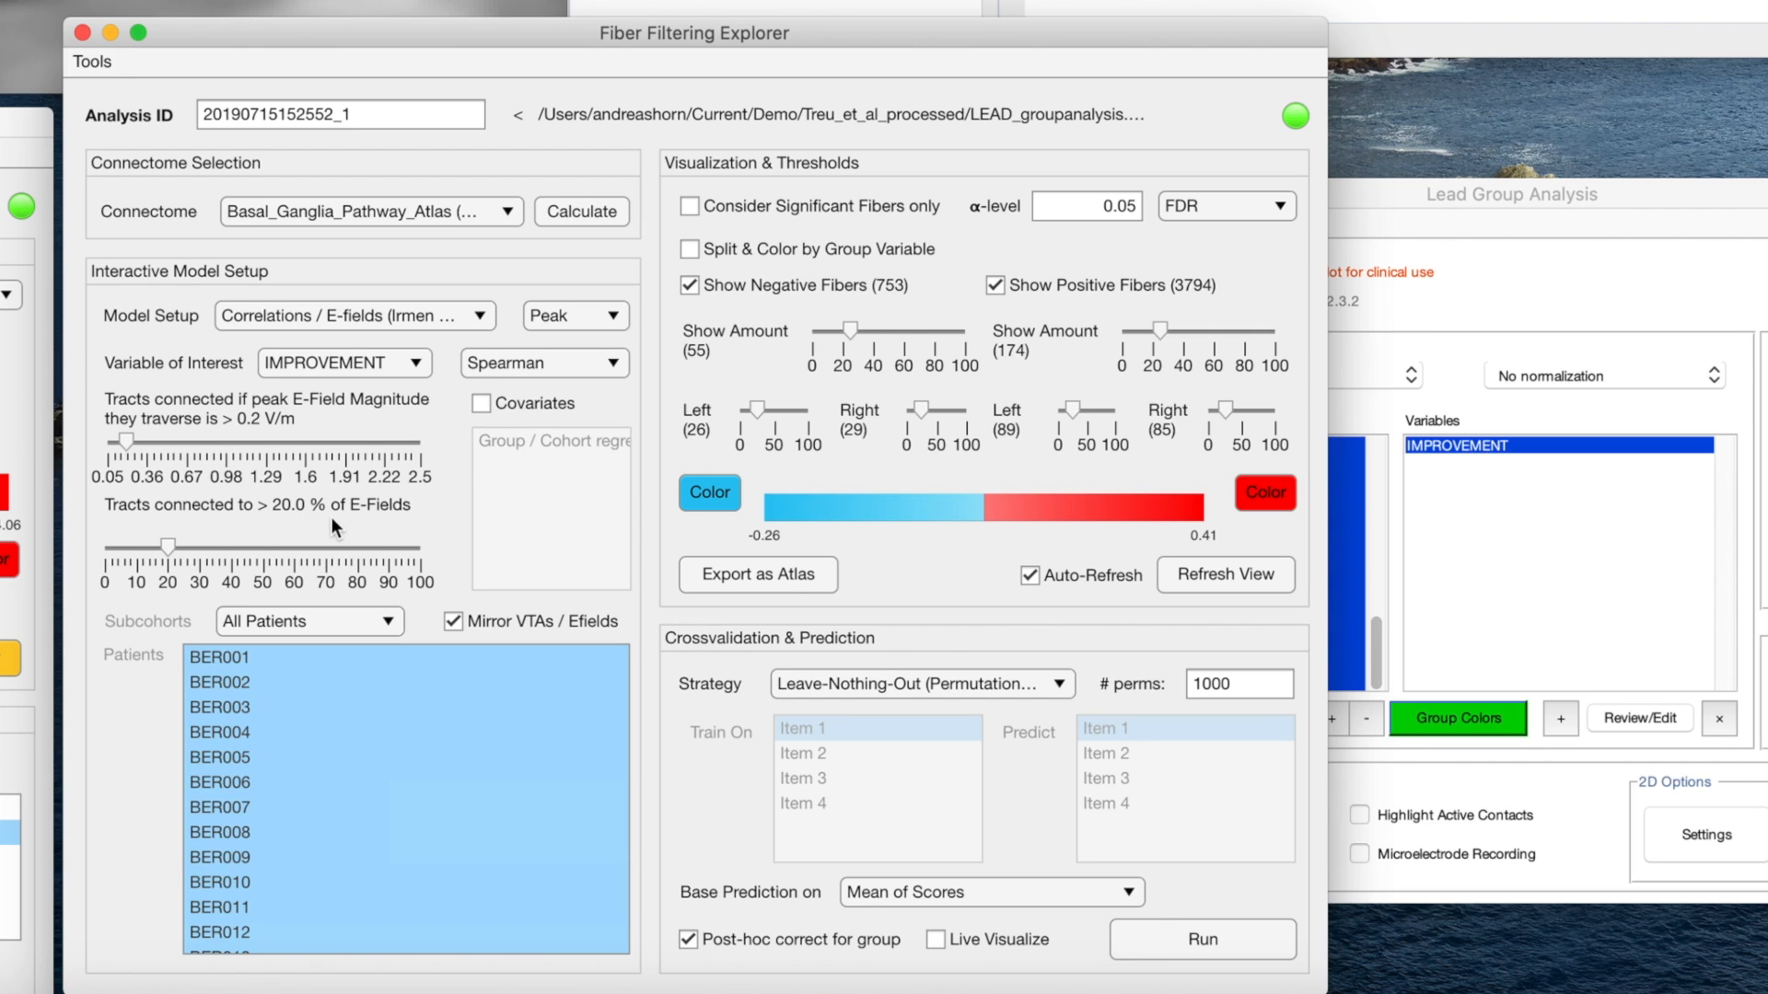
# Return the fiber model to T-Tests / VTAs (Baldermann 2019) and review the Two-sample T-Tests / VTAs section of the manual in Safari.
pyautogui.click(385, 319)
pyautogui.click(363, 356)
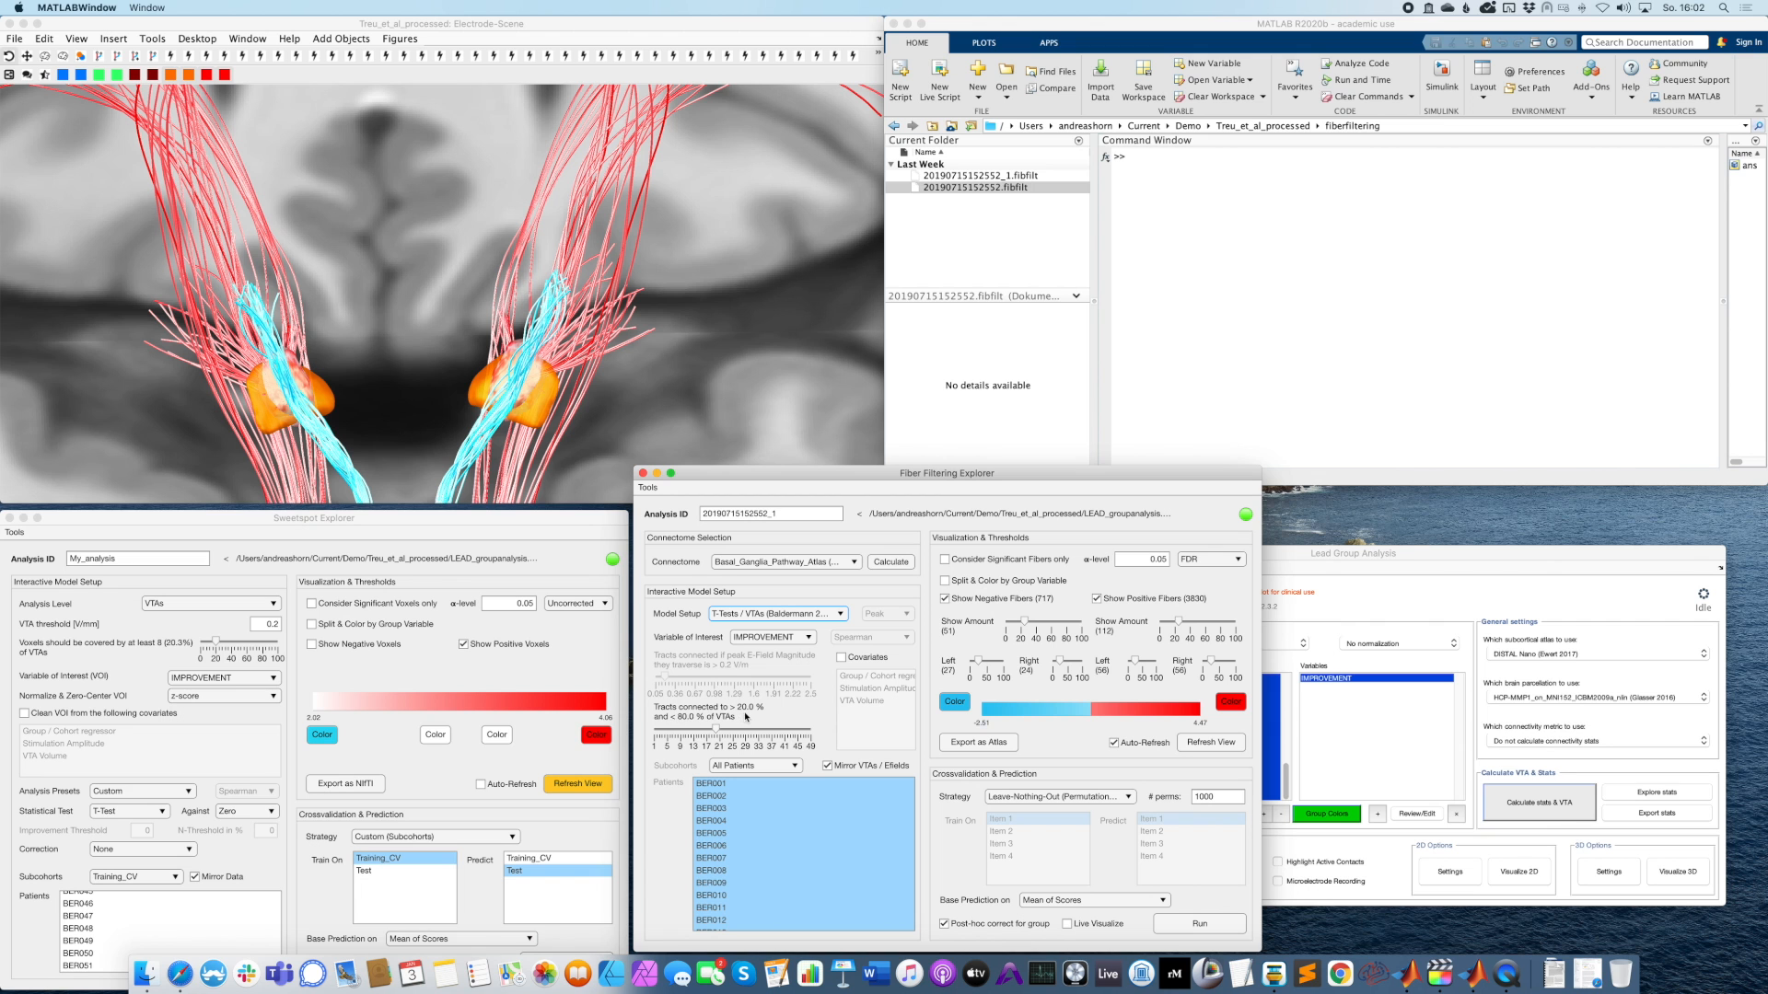
pyautogui.click(1588, 975)
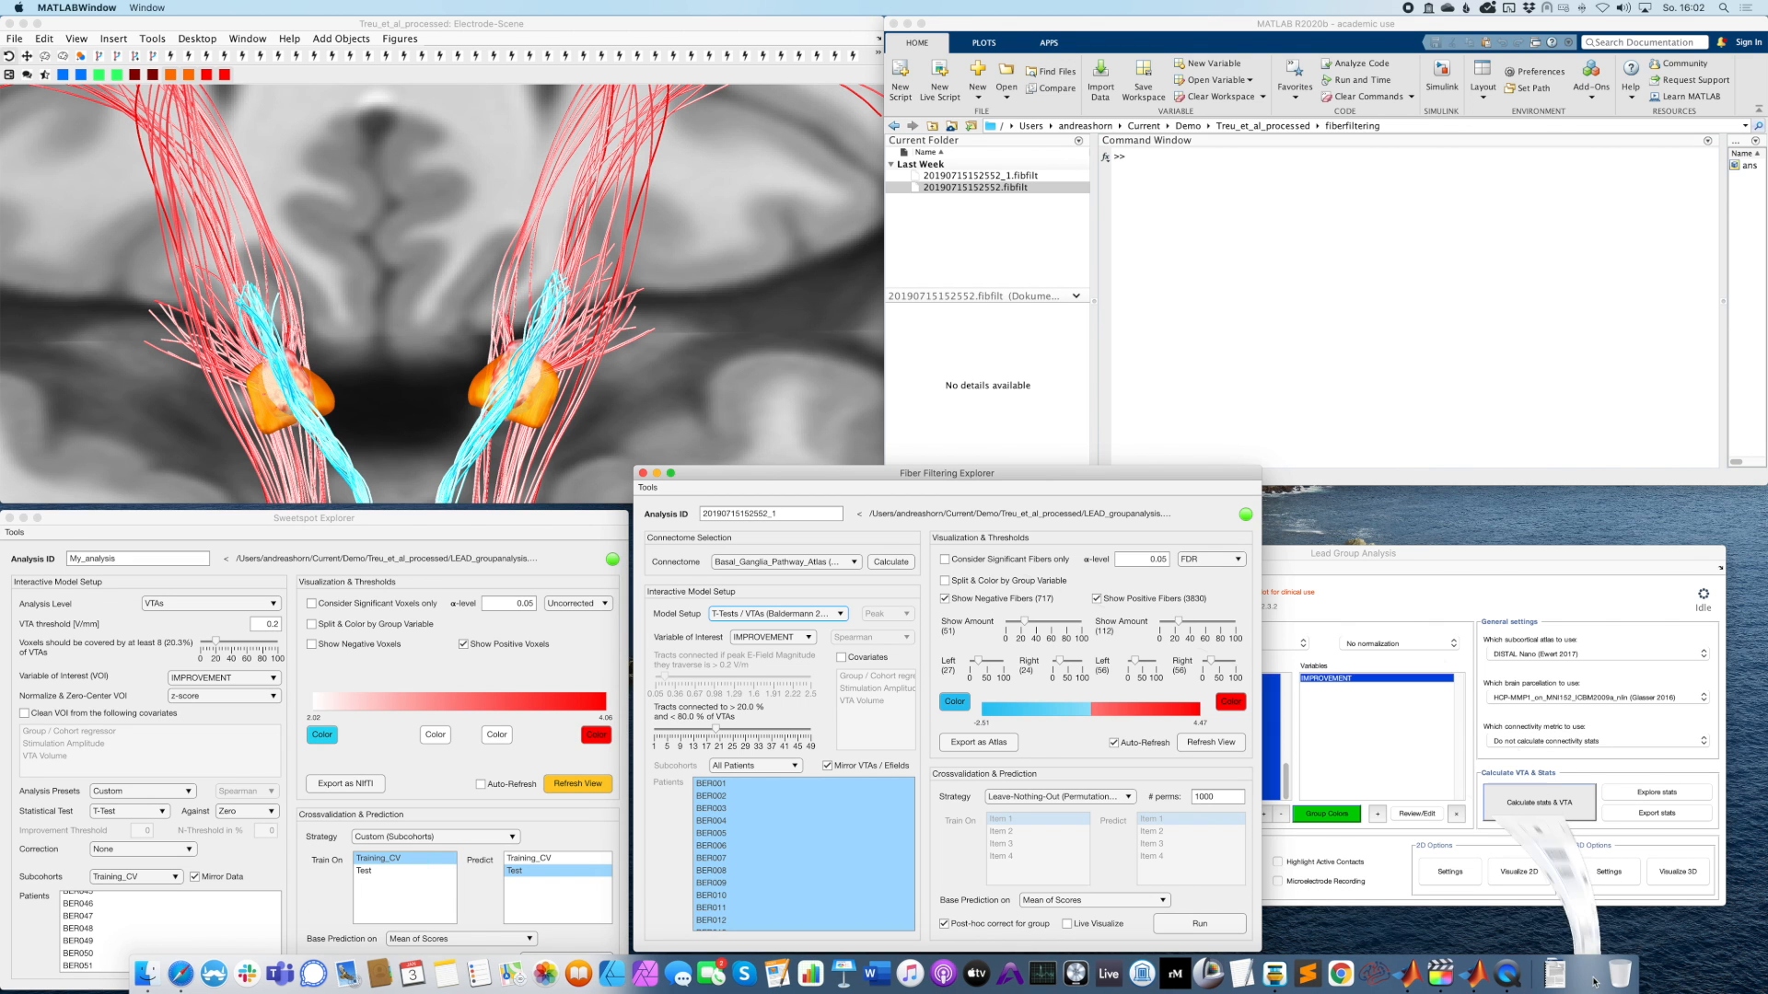
pyautogui.scroll(1, 570, 272)
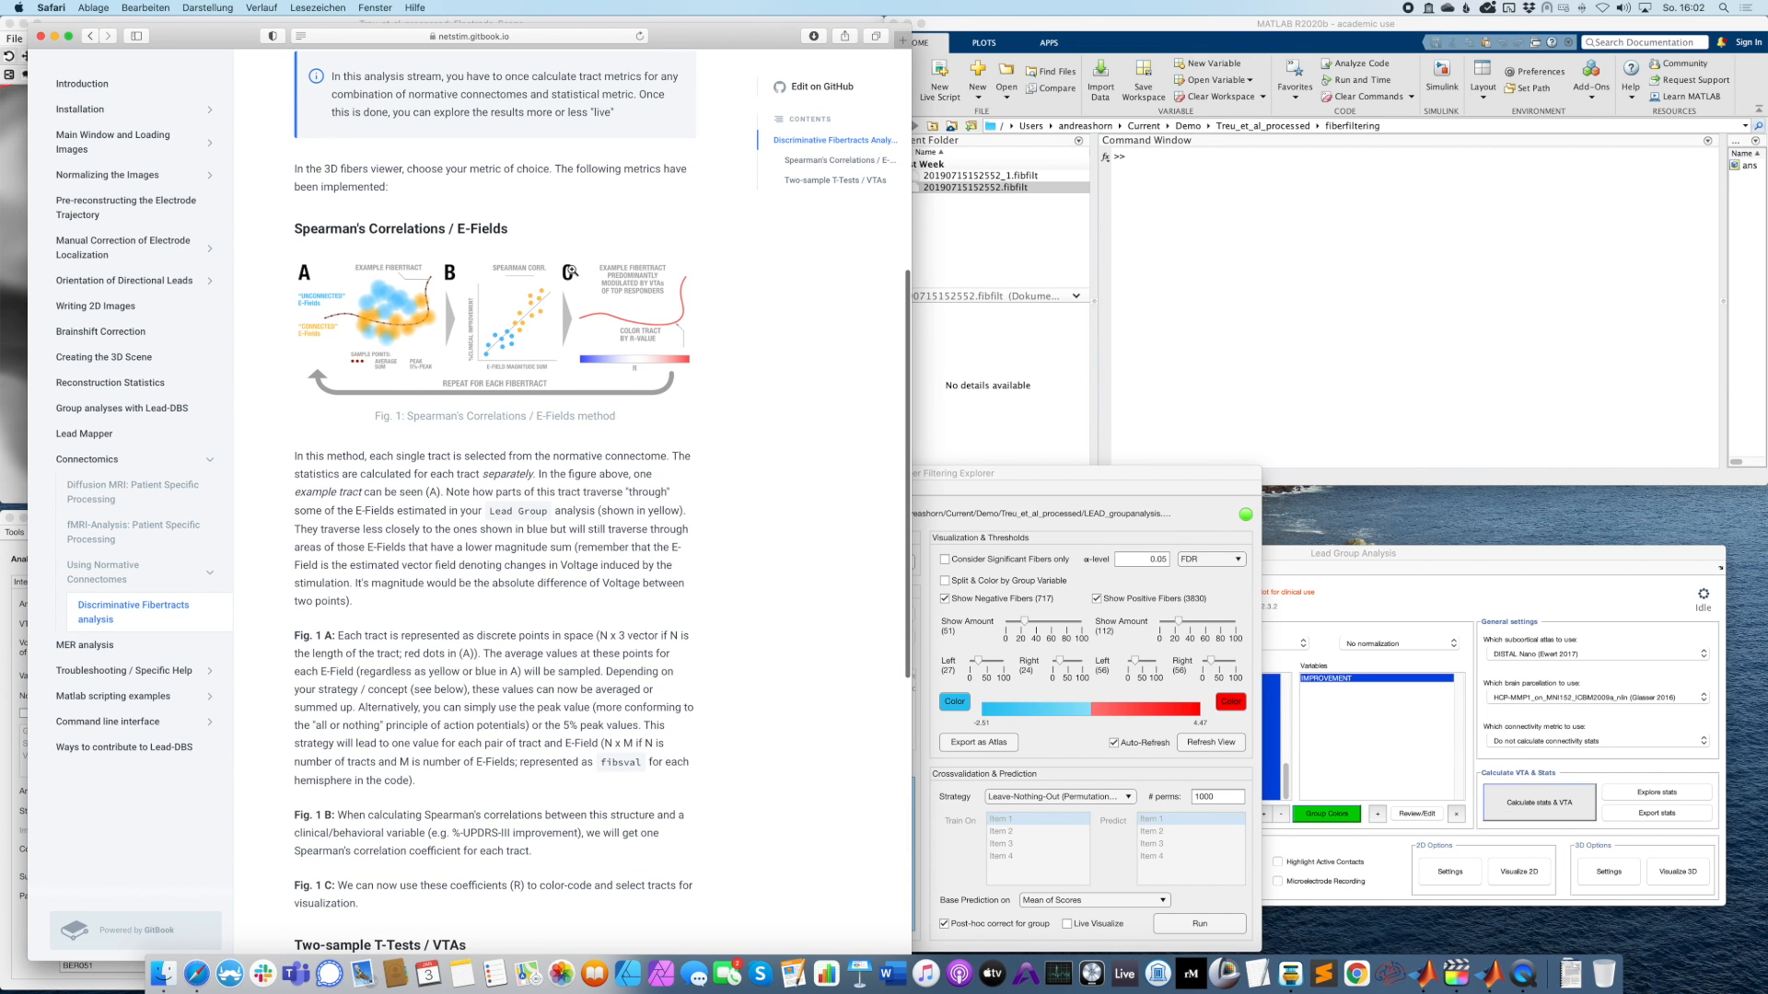
pyautogui.scroll(-15, 570, 271)
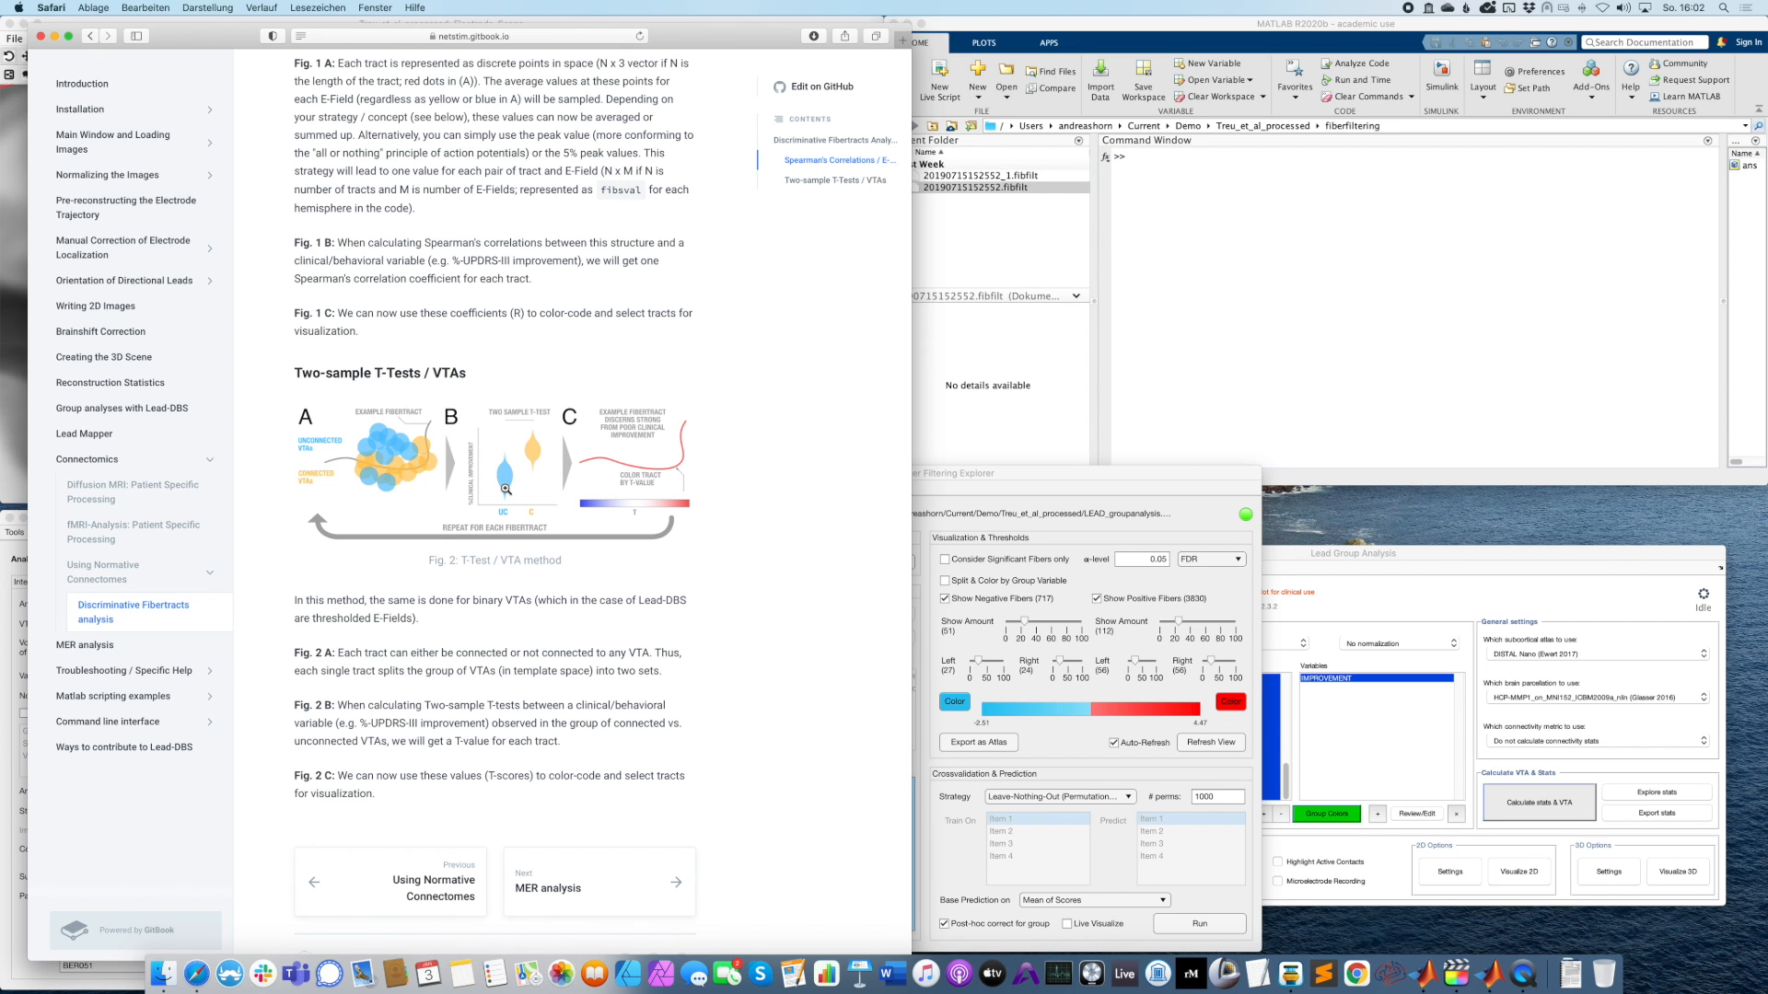
pyautogui.click(54, 37)
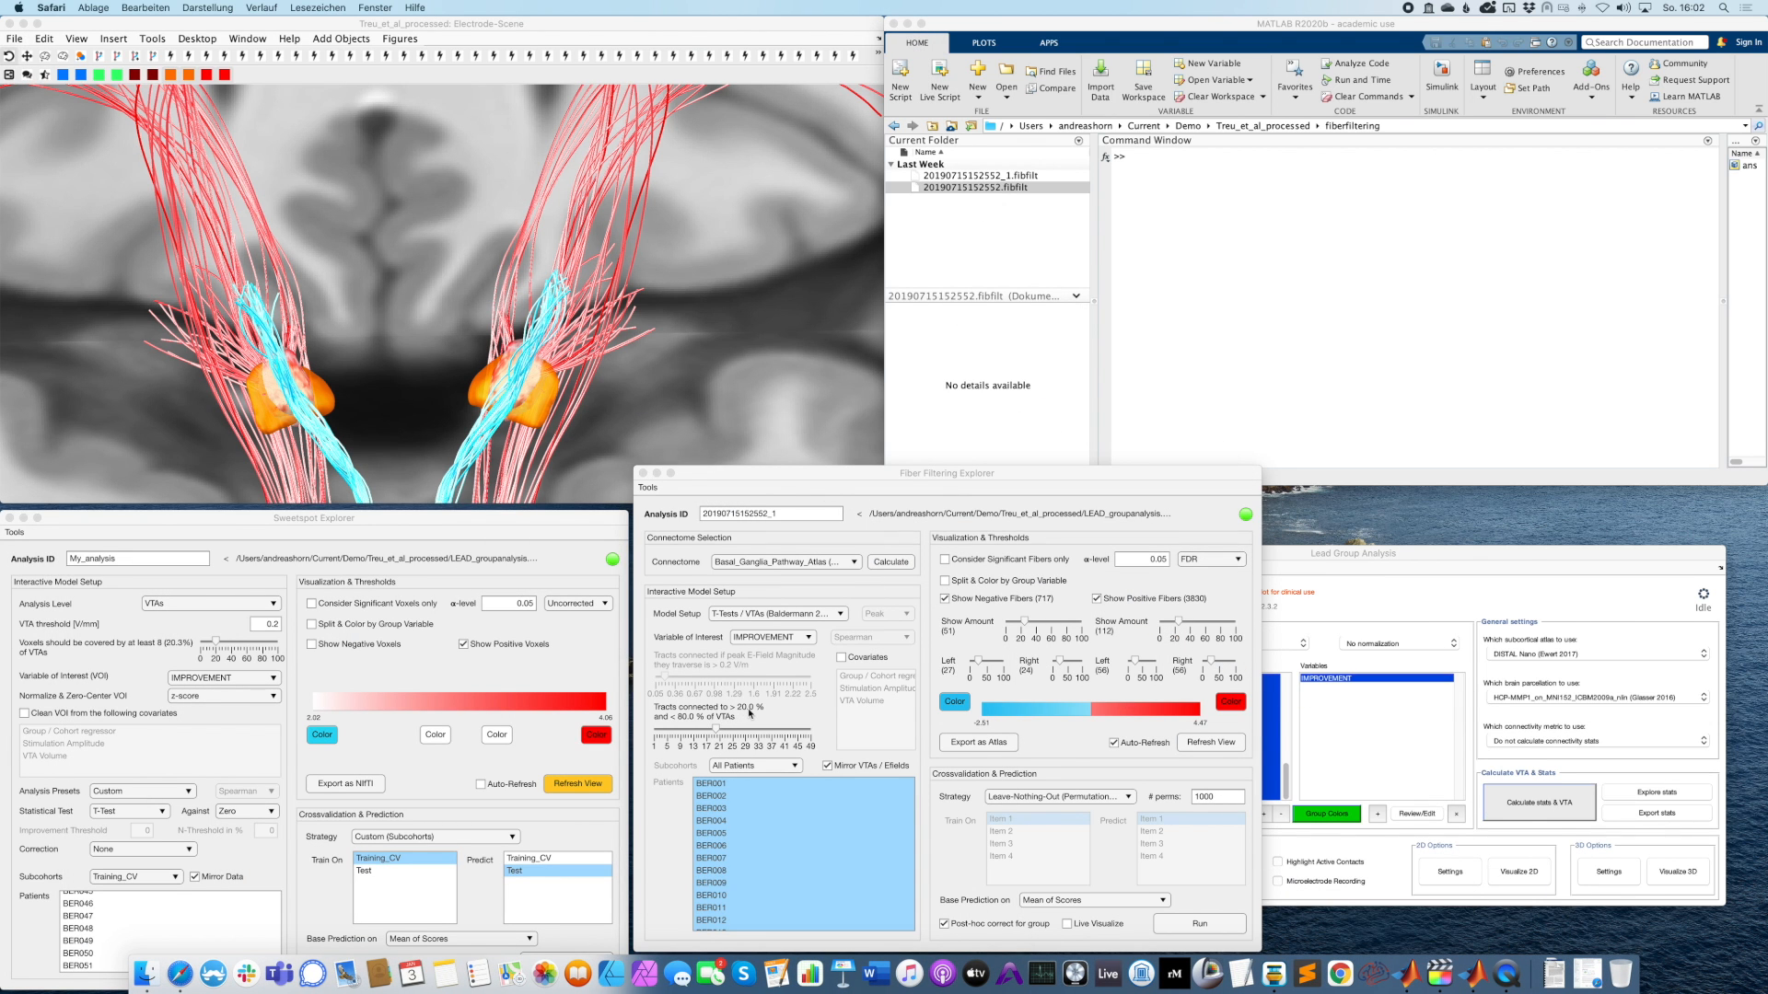
# Sweep the VTA connection threshold for tracts across its full range and return it to 20 %.
pyautogui.click(748, 716)
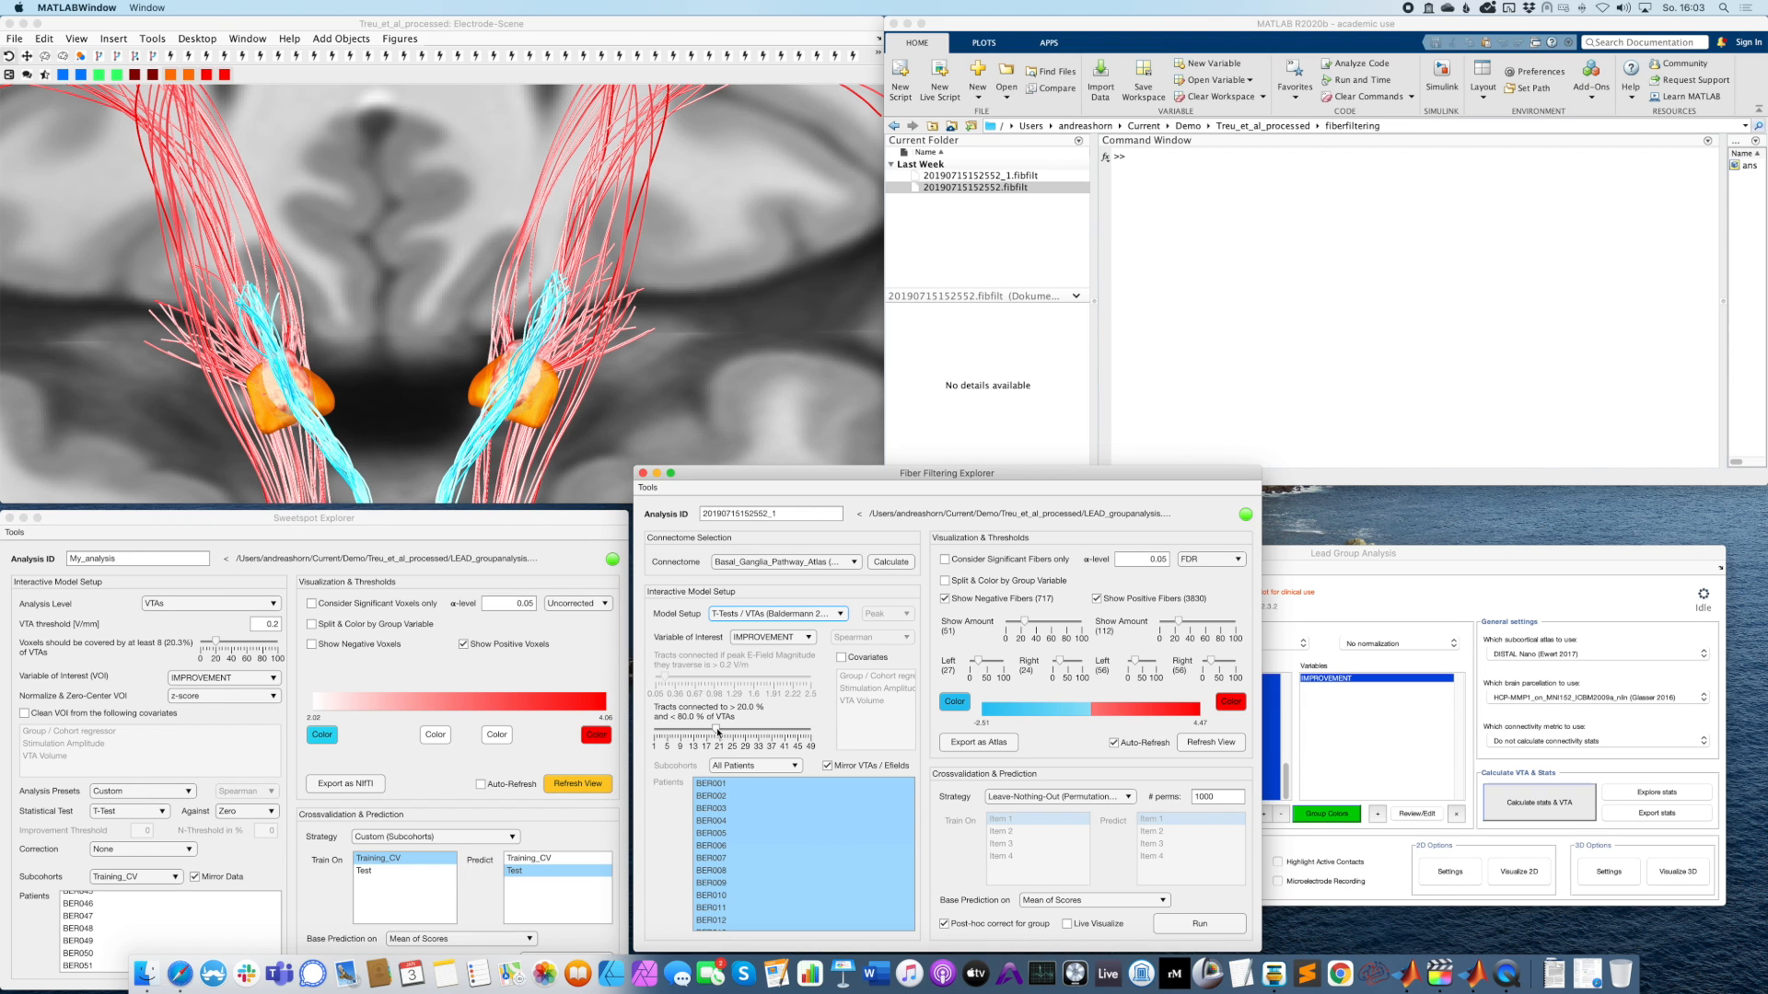
pyautogui.moveTo(718, 731); pyautogui.dragTo(655, 731)
pyautogui.moveTo(653, 732); pyautogui.dragTo(712, 733)
pyautogui.moveTo(710, 733); pyautogui.dragTo(820, 733)
pyautogui.moveTo(811, 728); pyautogui.dragTo(717, 735)
# Set the fiber model to Correlations / E-fields (Irmen 2020) and the tract connection threshold to 0 % of E-Fields.
pyautogui.click(781, 615)
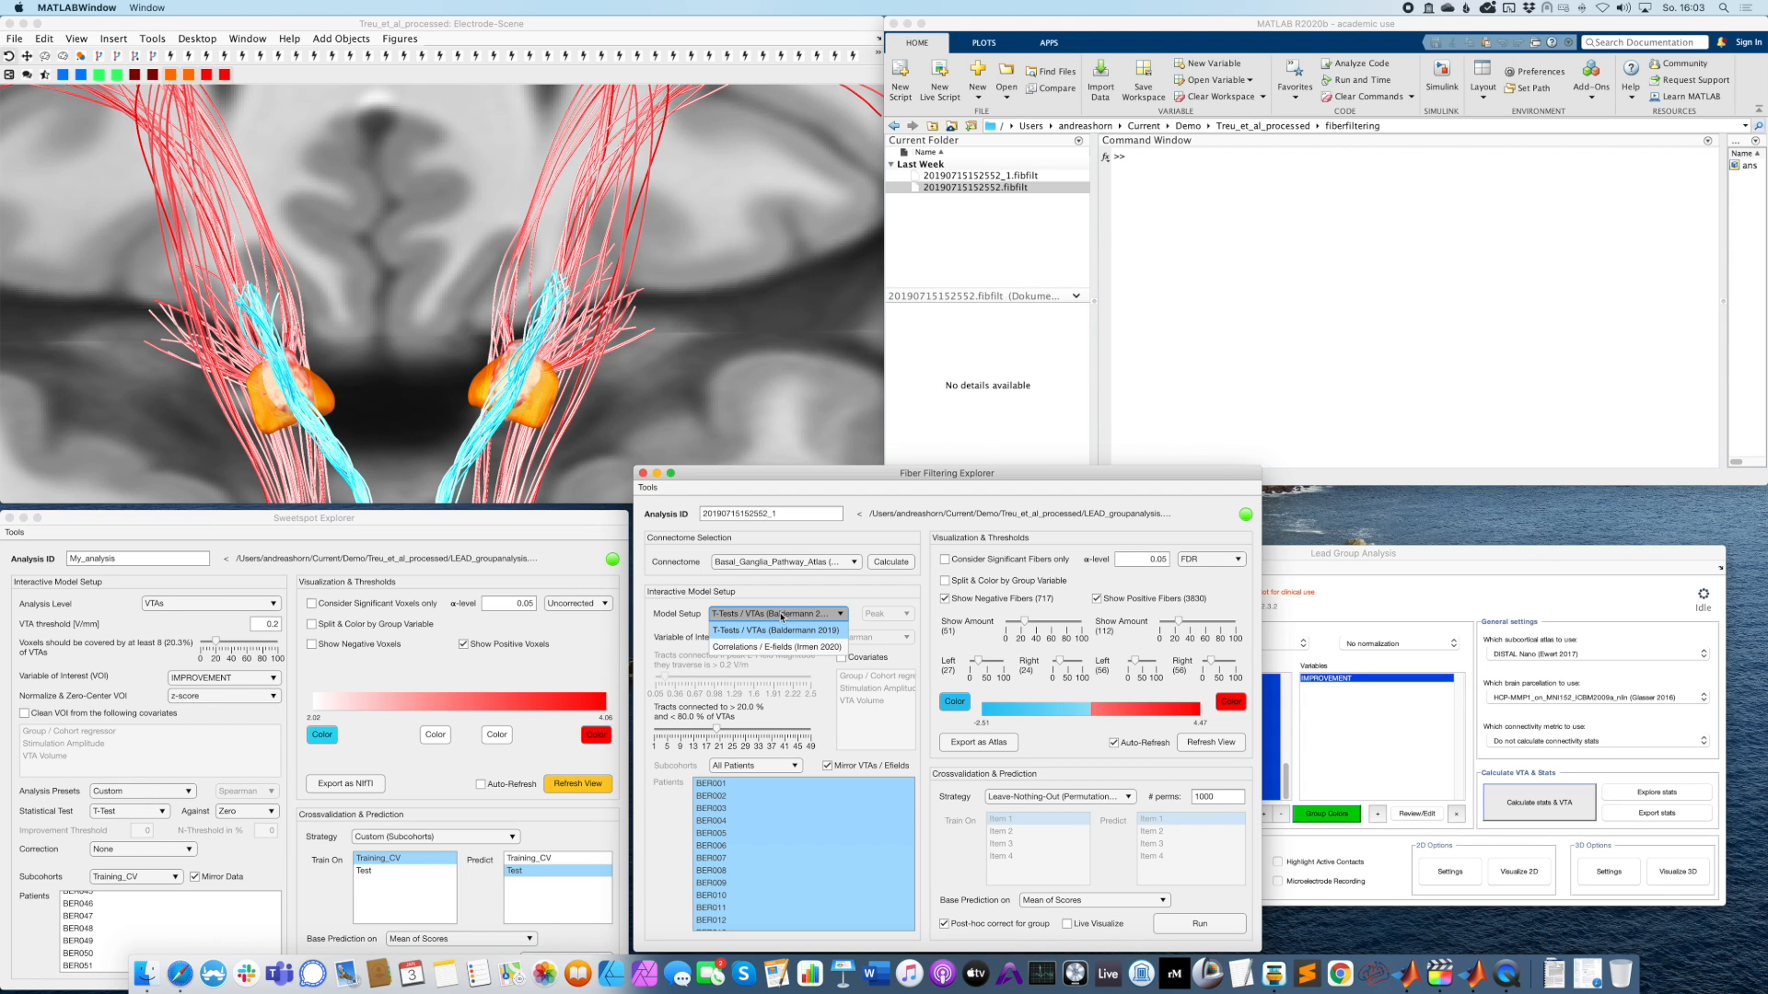
pyautogui.click(771, 646)
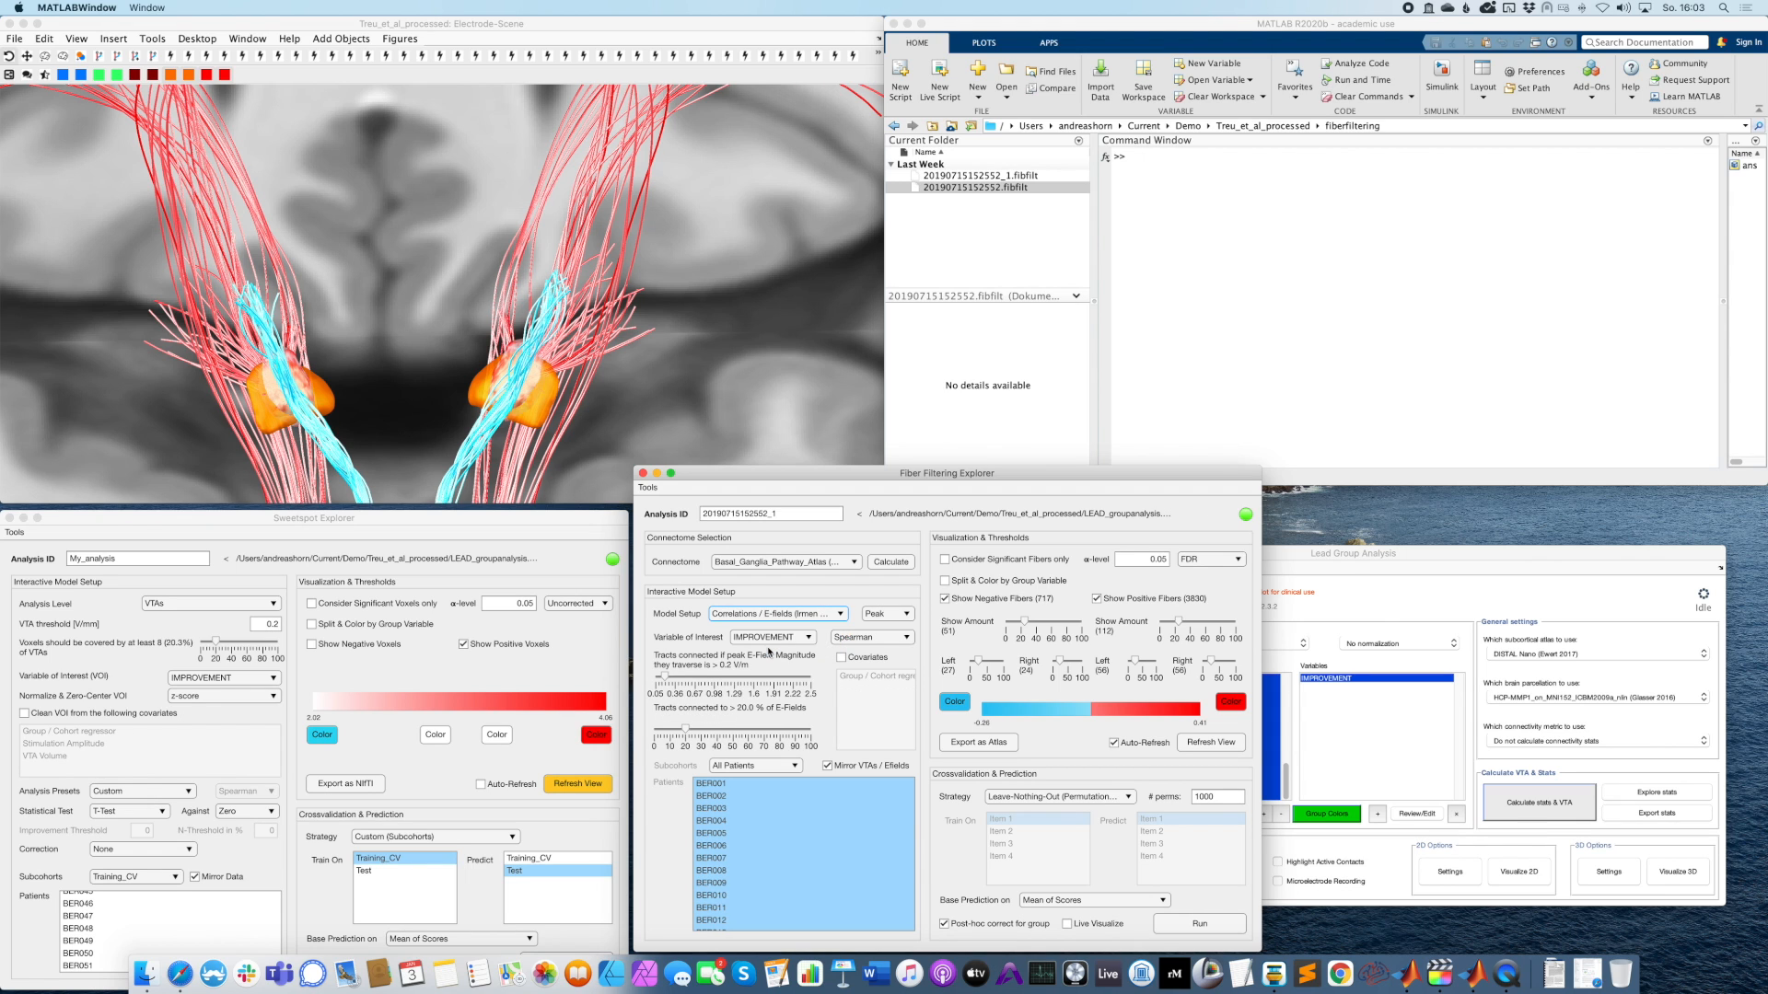
pyautogui.moveTo(686, 730); pyautogui.dragTo(648, 731)
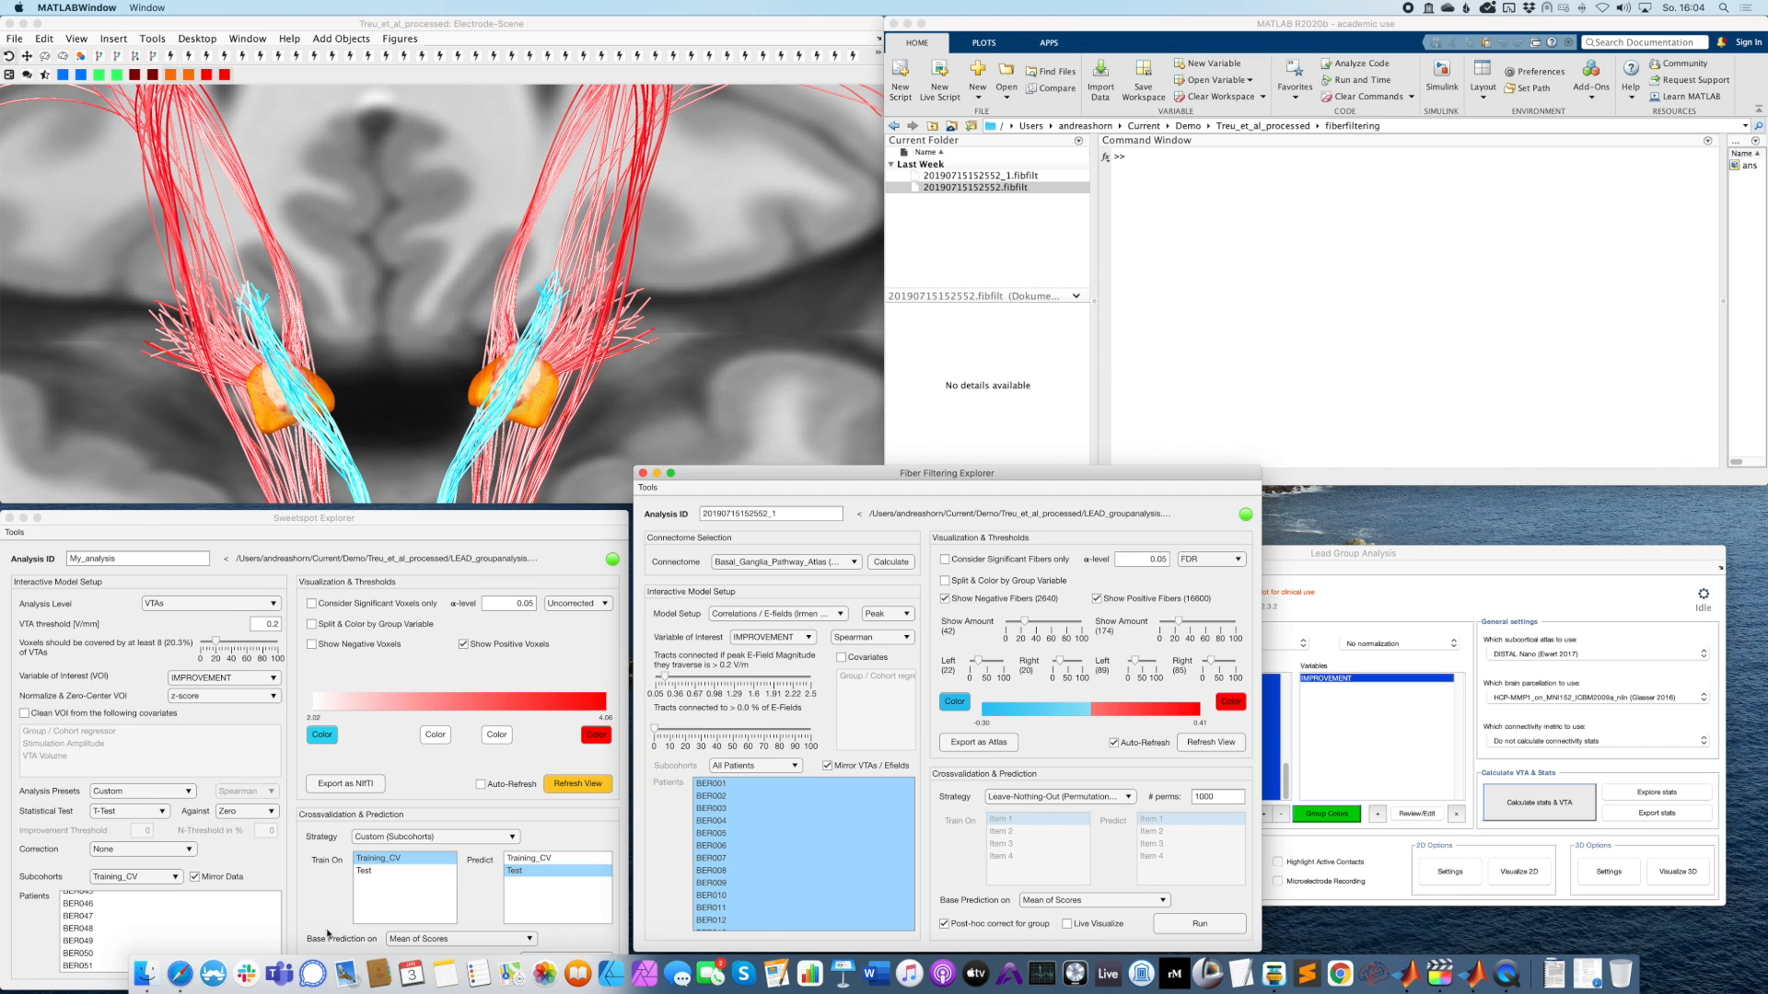
# Review the enlarged Spearman's Correlations / E-Fields figure in the Safari manual, then return to the Fiber Filtering Explorer.
pyautogui.click(1586, 974)
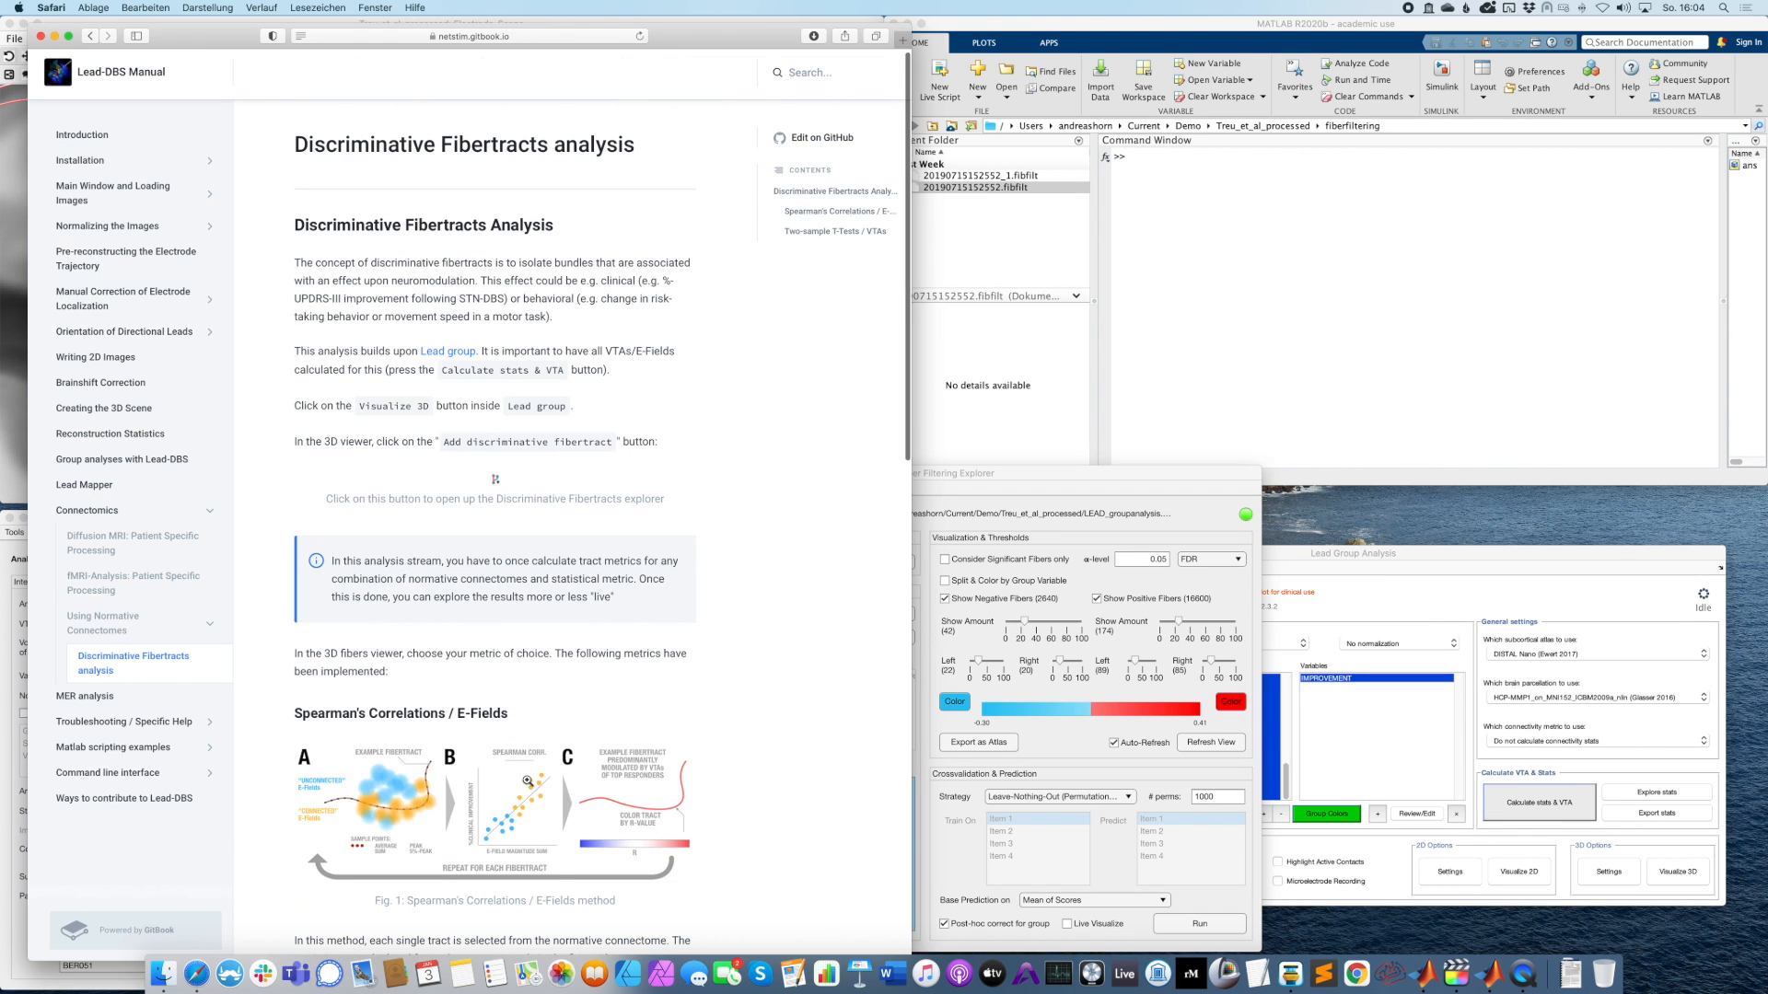
pyautogui.click(526, 788)
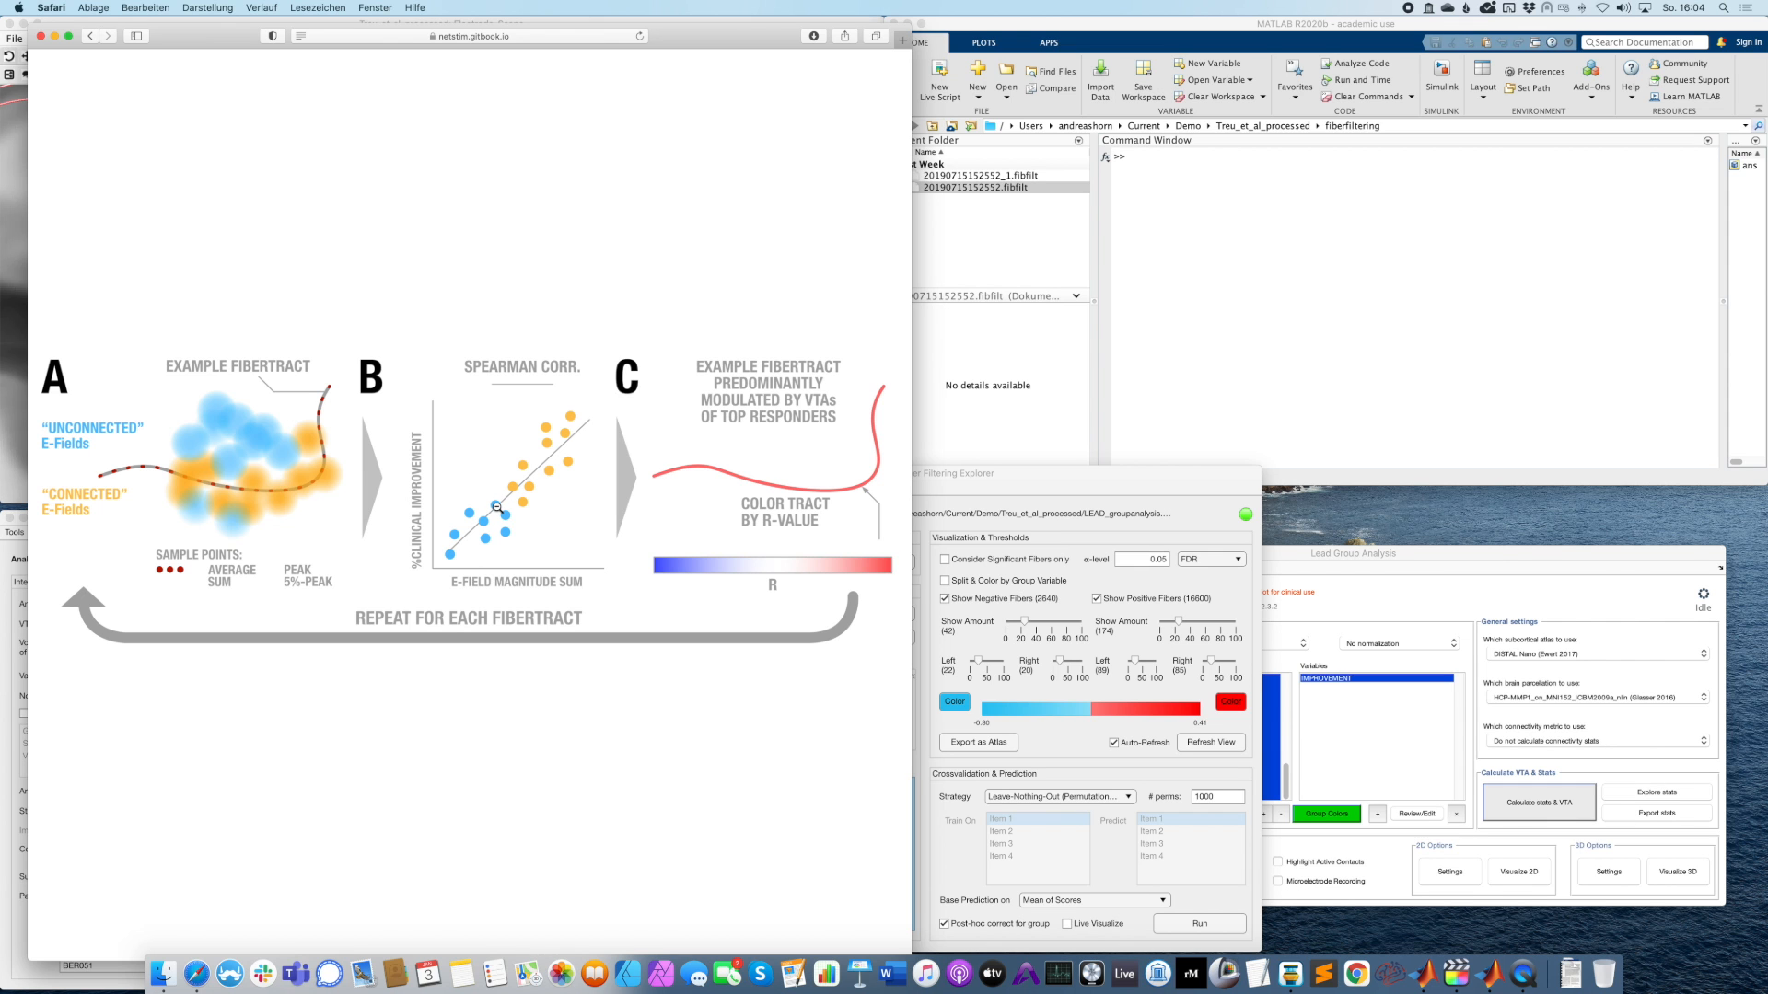
pyautogui.click(54, 37)
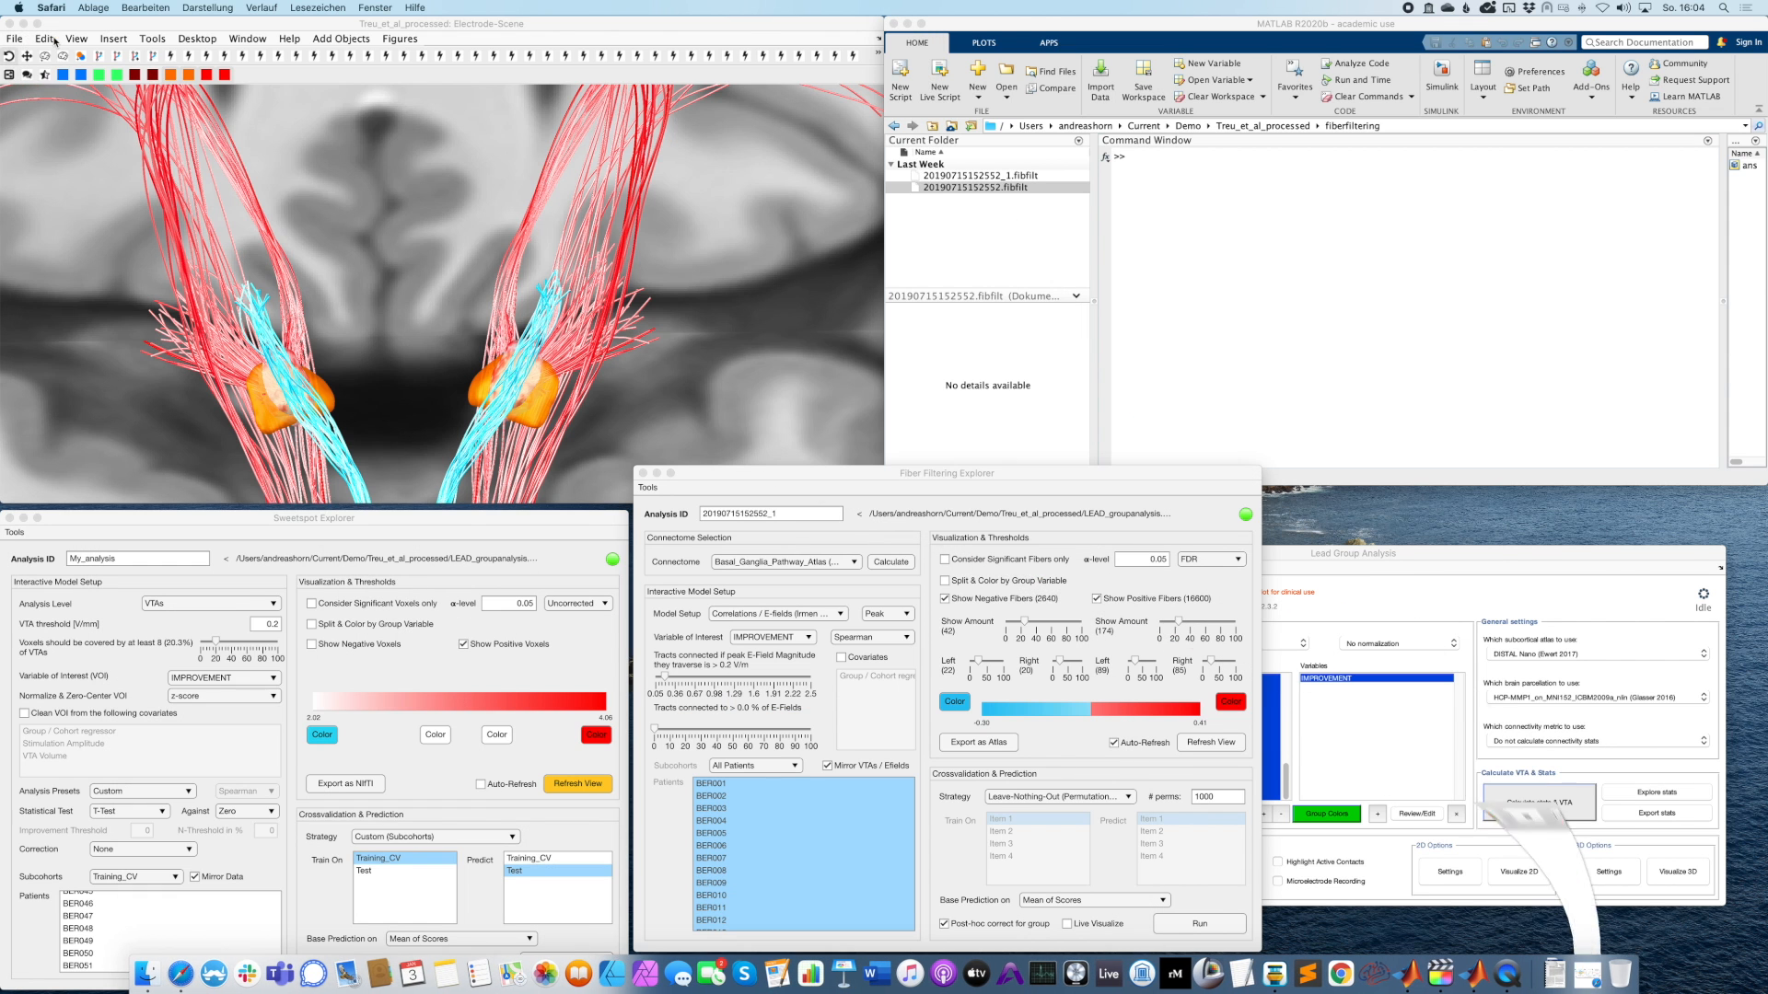
pyautogui.click(709, 472)
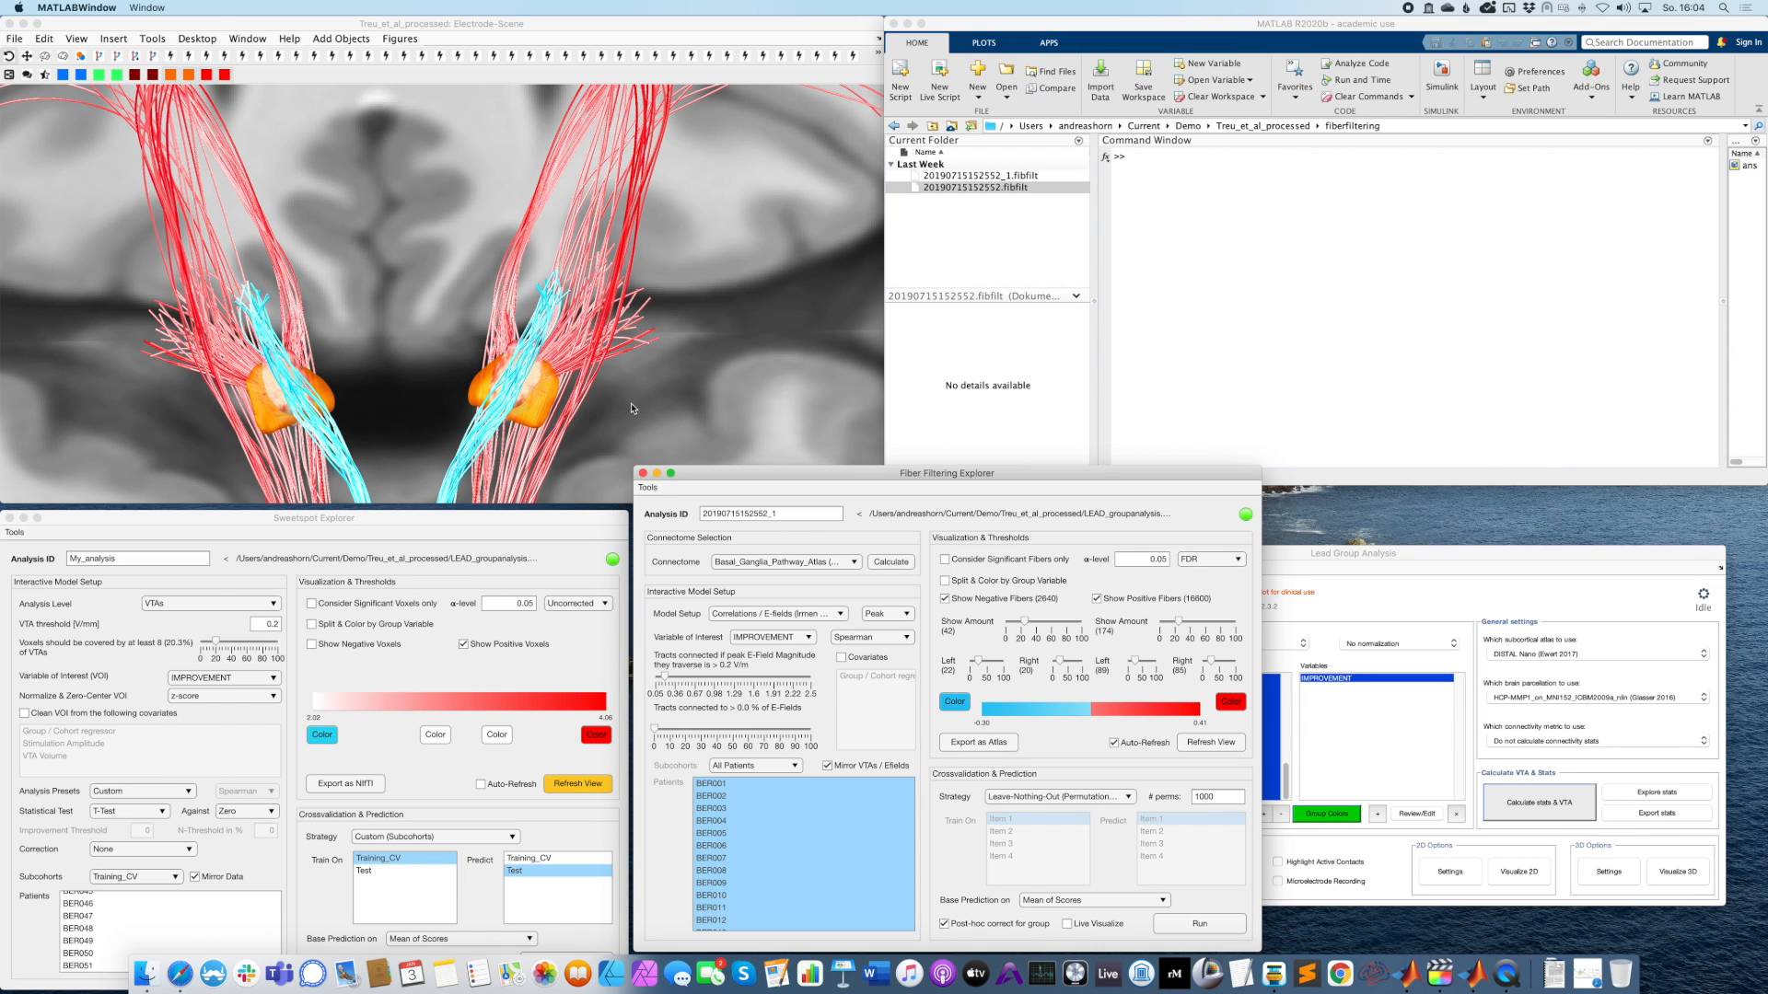
# Use the Mean E-Field magnitude with a threshold of about 604 V/mm, and require tracts to be connected to more than 1.7 % of E-Fields.
pyautogui.click(893, 613)
pyautogui.click(888, 645)
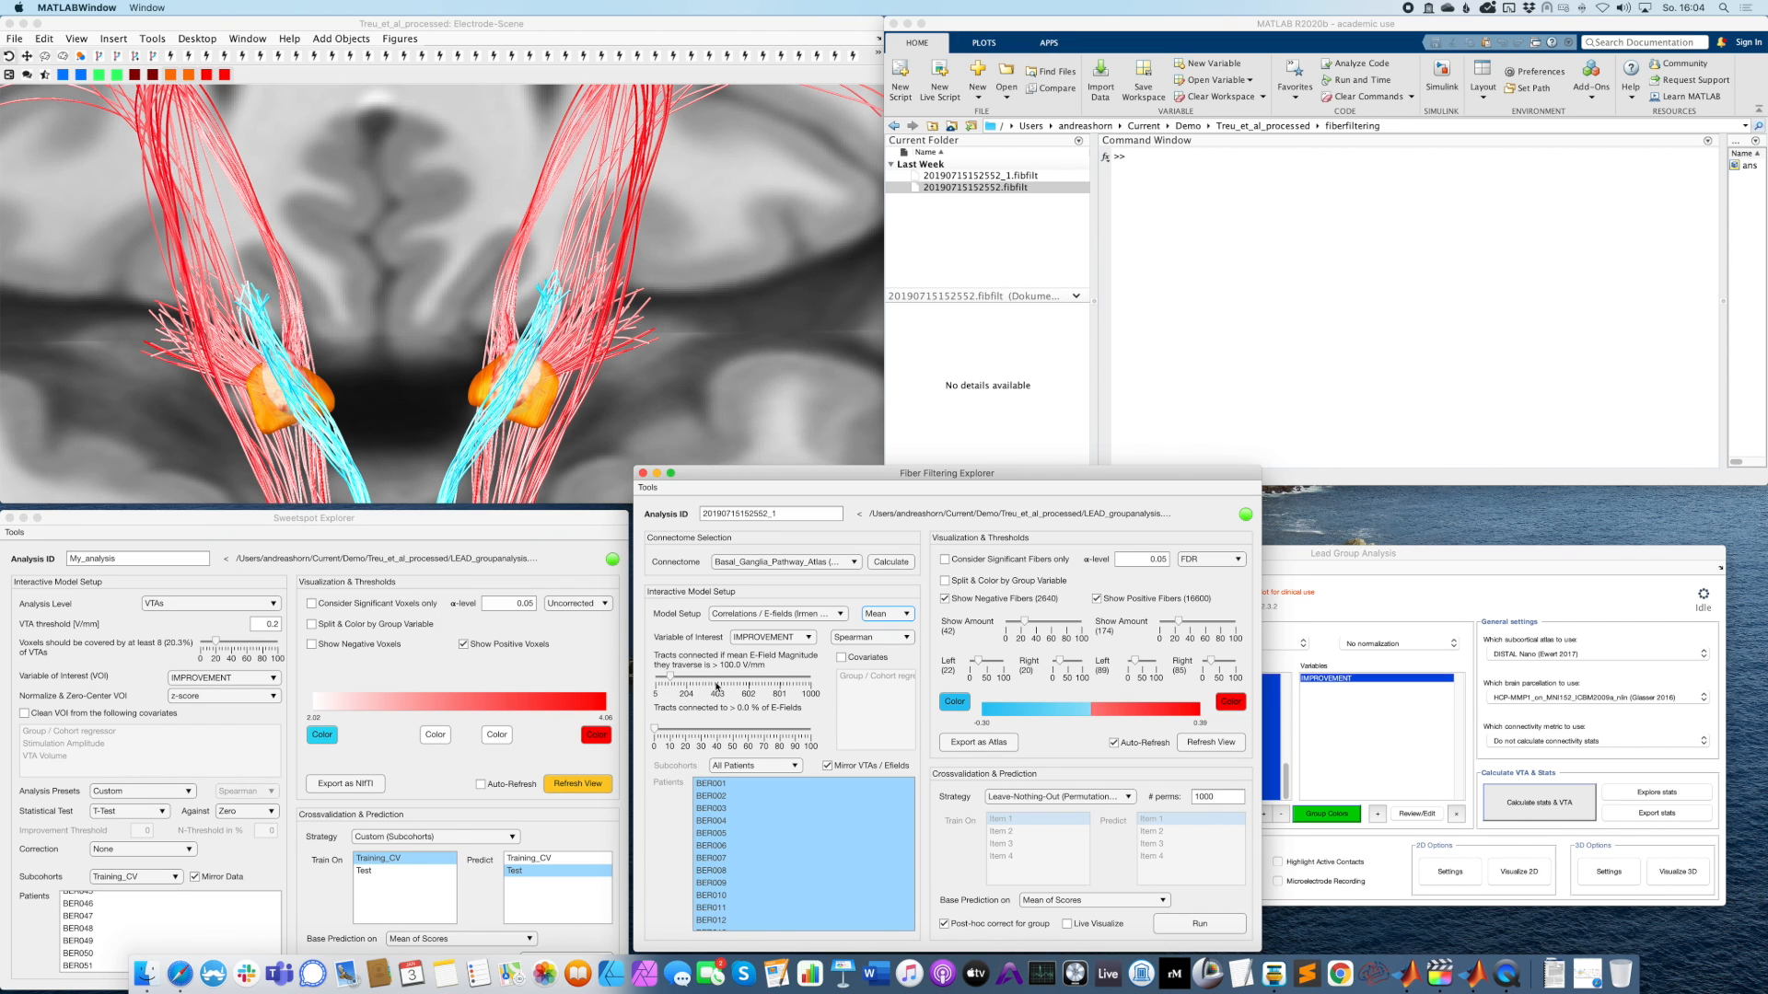
pyautogui.moveTo(655, 729); pyautogui.dragTo(658, 729)
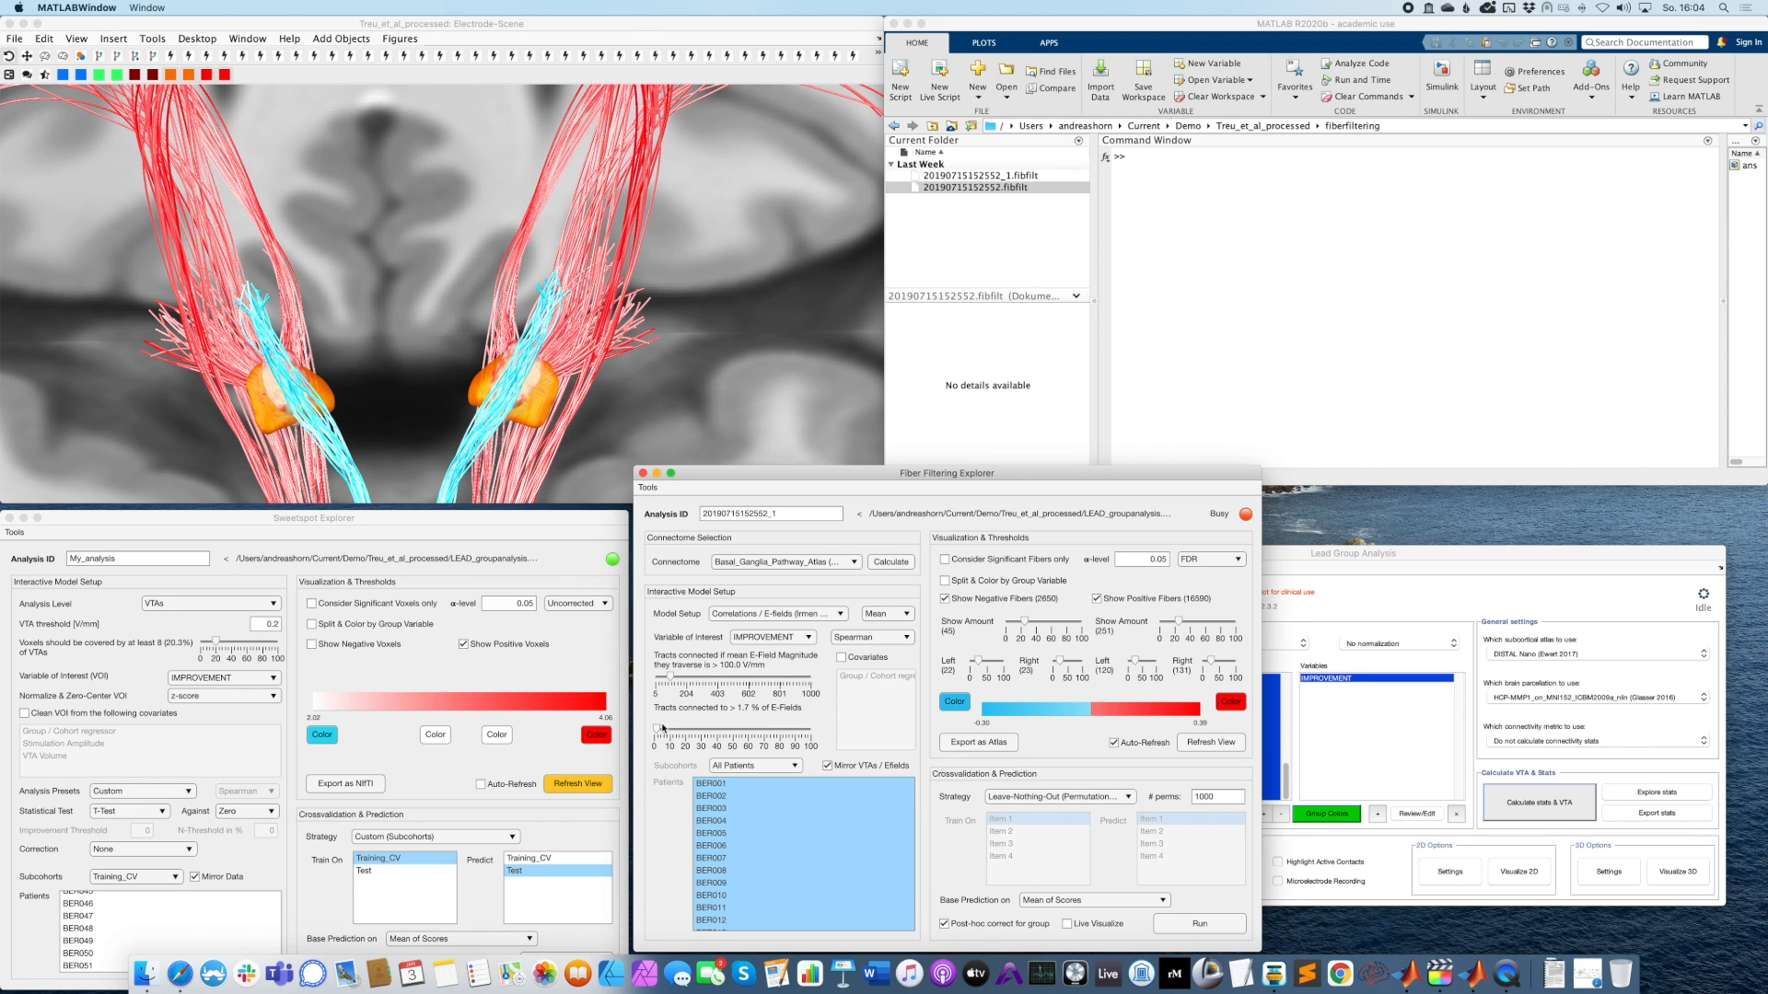
pyautogui.moveTo(671, 679); pyautogui.dragTo(749, 680)
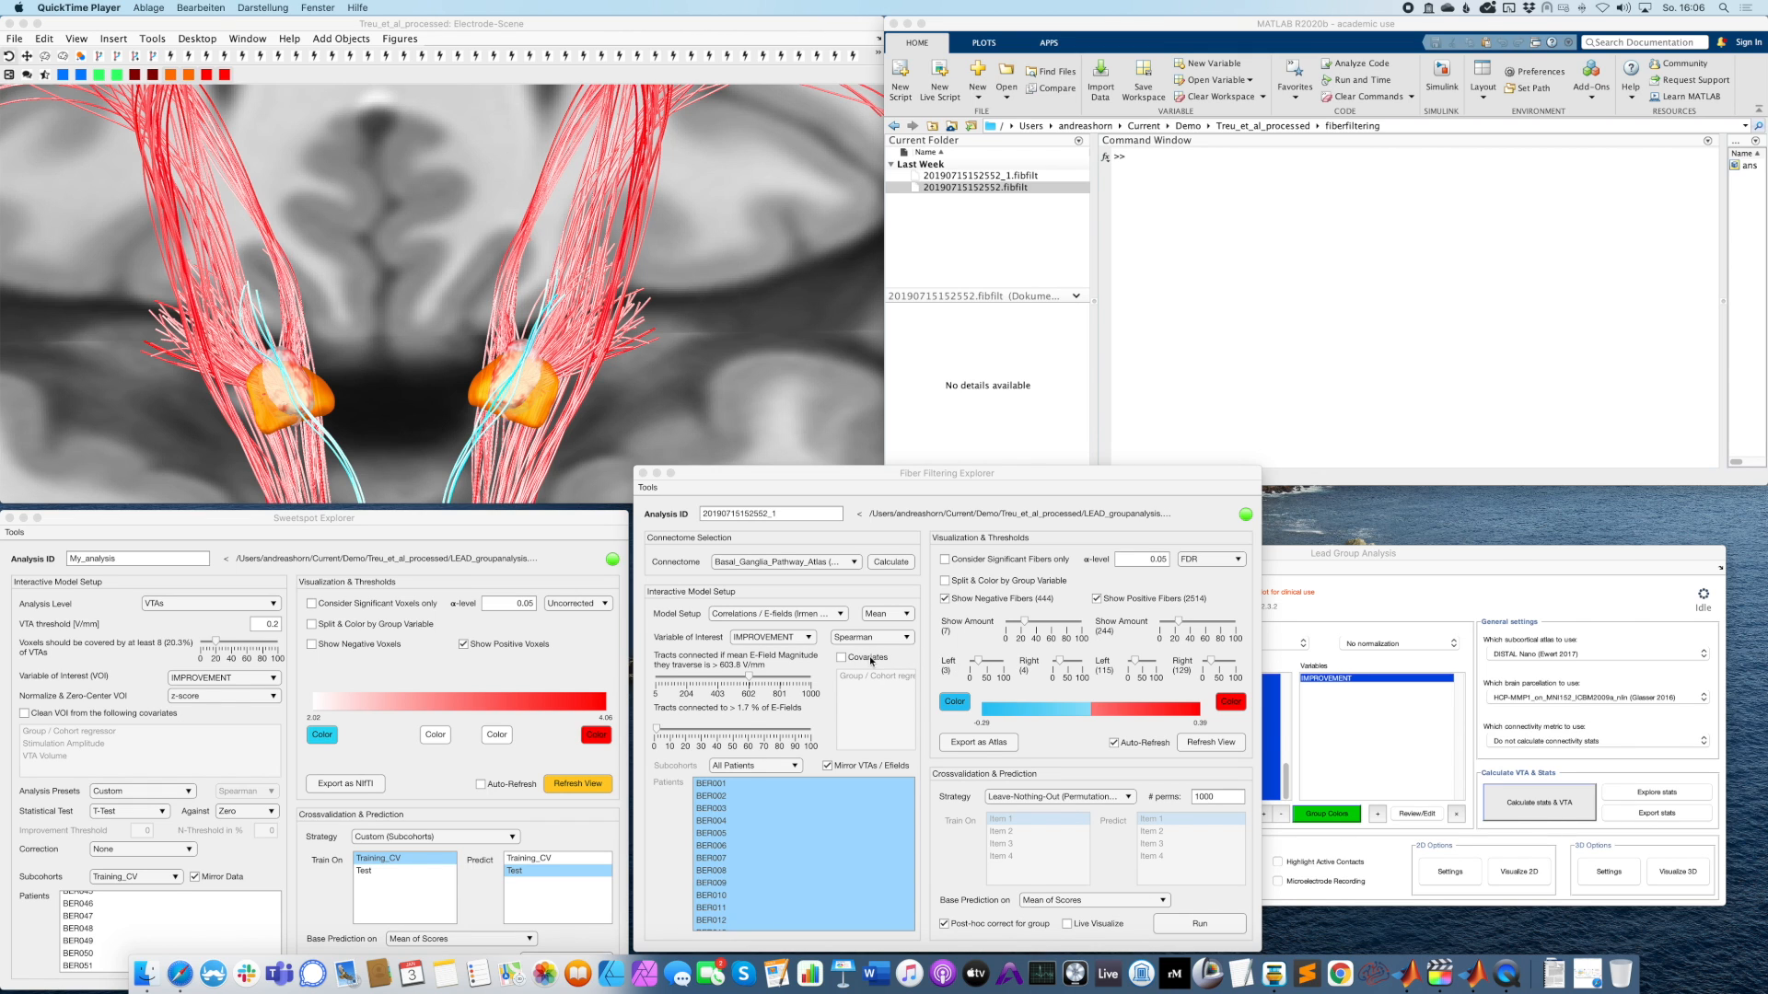
pyautogui.click(927, 661)
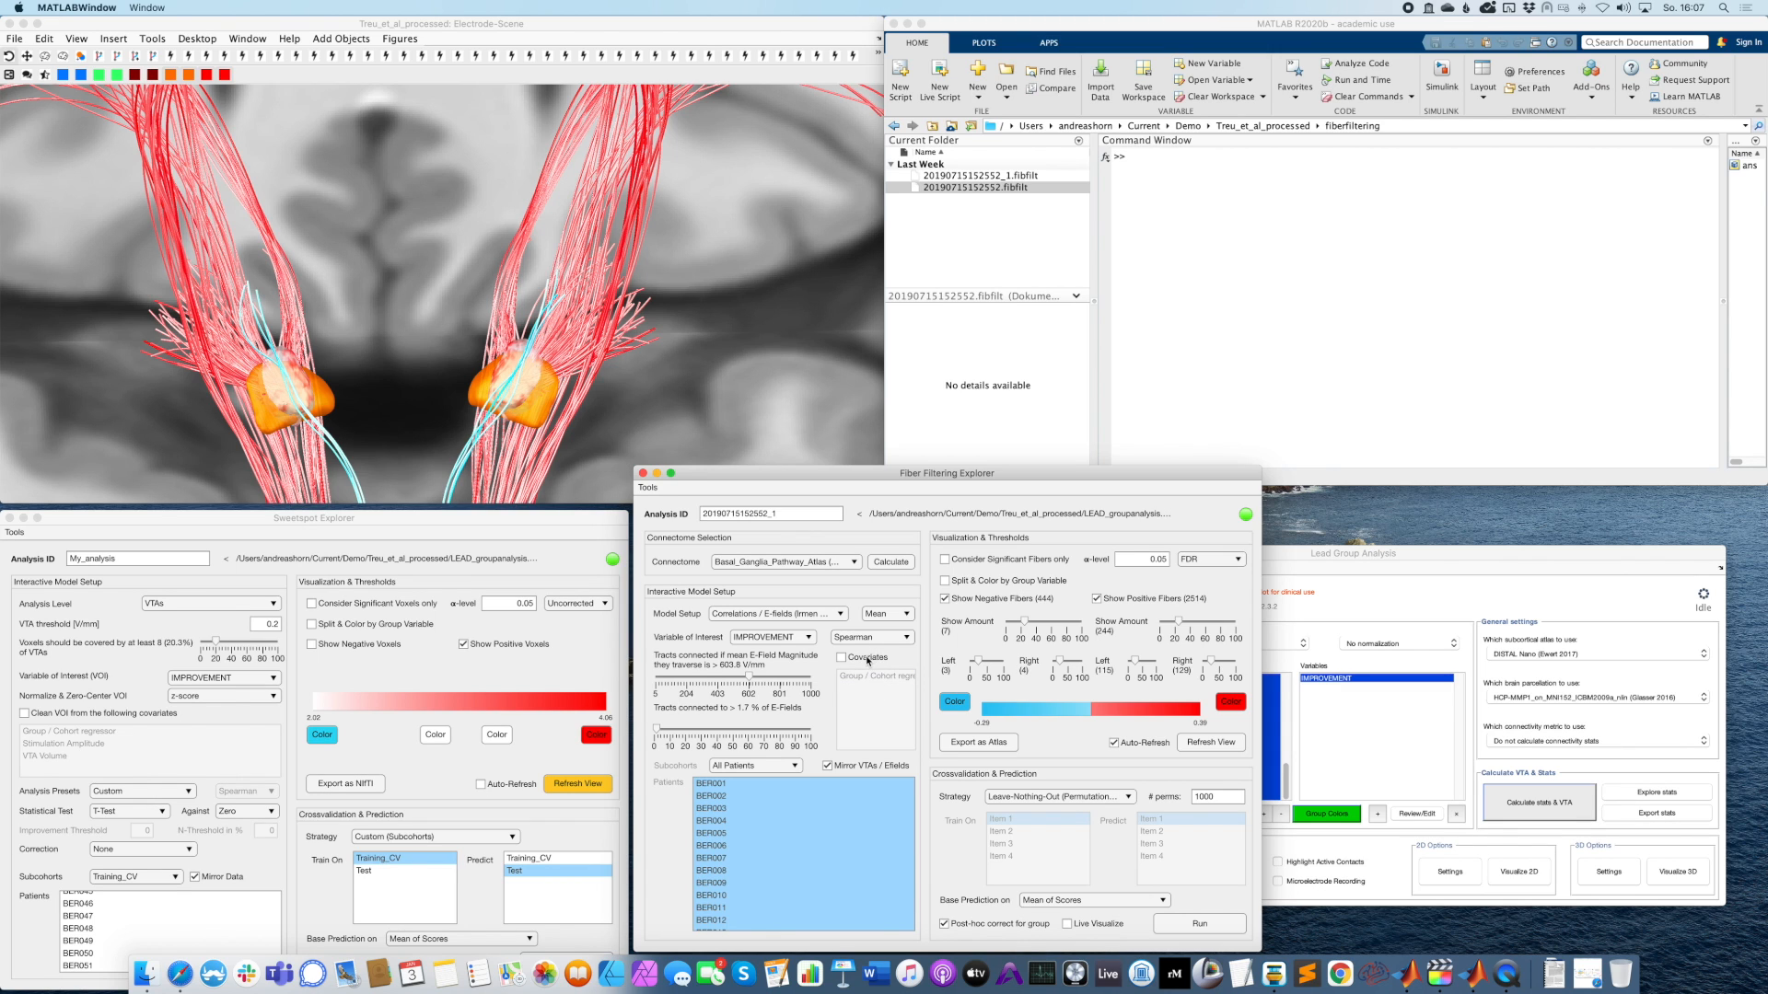
pyautogui.click(801, 614)
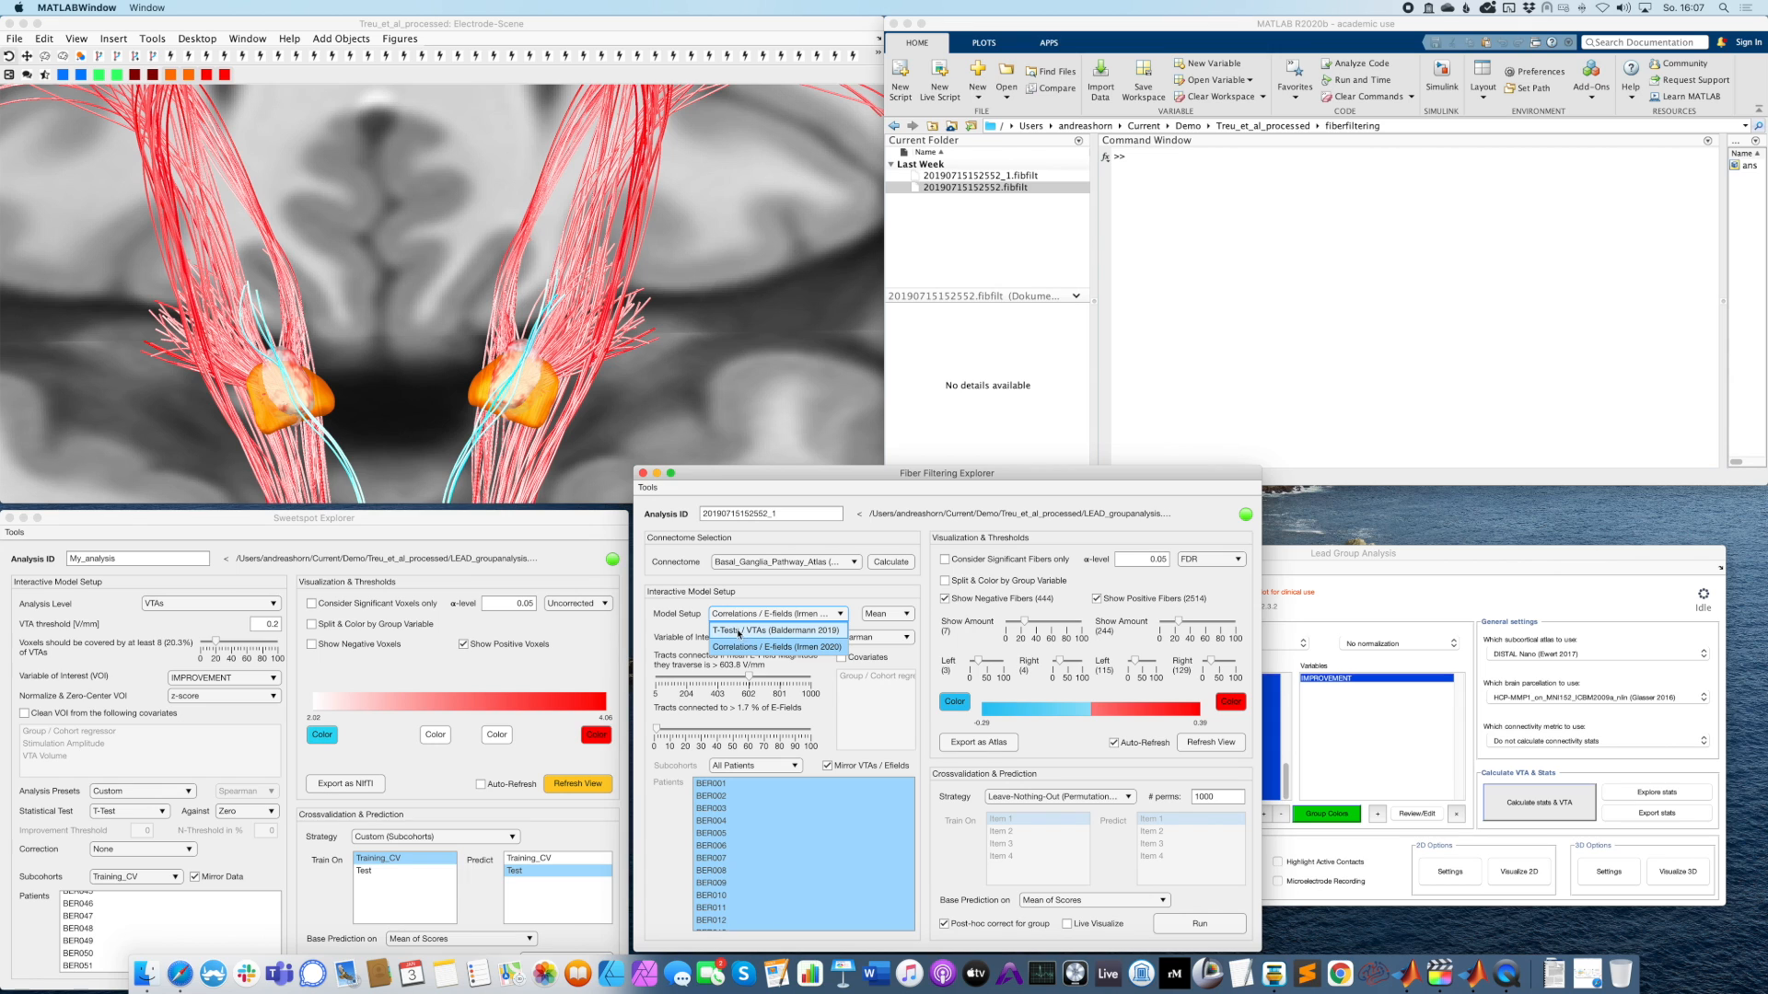
pyautogui.click(760, 607)
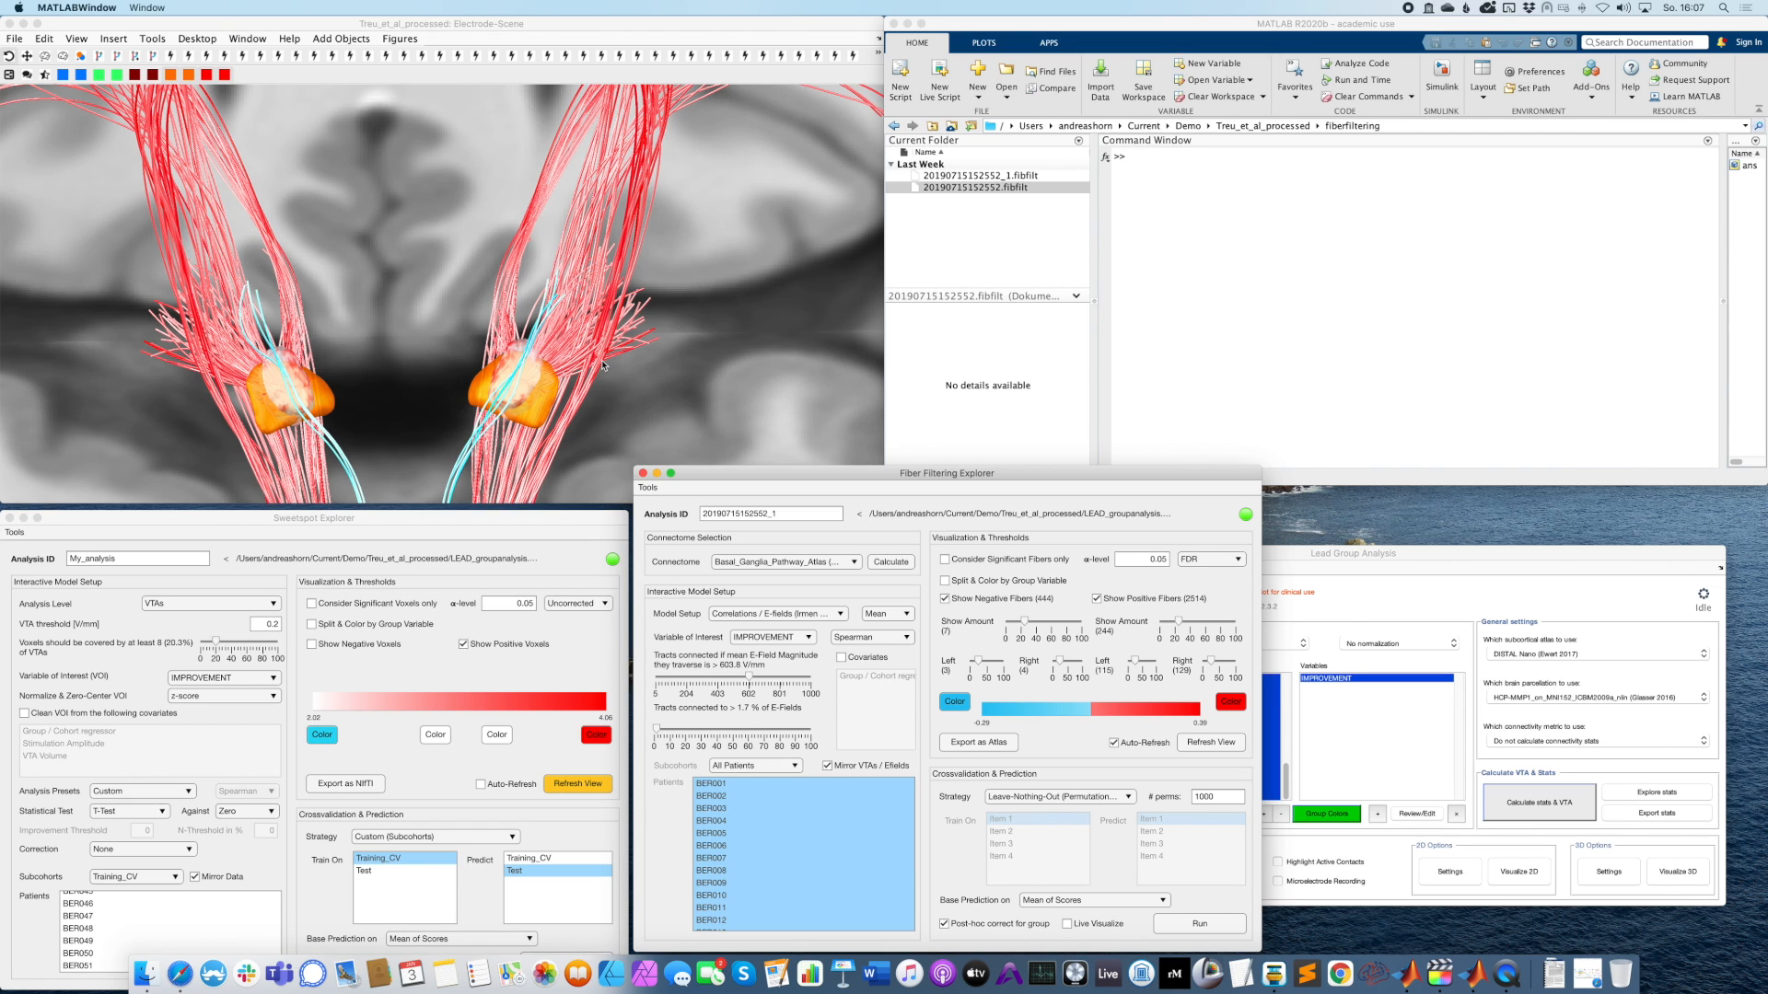
# Restrict the fiber display to significant fibers at an alpha level of 0.05 with Uncorrected statistics.
pyautogui.click(1201, 562)
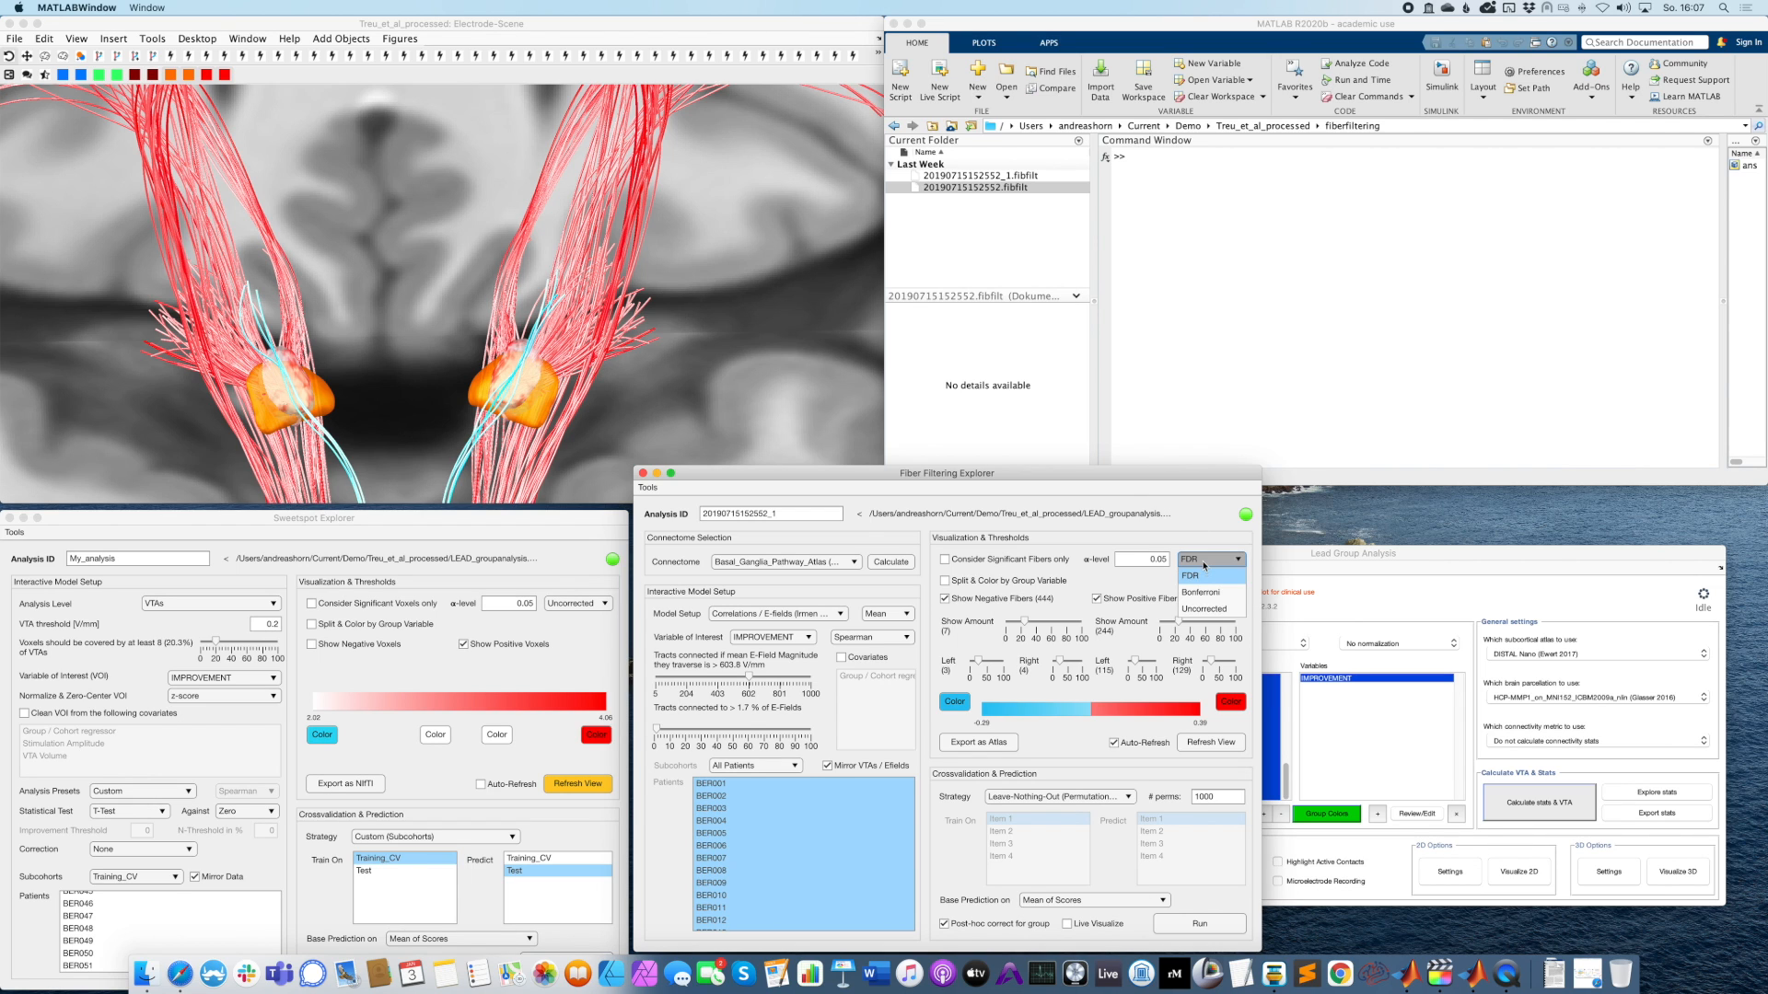
pyautogui.click(1208, 609)
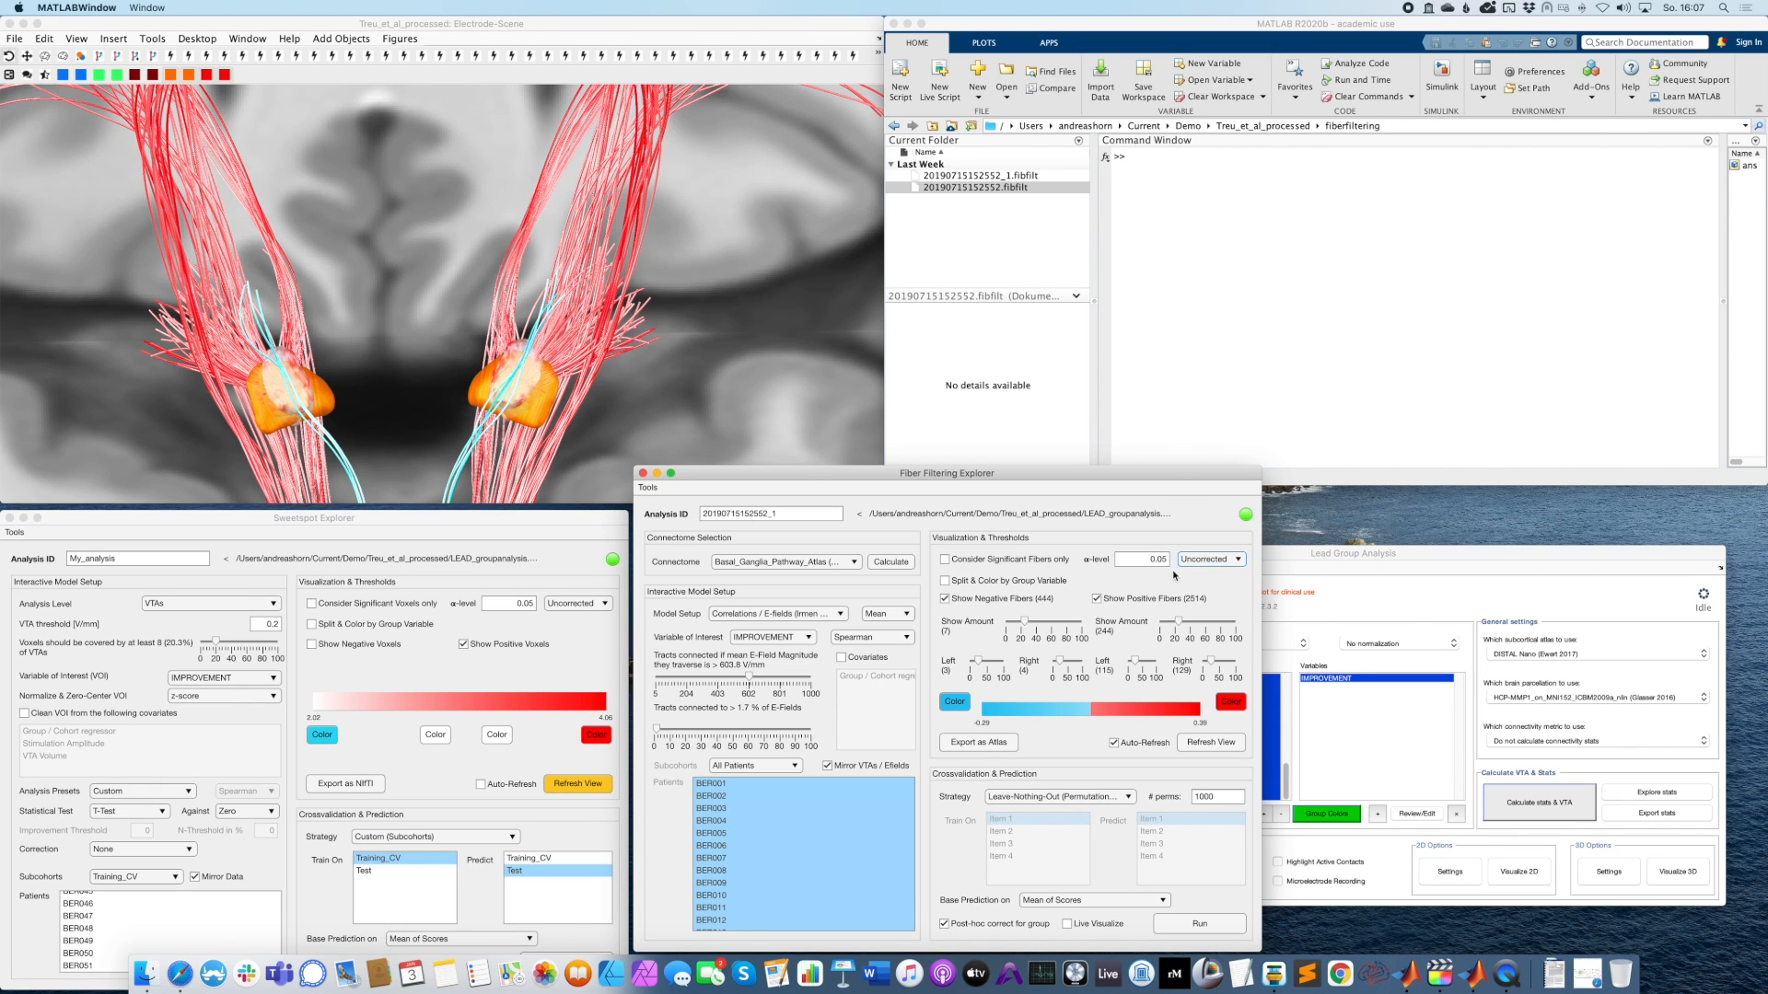
pyautogui.click(1016, 564)
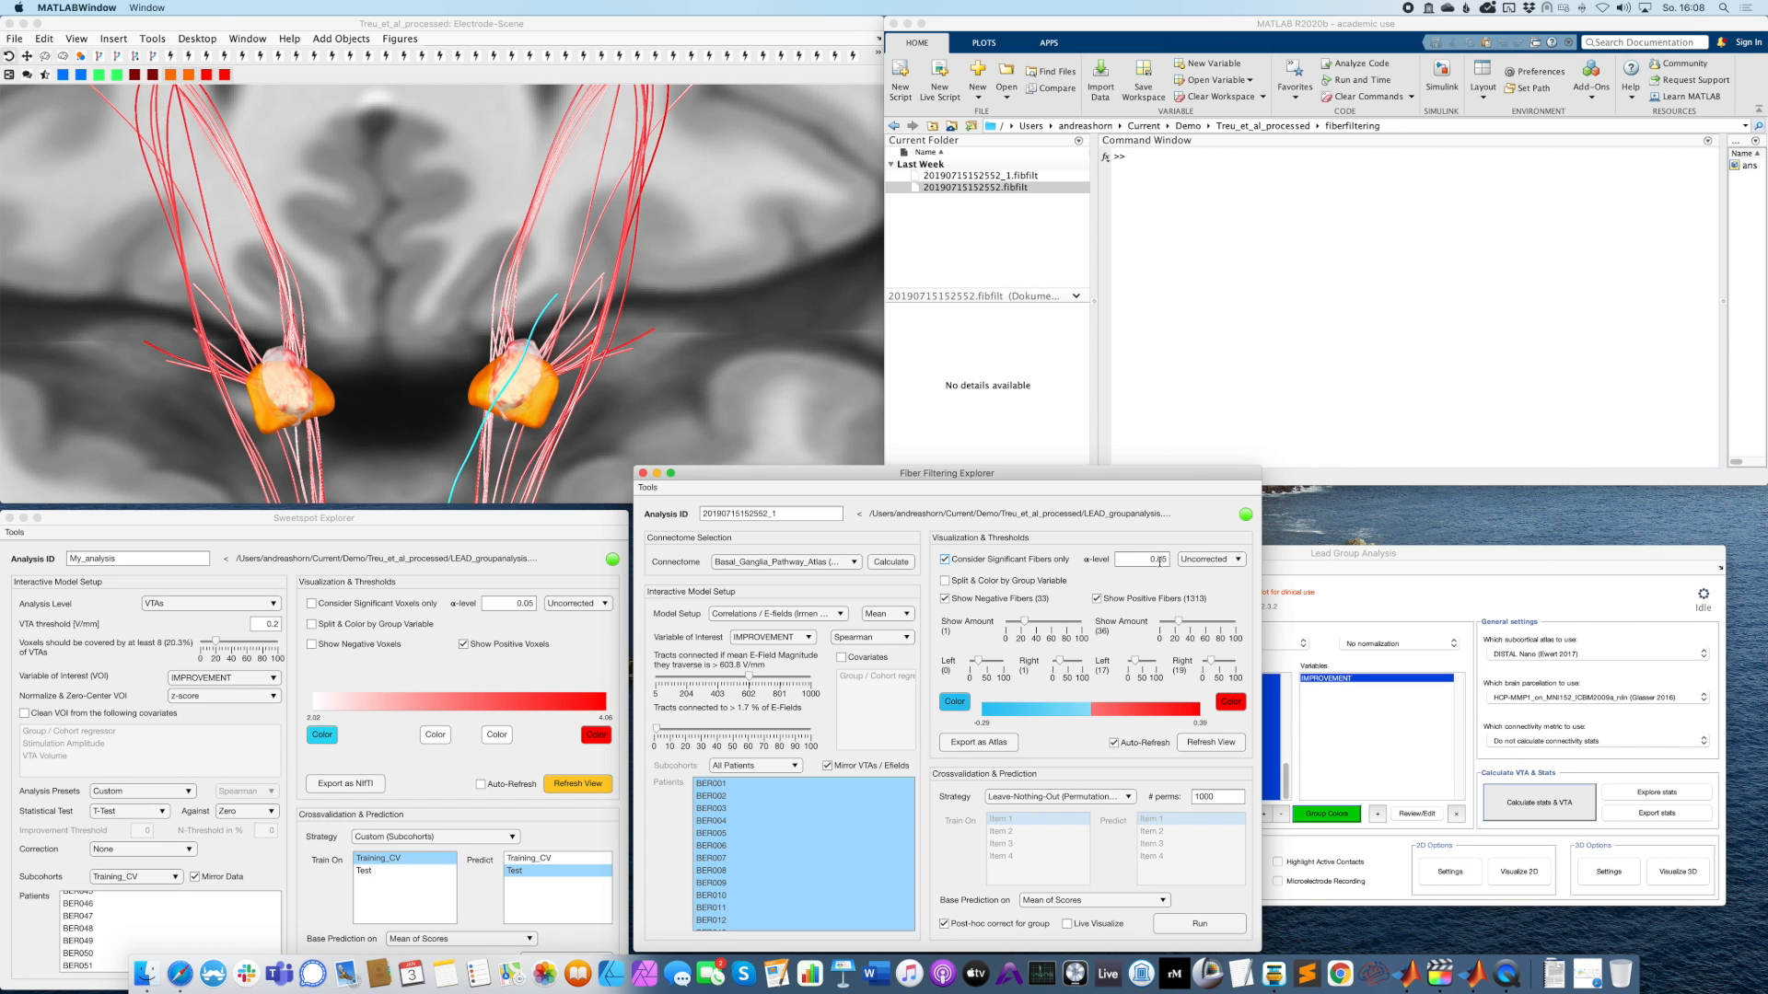
# Compare the significant fibers under FDR, Bonferroni and Uncorrected, then stop restricting to significant fibers with Uncorrected selected.
pyautogui.click(1209, 570)
pyautogui.click(1209, 594)
pyautogui.click(1208, 559)
pyautogui.click(1206, 583)
pyautogui.click(1209, 560)
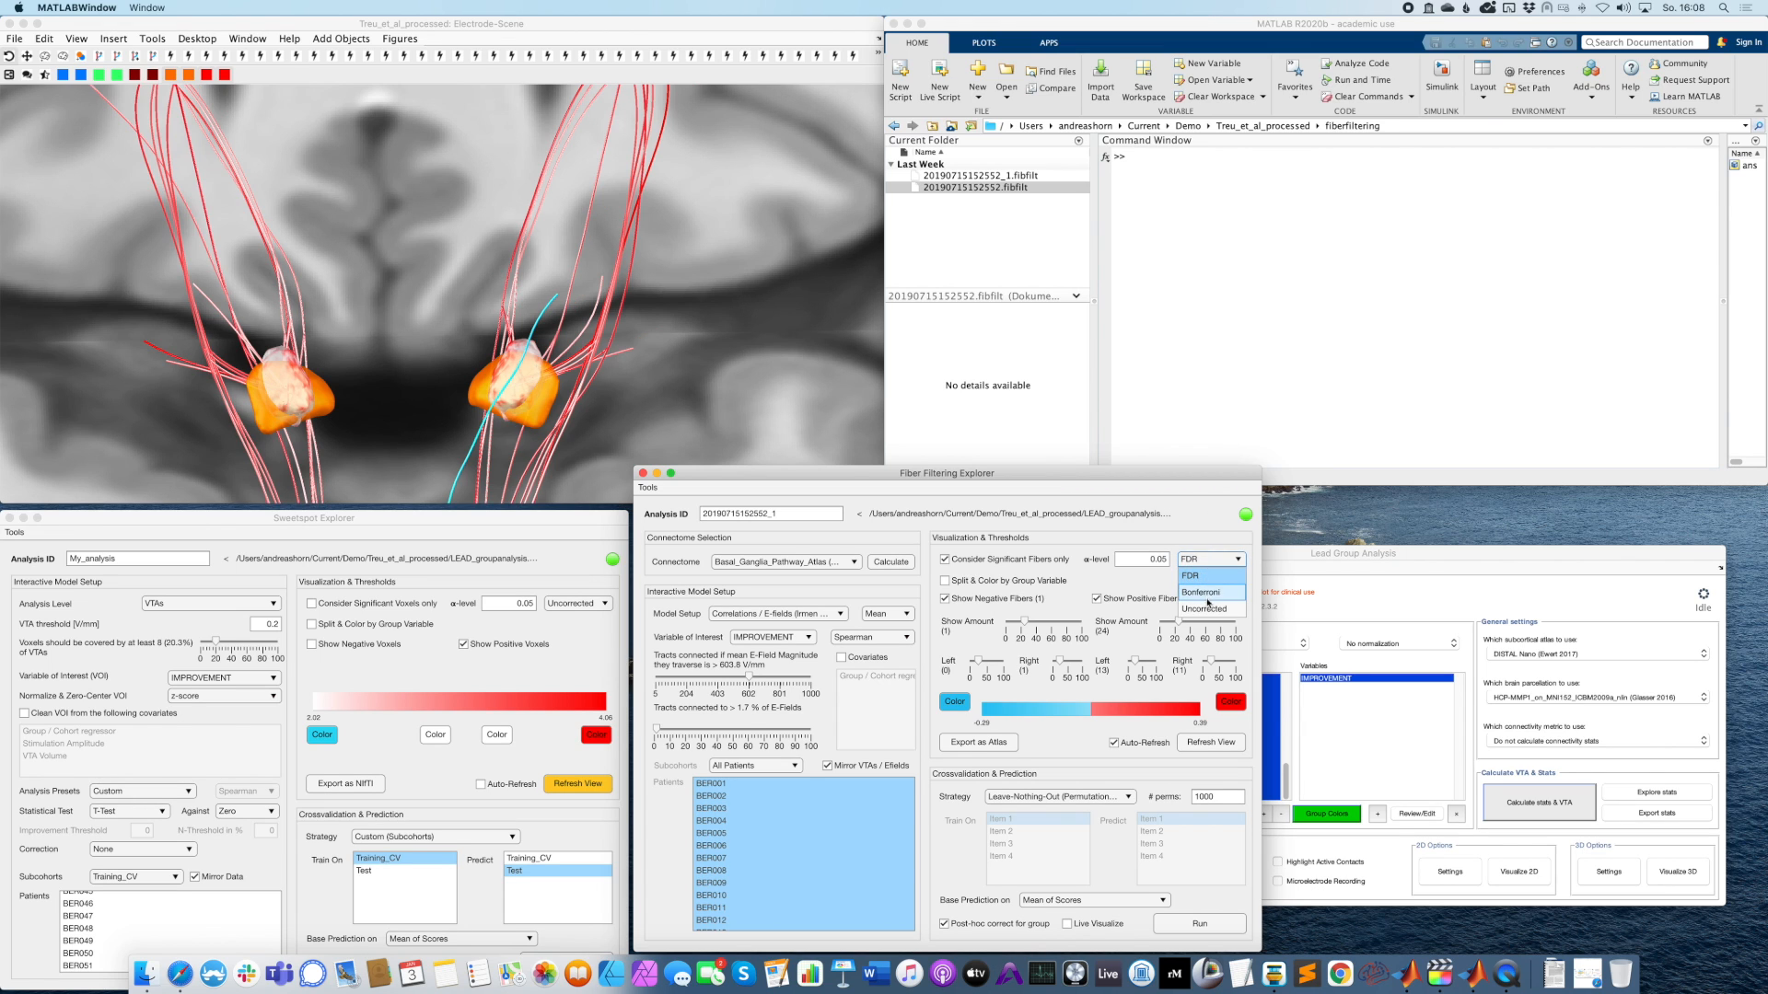
pyautogui.click(1208, 609)
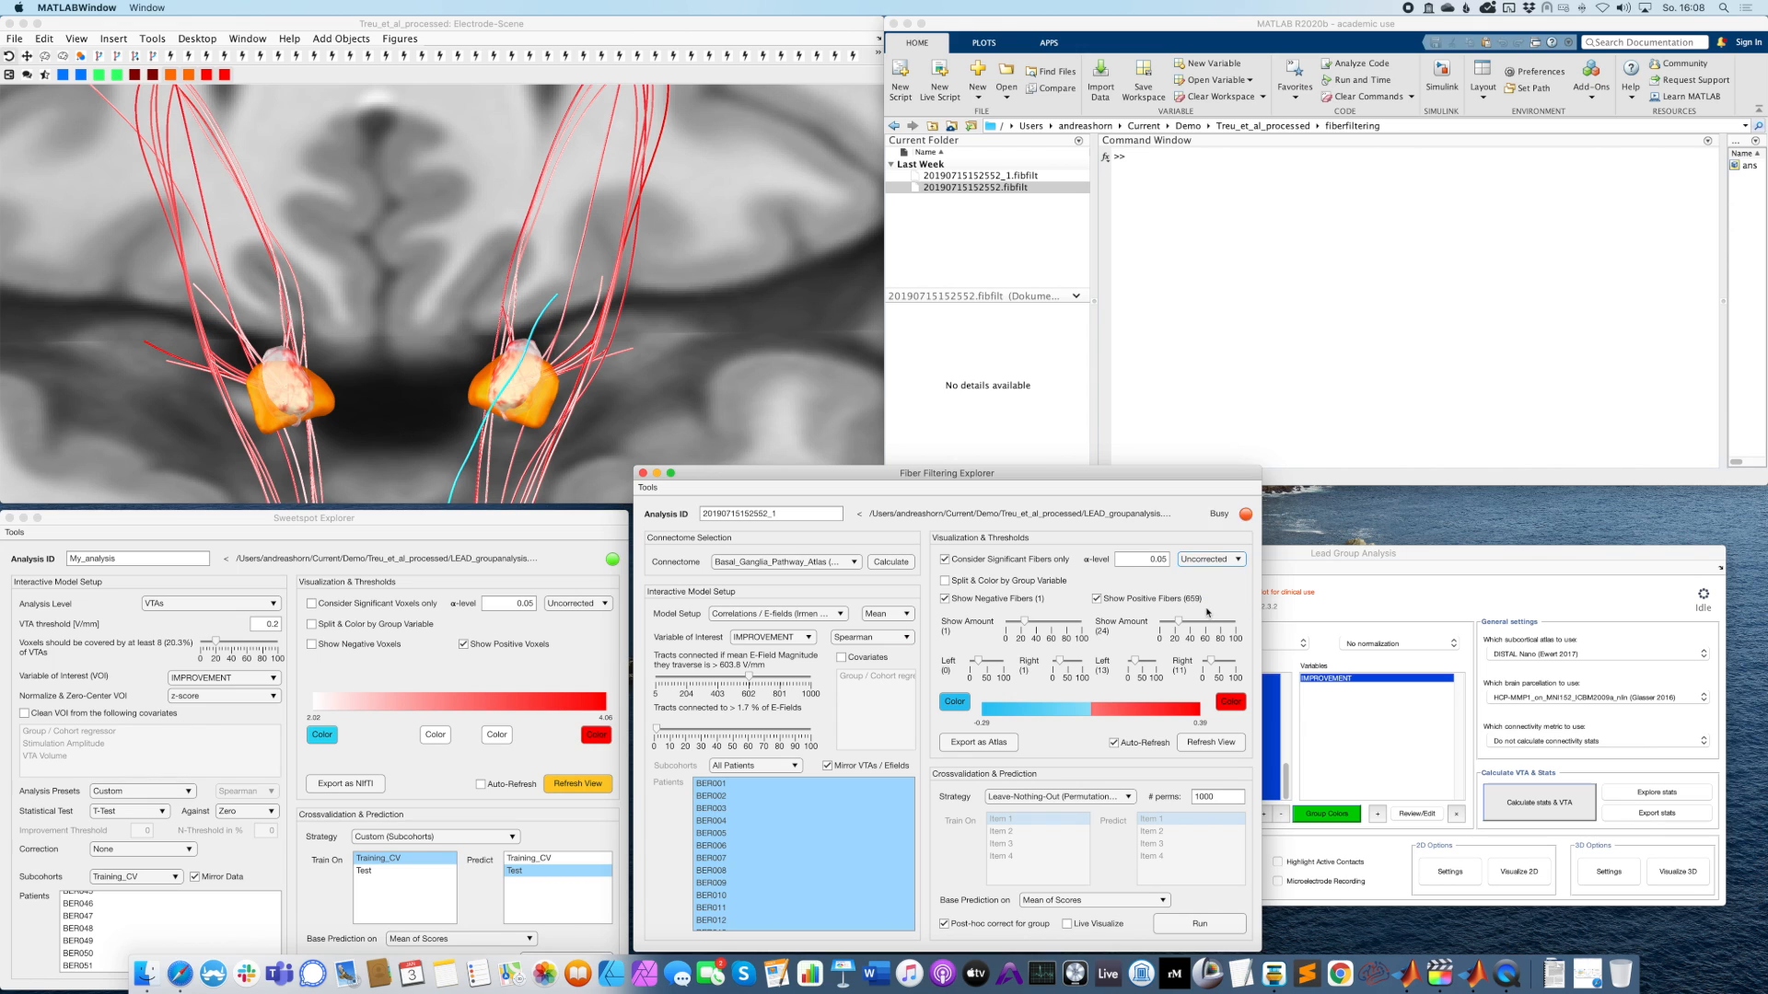
pyautogui.click(1208, 561)
pyautogui.click(1203, 592)
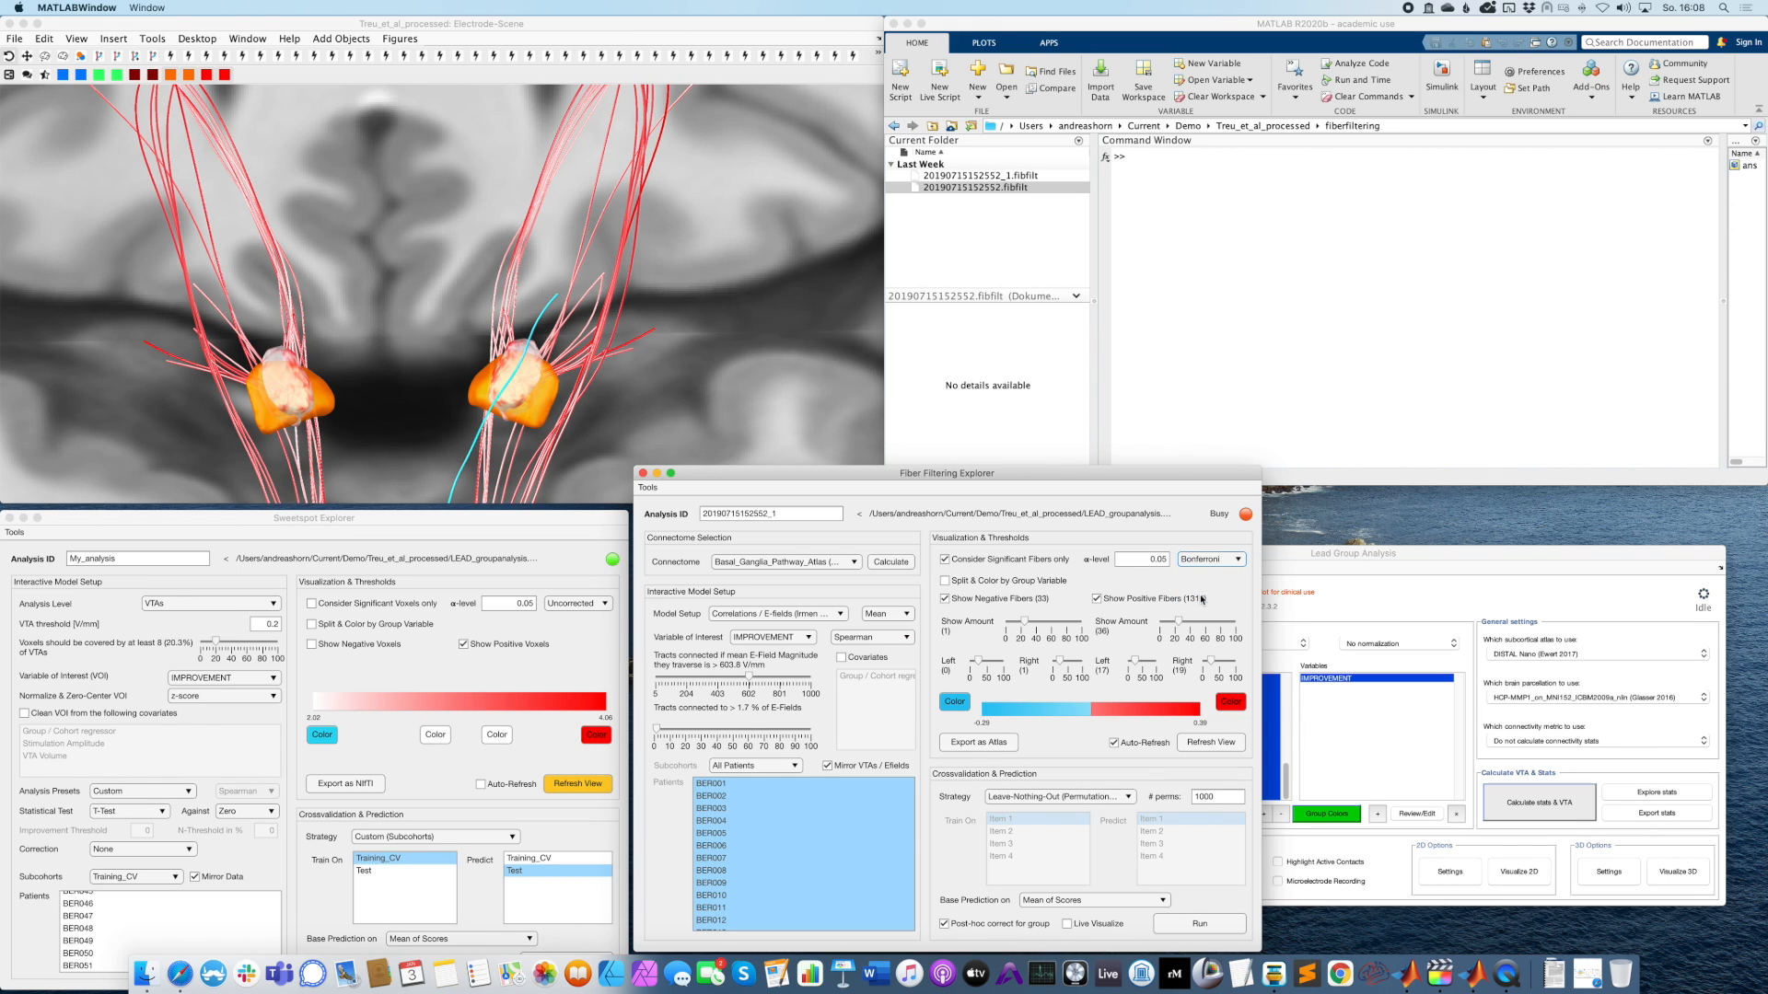
pyautogui.click(1208, 561)
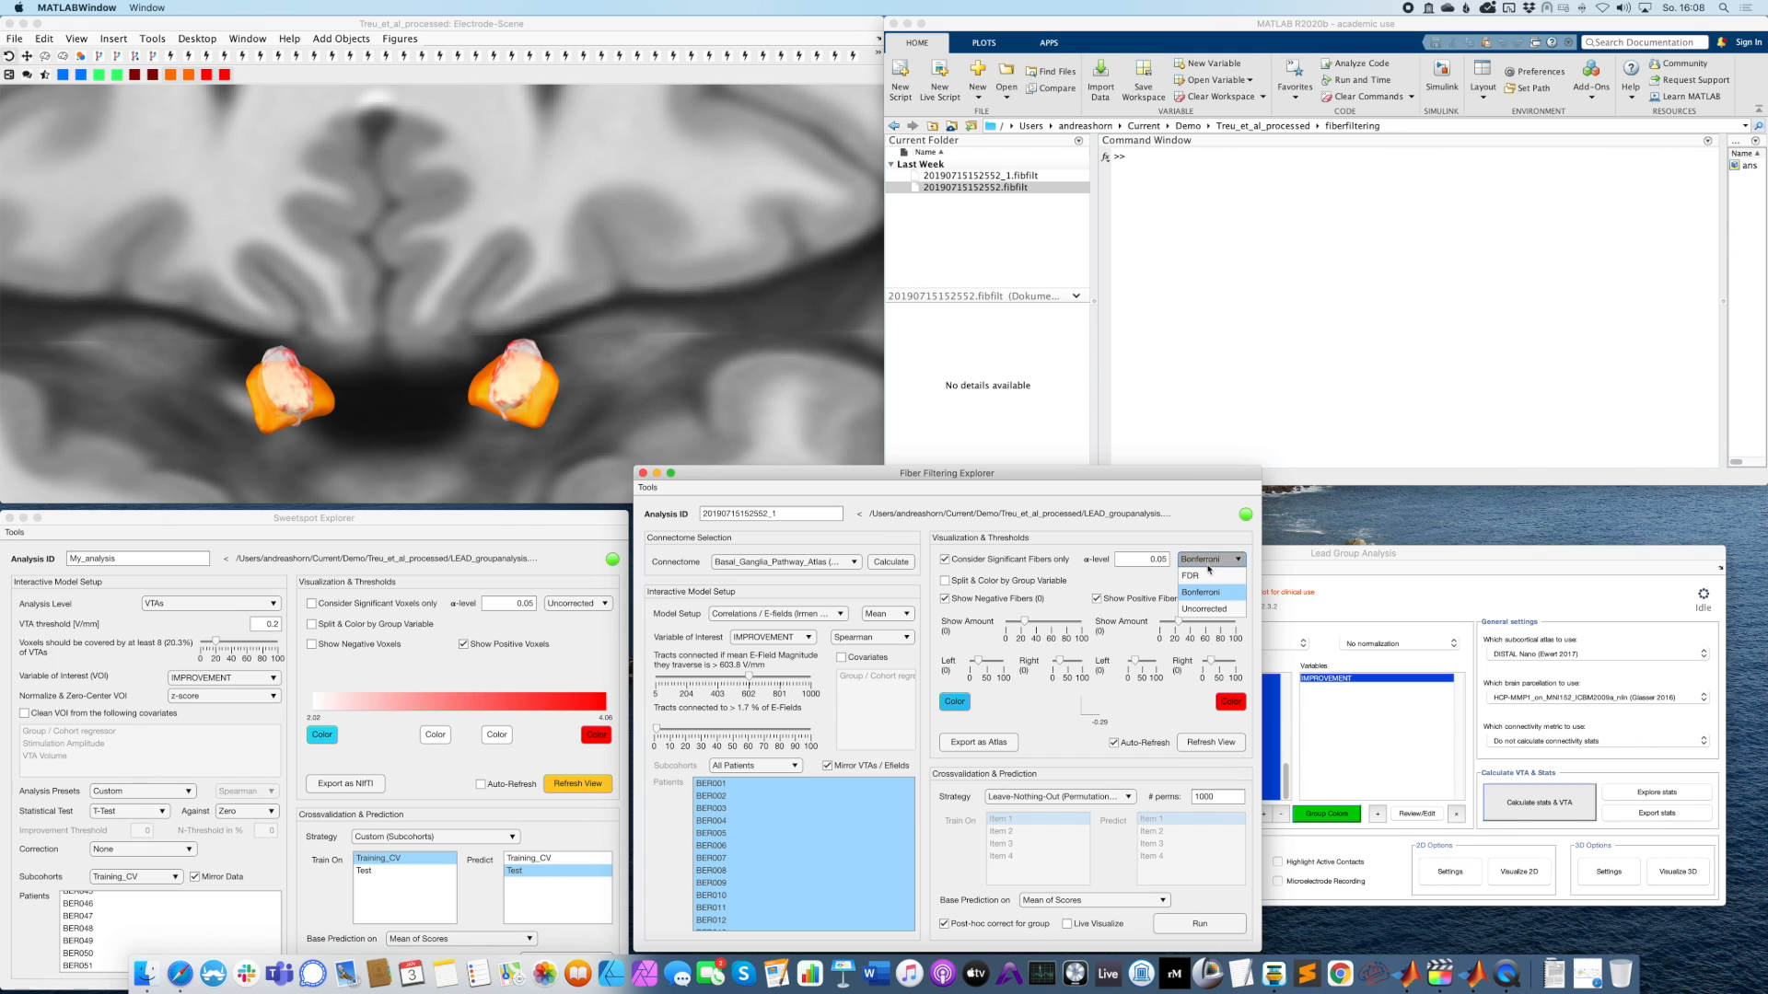
pyautogui.click(1189, 568)
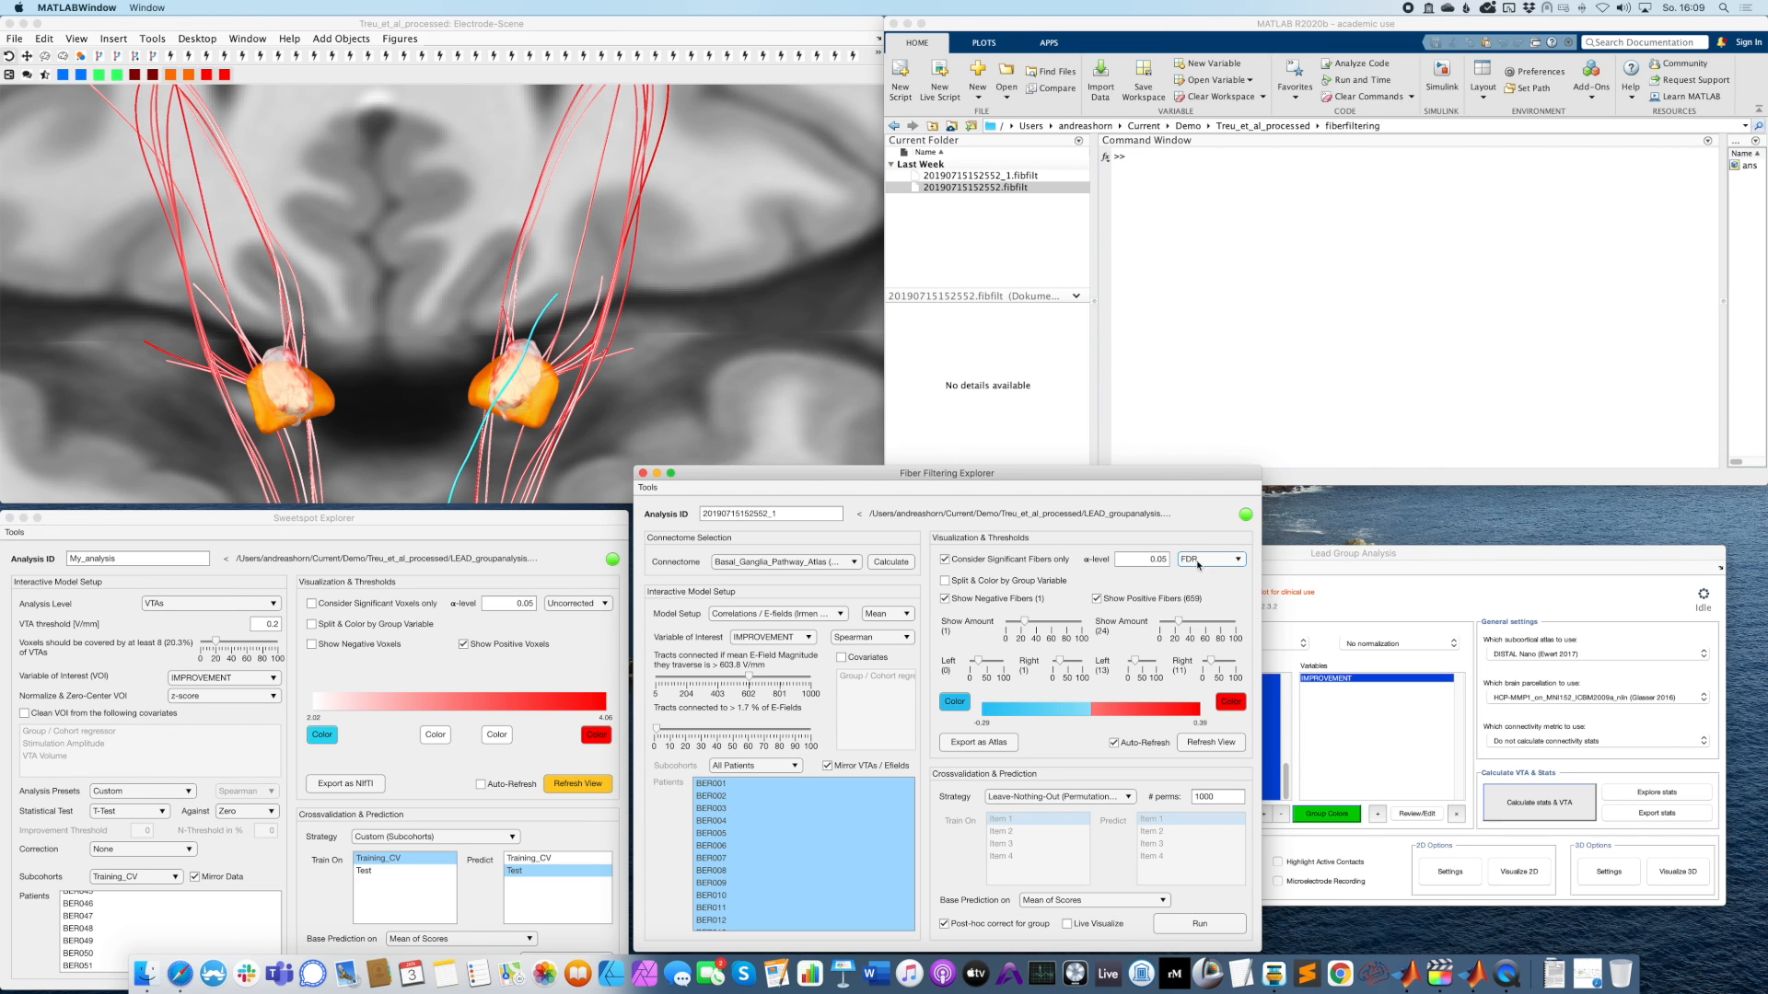
pyautogui.click(993, 563)
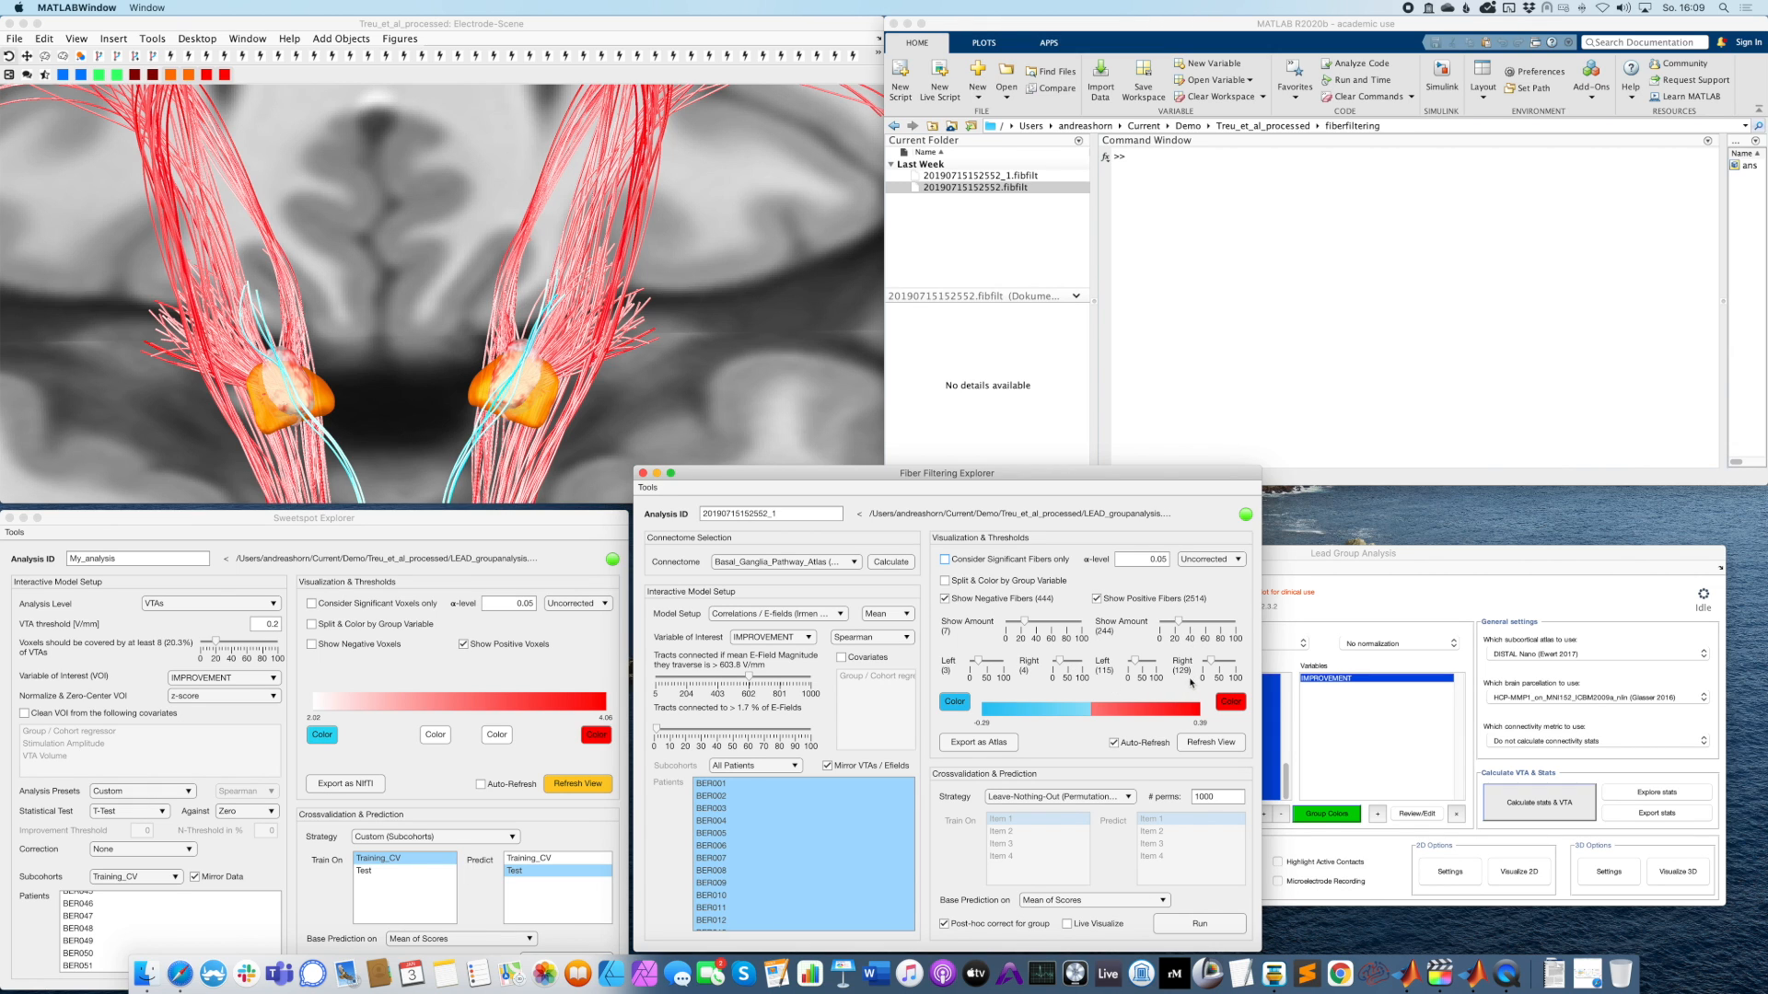
# Try low and high Show Amount values for the positive fibers, turning auto-refresh off and refreshing manually, and finish on a low amount.
pyautogui.moveTo(1181, 630); pyautogui.dragTo(1166, 624)
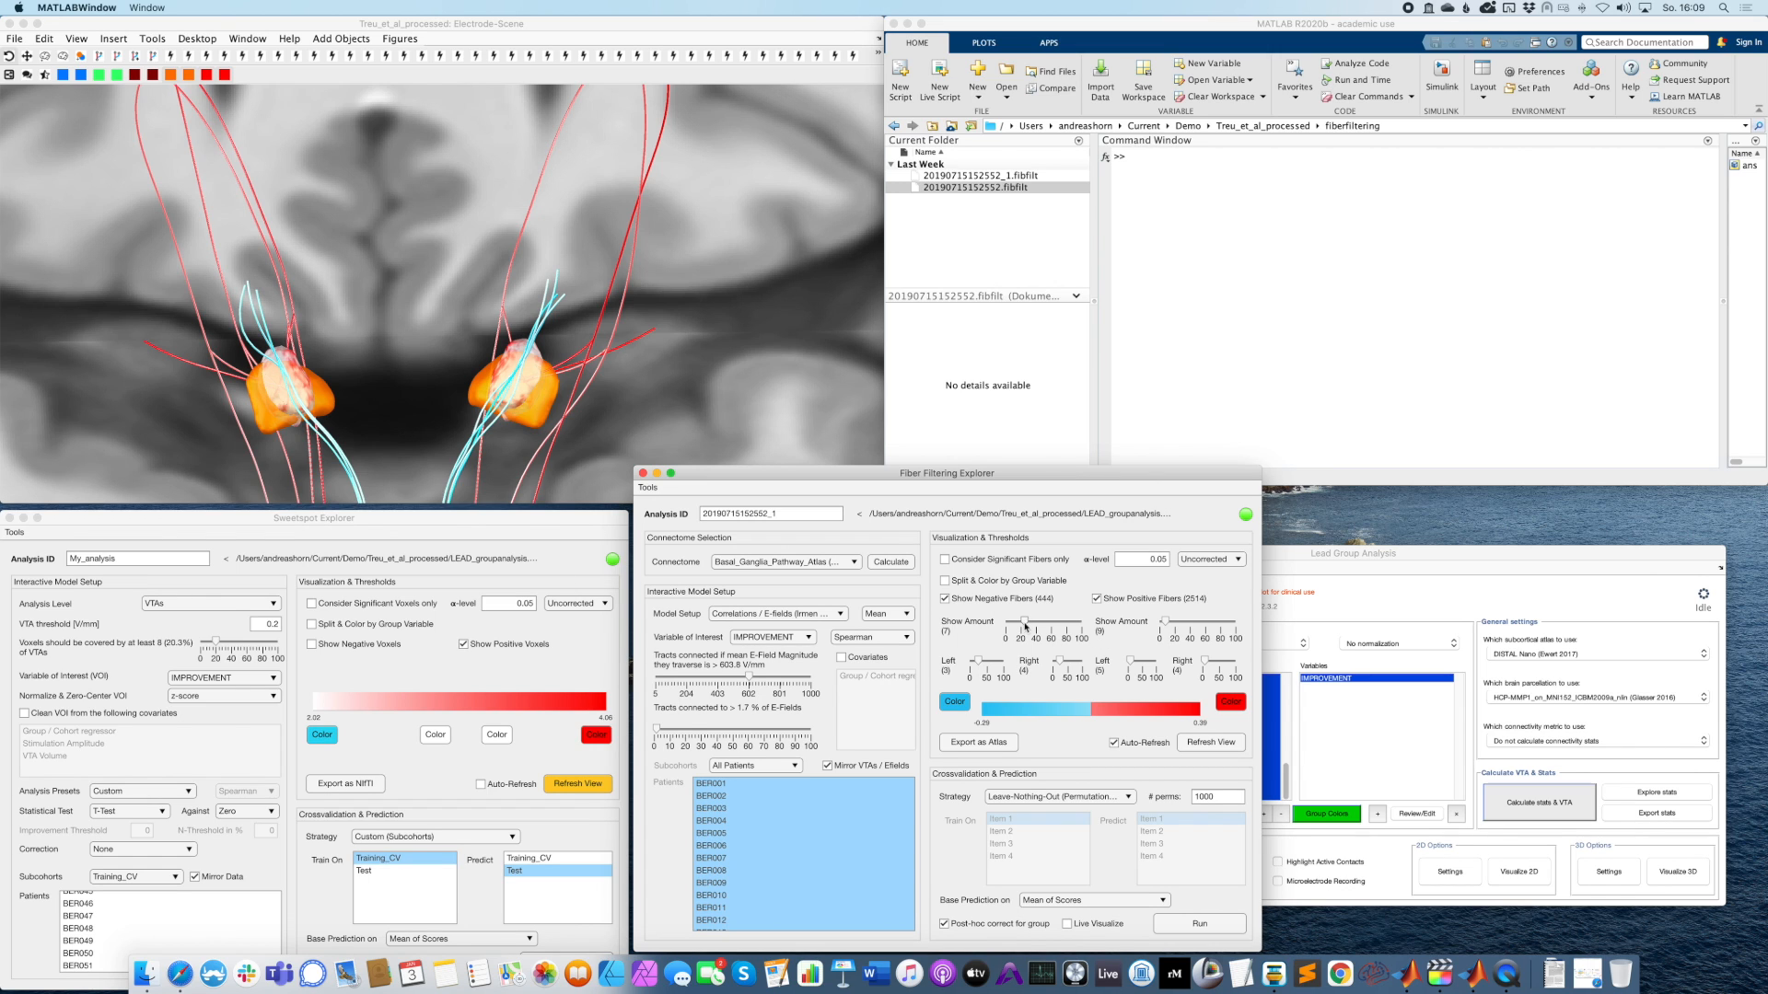
pyautogui.moveTo(1169, 622); pyautogui.dragTo(1208, 625)
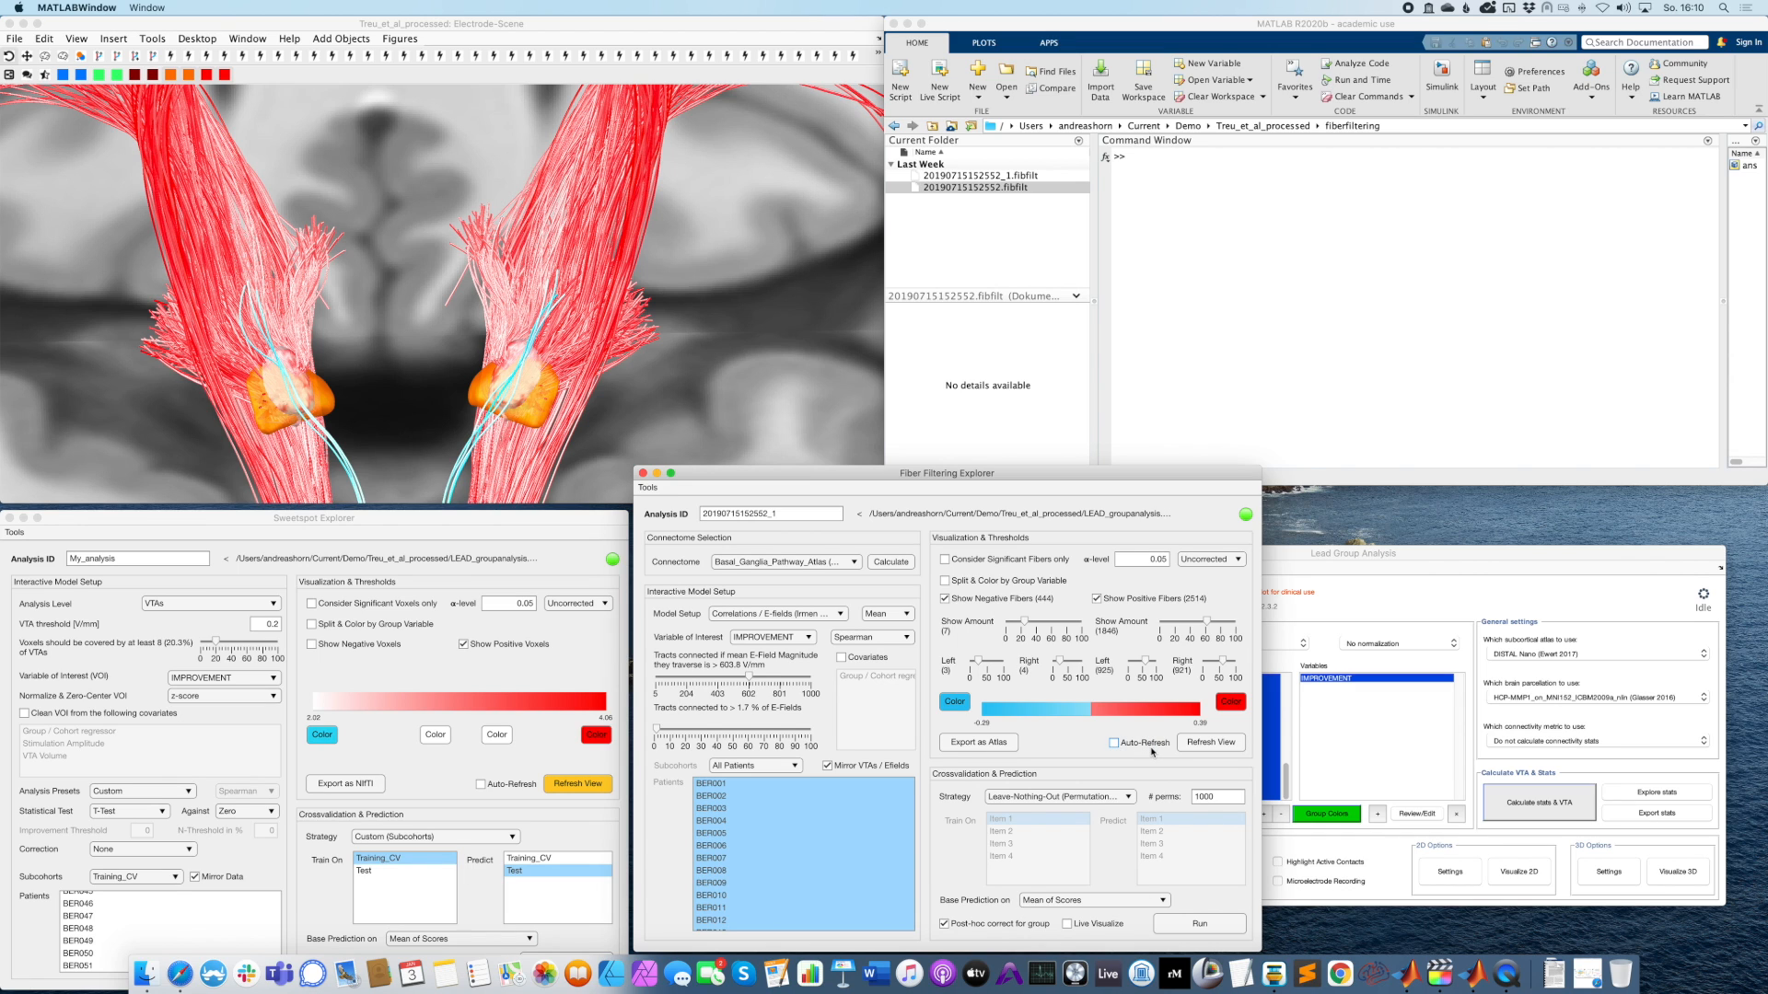
pyautogui.moveTo(1208, 622); pyautogui.dragTo(1232, 622)
pyautogui.moveTo(1231, 625); pyautogui.dragTo(1180, 629)
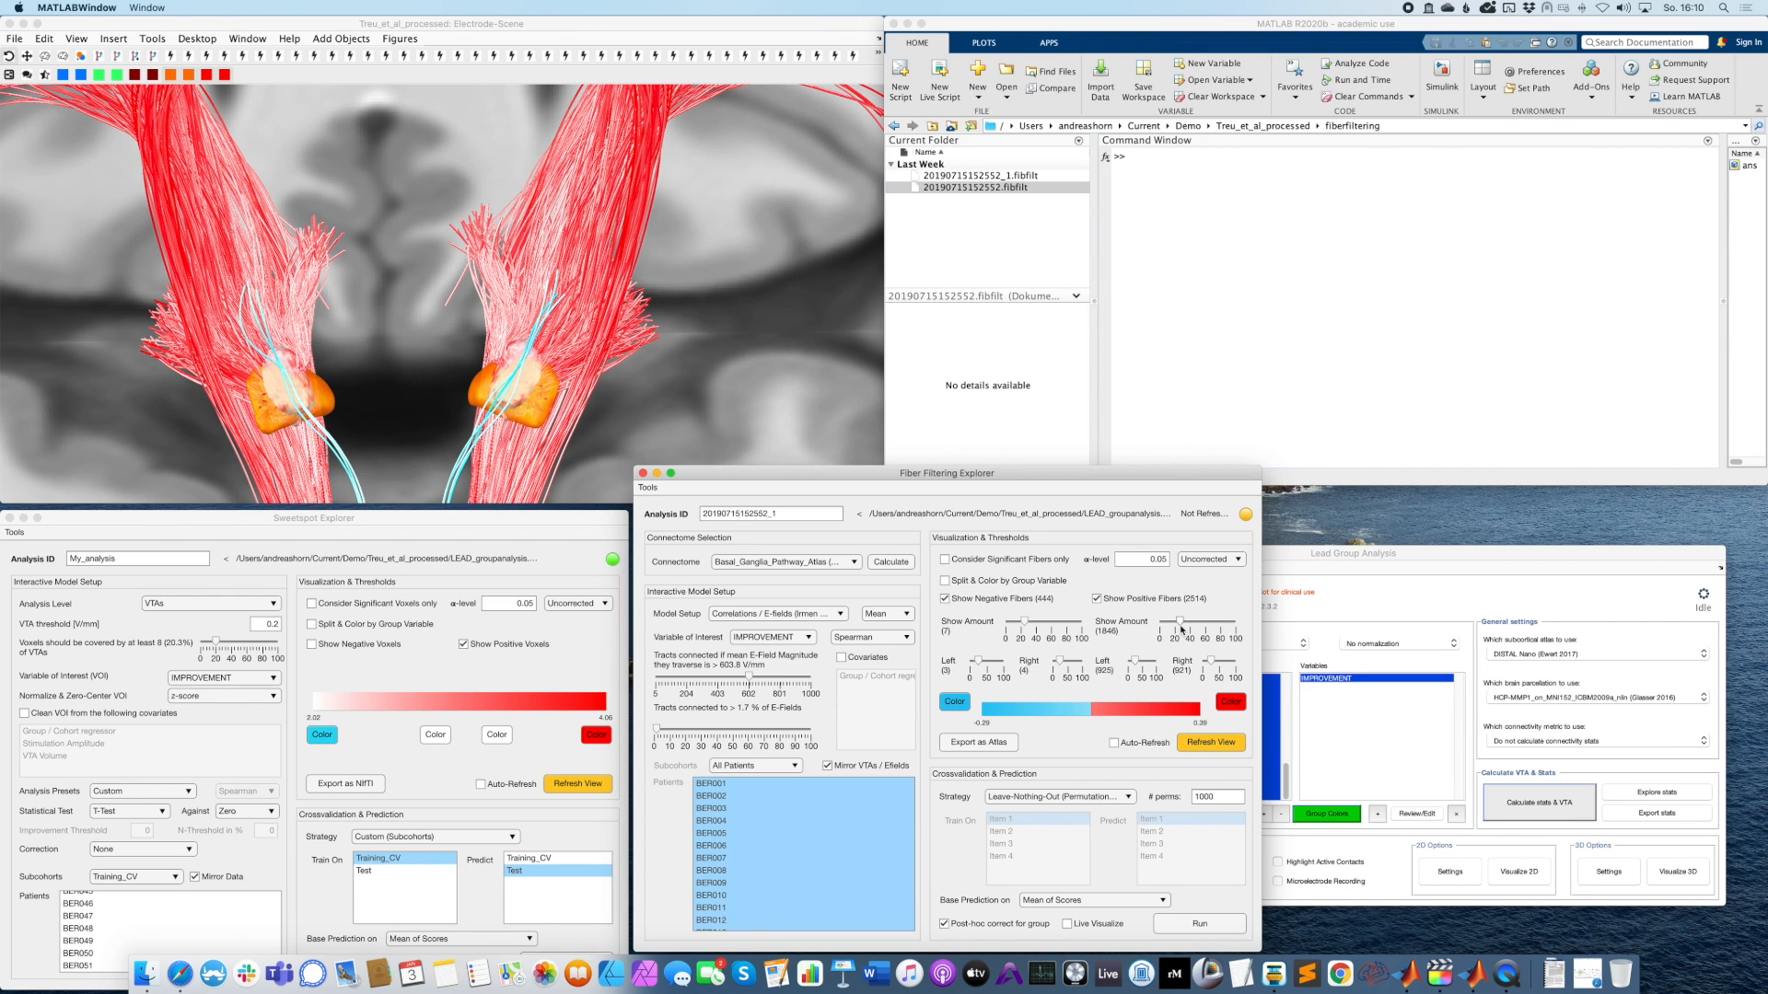
pyautogui.click(1221, 744)
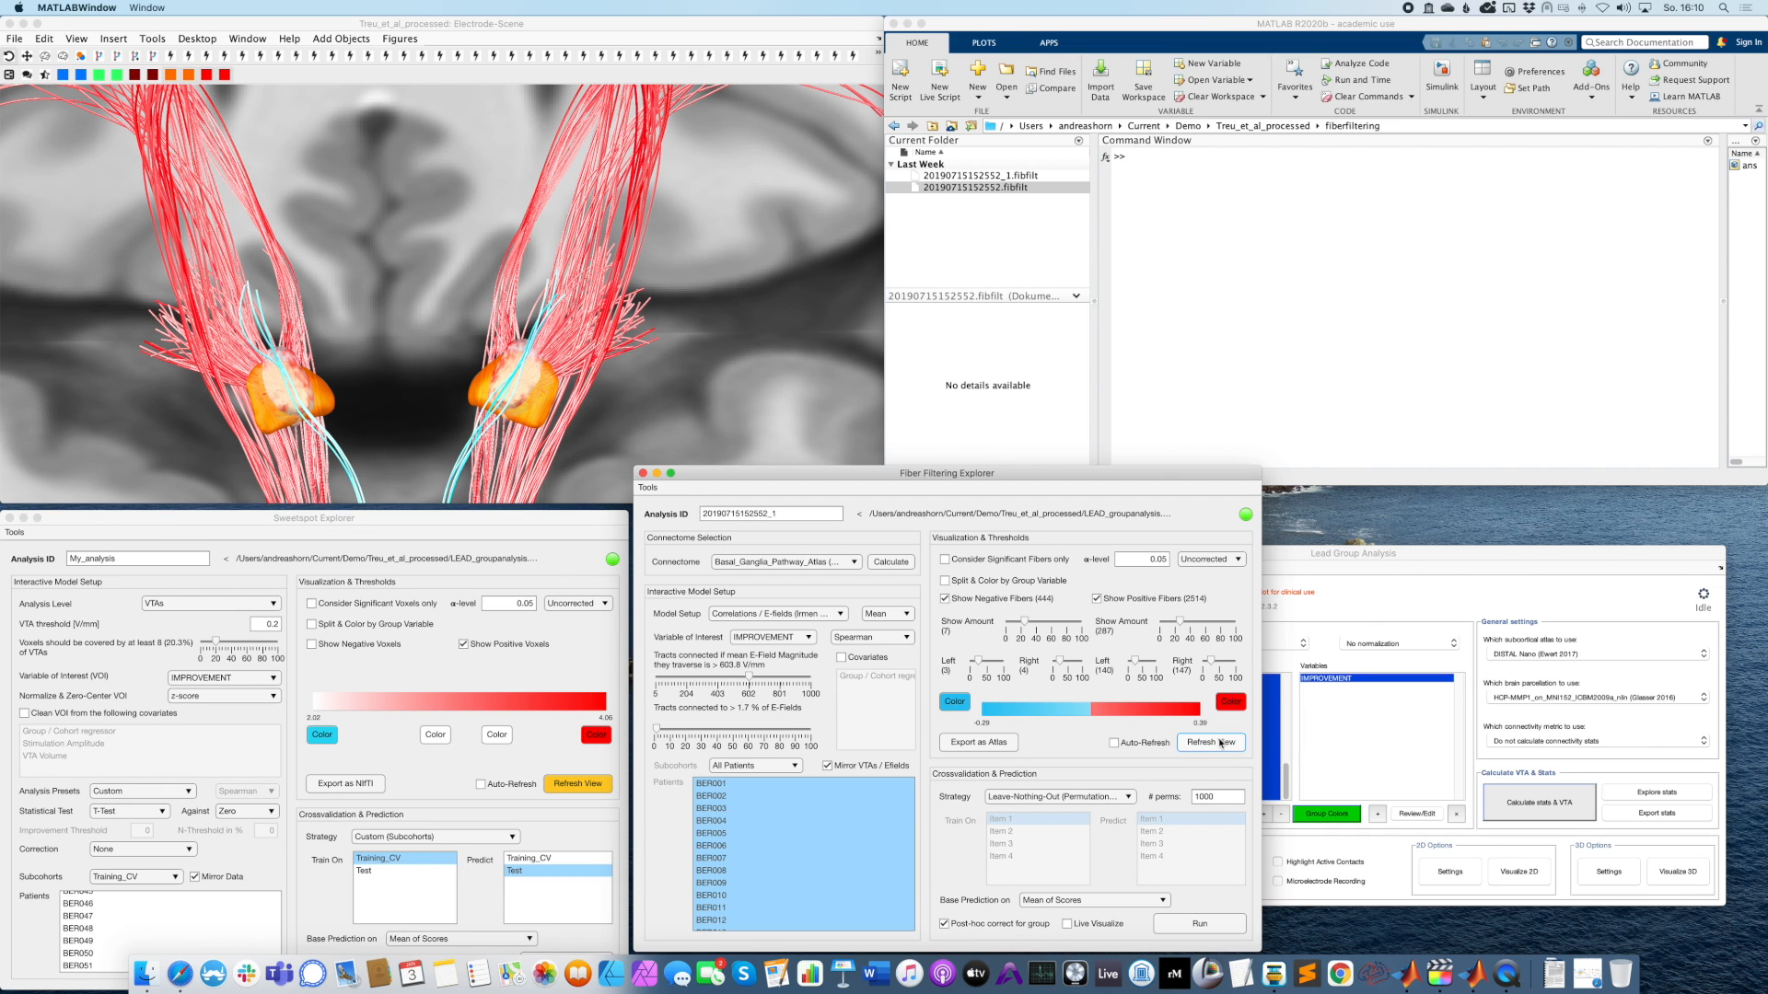
pyautogui.moveTo(1179, 623); pyautogui.dragTo(1171, 624)
# Review the cross-validation strategies for the fiber model and choose Leave-One-Patient-Out.
pyautogui.click(1093, 798)
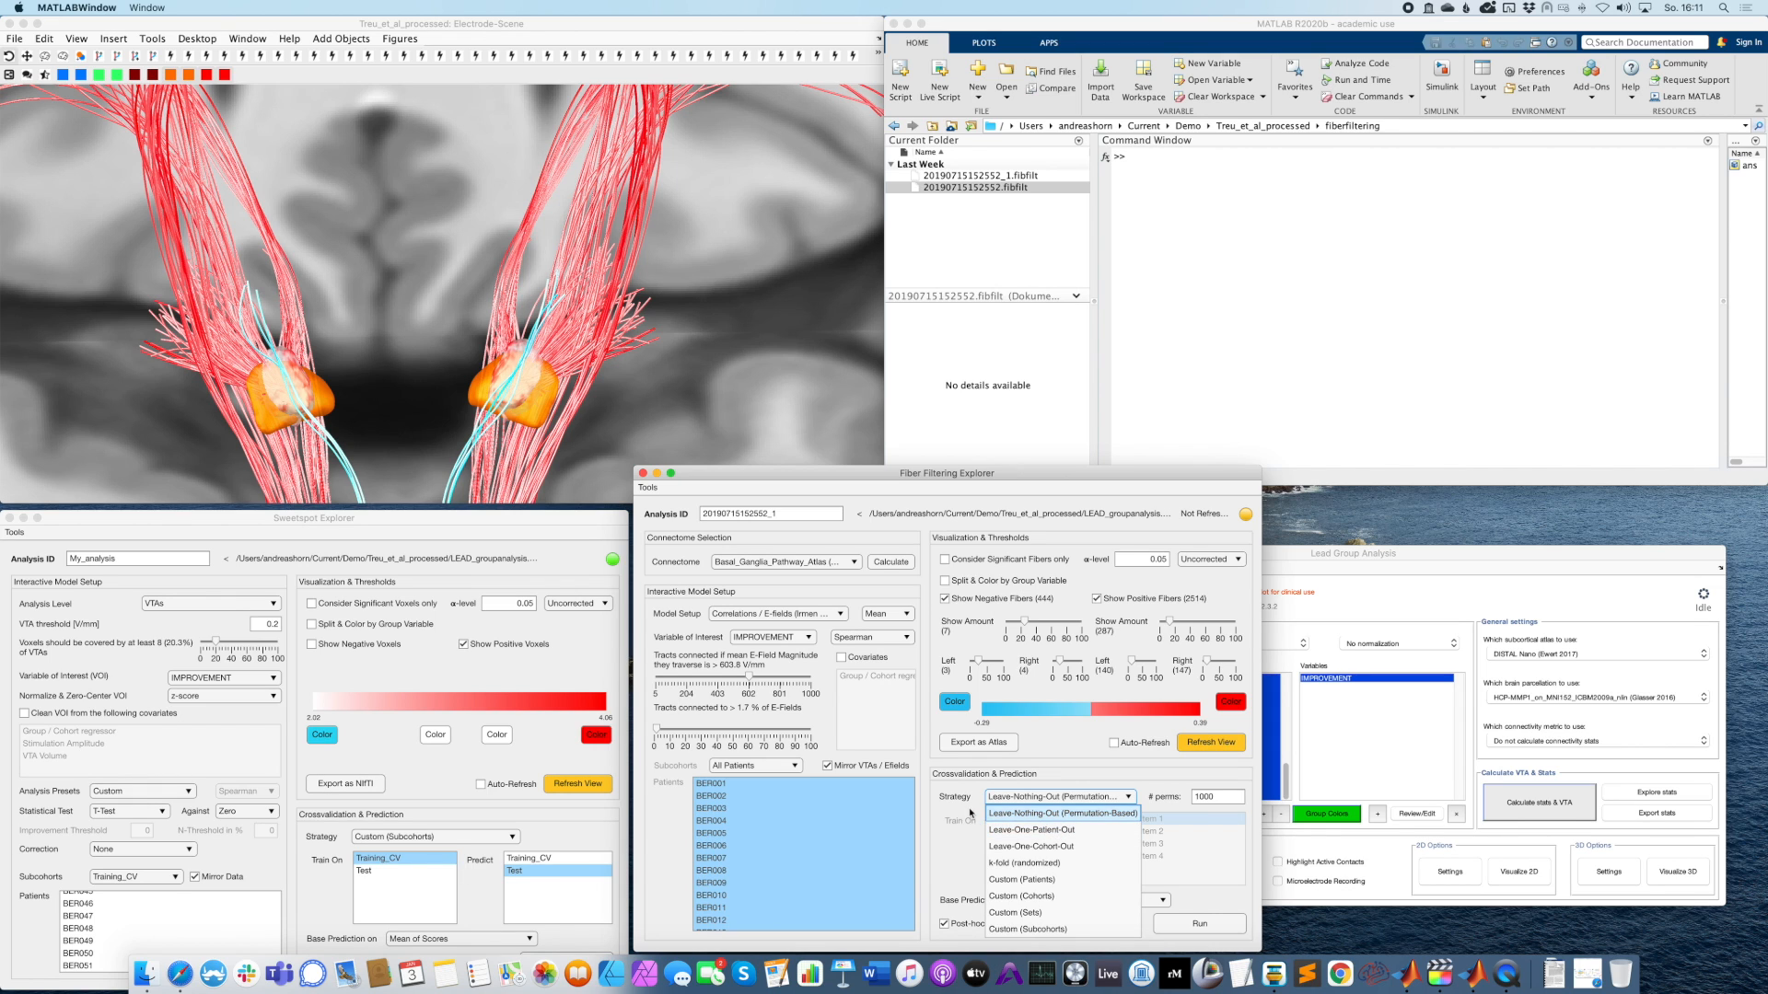
pyautogui.click(973, 820)
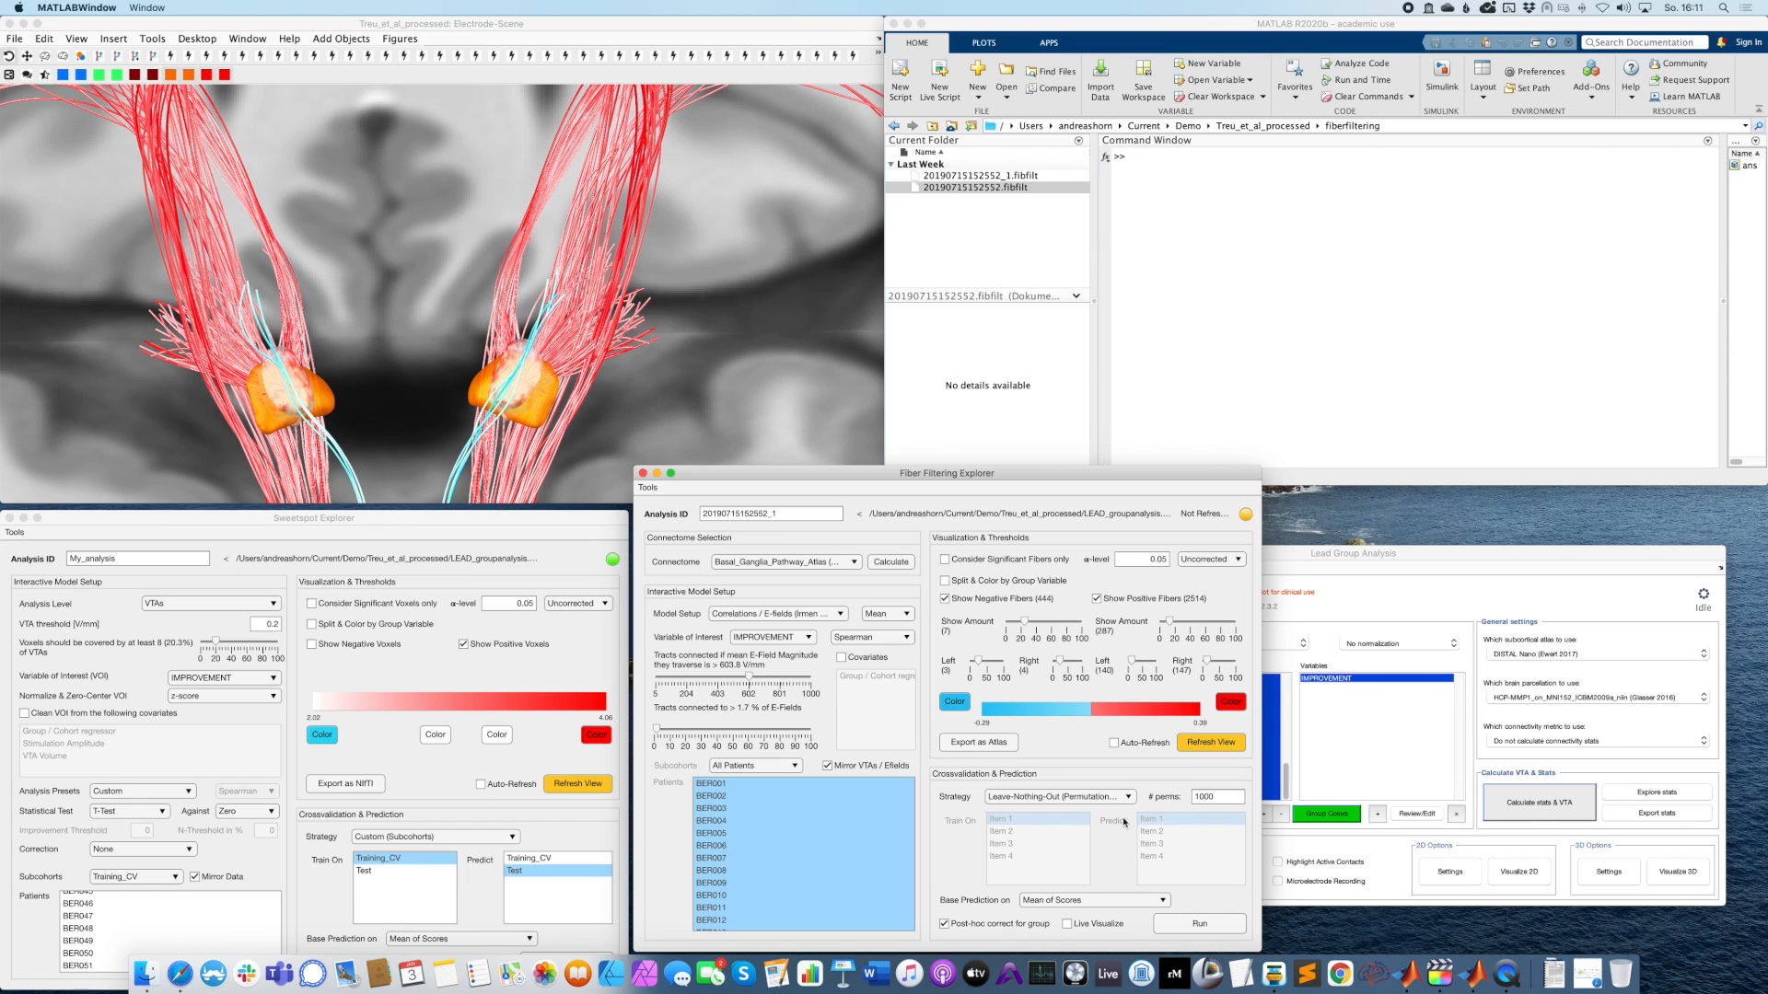
pyautogui.click(1083, 798)
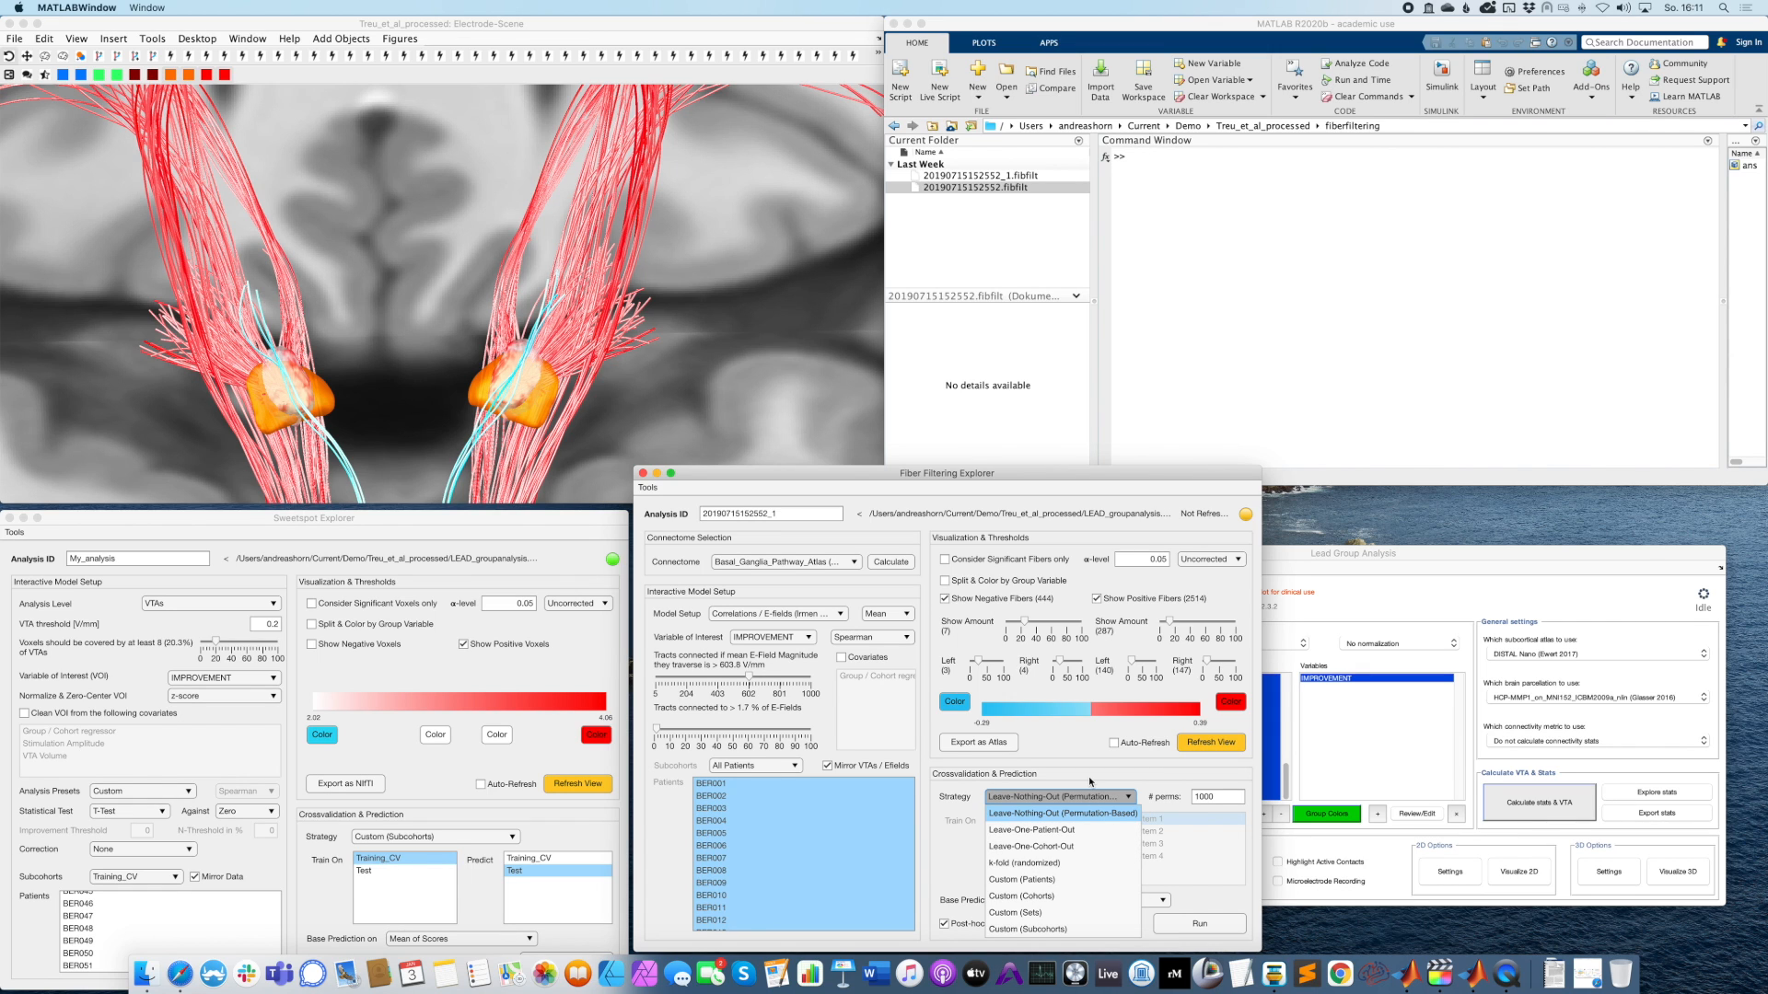
pyautogui.click(1070, 783)
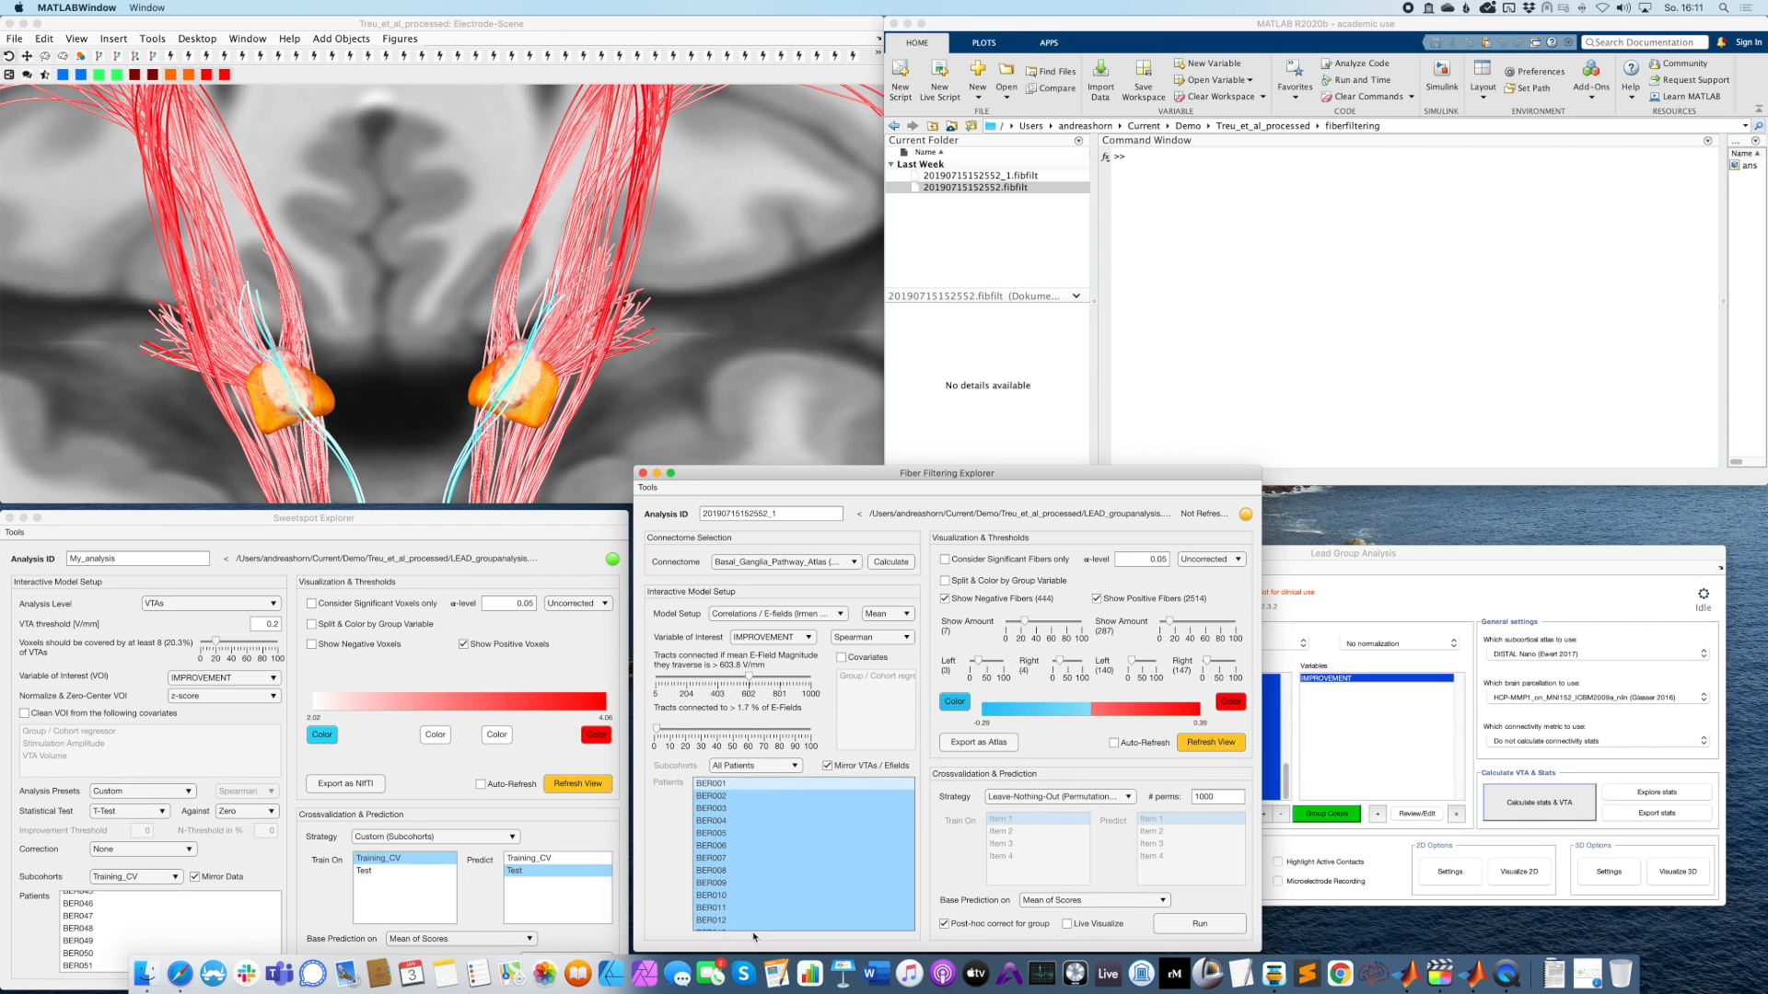
pyautogui.click(1087, 797)
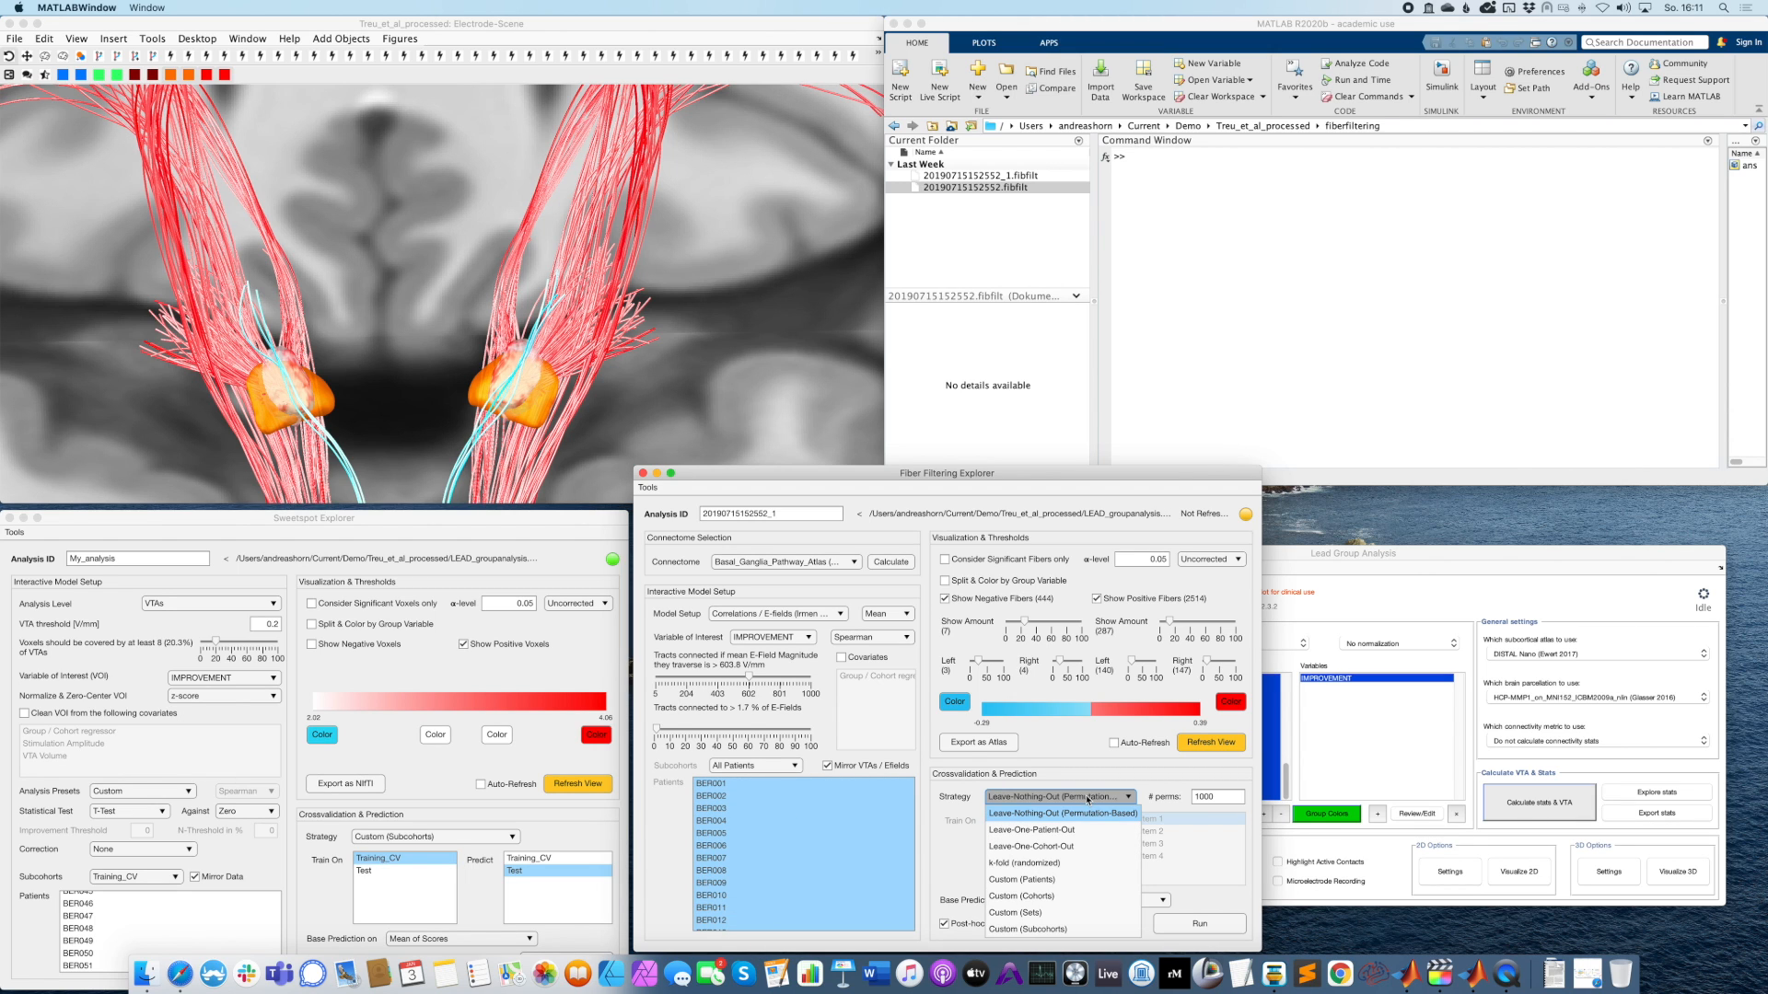
pyautogui.click(1083, 831)
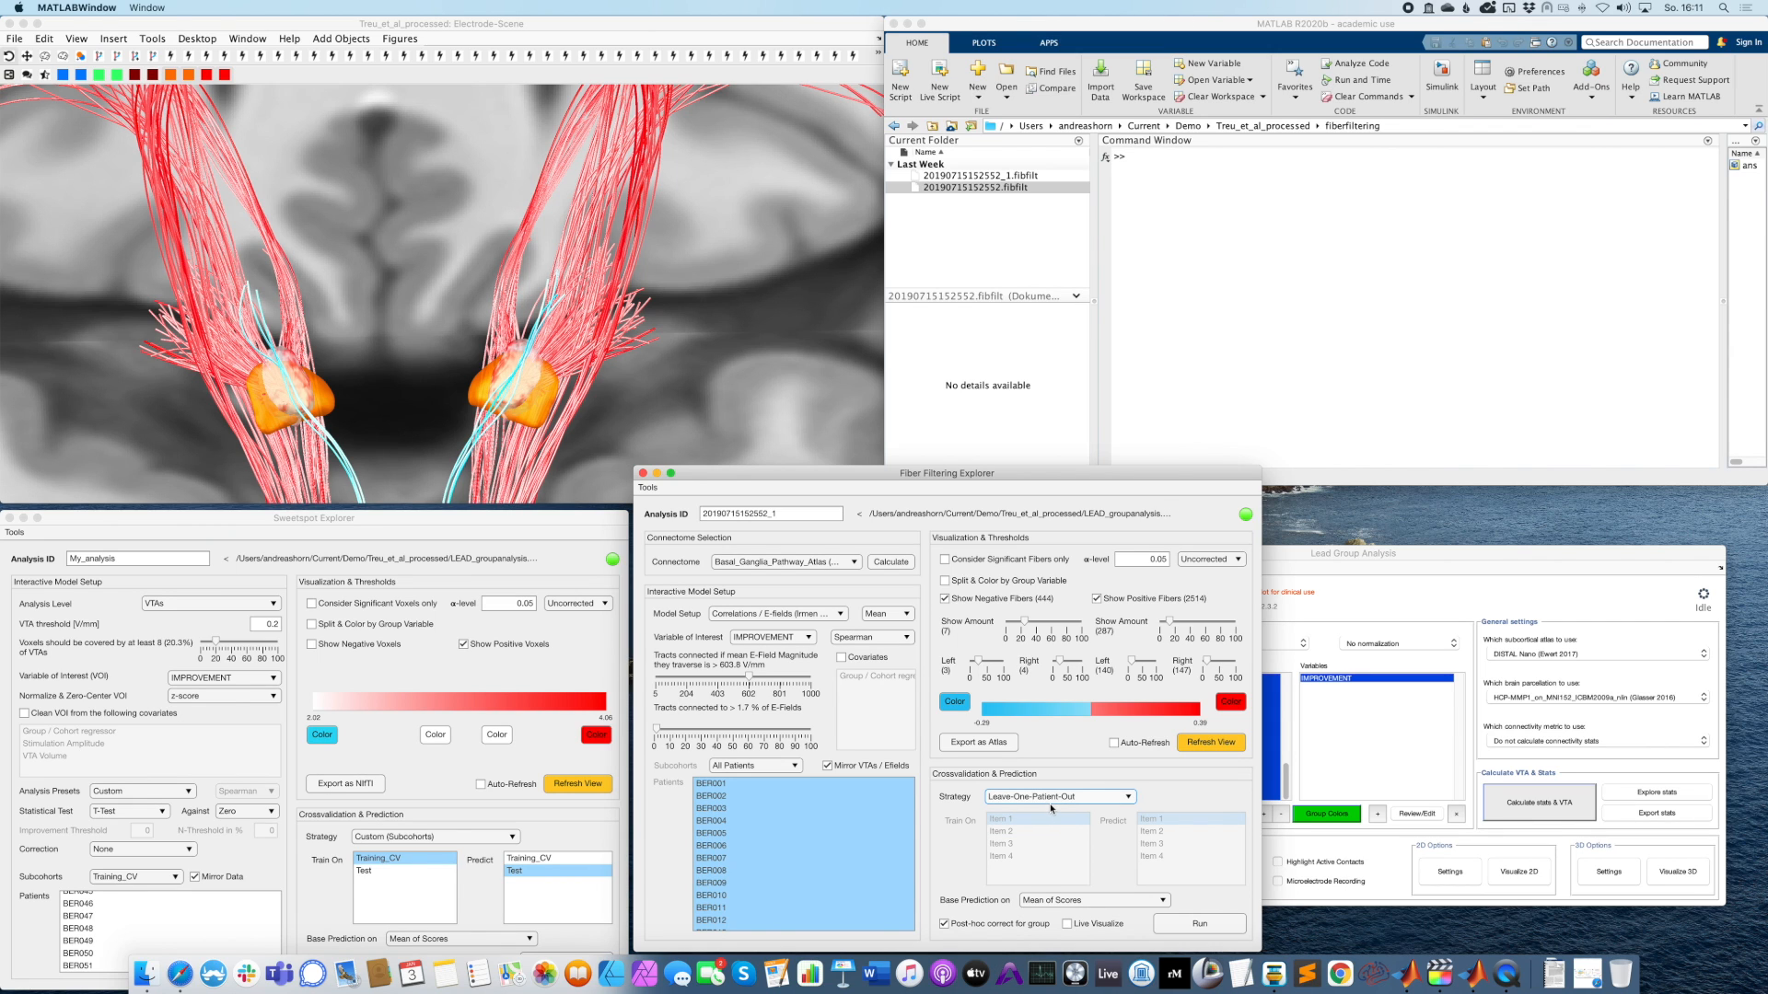
# Hide the negative fibers, re-enable auto-refresh, and slightly raise the Show Amount of the positive fibers.
pyautogui.click(973, 601)
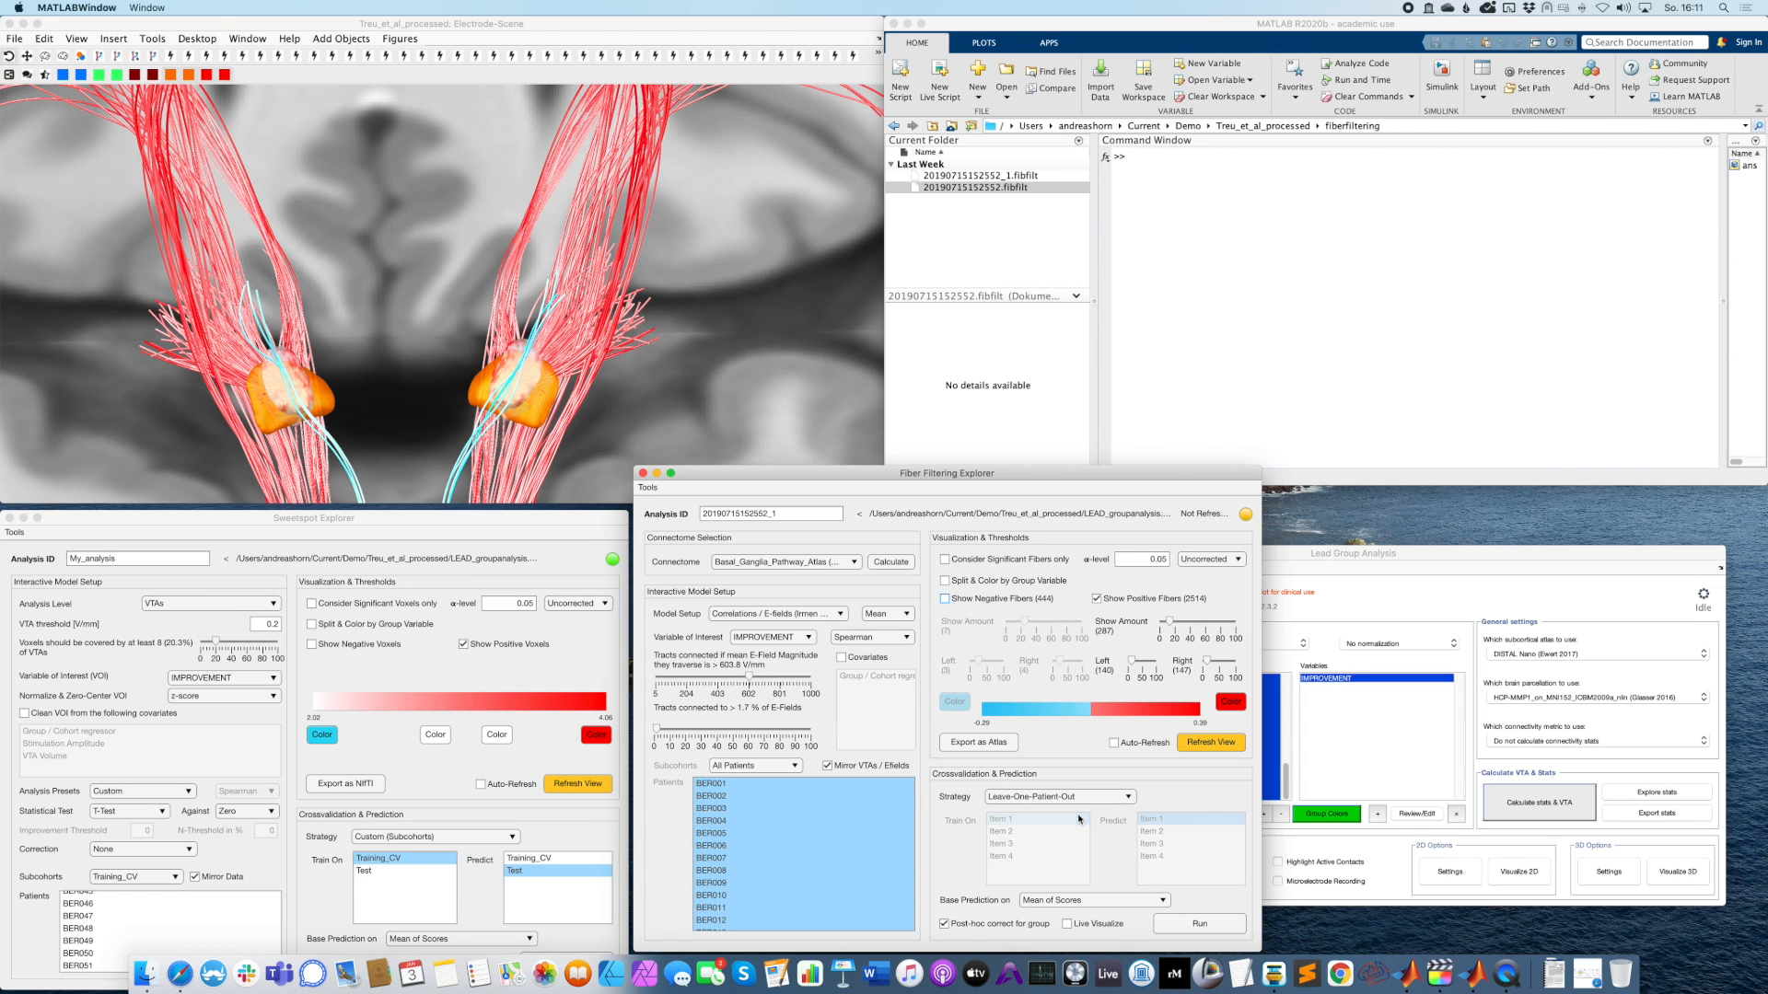
pyautogui.click(1114, 742)
pyautogui.click(1199, 745)
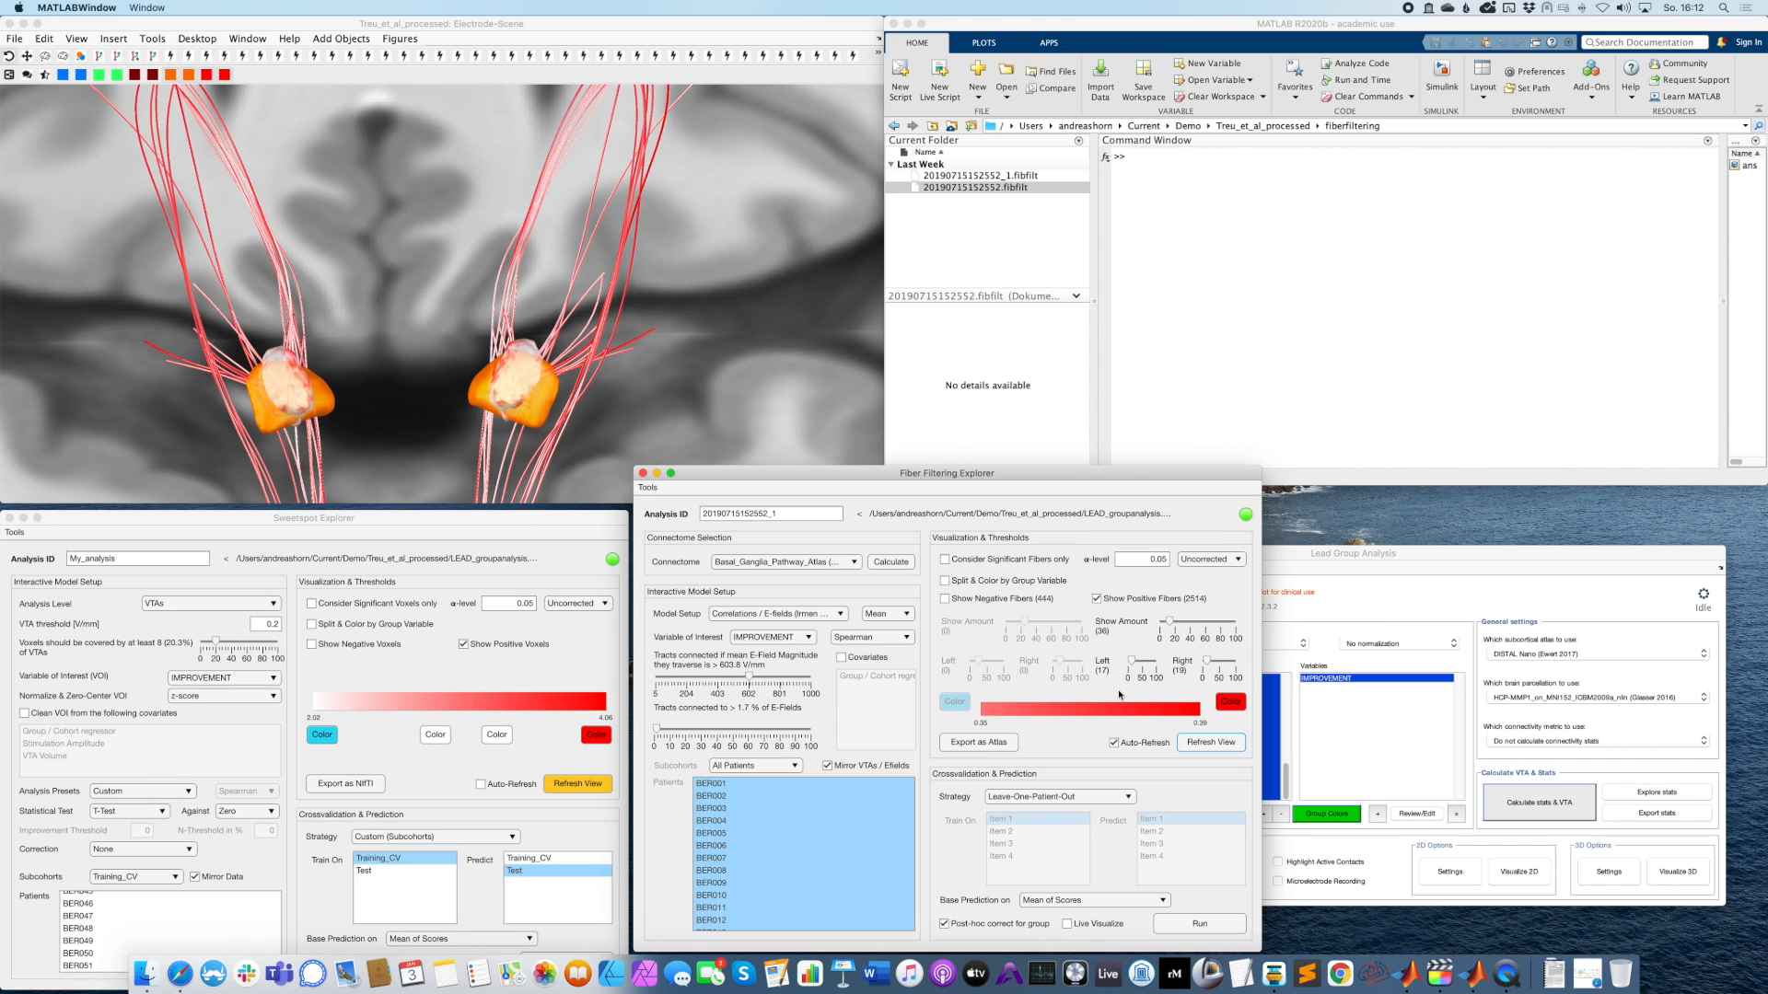
pyautogui.moveTo(1164, 631); pyautogui.dragTo(1172, 631)
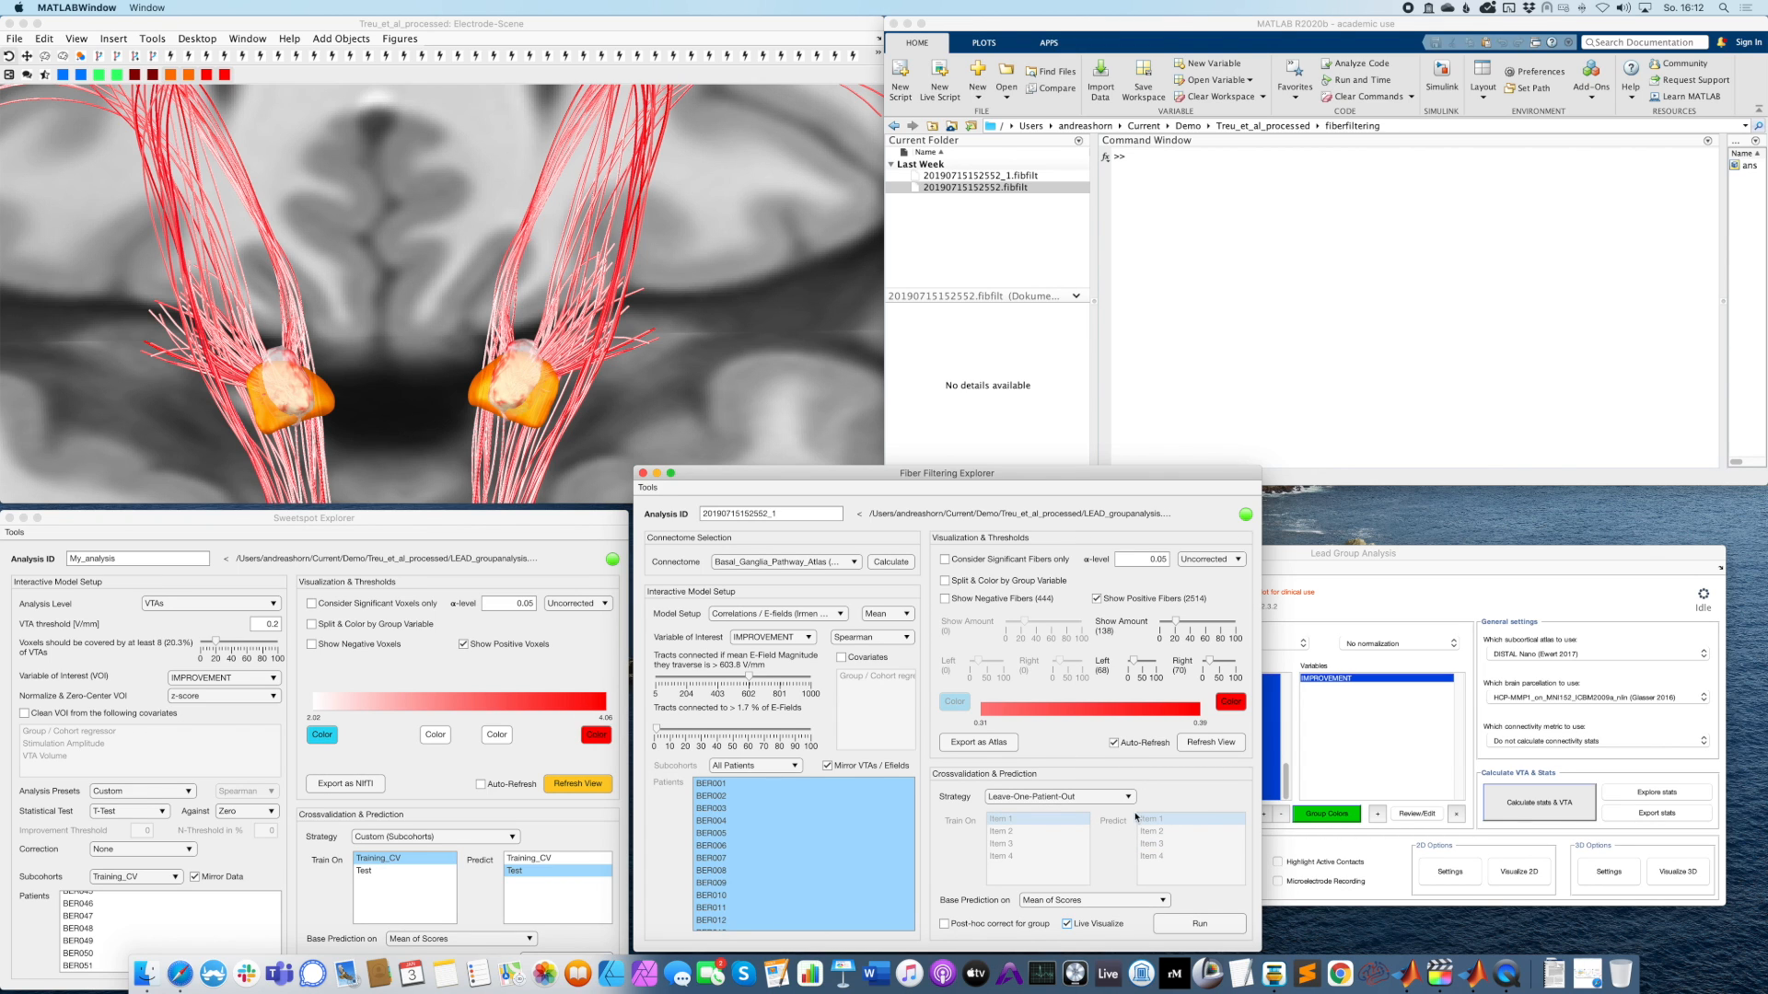
# Run the leave-one-patient-out cross-validation with Live Visualize on and no post-hoc group correction, then review and close the prediction plot.
pyautogui.click(1197, 923)
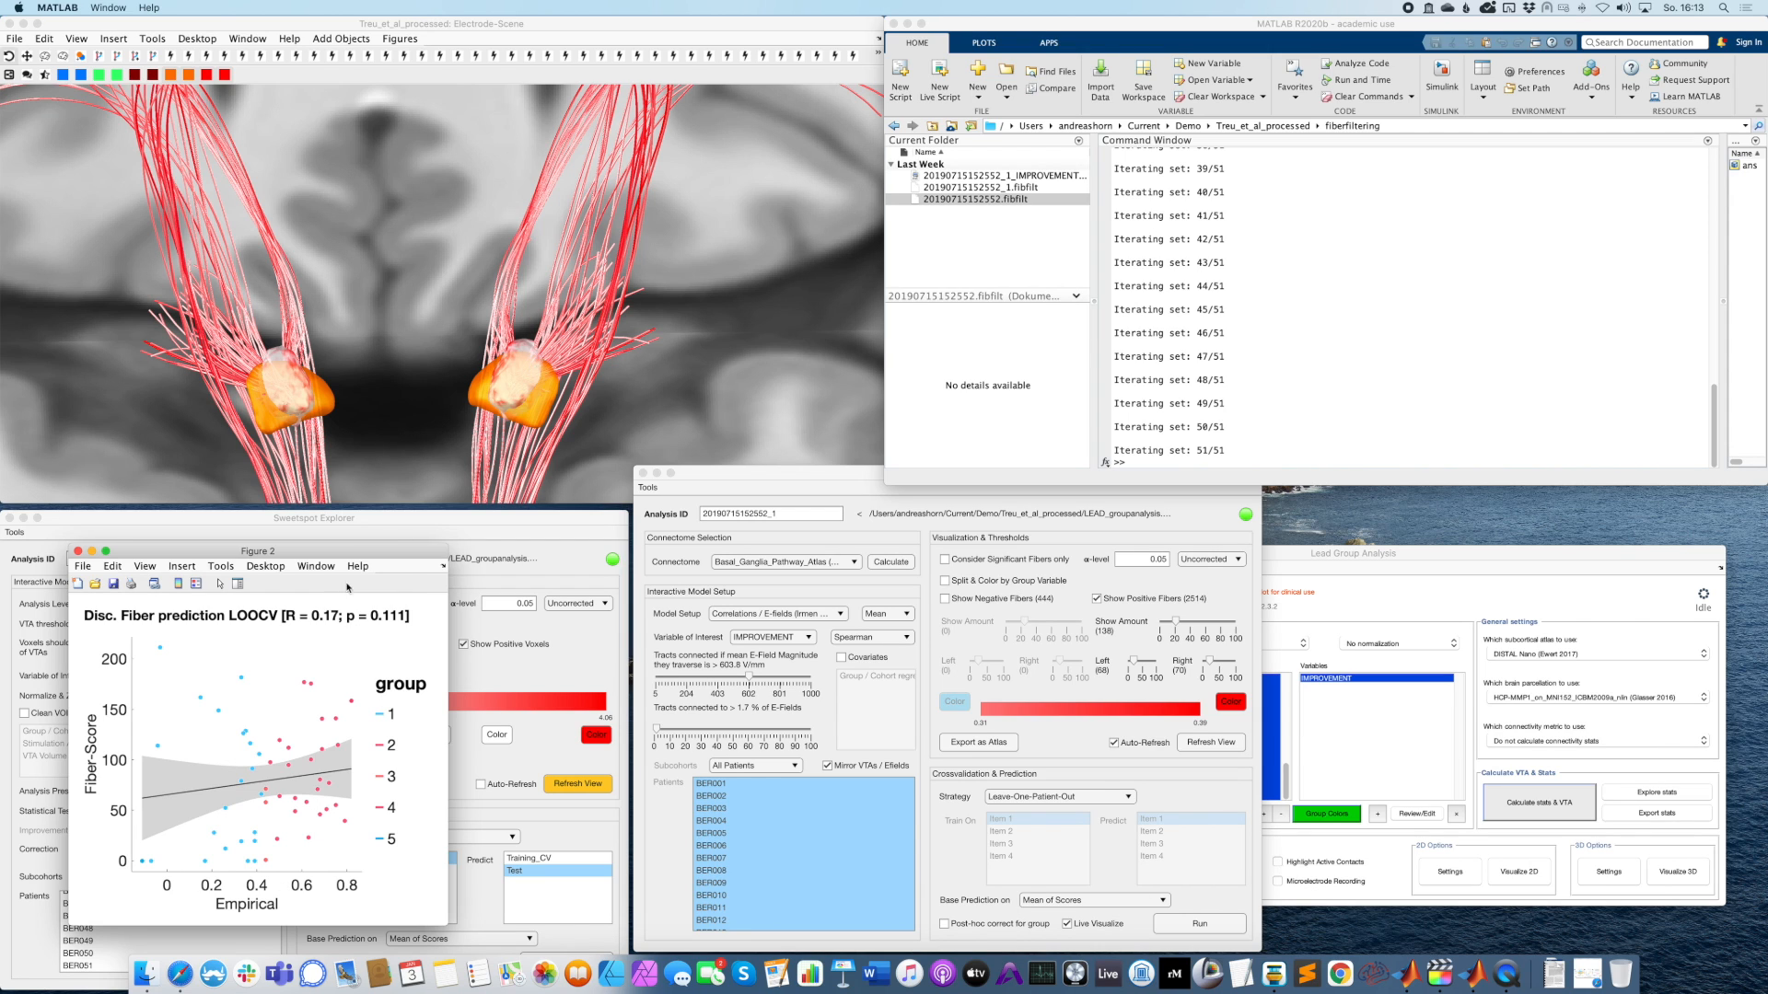
pyautogui.moveTo(346, 642)
pyautogui.moveTo(331, 550); pyautogui.dragTo(1473, 120)
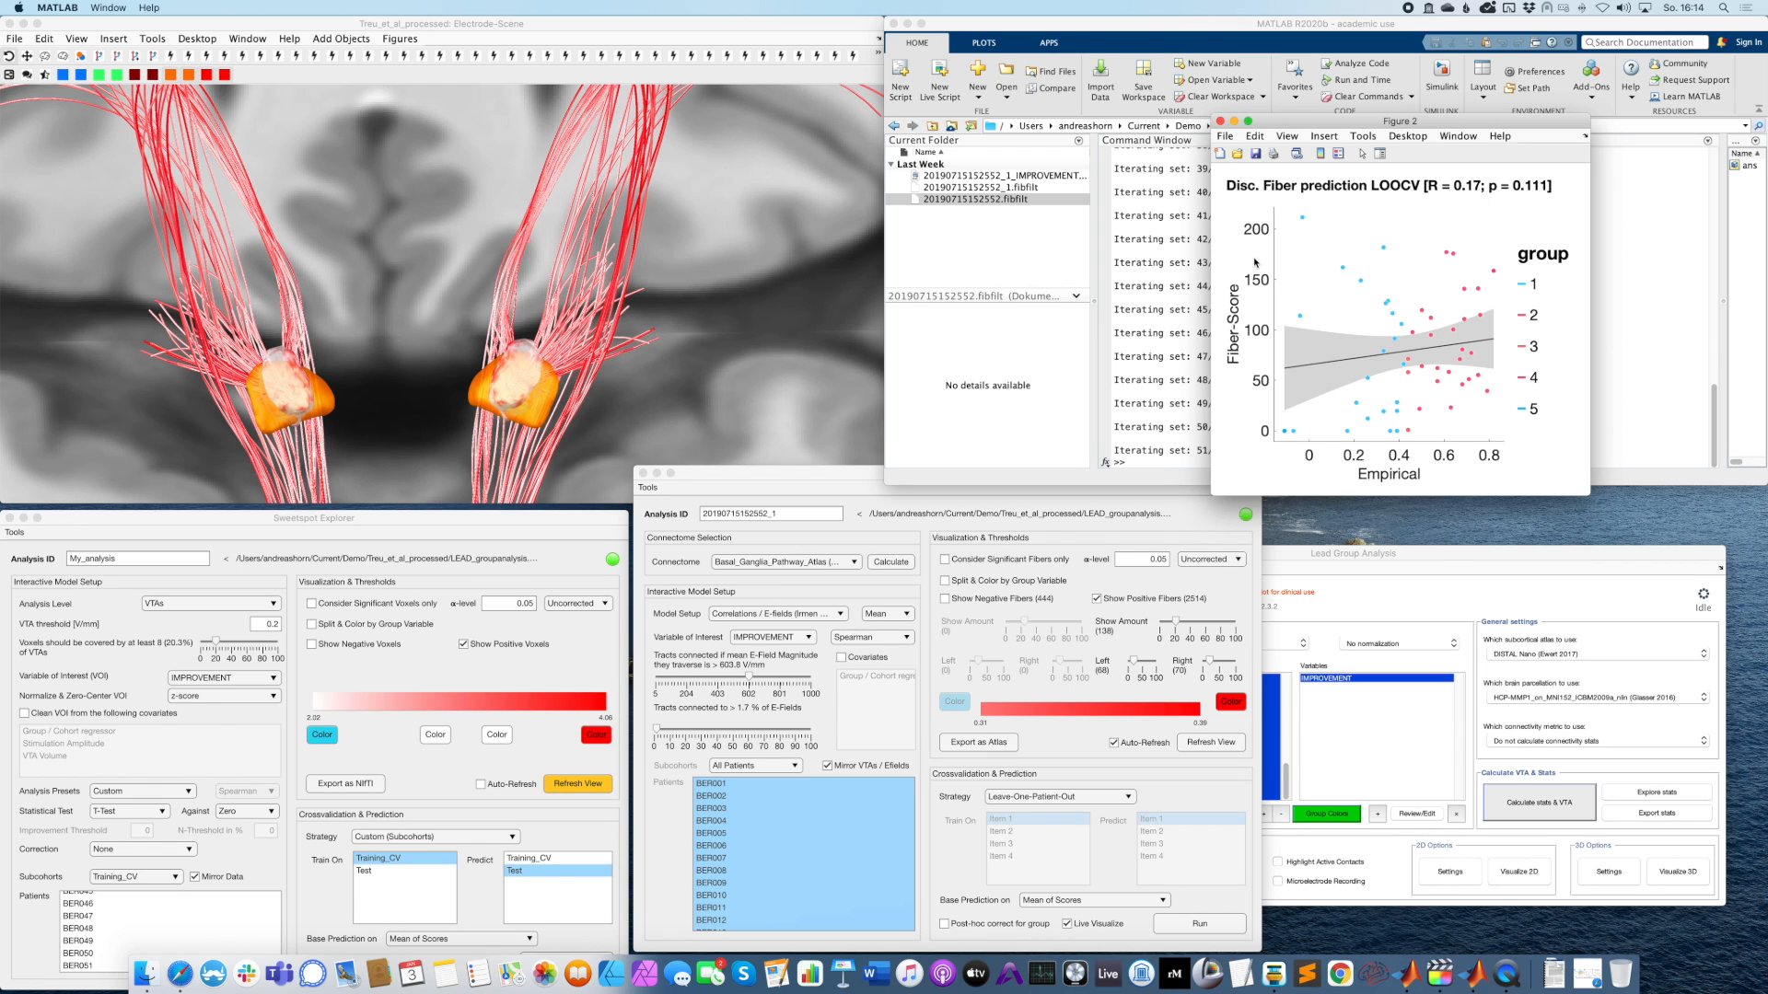
pyautogui.click(1220, 120)
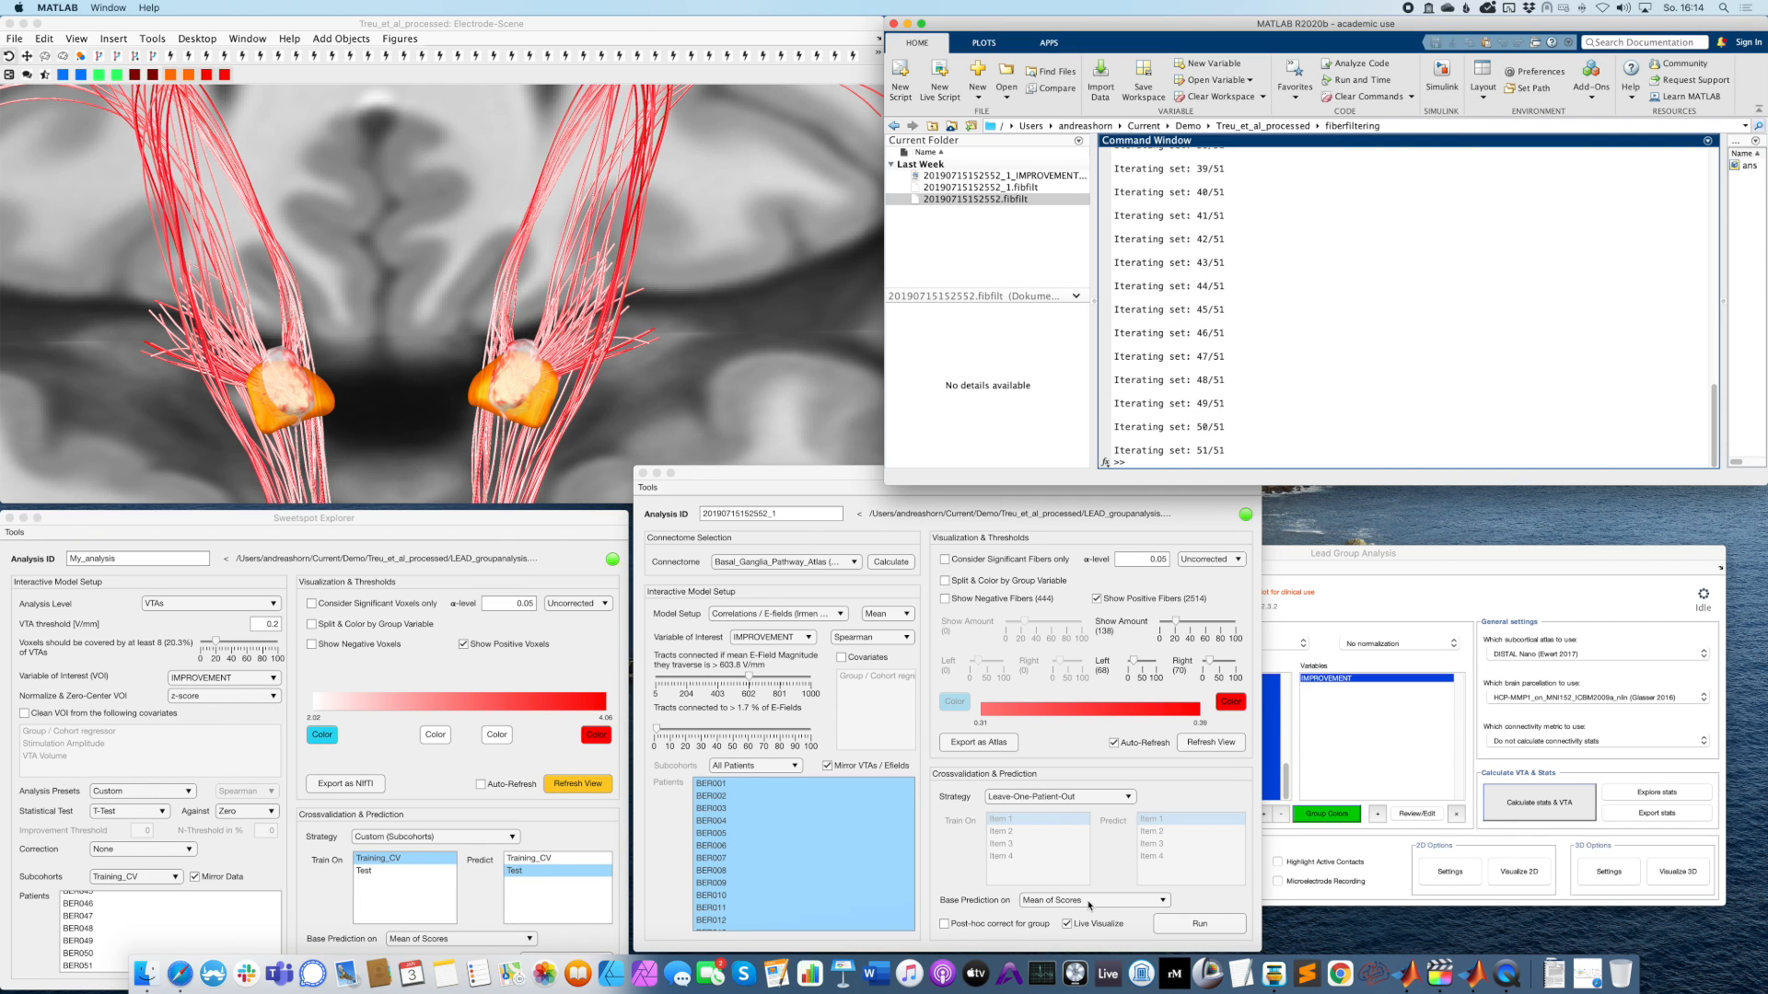
# Examine the score options for the base prediction, keeping Mean of Scores.
pyautogui.click(994, 908)
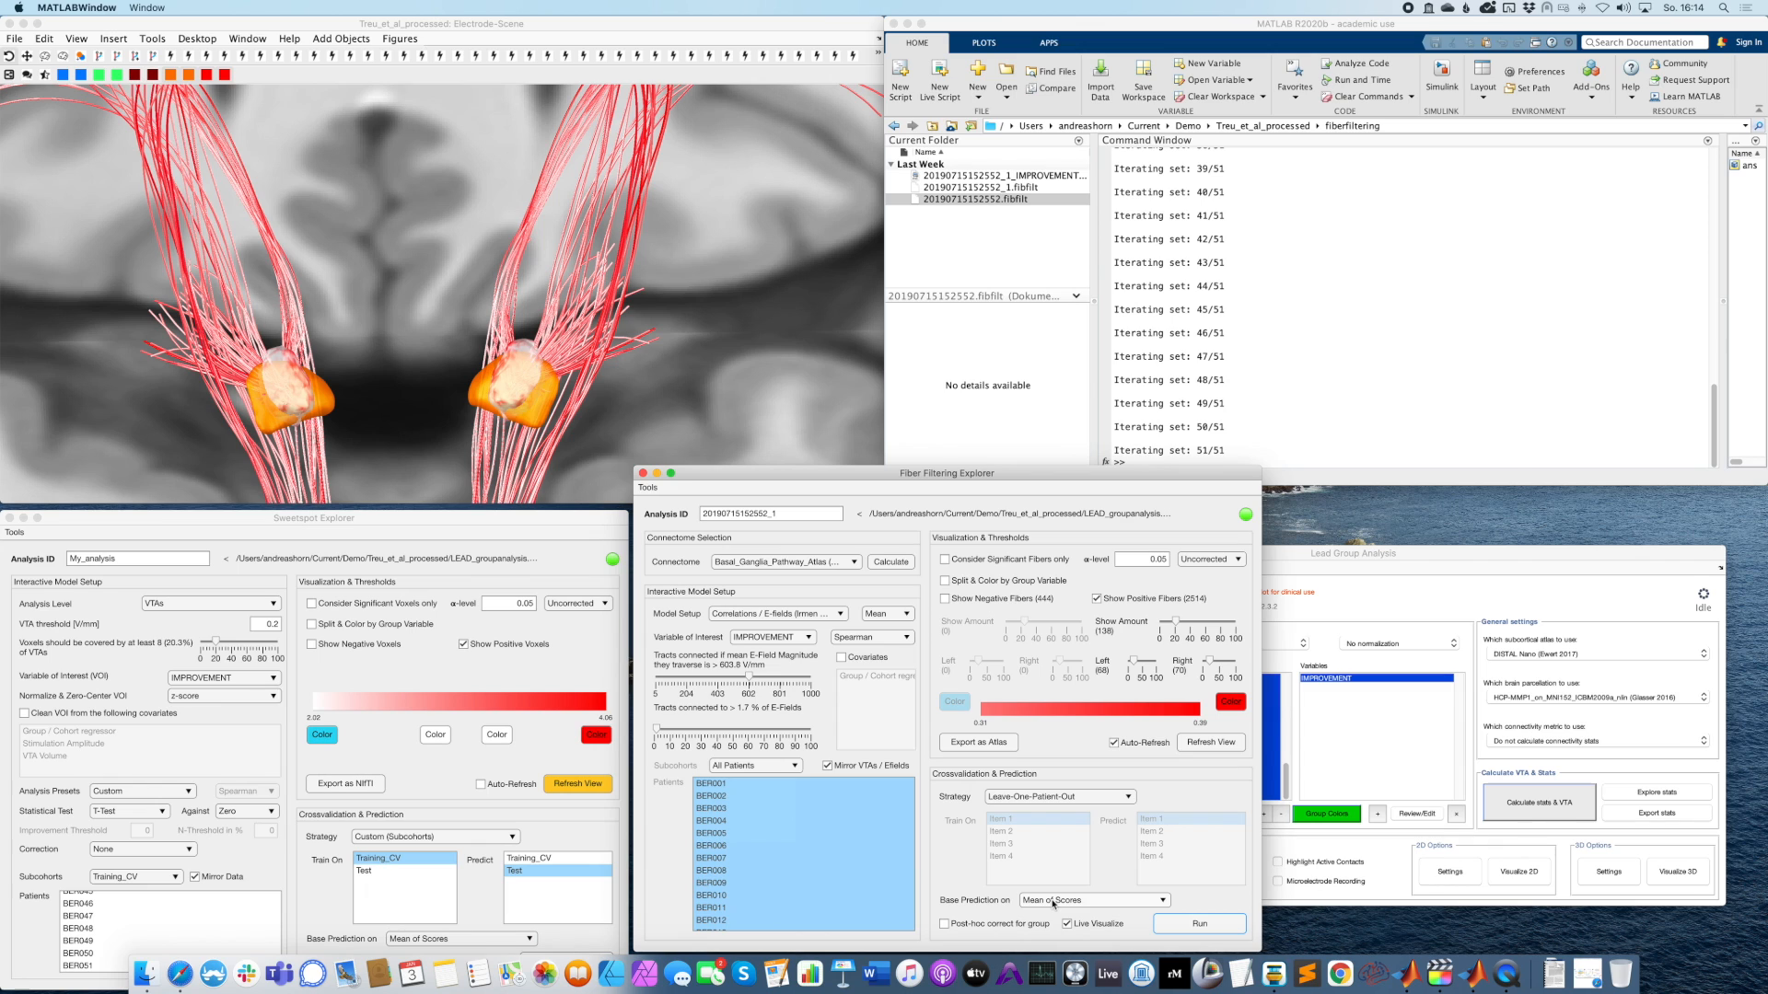
pyautogui.click(1054, 902)
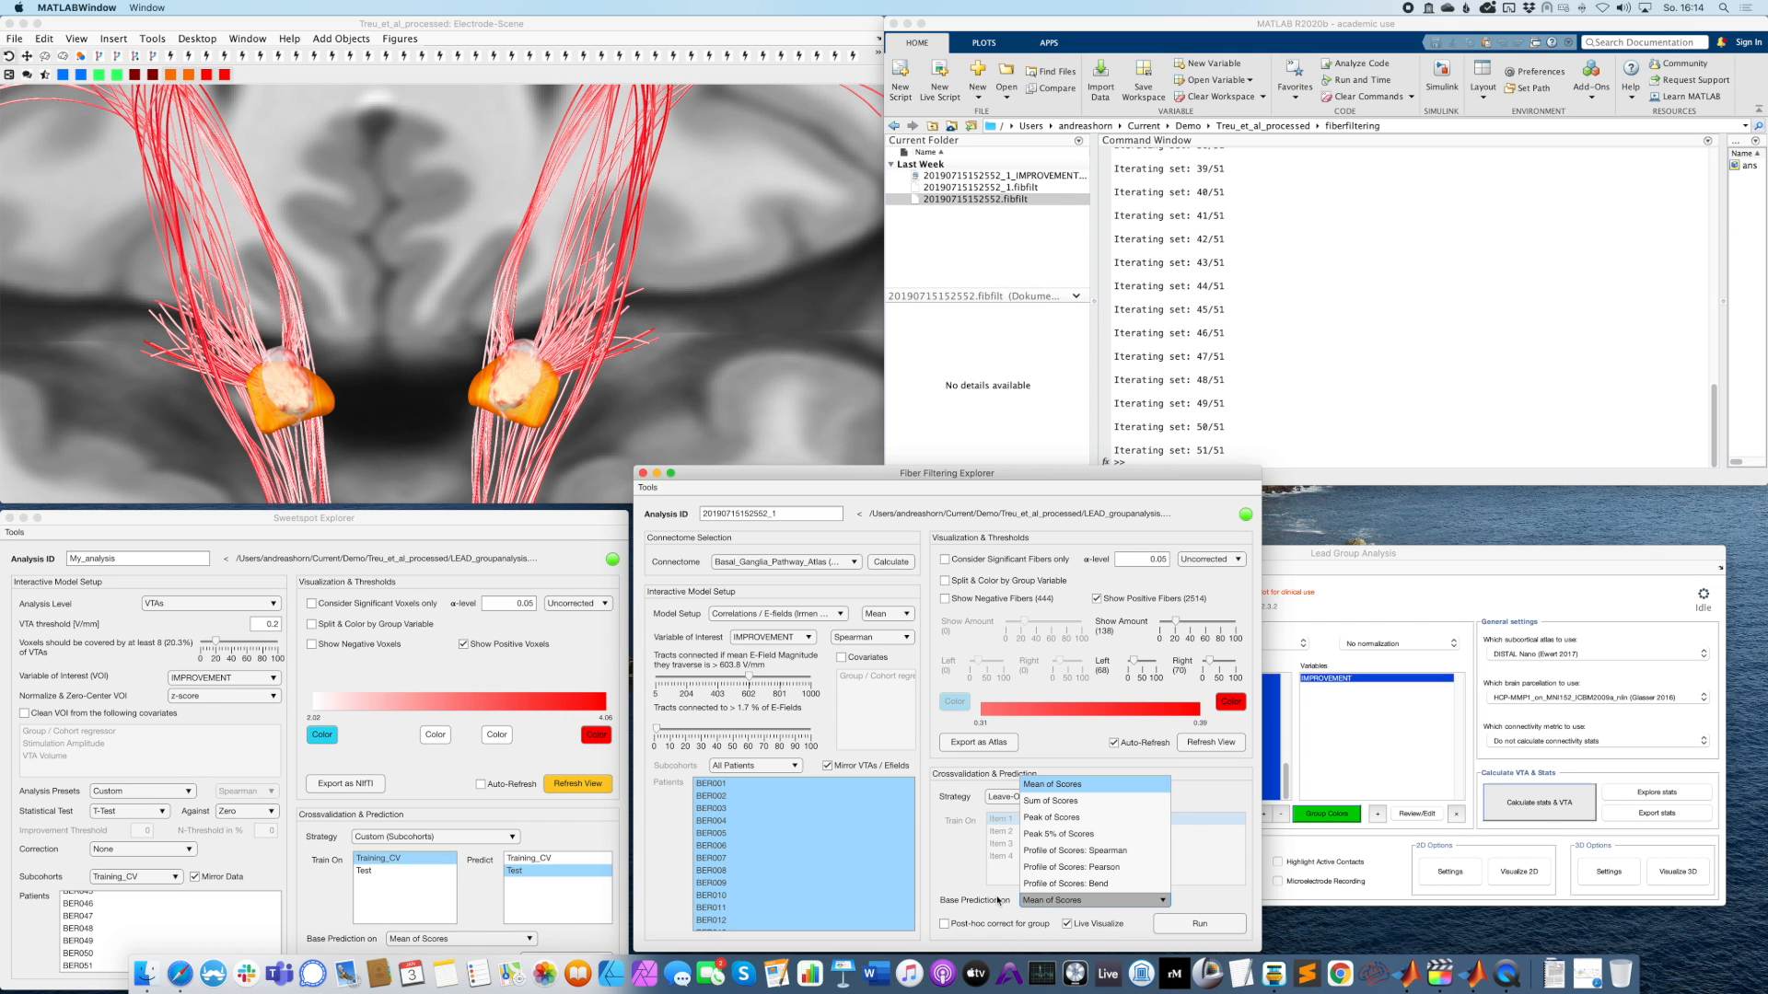
pyautogui.click(1001, 901)
pyautogui.click(1043, 902)
pyautogui.click(1070, 902)
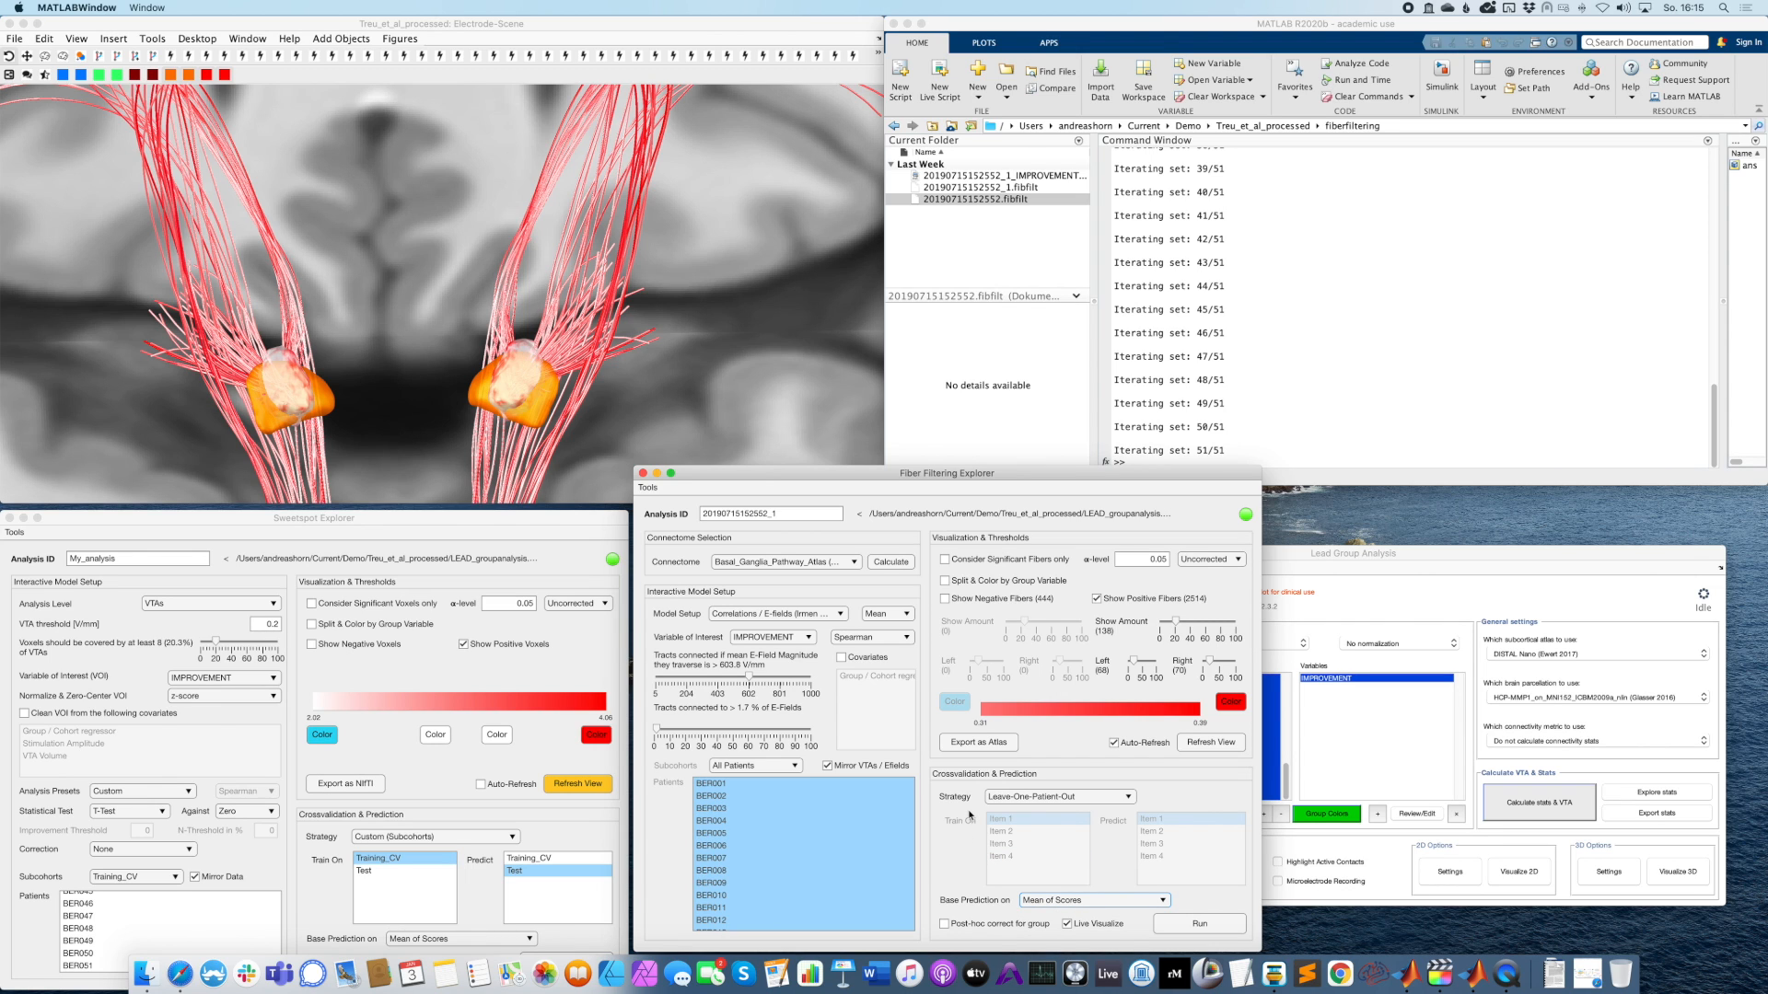
# Show the negative fibers again, lower the positive Show Amount, and require tracts to be connected to more than 4.4 % of E-Fields.
pyautogui.click(943, 598)
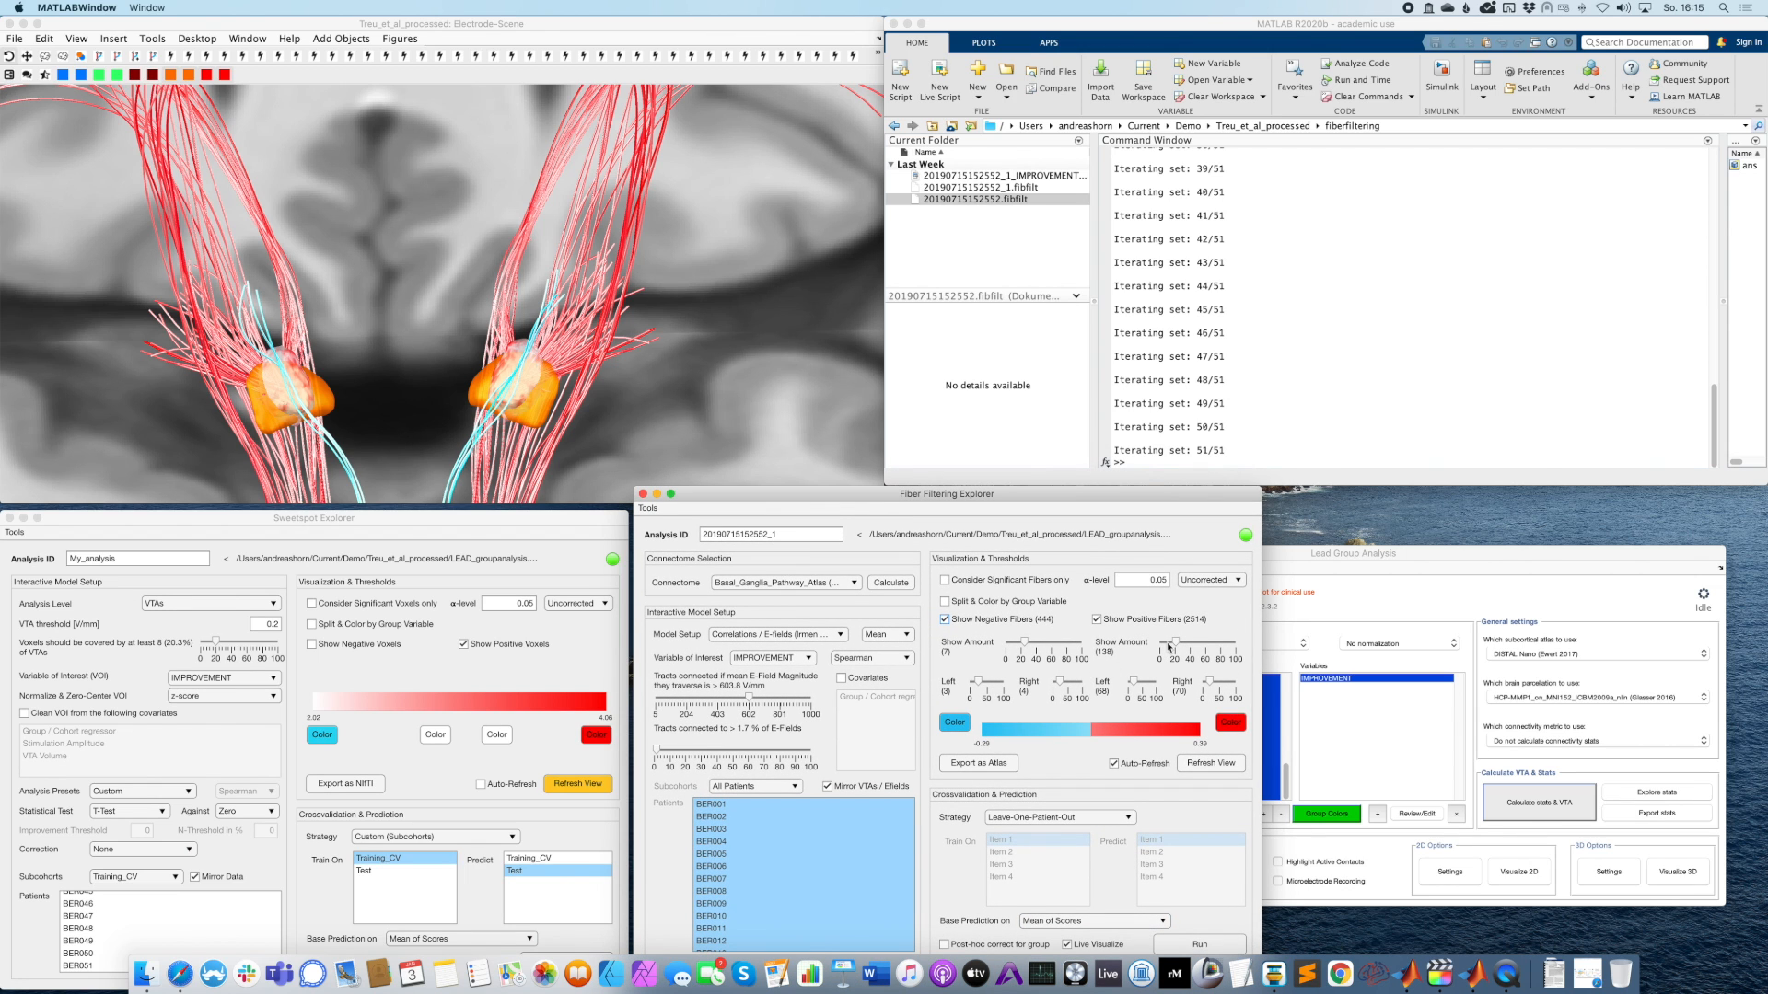
pyautogui.click(1169, 645)
pyautogui.click(661, 751)
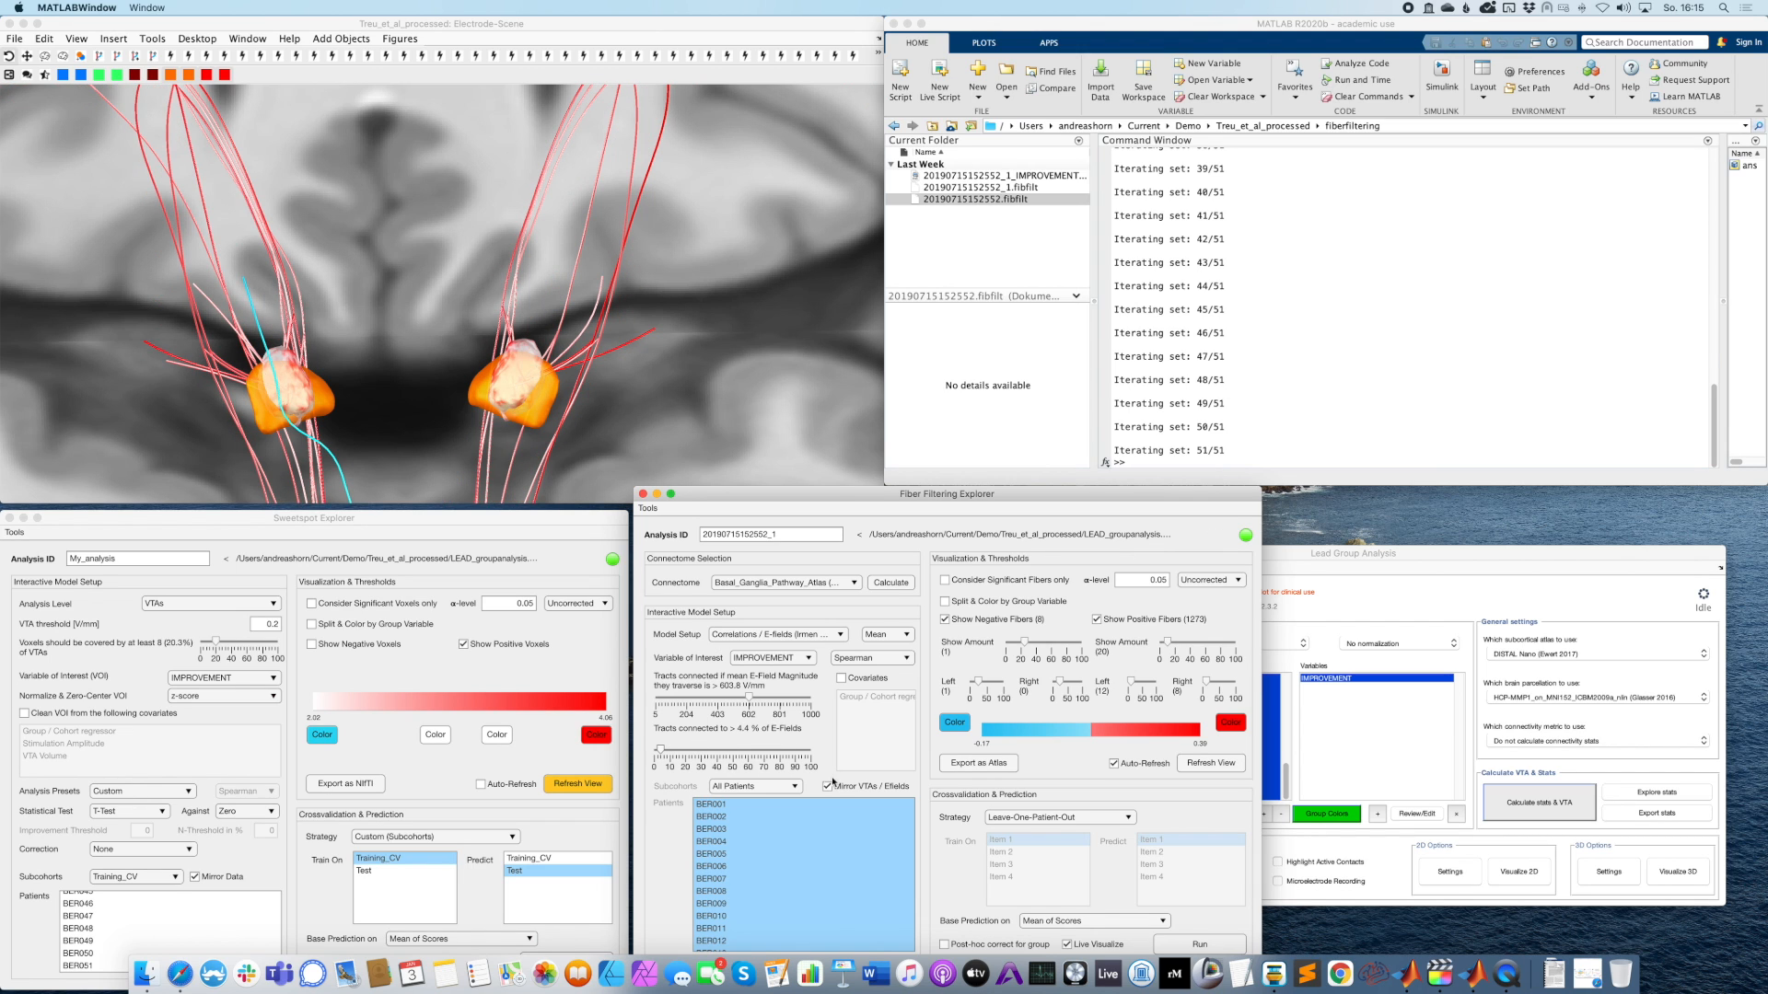
pyautogui.moveTo(738, 491); pyautogui.dragTo(736, 519)
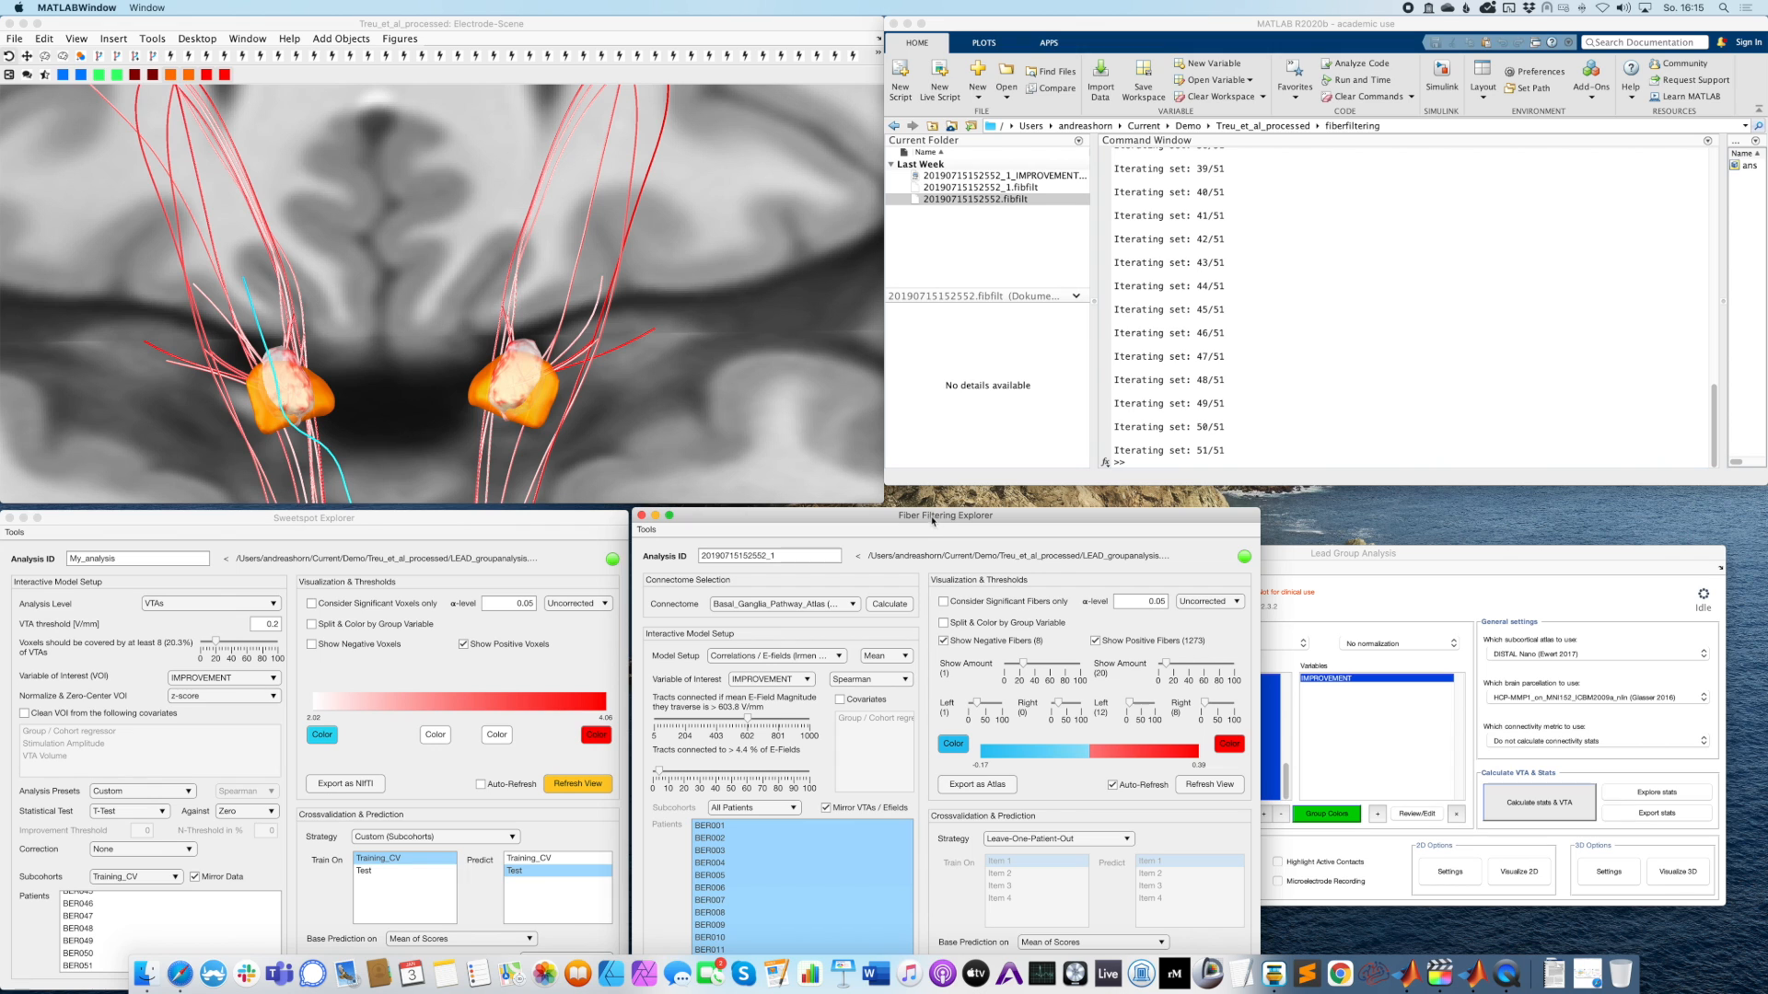
pyautogui.moveTo(929, 519); pyautogui.dragTo(927, 523)
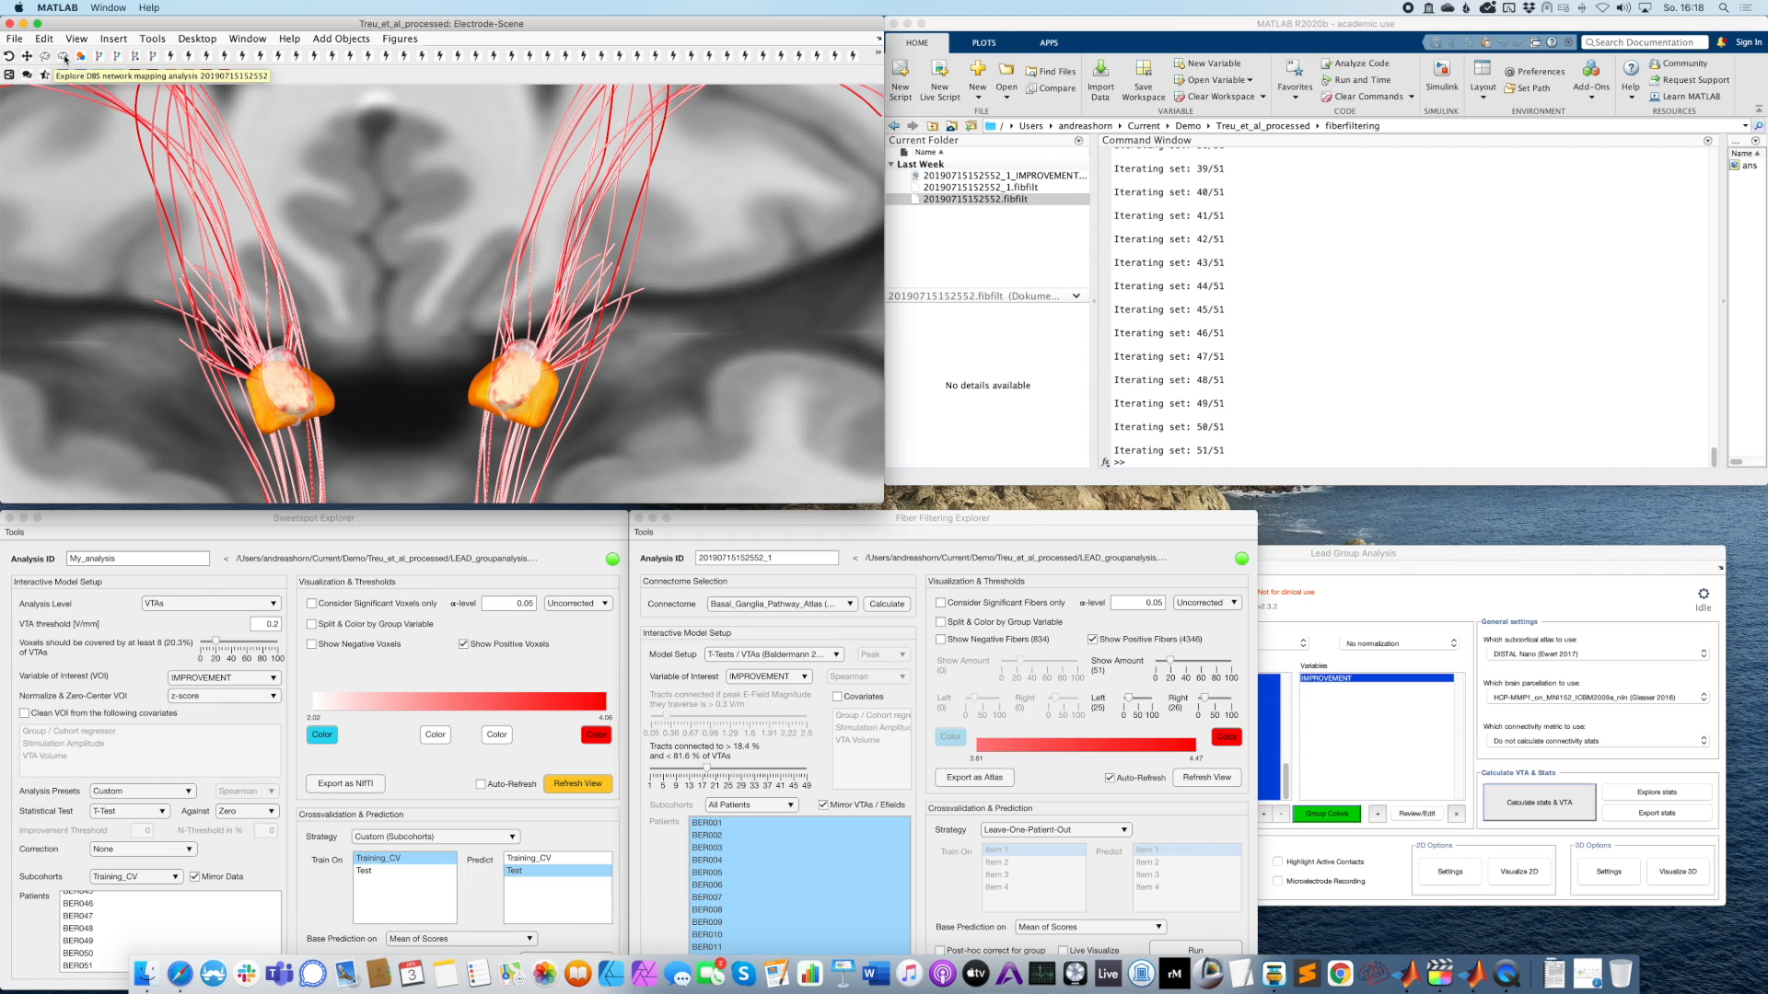
pyautogui.click(64, 57)
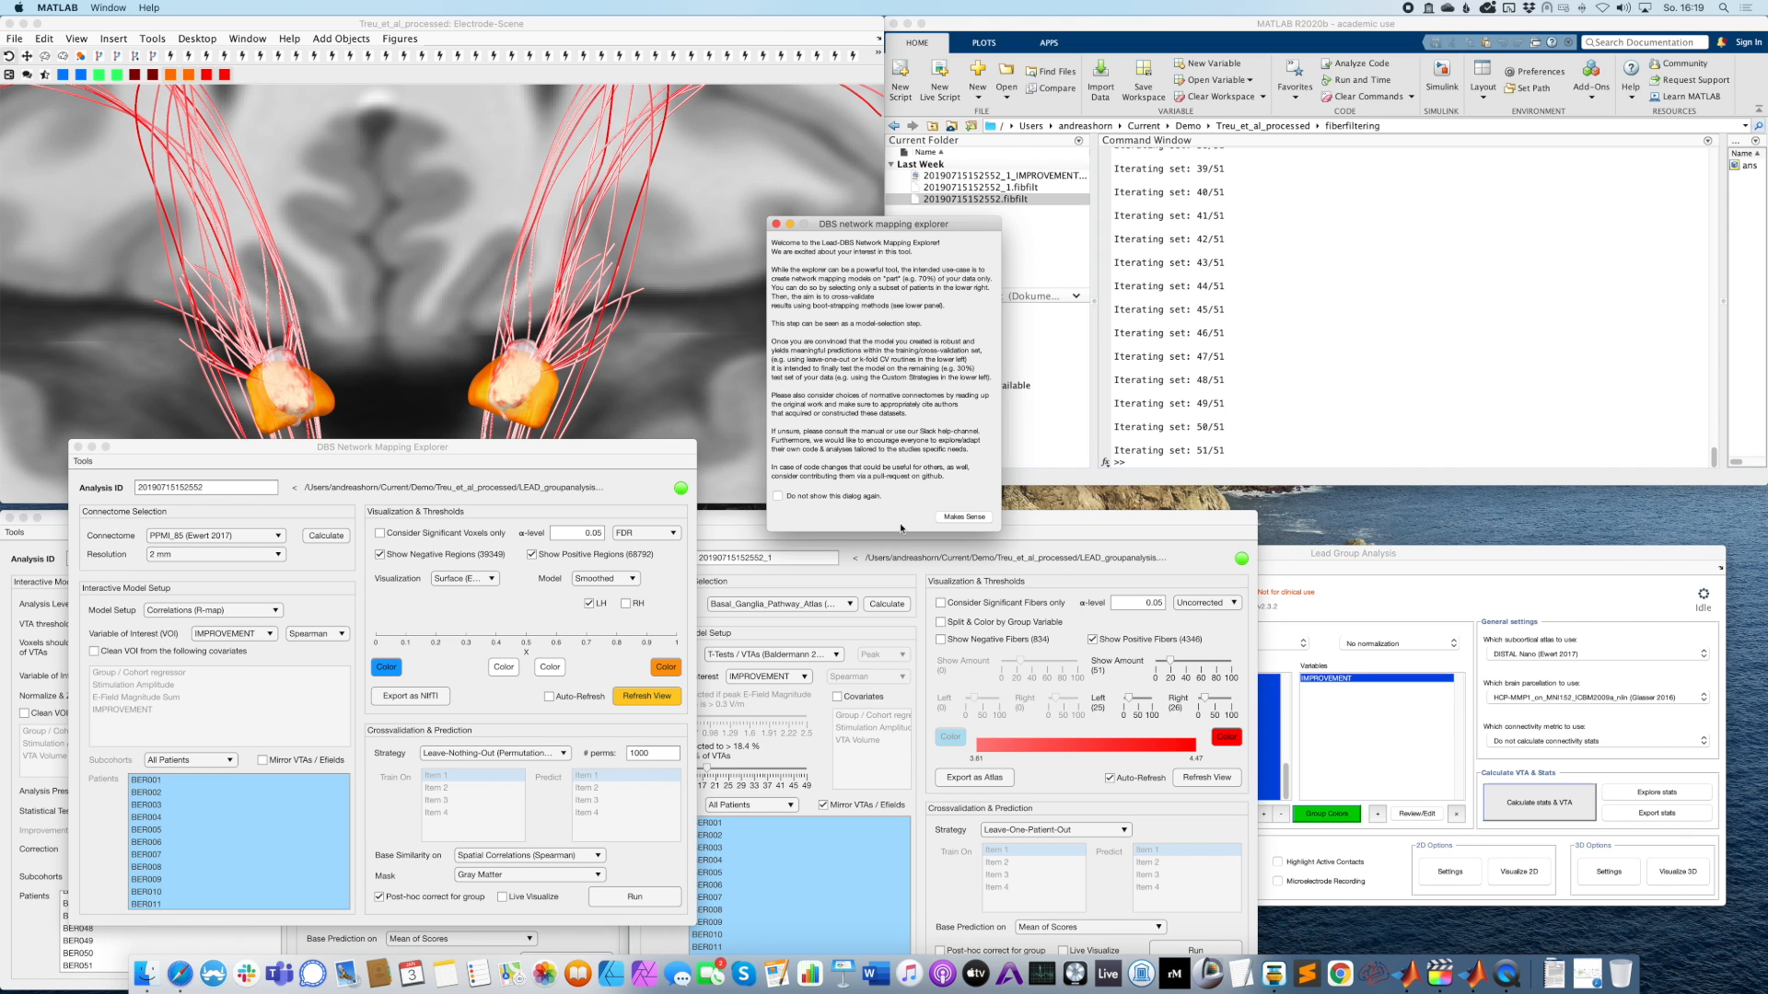
# Dismiss the network mapping welcome message and move the DBS Network Mapping Explorer clear of the 3D scene.
pyautogui.click(984, 520)
pyautogui.click(648, 513)
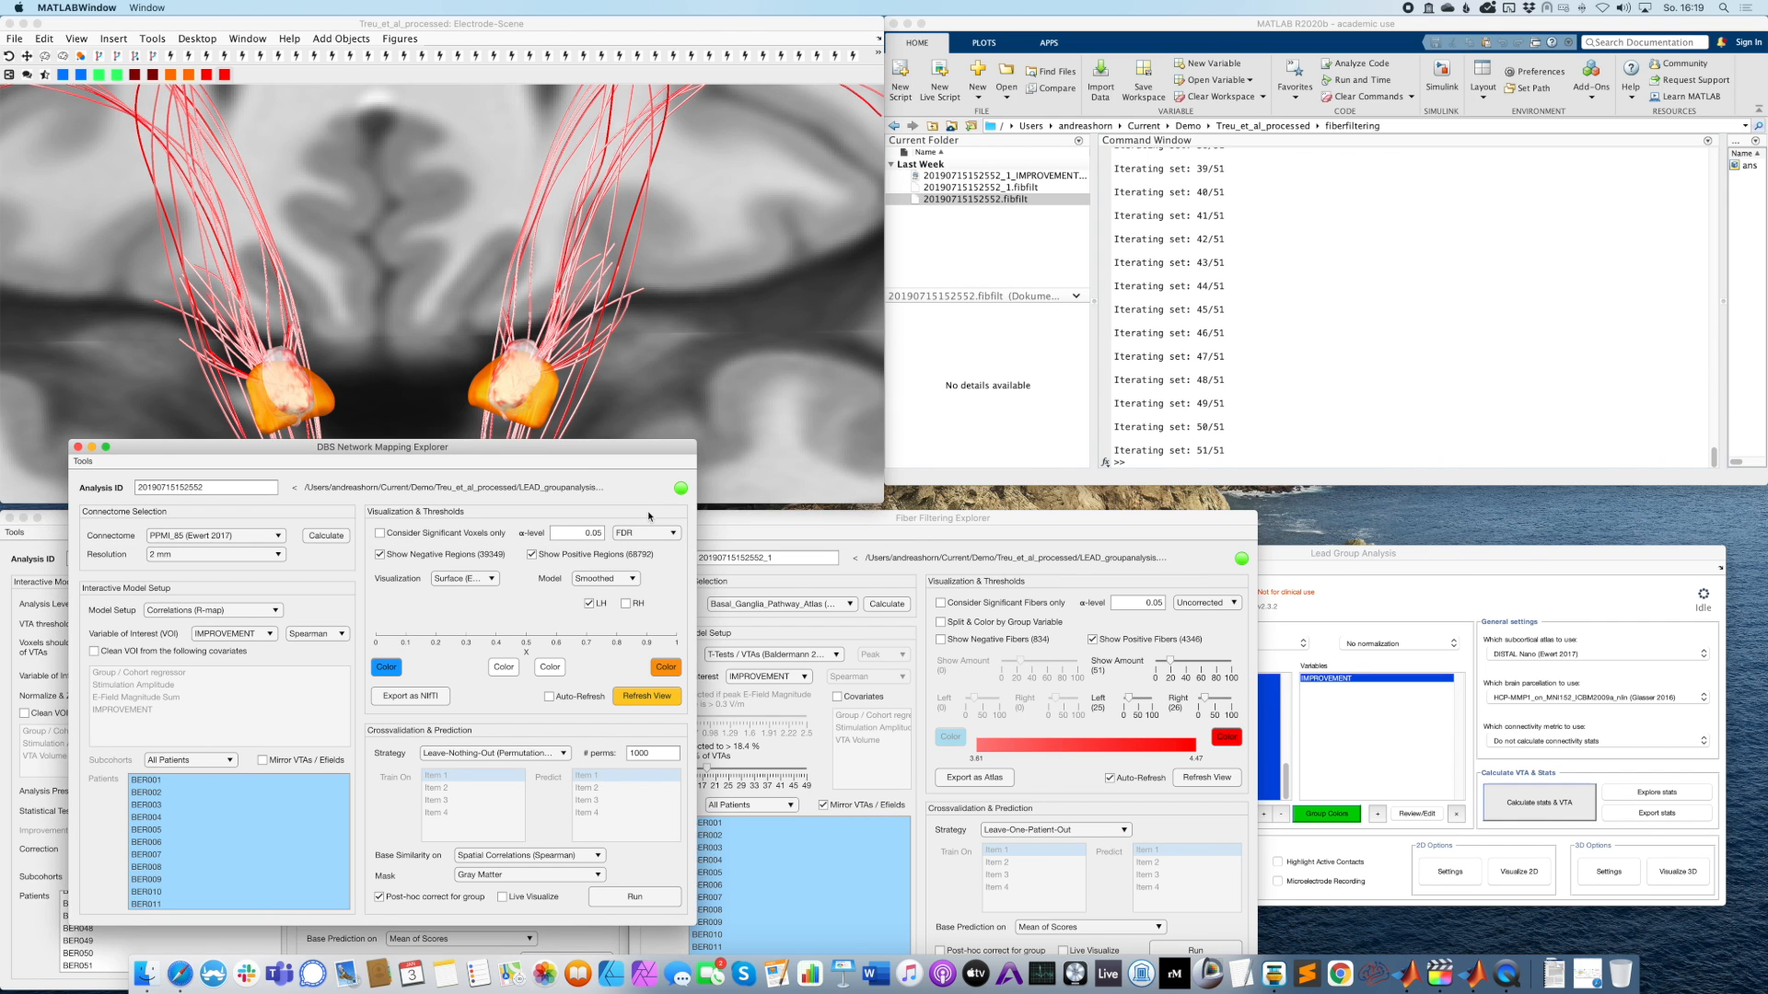
pyautogui.moveTo(583, 450); pyautogui.dragTo(1415, 34)
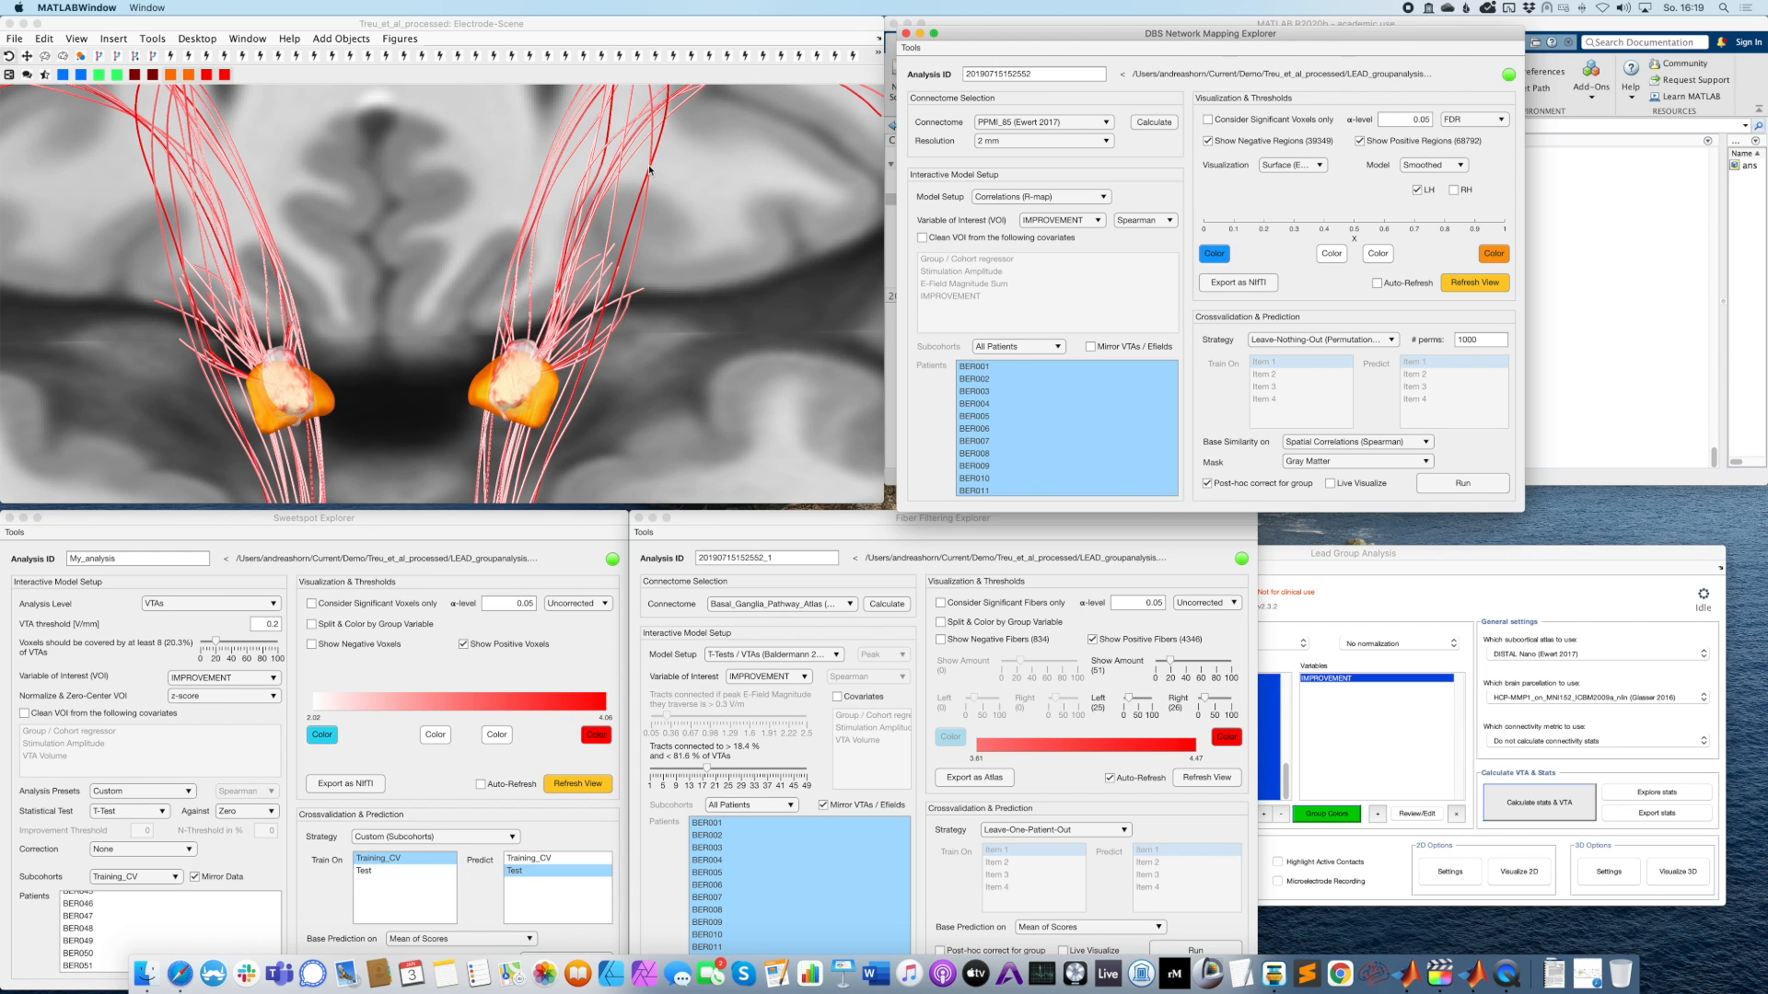
# Show the whole coronal slice in the electrode scene and examine the connectome resolution options, keeping 2 mm.
pyautogui.scroll(5, 616, 332)
pyautogui.scroll(-10, 616, 332)
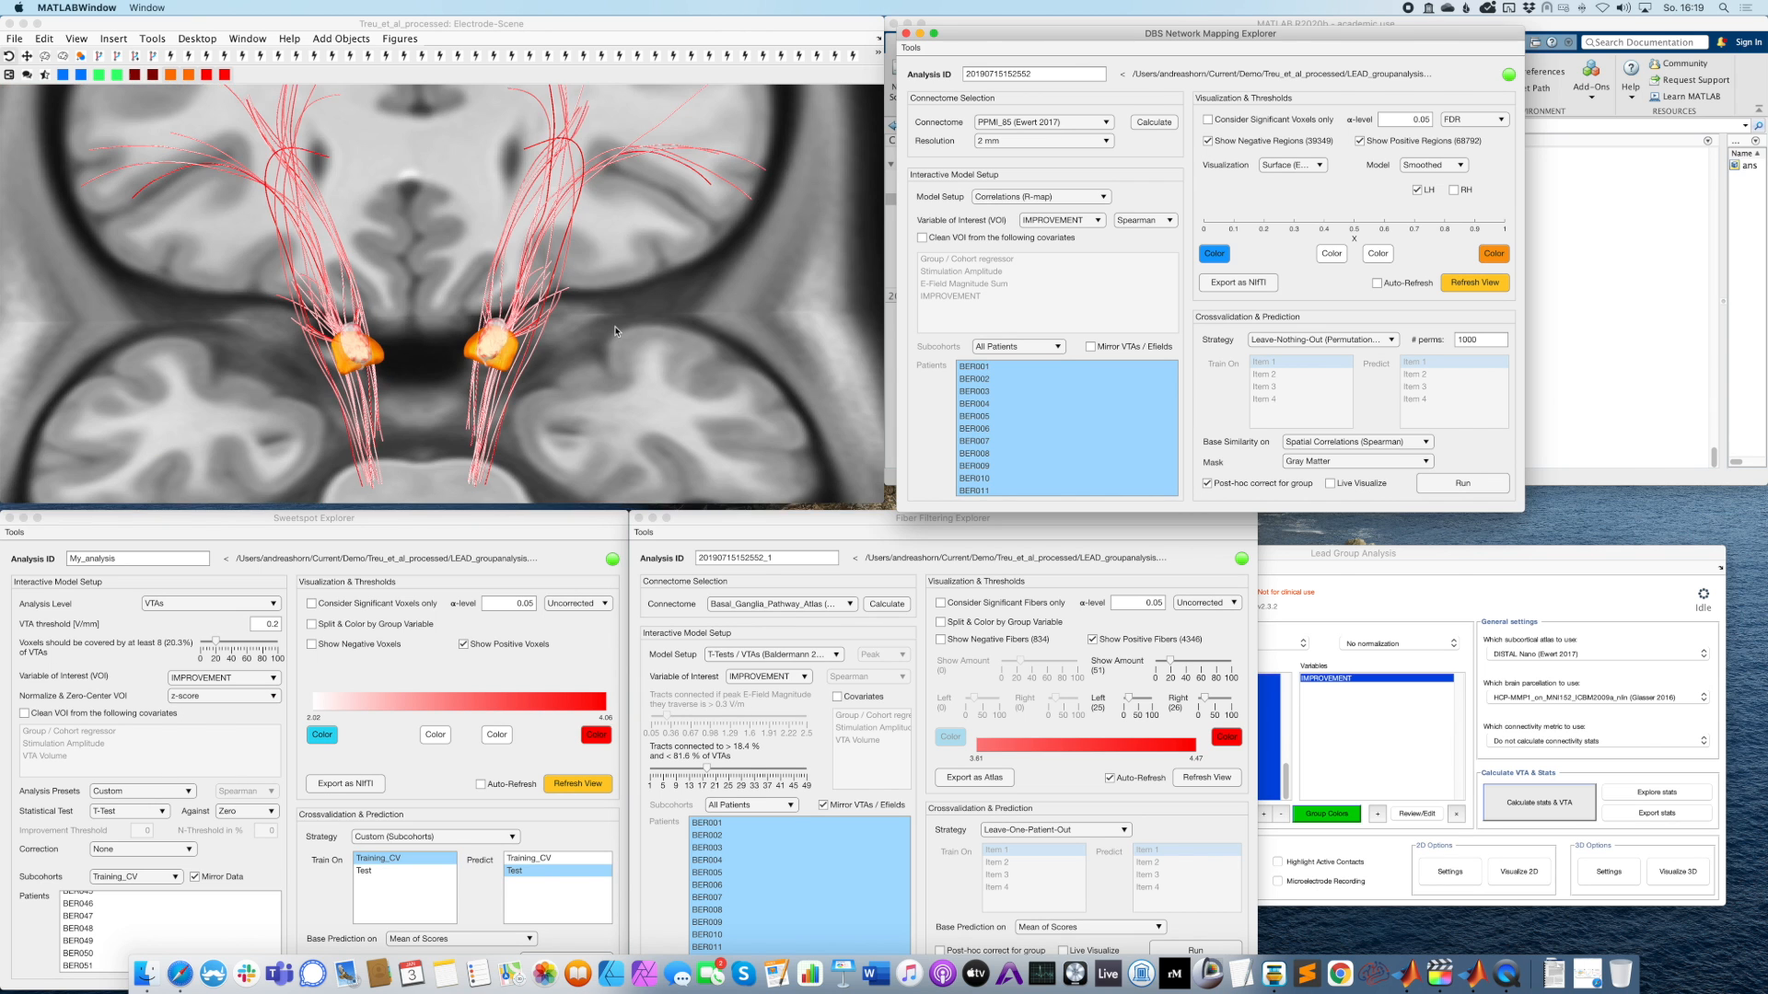
pyautogui.scroll(-4, 616, 332)
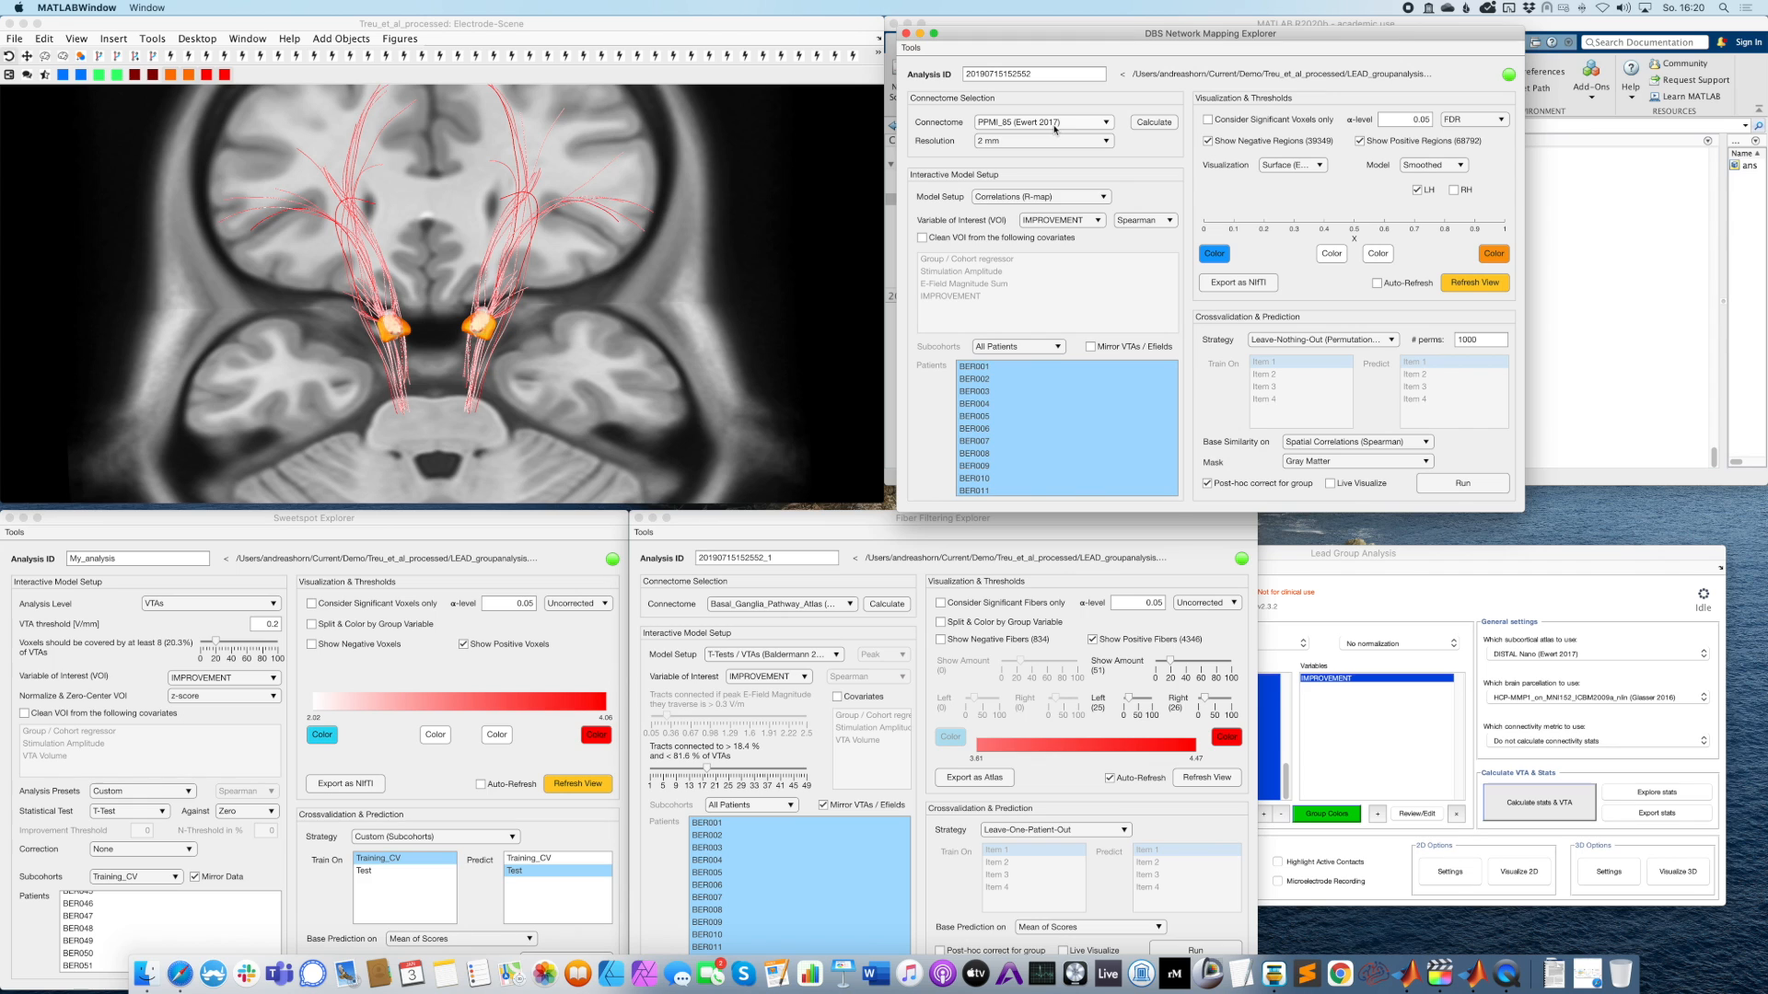
pyautogui.click(1017, 143)
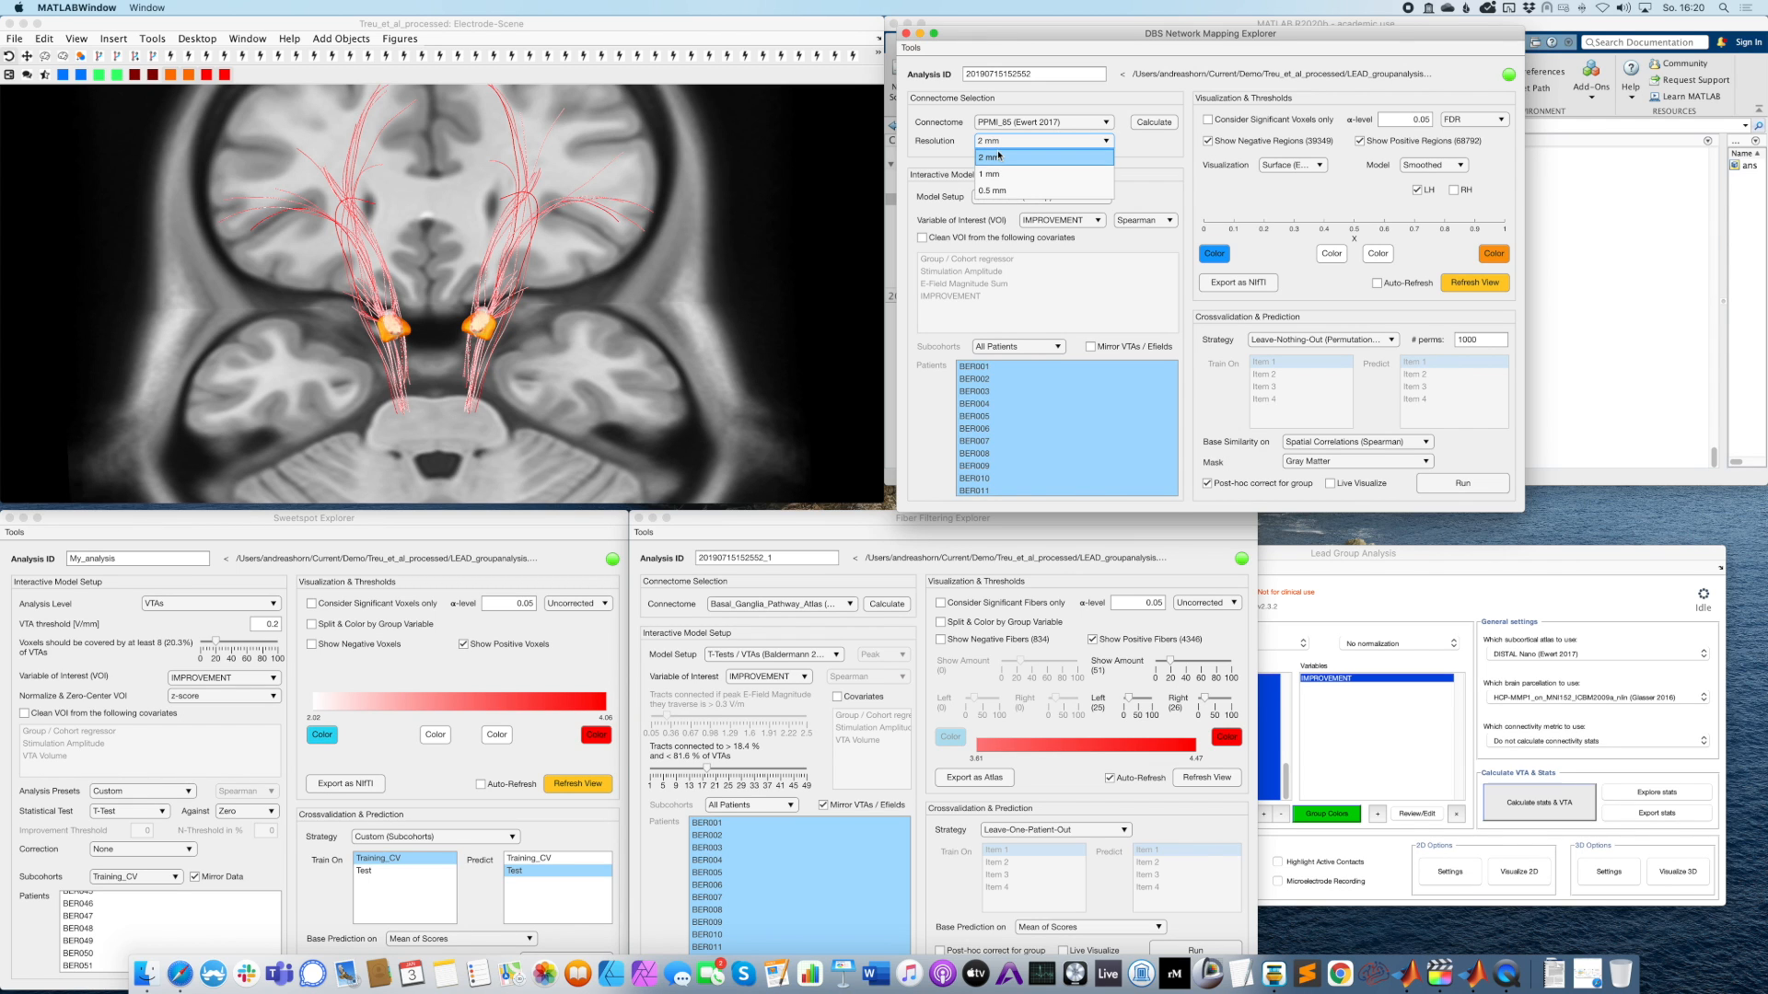
pyautogui.click(965, 141)
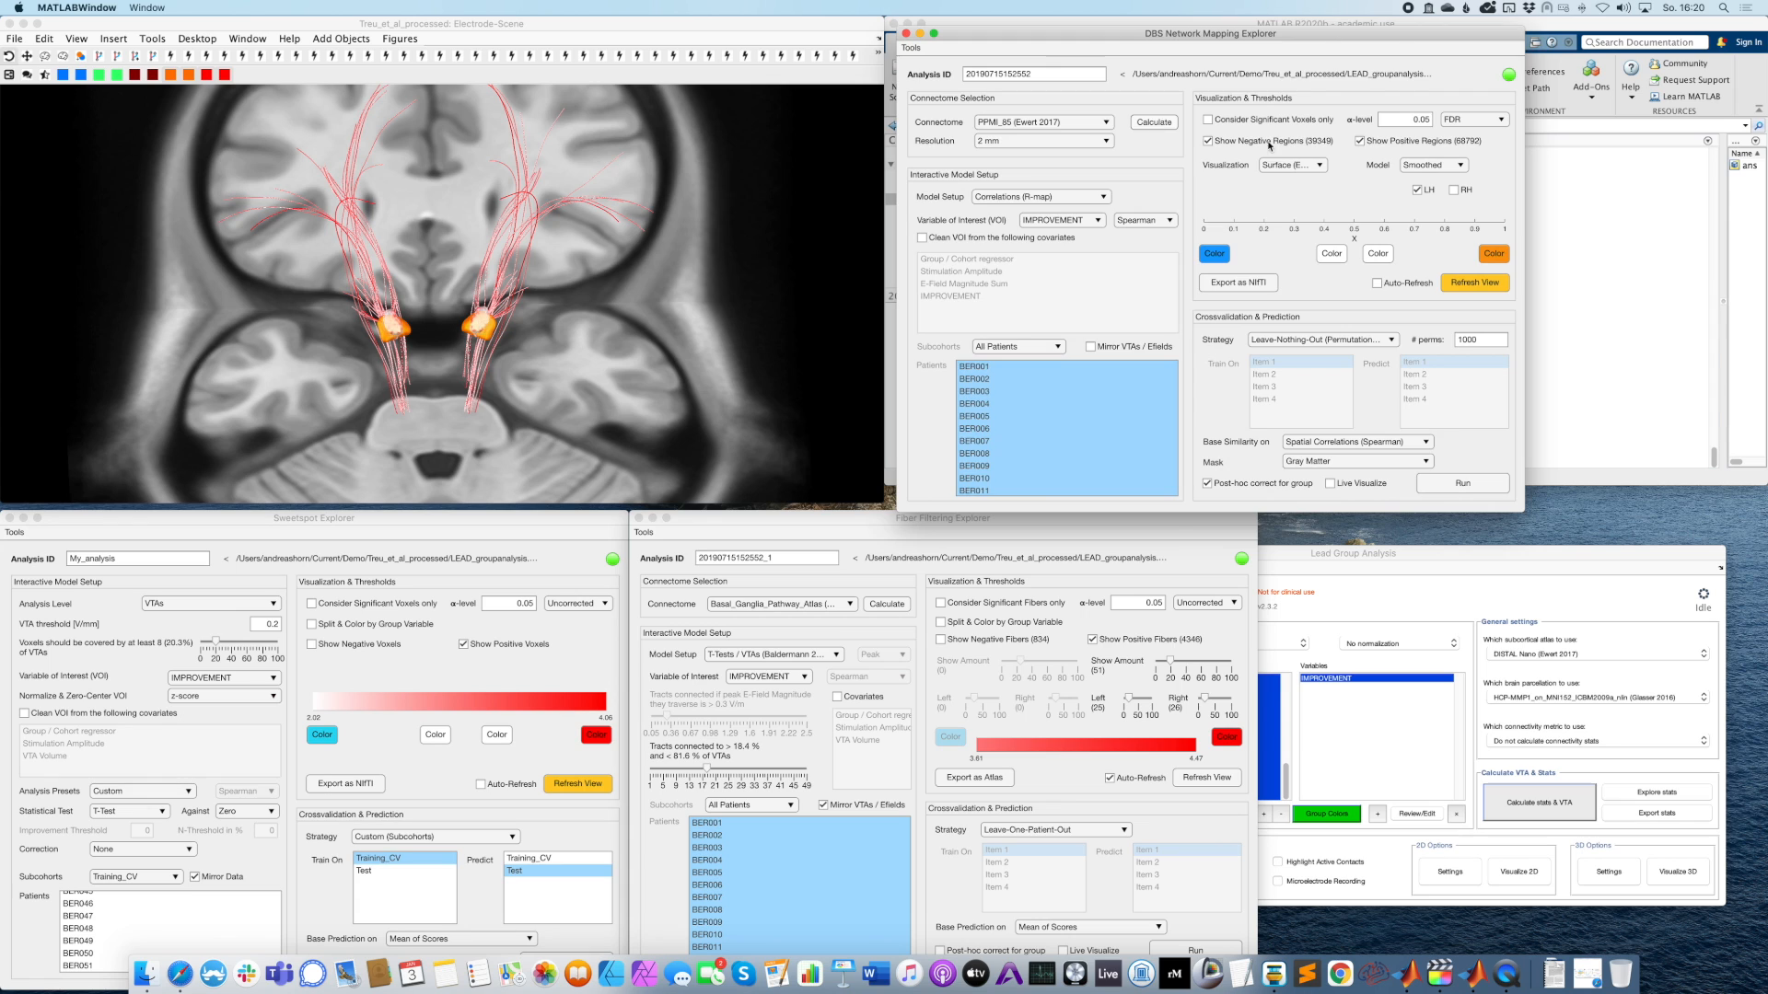
# Launch Lead Connectome Mapper with the command "lead mapper", view it beside the DBS Network Mapping Explorer, and close it.
pyautogui.click(1568, 236)
pyautogui.write('le')
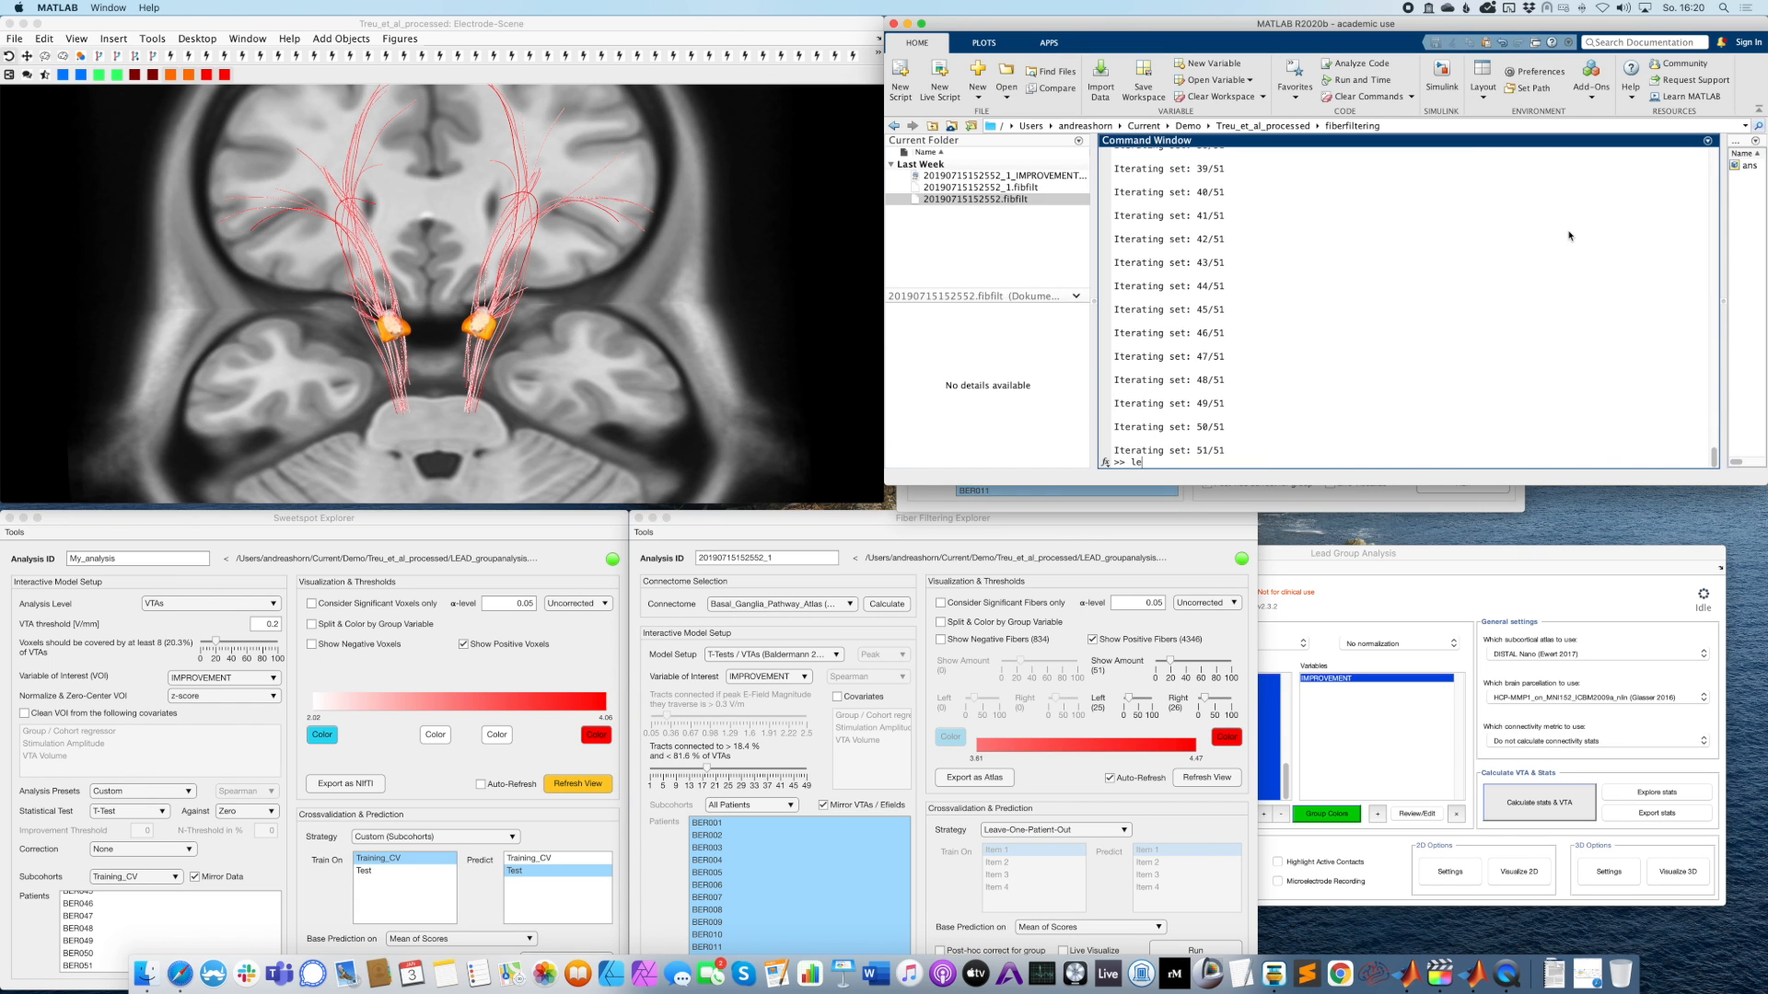
pyautogui.write('ad mapper')
pyautogui.press('Return')
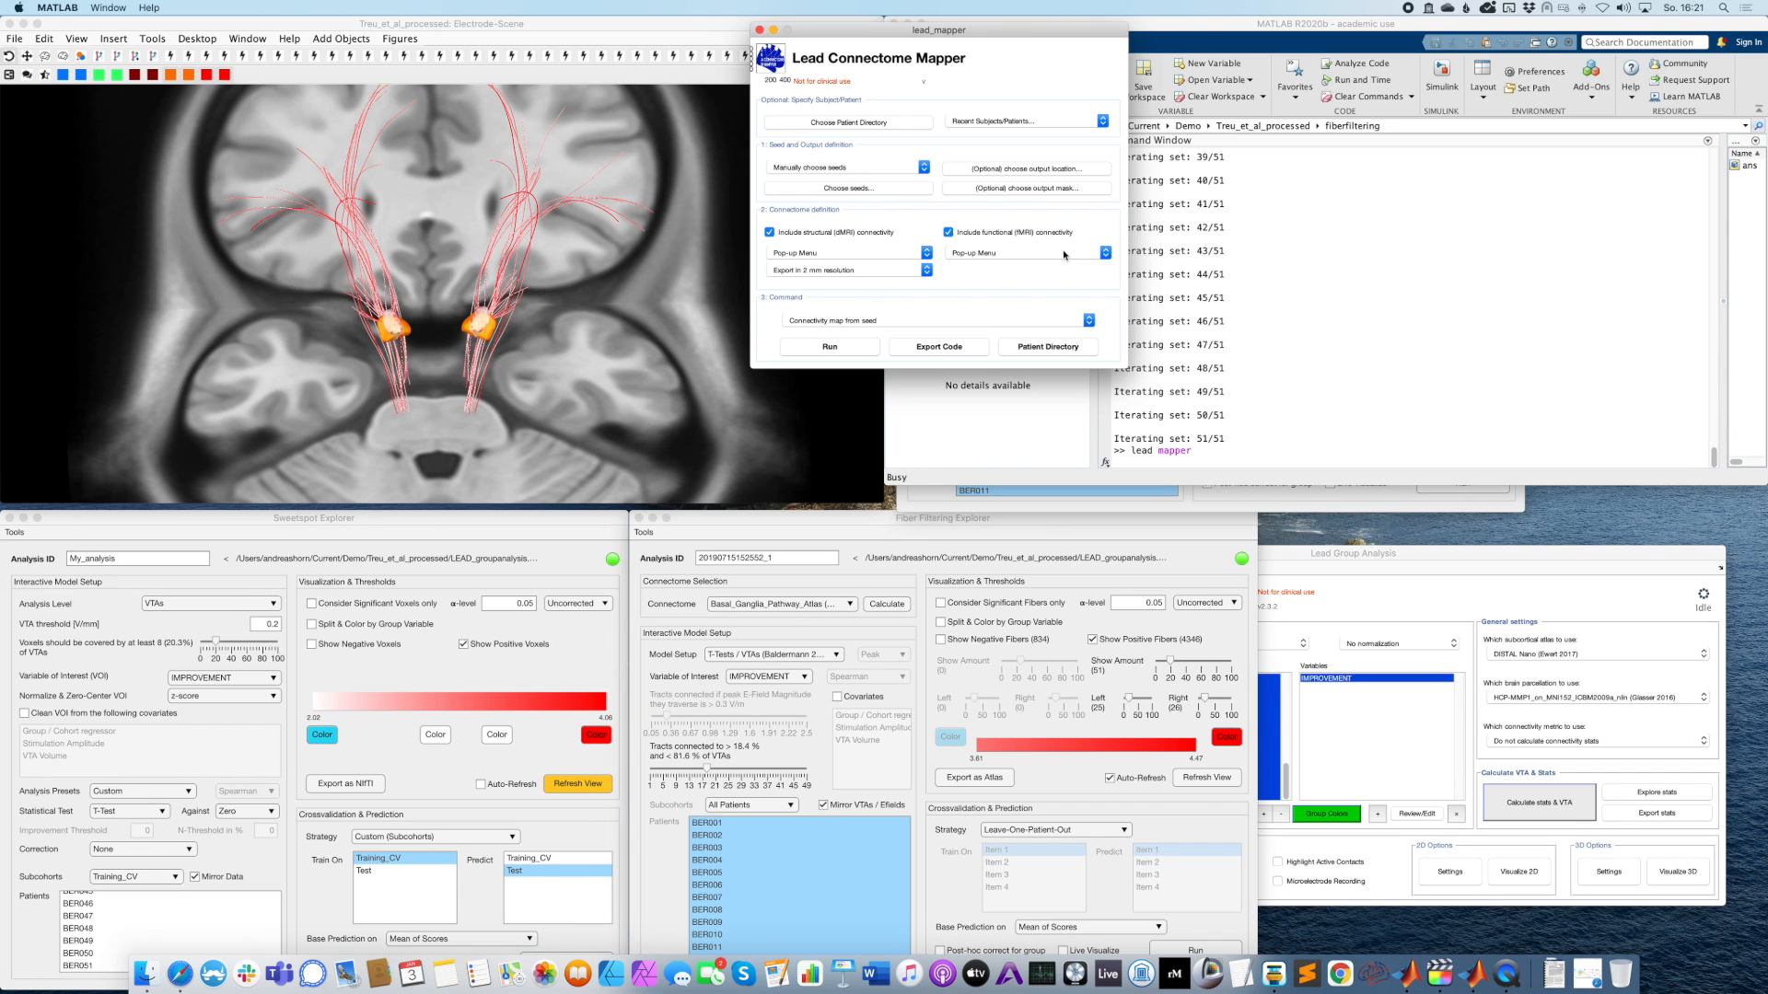
pyautogui.moveTo(960, 32); pyautogui.dragTo(665, 361)
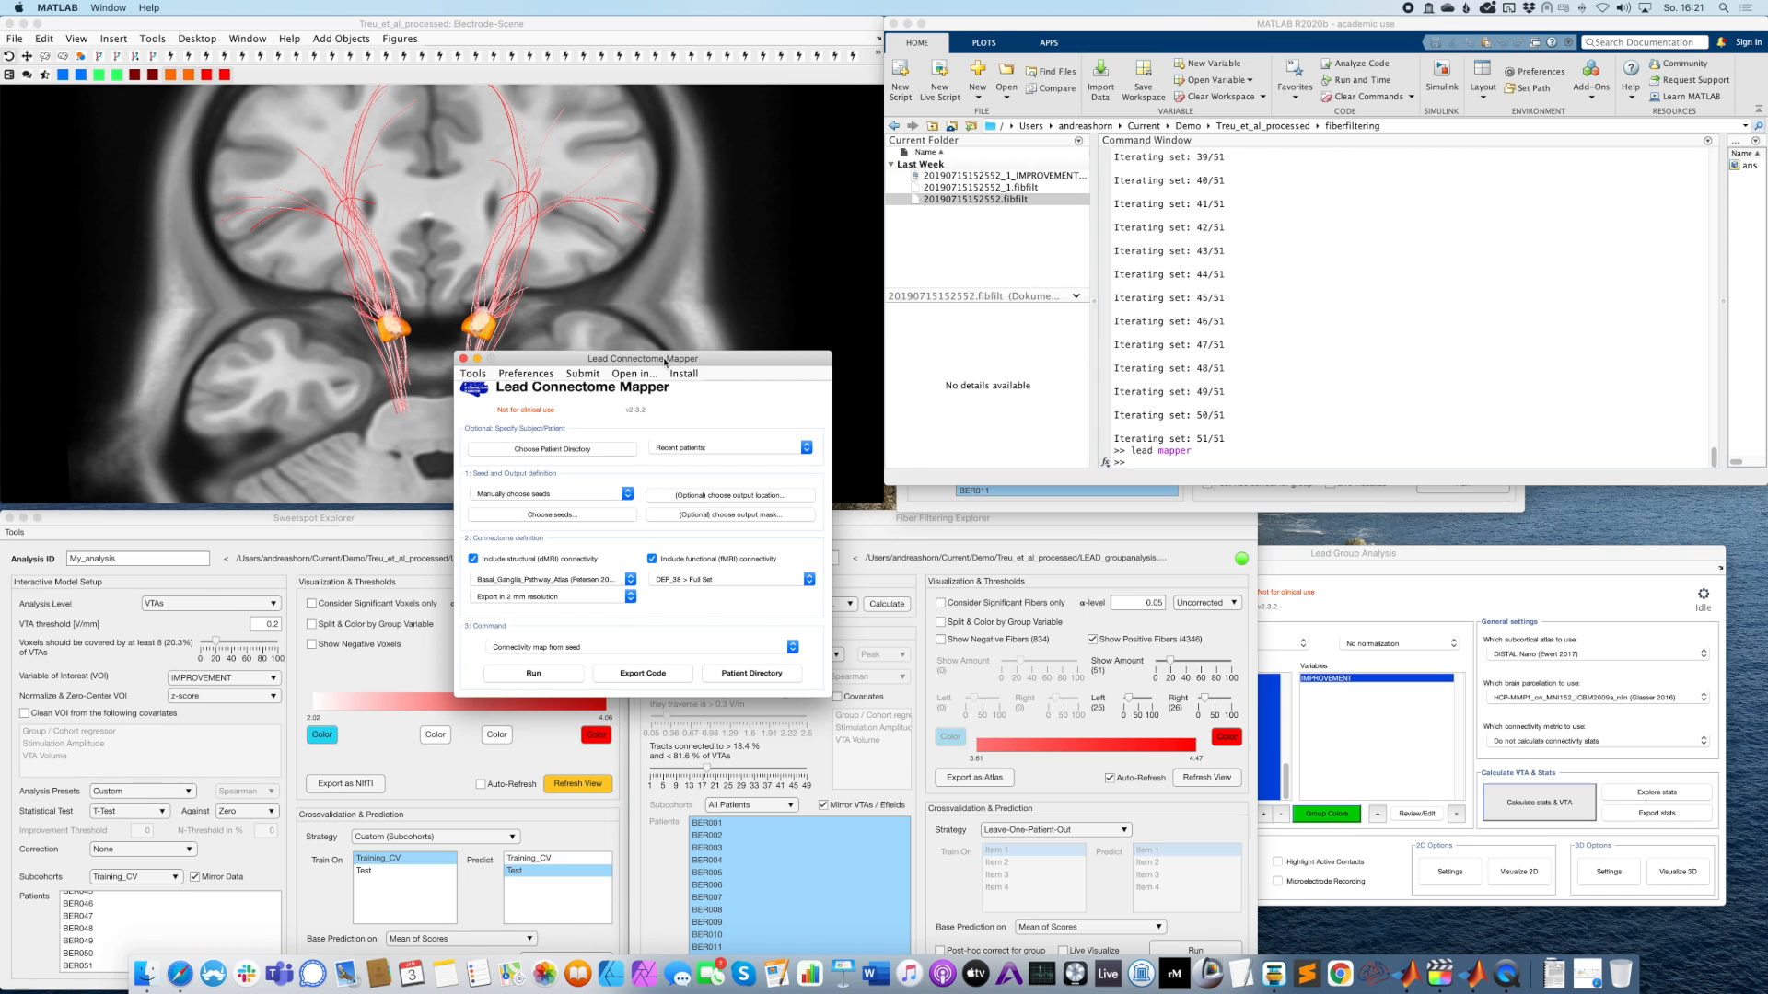
pyautogui.click(921, 491)
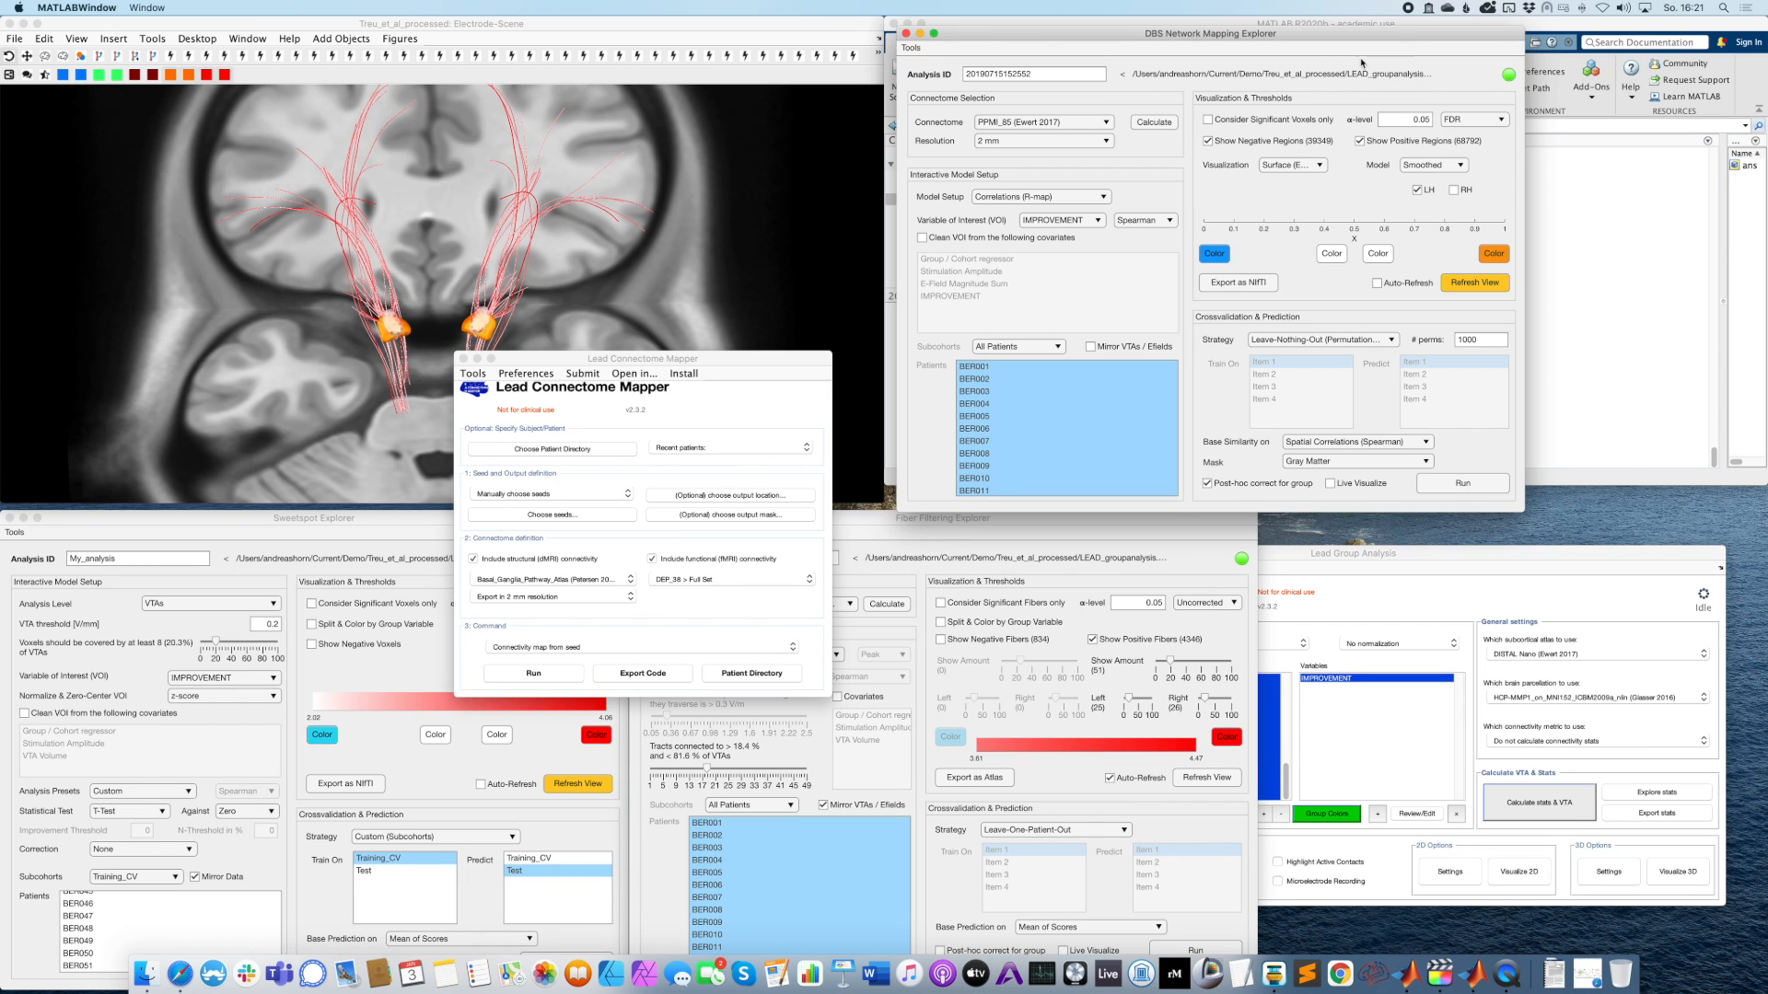
pyautogui.click(465, 359)
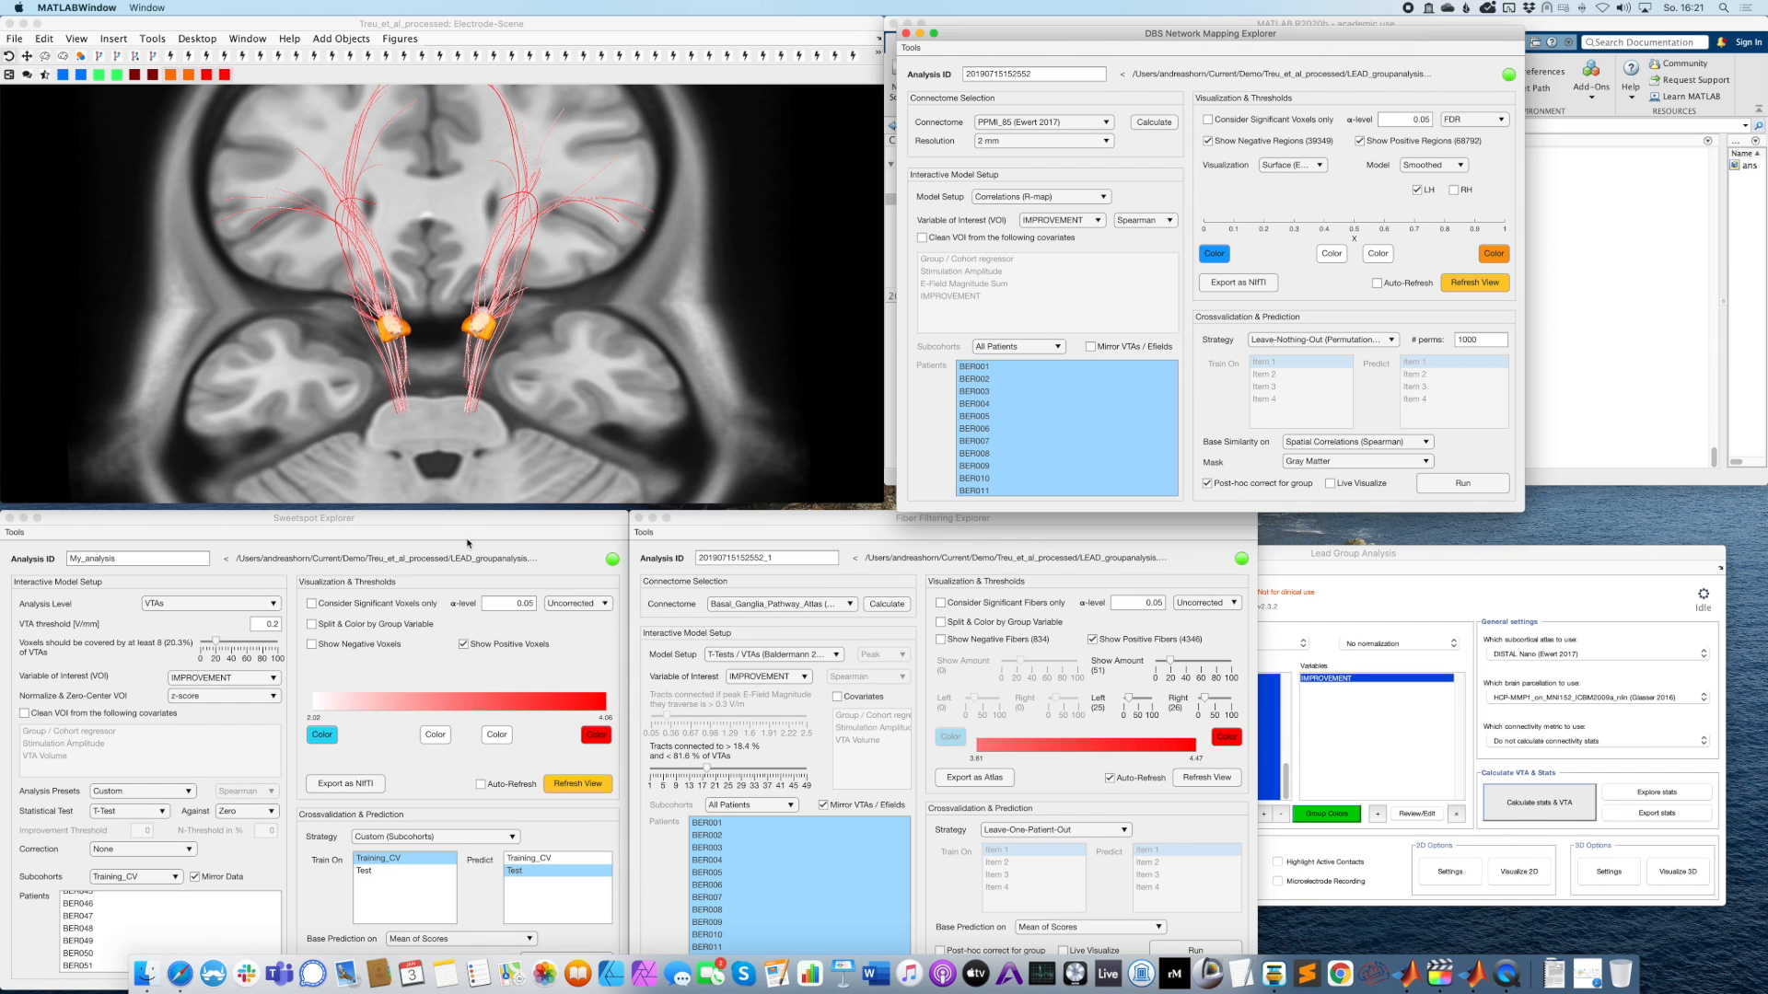
# Switch to Finder, view the 20190715152552.netmap file in the networkmapping folder of Treu_et_al_processed, and return to the DBS Network Mapping Explorer.
pyautogui.click(146, 973)
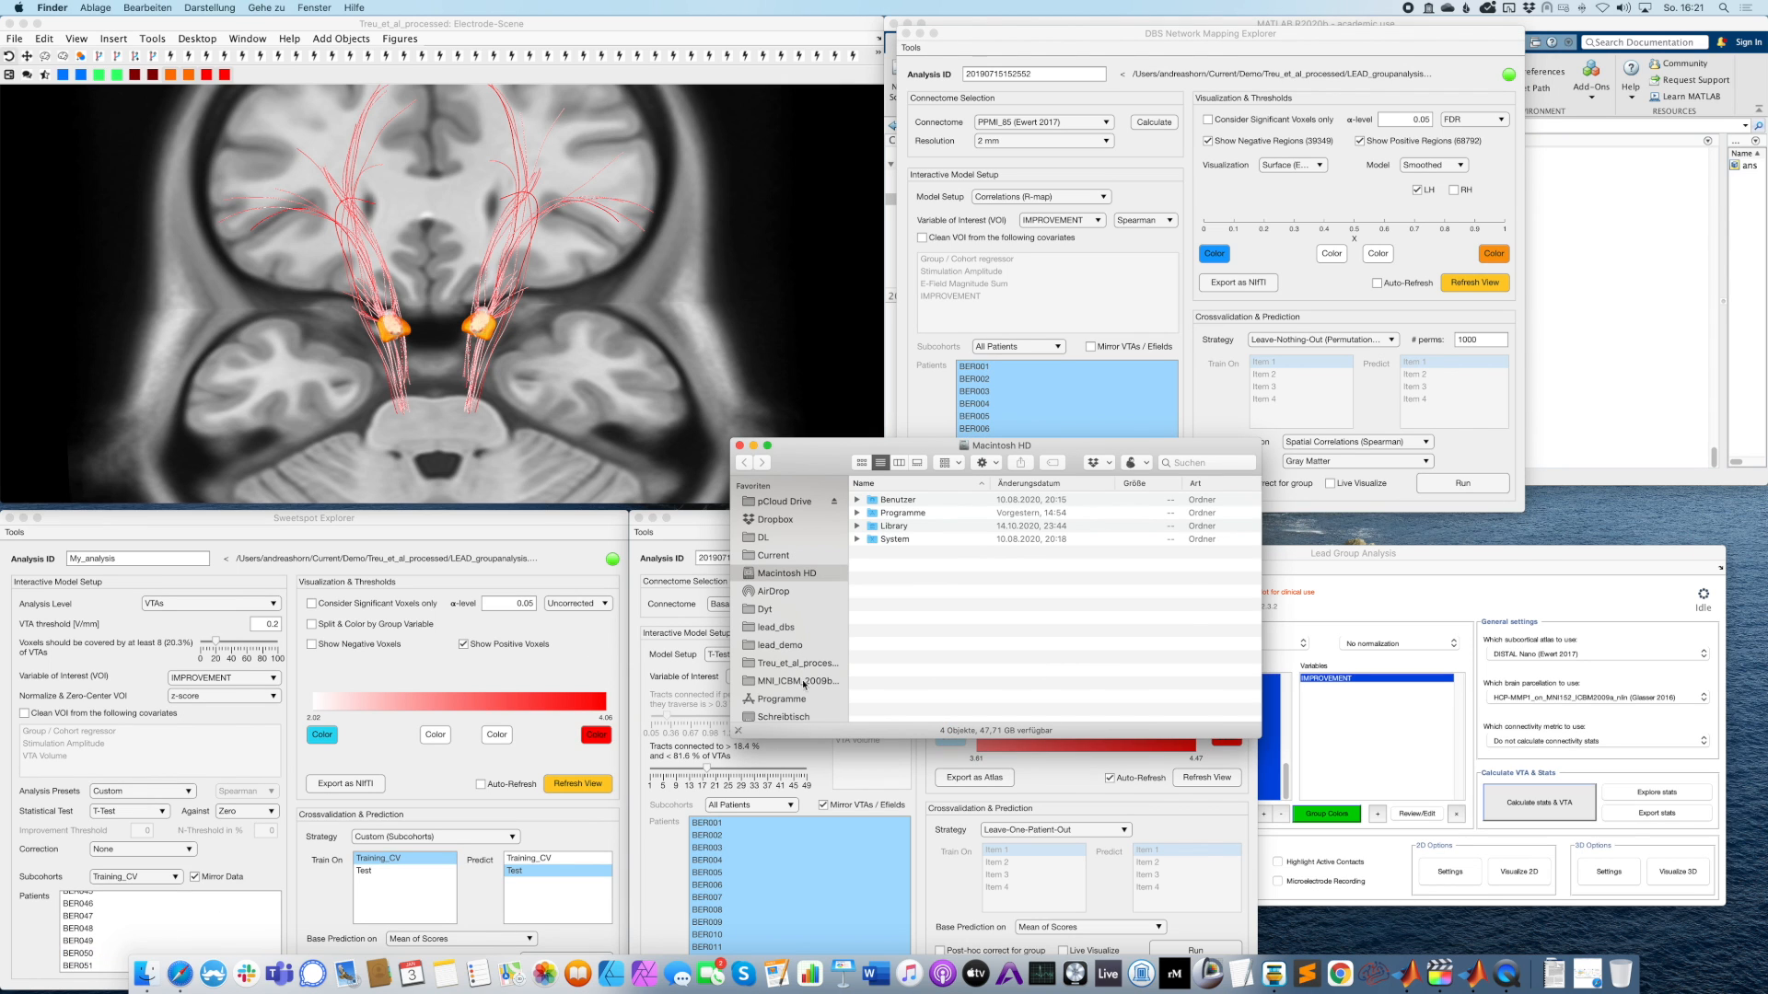
pyautogui.click(798, 663)
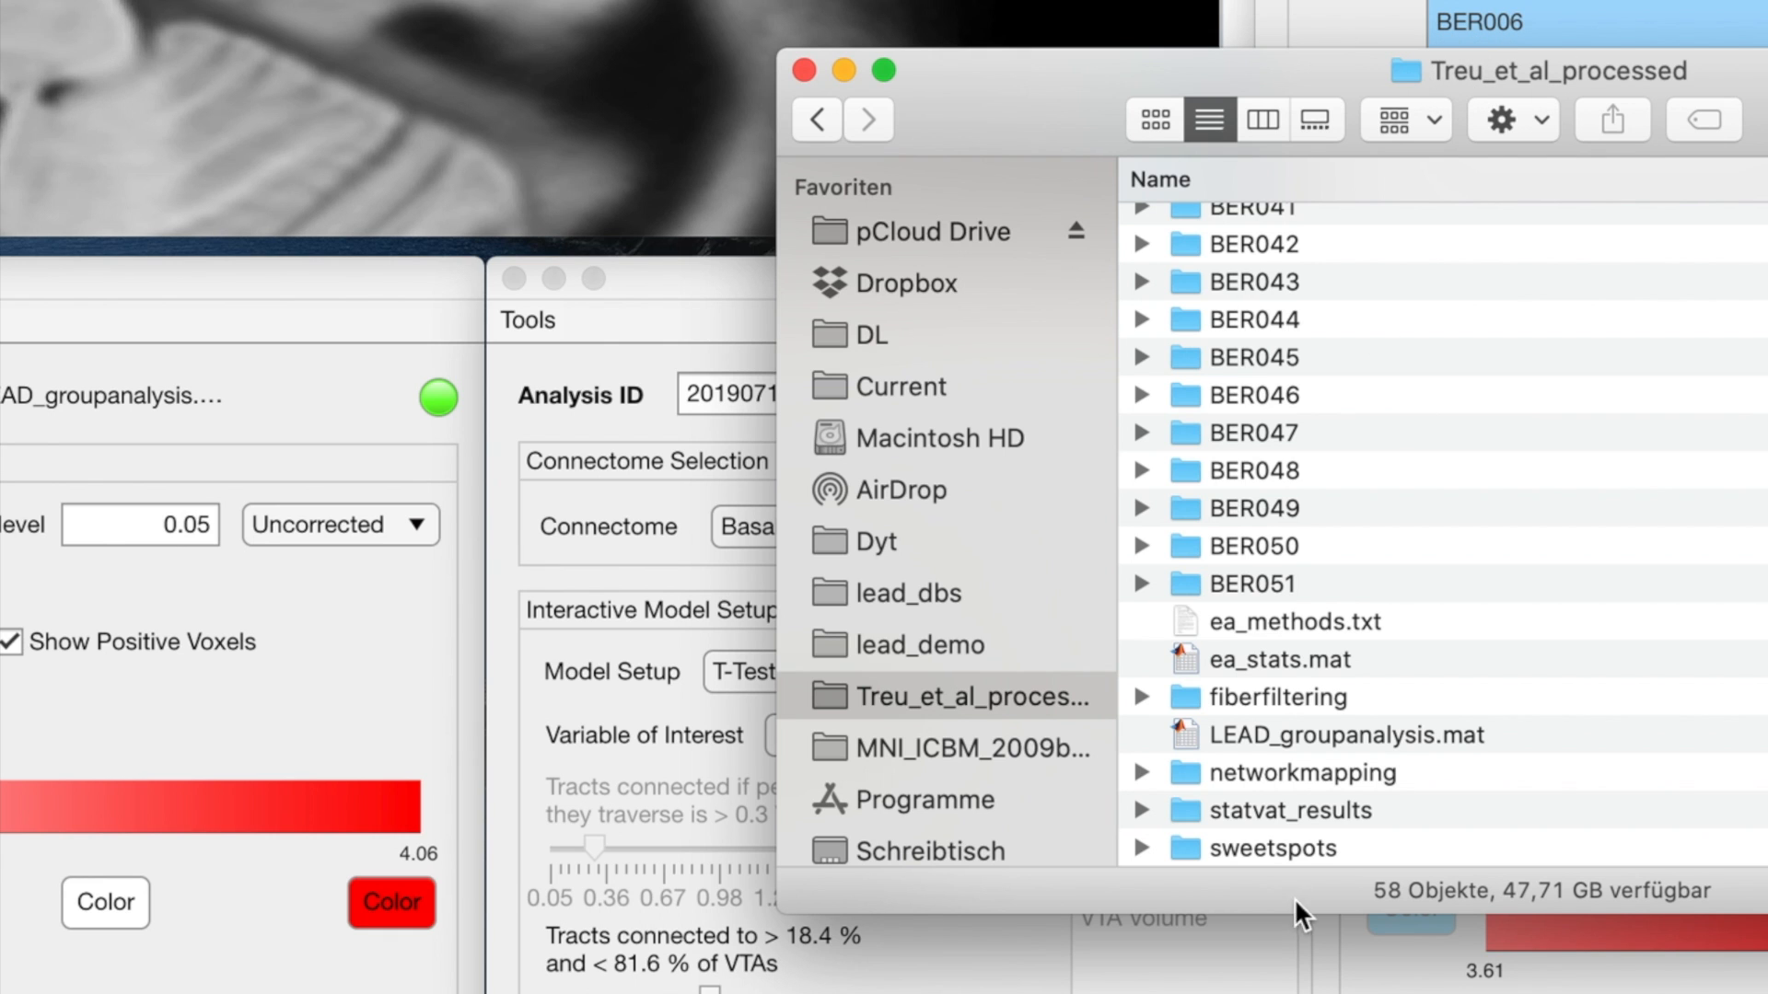
pyautogui.moveTo(1297, 74); pyautogui.dragTo(656, 80)
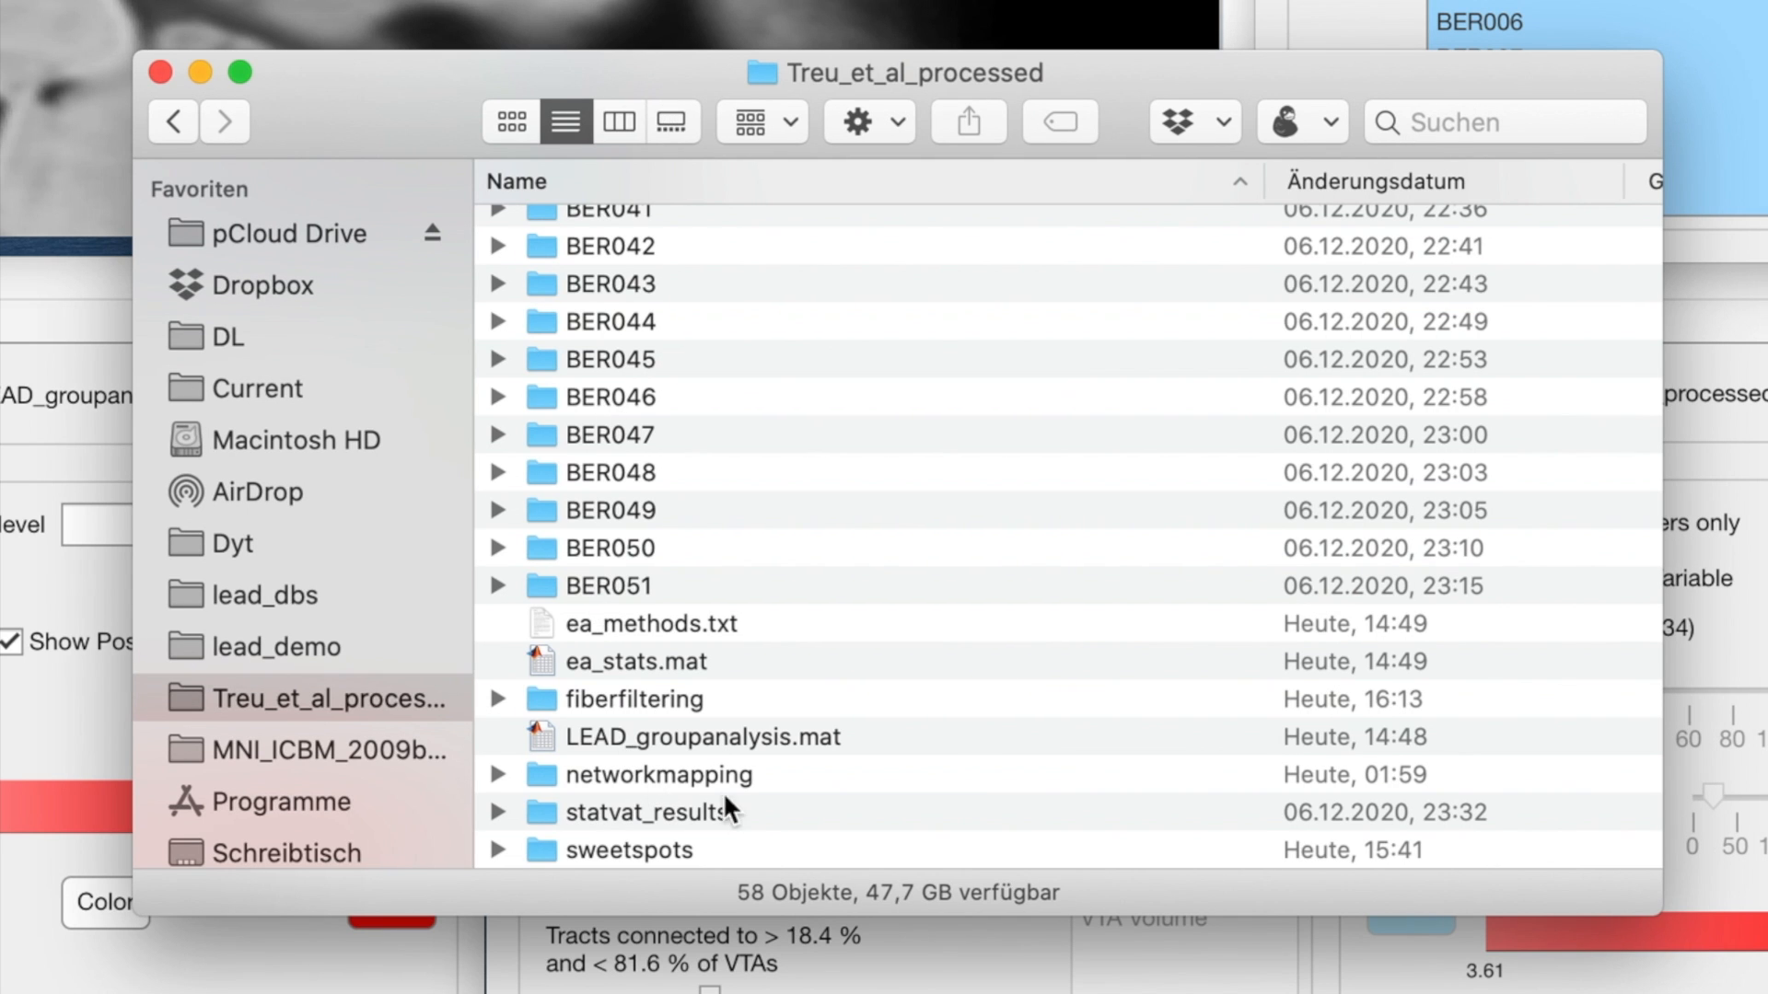
pyautogui.doubleClick(805, 775)
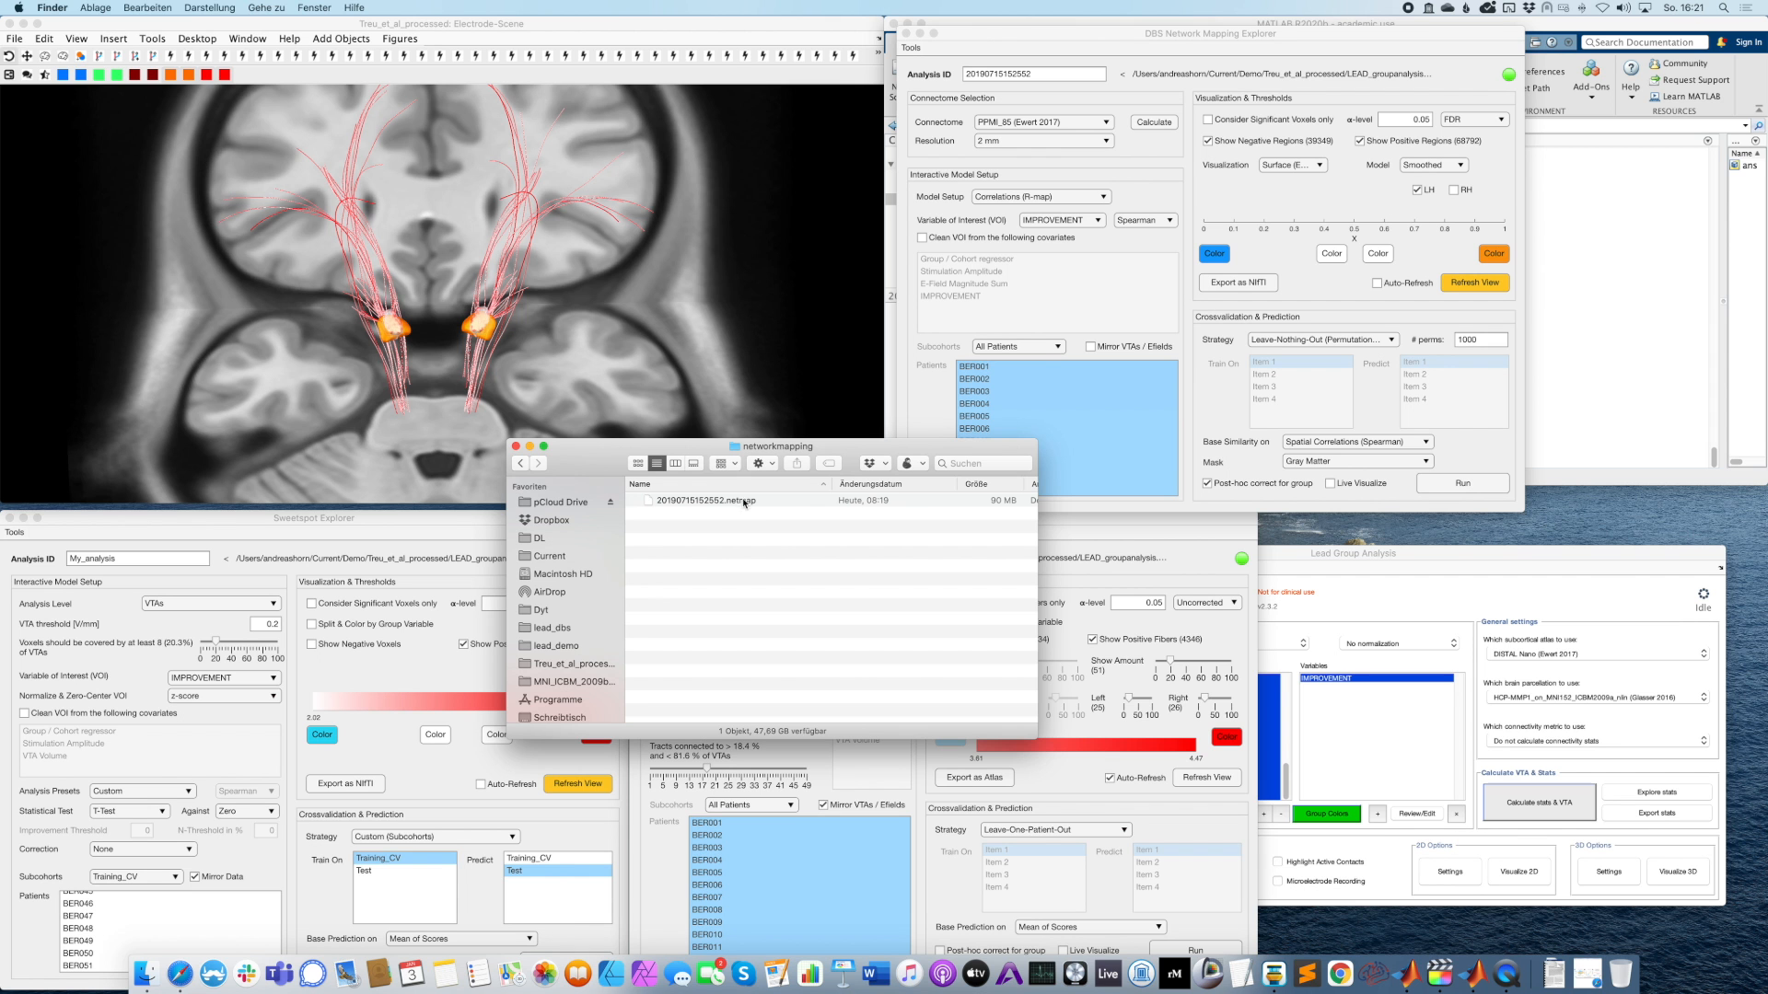
pyautogui.moveTo(742, 504); pyautogui.dragTo(820, 571)
pyautogui.click(821, 571)
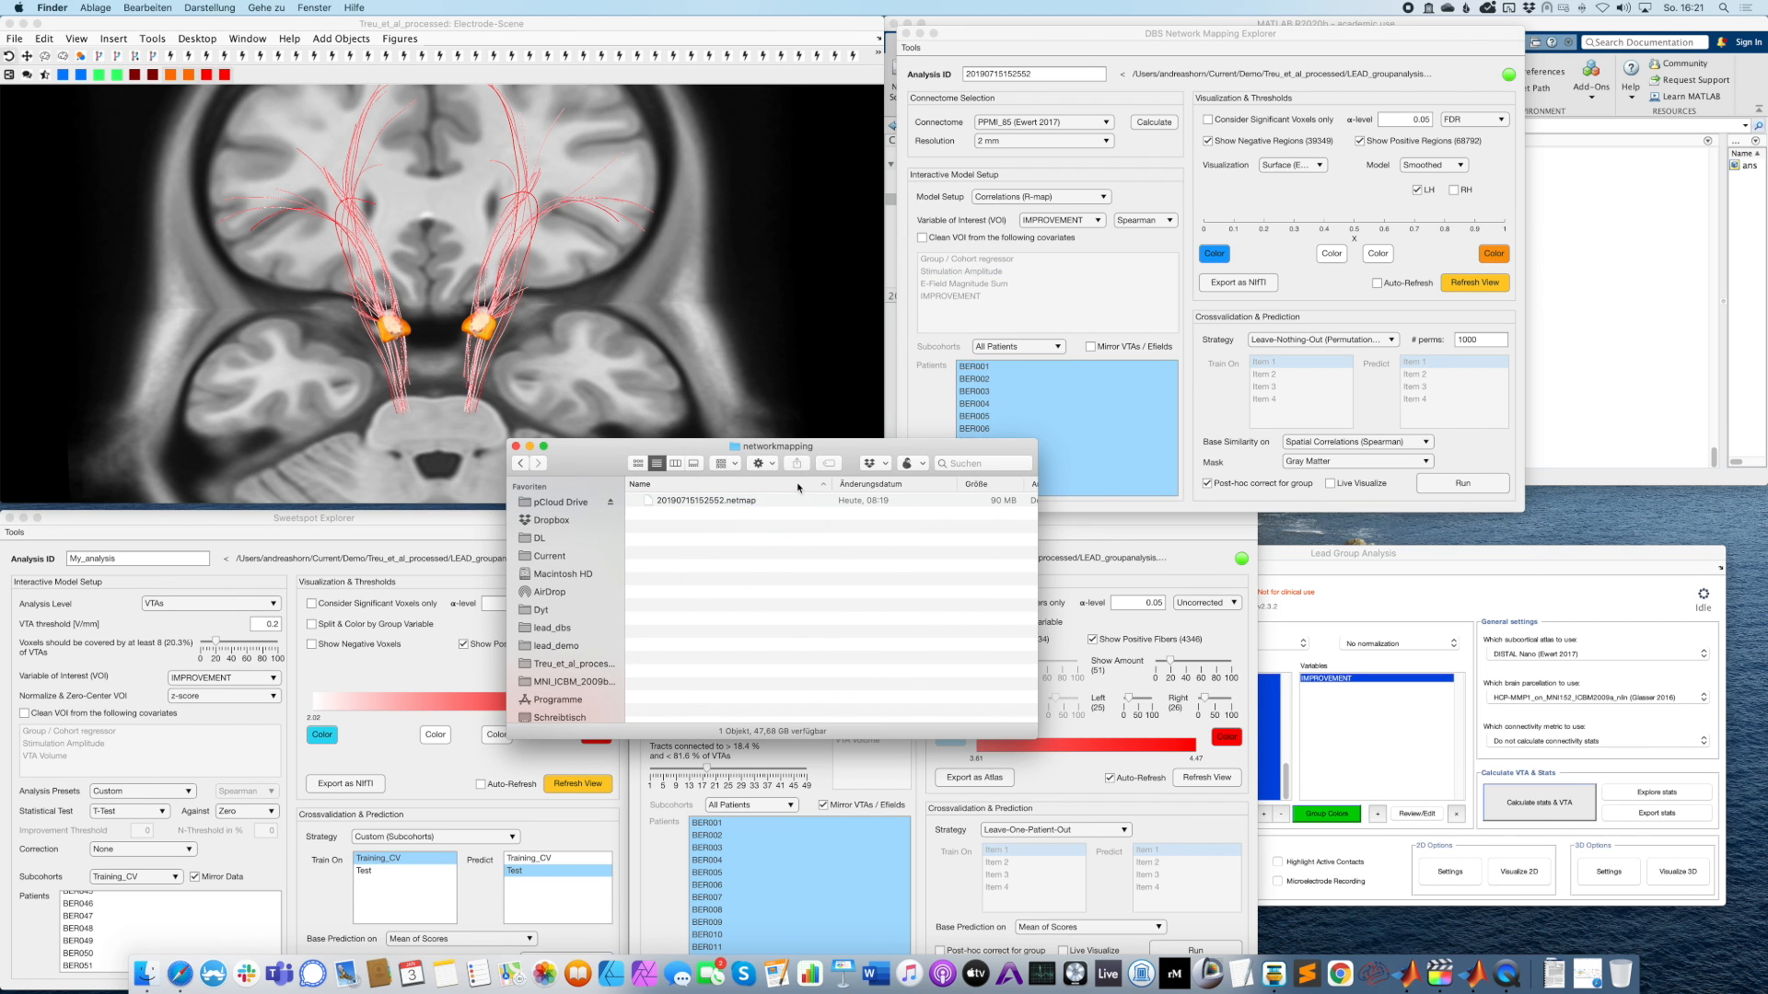
pyautogui.click(517, 447)
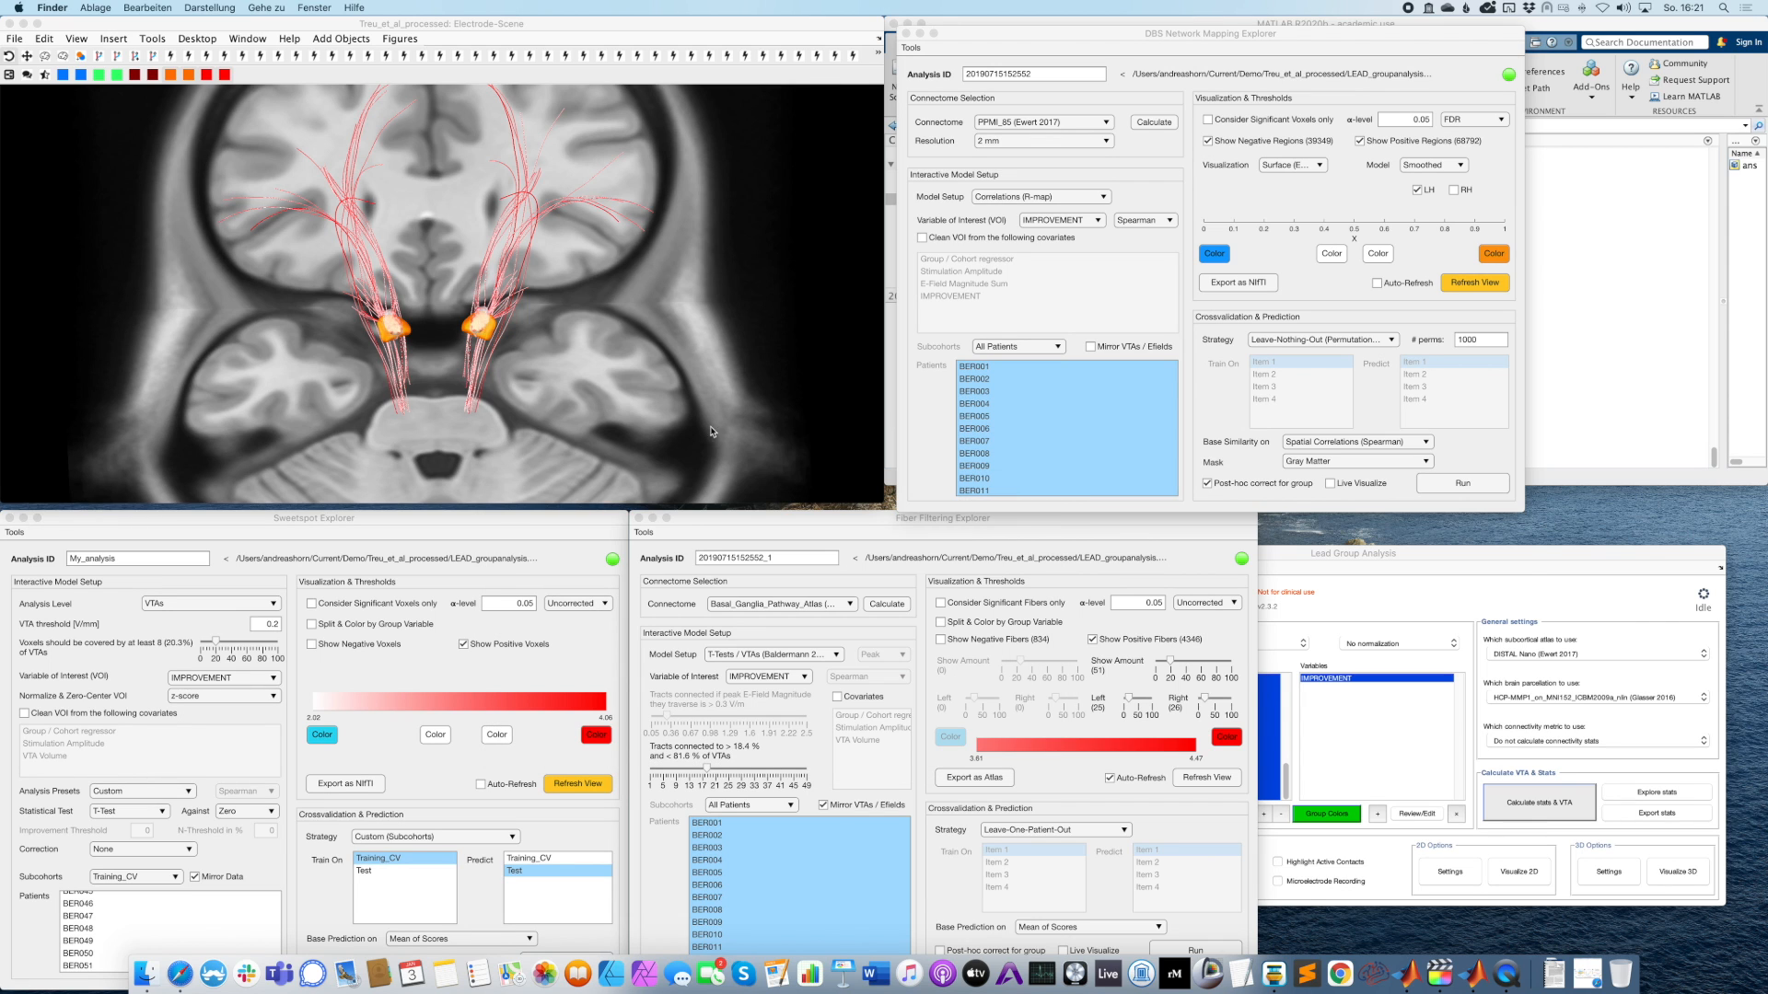
pyautogui.click(944, 418)
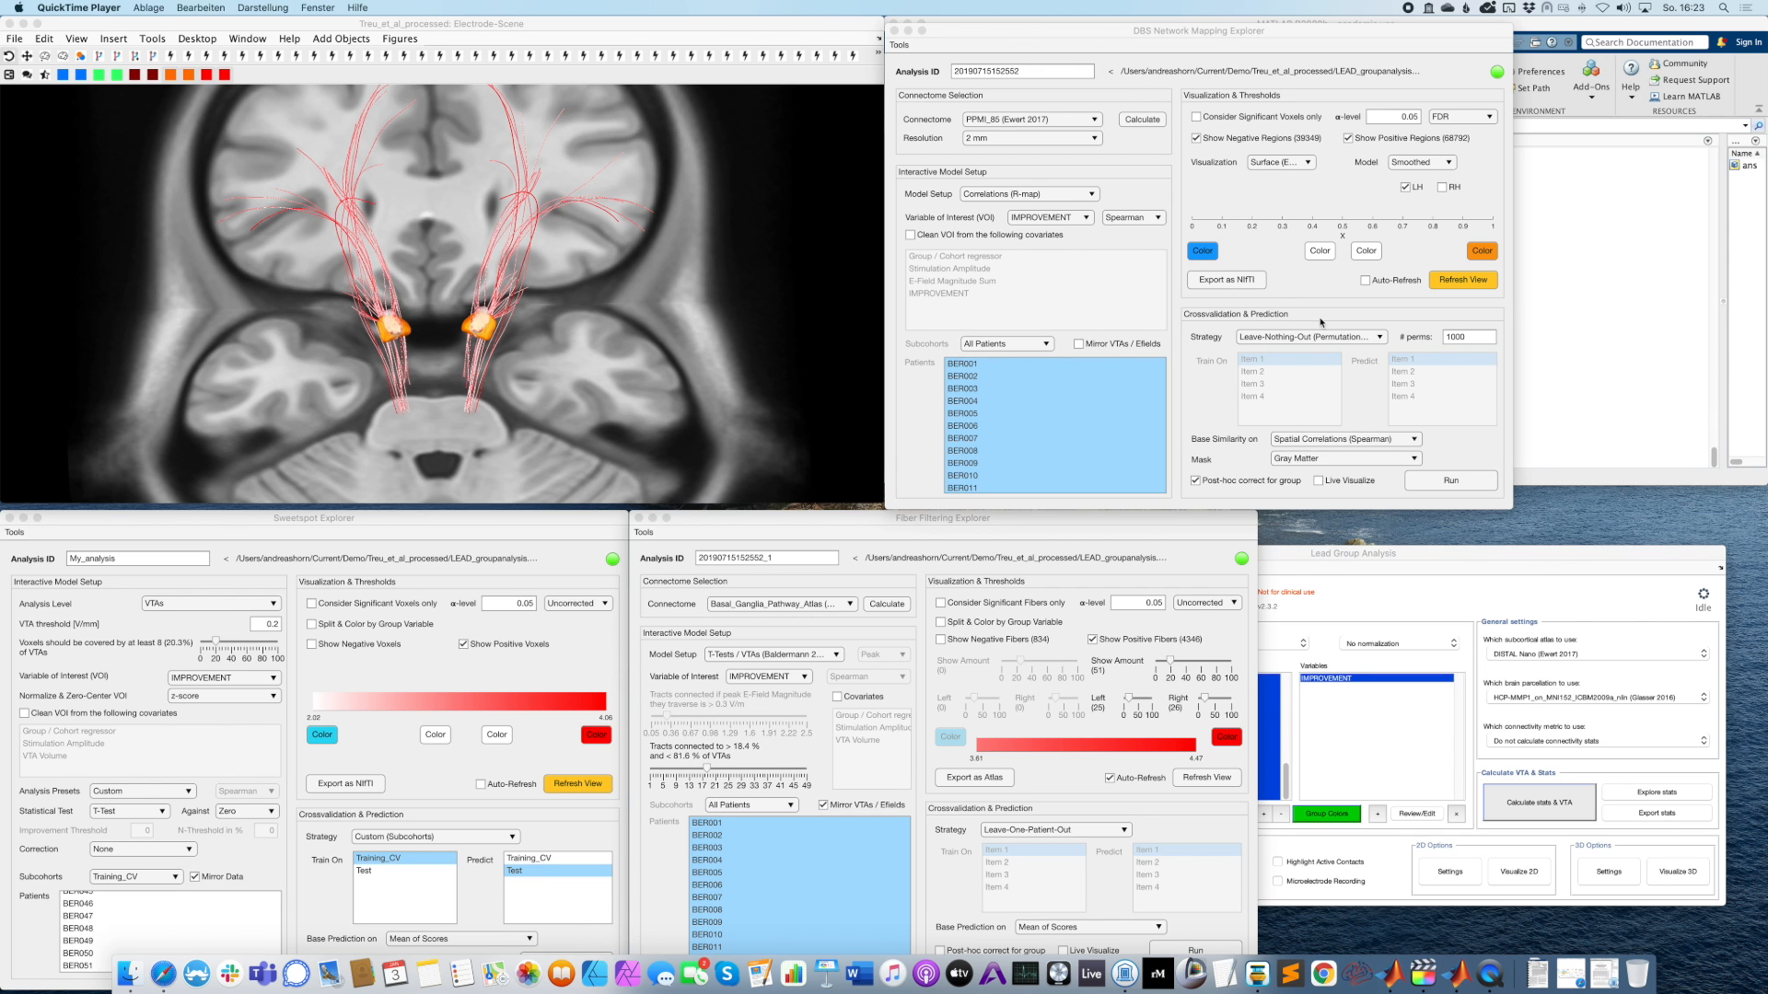
# Switch to the paper "Connectivity Predicts Deep Brain Stimulation Outcome in Parkinson Disease" and examine Figures 1 to 3 on methods, cohorts and connectivity maps.
pyautogui.click(1604, 974)
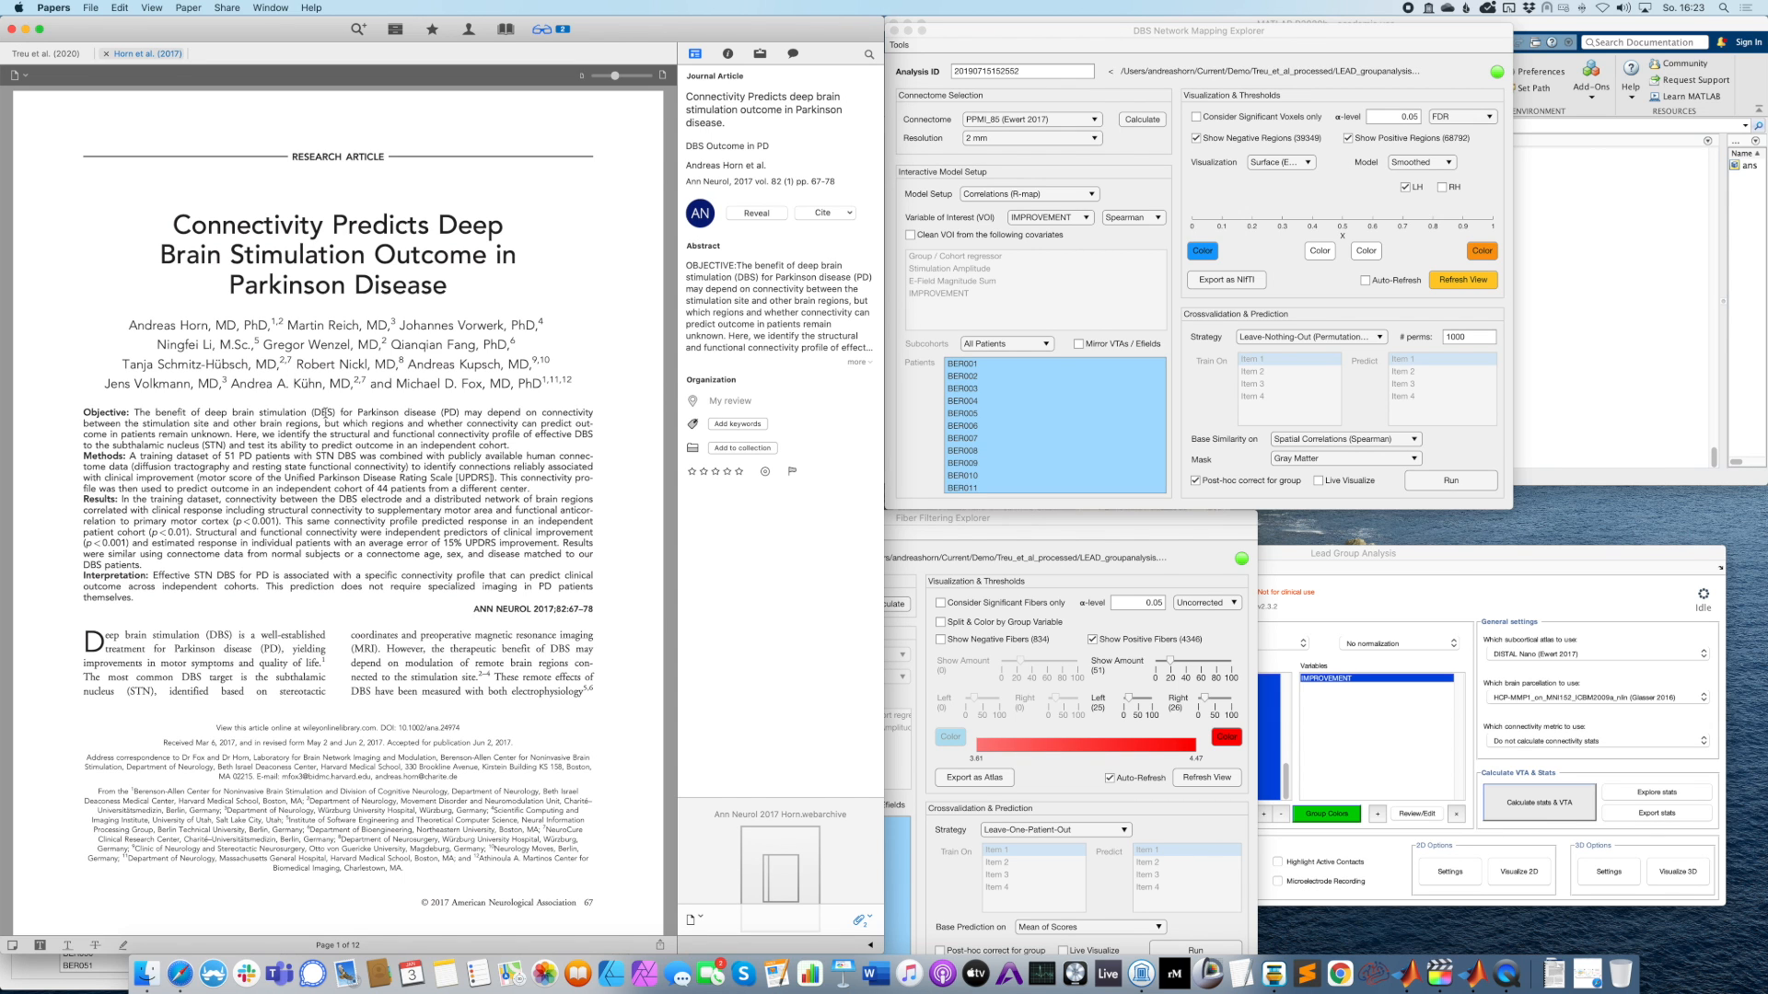
pyautogui.scroll(-5, 330, 415)
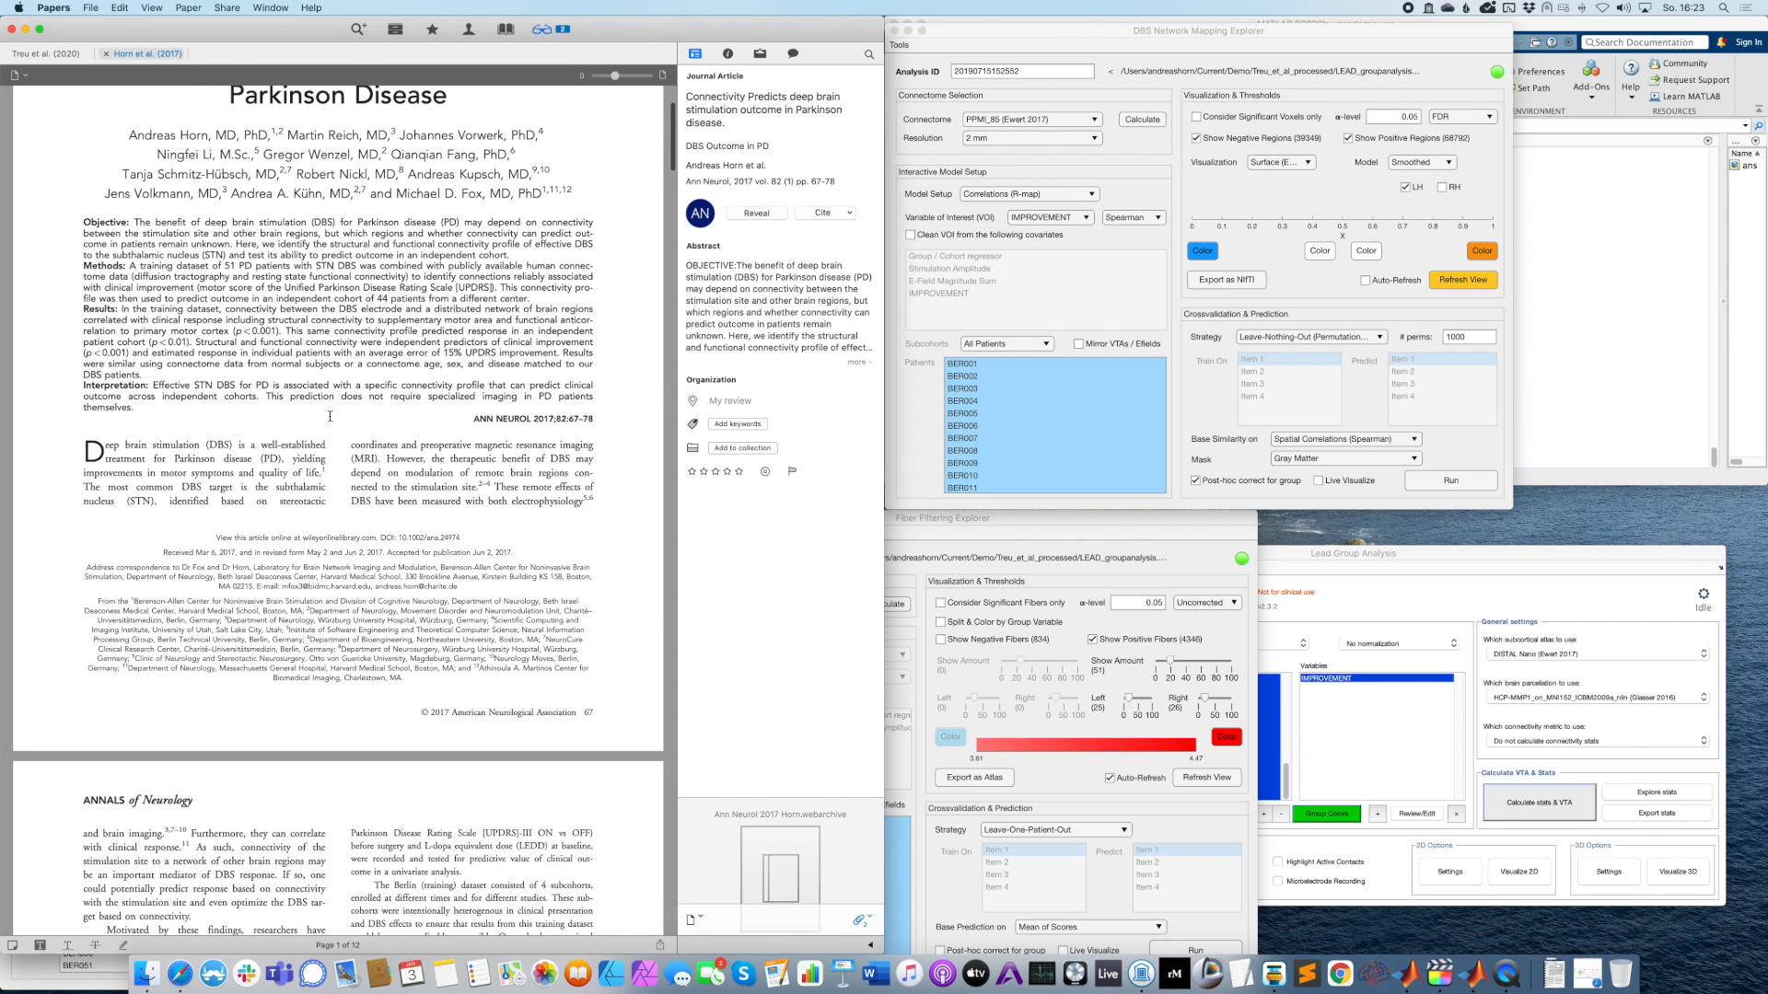
pyautogui.scroll(-20, 330, 415)
pyautogui.scroll(-20, 329, 415)
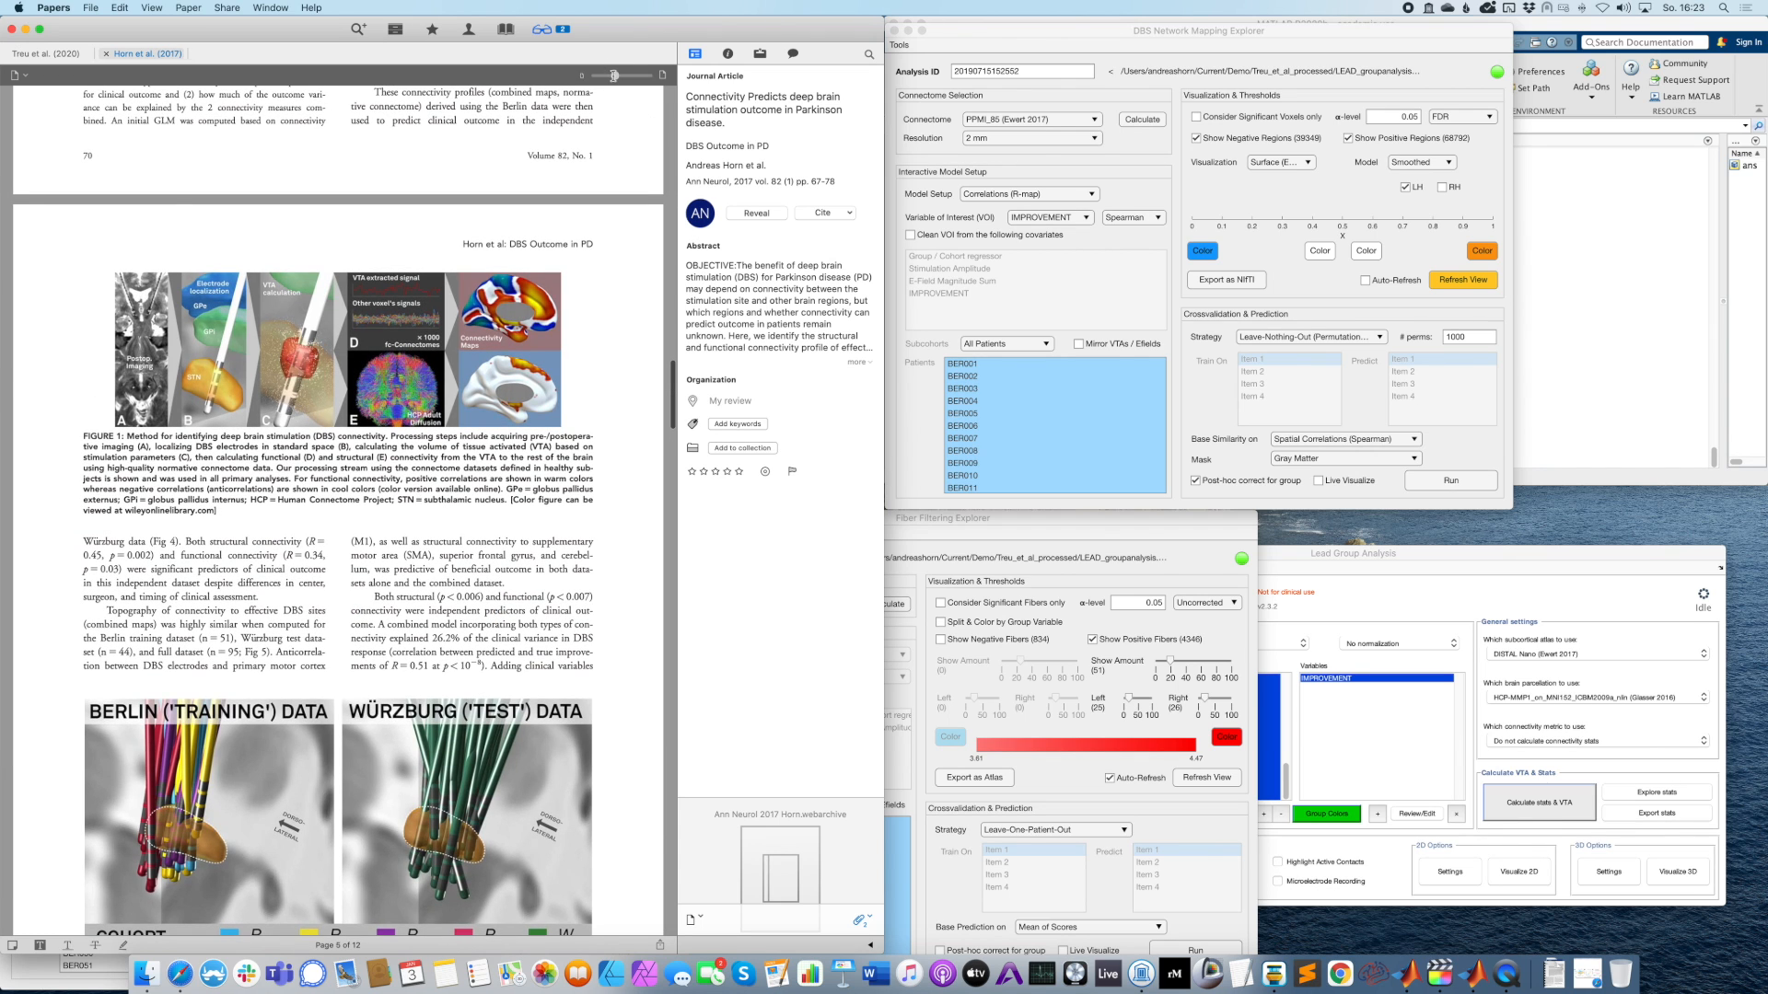
pyautogui.moveTo(617, 79); pyautogui.dragTo(624, 79)
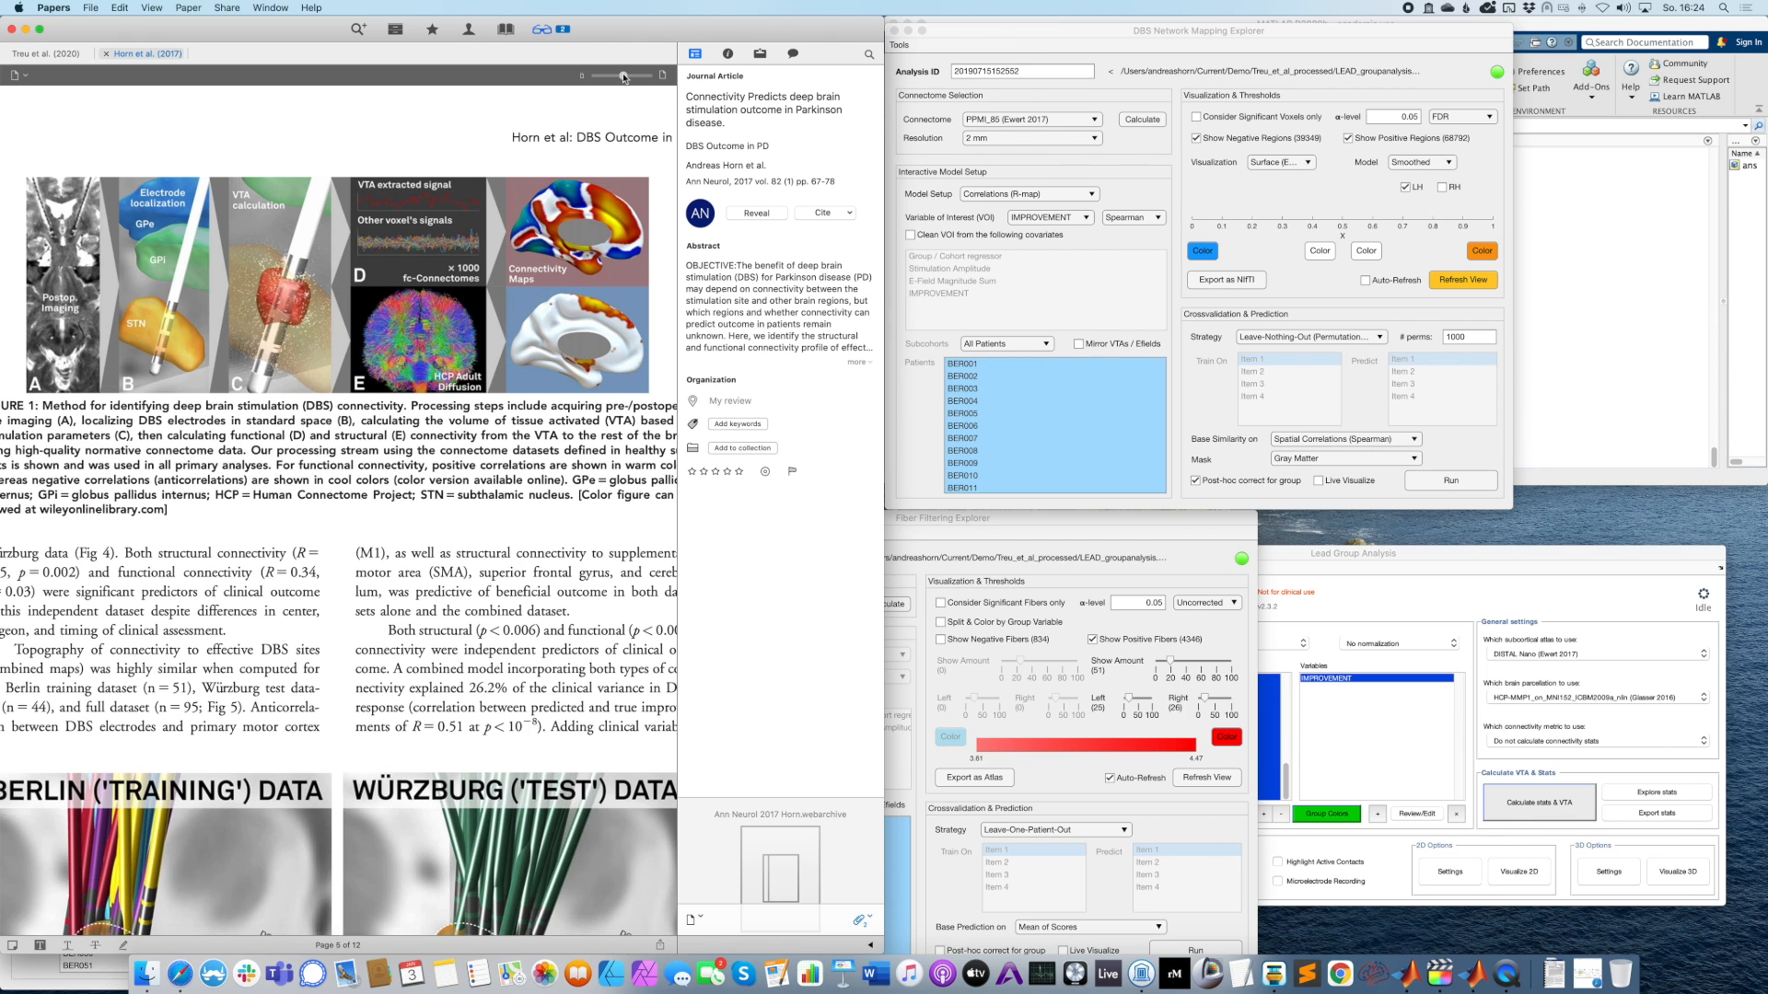
pyautogui.moveTo(623, 78); pyautogui.dragTo(618, 77)
pyautogui.scroll(-5, 485, 310)
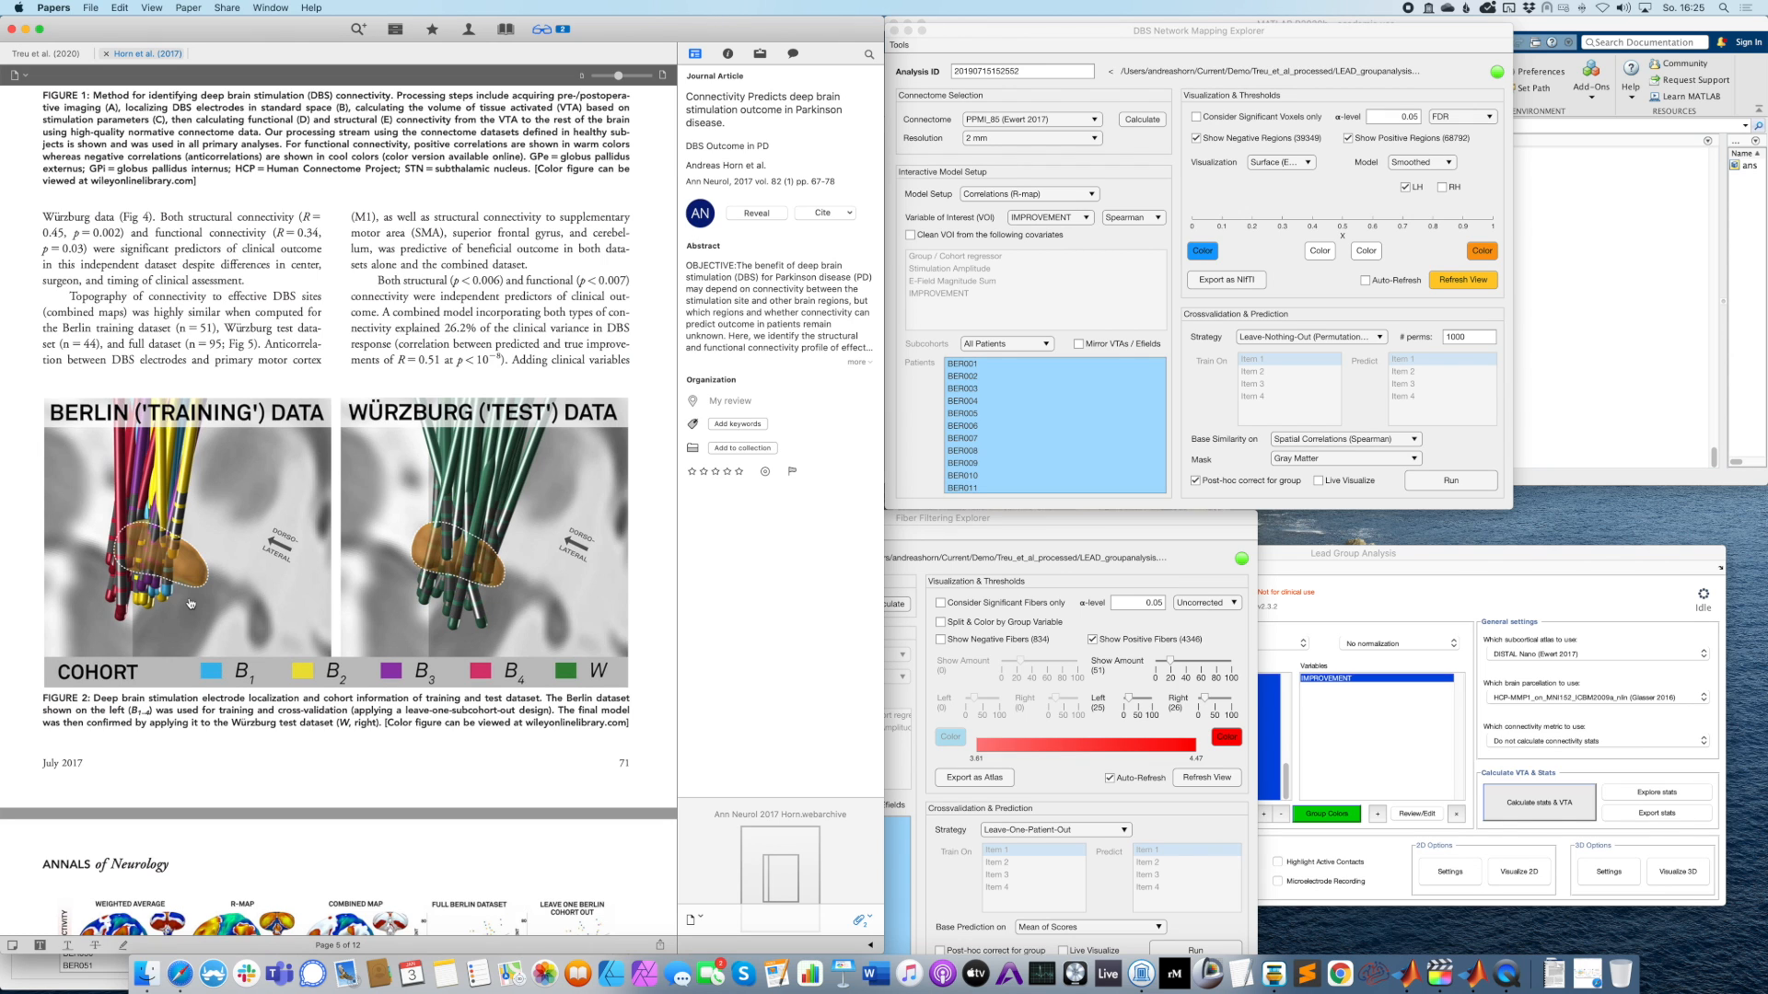
pyautogui.scroll(-2, 191, 604)
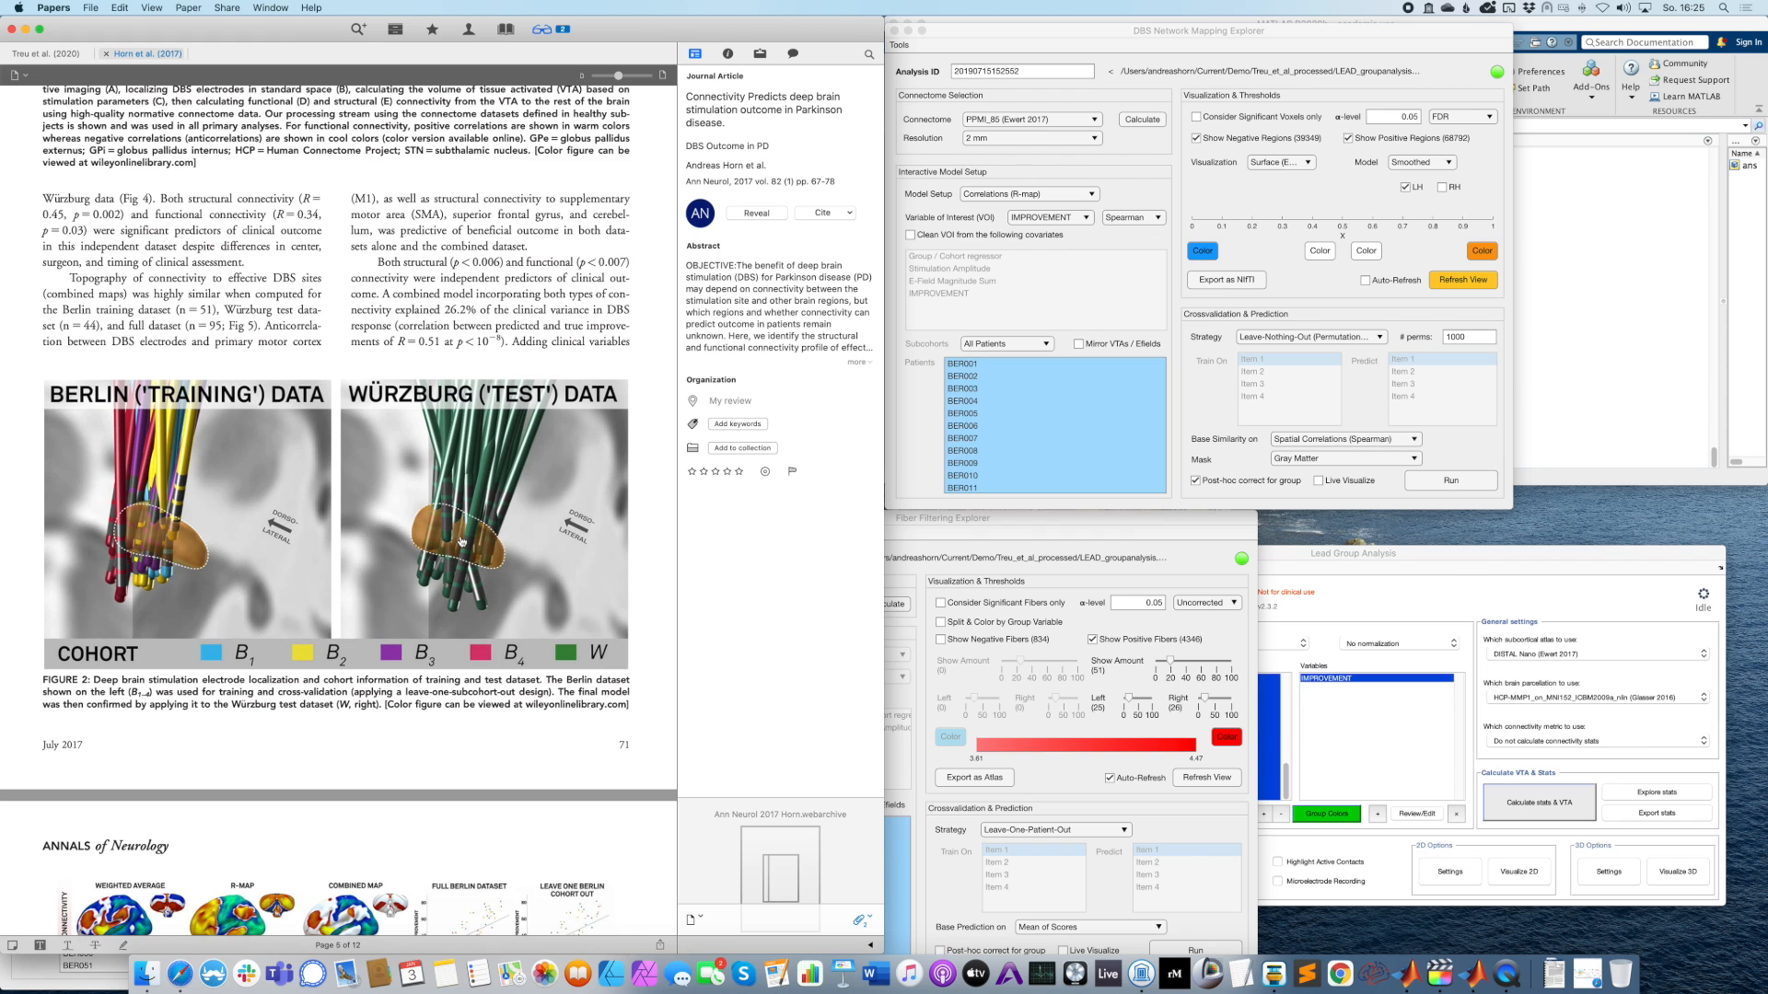
pyautogui.scroll(-5, 461, 541)
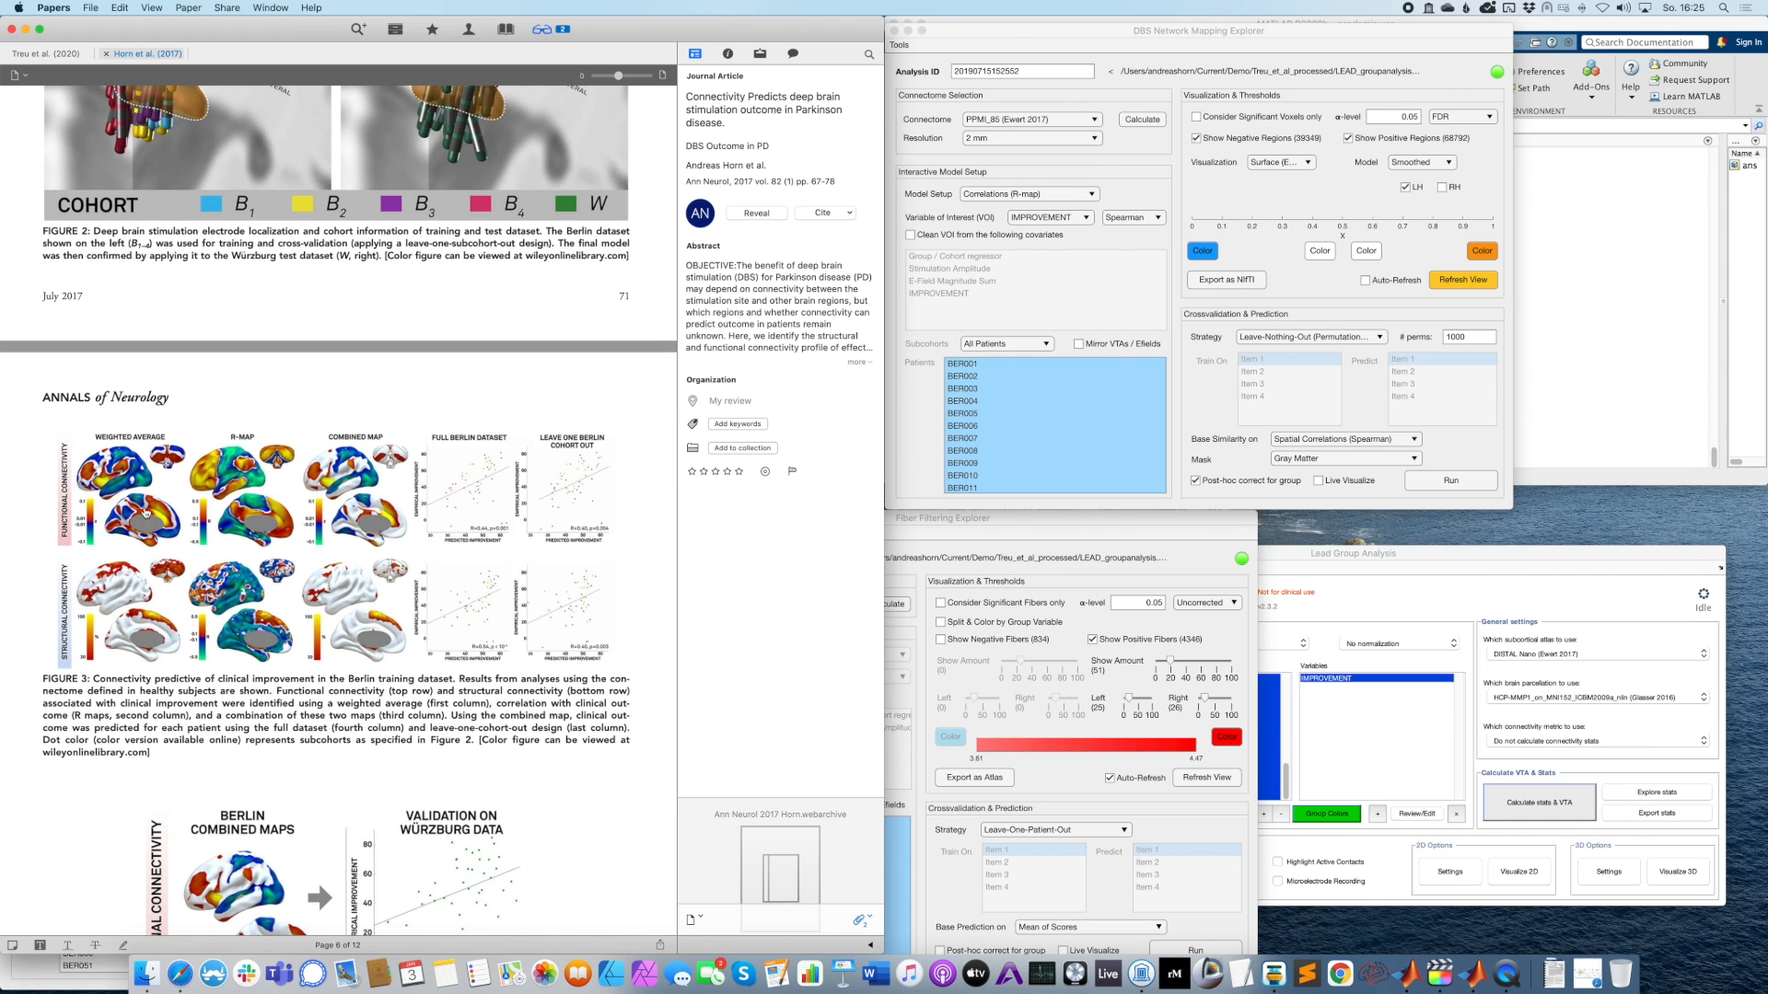
# Compare the network mapping model setup options with the paper's combined maps and validation figure, keeping Correlations (R-map).
pyautogui.click(1018, 195)
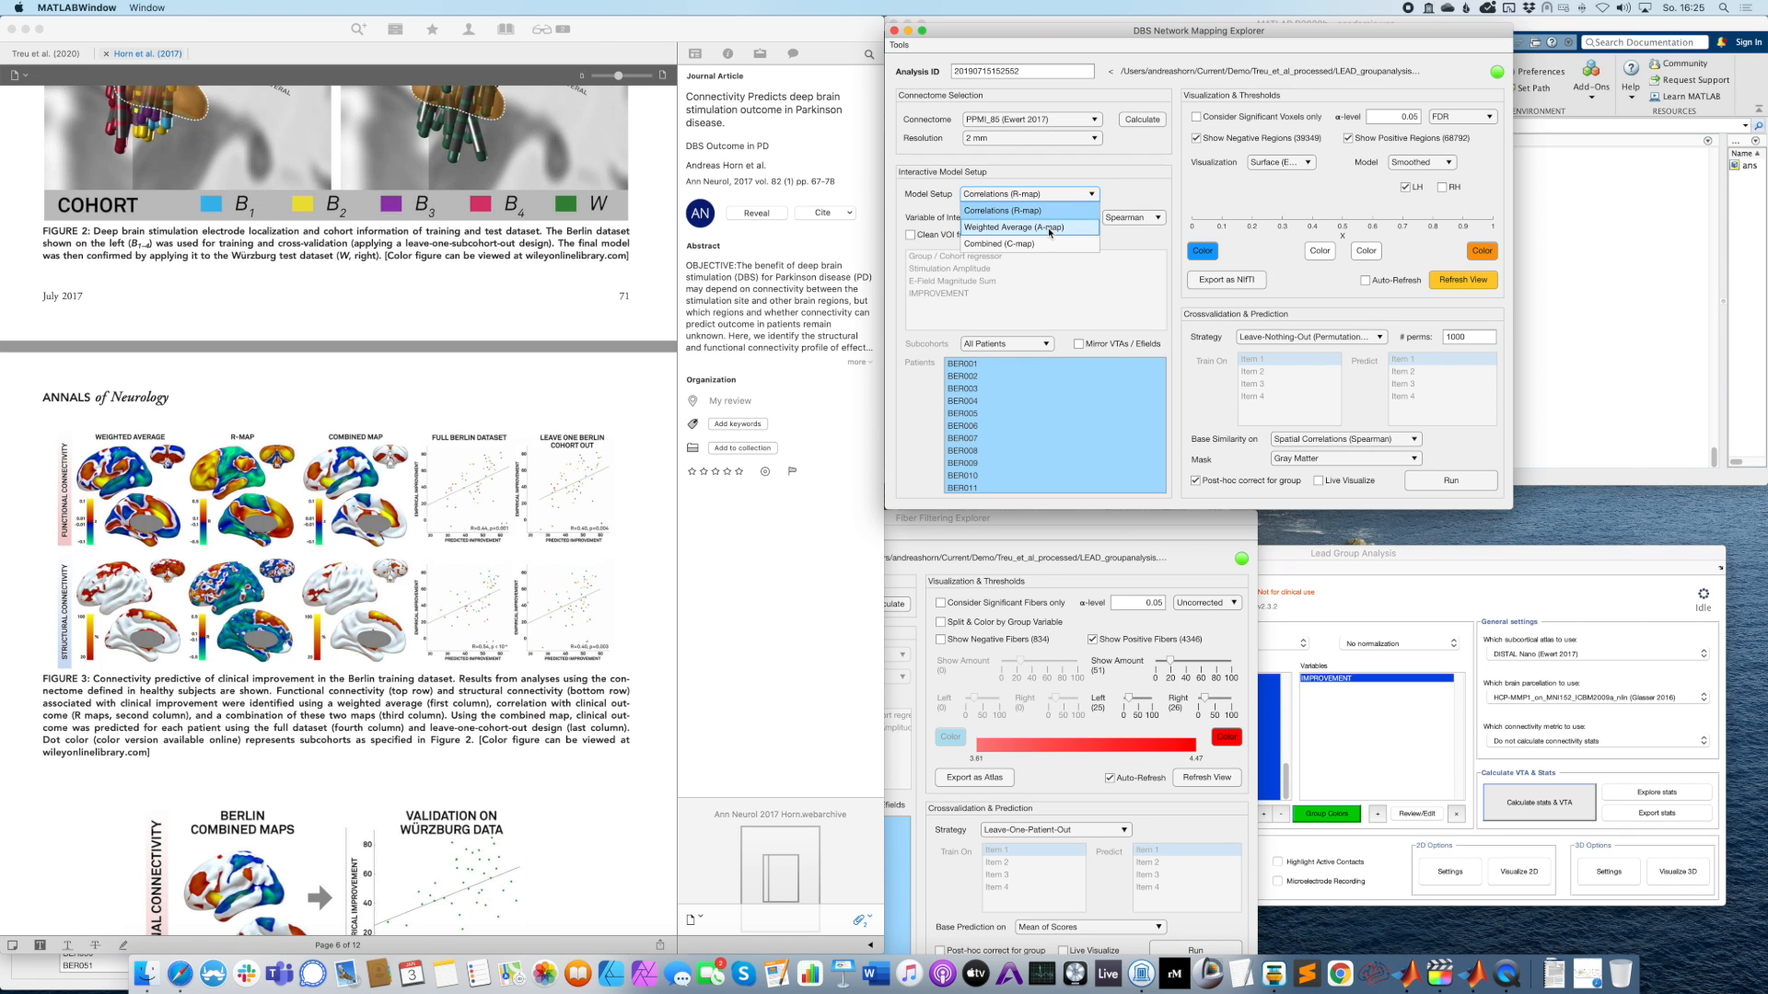
pyautogui.click(983, 178)
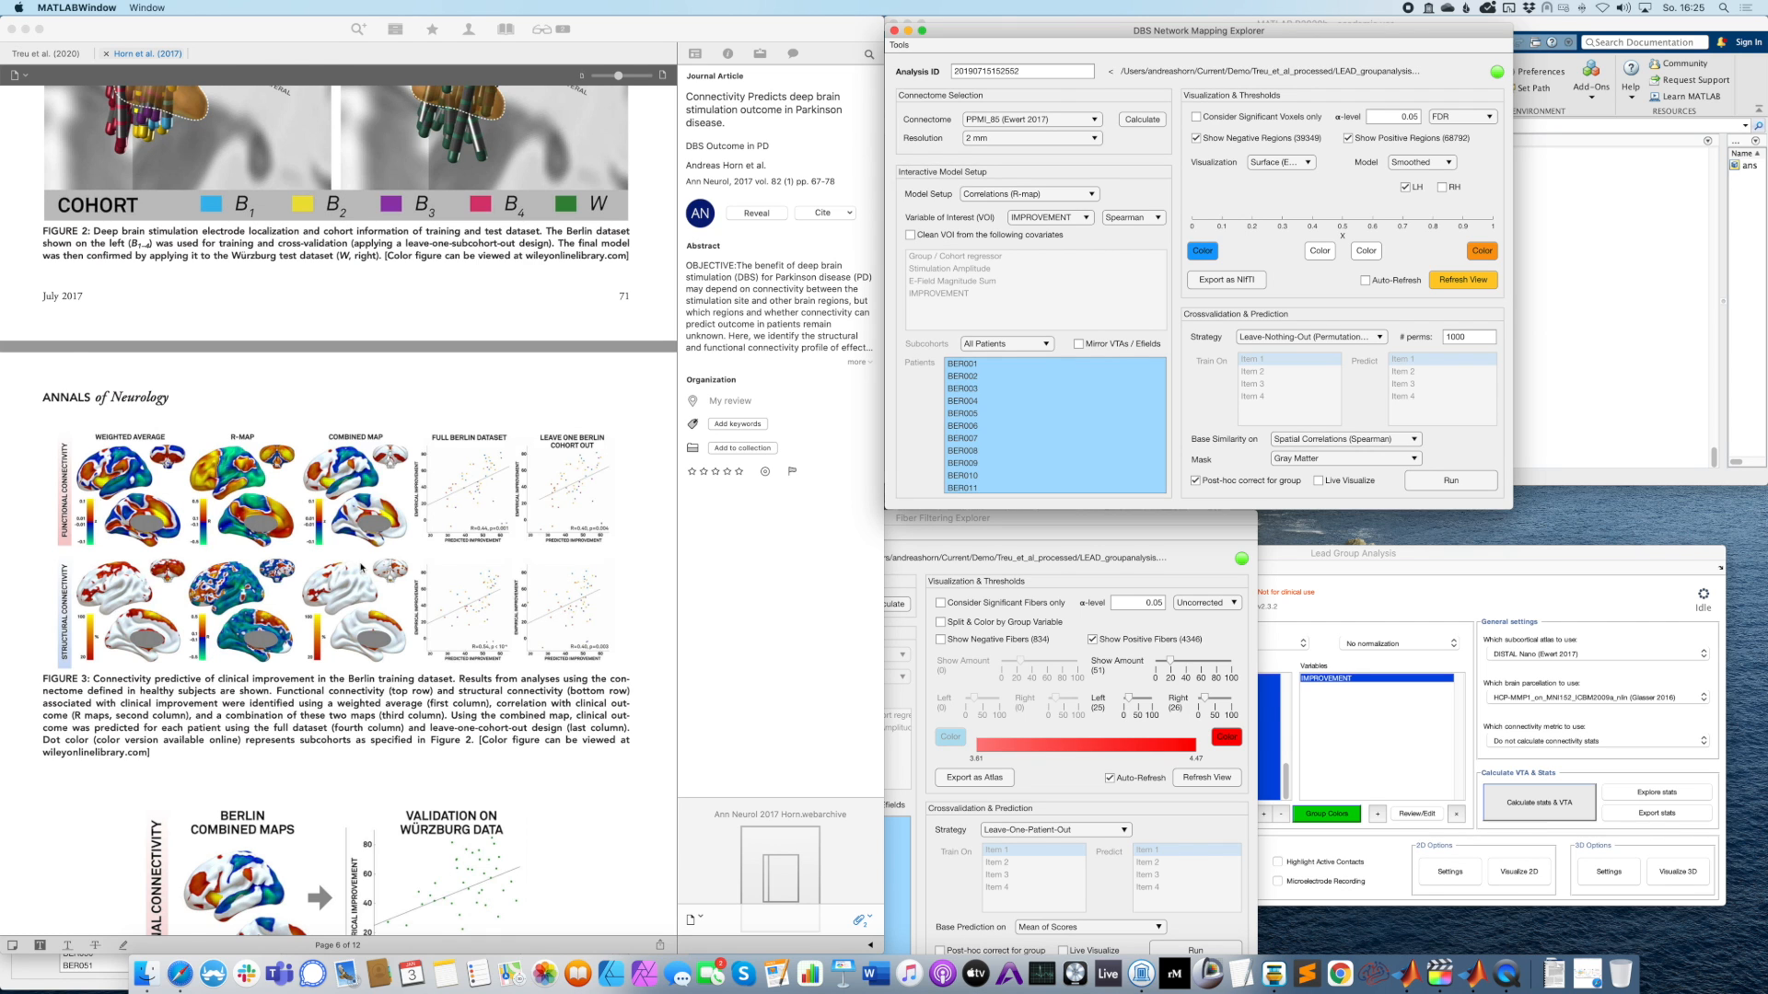
pyautogui.scroll(-9, 361, 568)
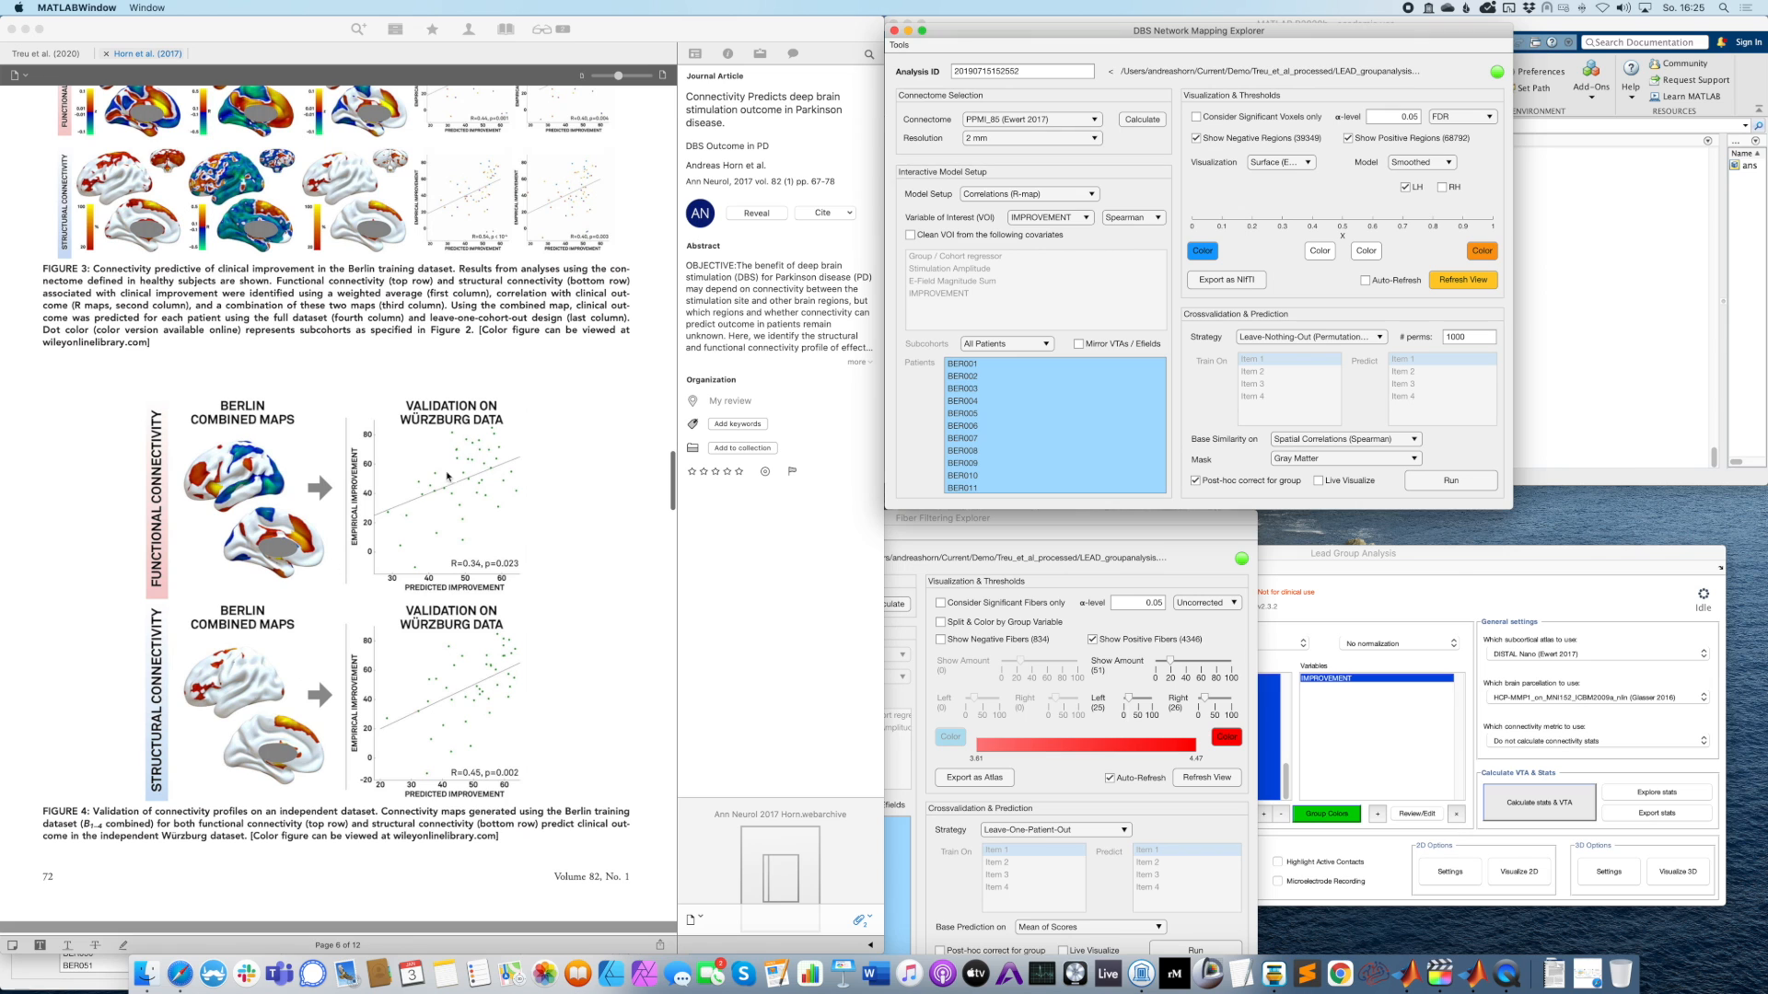
pyautogui.scroll(-1, 537, 557)
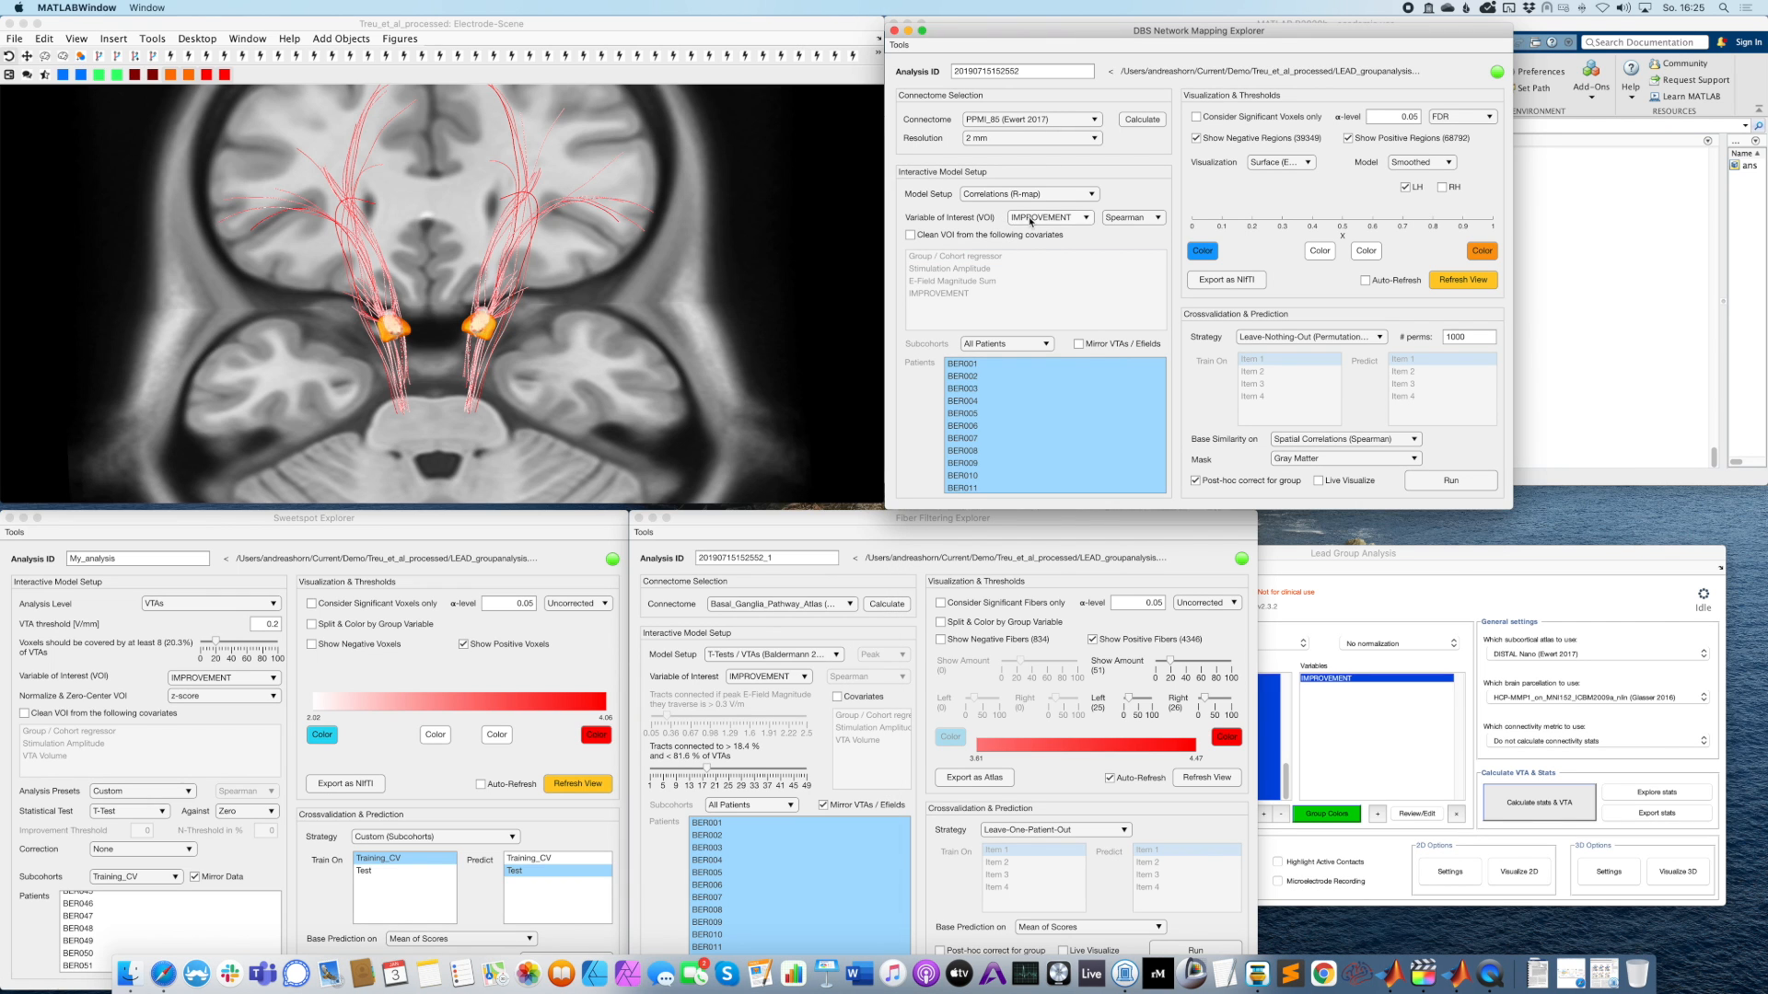
# Examine the network model's variable of interest, covariate and correlation type options, keeping IMPROVEMENT and Spearman.
pyautogui.click(1030, 221)
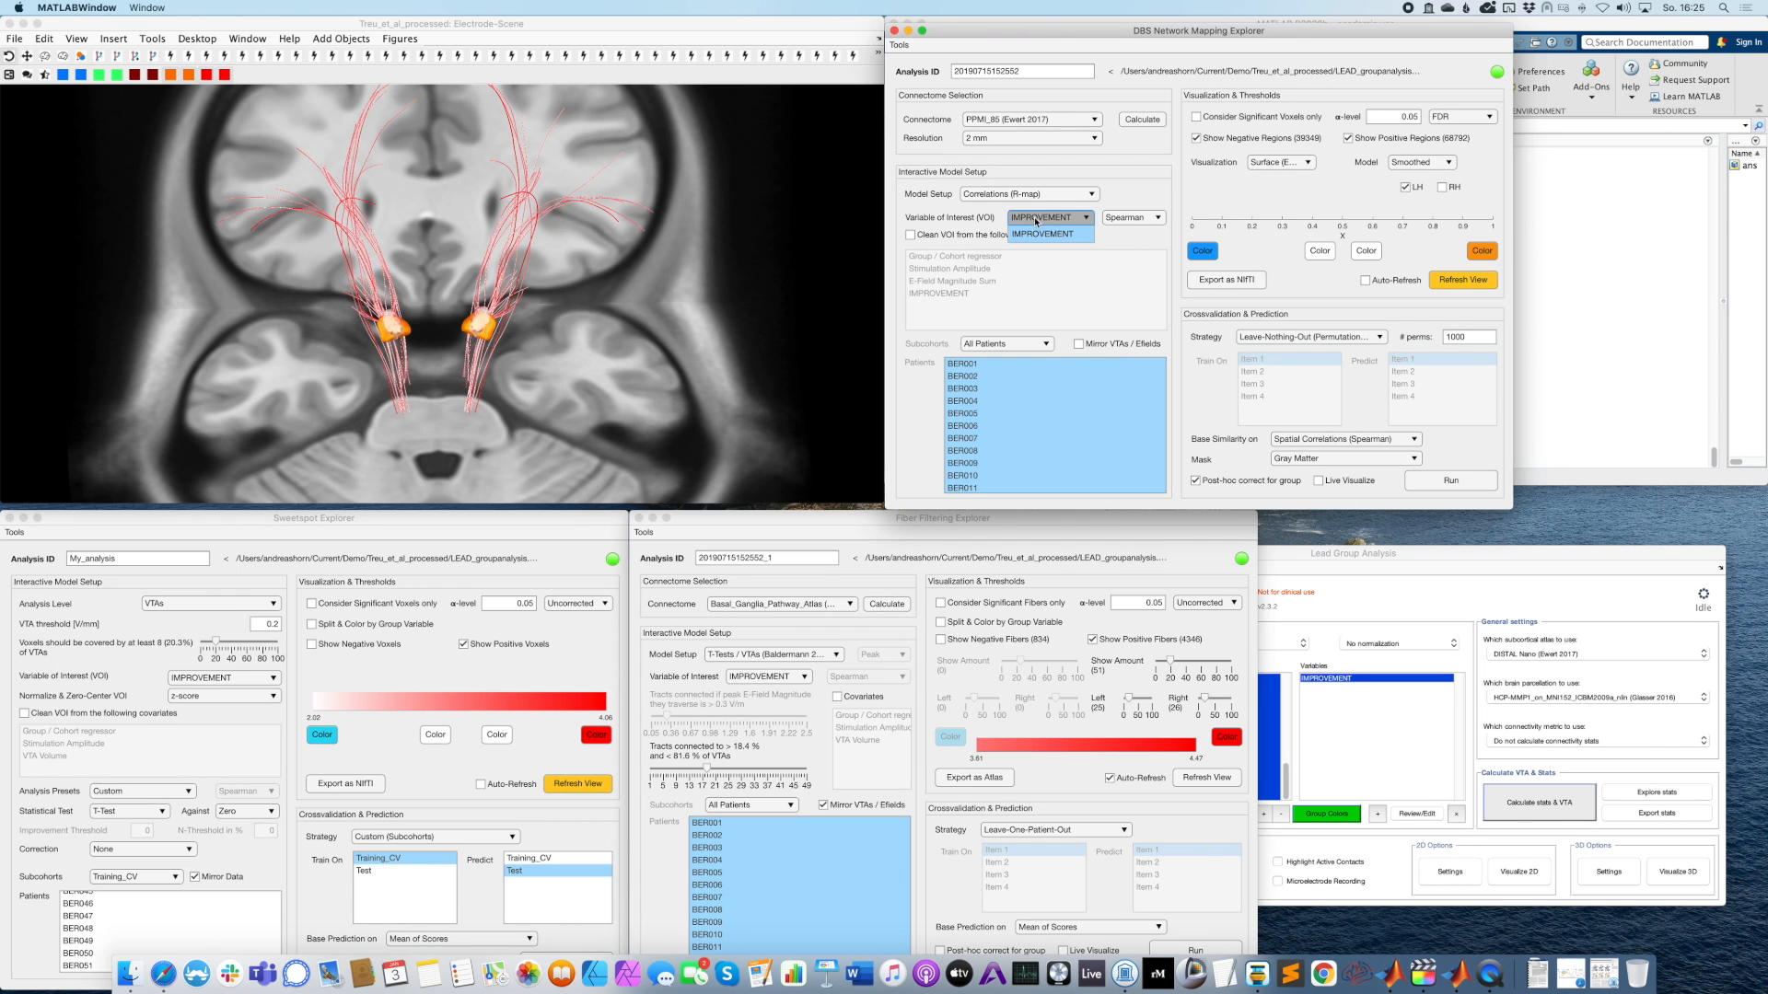
pyautogui.click(1042, 234)
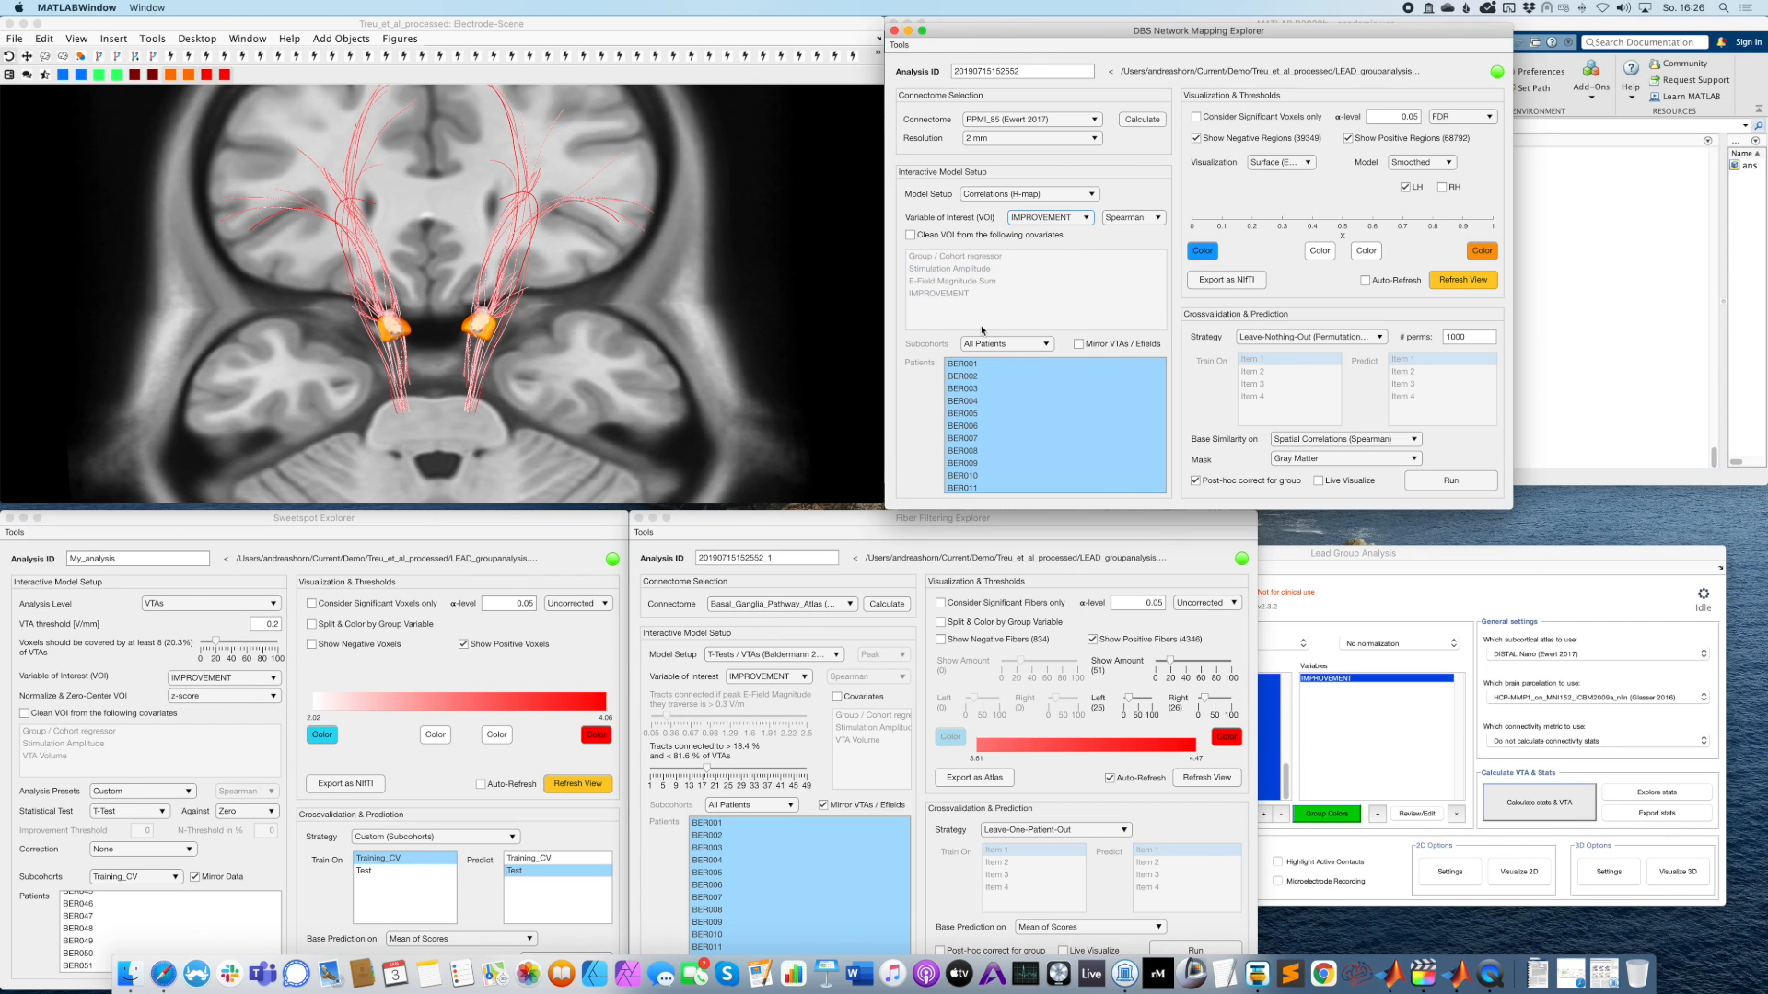
pyautogui.click(943, 260)
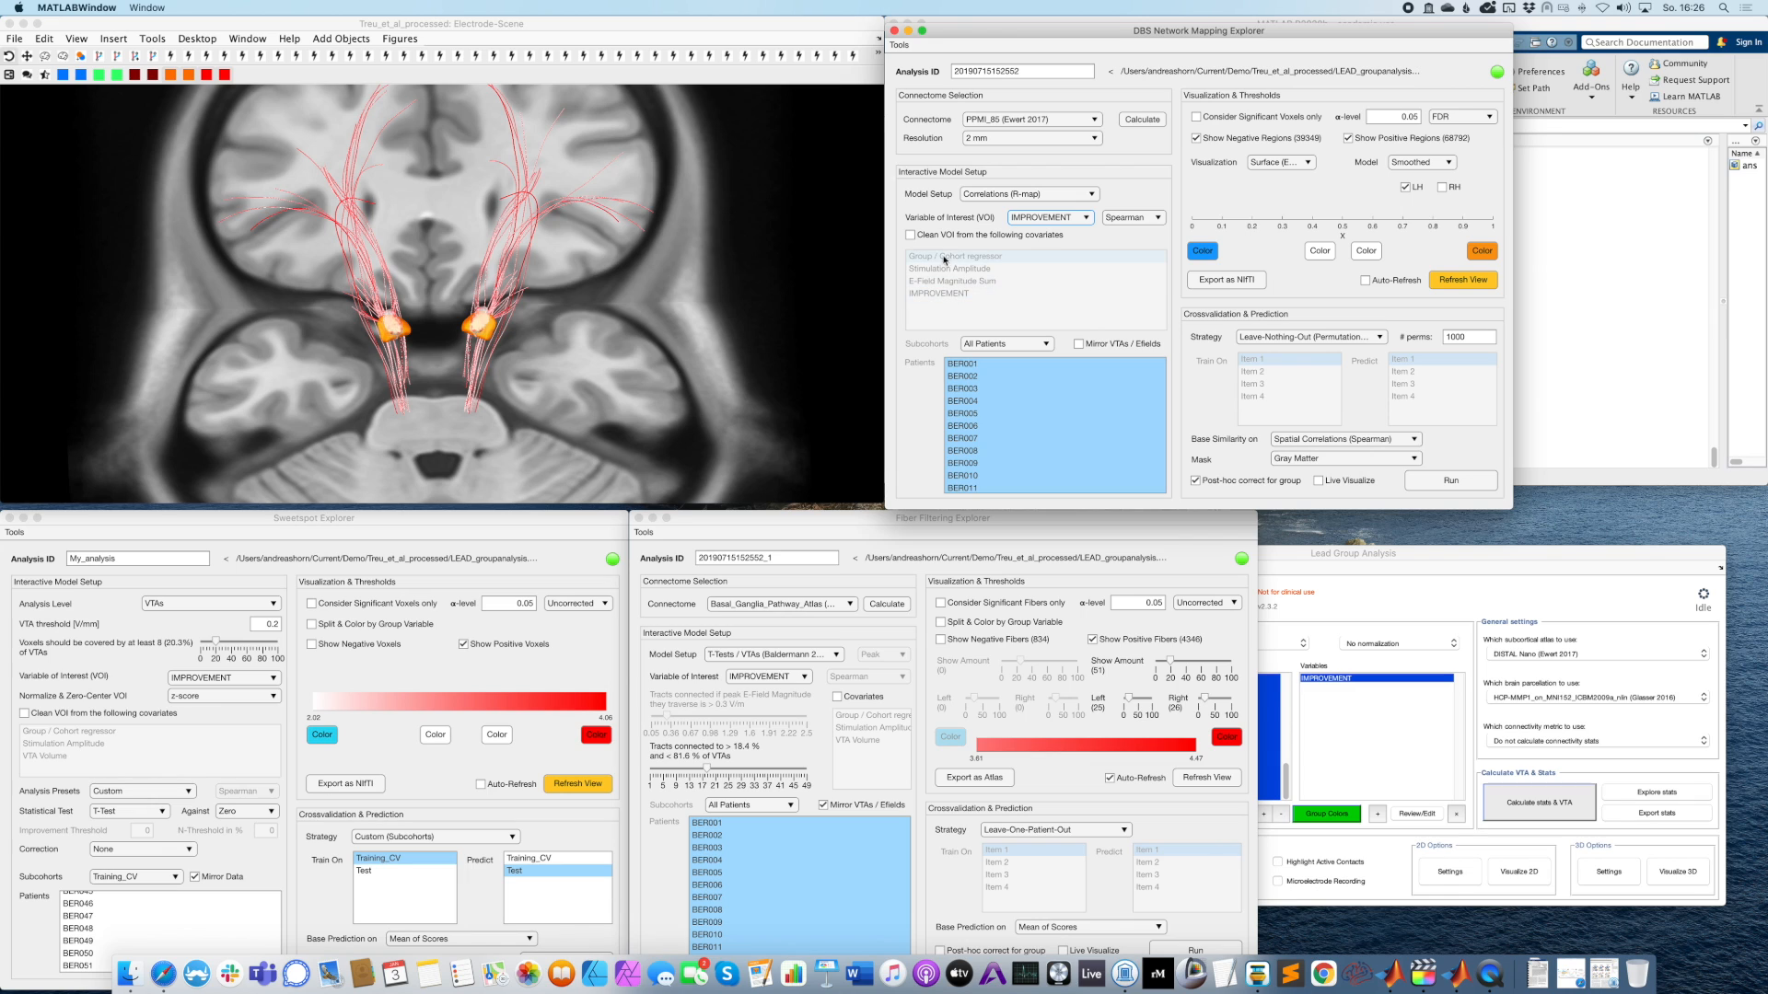
pyautogui.click(973, 269)
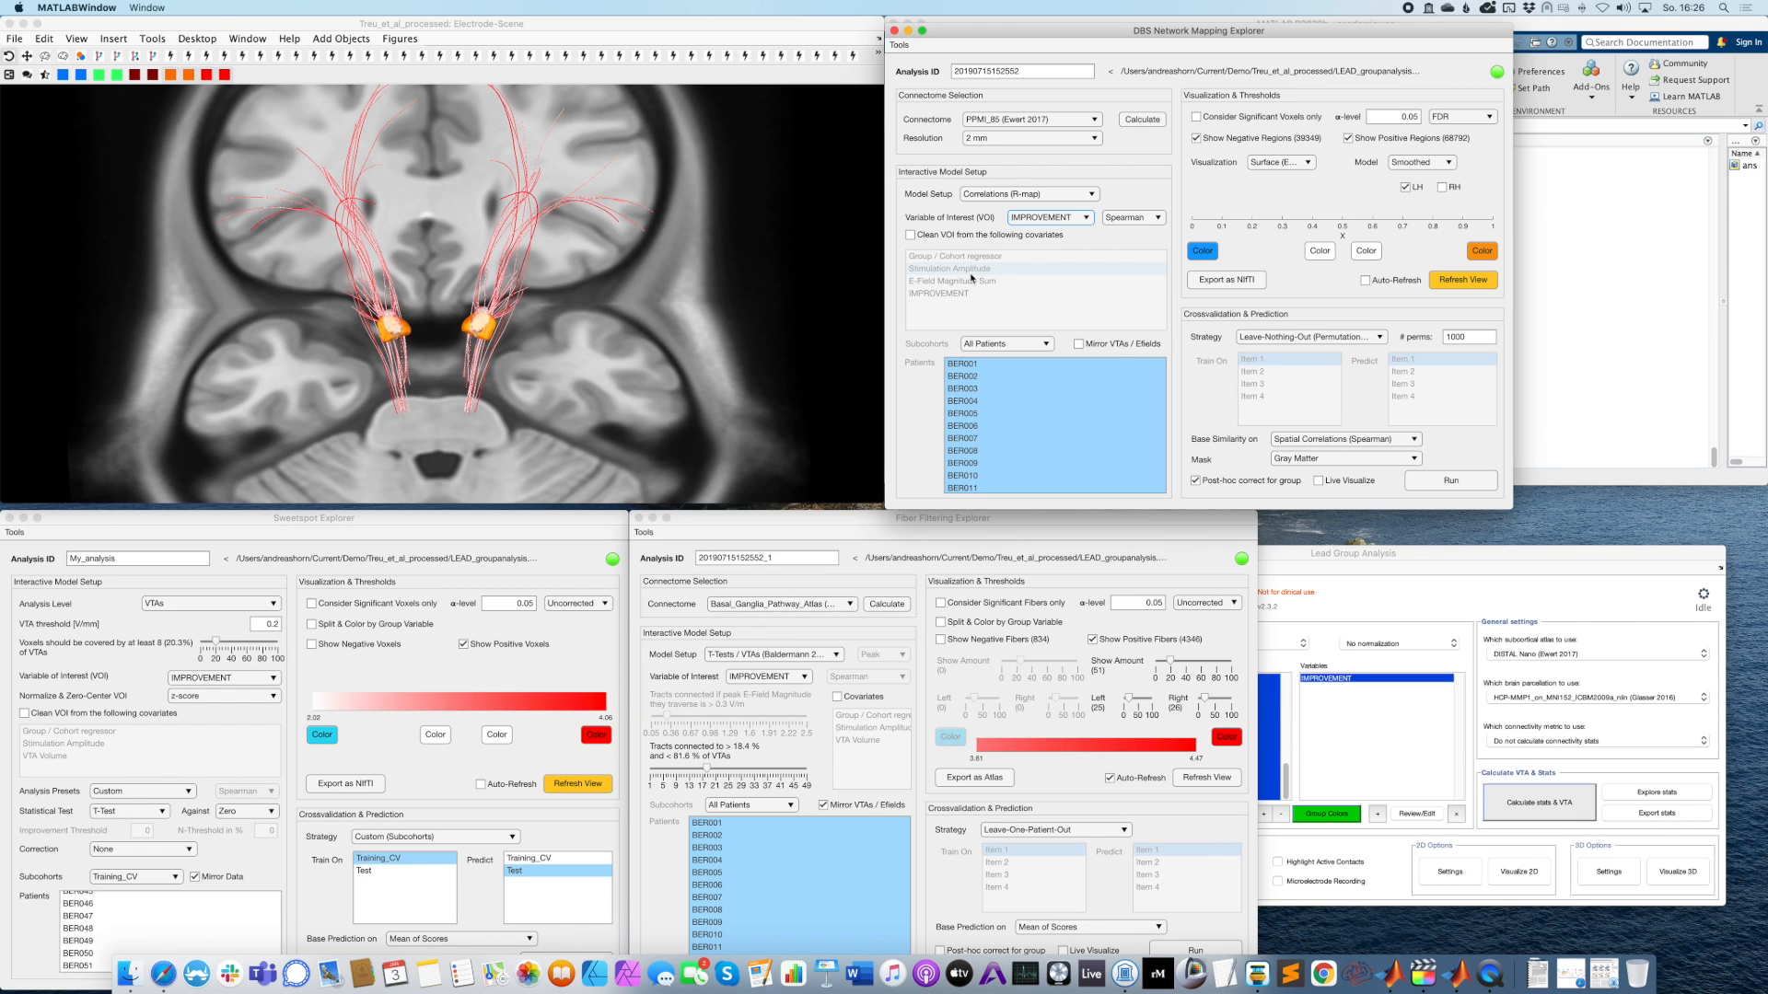
pyautogui.click(1150, 219)
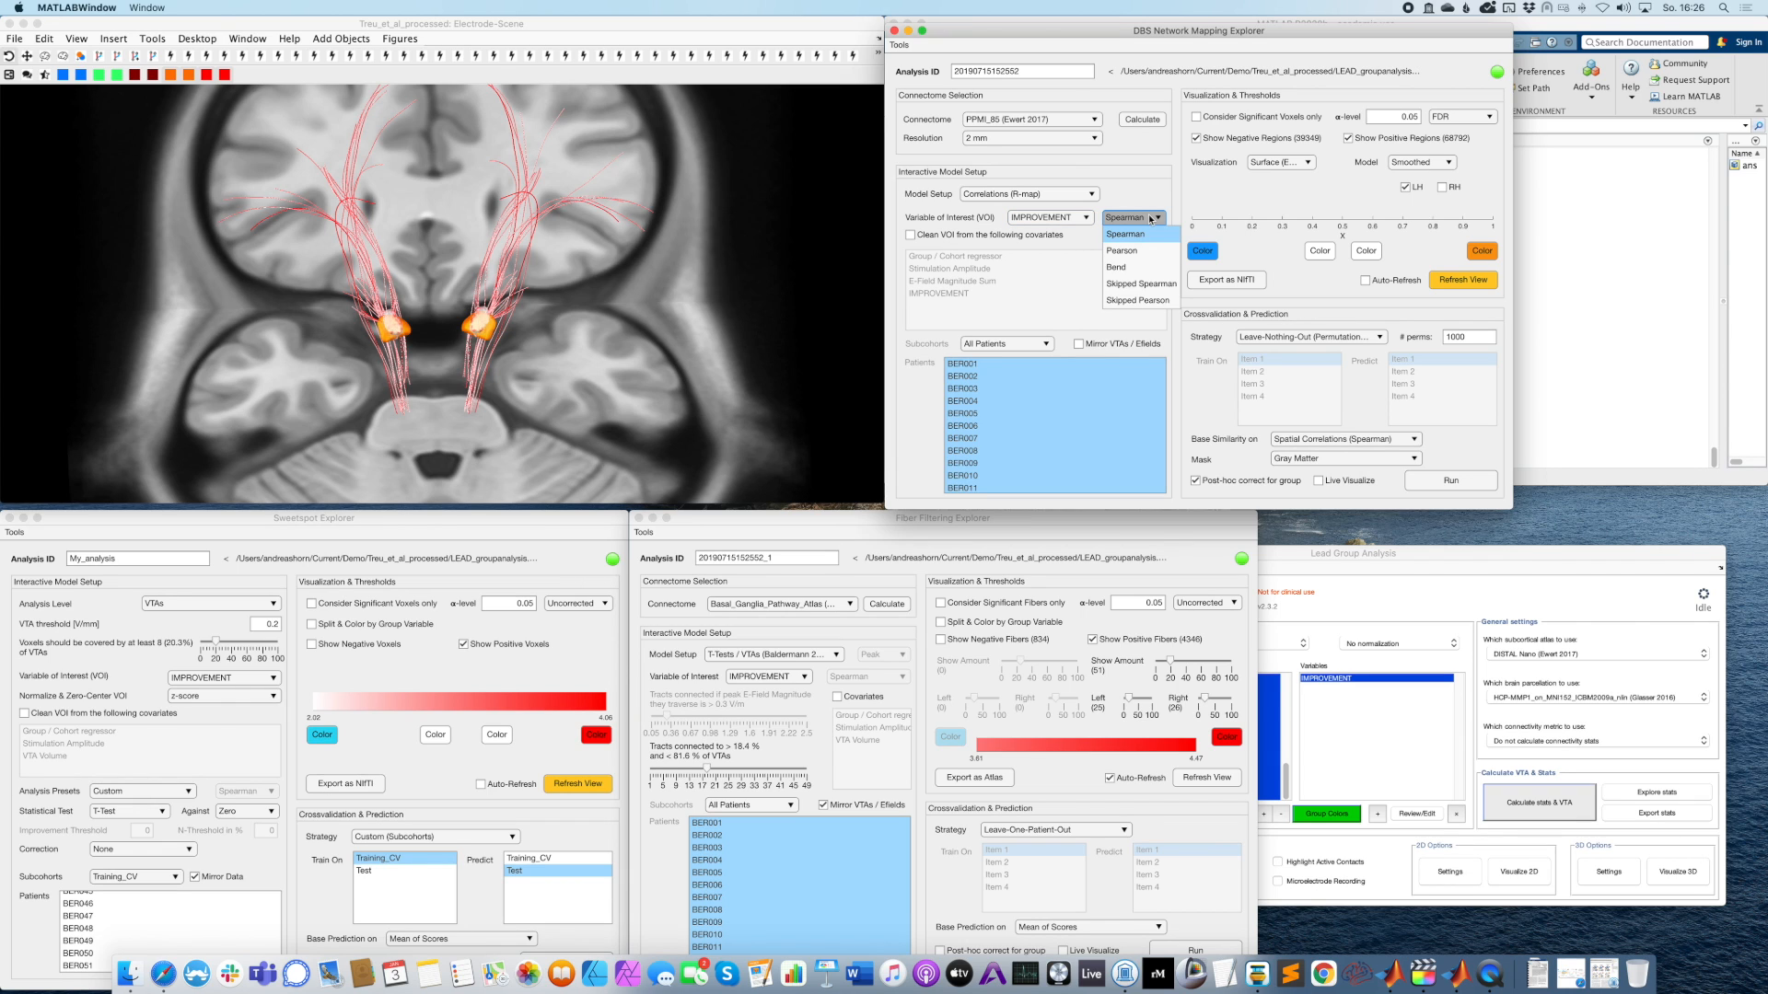
pyautogui.click(1060, 201)
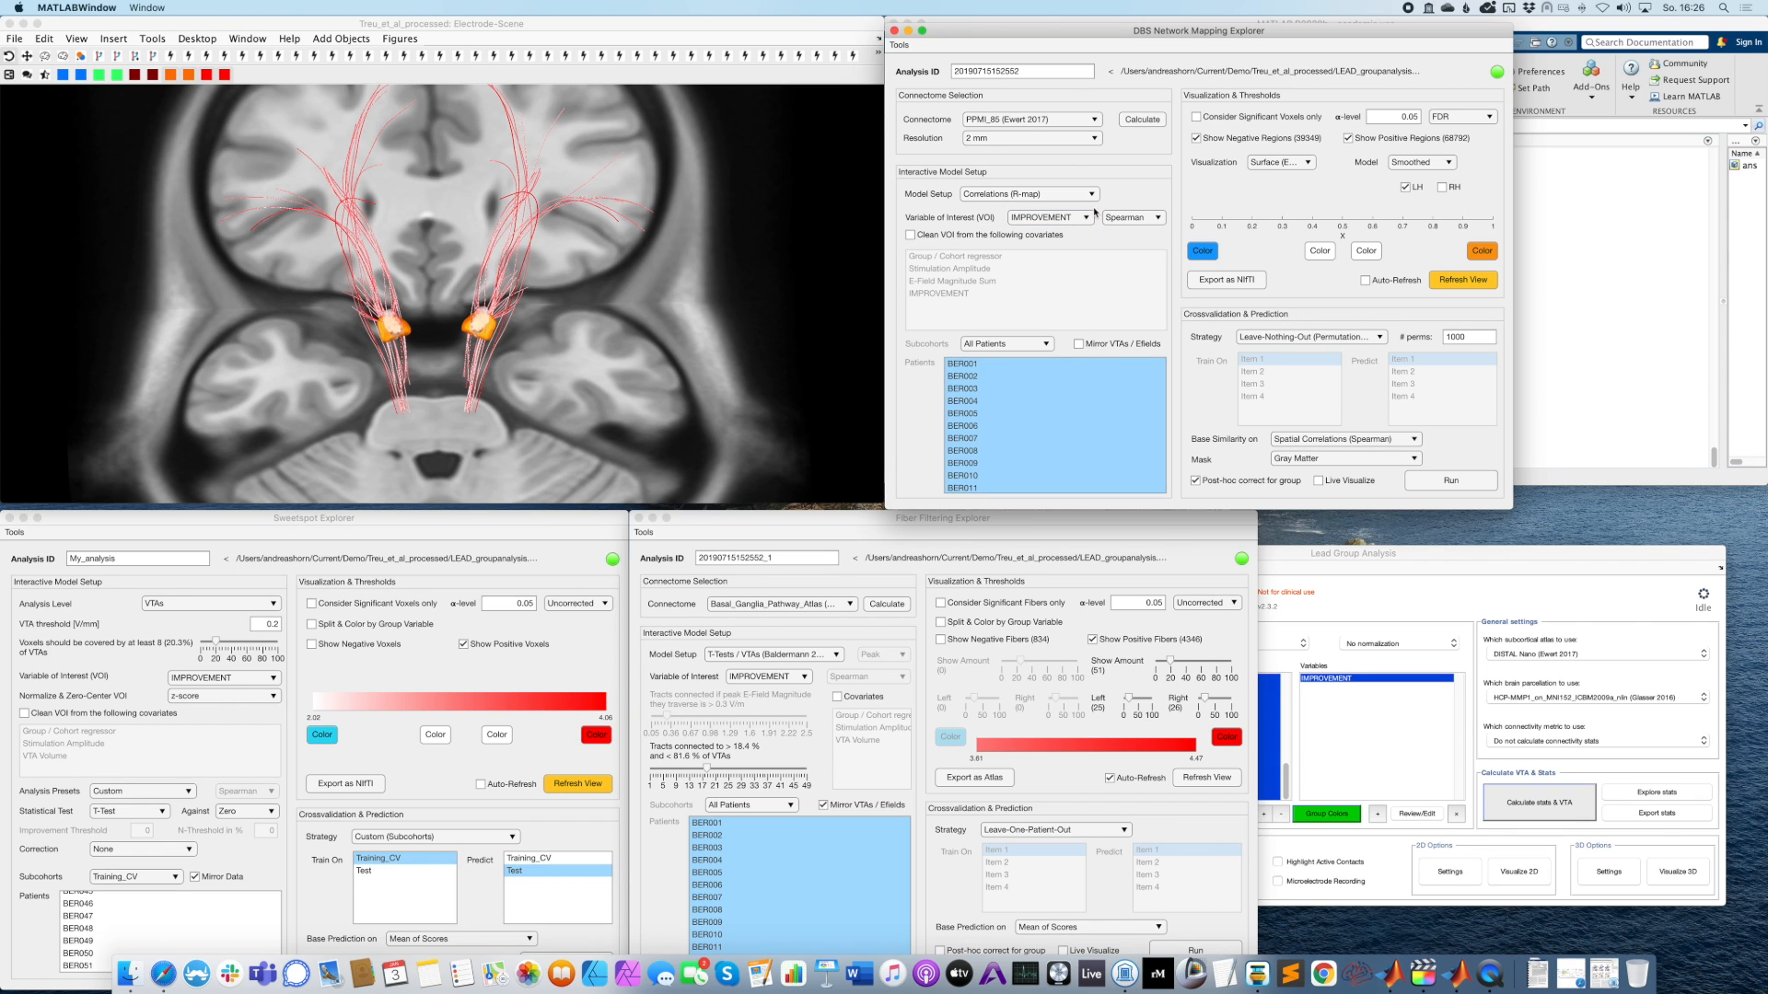
# Review the network model's correlation type options, from Spearman and Pearson to Bend and the skipped variants, keeping Spearman.
pyautogui.click(1150, 219)
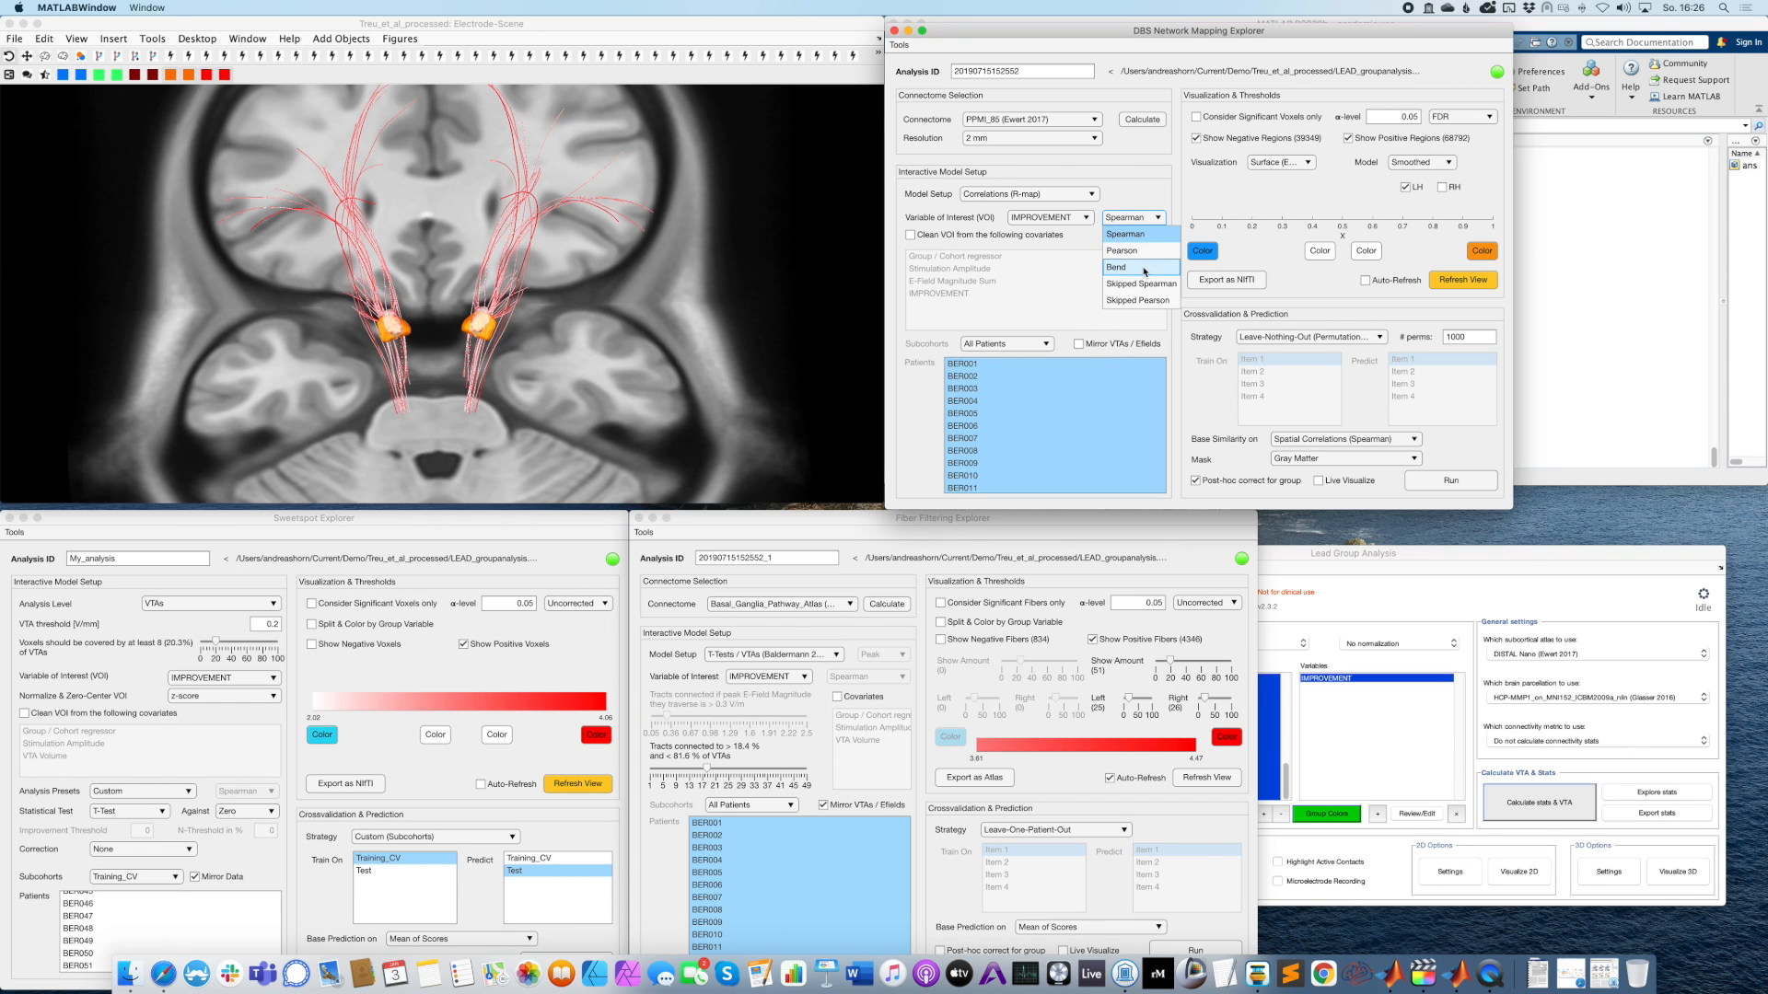
pyautogui.click(1135, 196)
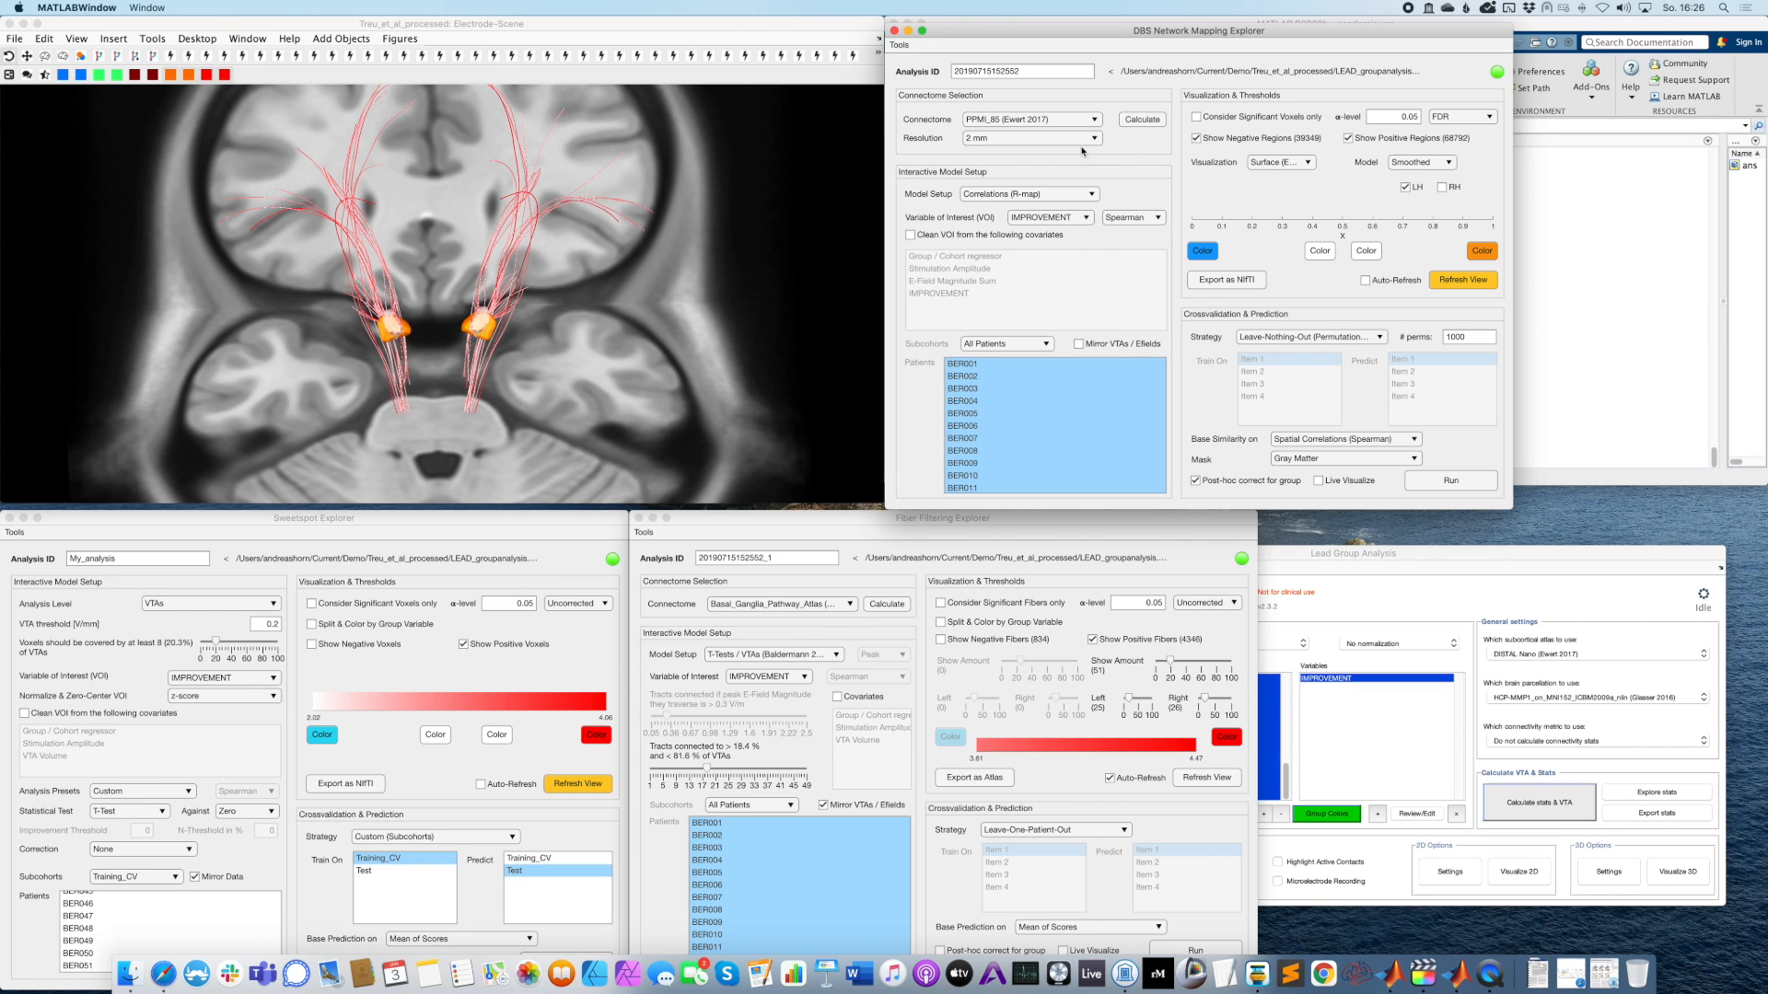
pyautogui.click(1130, 221)
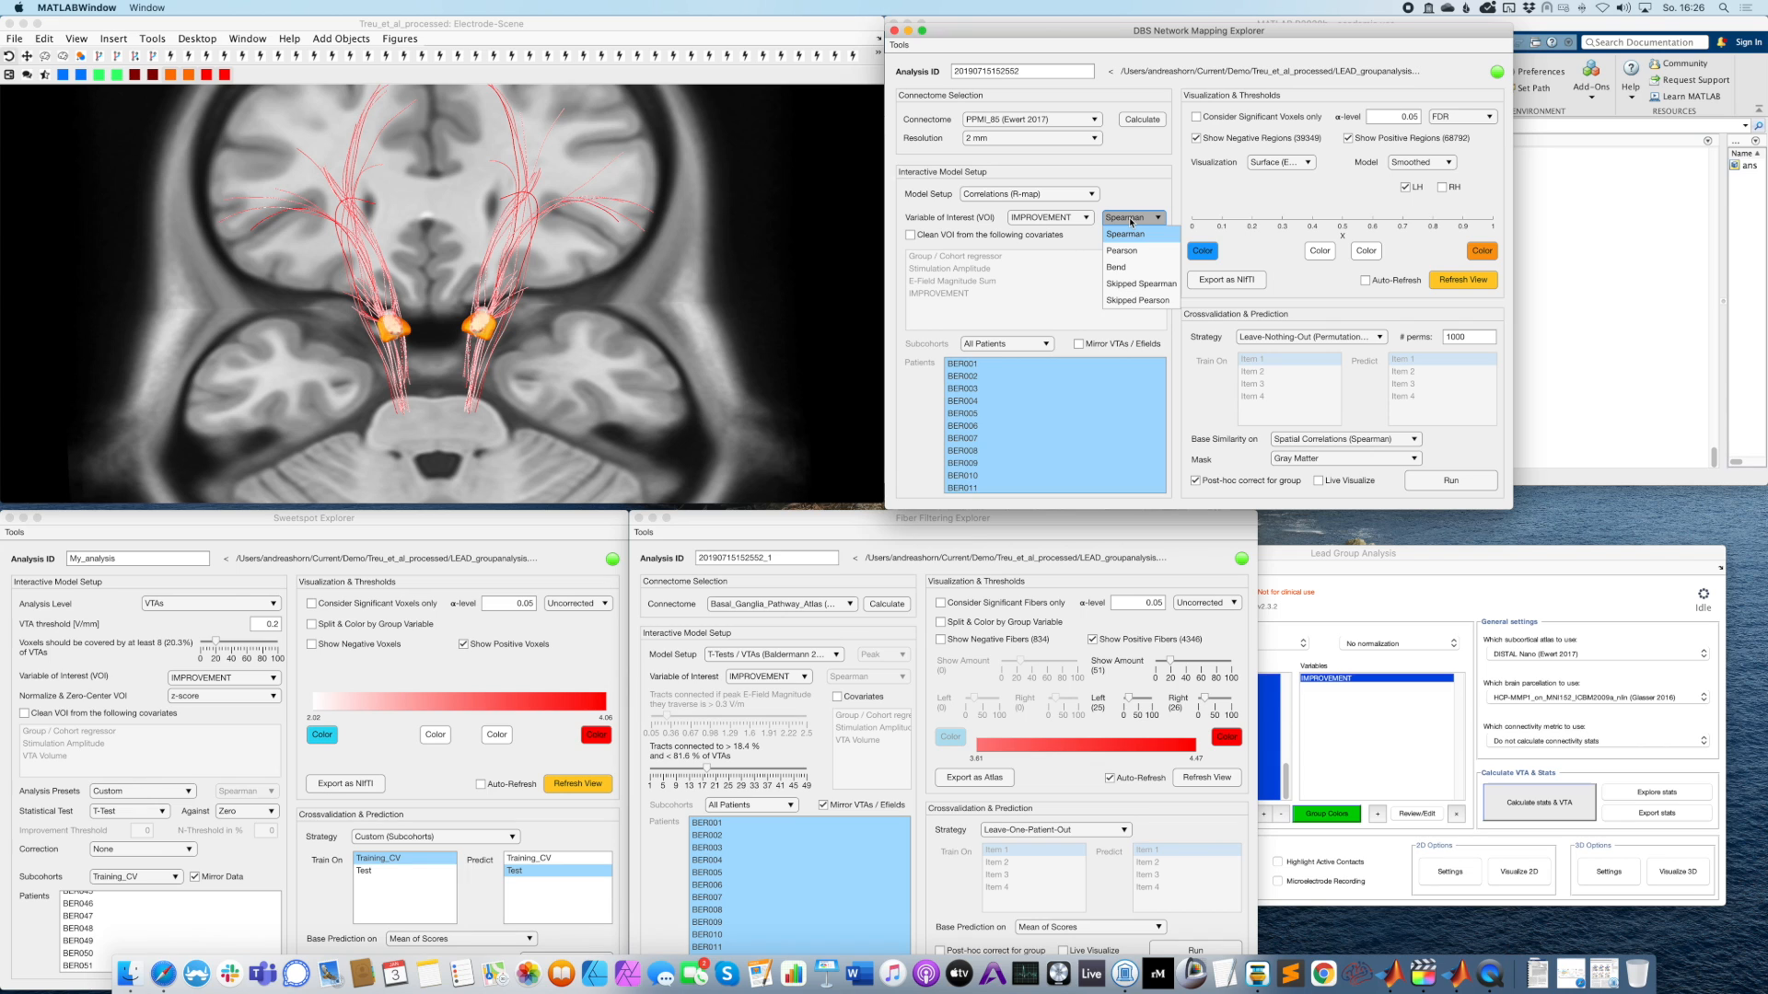
pyautogui.click(1140, 193)
pyautogui.click(1134, 218)
pyautogui.click(1140, 236)
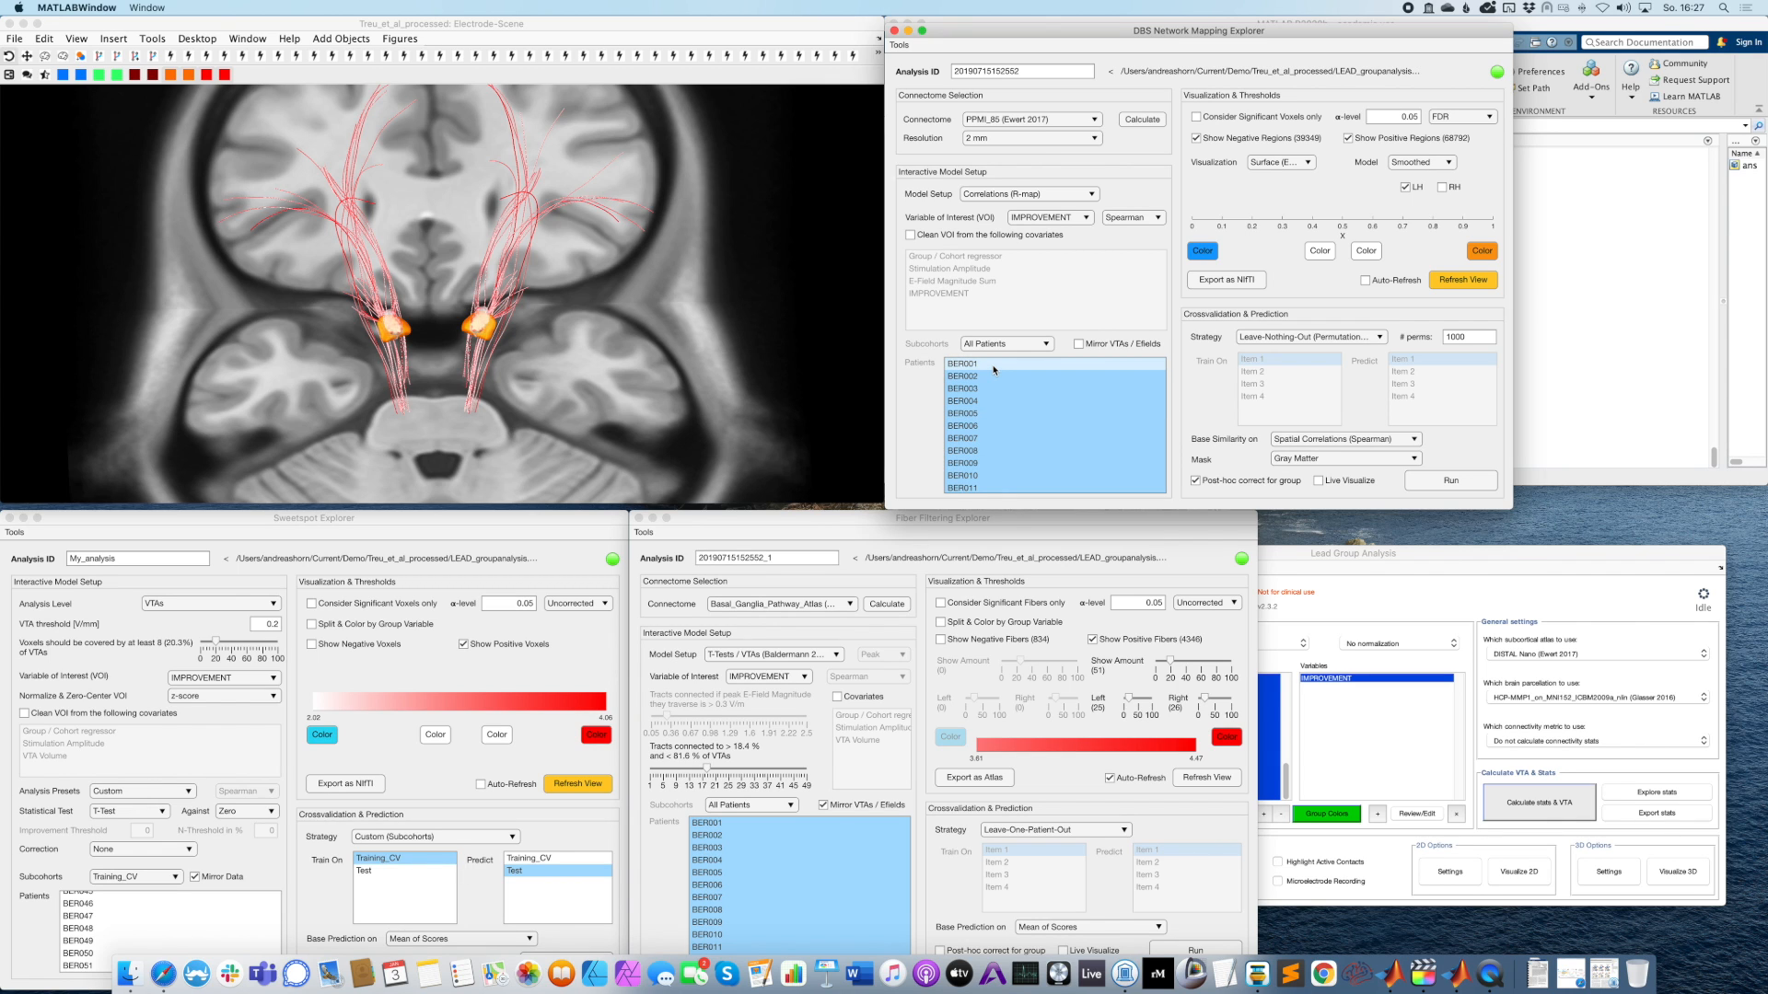
# Enable mirroring of VTAs / Efields for the network model and set the significance correction to Uncorrected.
pyautogui.click(1107, 346)
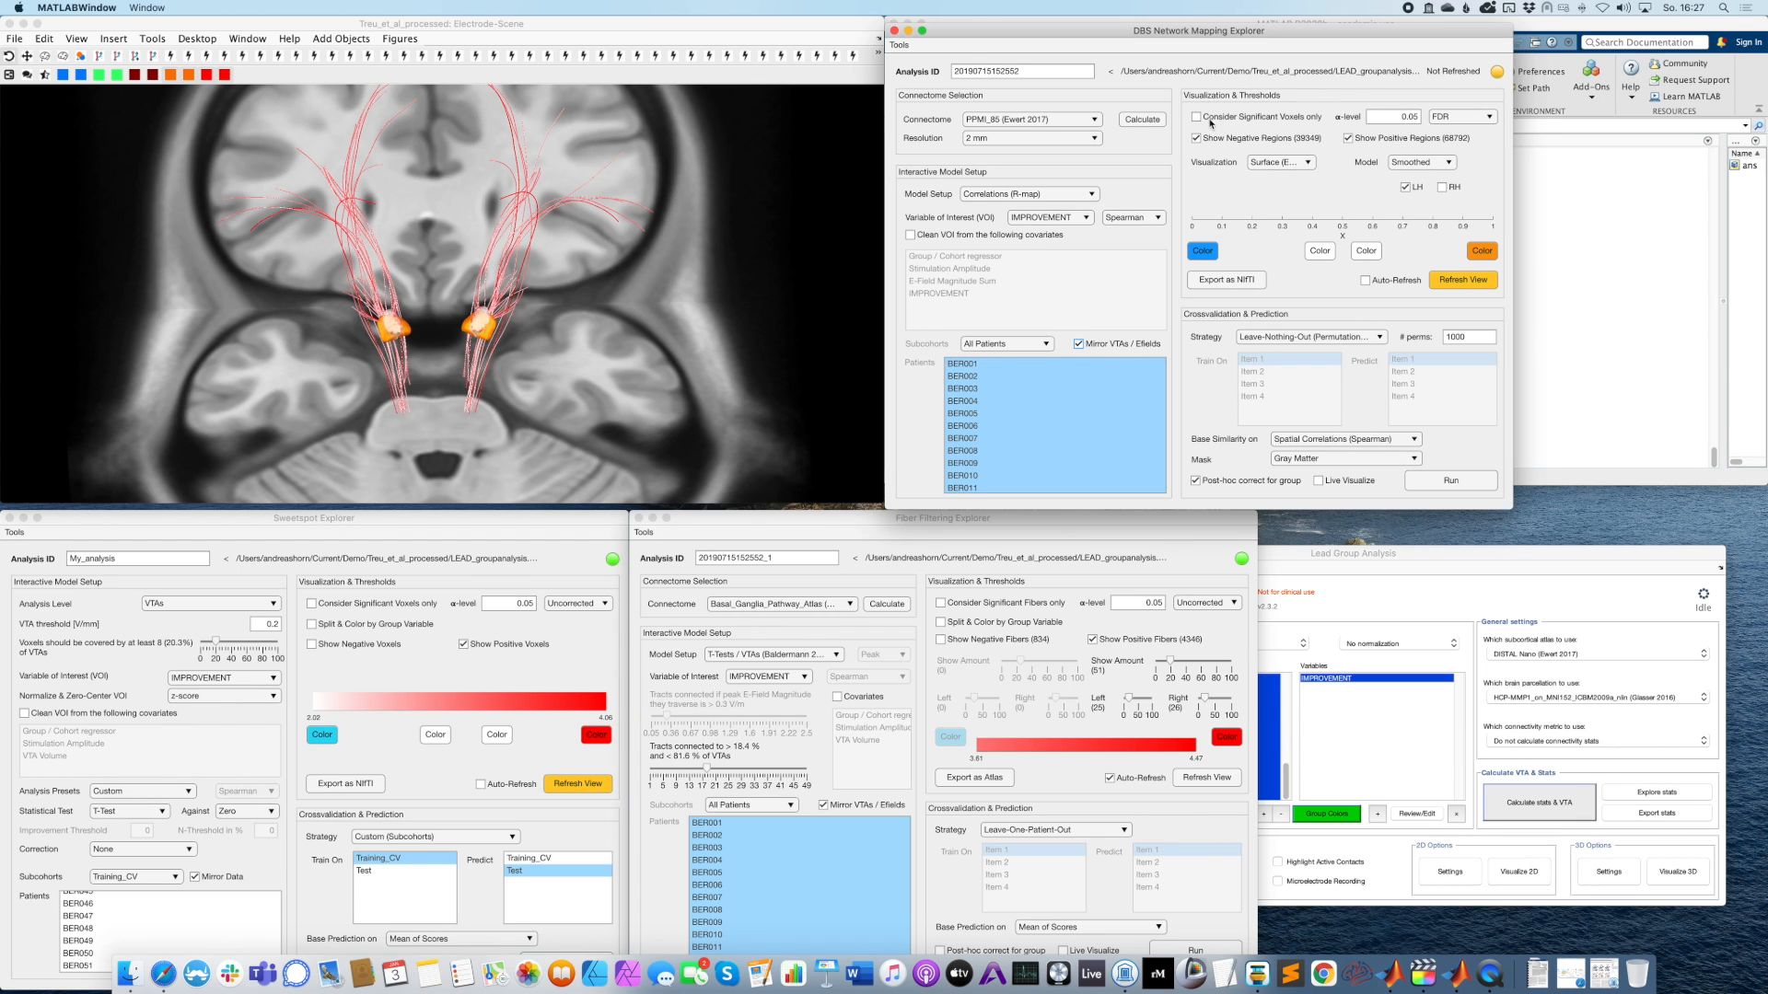
pyautogui.click(1464, 117)
pyautogui.click(1462, 167)
pyautogui.click(1465, 117)
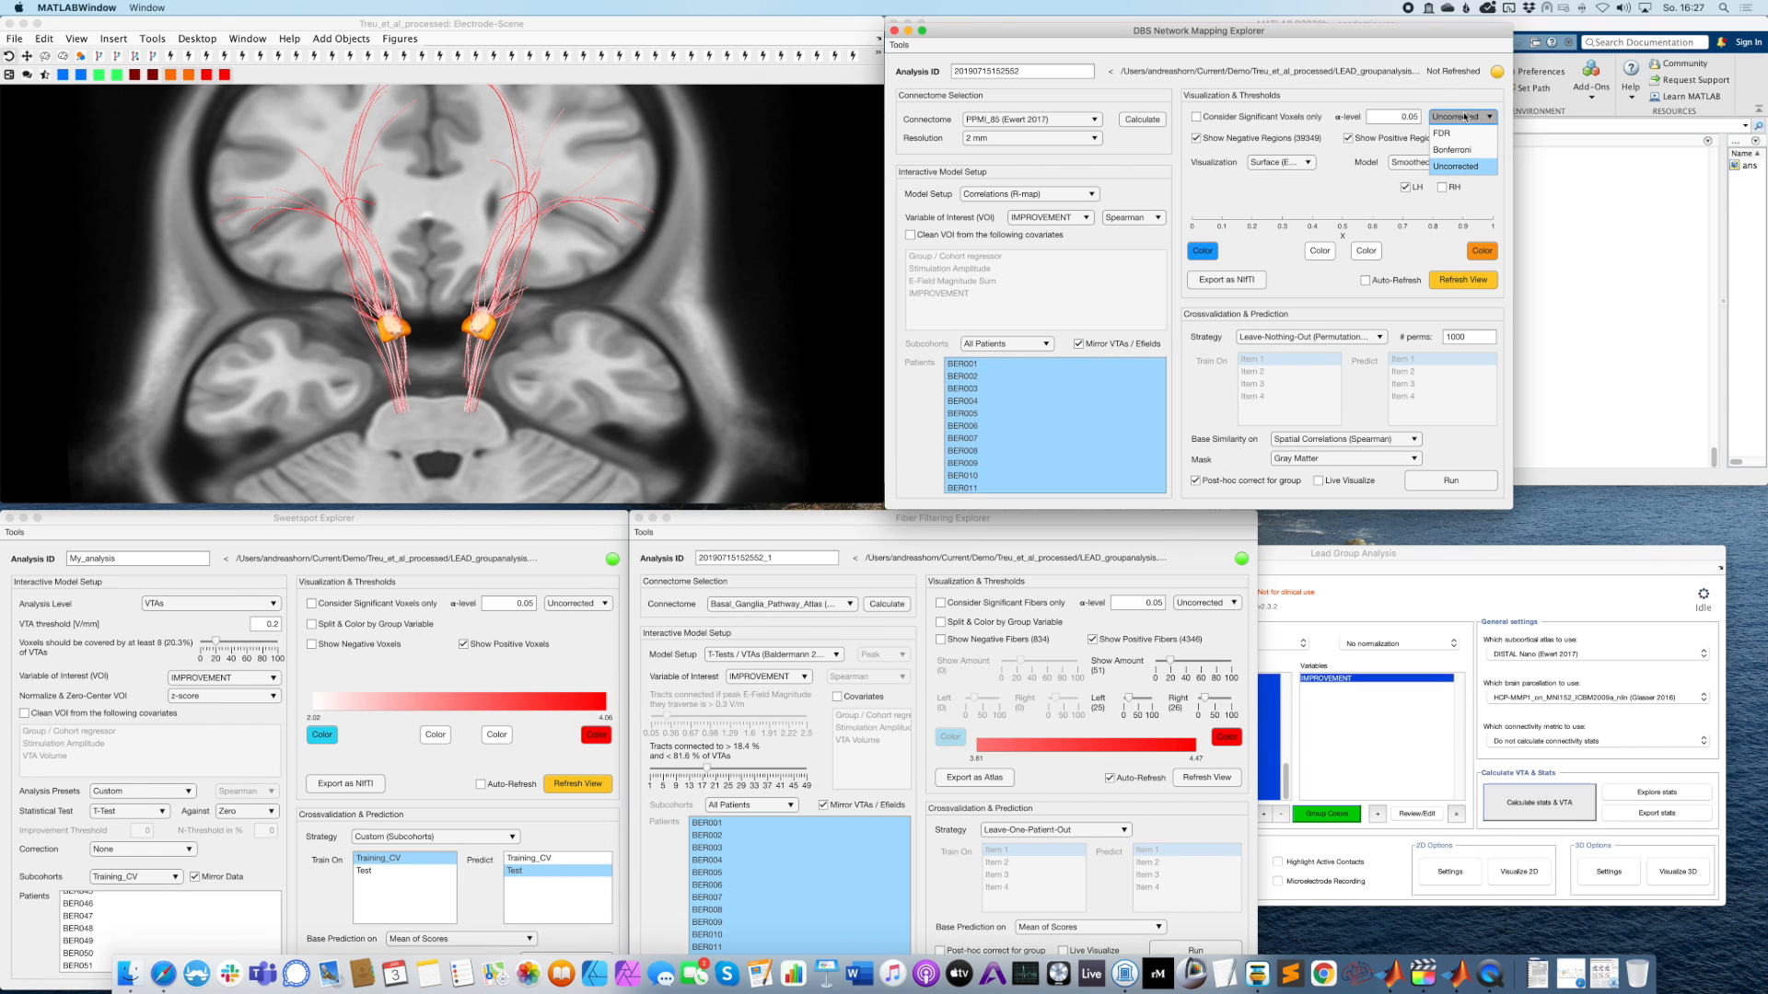
pyautogui.click(1462, 111)
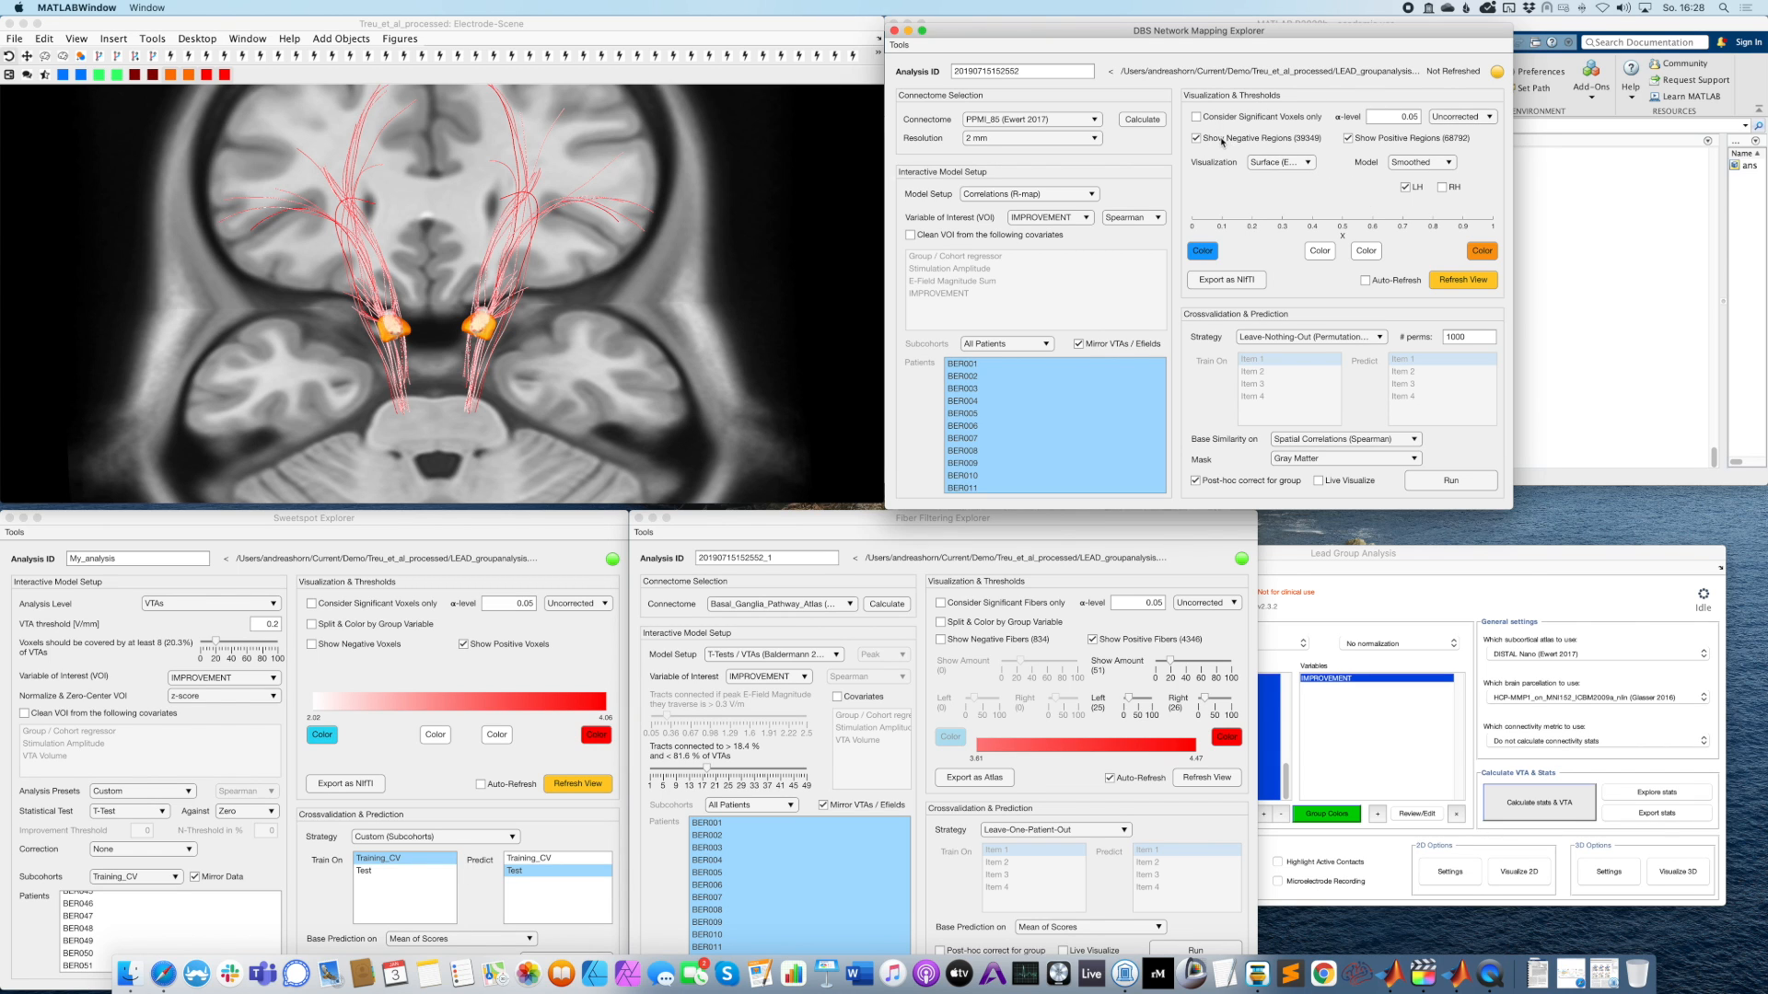
# Review the network map's visualization and surface model options, keeping Surface (Elvis) and Smoothed.
pyautogui.click(1281, 163)
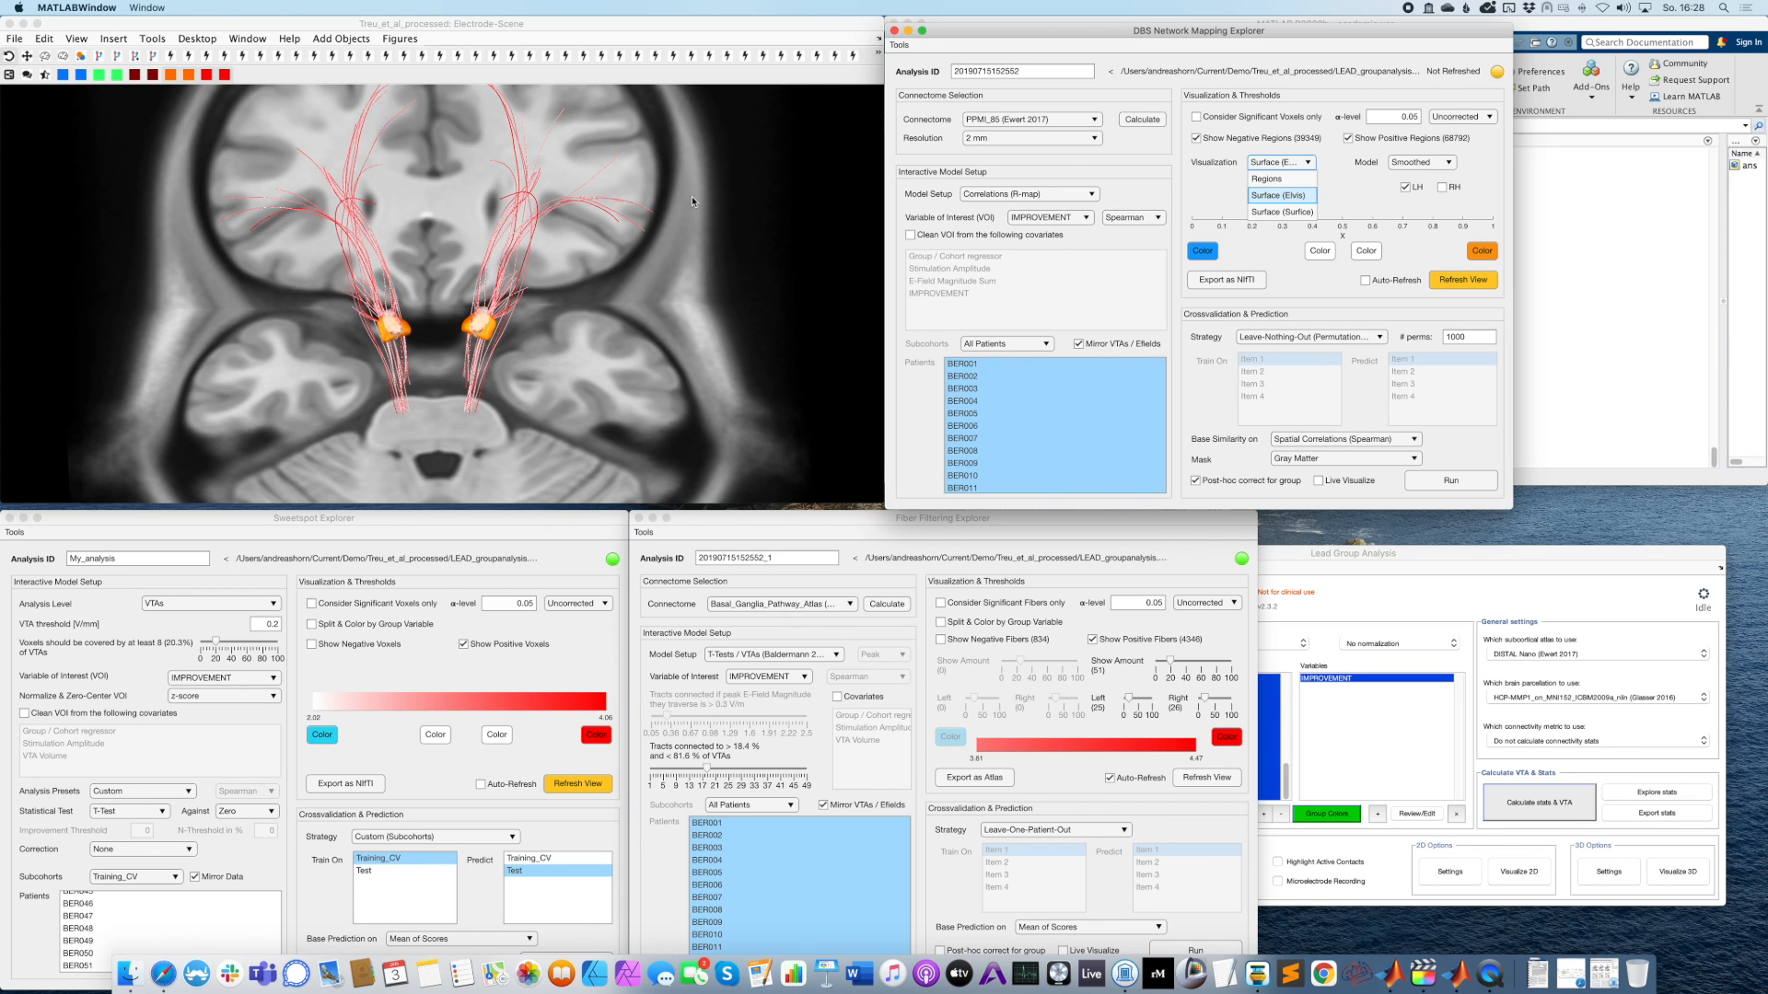
pyautogui.click(1234, 190)
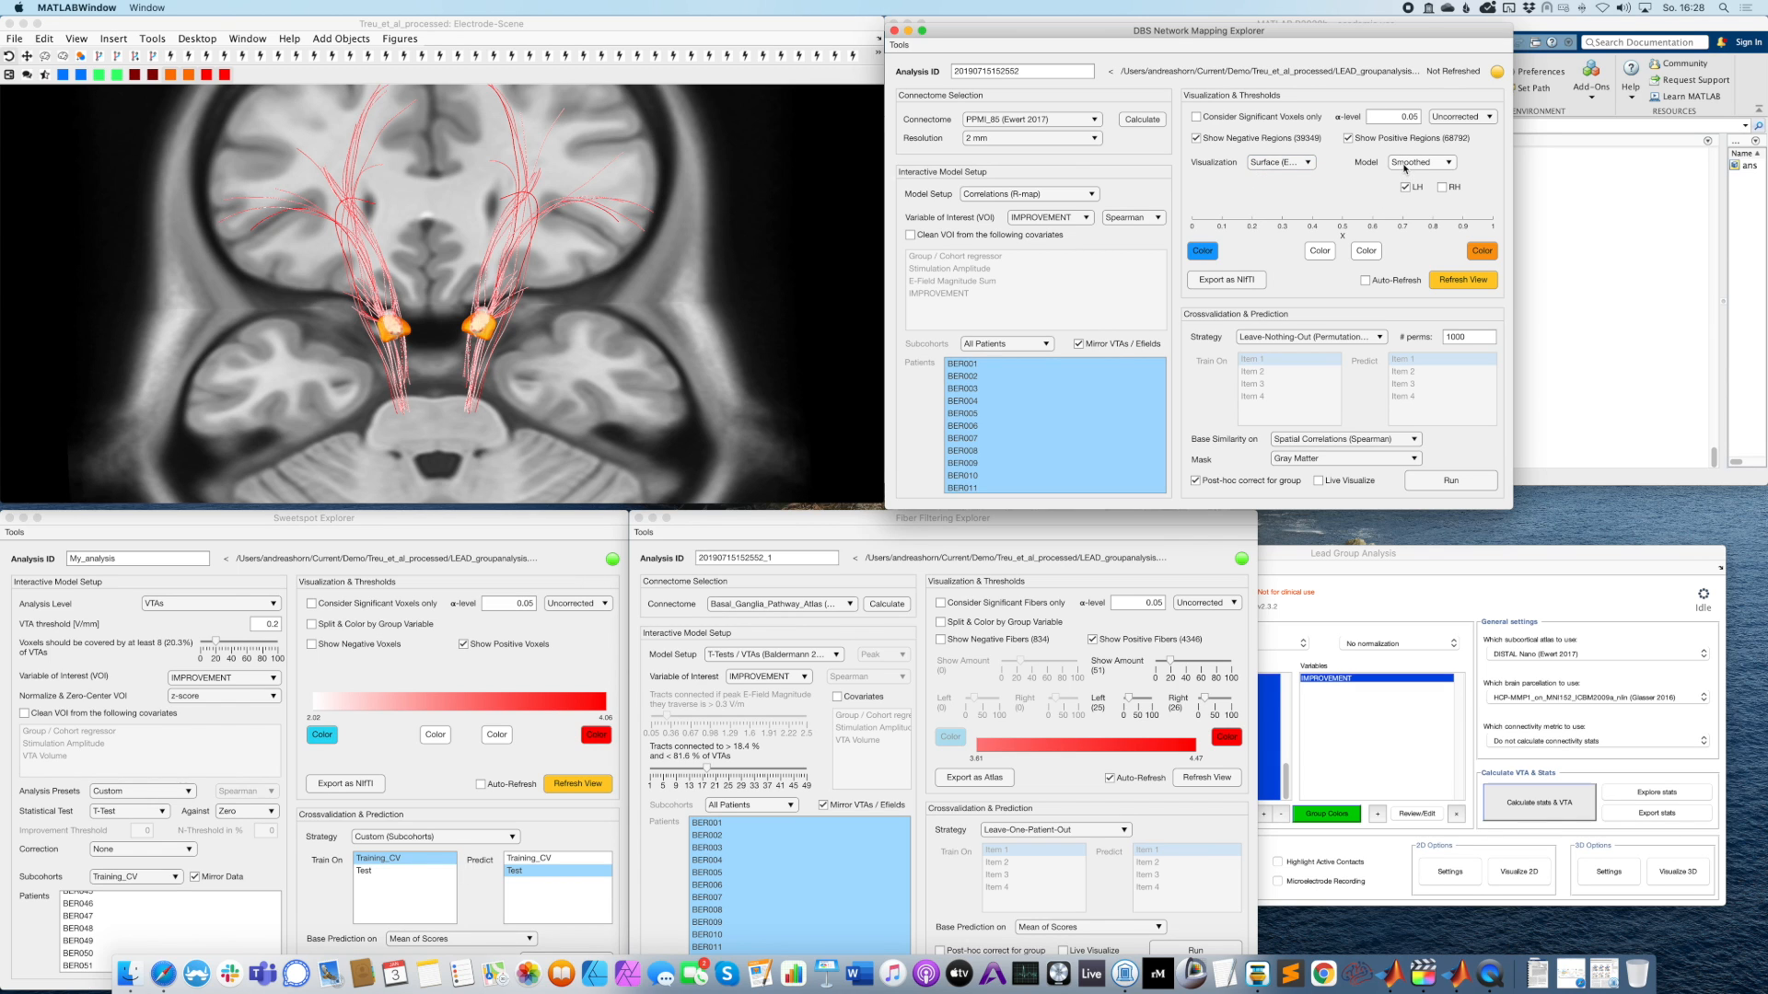
pyautogui.click(1298, 163)
pyautogui.click(1297, 163)
pyautogui.click(1412, 163)
pyautogui.click(1415, 180)
# Set the positive regions' color to red and refresh the R-map surface in the electrode scene.
pyautogui.click(1483, 250)
pyautogui.click(861, 551)
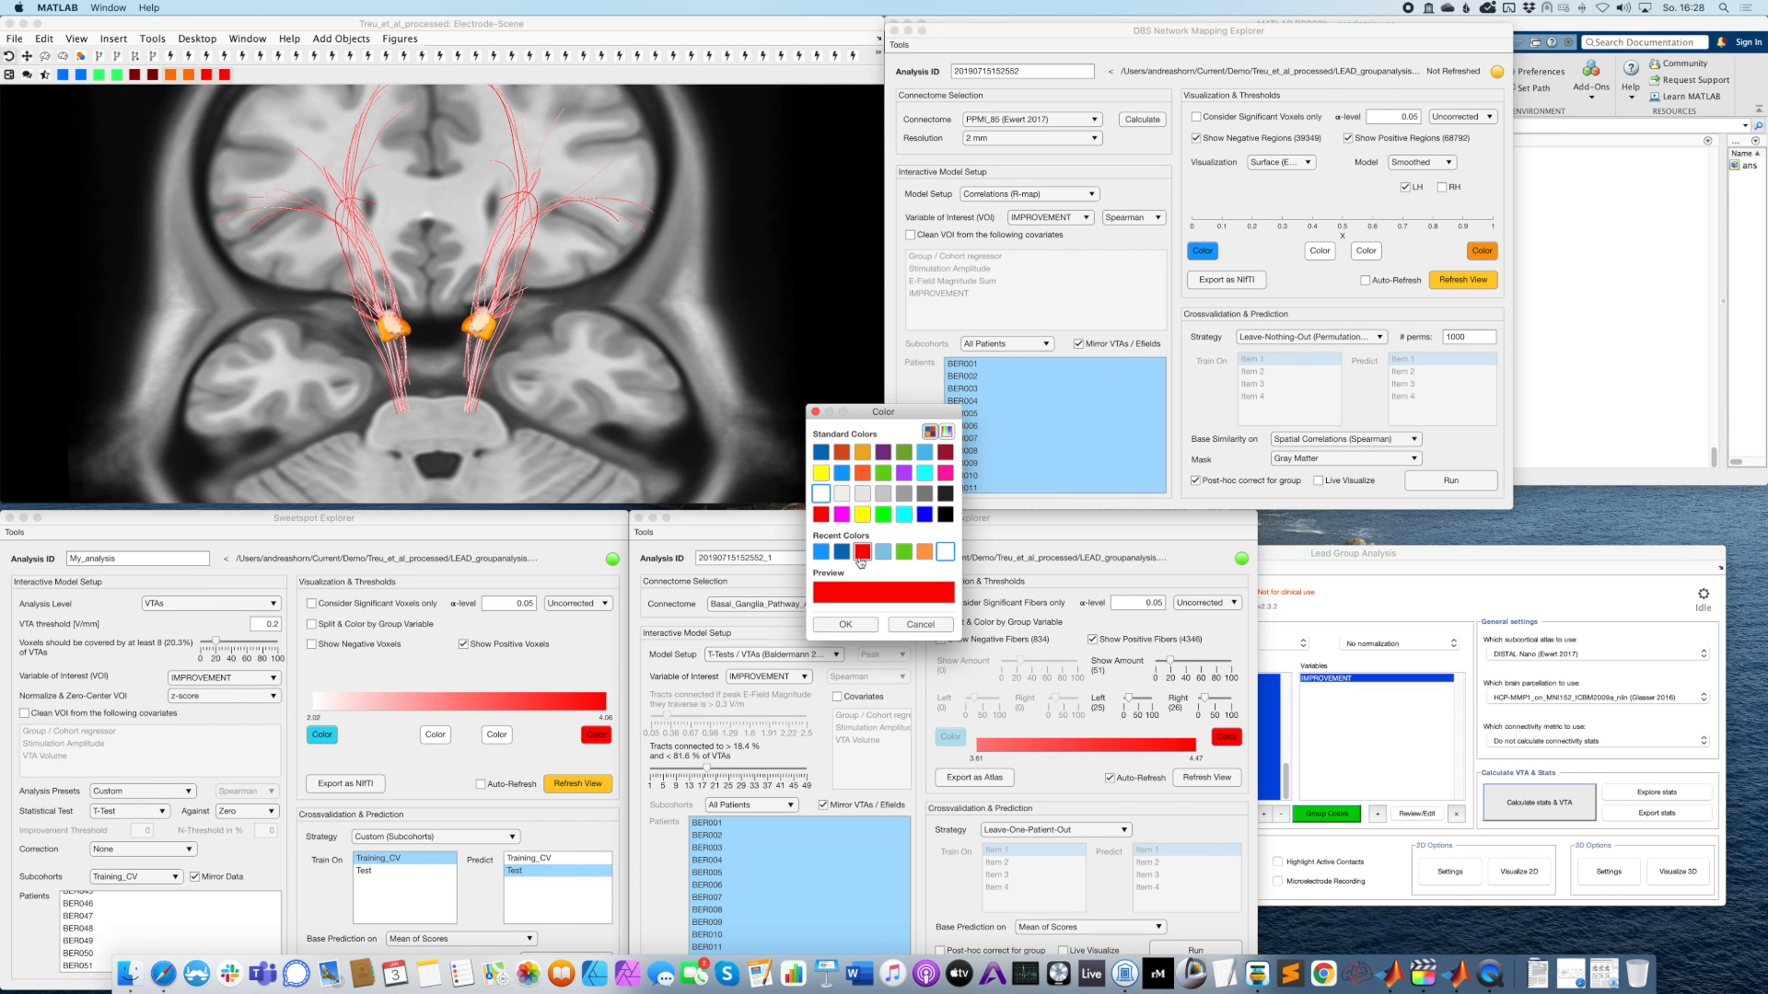
pyautogui.click(860, 629)
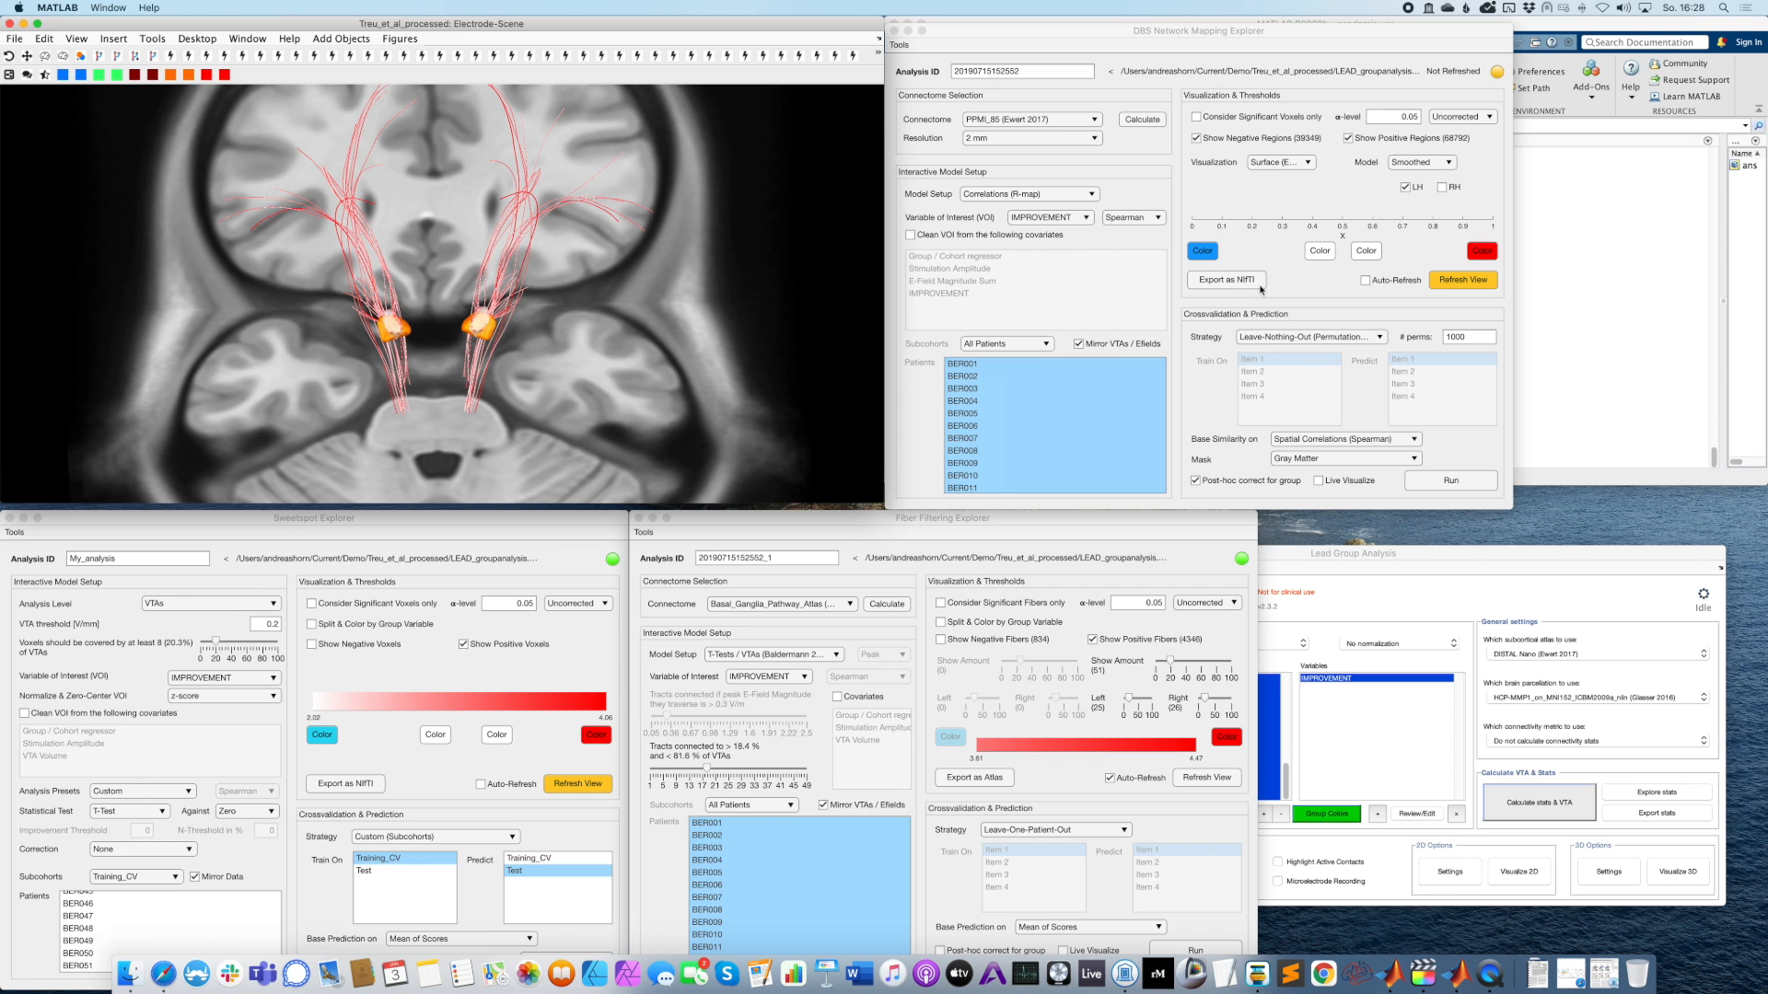
pyautogui.click(1477, 288)
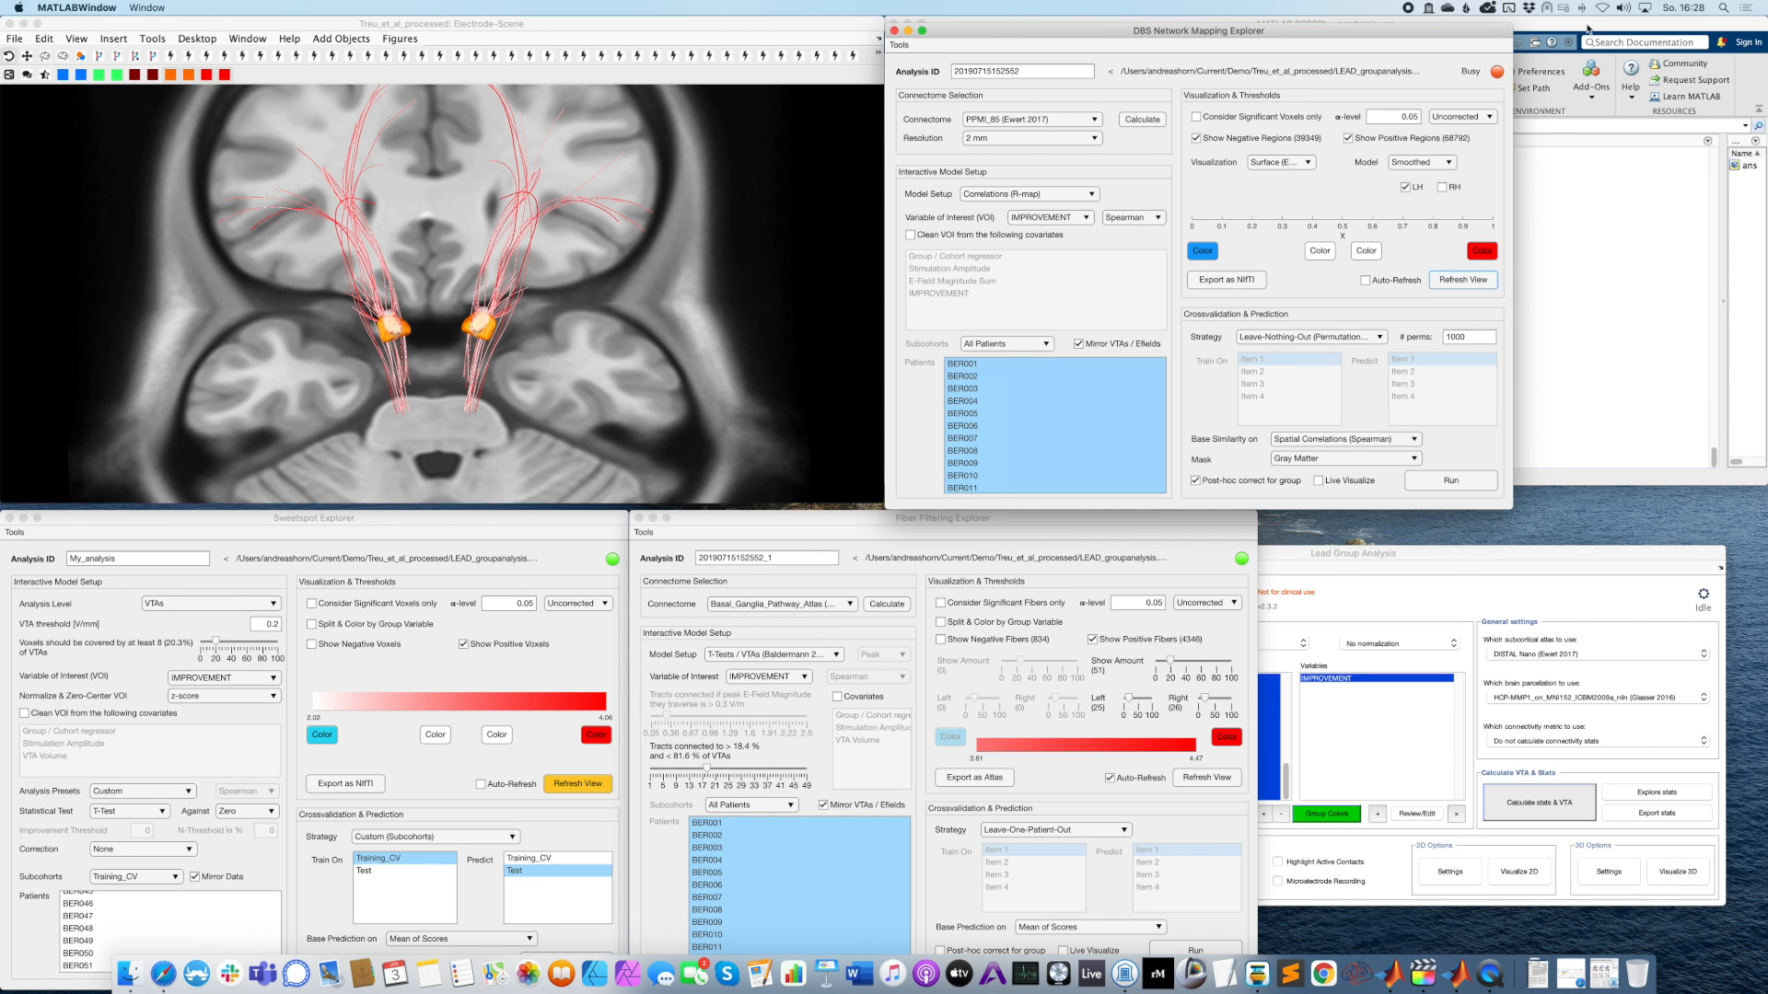
pyautogui.moveTo(1580, 245); pyautogui.dragTo(1581, 487)
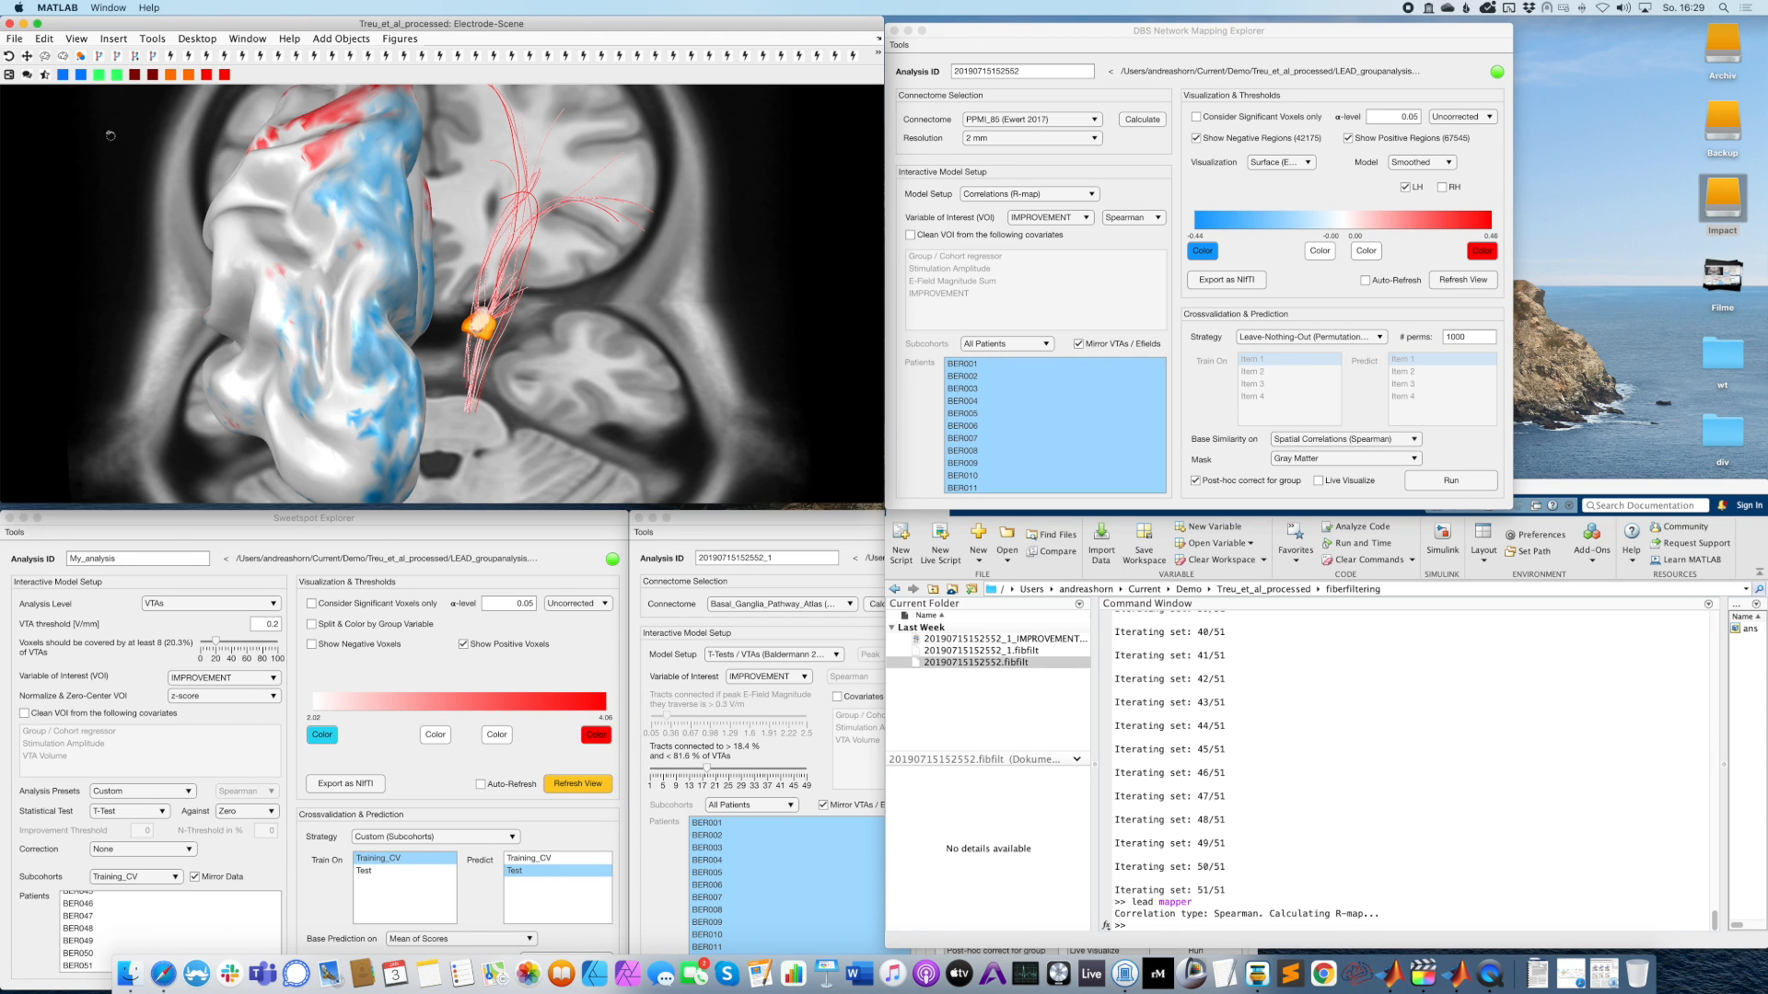
pyautogui.moveTo(323, 321); pyautogui.dragTo(268, 349)
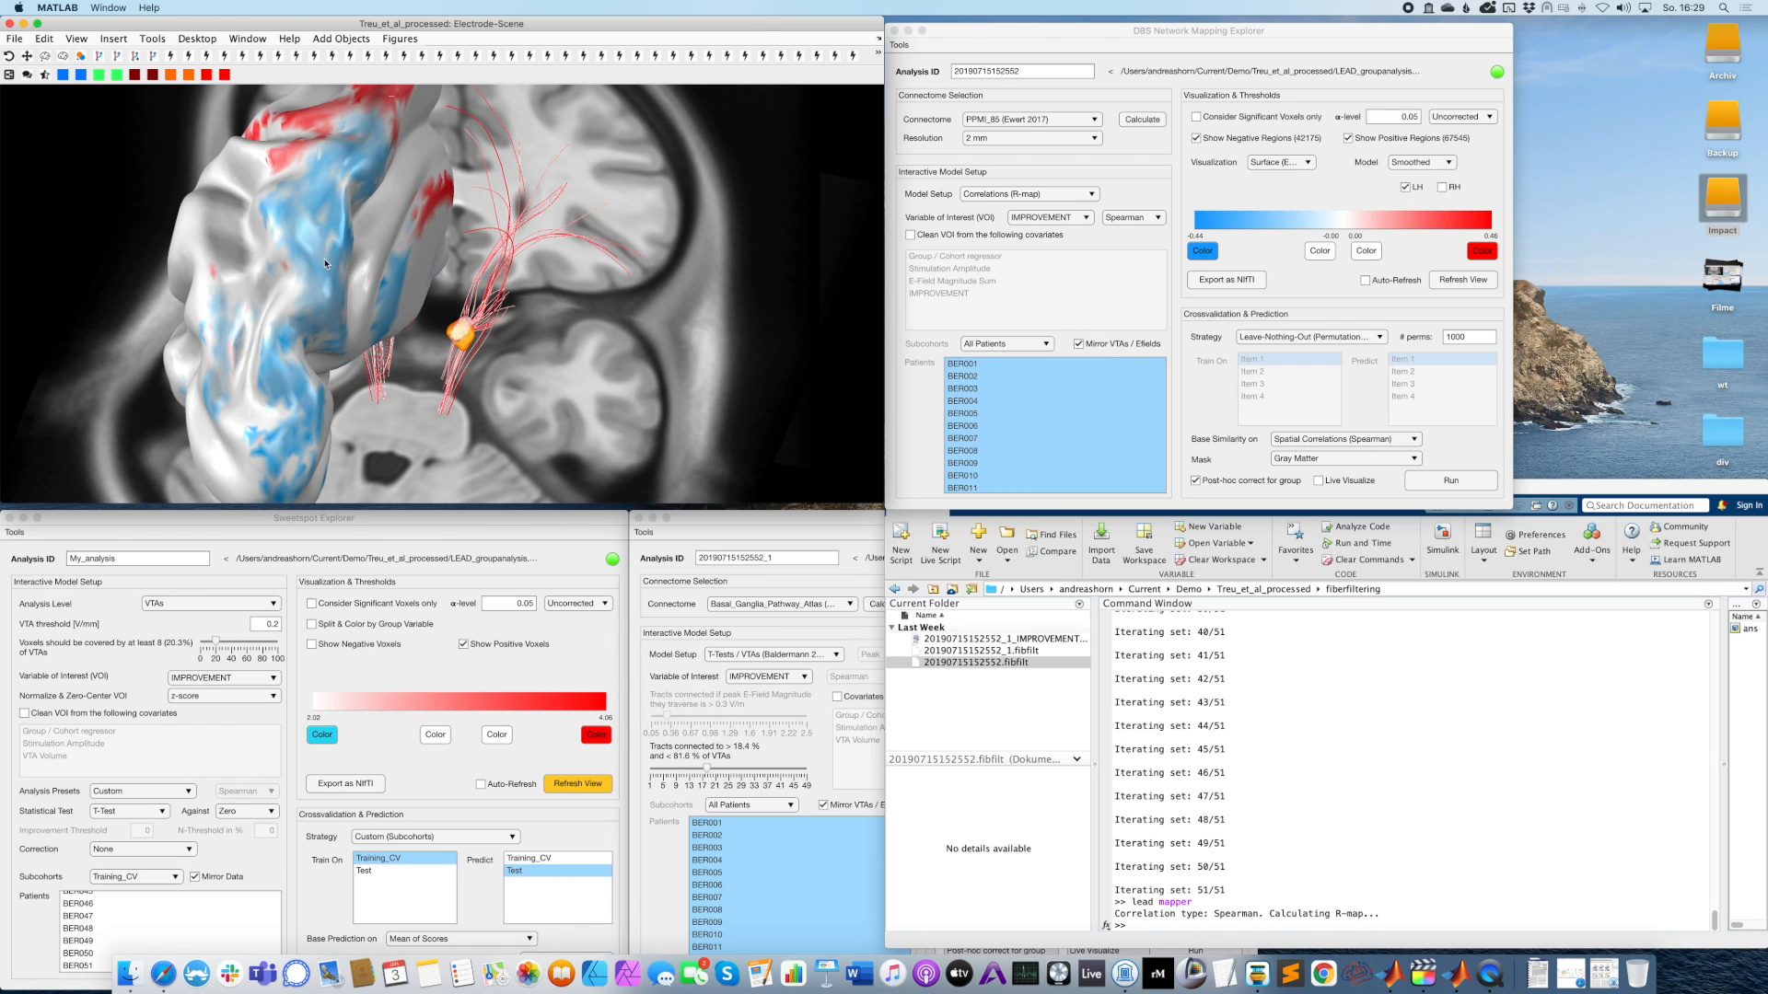
pyautogui.keyDown('shift'); pyautogui.moveTo(322, 279); pyautogui.dragTo(323, 382); pyautogui.keyUp('shift')
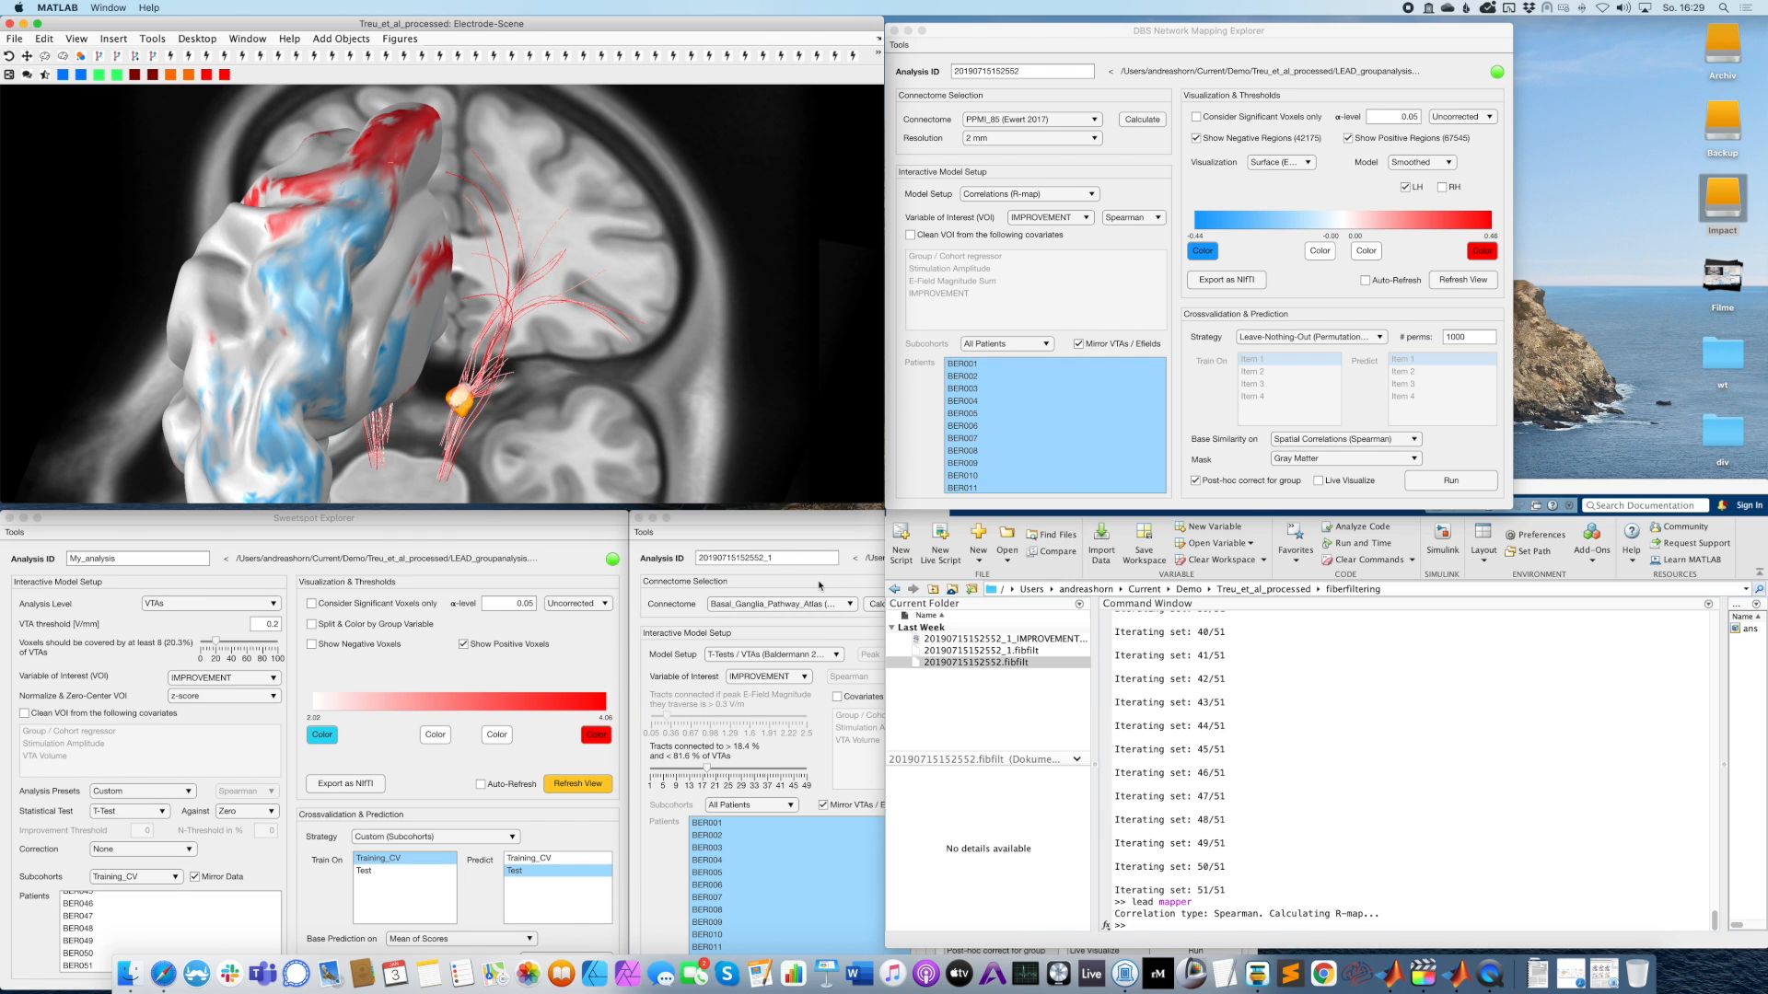
# Select PPMI_85 (Ewert 2017) as the connectome in the Fiber Filtering Explorer.
pyautogui.click(763, 606)
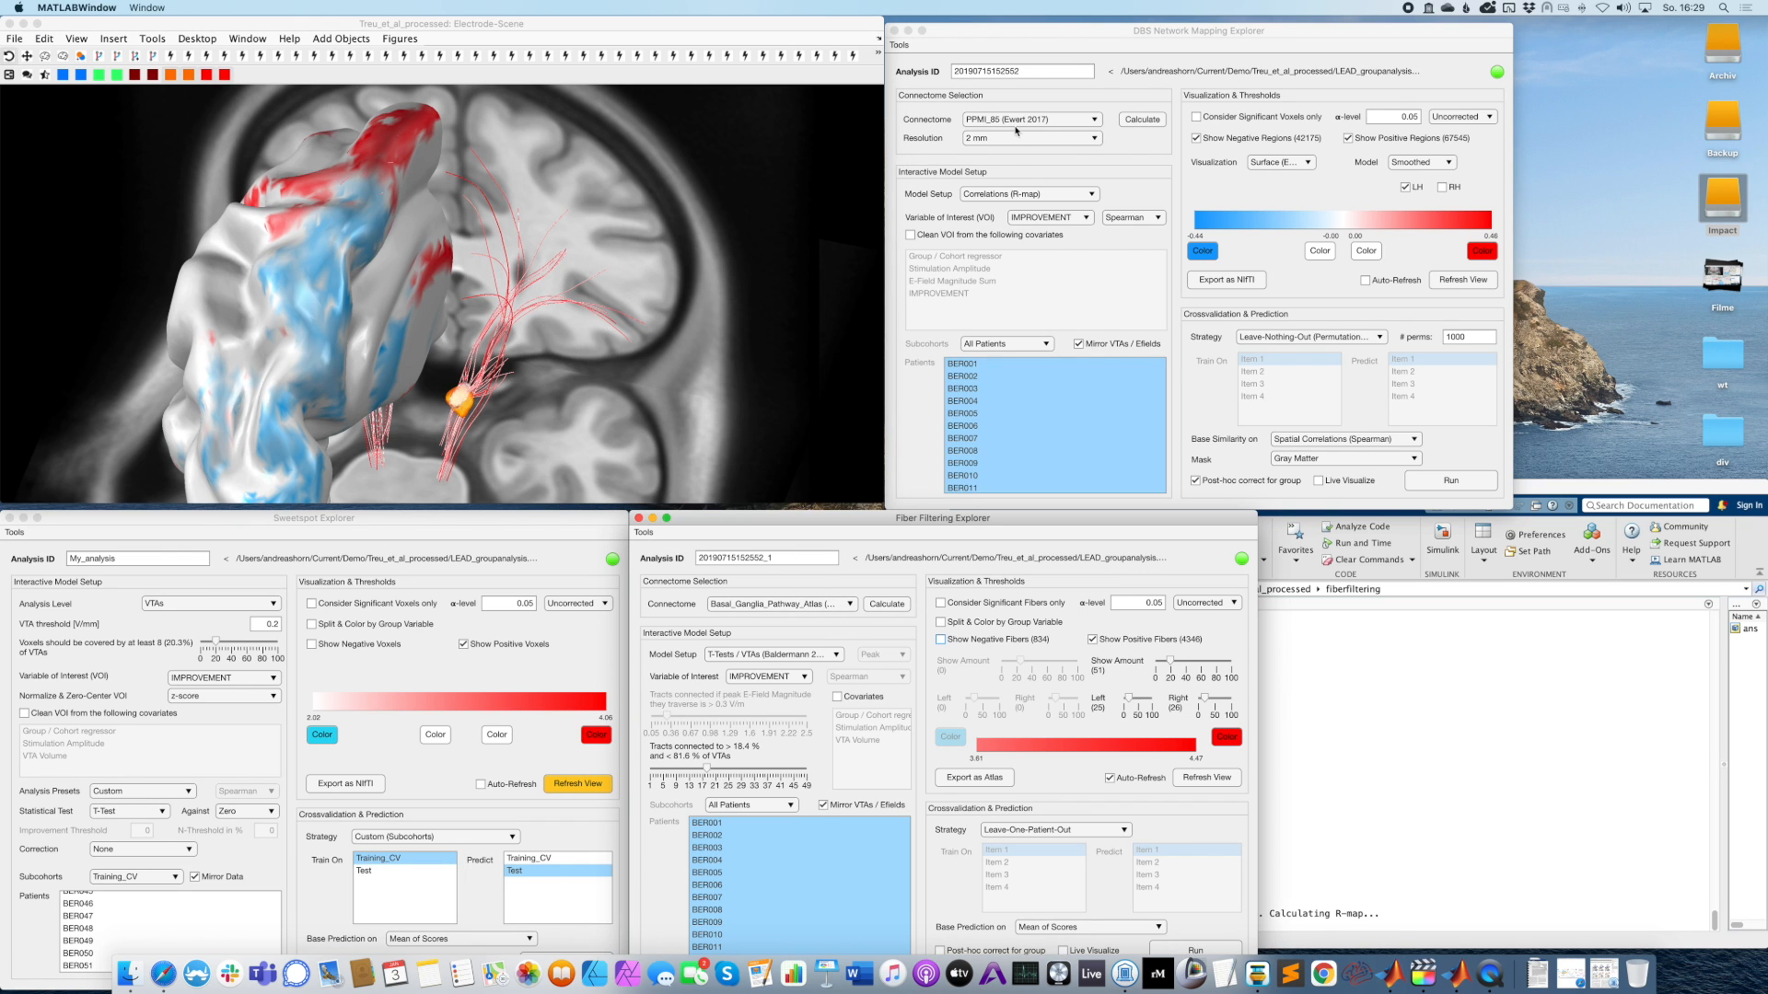
pyautogui.click(832, 604)
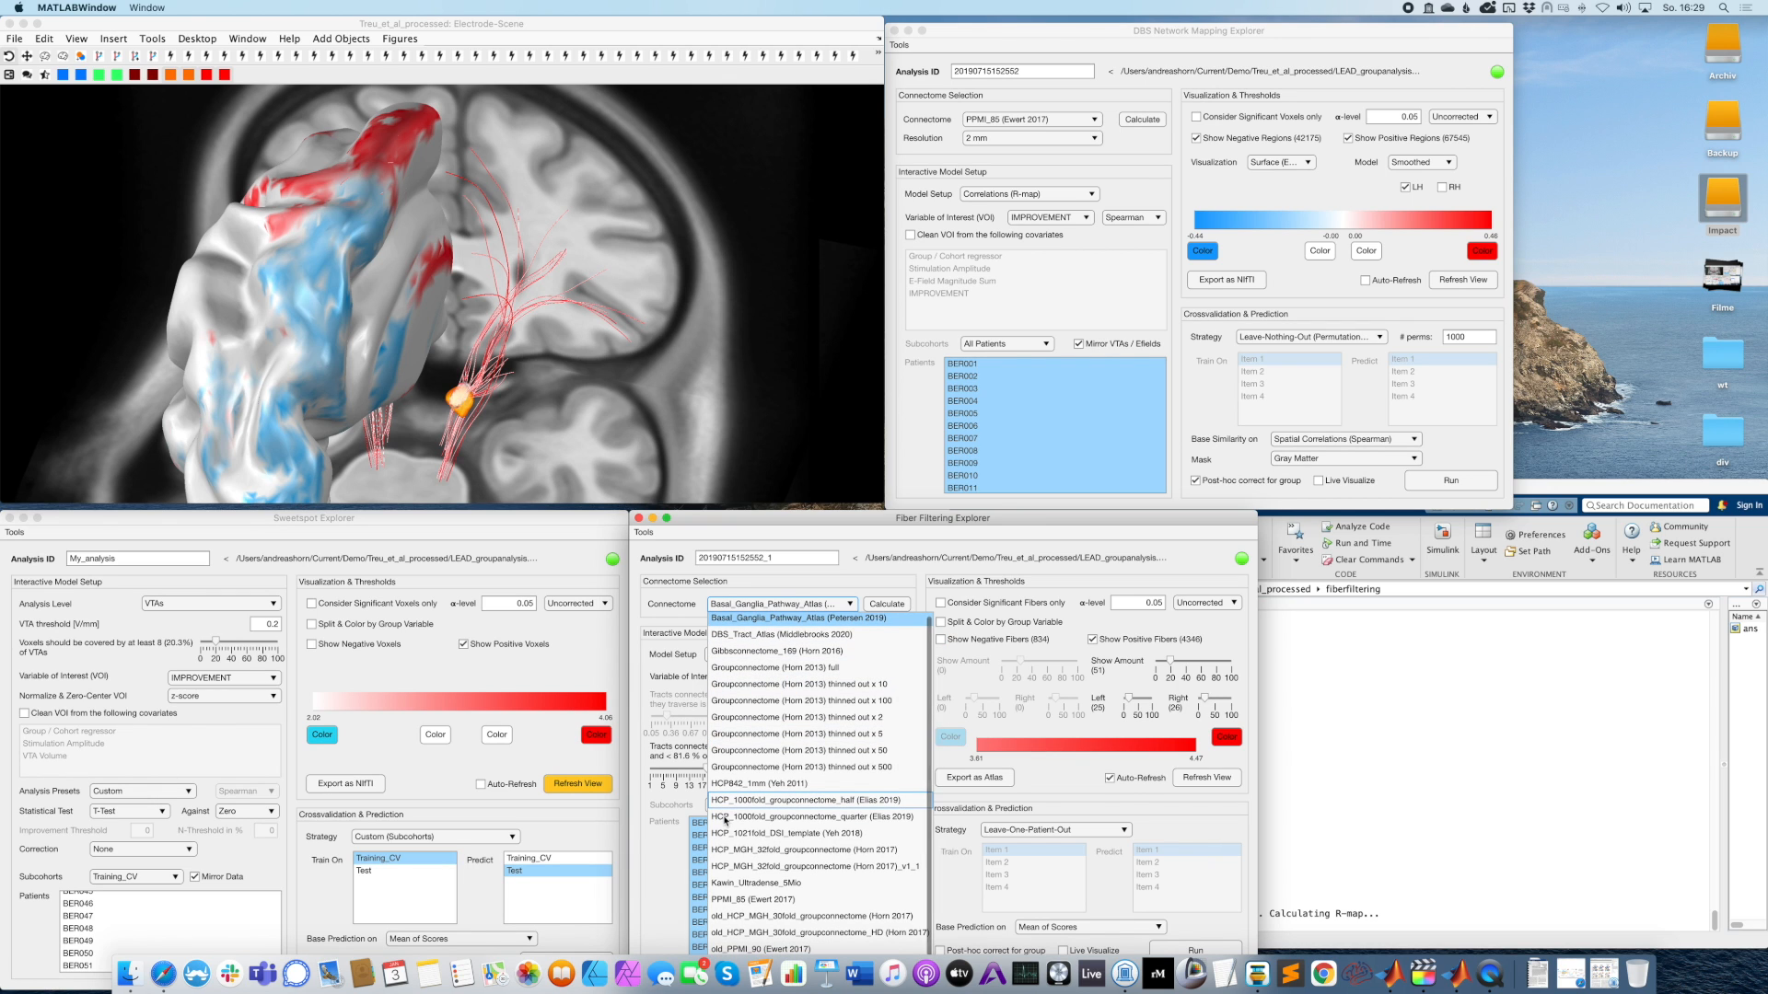
pyautogui.click(750, 902)
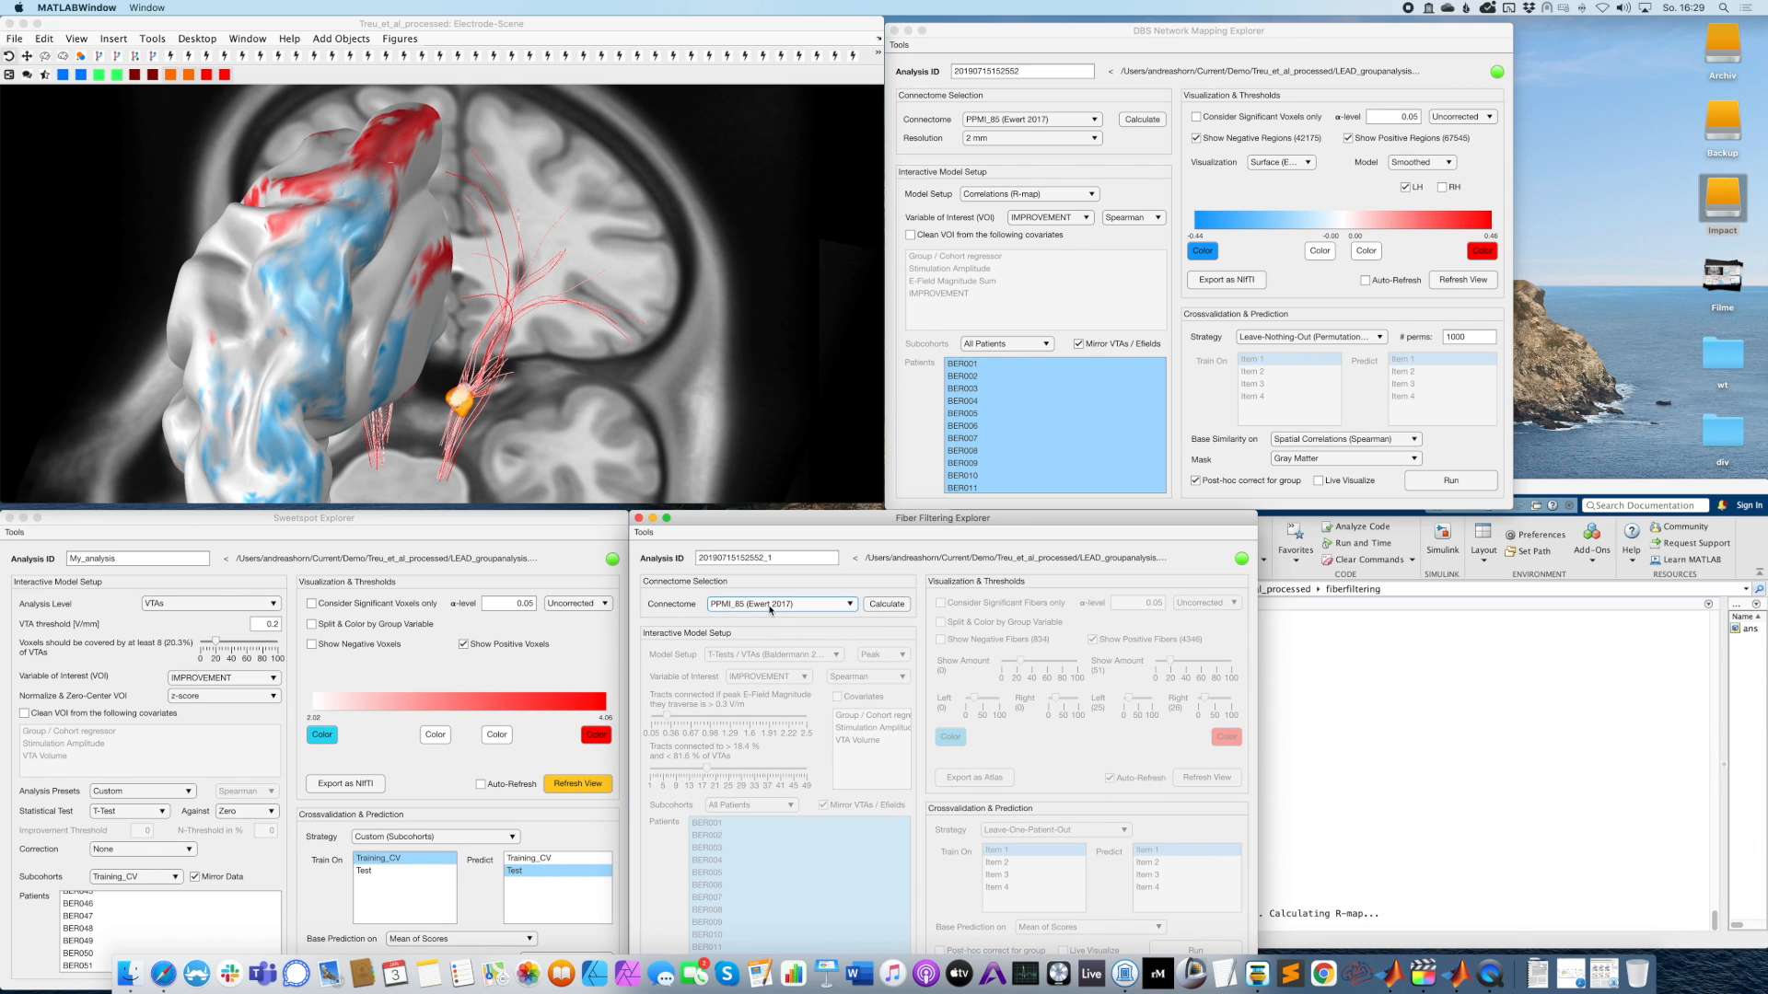
# Examine the R-map on the medial side of the left hemisphere surface in the electrode scene.
pyautogui.click(338, 320)
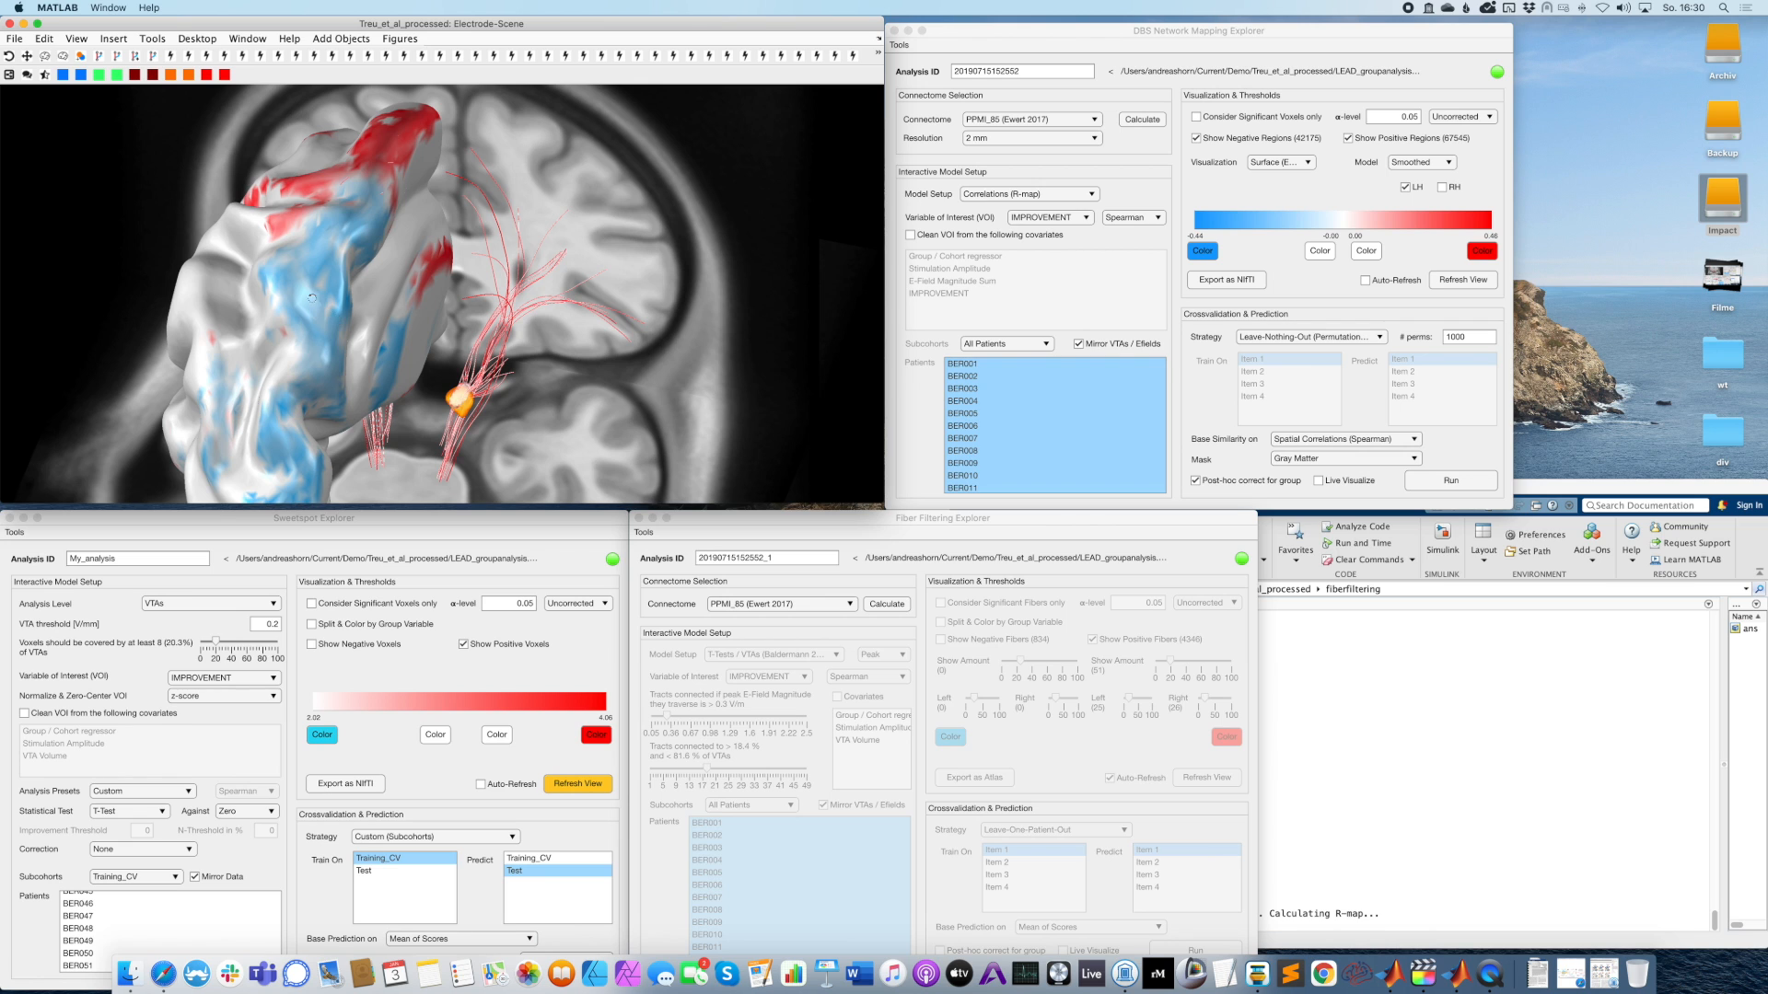
pyautogui.moveTo(290, 281); pyautogui.dragTo(263, 262)
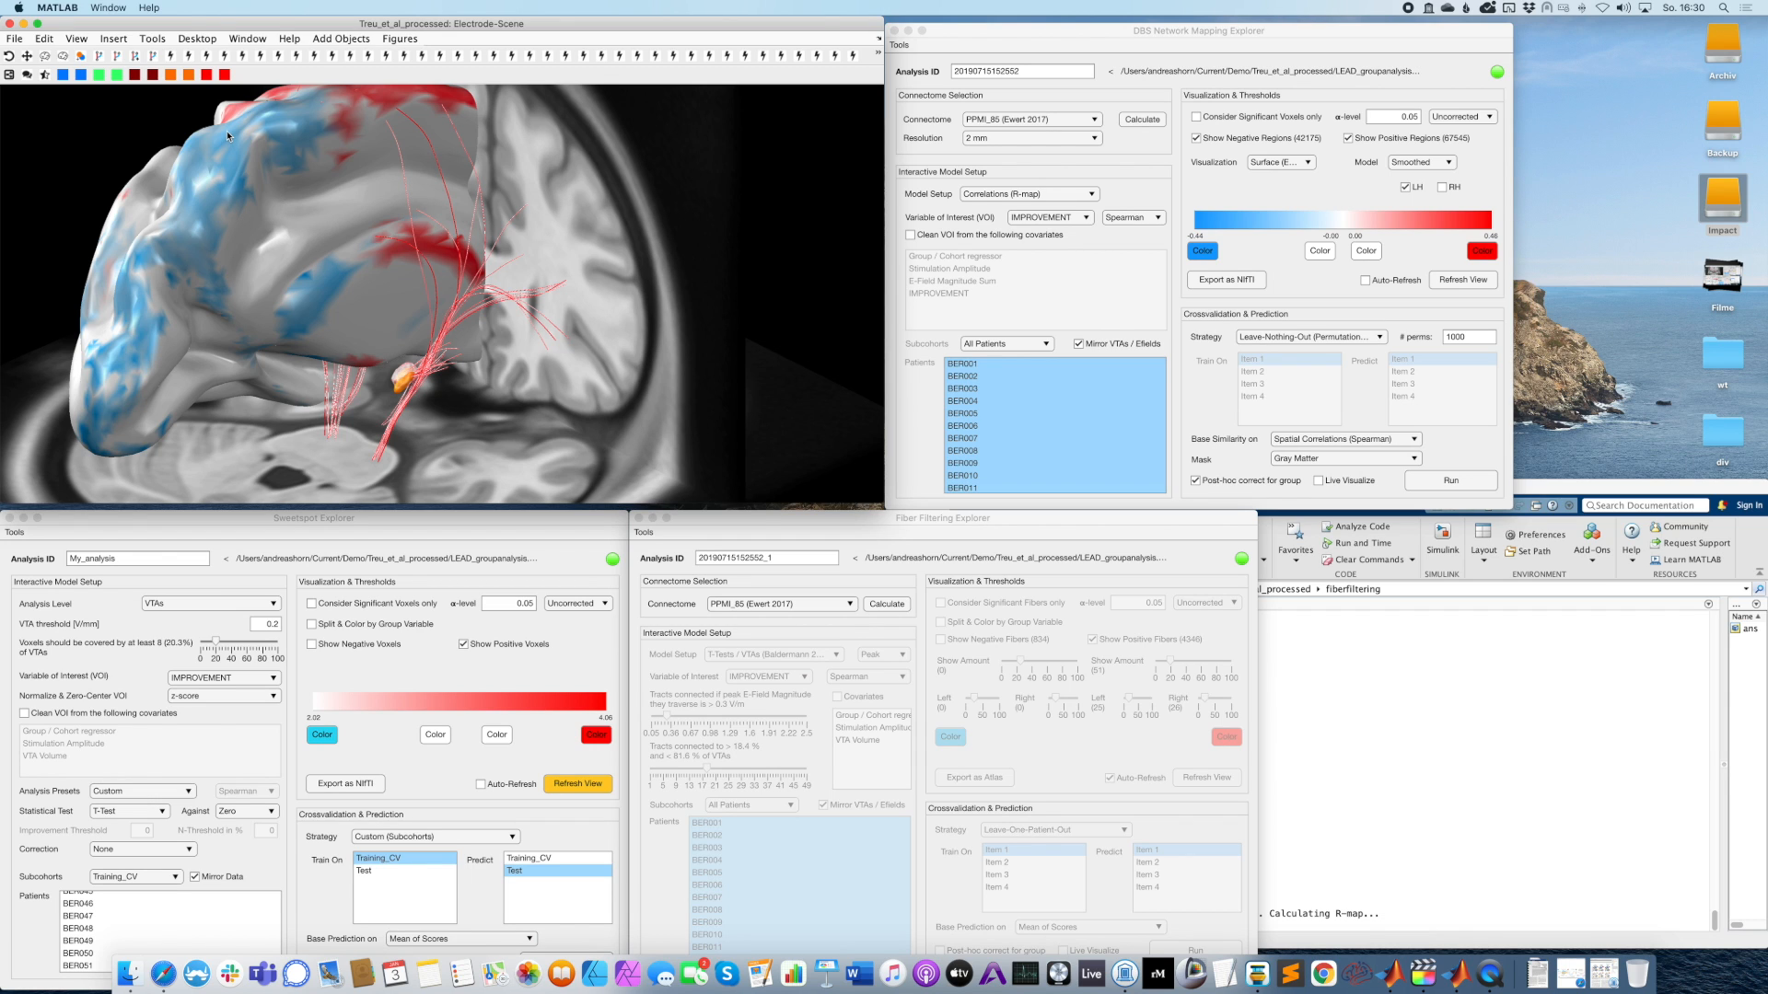
pyautogui.moveTo(423, 208); pyautogui.dragTo(422, 285, button='right')
pyautogui.scroll(-2, 502, 139)
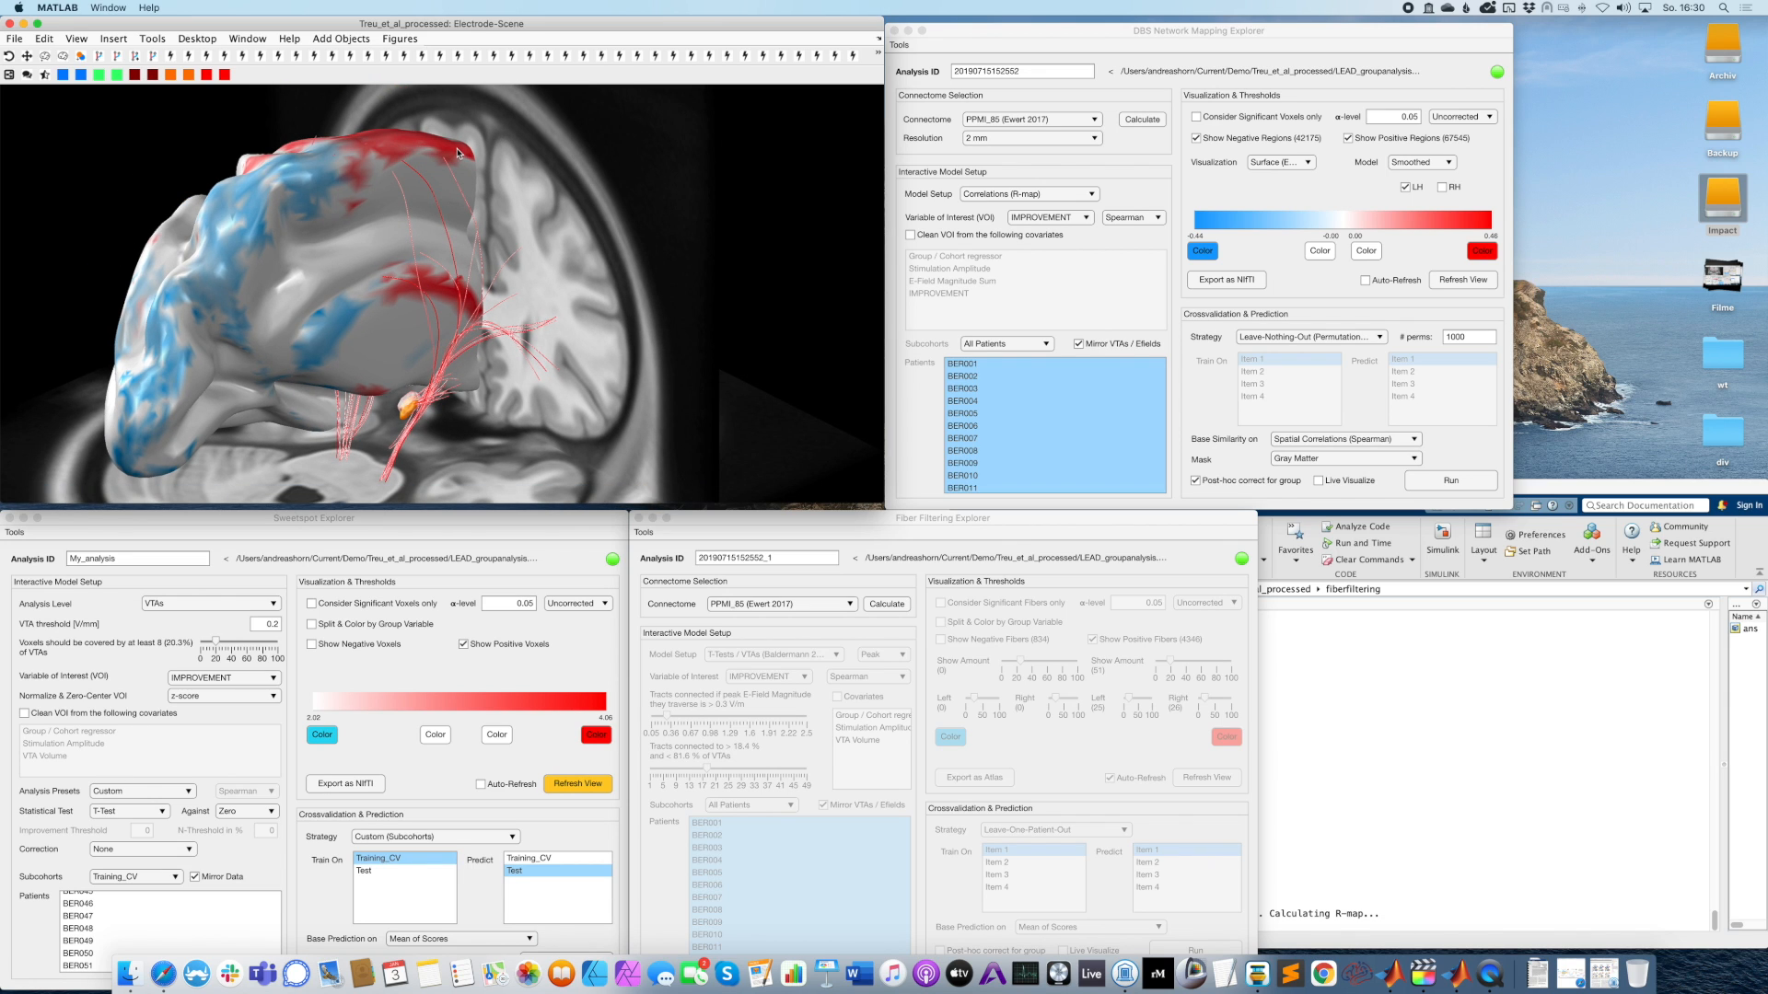
# Visualize the R-map as Surface (Surfice), inspect the rendered hemisphere in Surf Ice and close that window.
pyautogui.click(1278, 257)
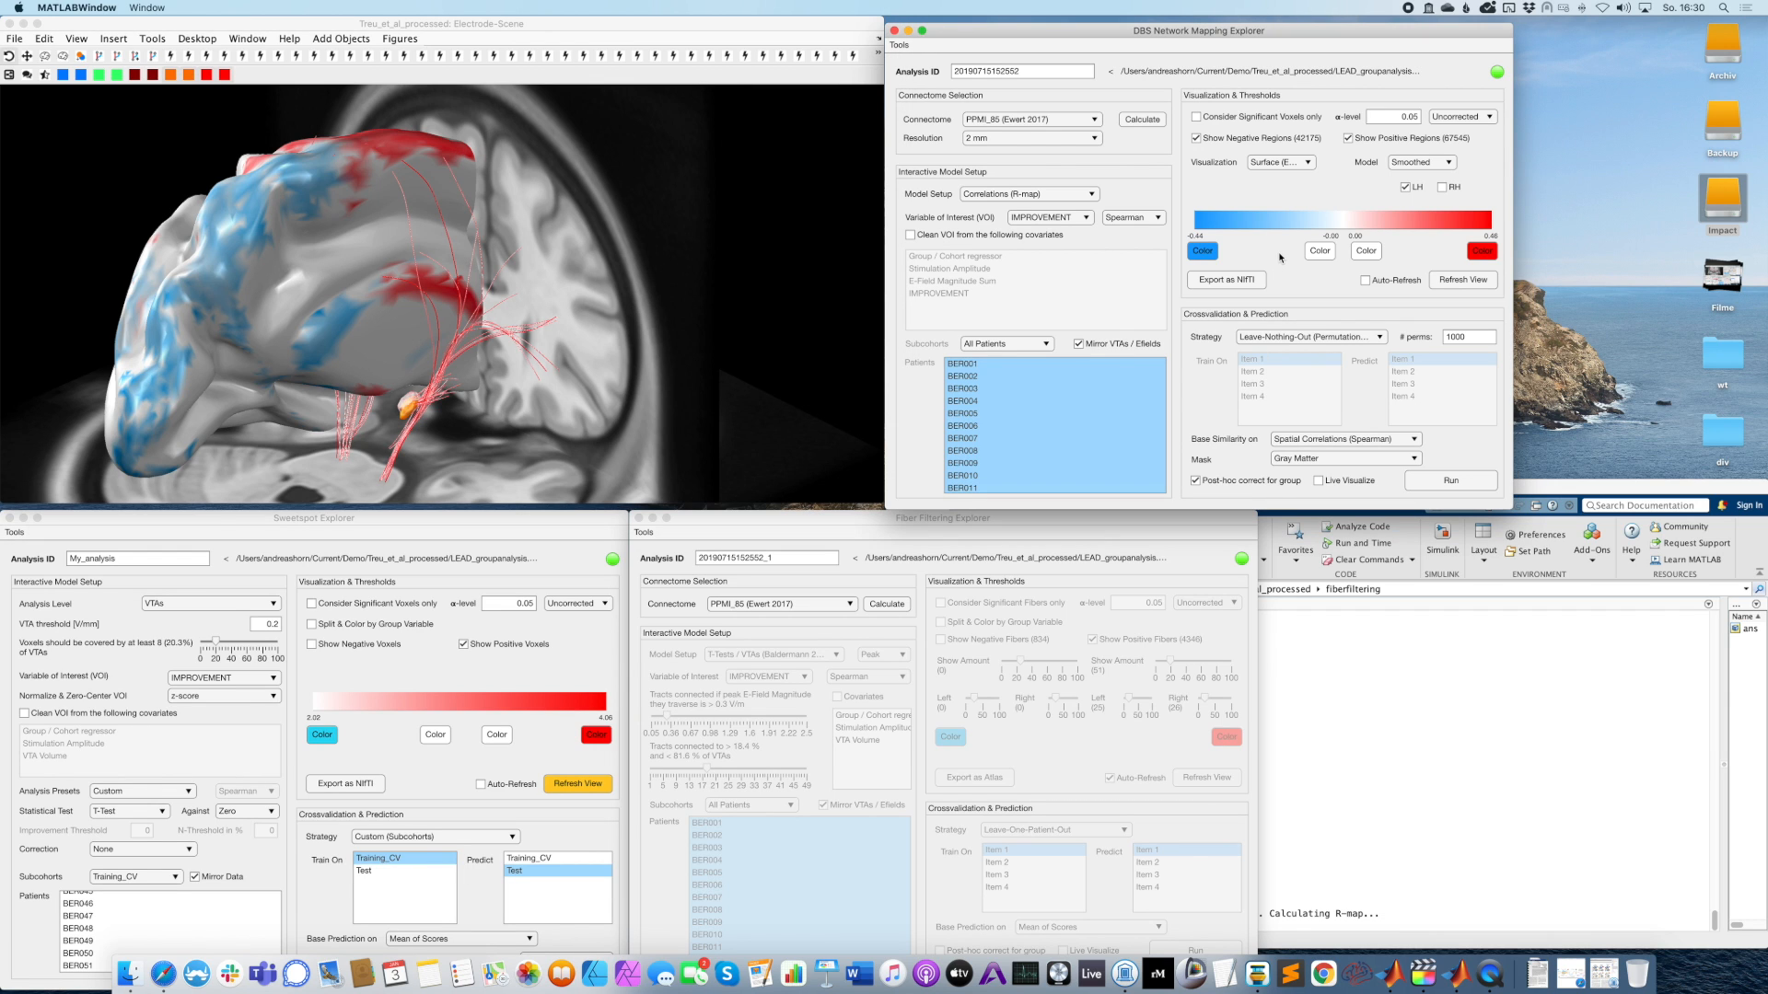
pyautogui.click(1283, 166)
pyautogui.click(1452, 281)
pyautogui.click(1453, 281)
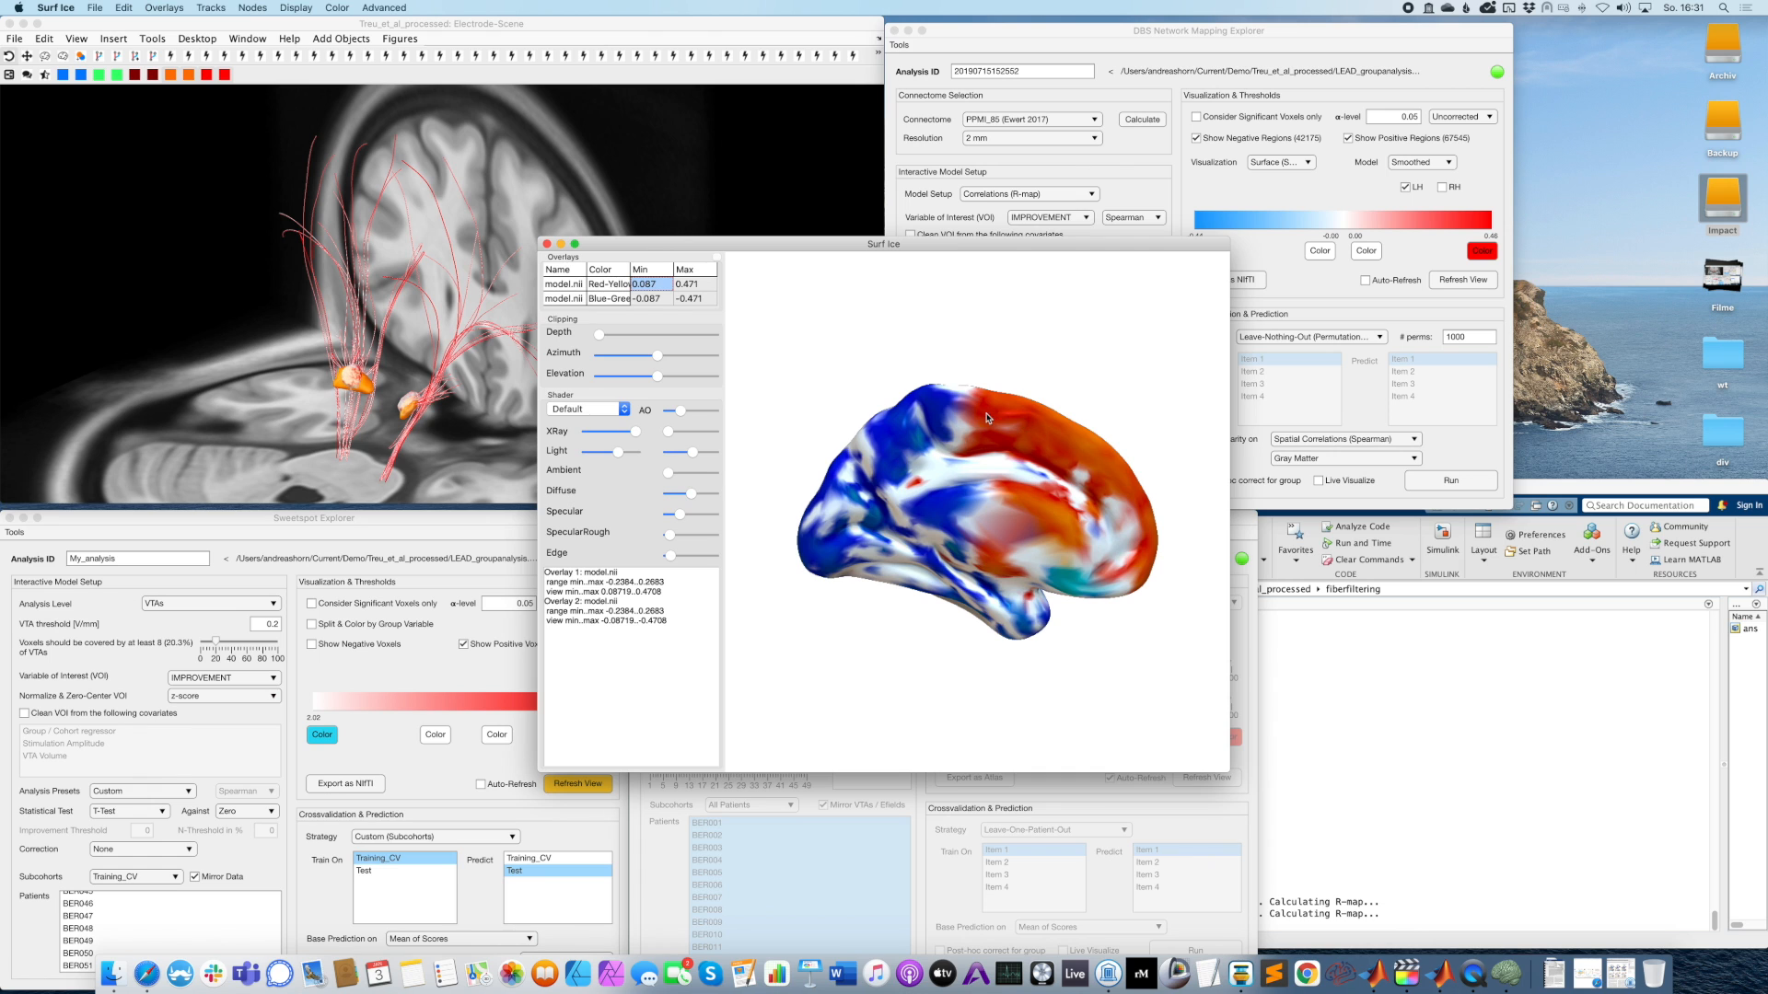
pyautogui.moveTo(1103, 475)
pyautogui.mouseDown()
pyautogui.moveTo(1059, 492)
pyautogui.moveTo(1101, 529)
pyautogui.moveTo(1168, 473)
pyautogui.moveTo(1031, 475)
pyautogui.moveTo(1137, 476)
pyautogui.mouseUp()
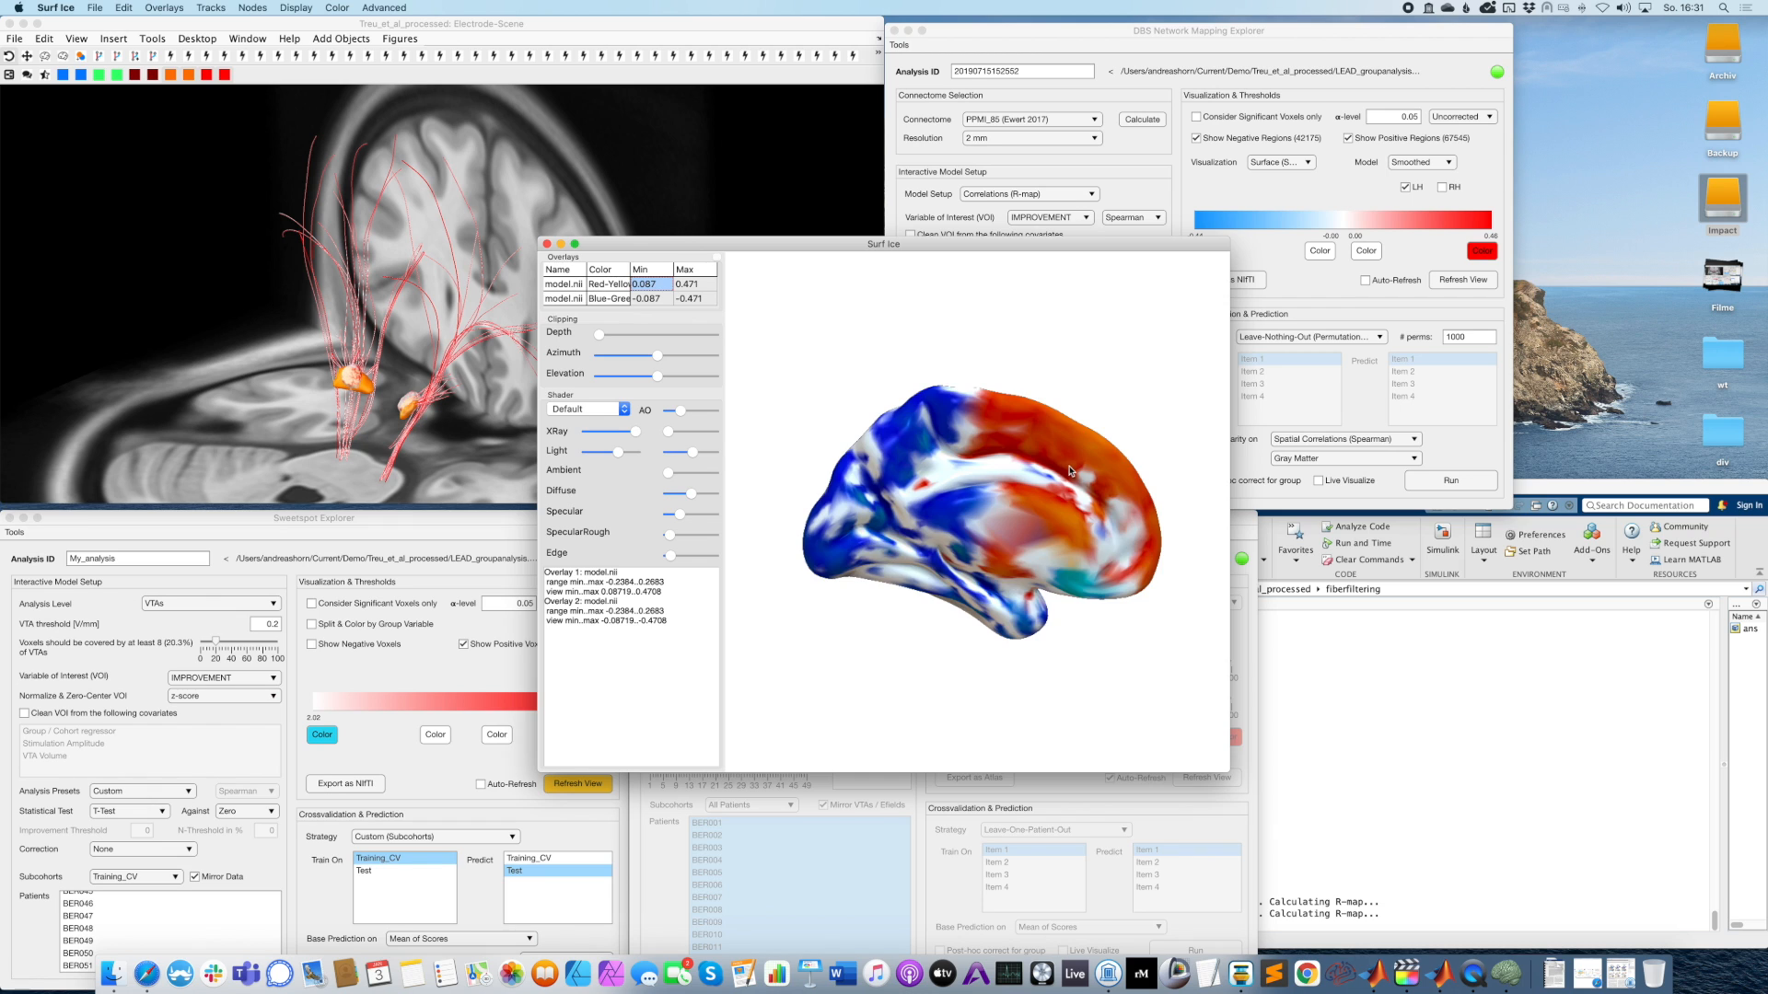
pyautogui.moveTo(1071, 471); pyautogui.dragTo(1020, 447)
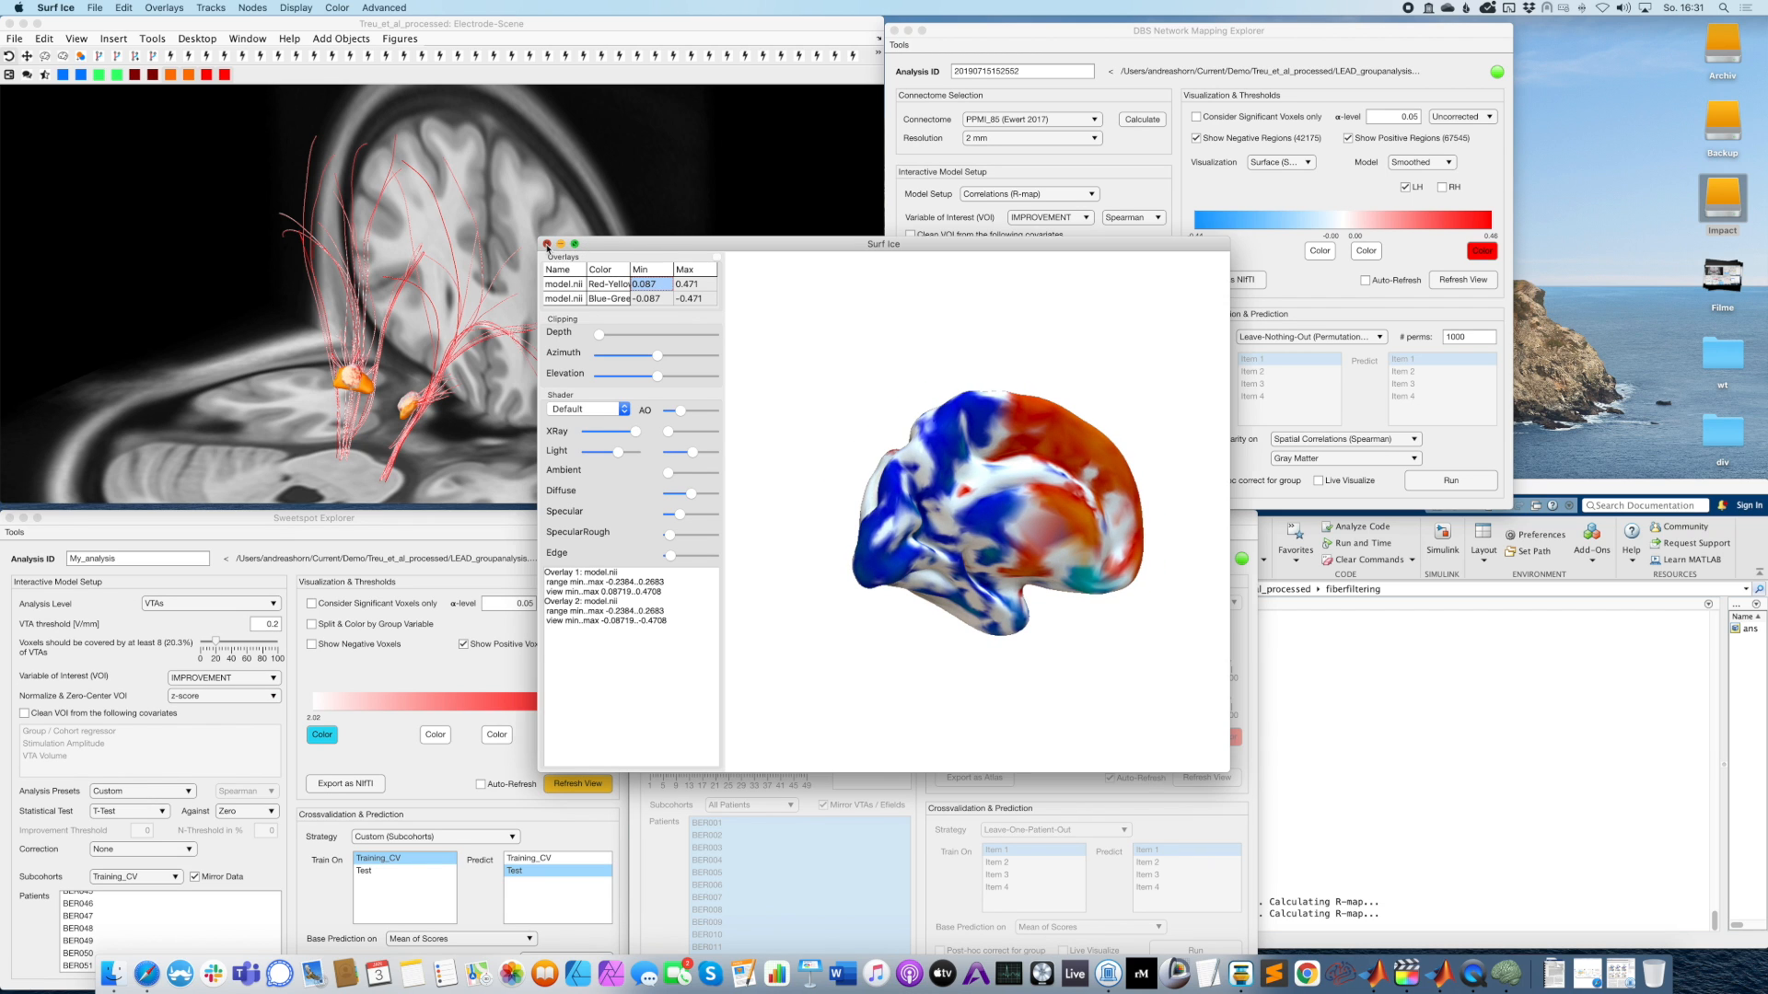
pyautogui.click(548, 244)
# Display the R-map as Regions in the electrode scene and return the visualization to Surface (Elvis).
pyautogui.click(1274, 164)
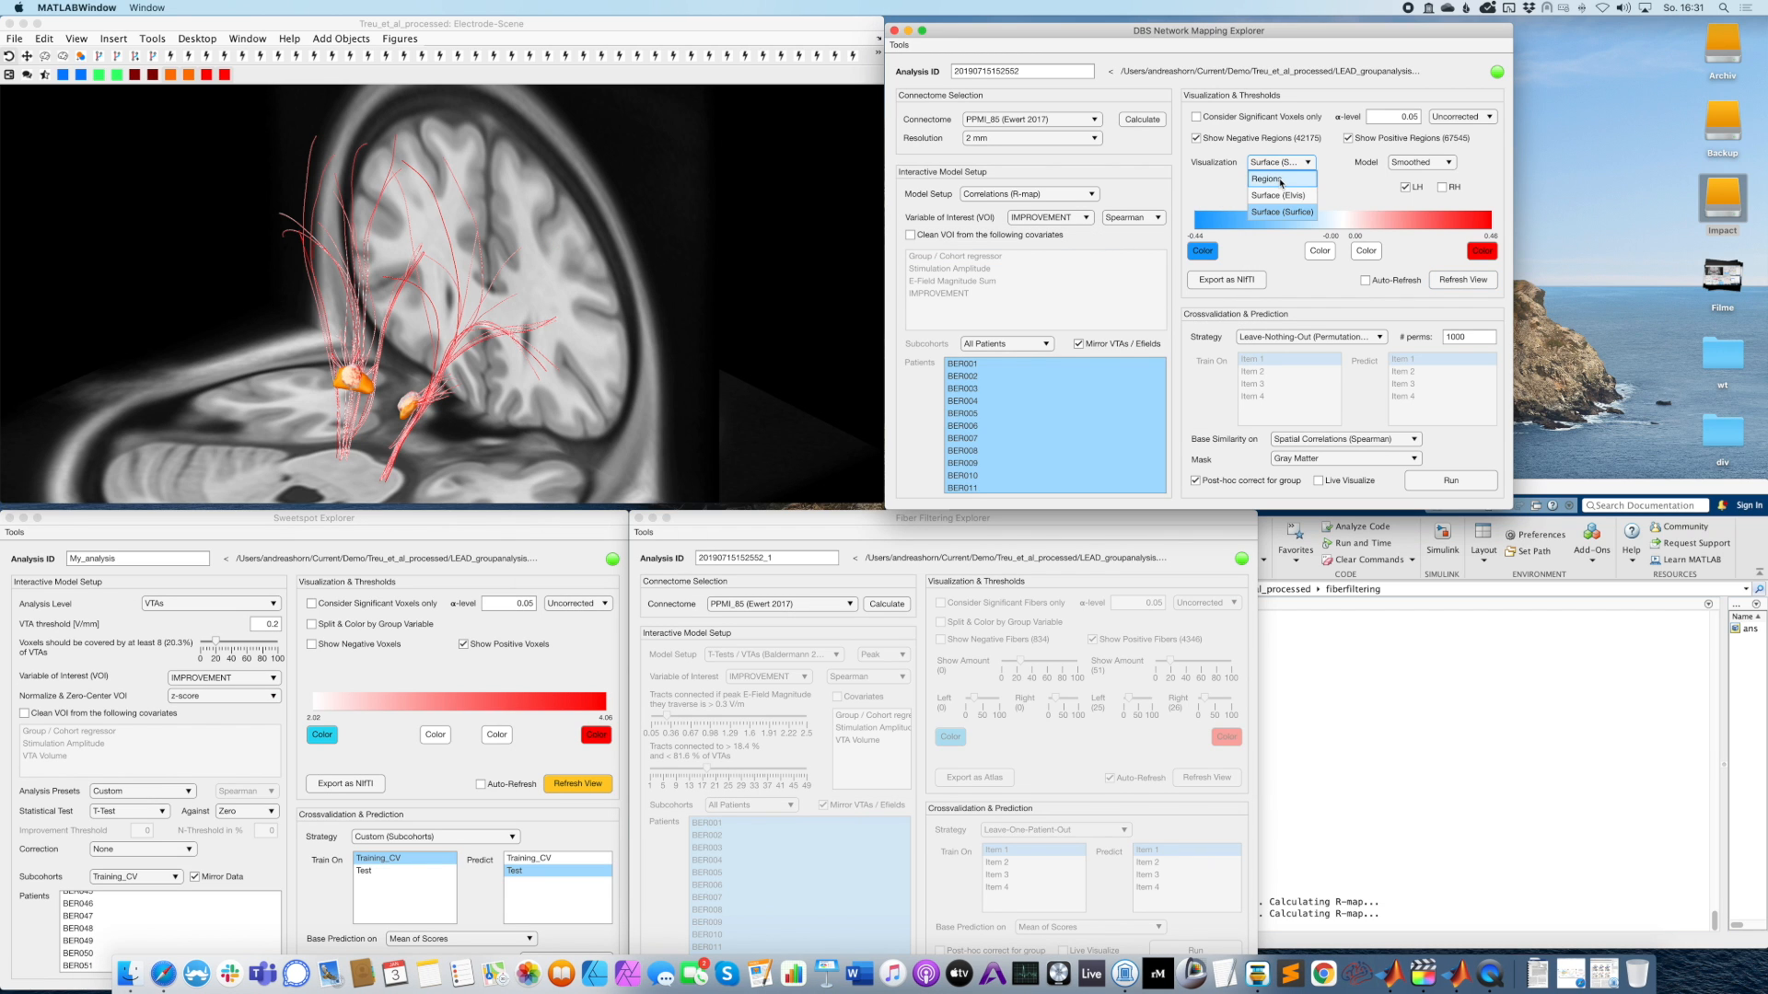
pyautogui.click(1279, 179)
pyautogui.click(1452, 287)
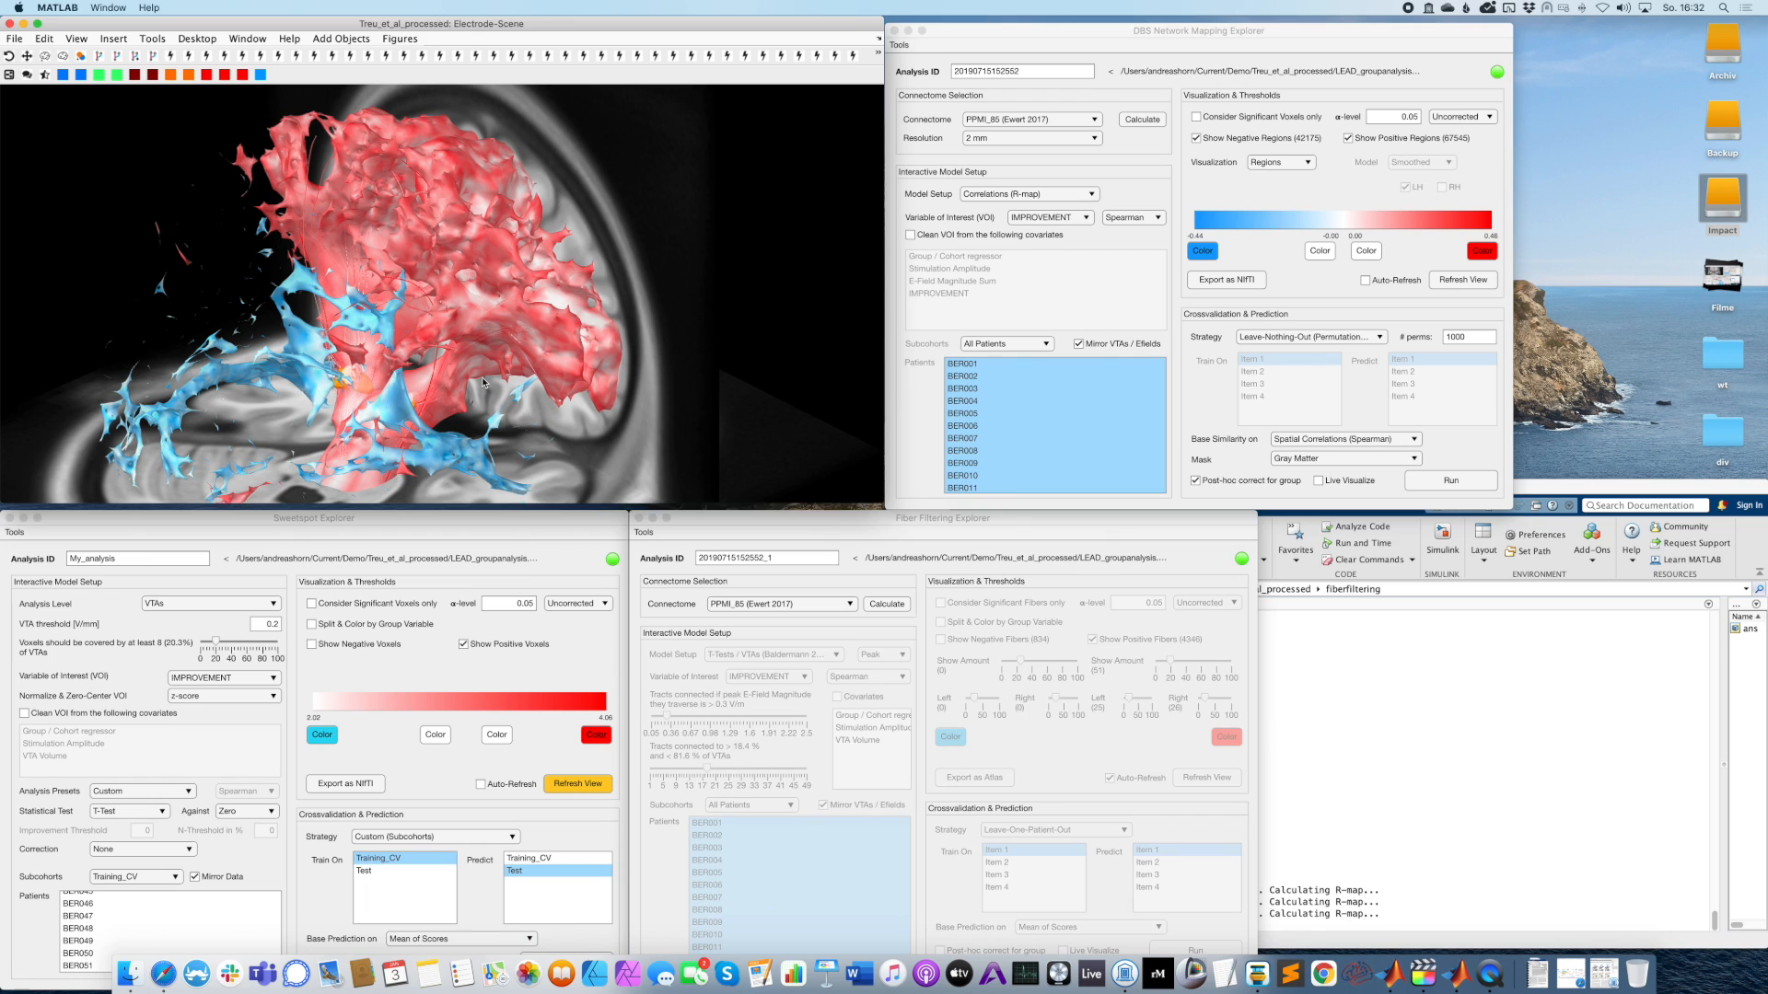
pyautogui.click(1280, 162)
pyautogui.click(1308, 189)
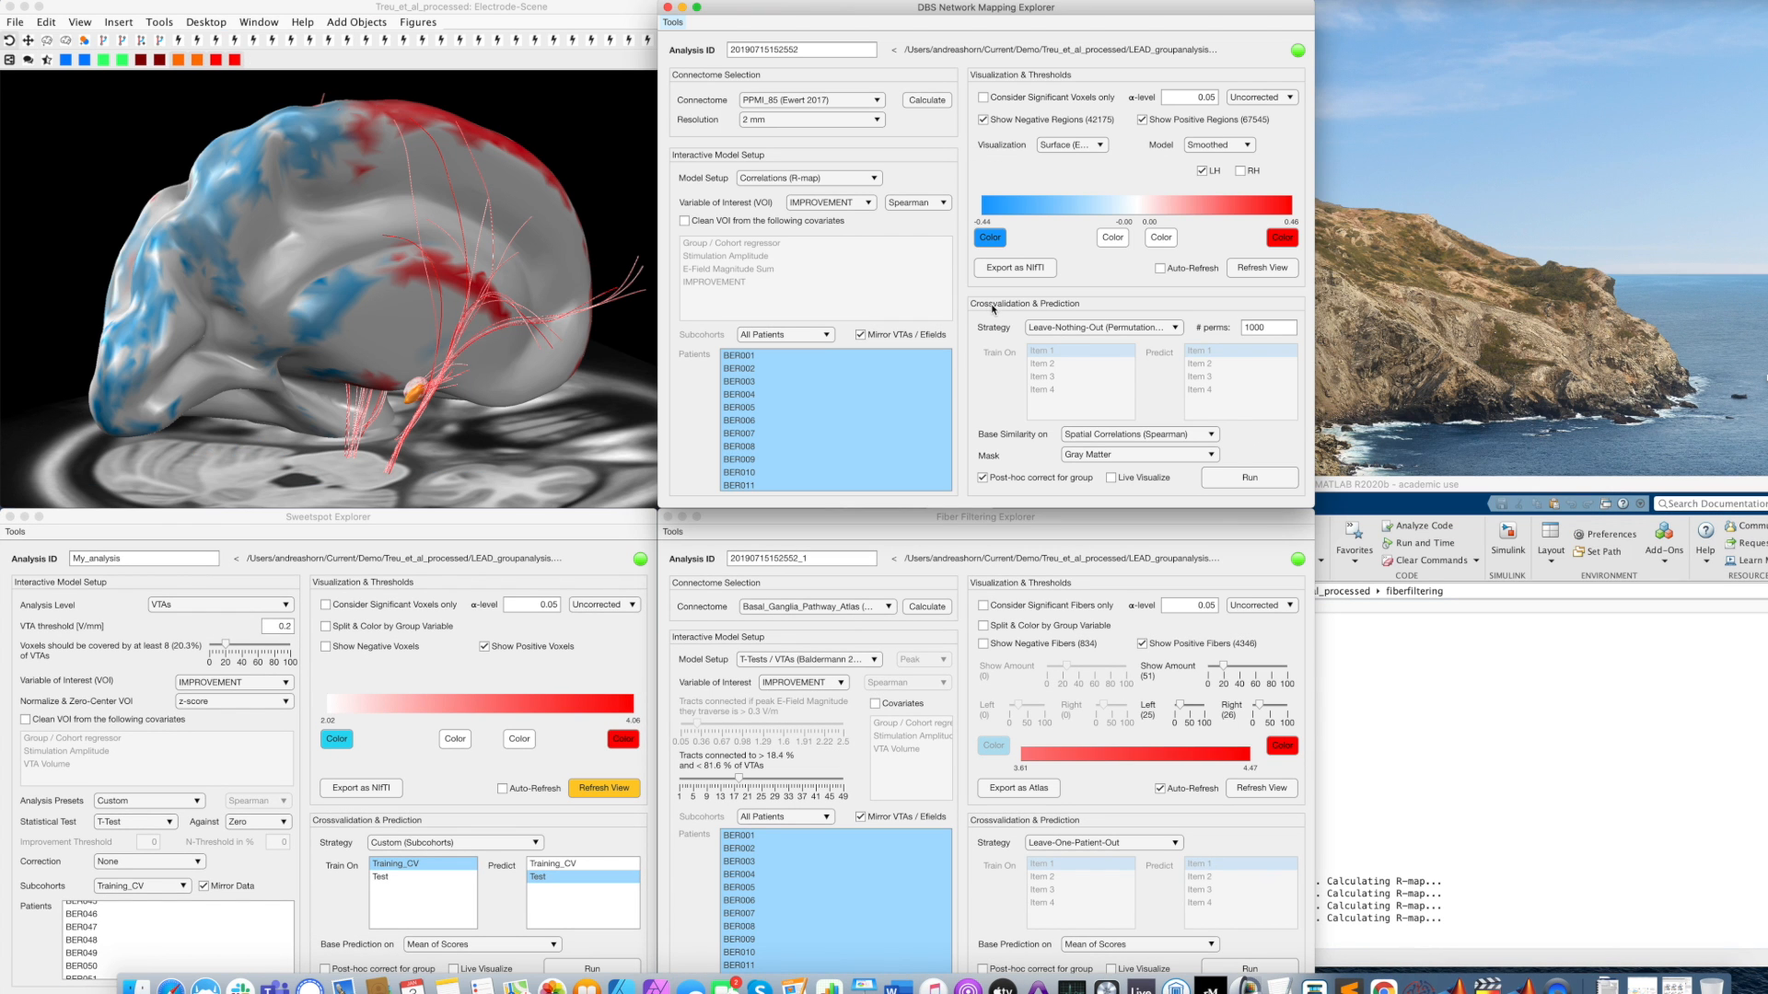
# Configure network cross-validation as Leave-One-Patient-Out with Spatial Correlations (Spearman), and disable post-hoc correction for group.
pyautogui.click(1086, 332)
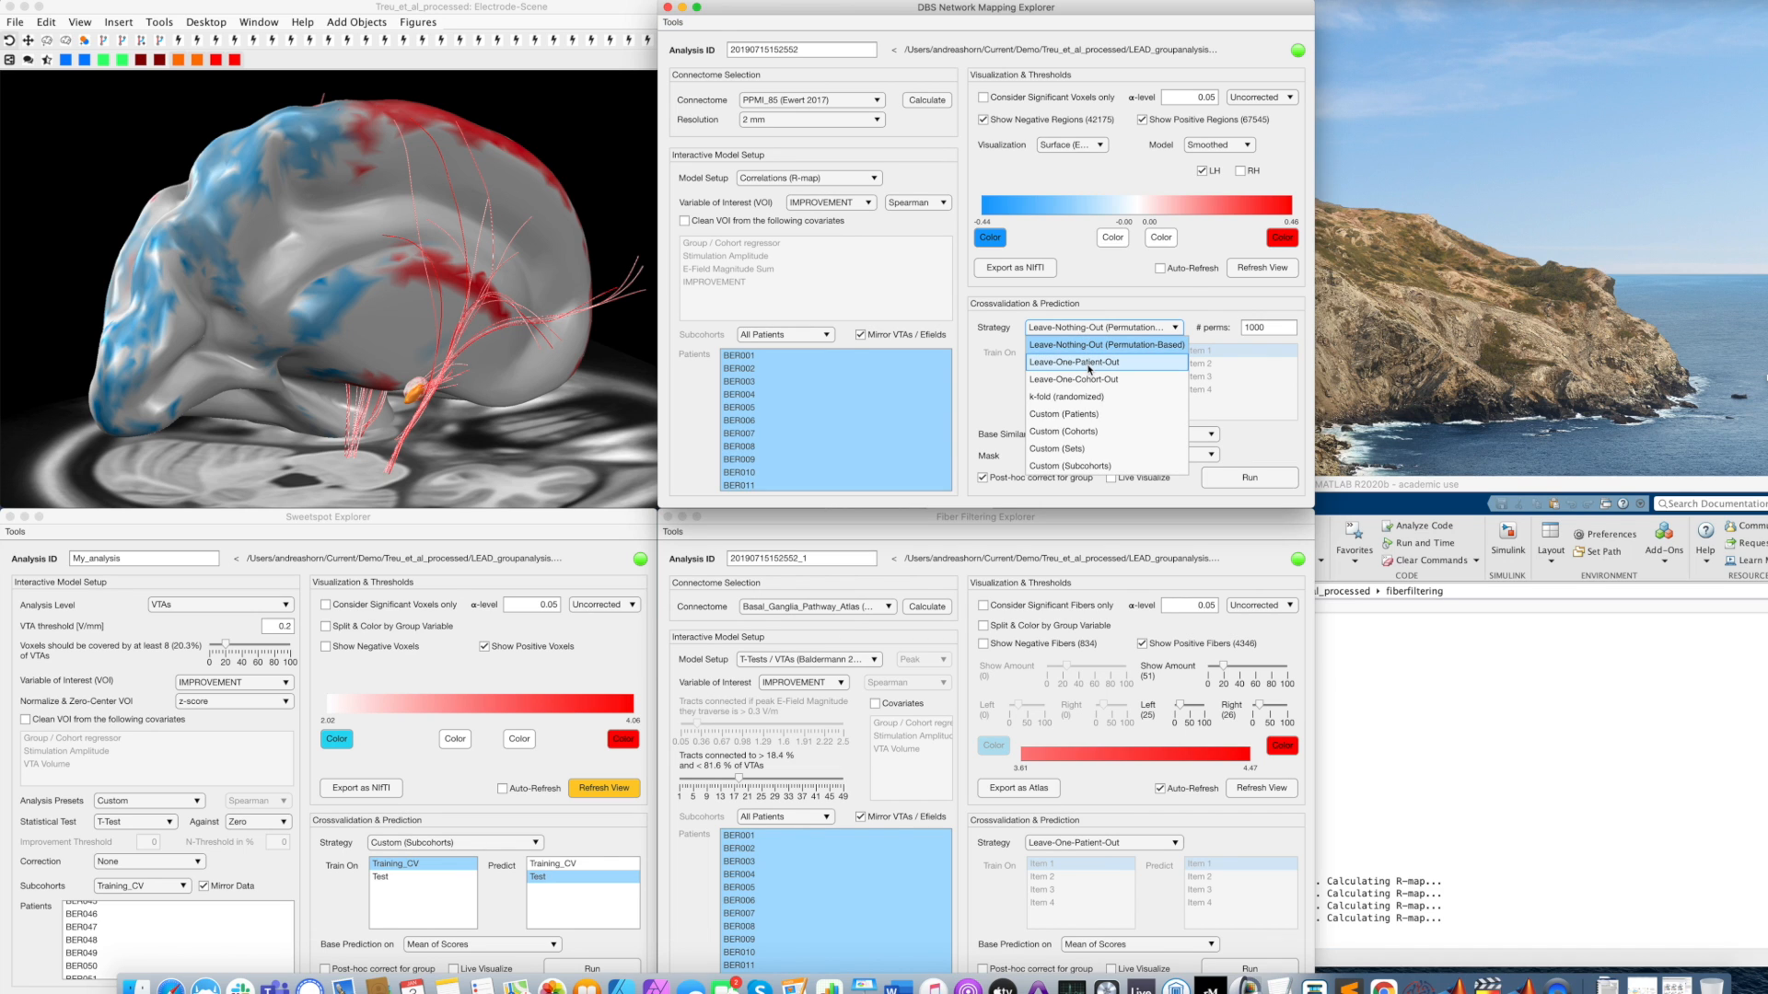
pyautogui.click(1089, 363)
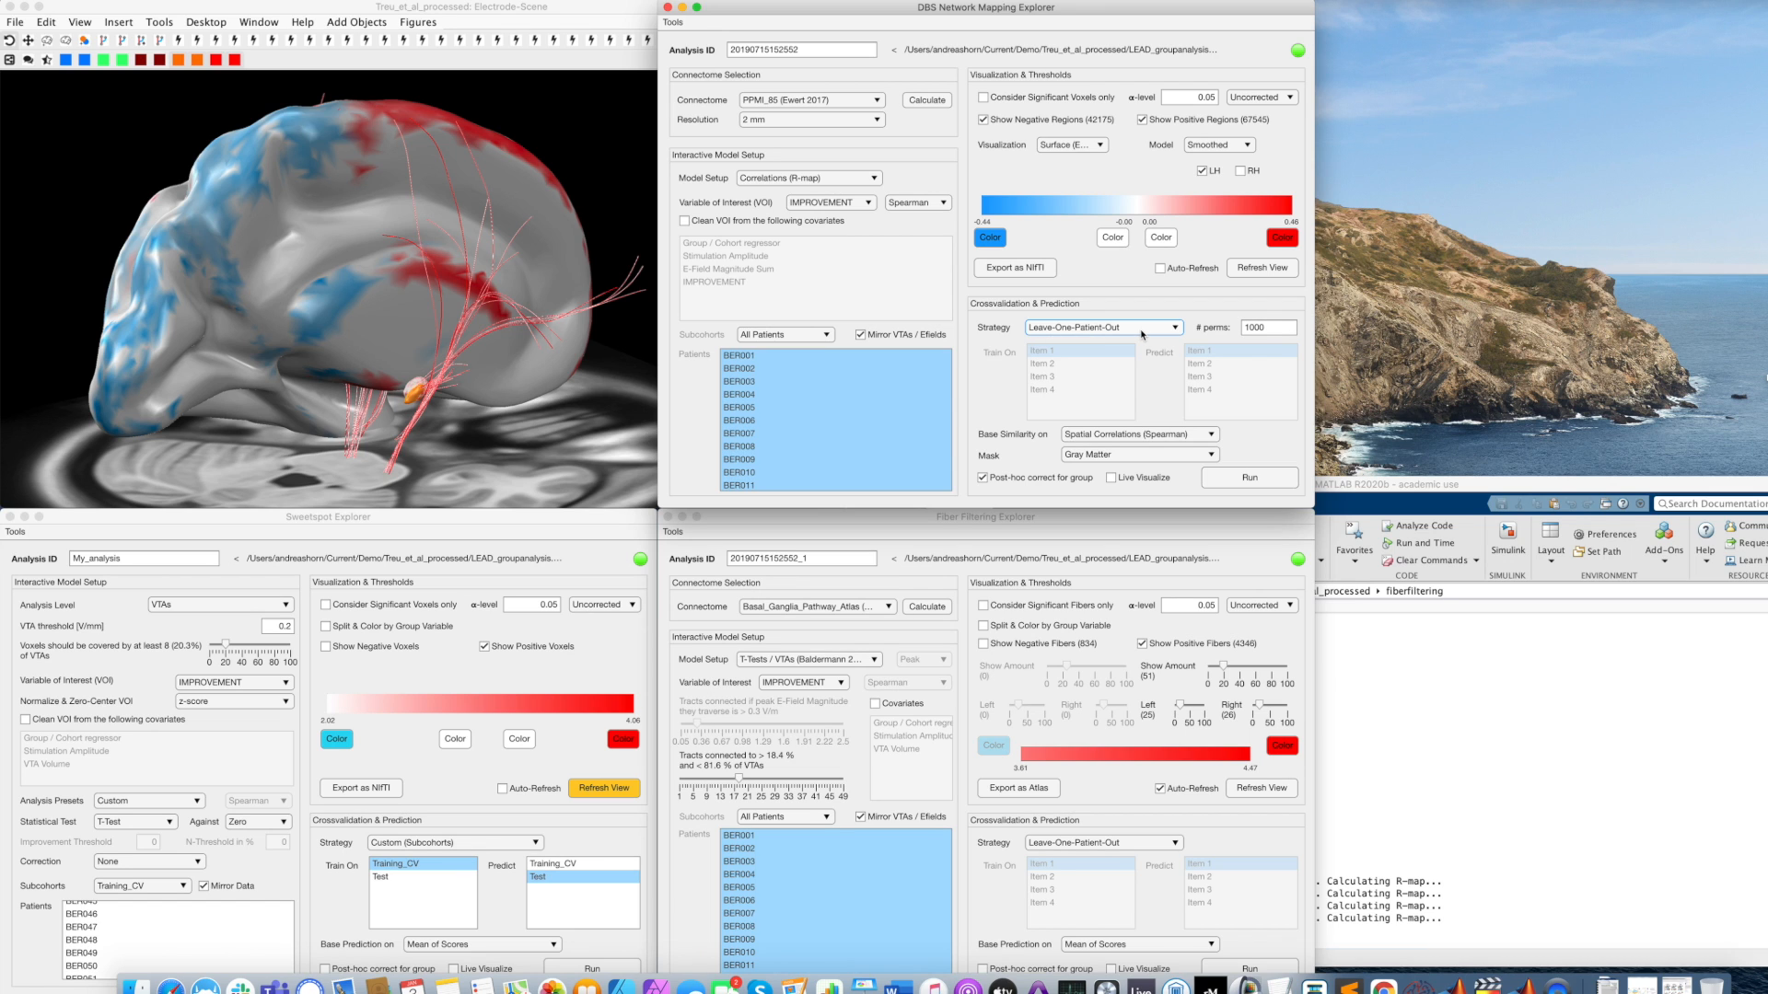
pyautogui.click(1114, 435)
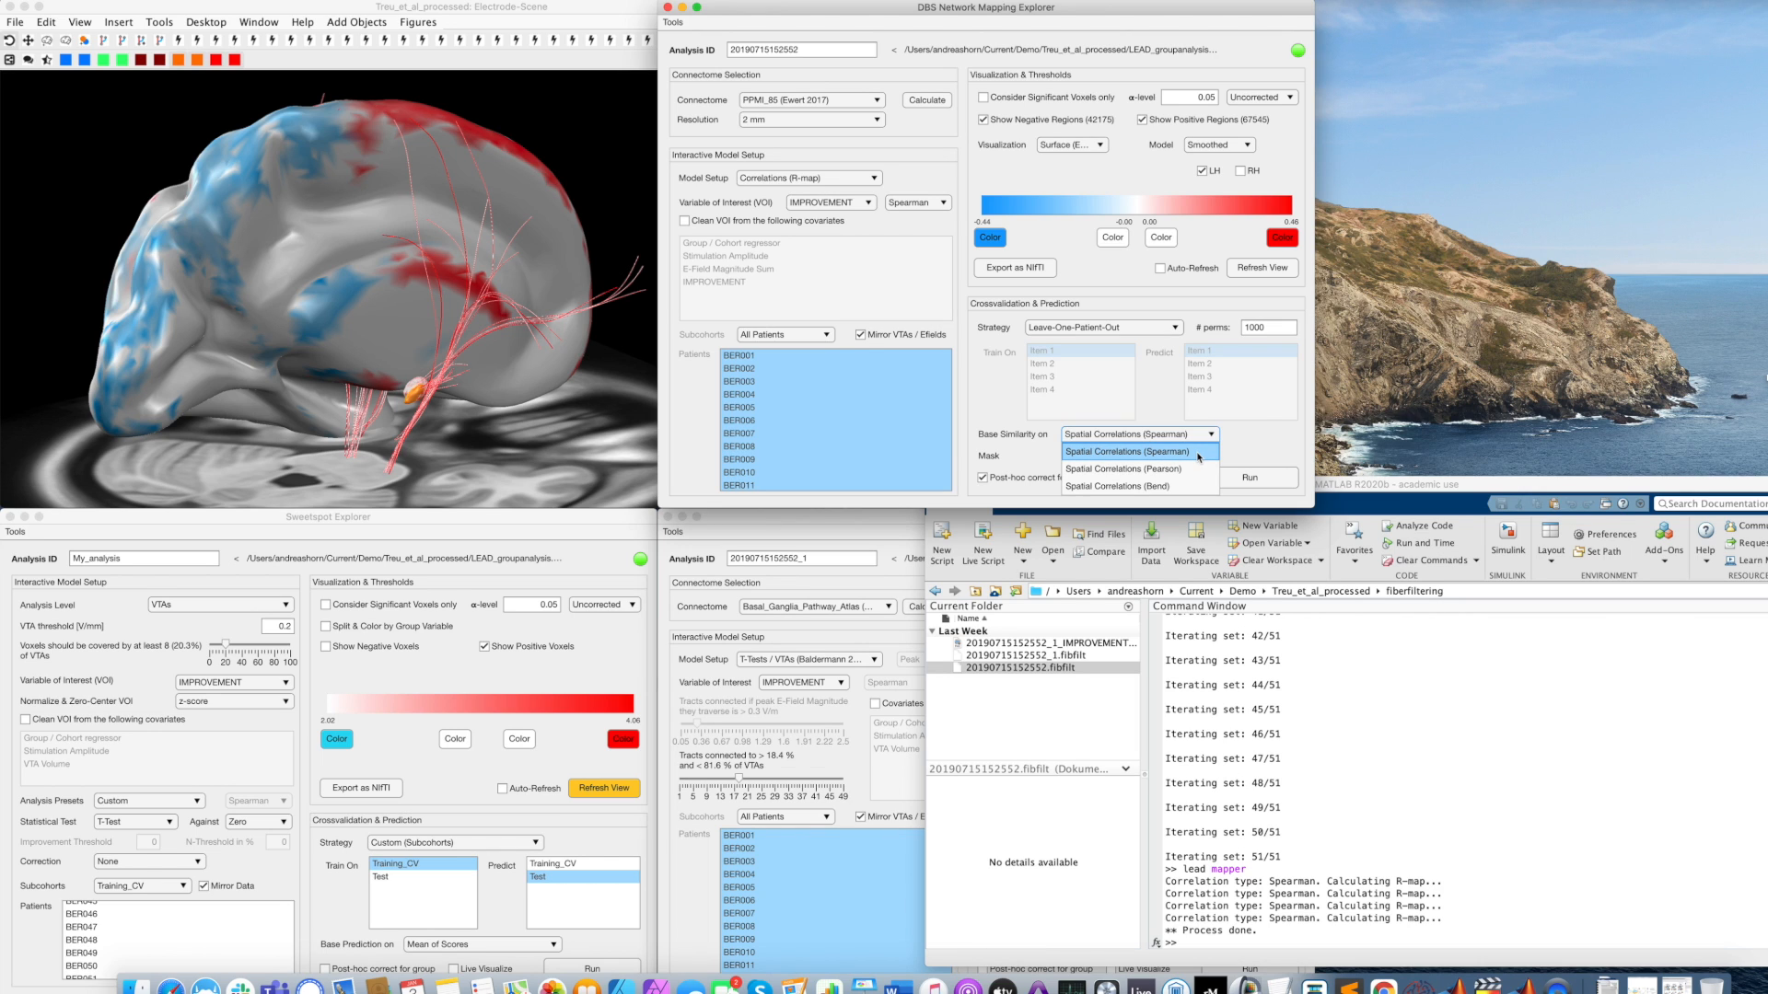
pyautogui.click(1199, 454)
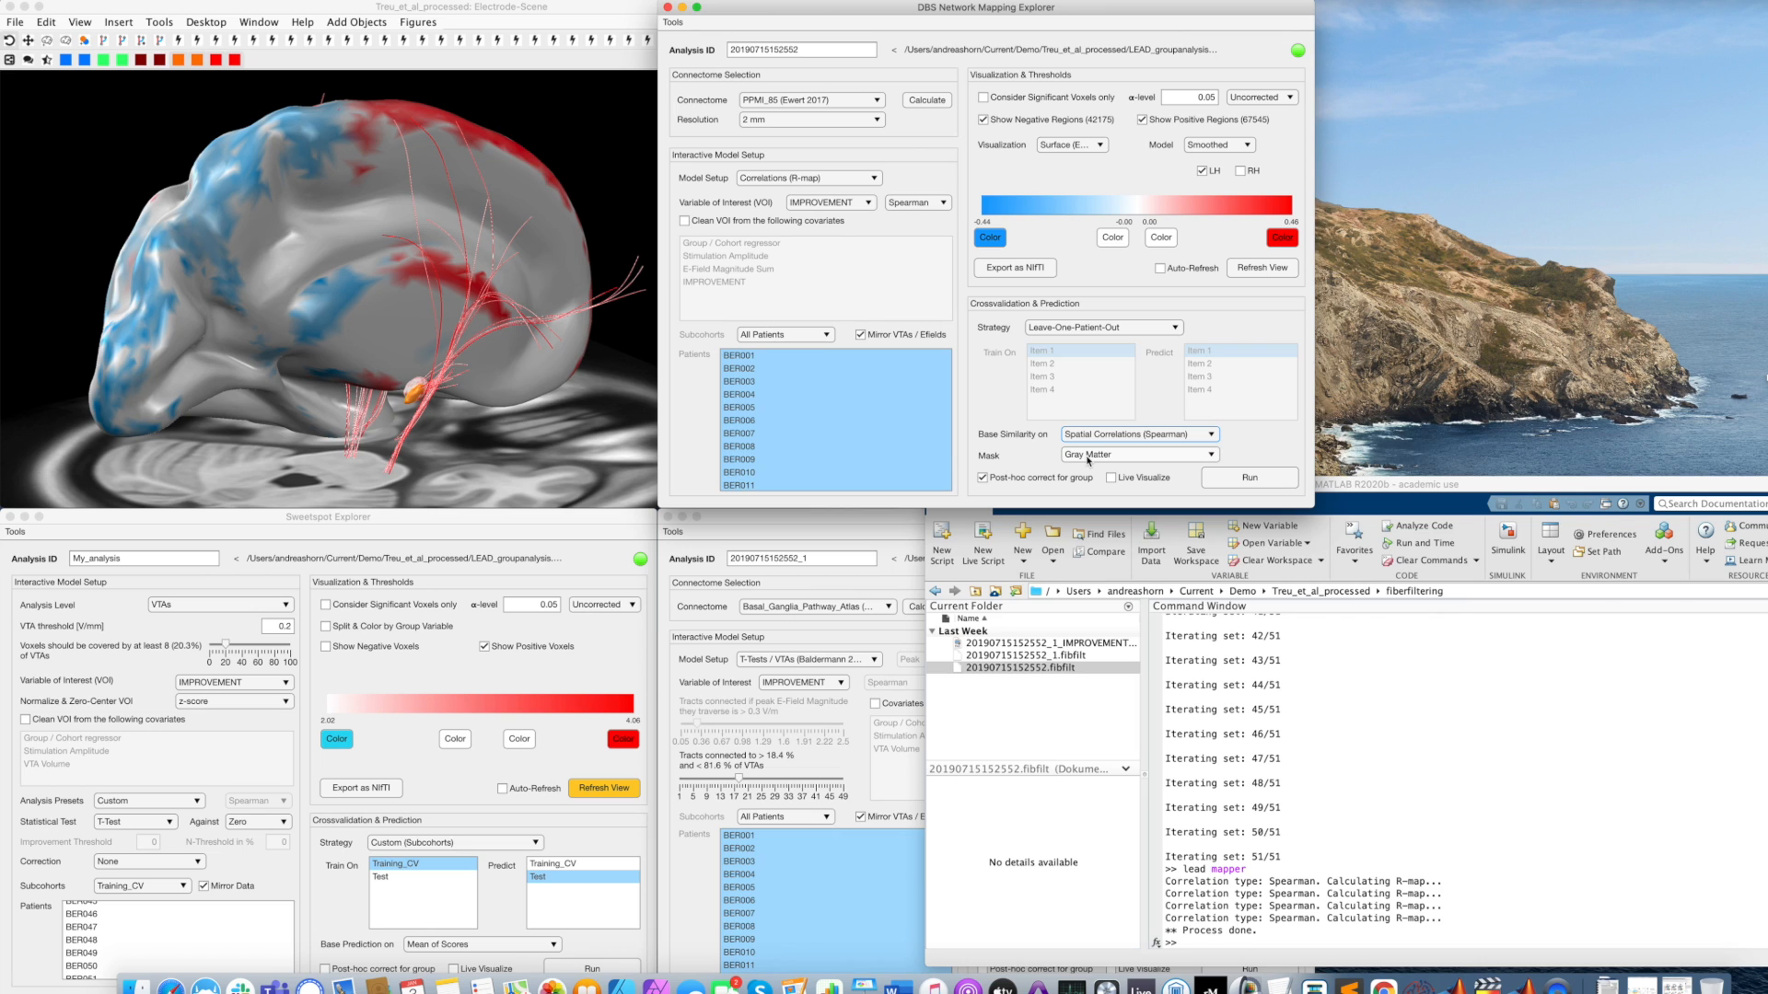
pyautogui.click(1042, 483)
# Minimize the MATLAB main window and bring the Sweetspot, Fiber Filtering and DBS Network Mapping Explorers forward in turn.
pyautogui.click(1383, 488)
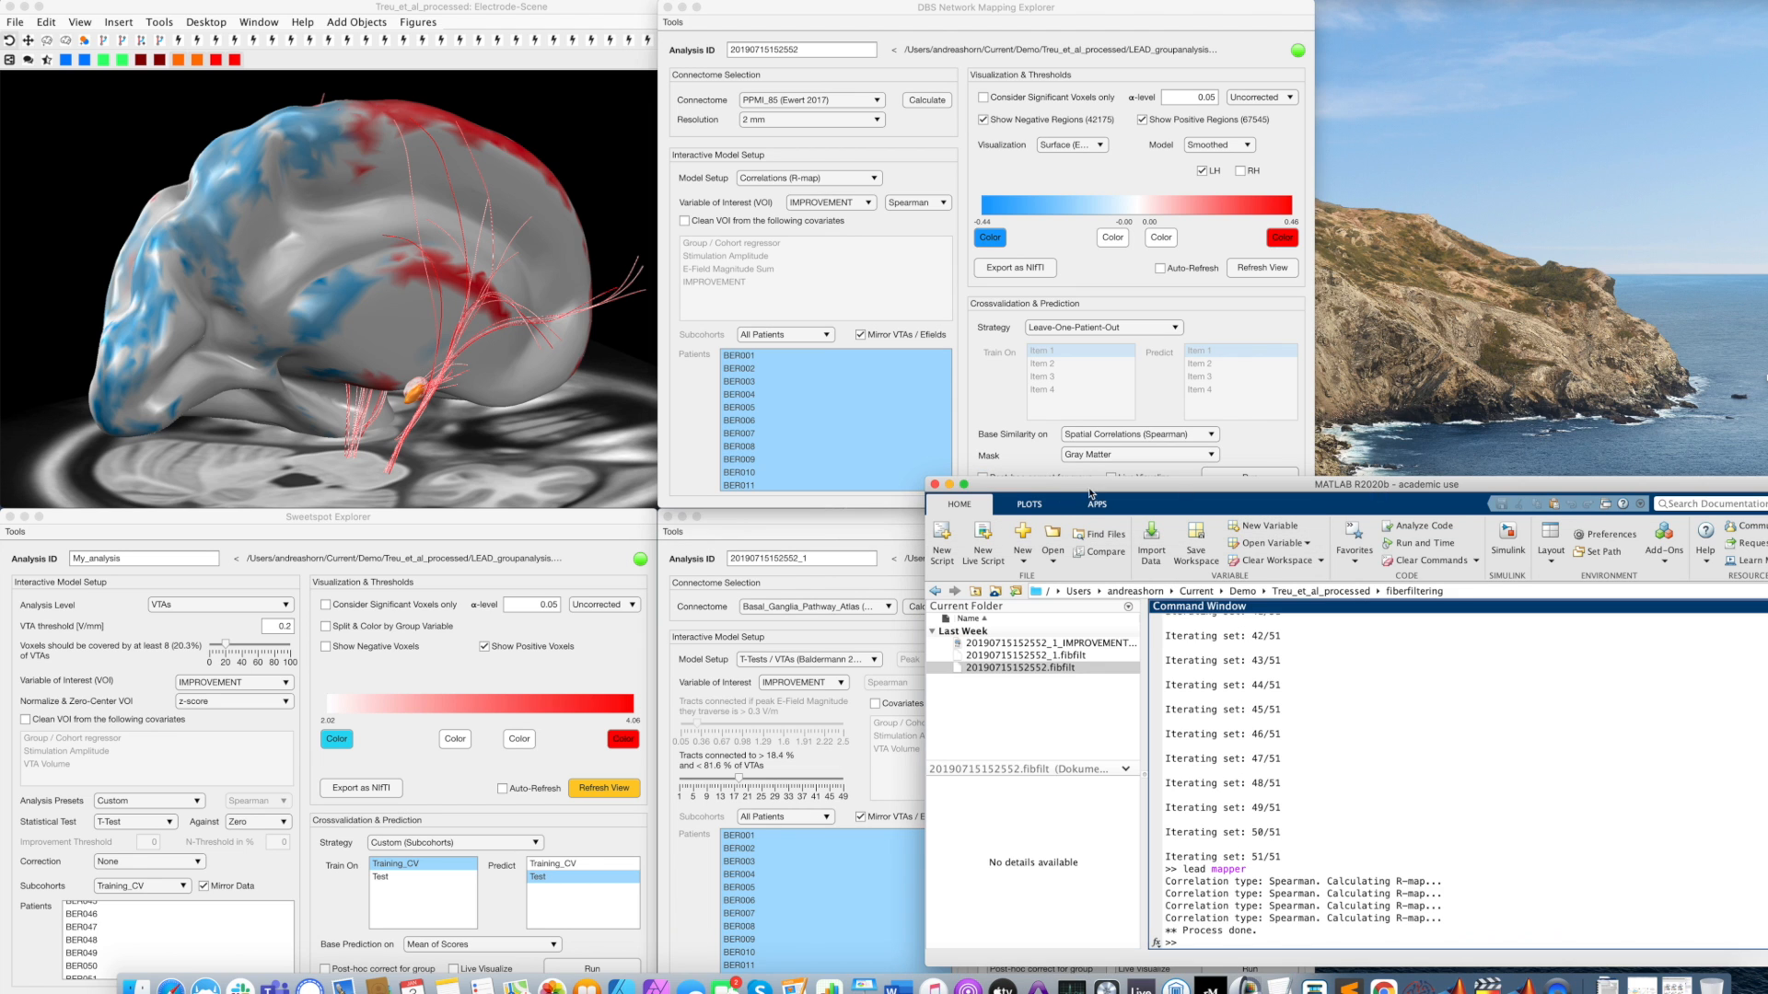
pyautogui.click(948, 484)
pyautogui.click(966, 340)
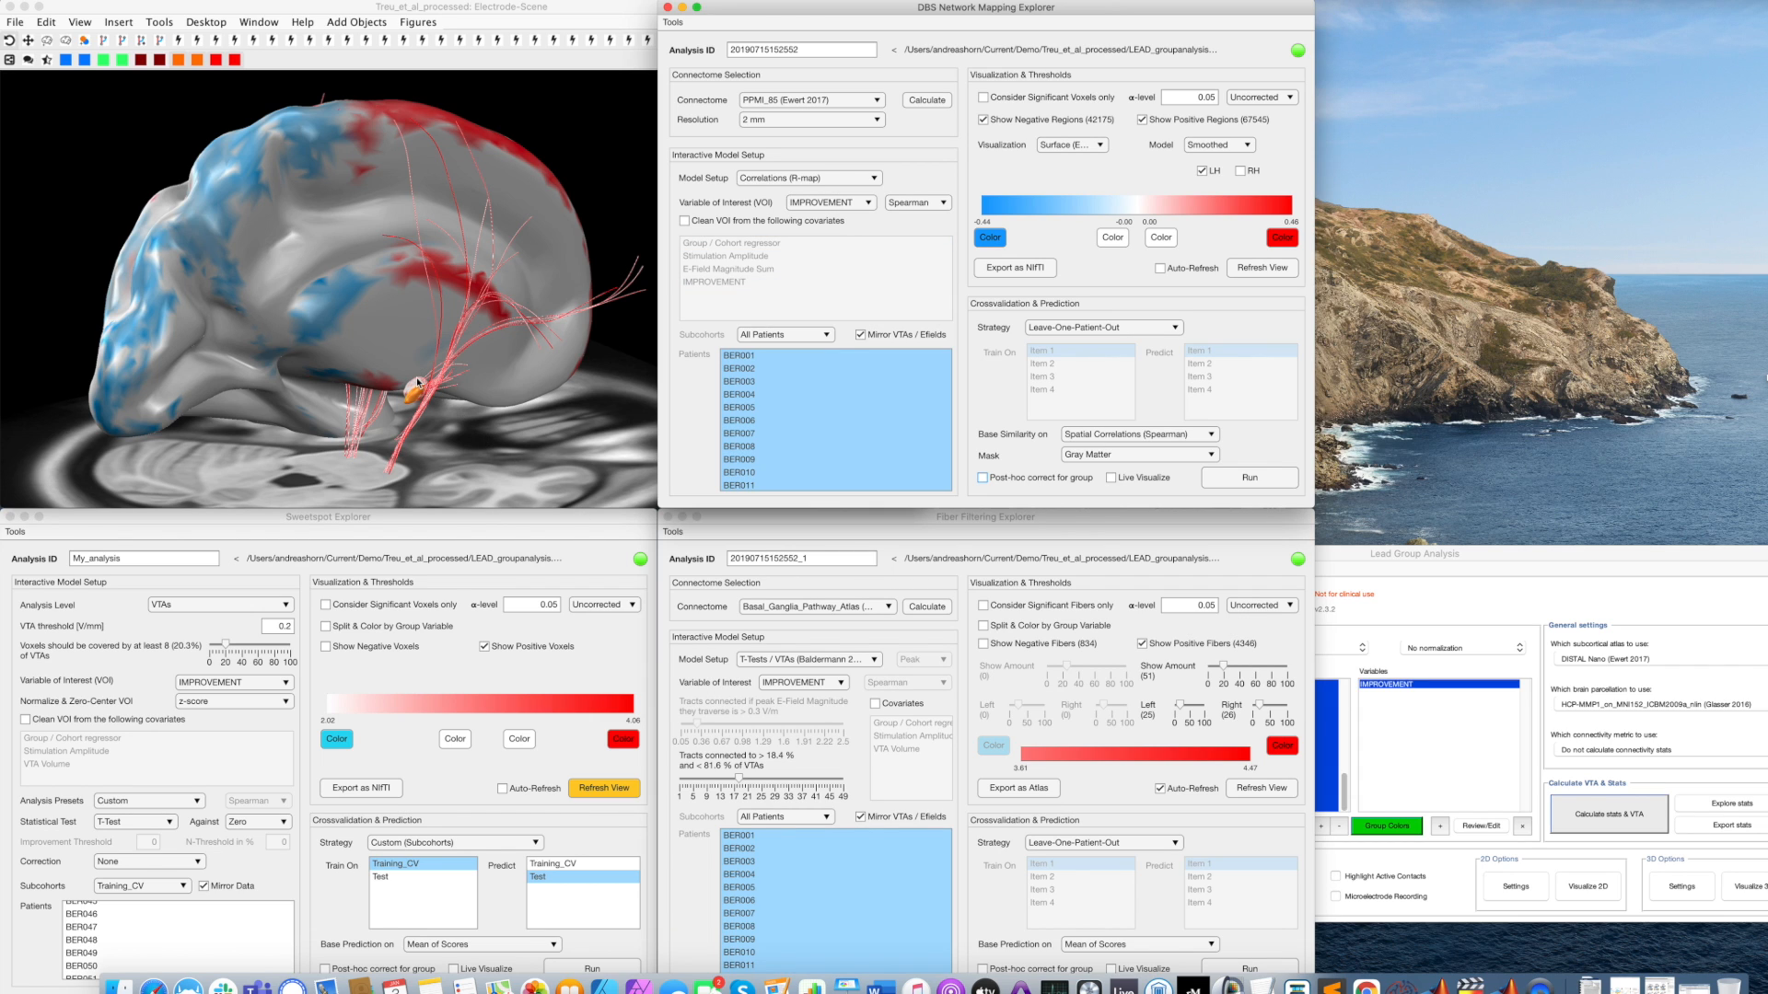
pyautogui.click(368, 522)
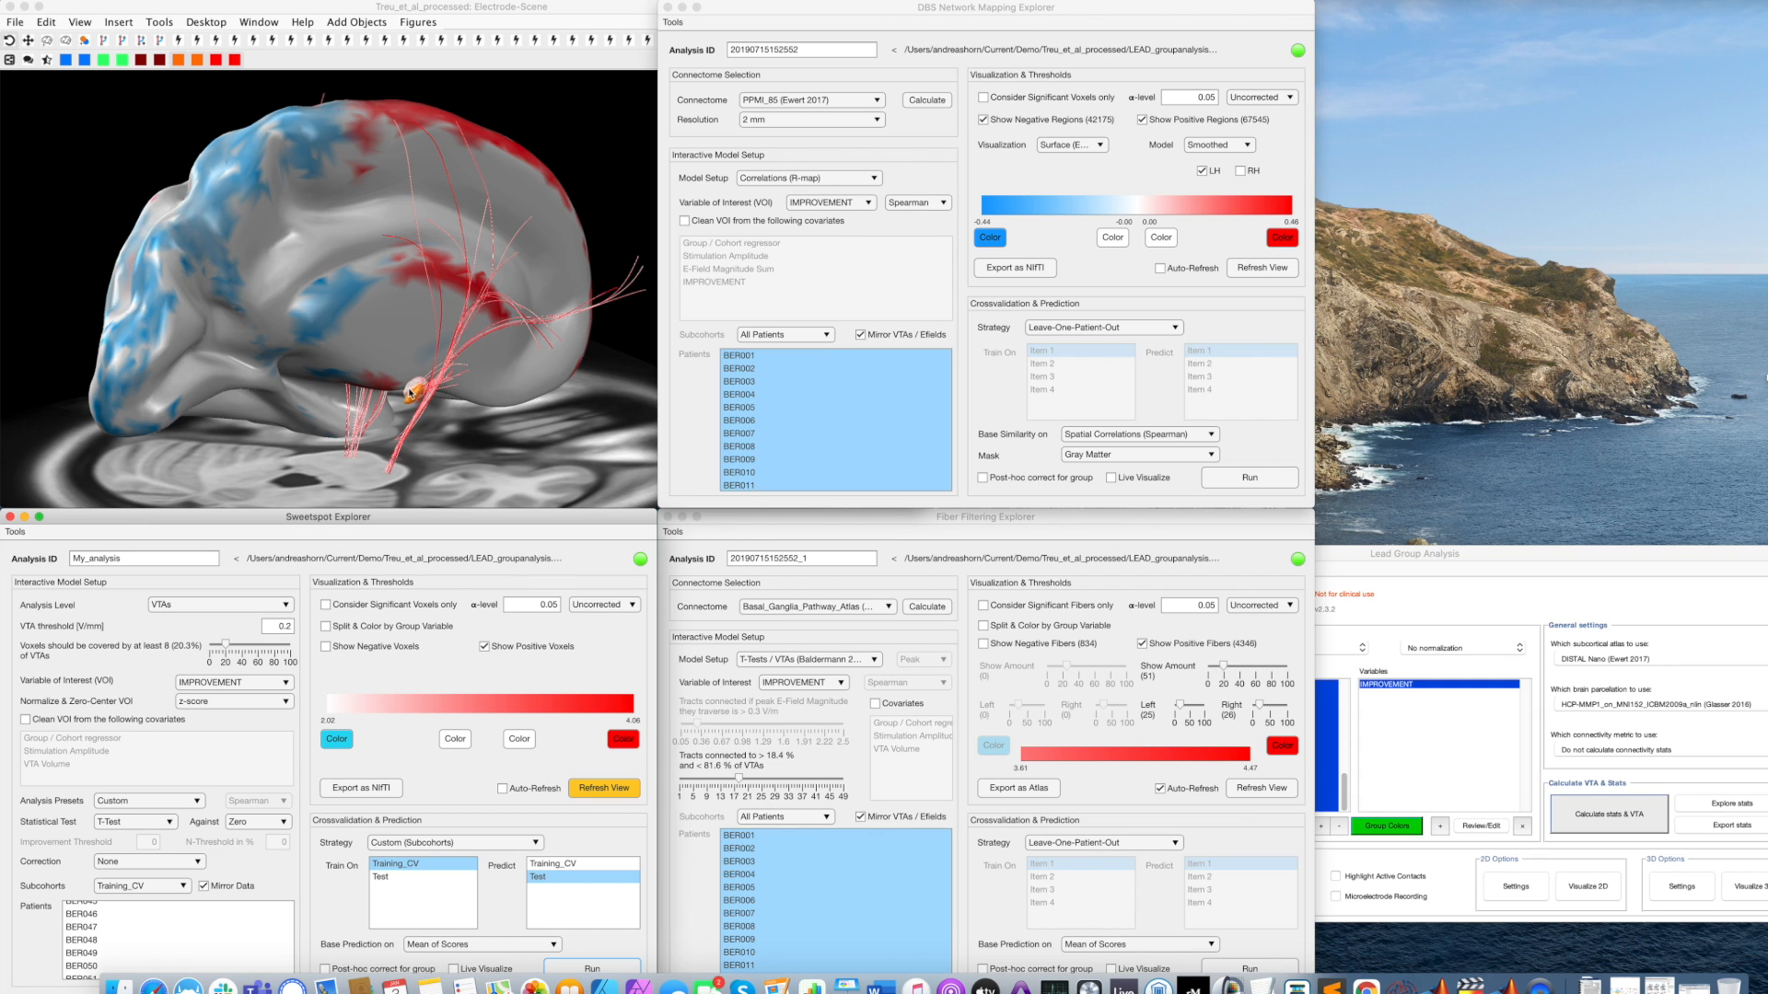
pyautogui.click(725, 523)
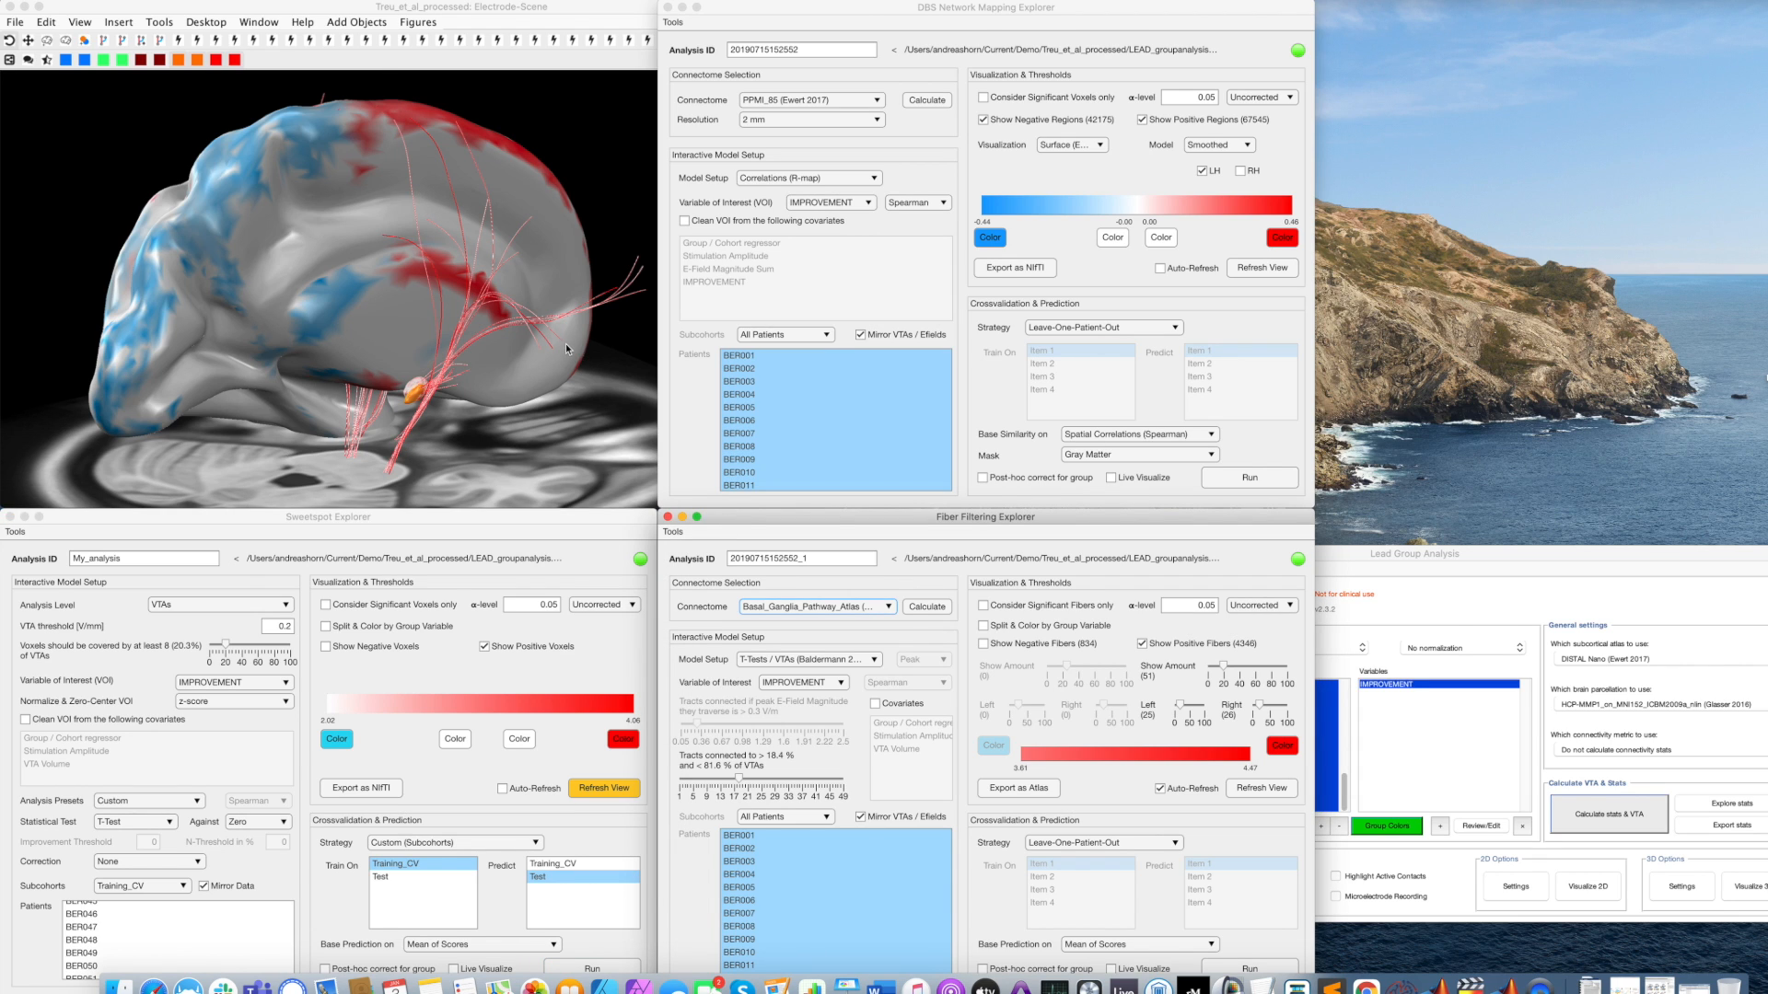
pyautogui.click(691, 454)
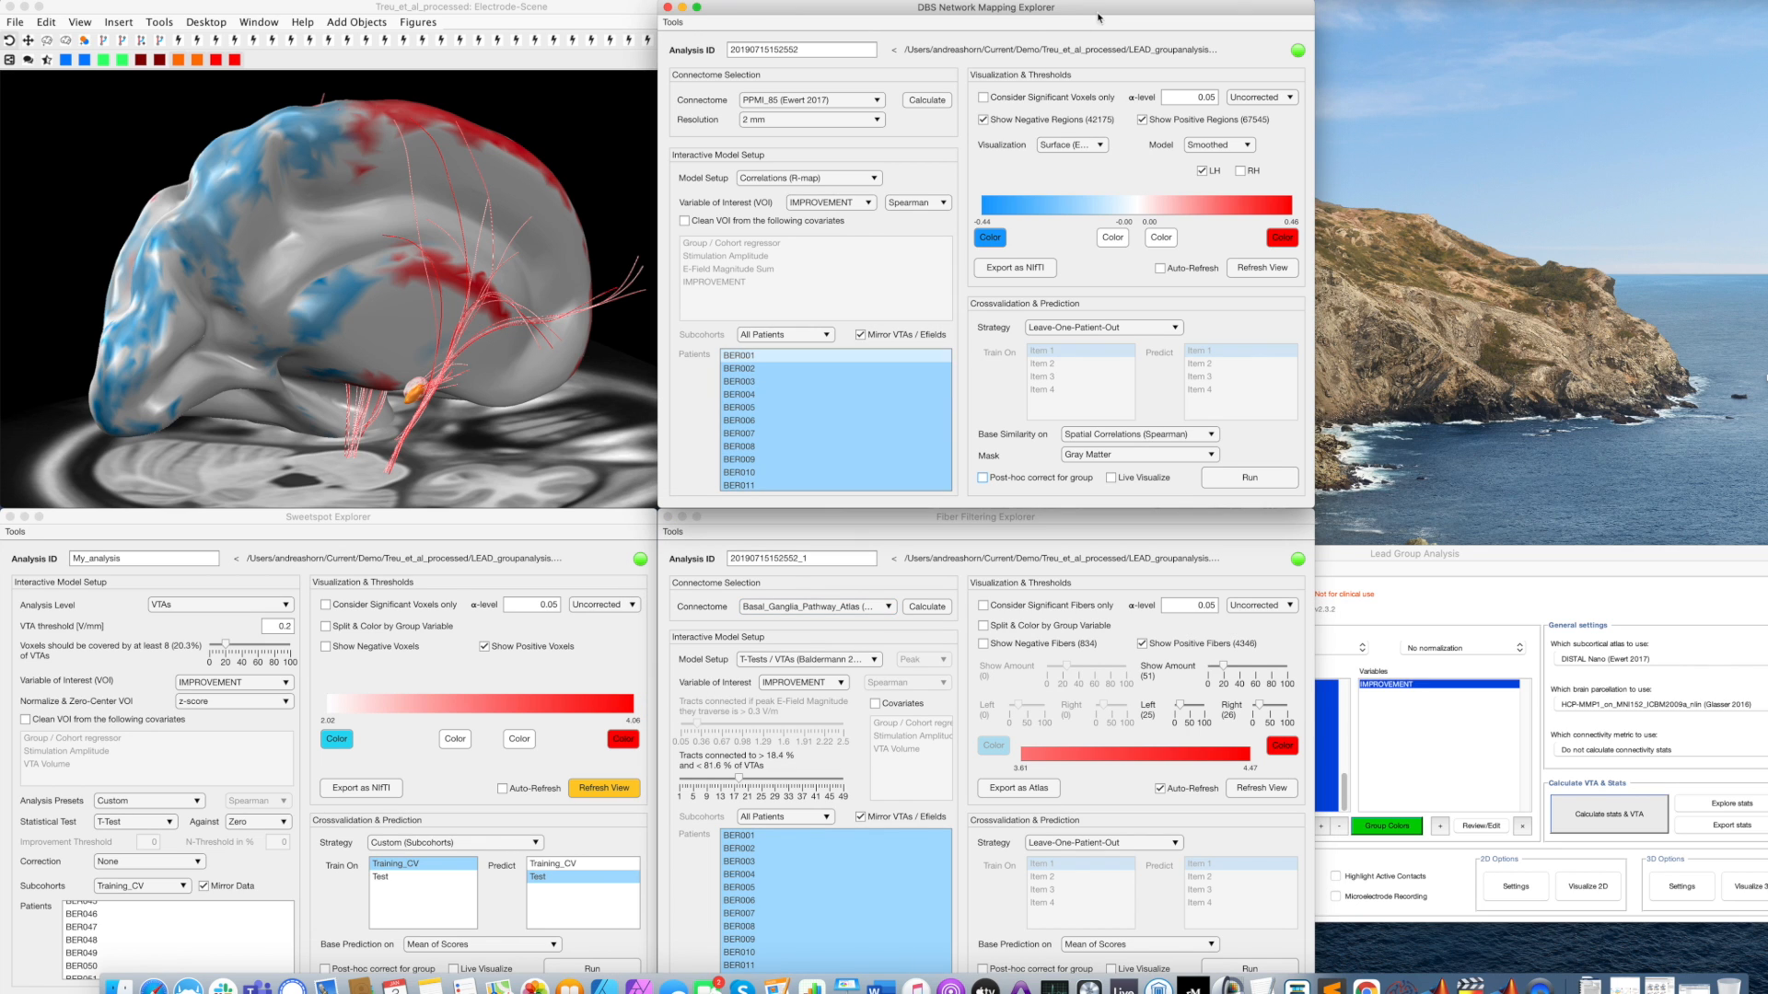